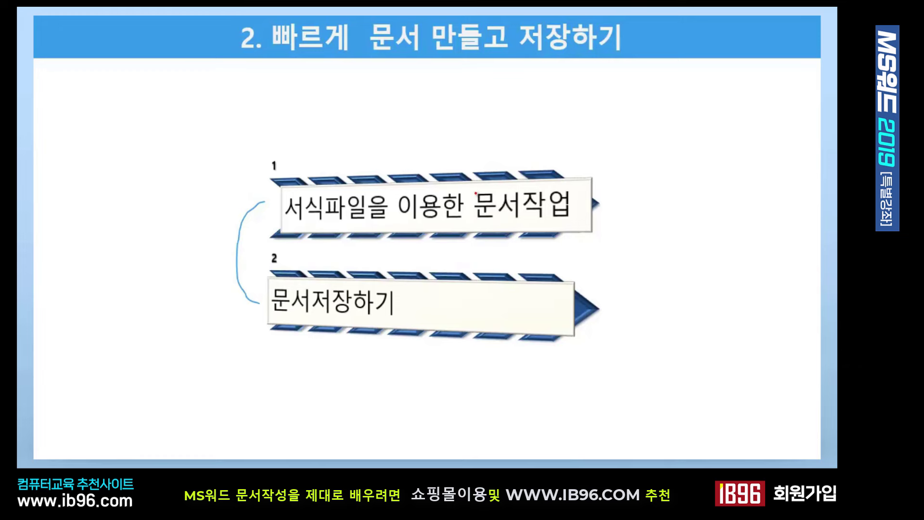
Step: Move the slide show to the Word start-screen slide and bring up its display options
click(476, 193)
key(Right)
key(Left)
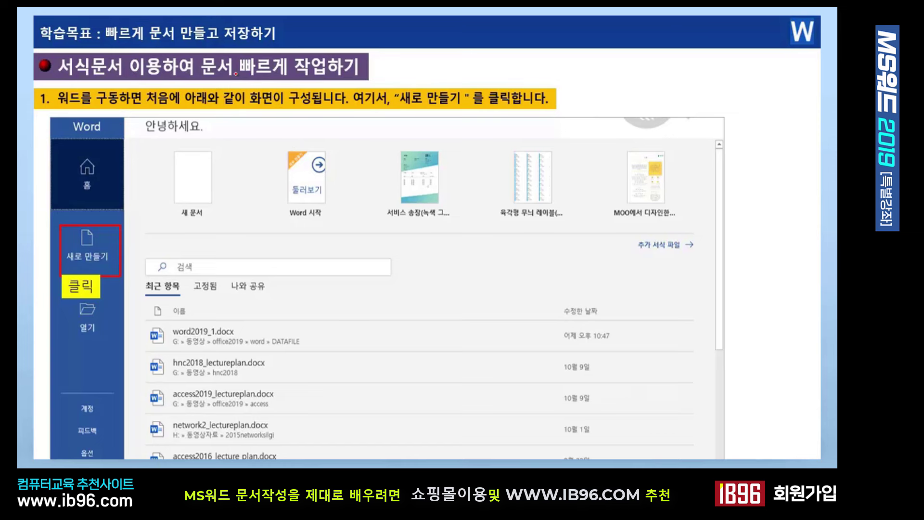
right_click(412, 251)
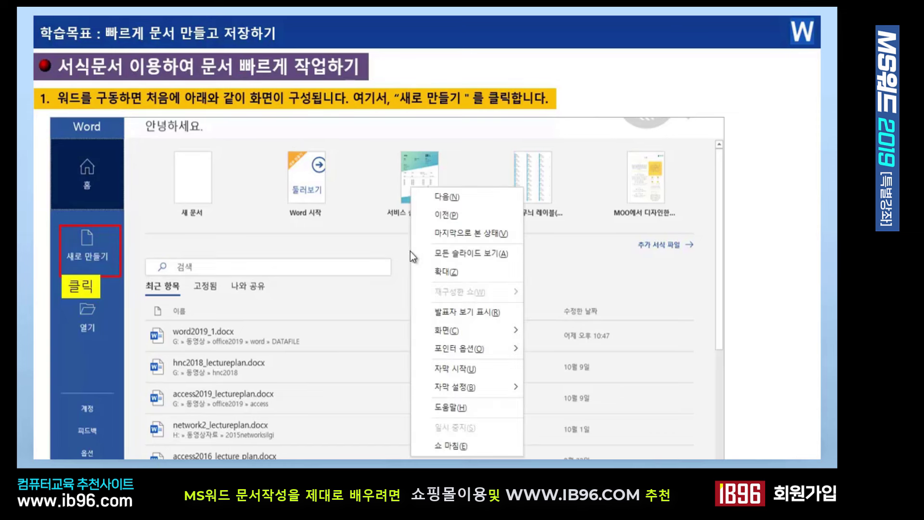
Step: Show the Windows taskbar during the slide show to switch over to Word 2019
mouse_move(455, 330)
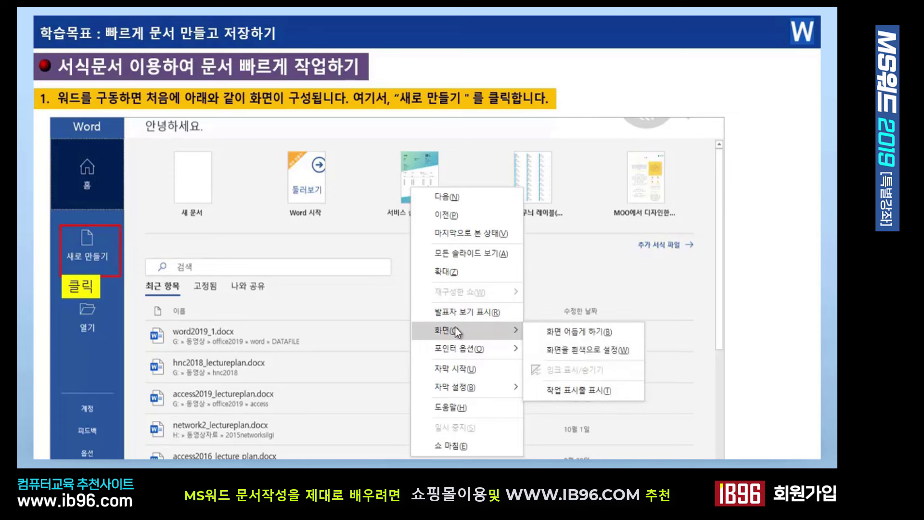
click(590, 389)
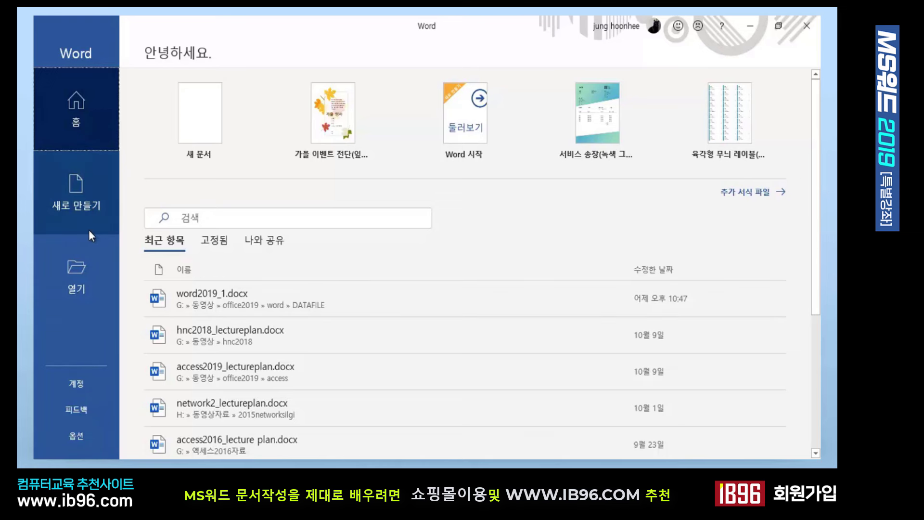
Step: Open the New (새로 만들기) page and browse its template gallery, ending near the top
click(76, 184)
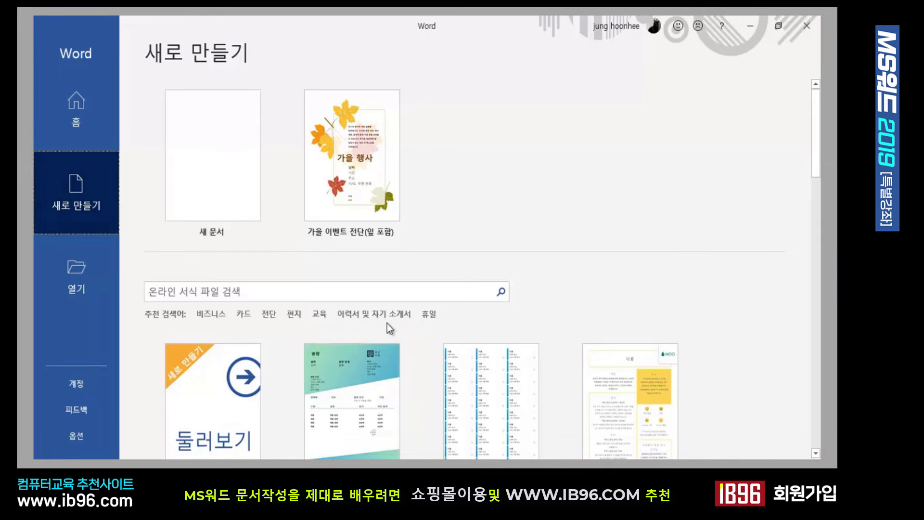
scroll(588, 347, down, 5)
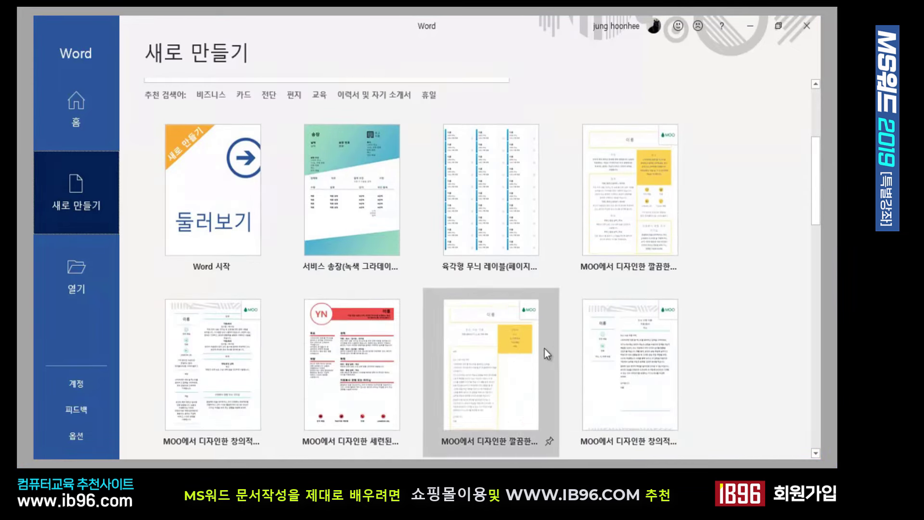
scroll(587, 313, down, 2)
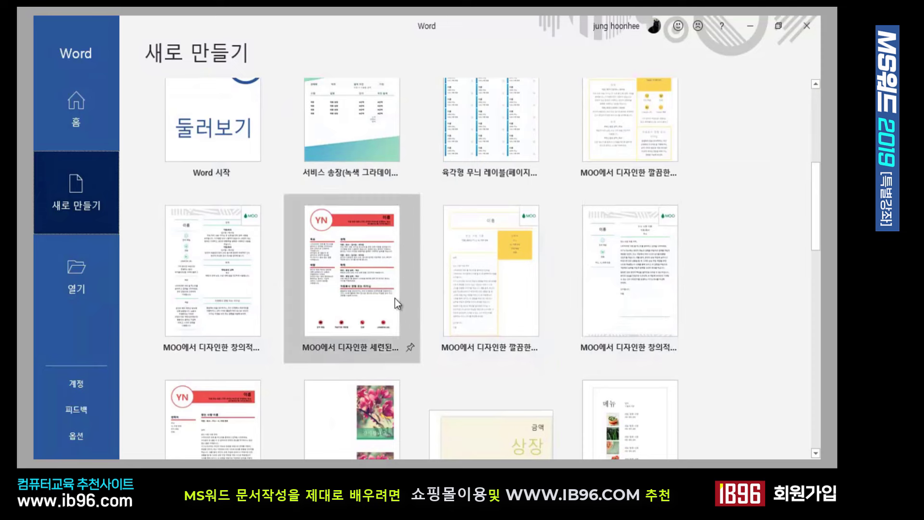
scroll(385, 337, down, 3)
scroll(576, 332, down, 6)
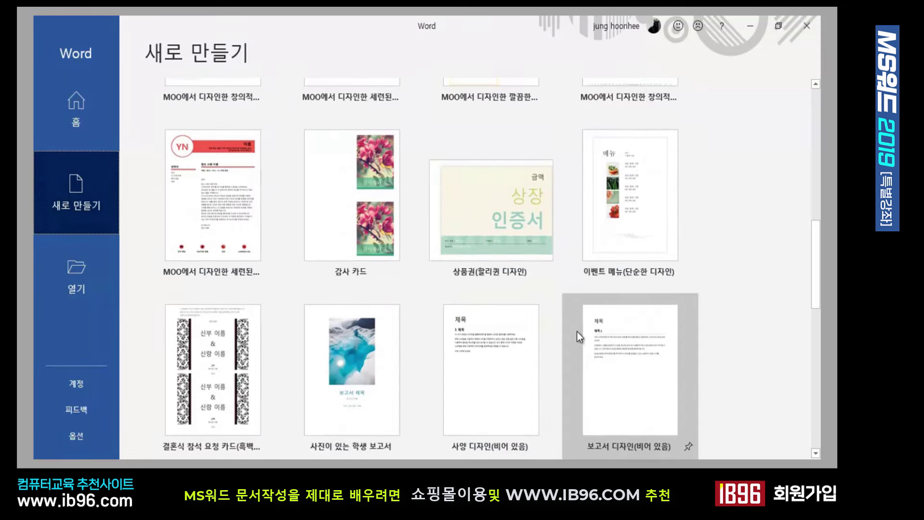
scroll(604, 386, down, 7)
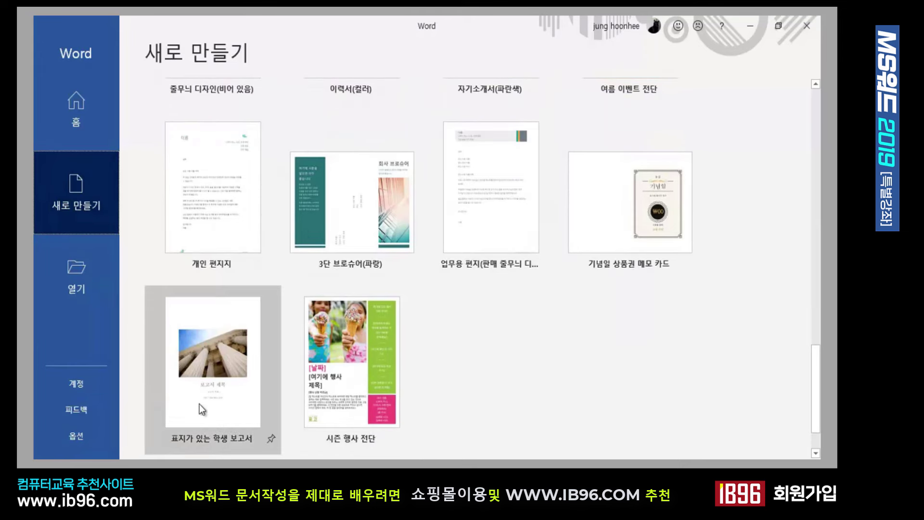
scroll(681, 256, up, 3)
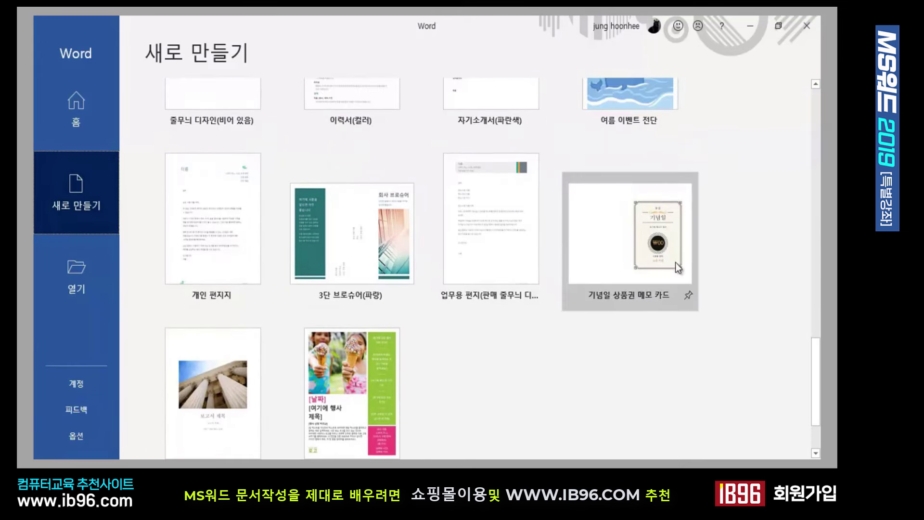
scroll(585, 322, up, 3)
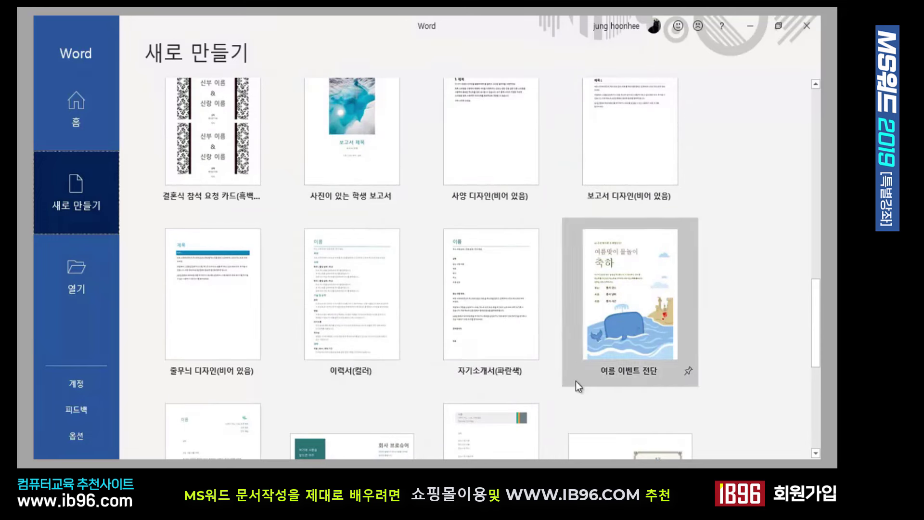
scroll(466, 343, up, 5)
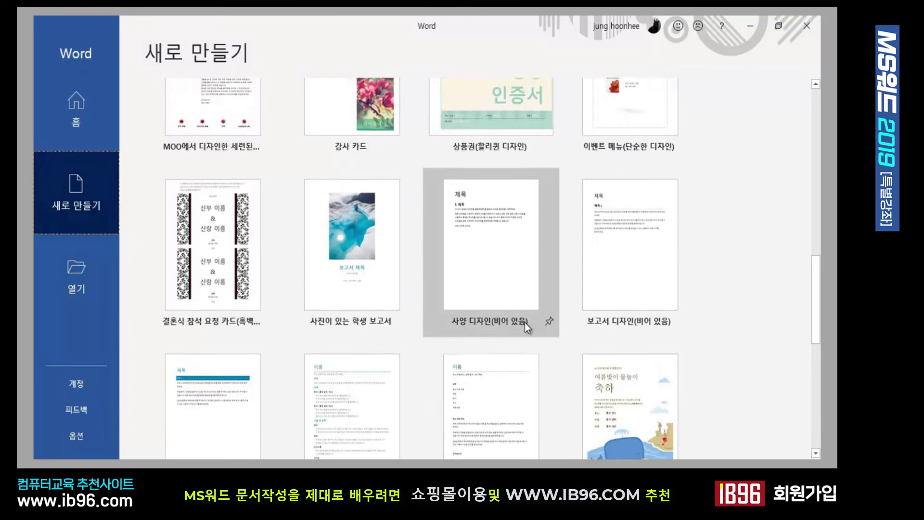
scroll(520, 290, up, 15)
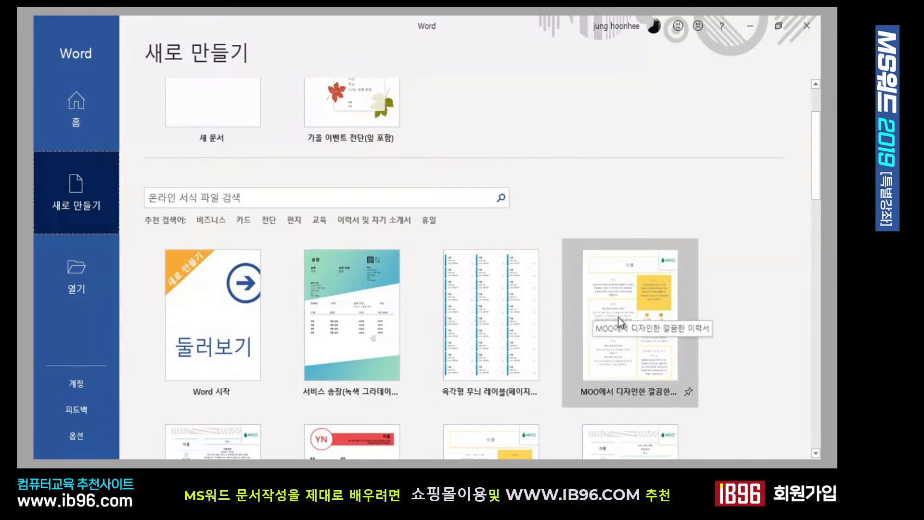
scroll(478, 312, down, 2)
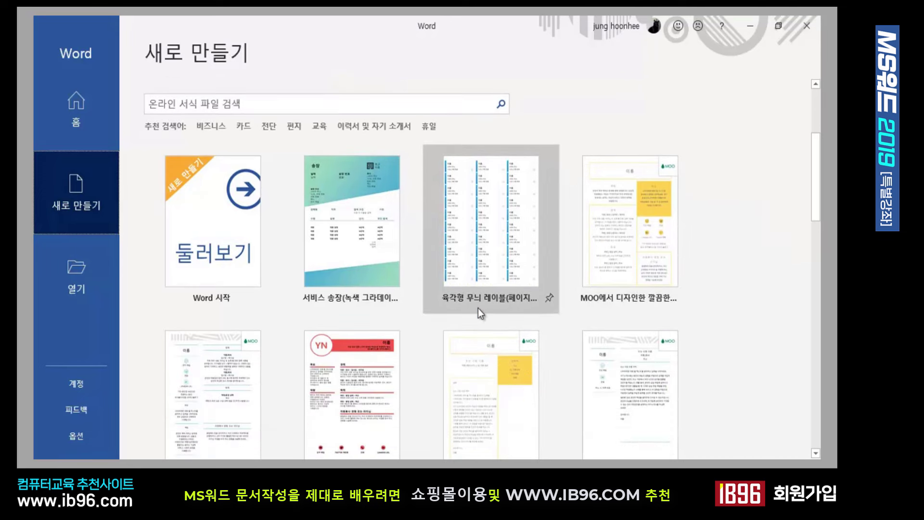
scroll(490, 354, down, 6)
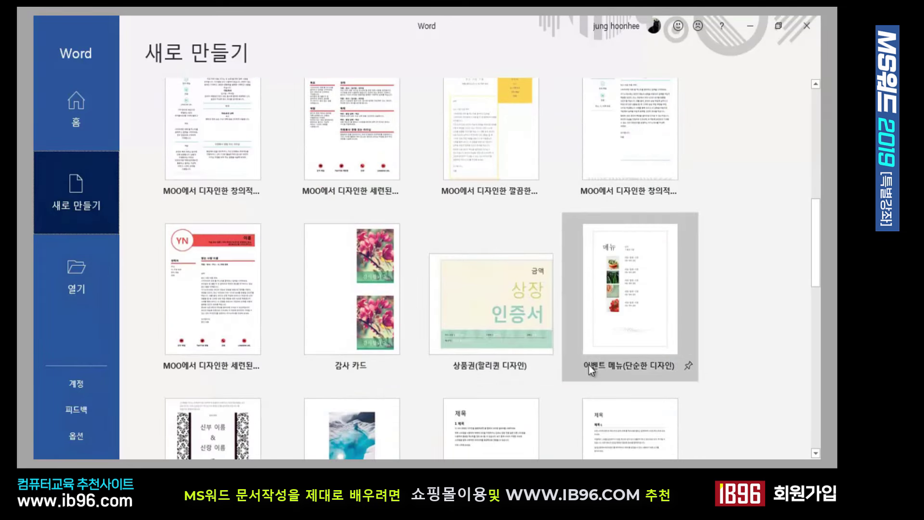
scroll(385, 351, down, 2)
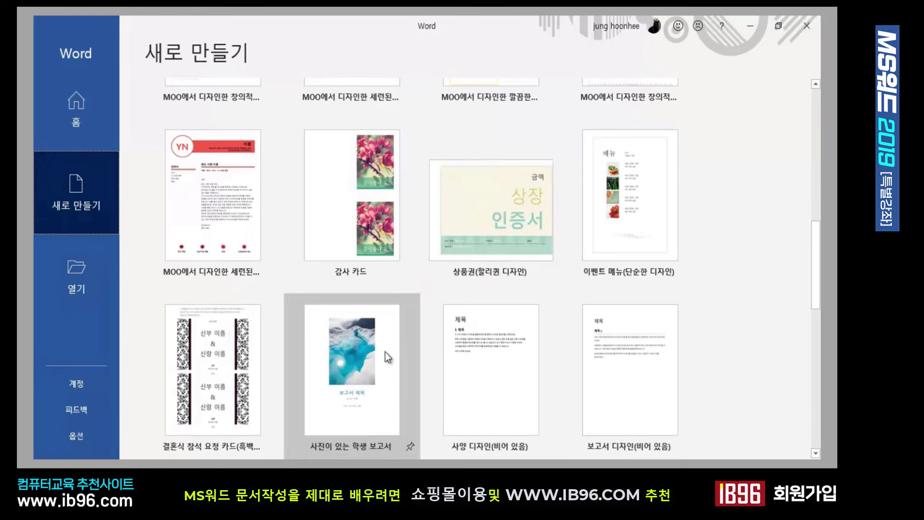
scroll(385, 351, up, 10)
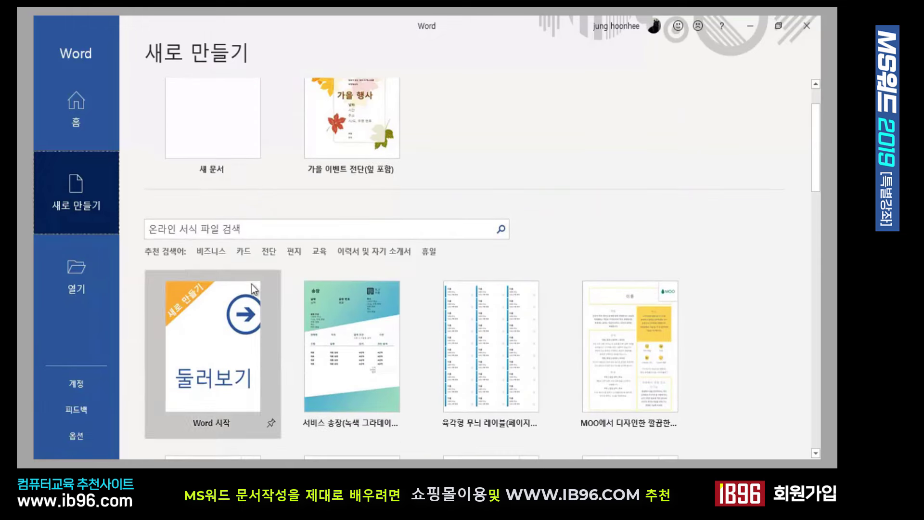
Step: Search online templates for 할로윈, then for 크리스마스
click(174, 227)
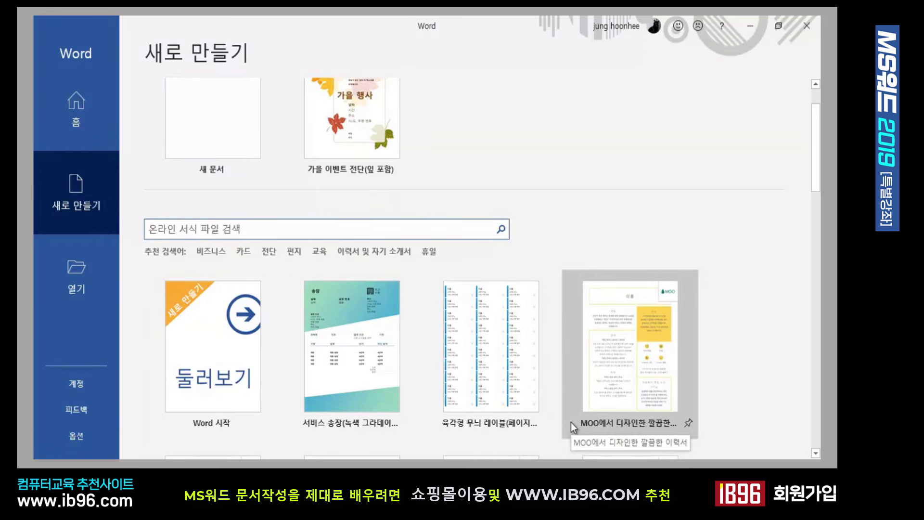
text(할로)
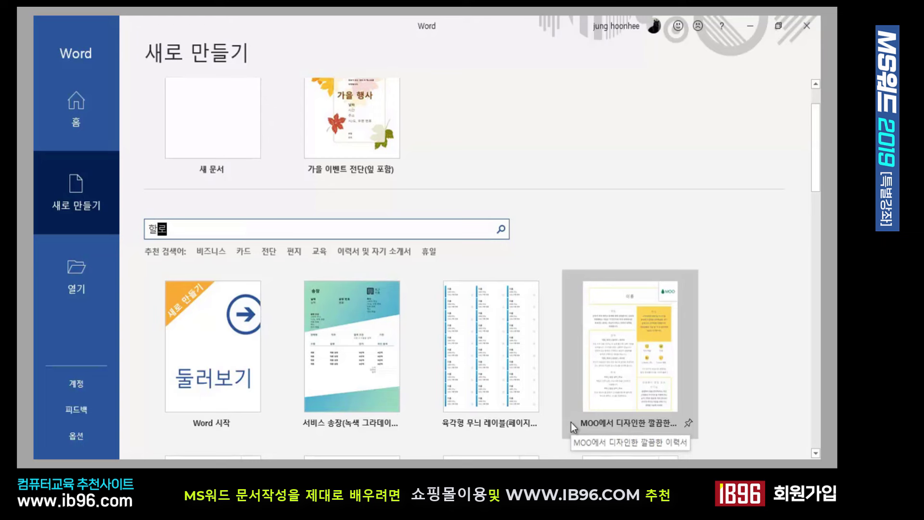
text(ㅇㅜㅣㄴ)
key(Return)
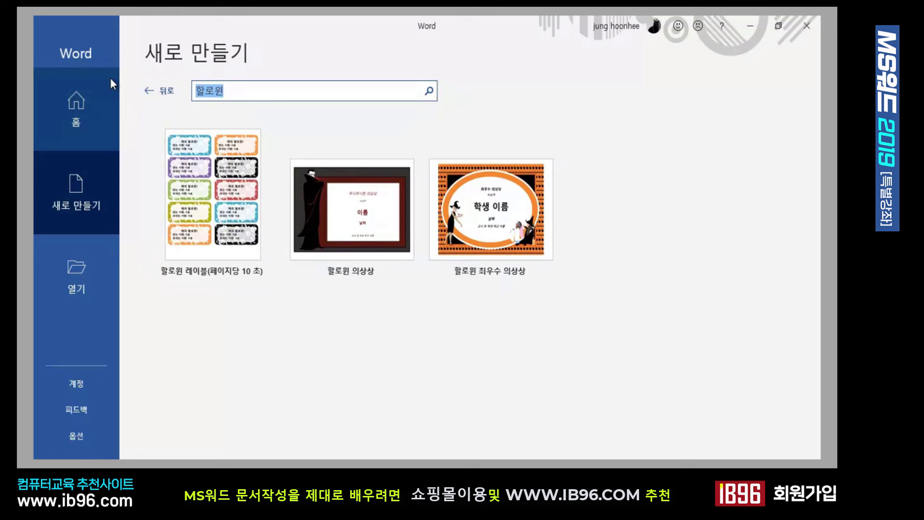
text(크리스마스)
key(Return)
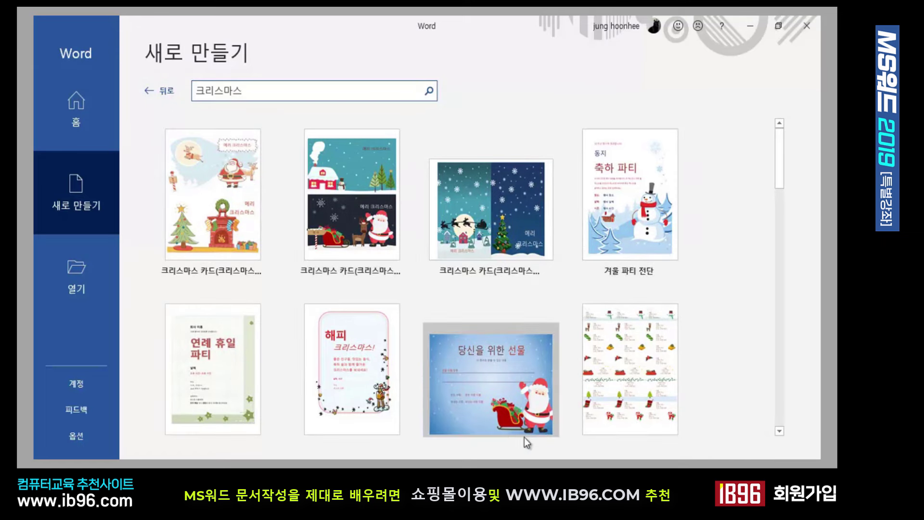
Step: Replace the search term with 가을 to list autumn templates
double_click(210, 94)
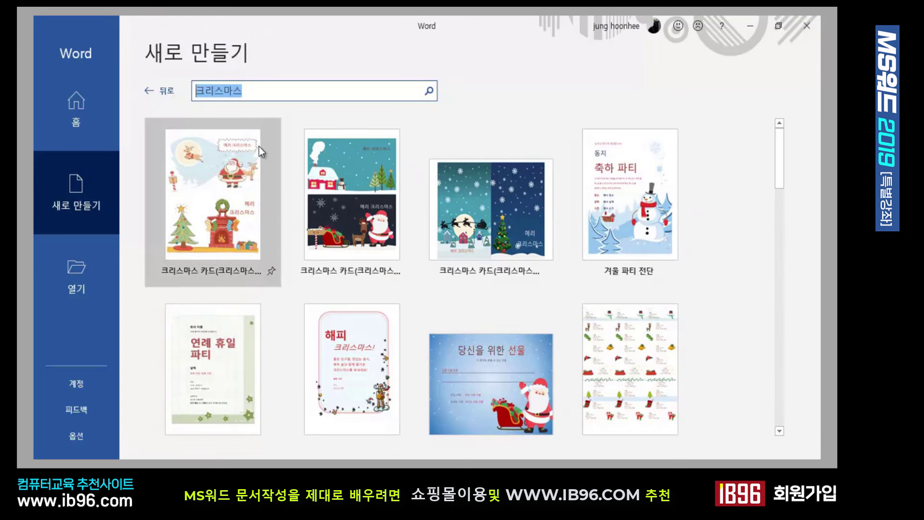
text(가을)
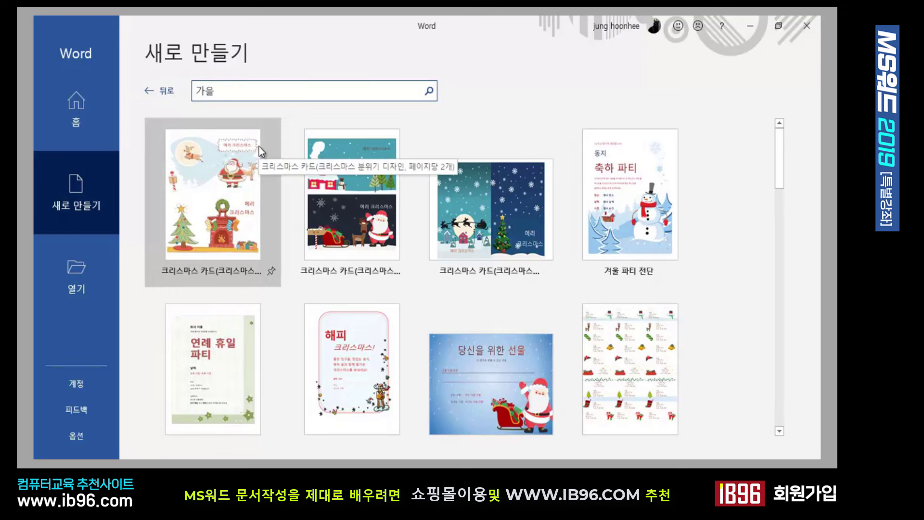
key(Return)
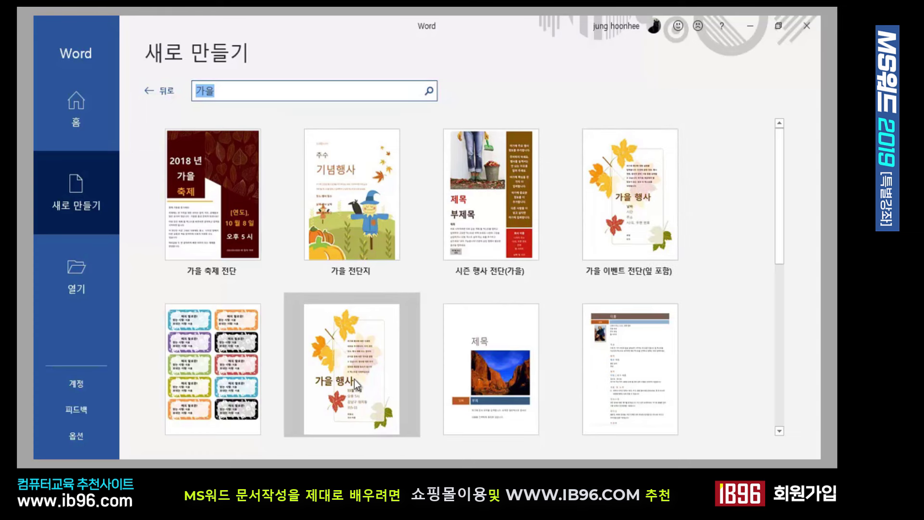
Step: Create a new document from the 가을 이벤트 전단지(낙엽 디자인) flyer template
scroll(351, 363, down, 1)
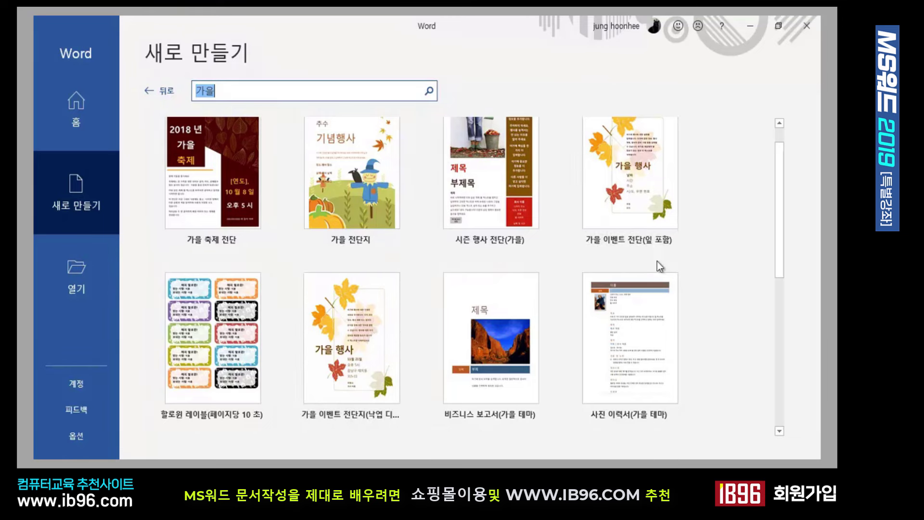
click(359, 336)
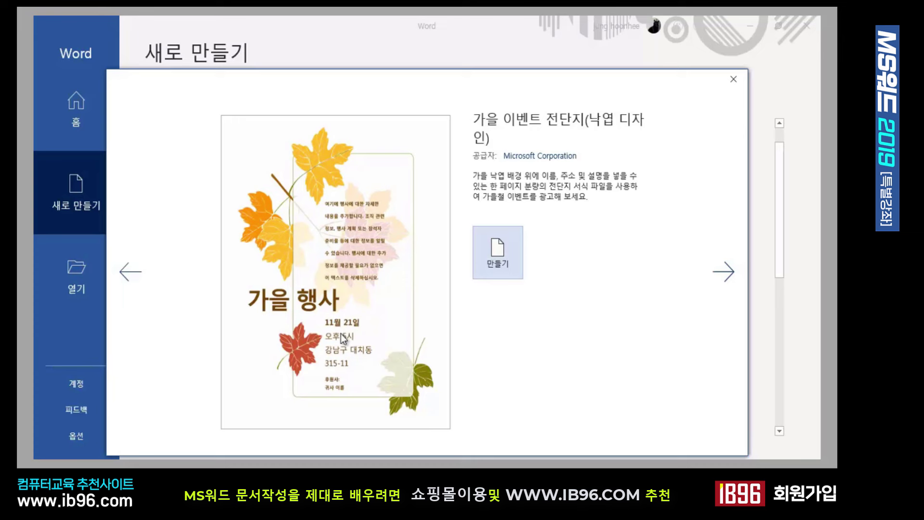
click(503, 255)
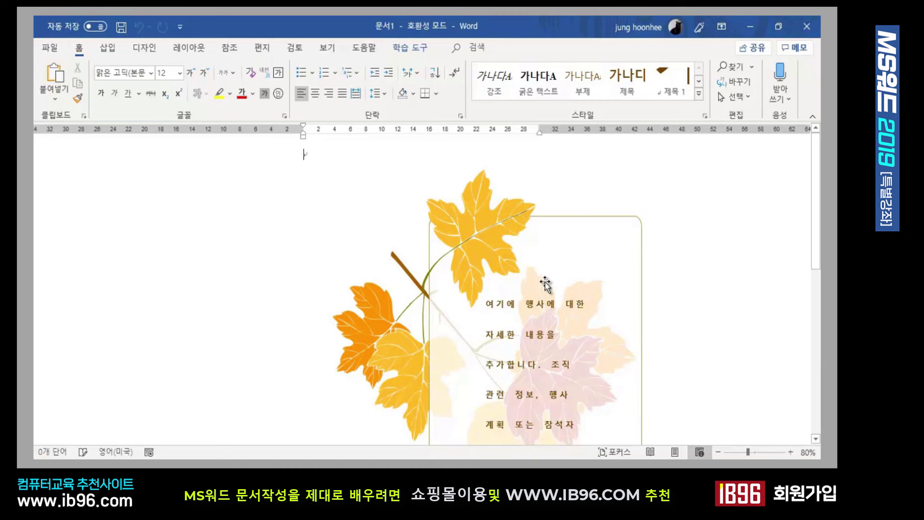
Step: Switch the flyer to Web Layout view and put the cursor in the event description text box
scroll(532, 269, down, 5)
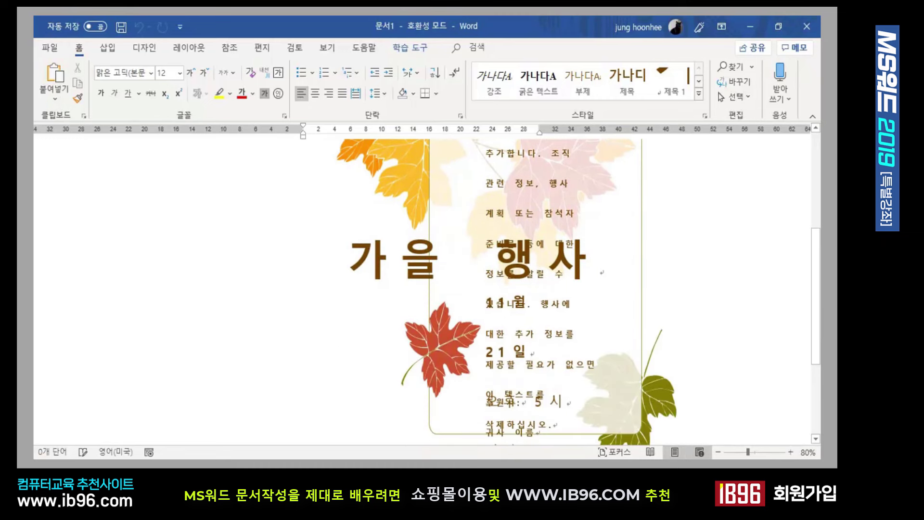
click(700, 453)
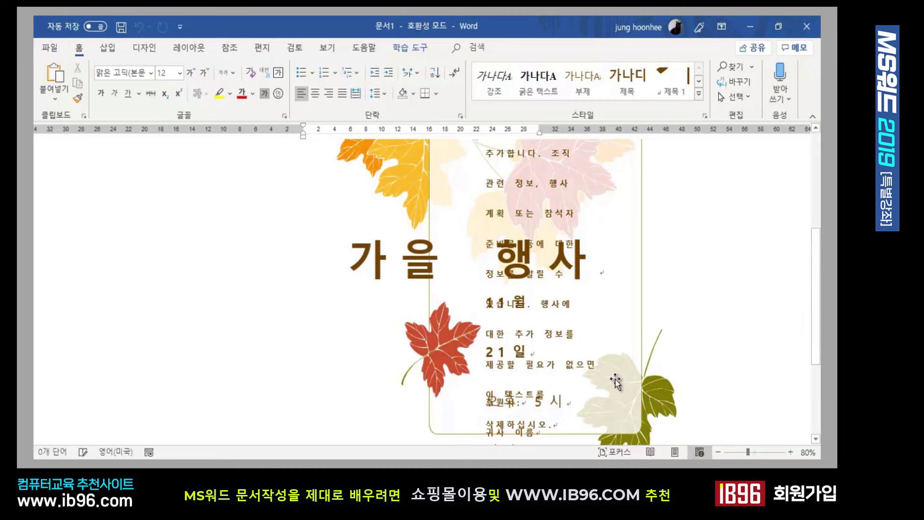
scroll(616, 371, up, 3)
scroll(616, 371, up, 3)
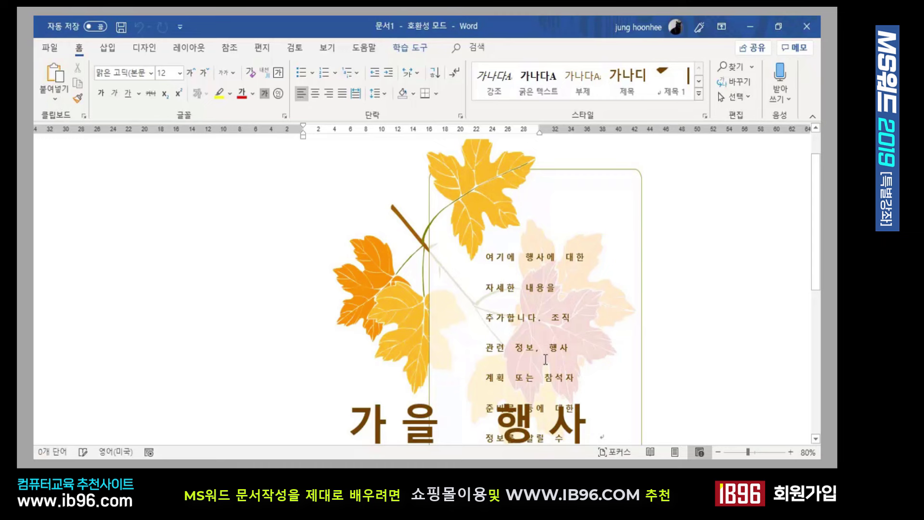
scroll(545, 359, down, 2)
scroll(493, 286, up, 3)
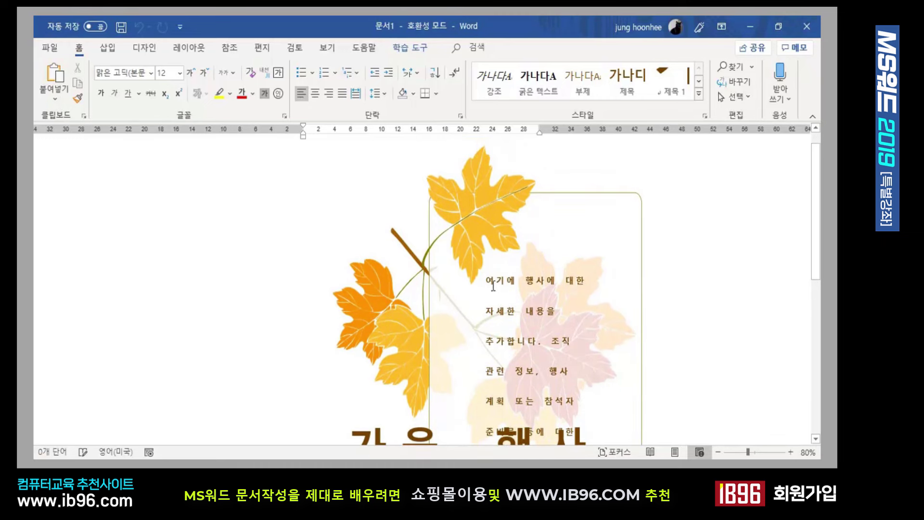
click(507, 295)
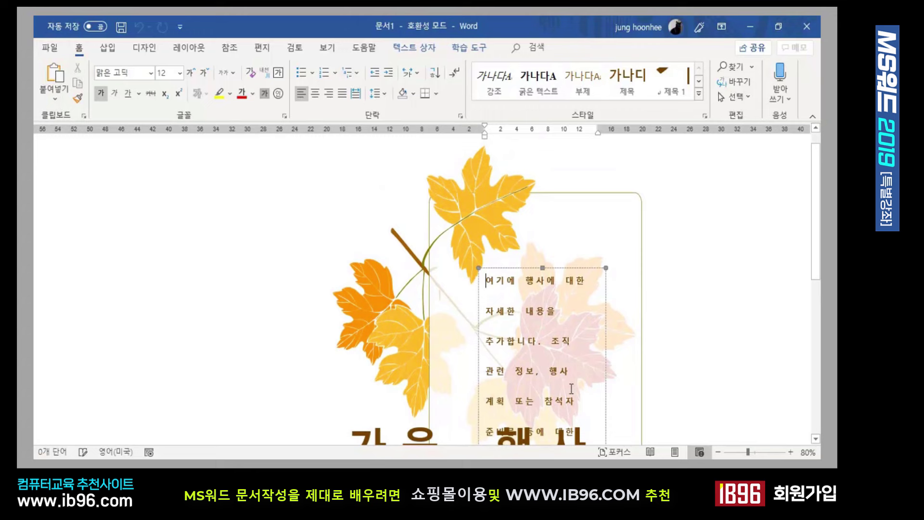
Step: Return the flyer to Print Layout view and scroll through the page to review it
click(675, 452)
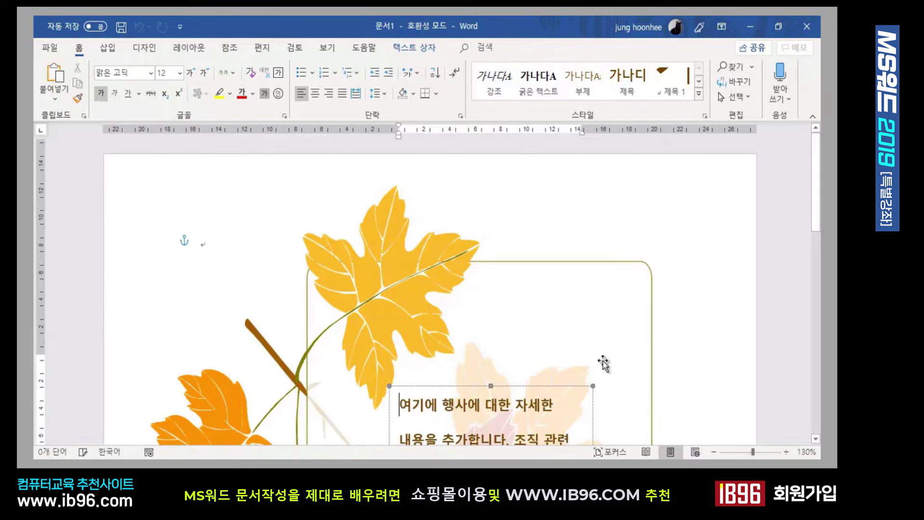
scroll(603, 364, down, 7)
scroll(634, 400, down, 2)
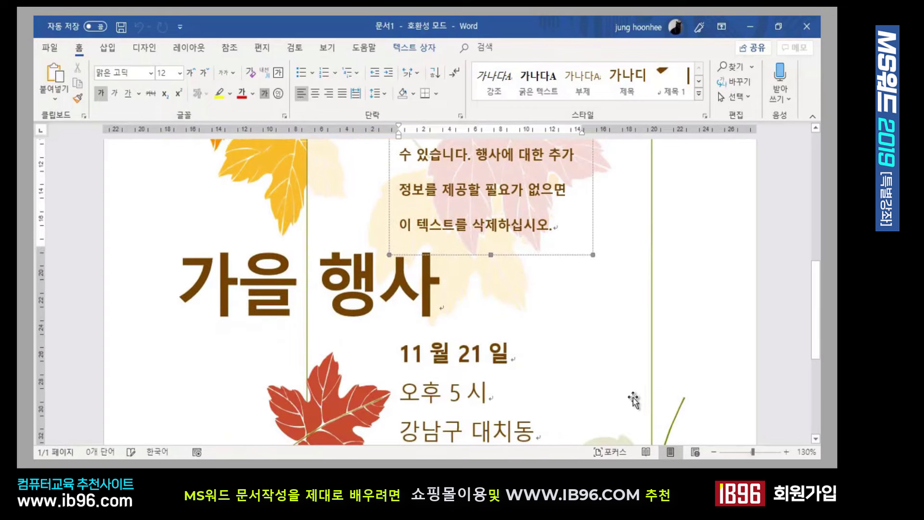
scroll(633, 400, up, 3)
scroll(630, 402, down, 5)
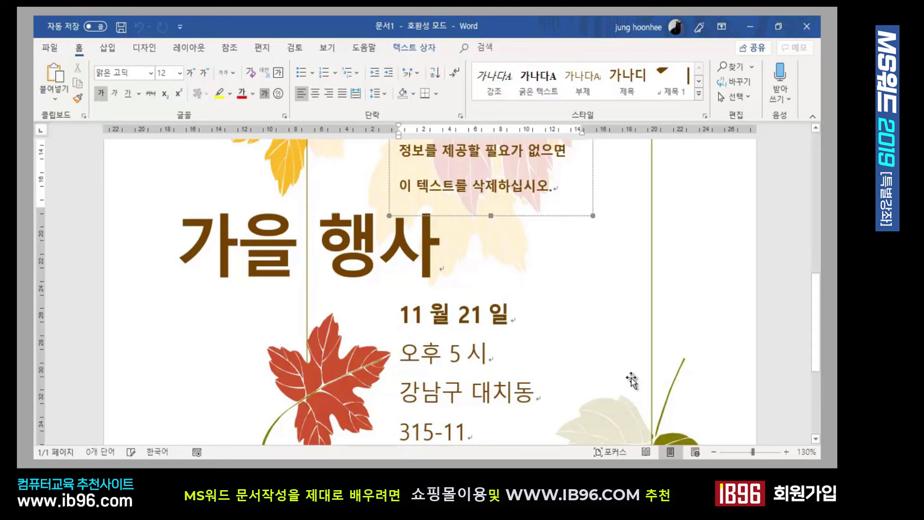
scroll(631, 380, up, 8)
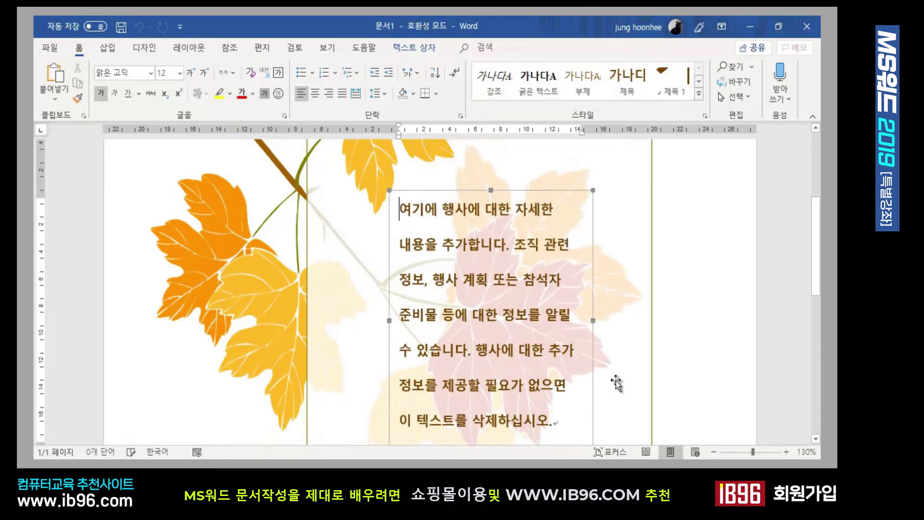
scroll(591, 389, up, 3)
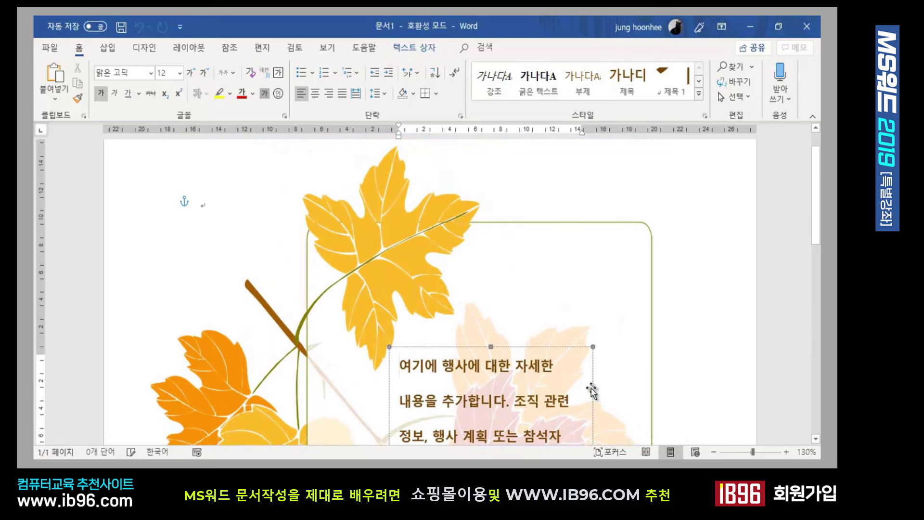
scroll(632, 438, down, 2)
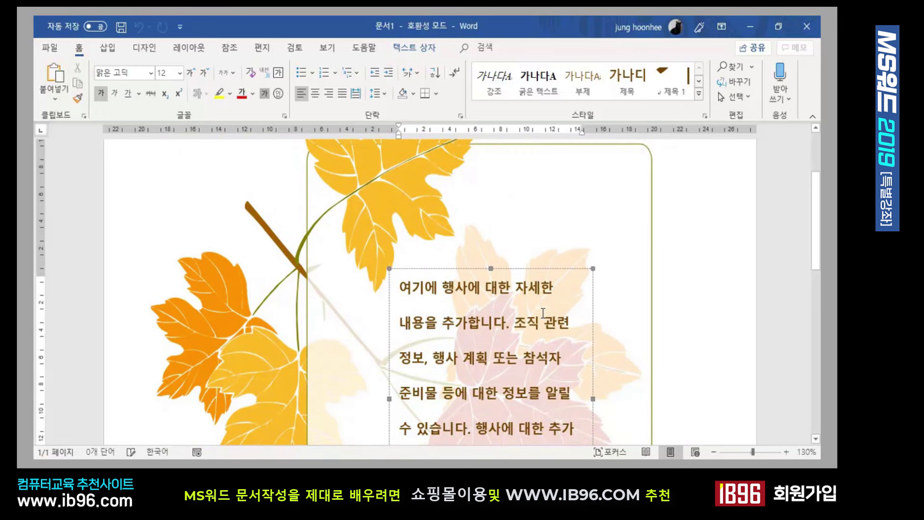
Step: Select the whole seven-line placeholder paragraph in the event description text box
scroll(563, 318, down, 2)
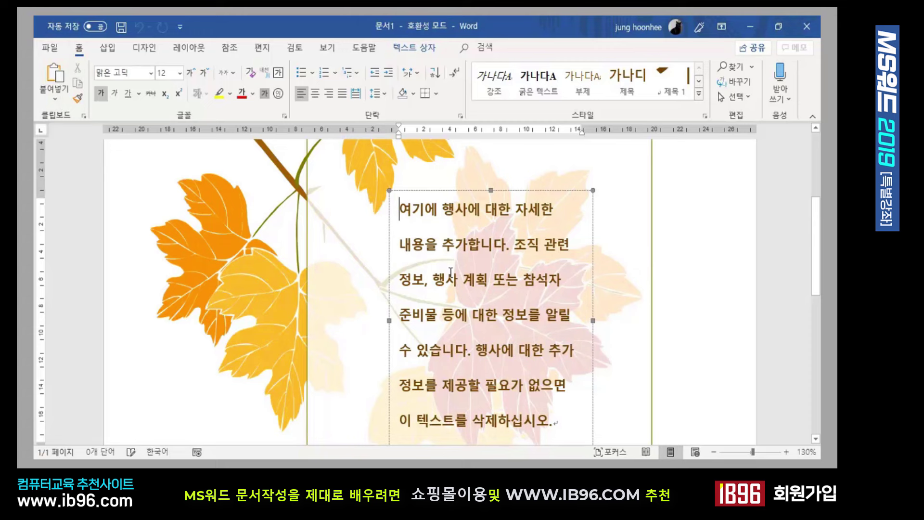
scroll(533, 327, down, 3)
scroll(533, 328, up, 2)
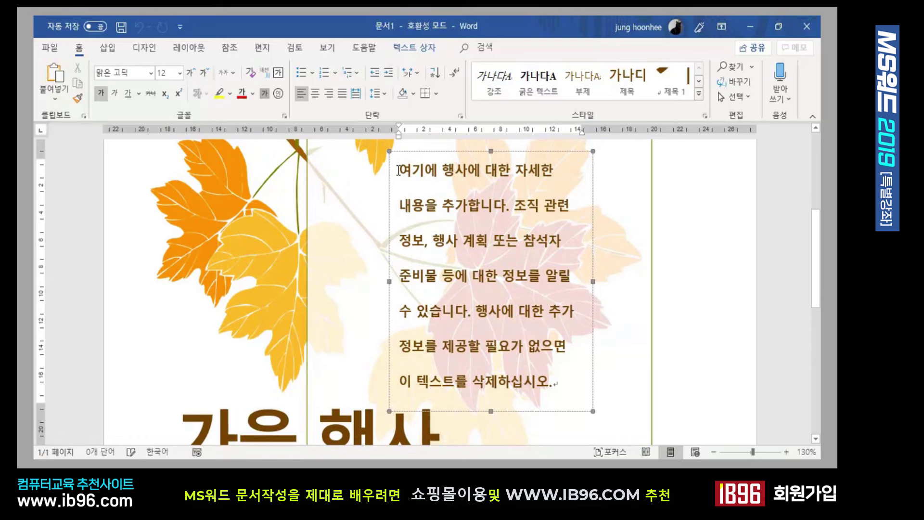
shift+click(444, 207)
drag(444, 207, 555, 389)
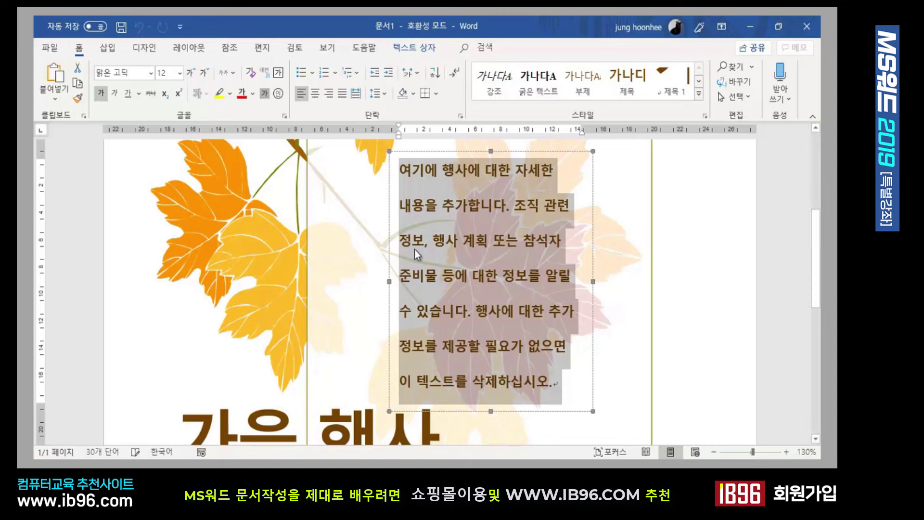
Step: Type '깊어가는 가을 ...' and a line announcing volunteers and member groups holding 나눔의 바자회
click(397, 168)
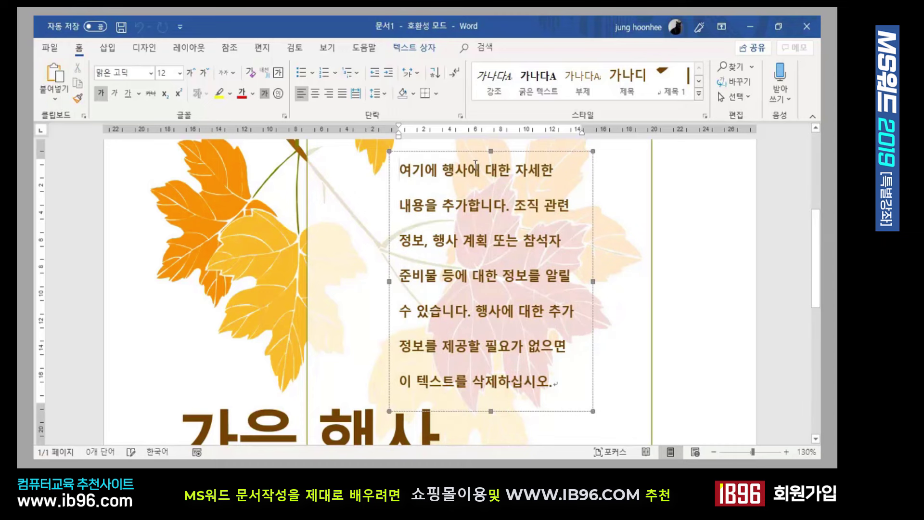
text(깊억)
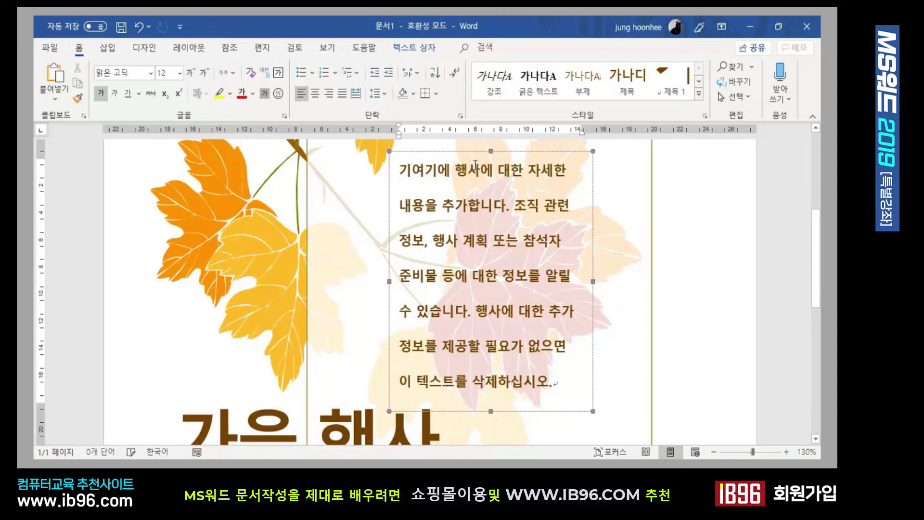
text(가는 가을 )
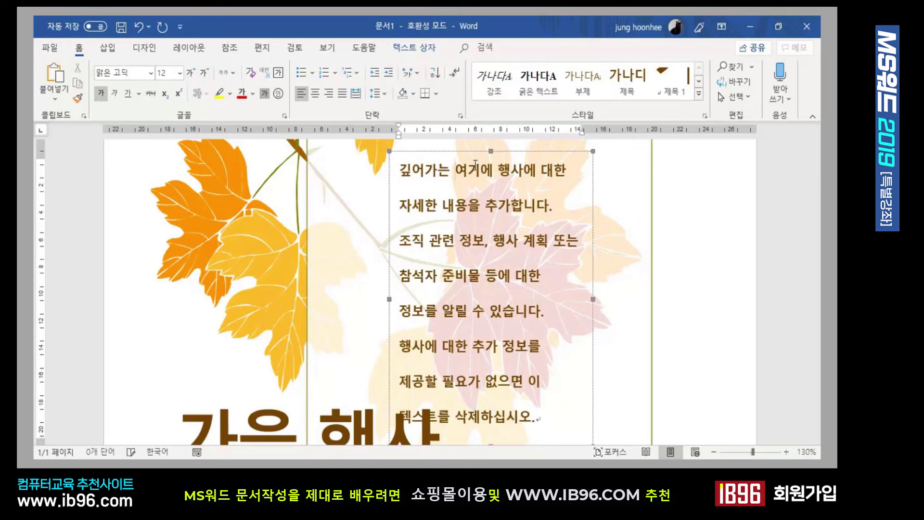
text(...)
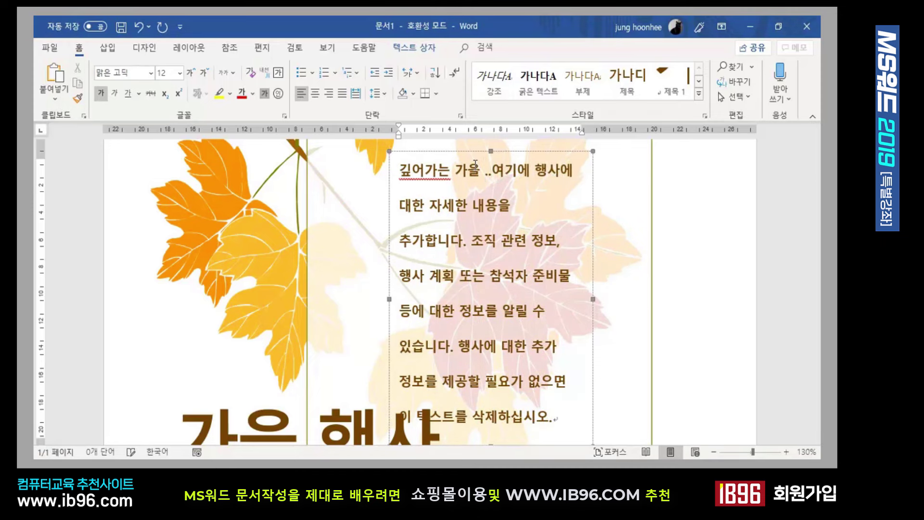
key(Return)
text(그여기에 행사에 대한 자세한)
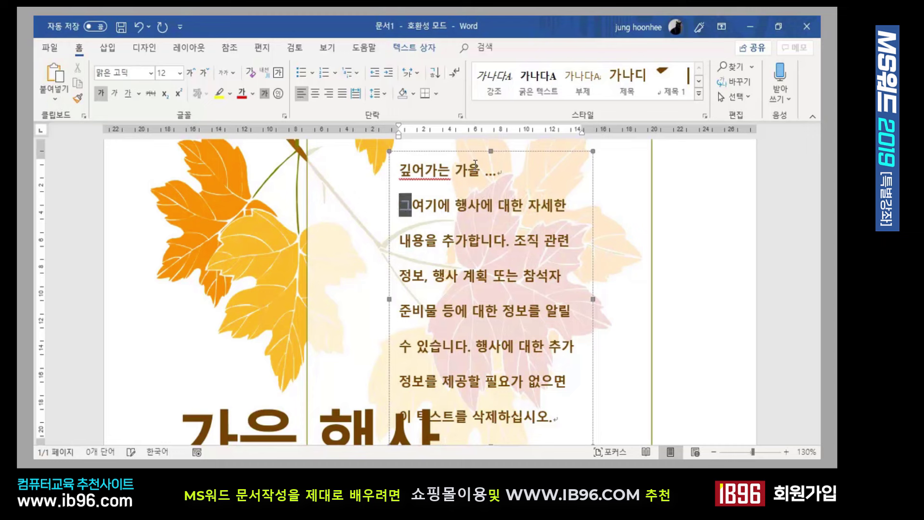
text( 동안 )
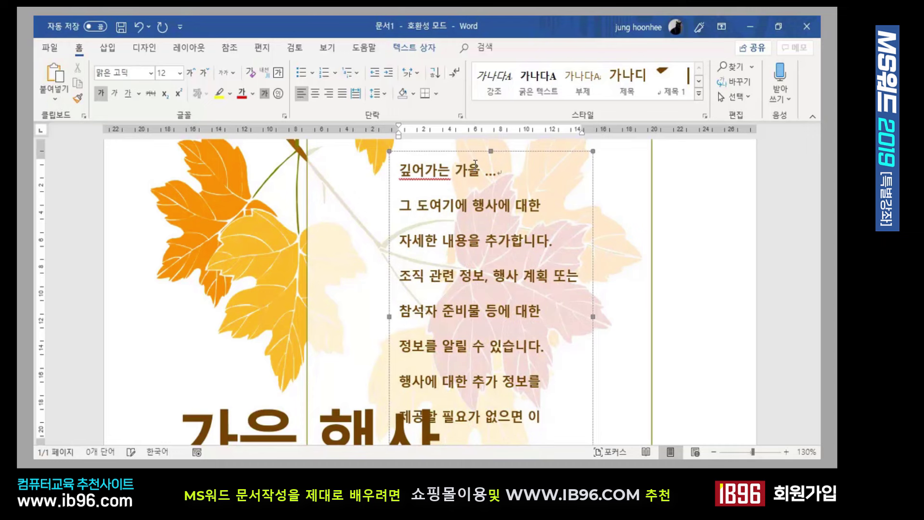
text(함께해)
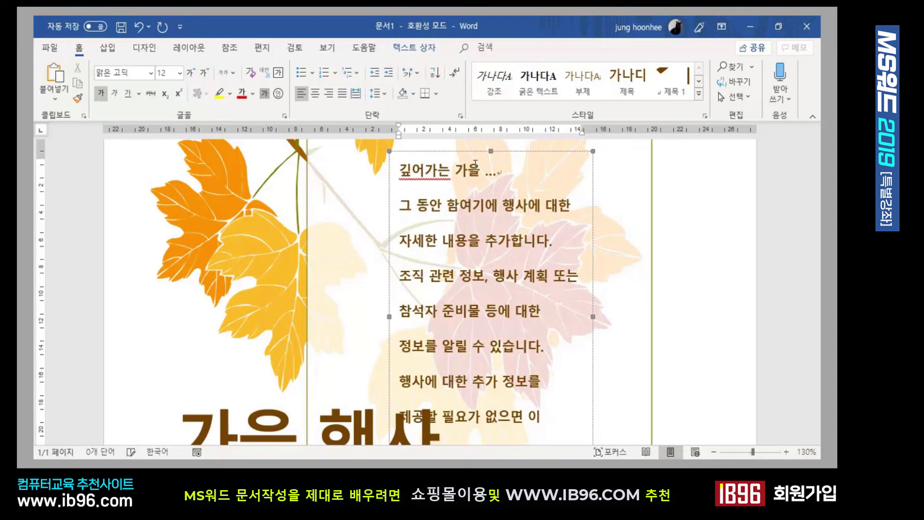
text(했던 자)
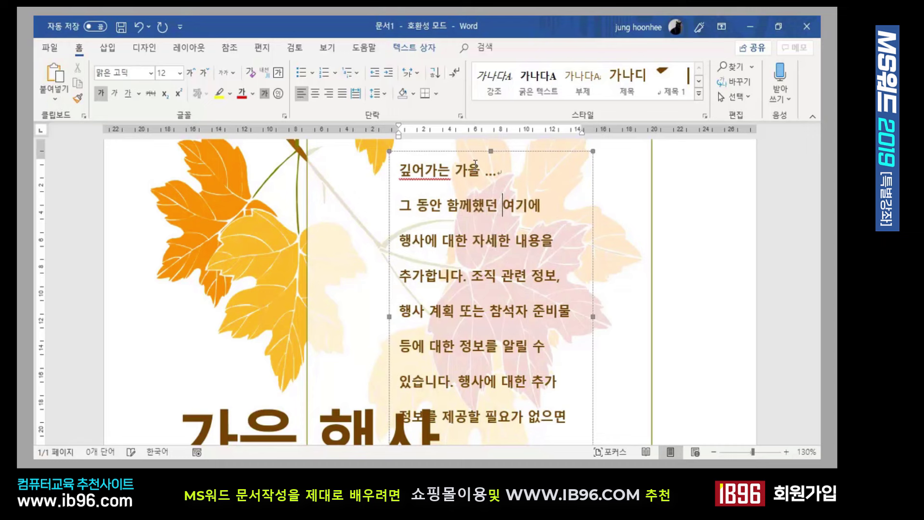
text(원봉자)
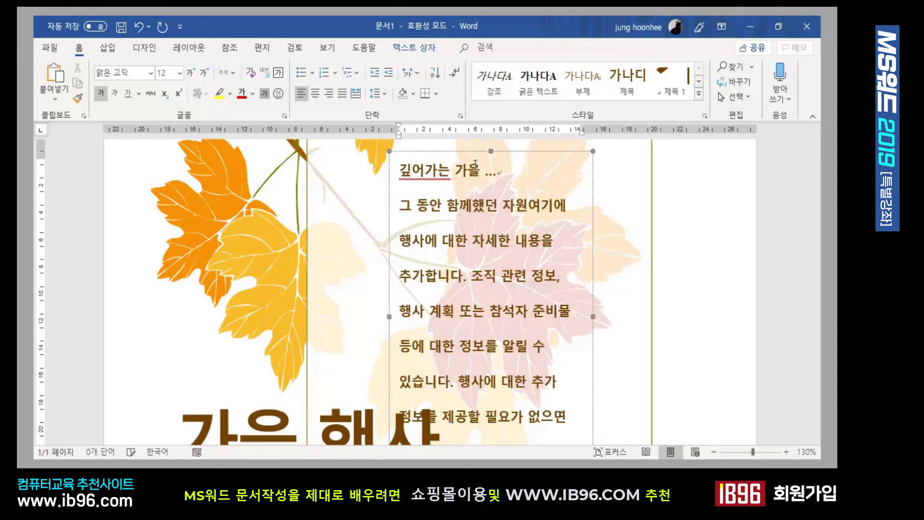
text(자원봉자자여기에 행사에 대한)
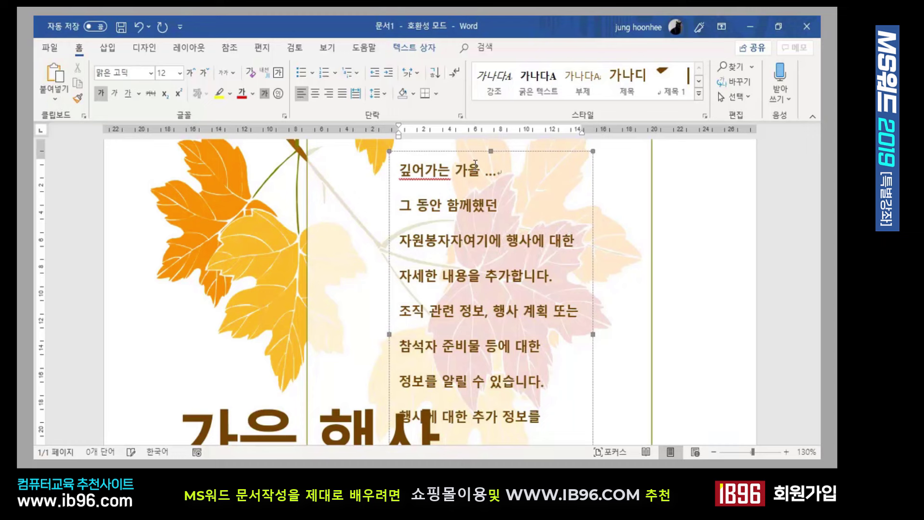
key(BackSpace)
key(BackSpace)
text(ㅅ)
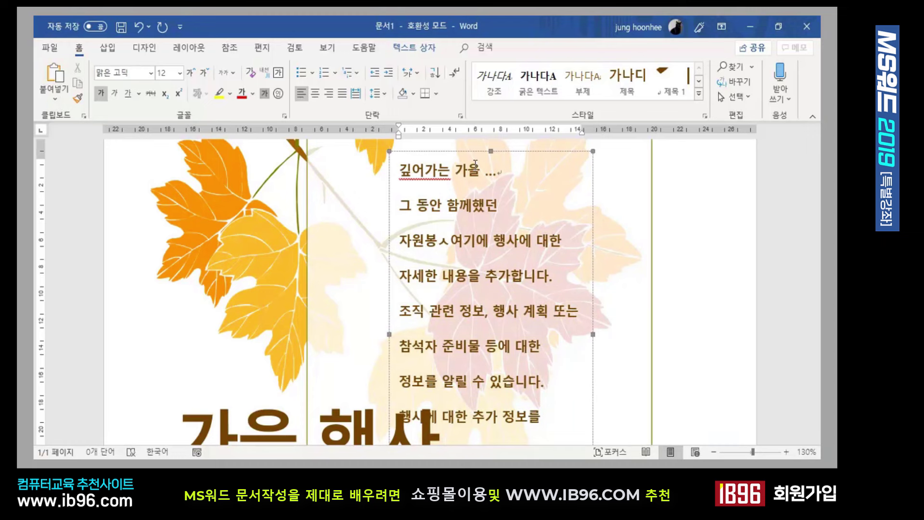
text(자들과 )
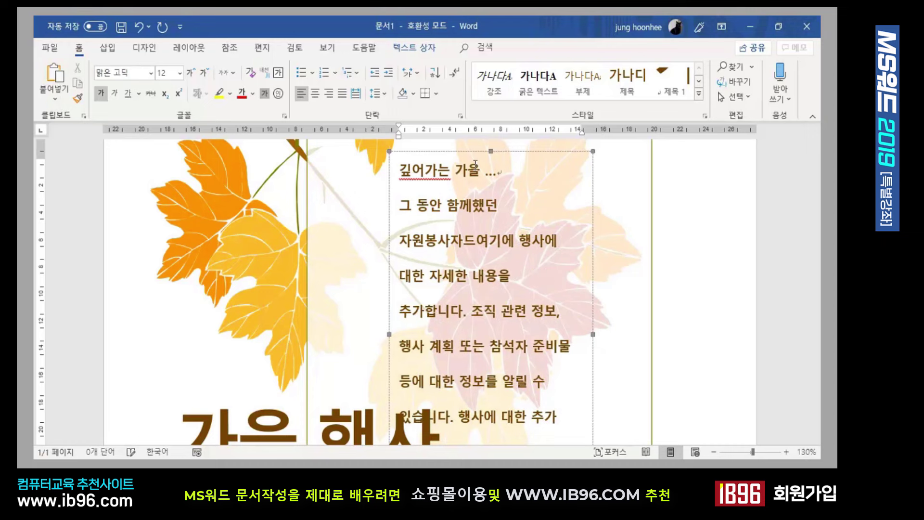
text(도움주신 여러)
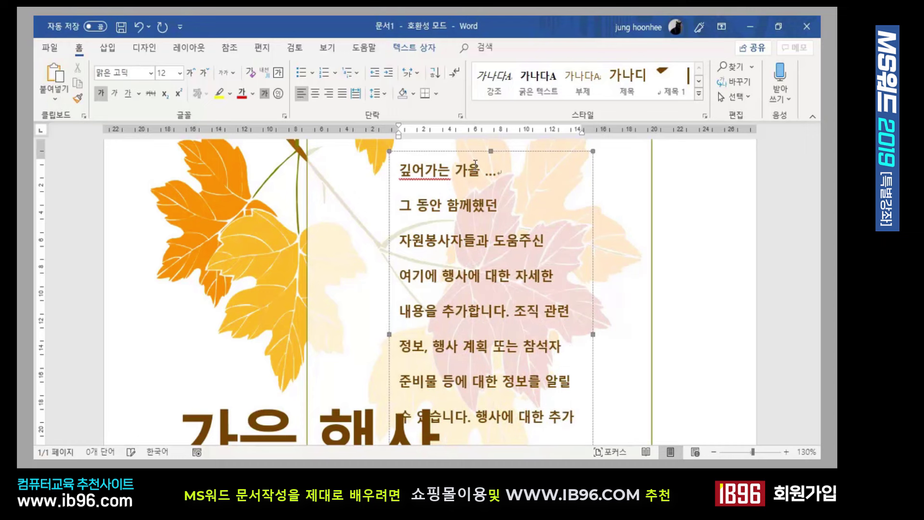
text( 단ㅊ)
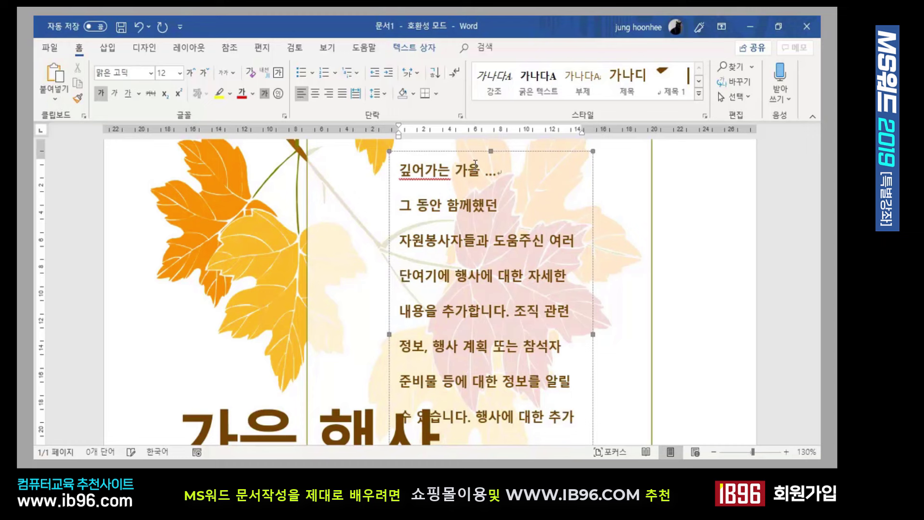
text(체 회원부)
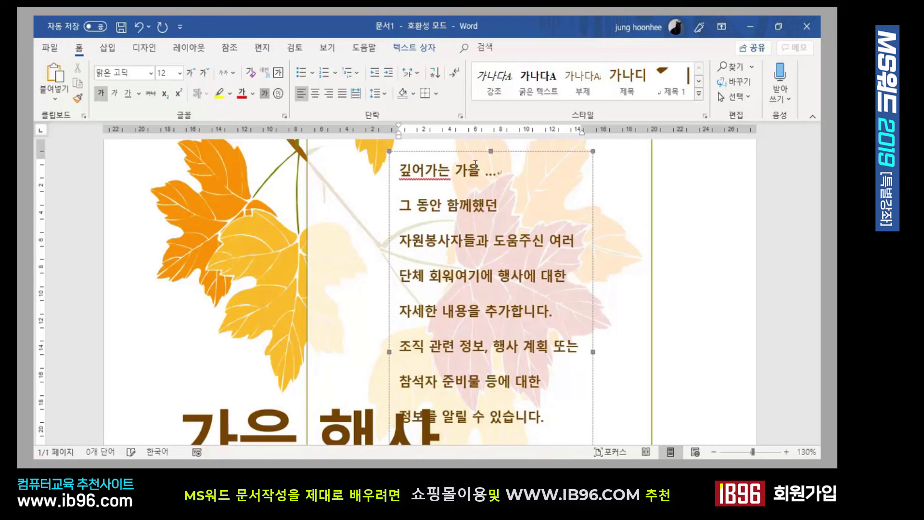
text(ㄴ들이 ㄸ)
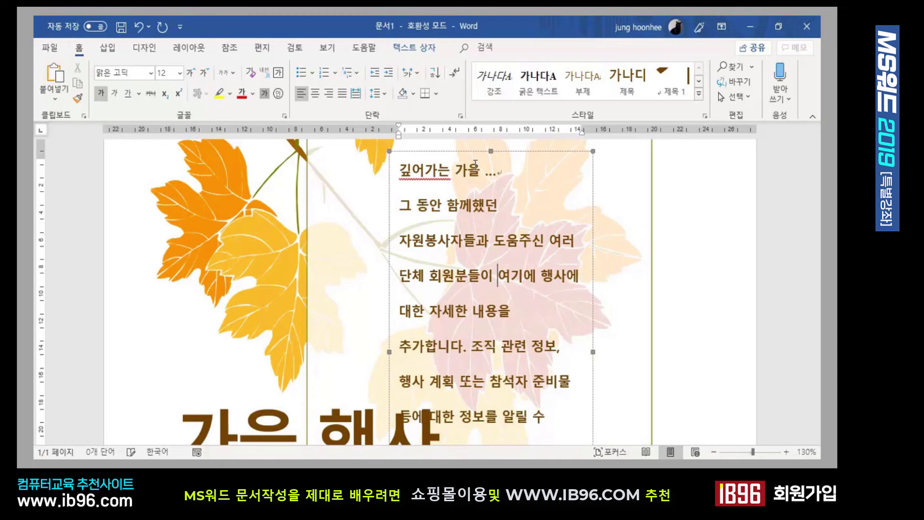
text(ㅡㅅ을 모아 나)
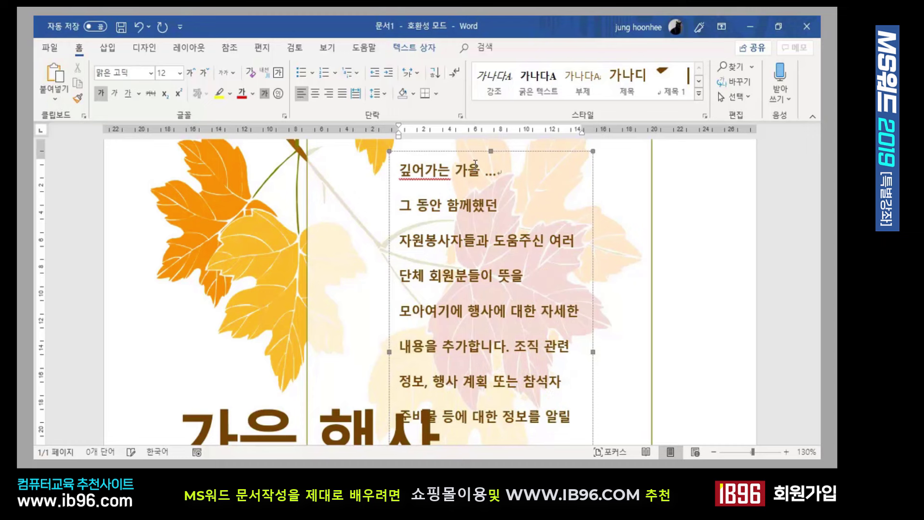
text(눔의 바자)
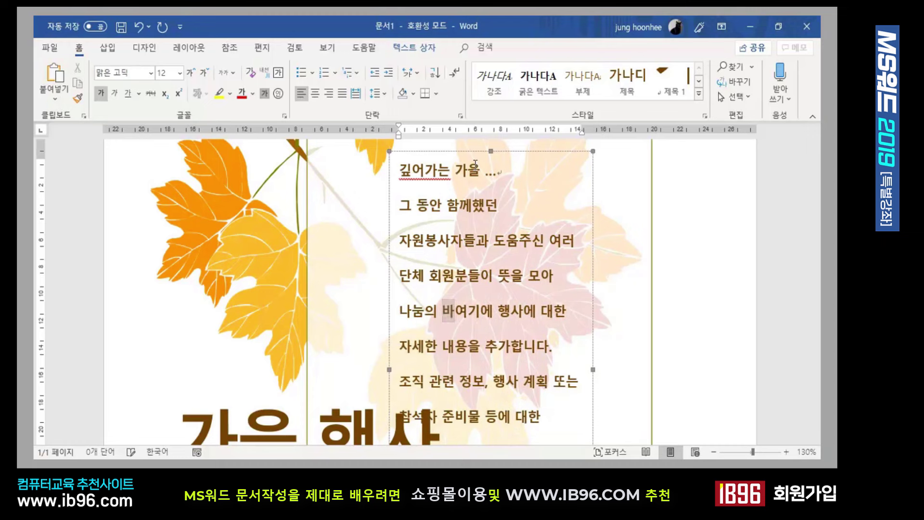
text(회를 개최합)
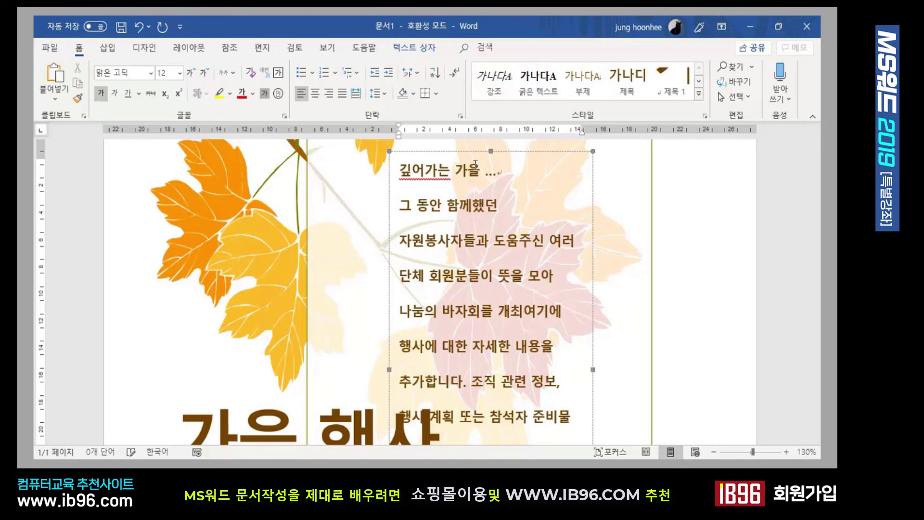
text(니다.여기에 행사에 대한)
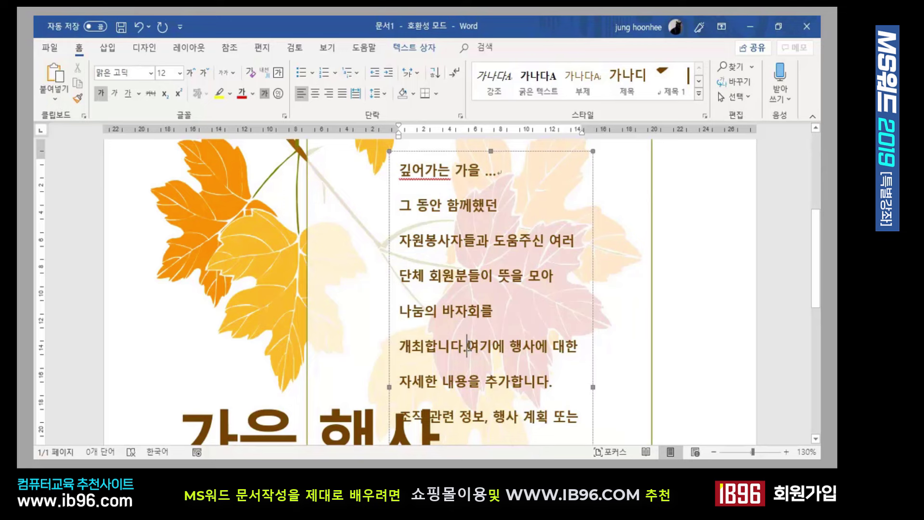
Step: Delete the leftover template sentences and sample paragraph after '개최합니다.'
drag(467, 346, 571, 354)
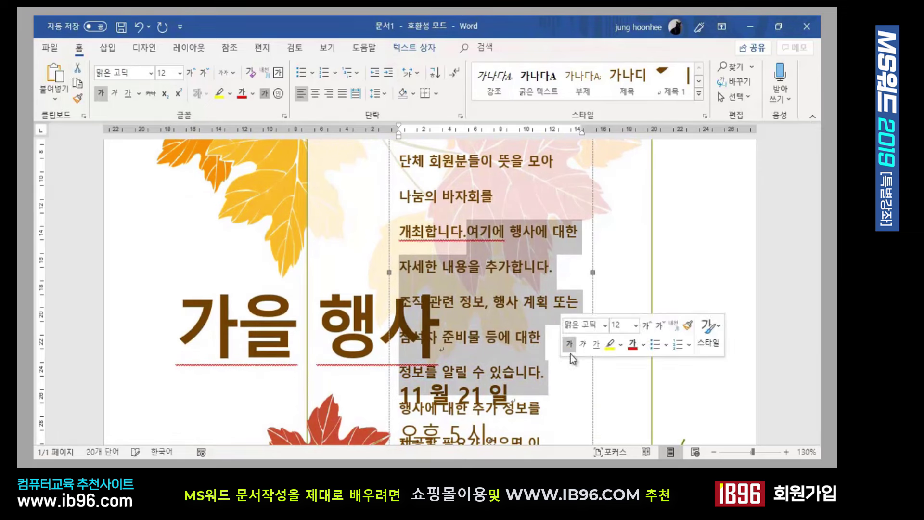
key(Delete)
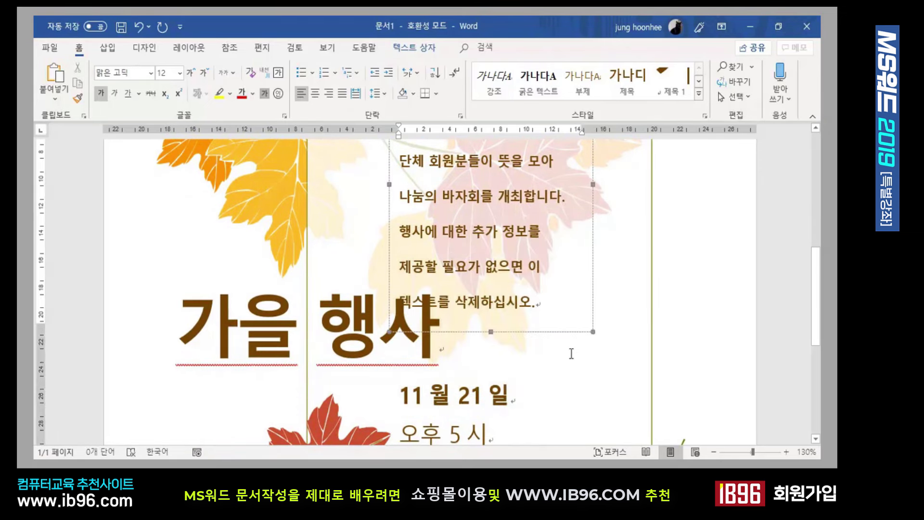
drag(402, 226, 561, 313)
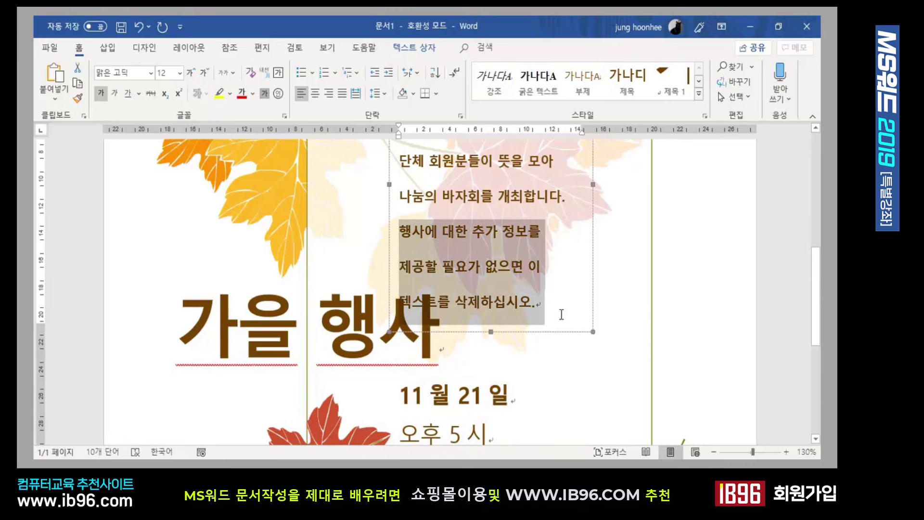
key(Delete)
scroll(417, 249, up, 5)
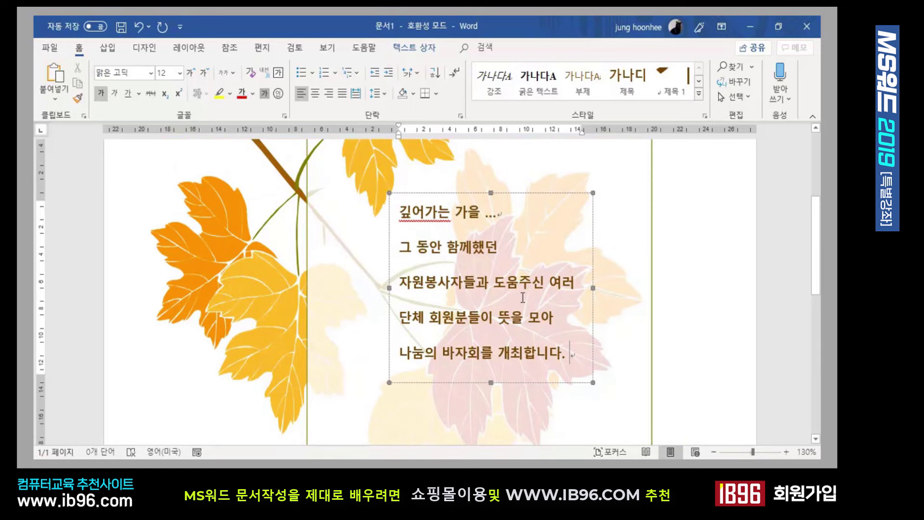
scroll(409, 352, down, 4)
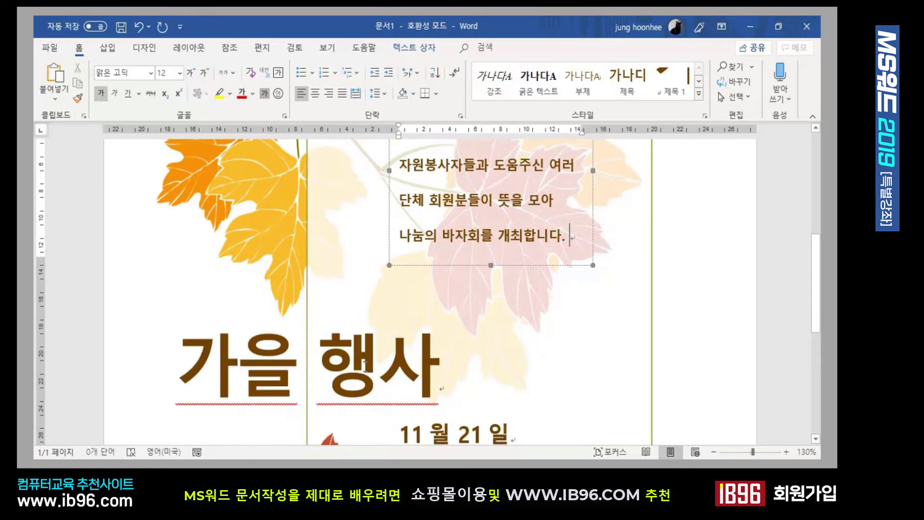
Step: Replace the title '가을 행사' with '나눔 바자회'
click(365, 366)
click(446, 363)
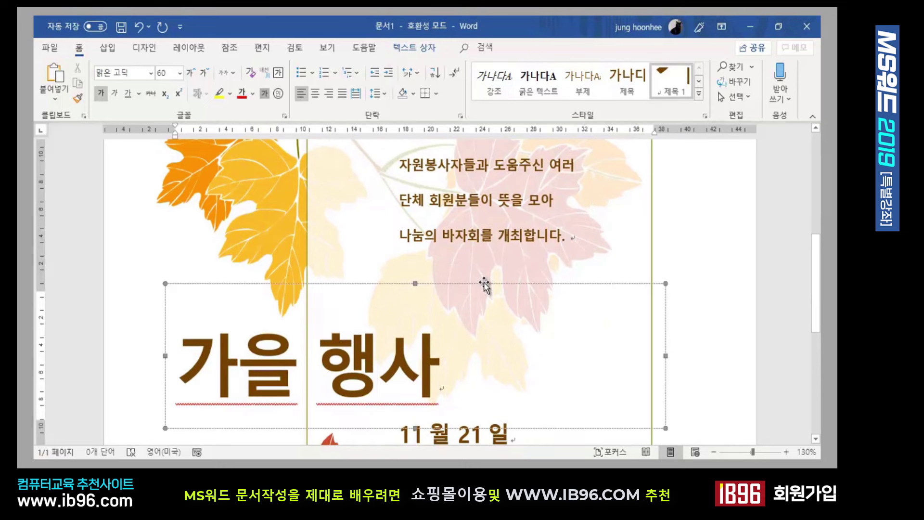
drag(484, 285, 485, 269)
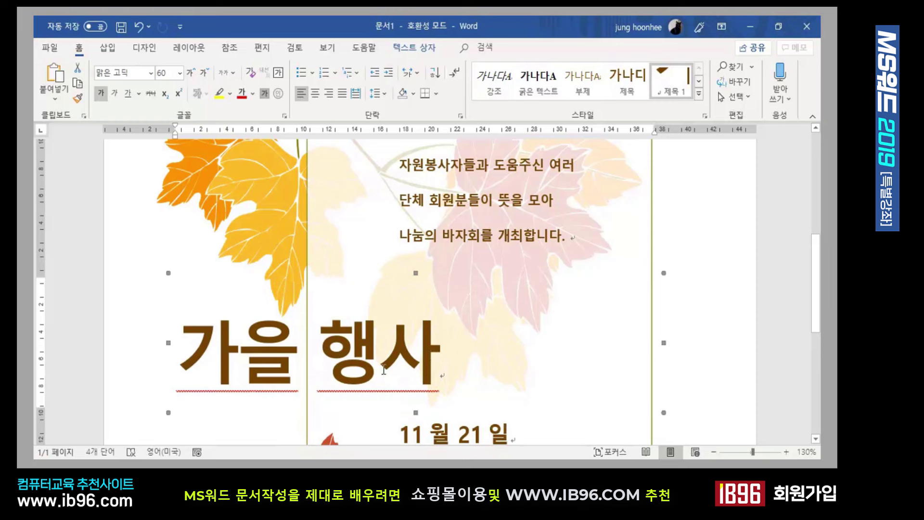
click(214, 362)
key(Home)
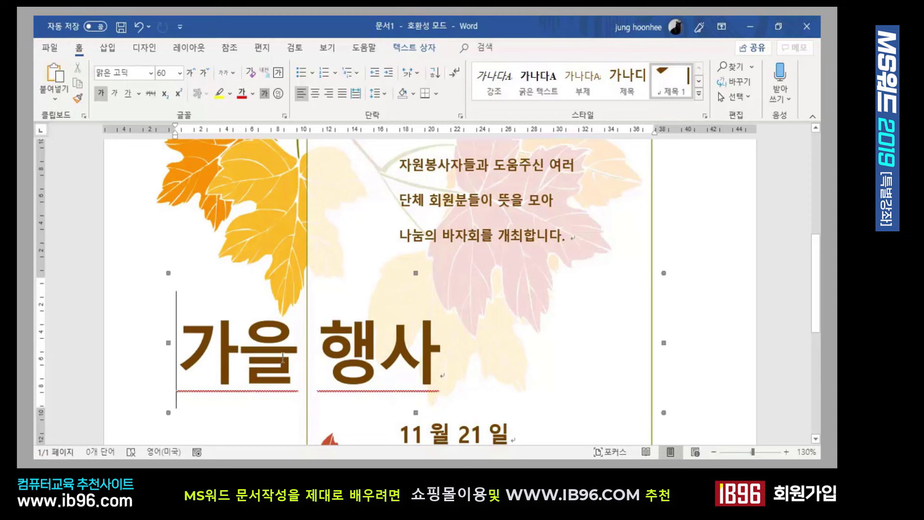
text(나눔)
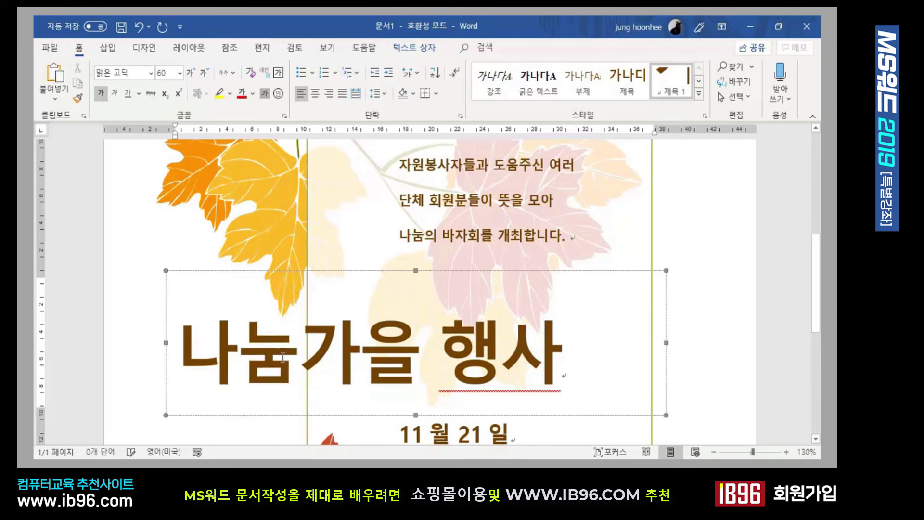
key(Delete)
key(Delete)
key(Delete)
key(Delete)
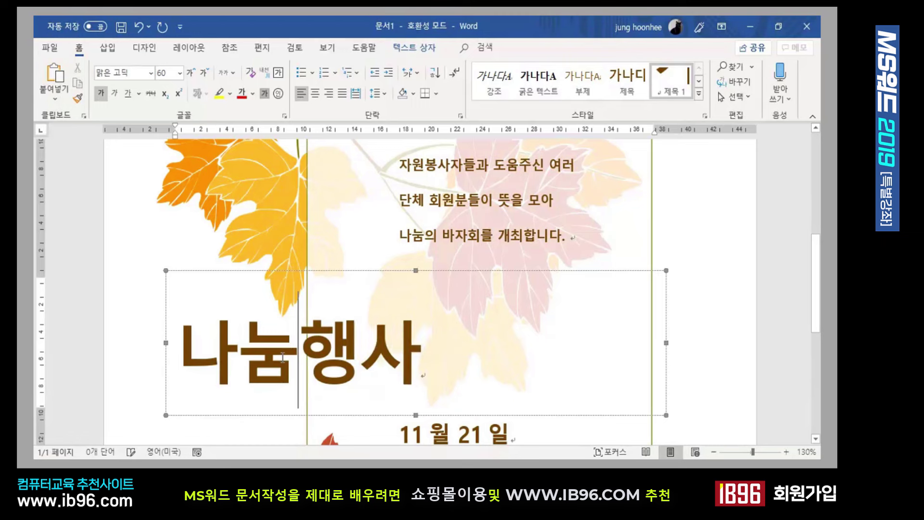
key(Delete)
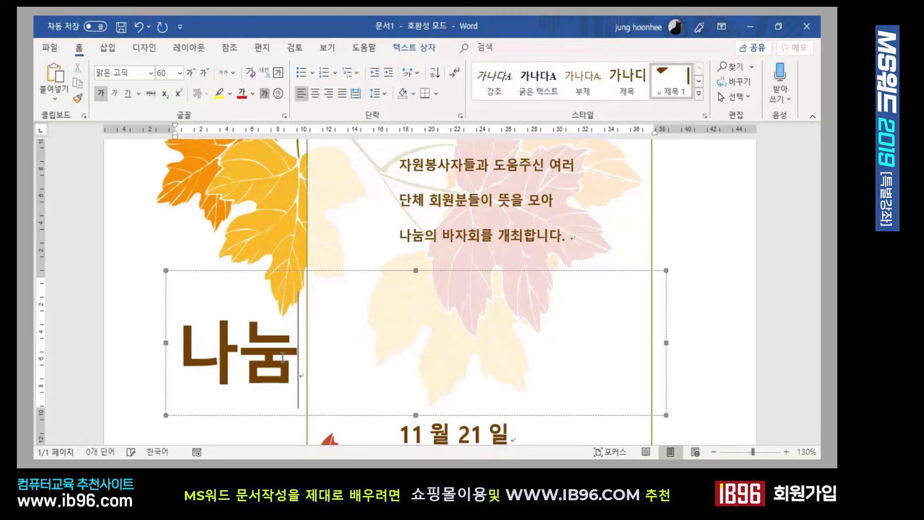
text(ㅂㅏ자회)
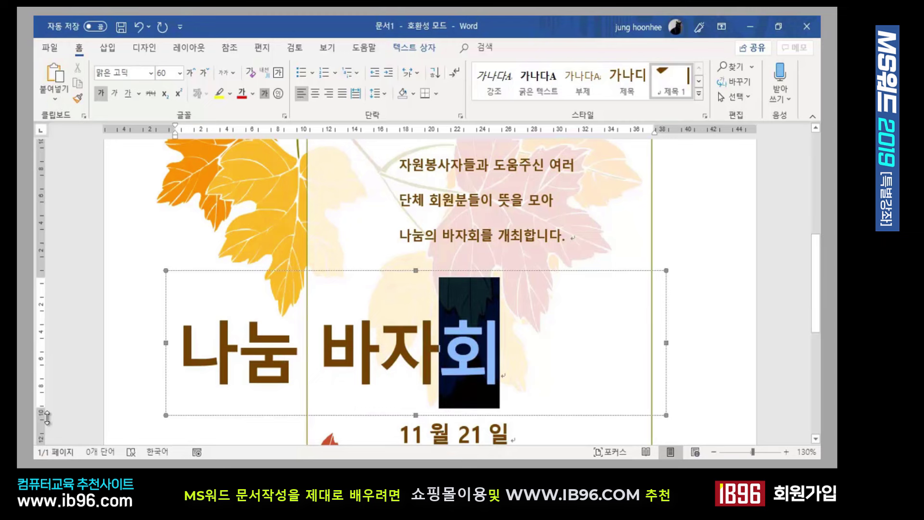
click(670, 348)
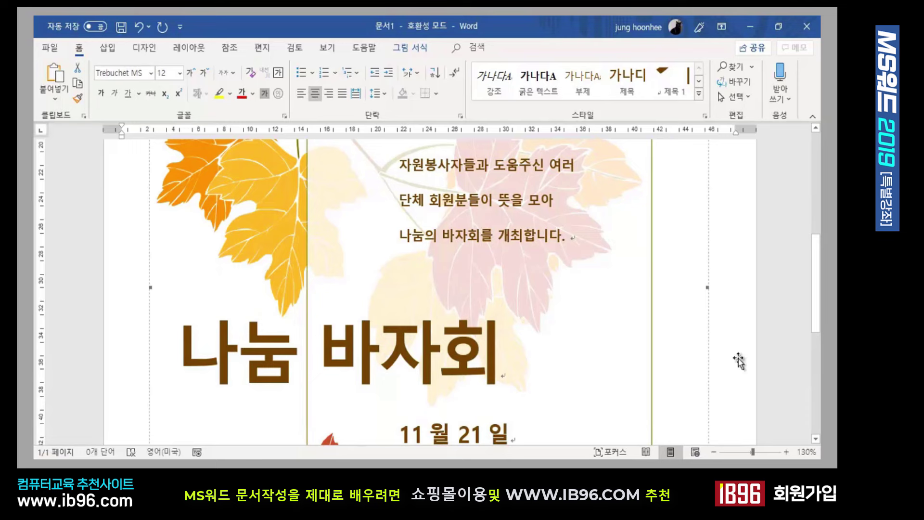
Step: Scroll down and select the date text box below the title
click(374, 341)
scroll(374, 341, down, 3)
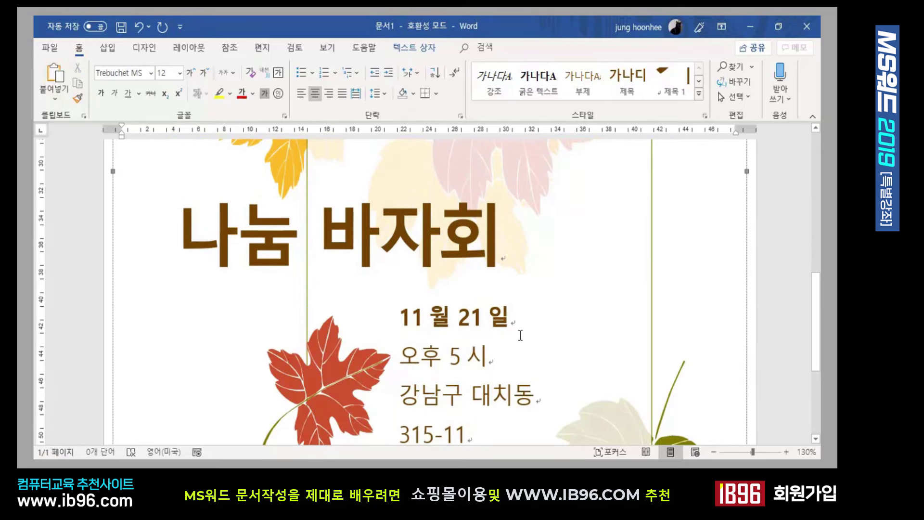
click(400, 316)
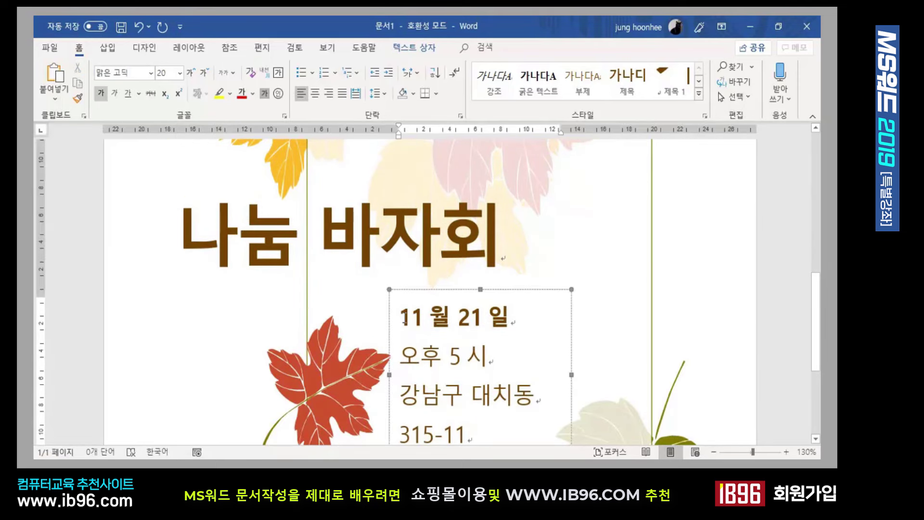
Step: Replace the old 11월 21일 date with '날짜-2019.11.09'
drag(399, 317, 509, 317)
click(509, 317)
click(401, 317)
key(Delete)
key(Delete)
key(Delete)
key(Delete)
key(Delete)
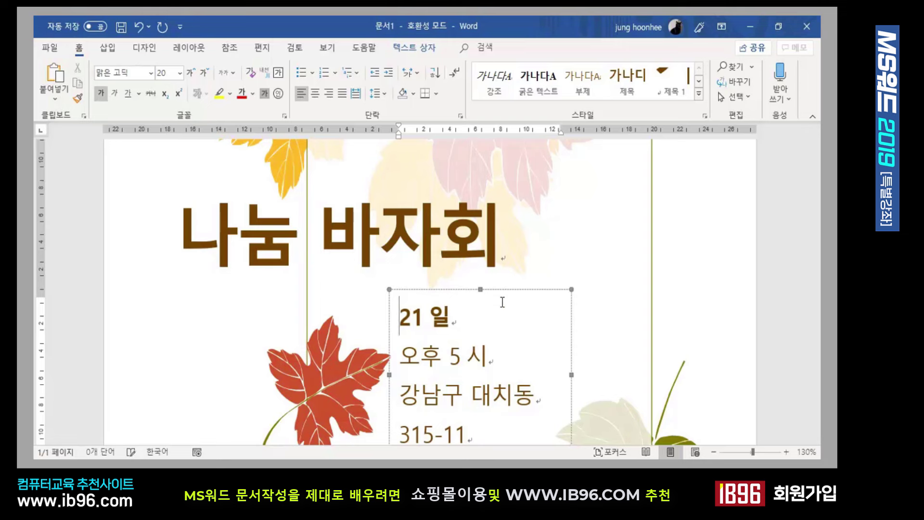
key(Delete)
key(Delete)
key(Delete)
key(Delete)
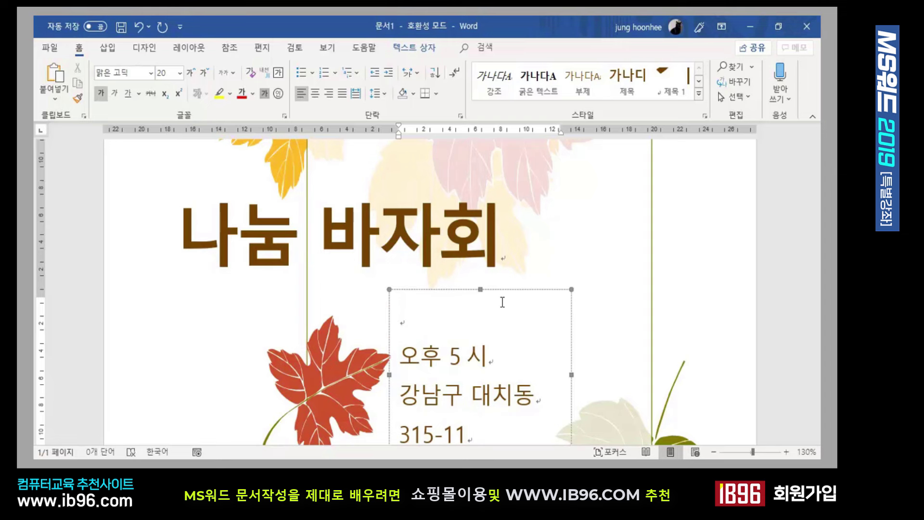
text(날짜)
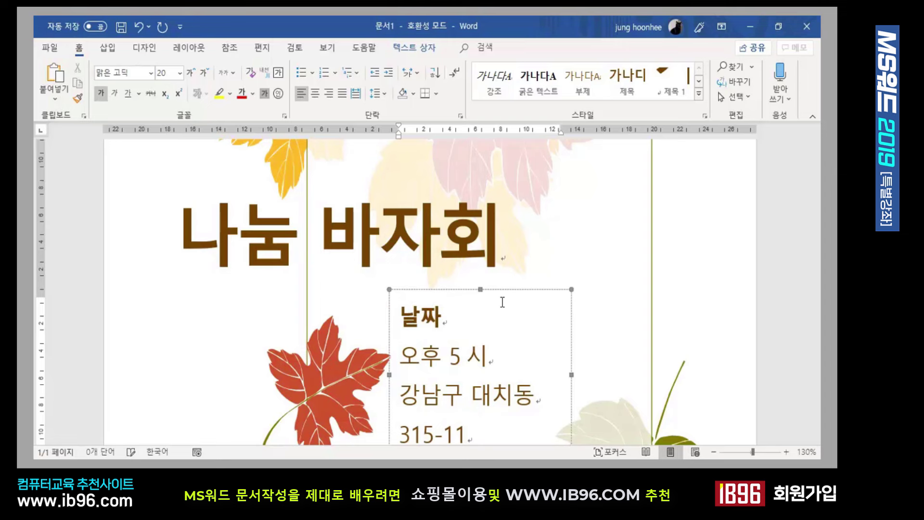
text(-201)
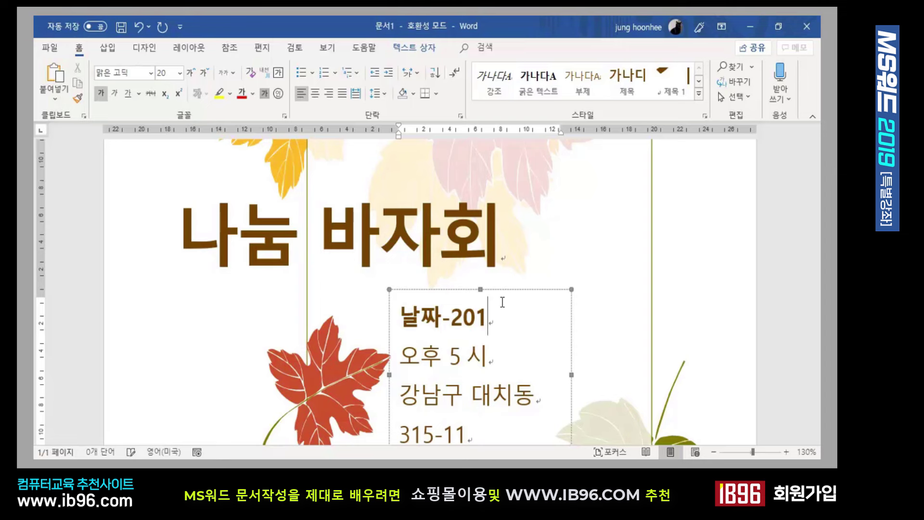
text(9.1)
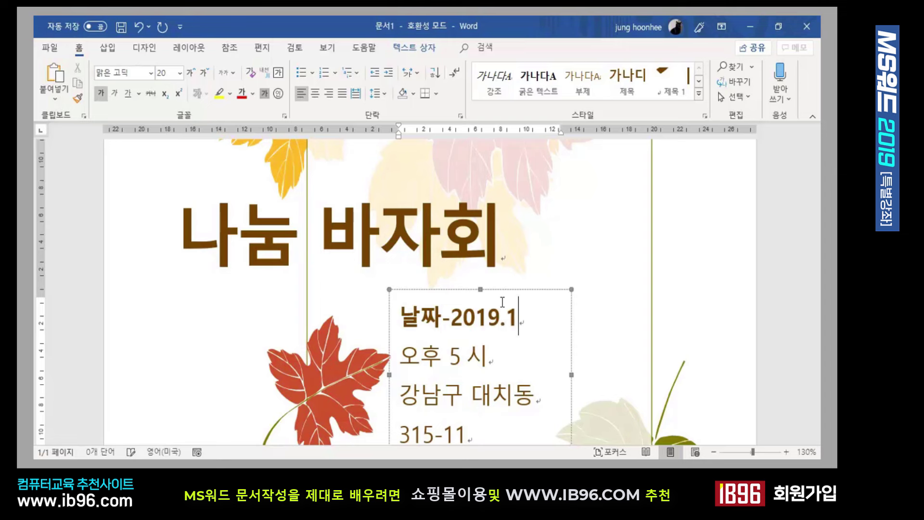
text(1.09)
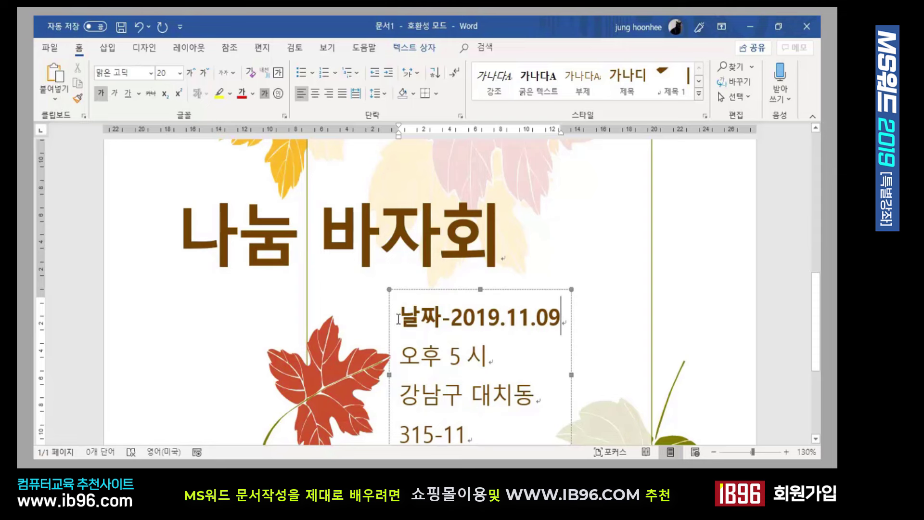
Step: Rewrite the time line as '시간-오전 10:00-저녁 5 시', removing the leftover 오후 5
click(408, 365)
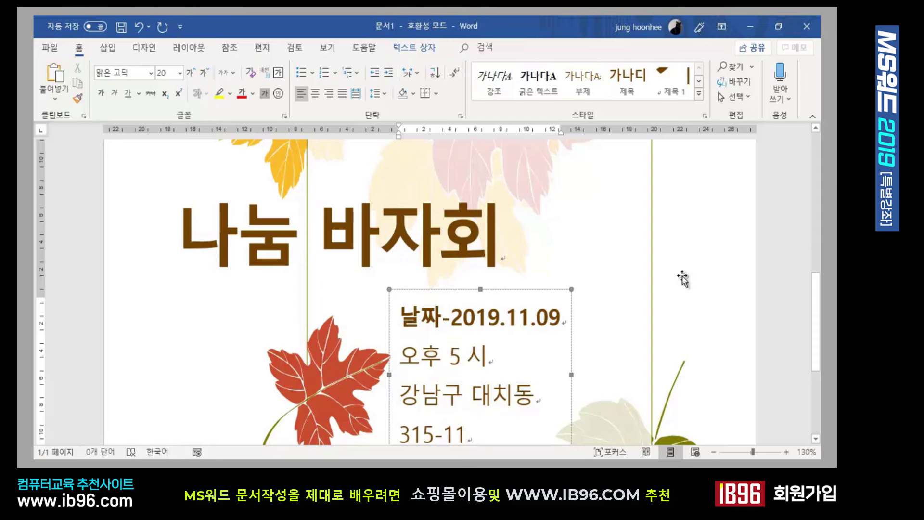
text(시간-)
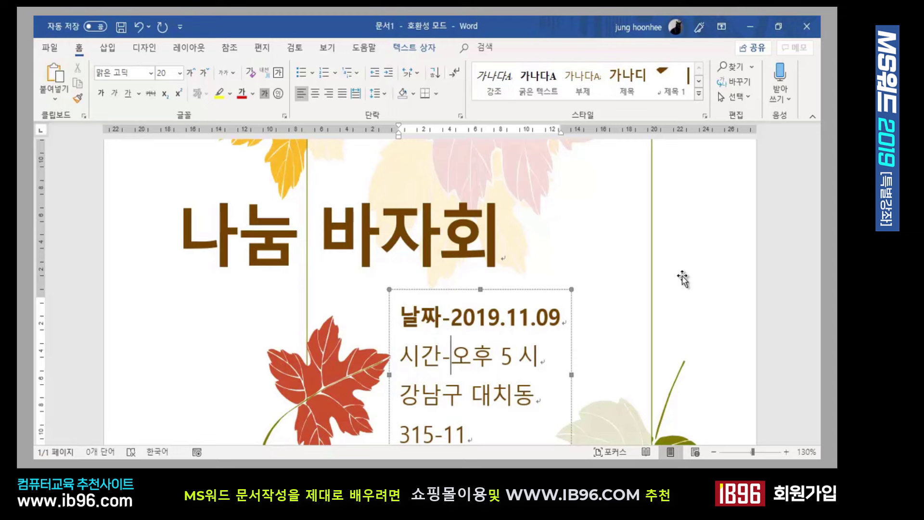
text(오전 1 )
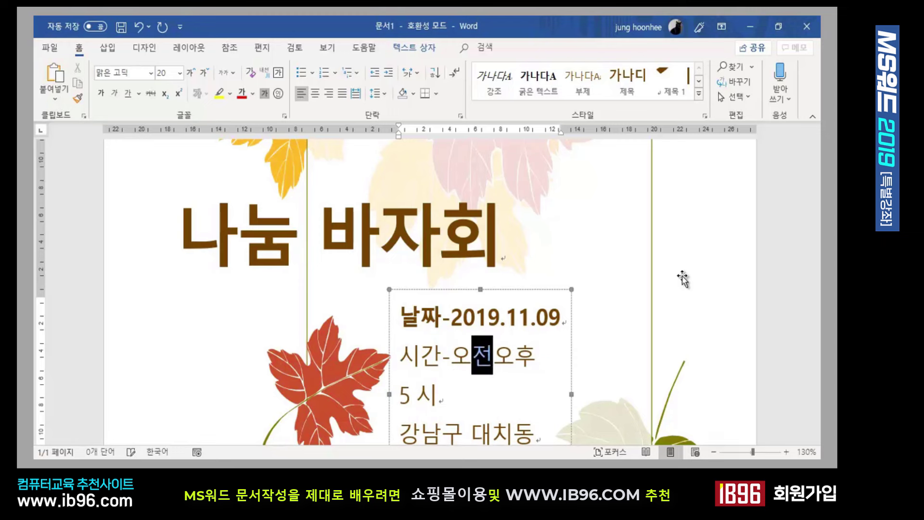
text(0:00)
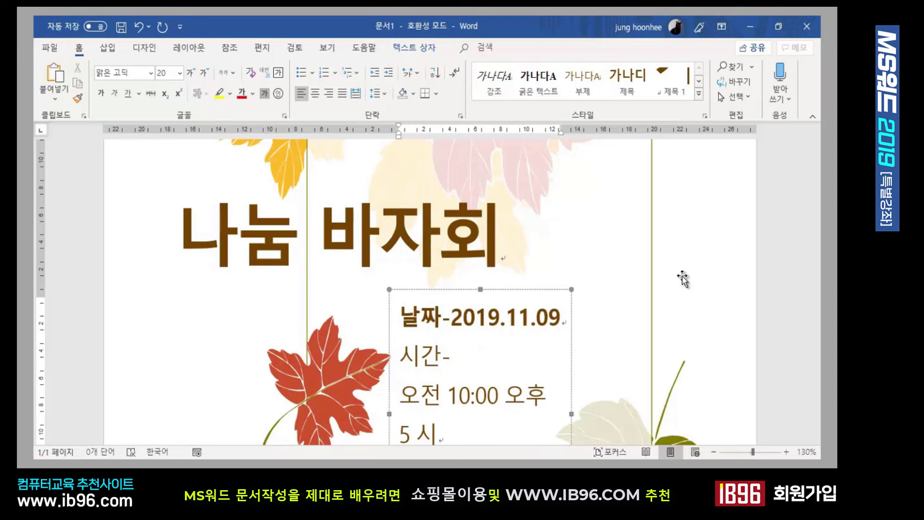
key(BackSpace)
text(-)
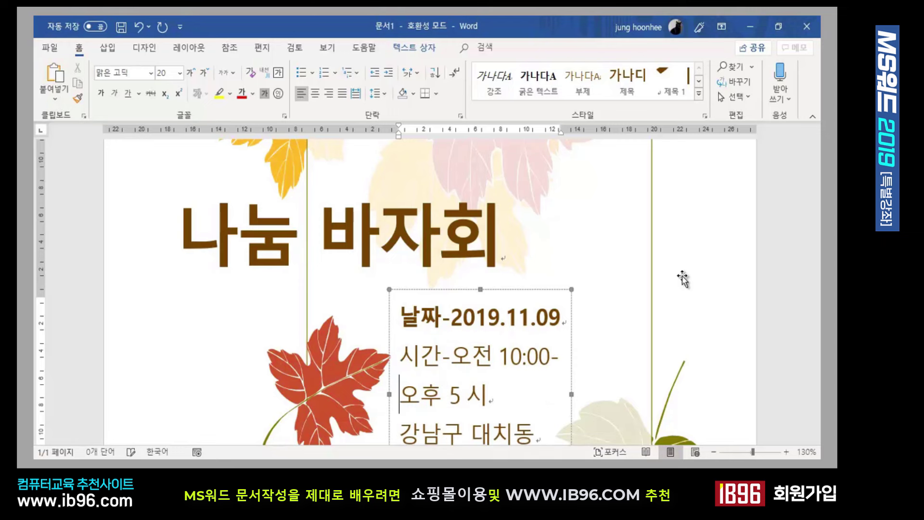
text(저녁 5 ㅅ)
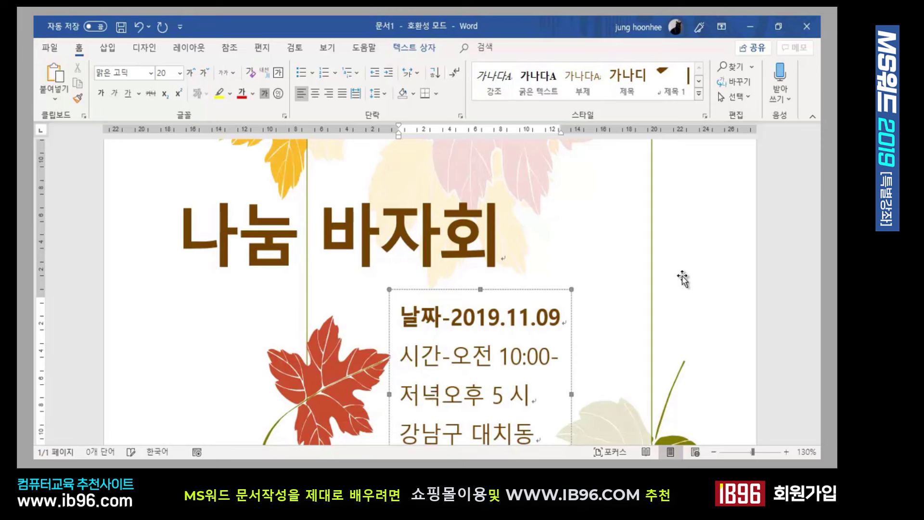
text(ㅣ)
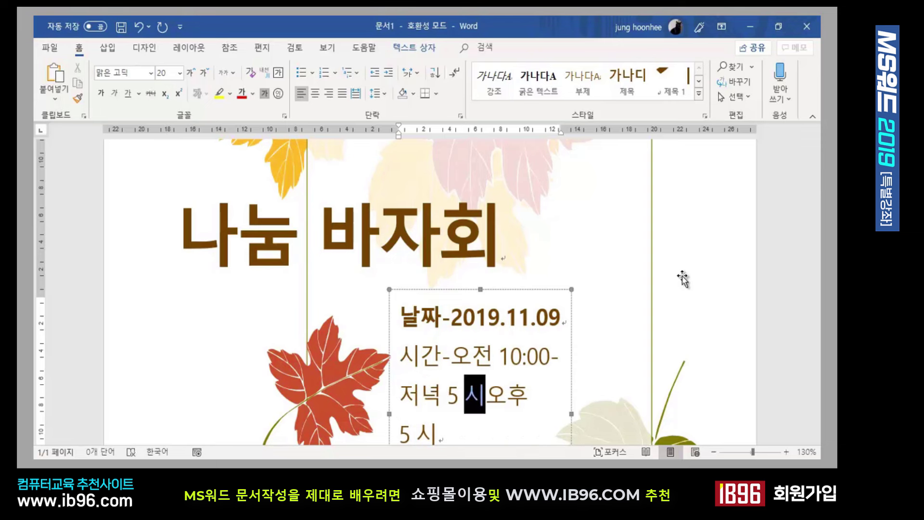
key(Delete)
key(Delete)
key(Delete)
key(Delete)
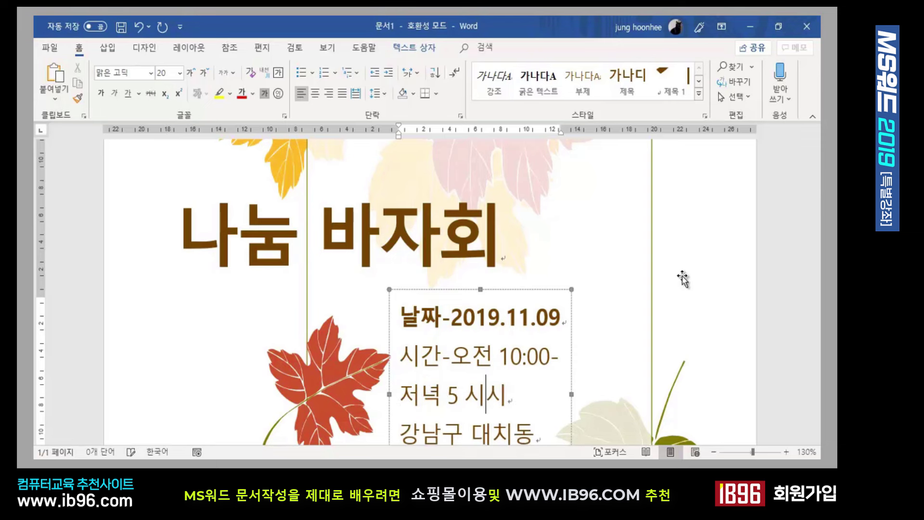
key(Delete)
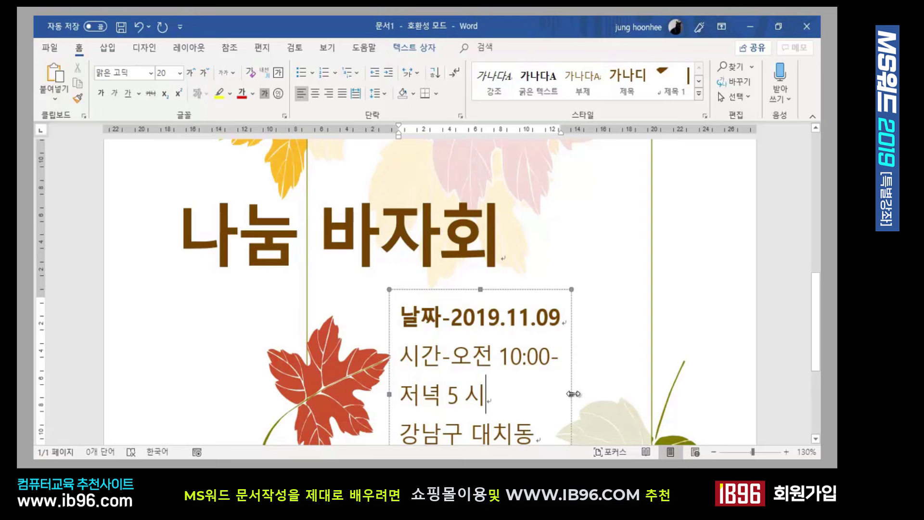
Step: Widen the info text box on both sides and select the two address lines
drag(572, 393, 631, 392)
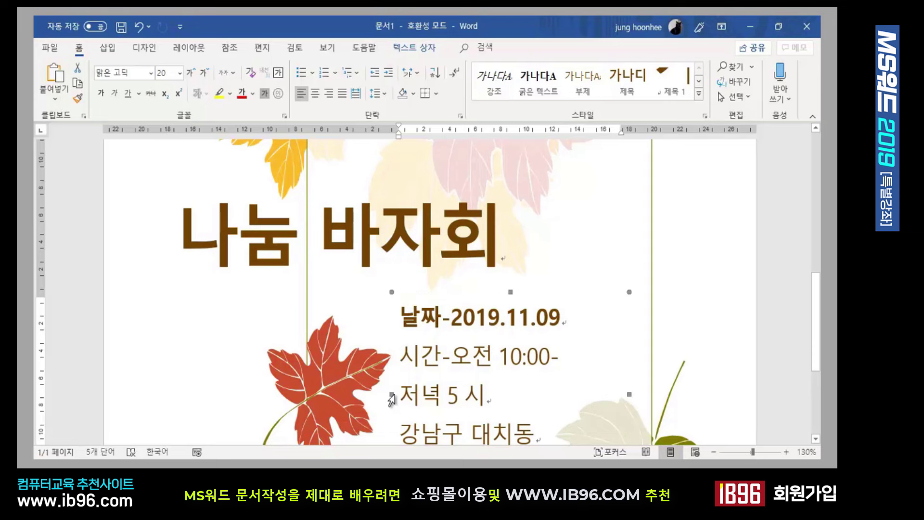
drag(371, 394, 361, 394)
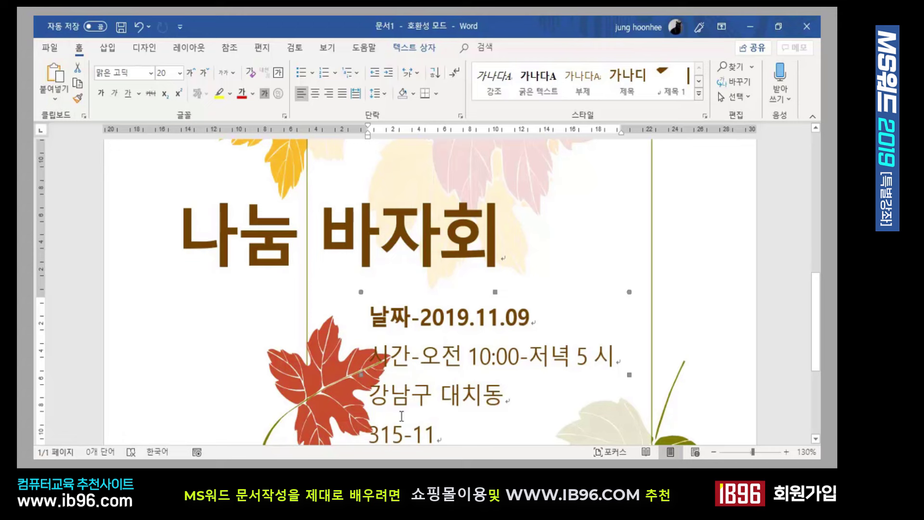
drag(369, 394, 480, 439)
Step: Delete the selected address and type the place line '장소-아름누리숲공원' in Korean
scroll(480, 439, down, 4)
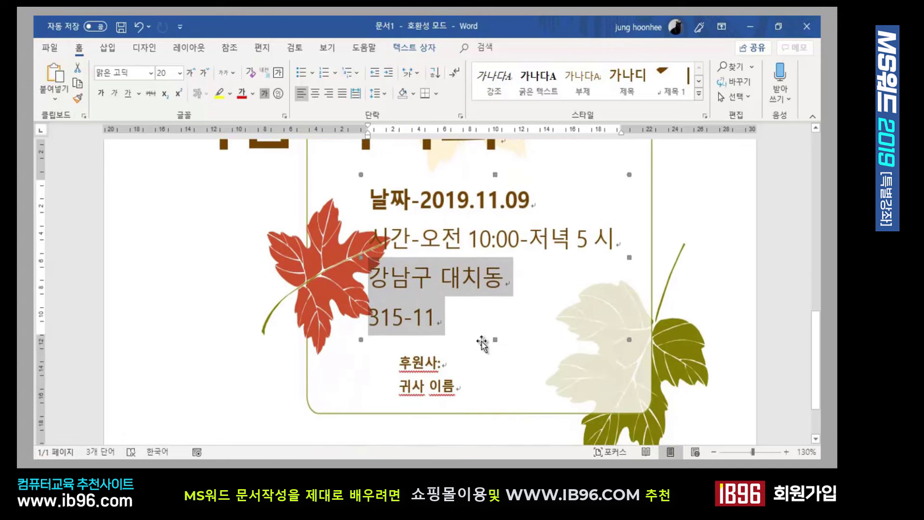
key(BackSpace)
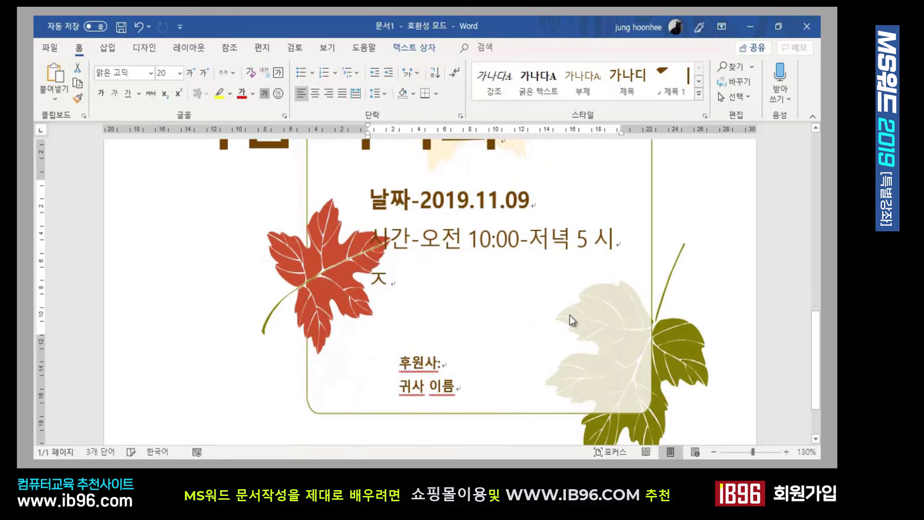
text(장소)
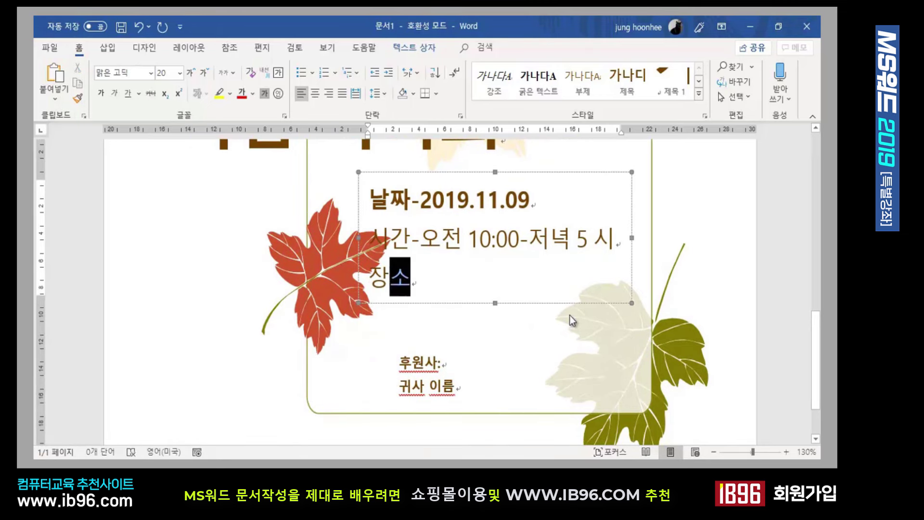
text(-)
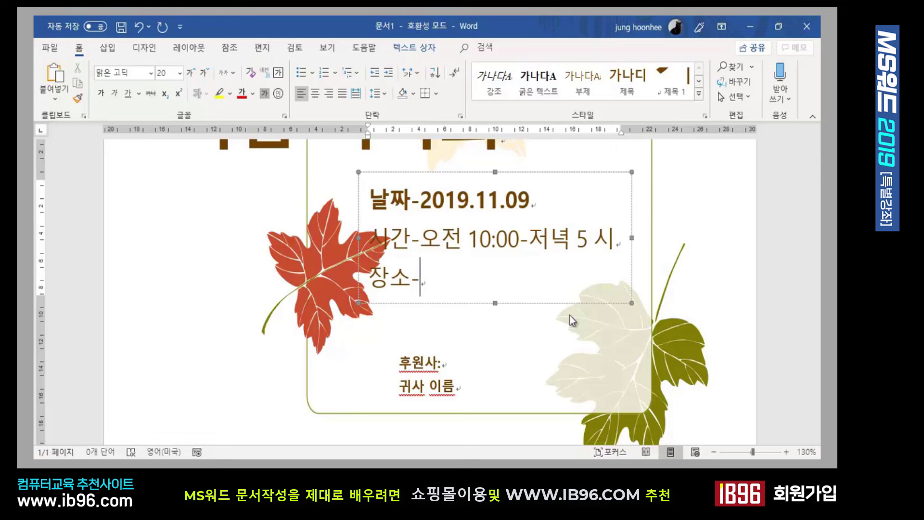
key(Hangul)
text(아름누)
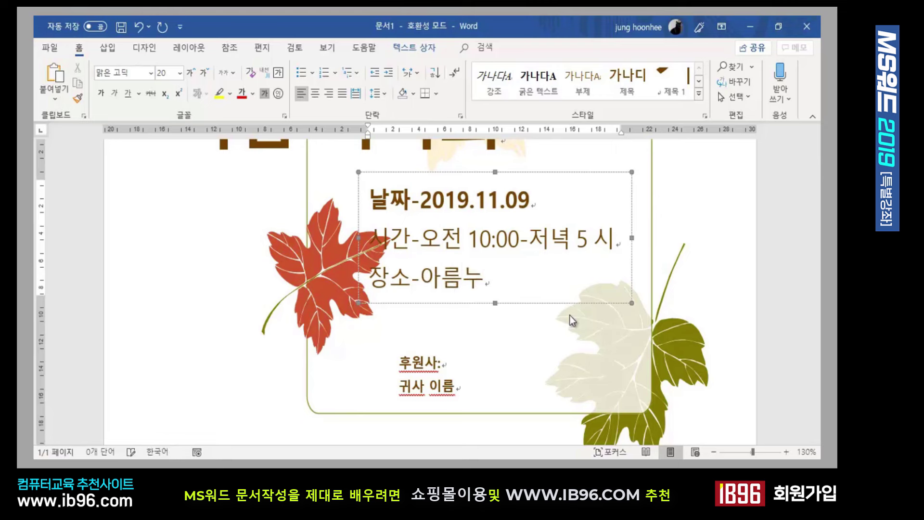
text(리숲)
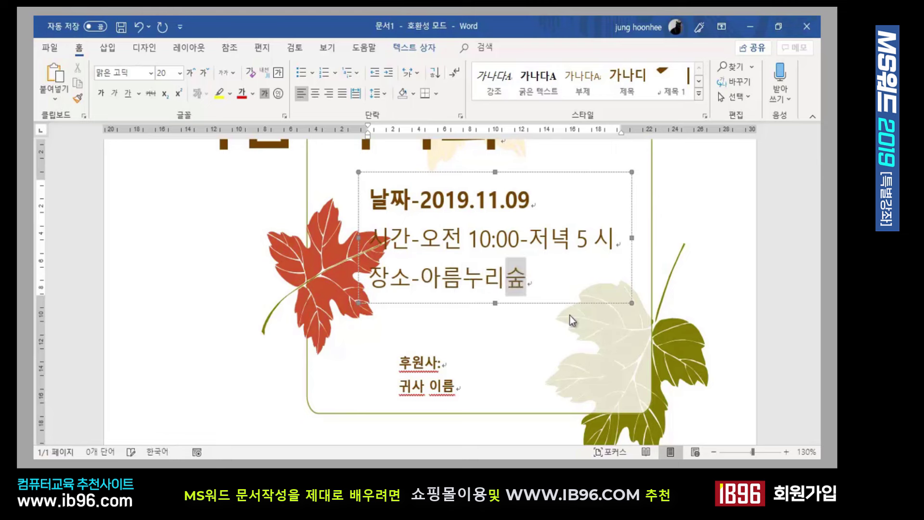
text(공ㅇ)
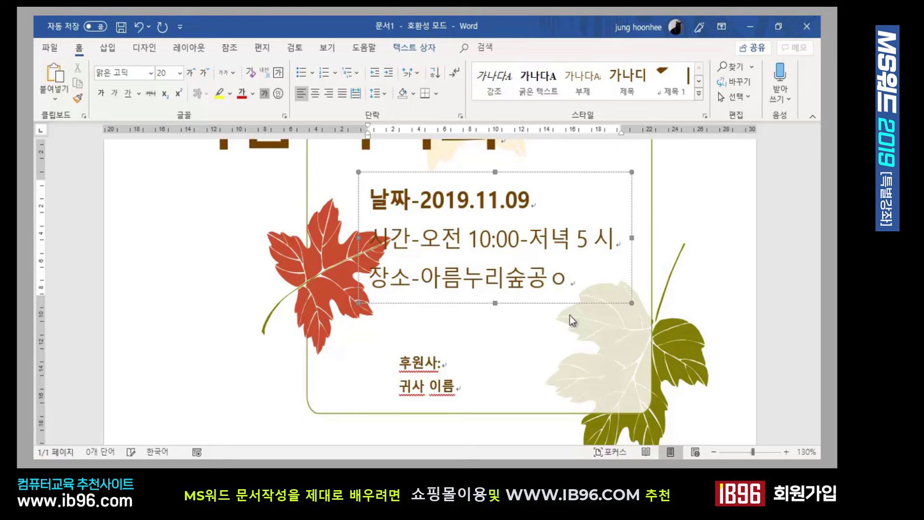
key(BackSpace)
text(원)
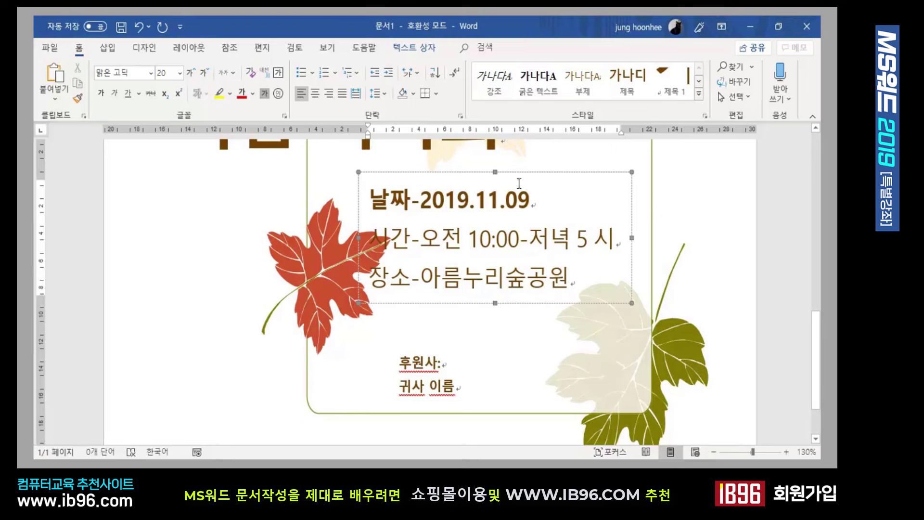
click(432, 199)
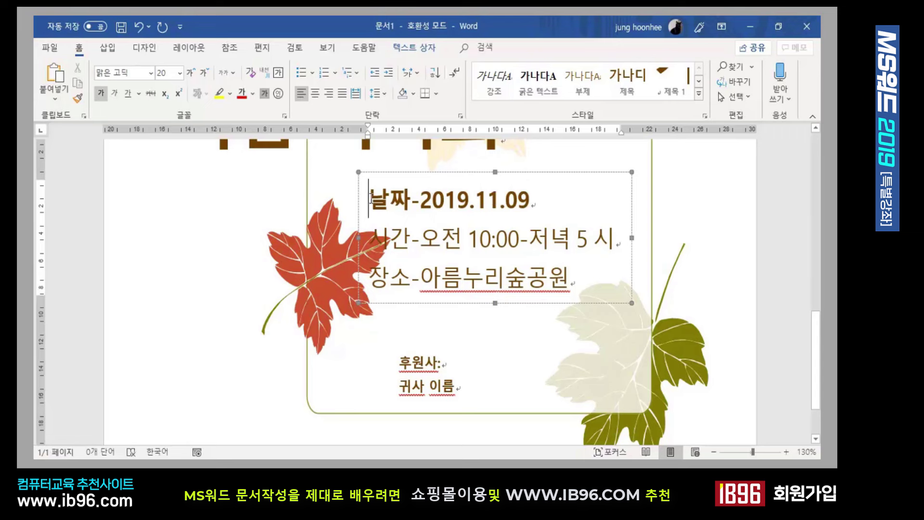
Step: Set the date, time and place text to 18 pt and change the dash after 10:00 to '~'
drag(369, 196, 621, 241)
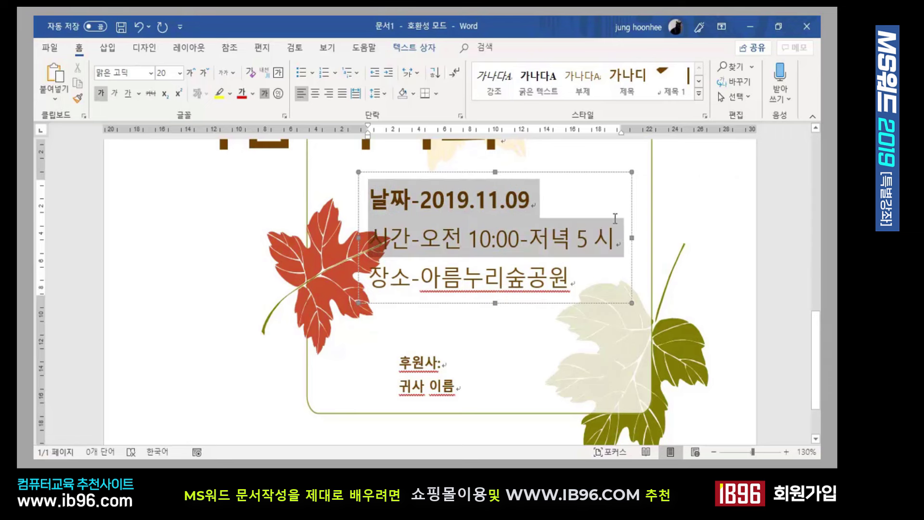
click(557, 176)
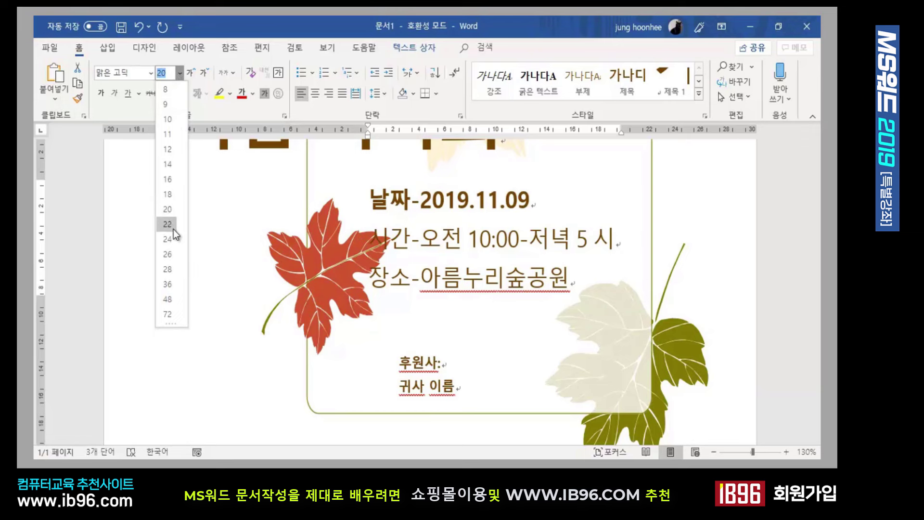
click(169, 194)
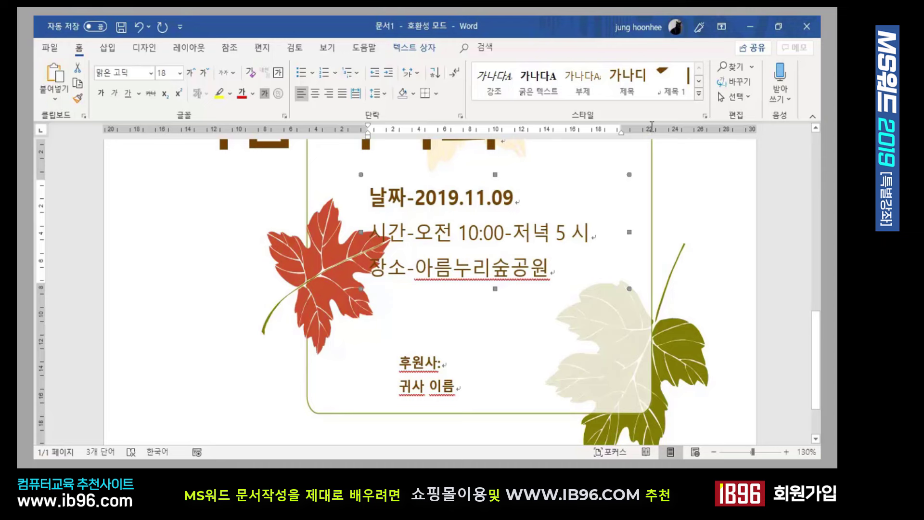
key(BackSpace)
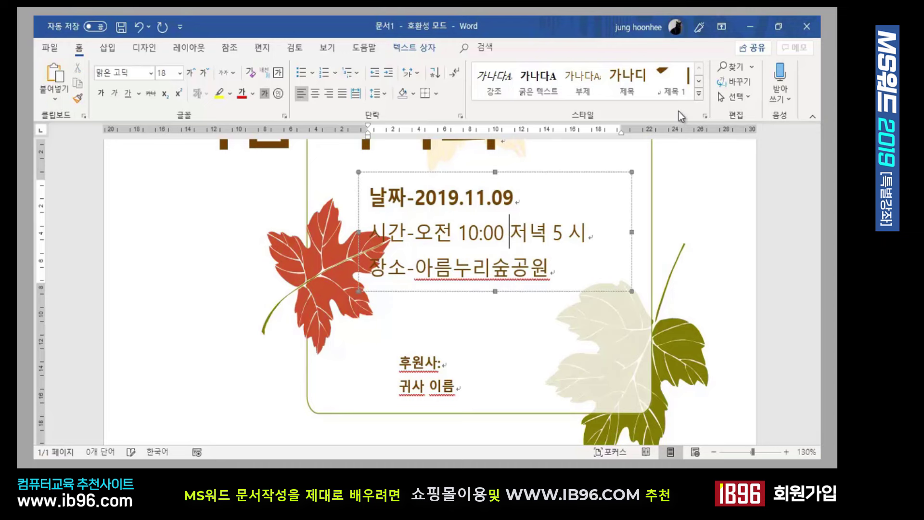
text(~)
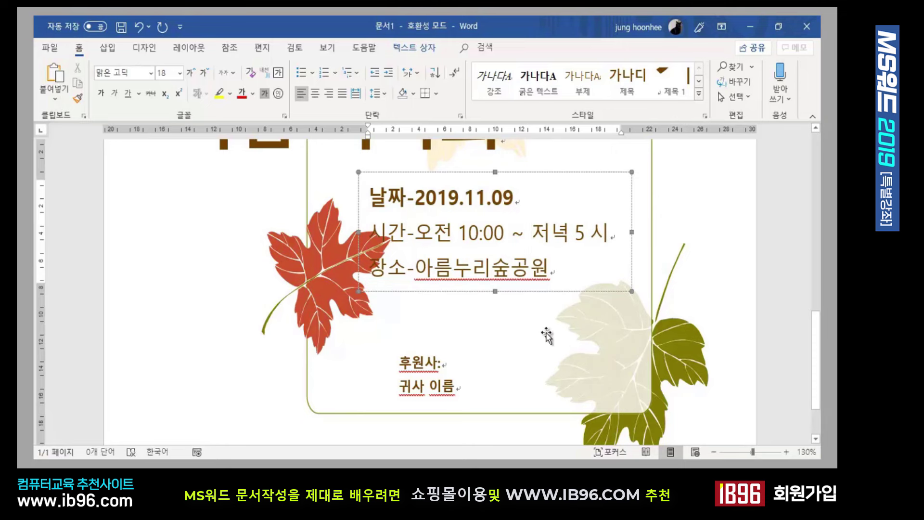
Step: Enter the sponsor name '이웃사랑실천' with '운동협의회' on a new line
click(492, 292)
click(489, 356)
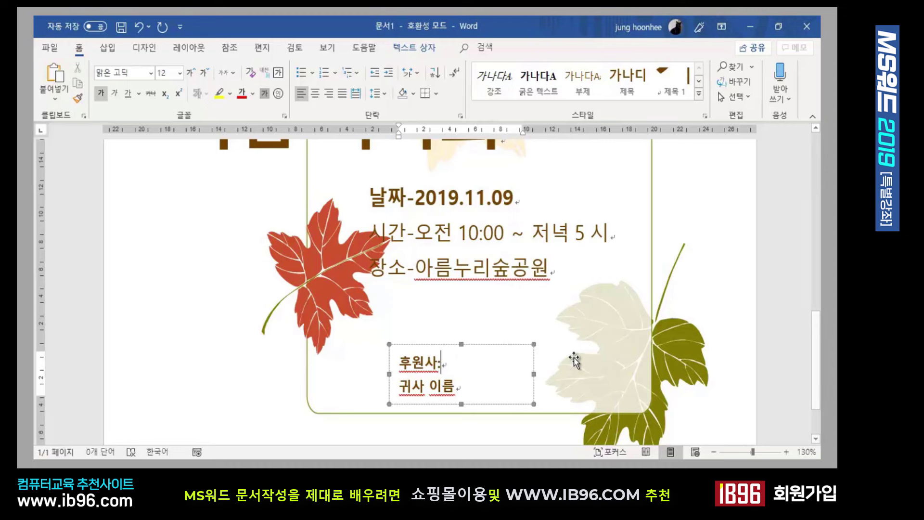
text(이웃사랑)
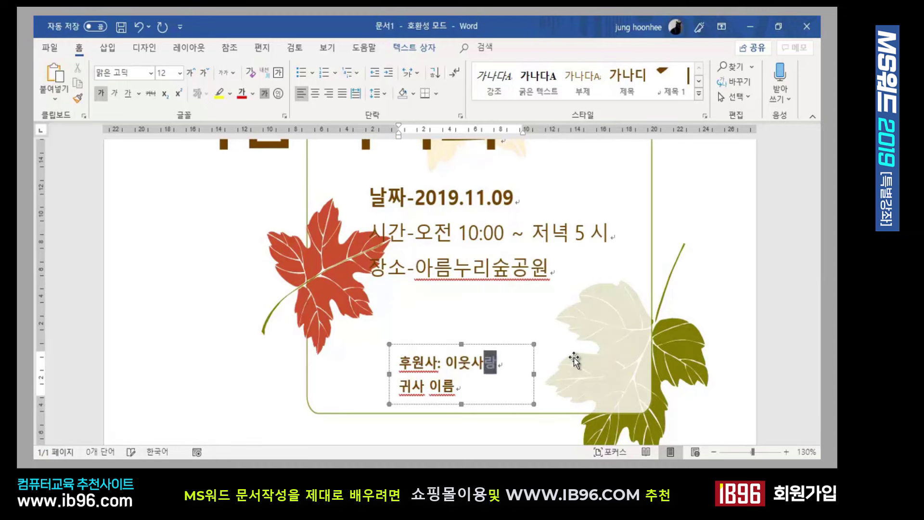
text(실천)
key(Return)
text(ㅇ운동협의)
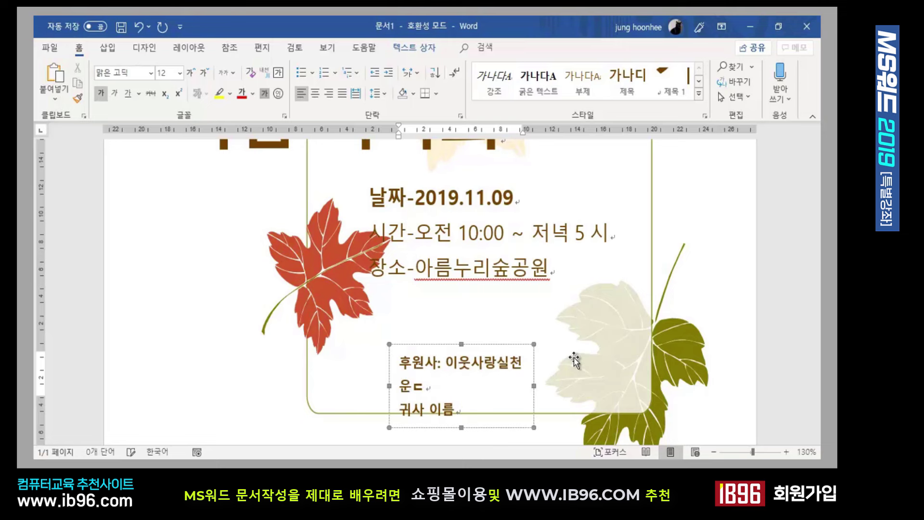
text(회)
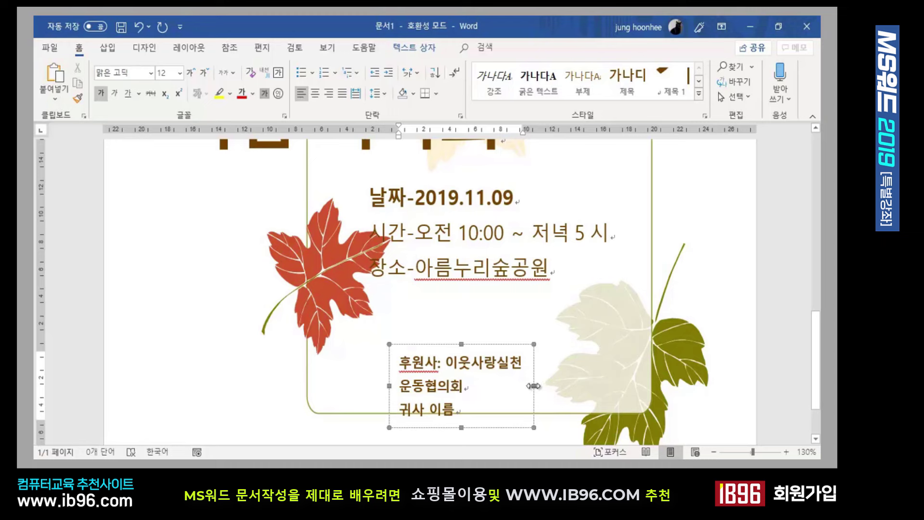
Step: Widen the sponsor box on both sides and shorten '후원사' to '후원'
drag(534, 386, 598, 384)
drag(391, 386, 341, 382)
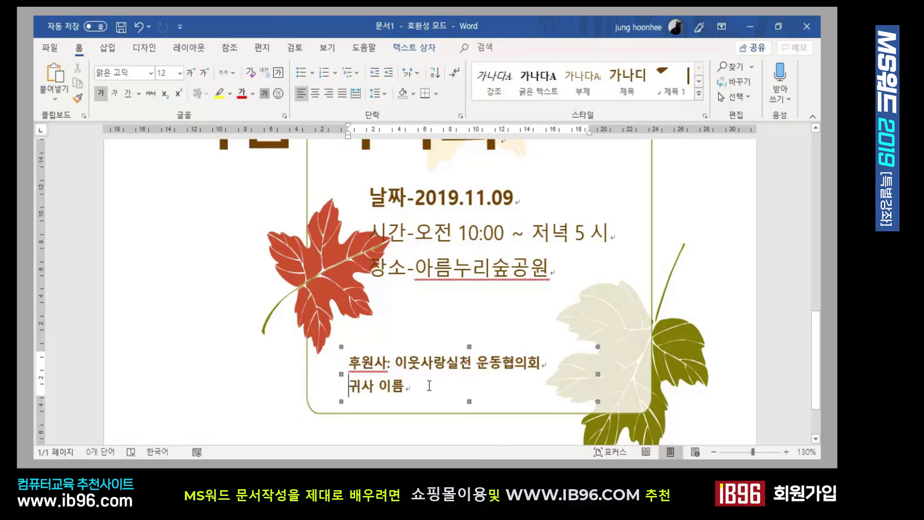
click(387, 364)
key(BackSpace)
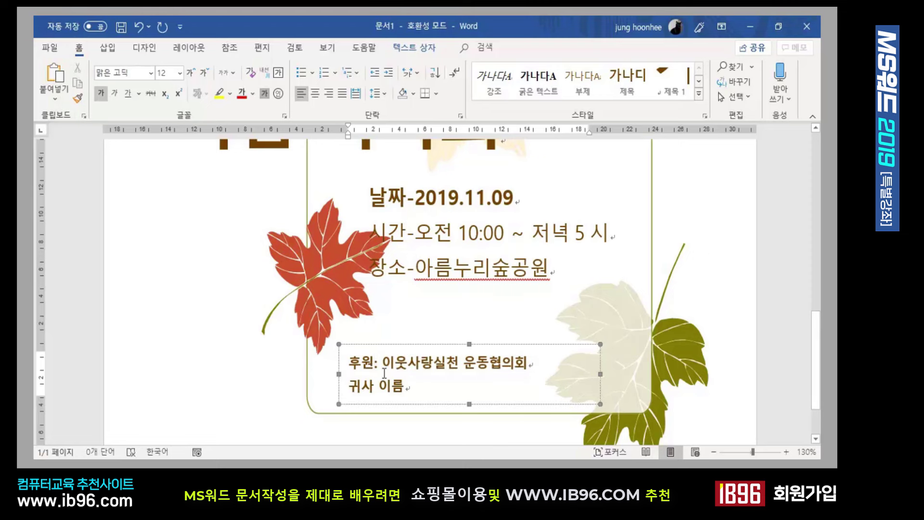
click(407, 392)
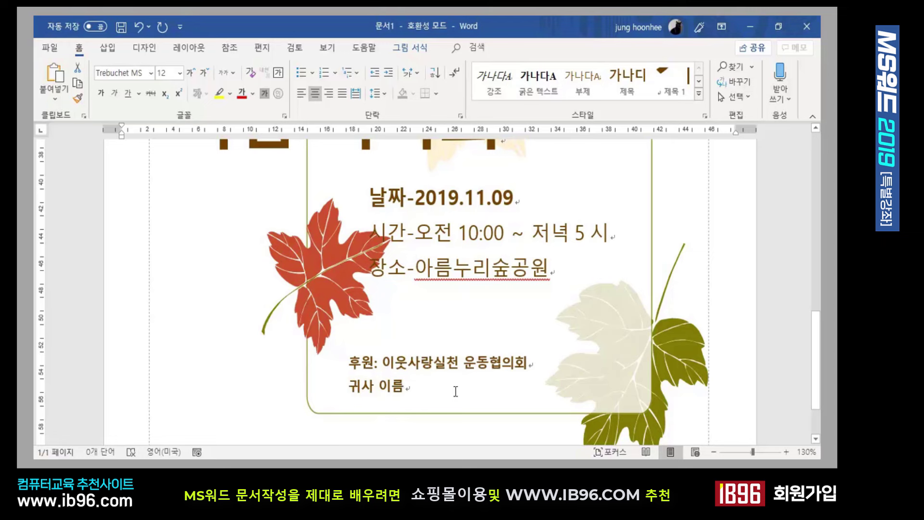
Step: Delete the leftover '귀사 이름' line and move the sponsor box slightly lower
click(732, 409)
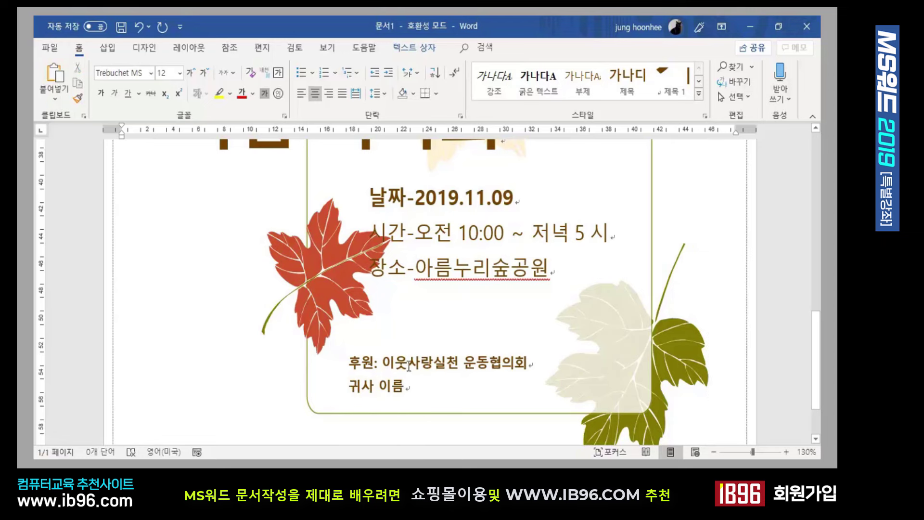
click(377, 358)
click(404, 382)
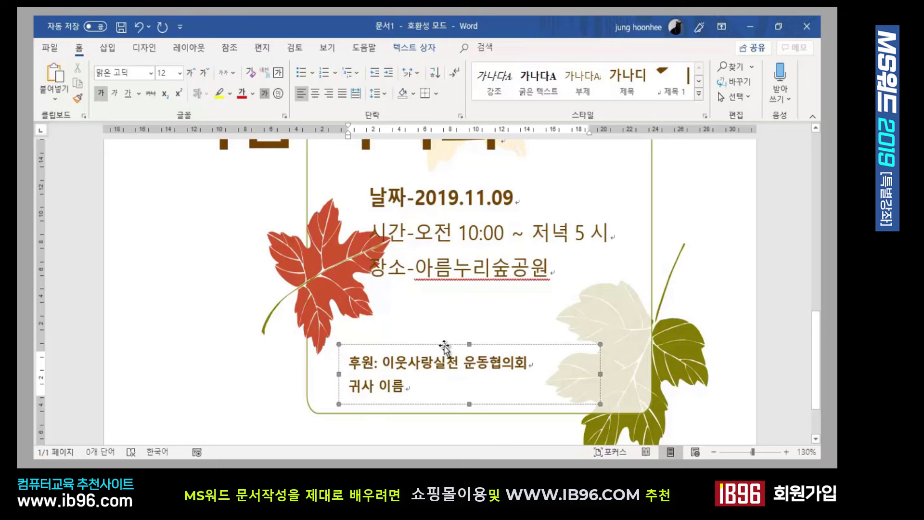
key(BackSpace)
key(BackSpace)
key(BackSpace)
key(BackSpace)
key(BackSpace)
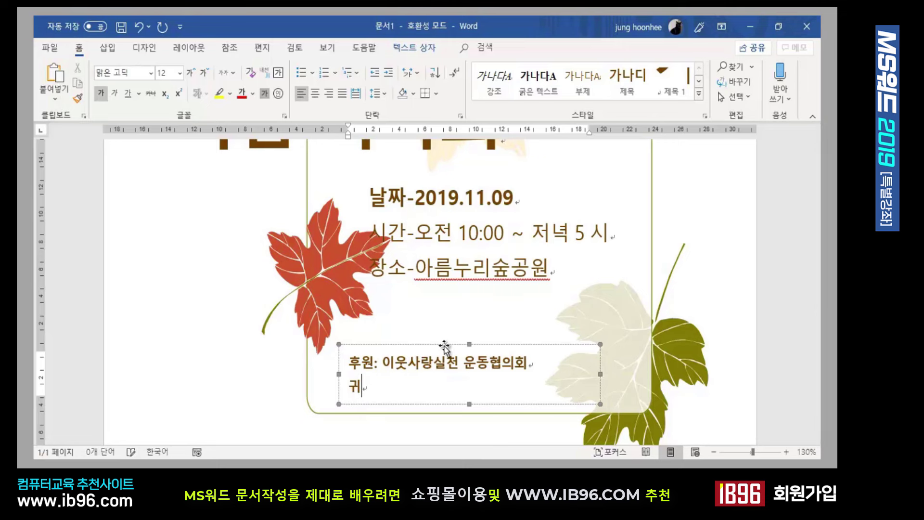
key(BackSpace)
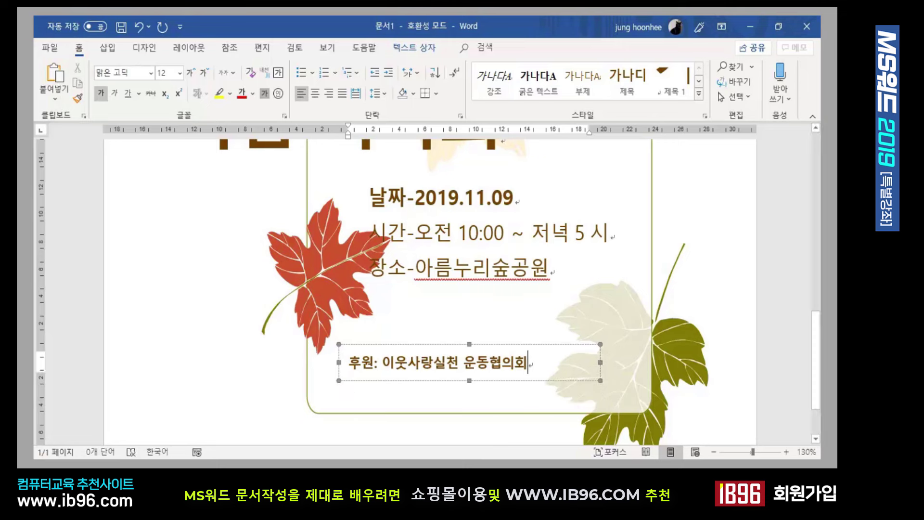
click(398, 343)
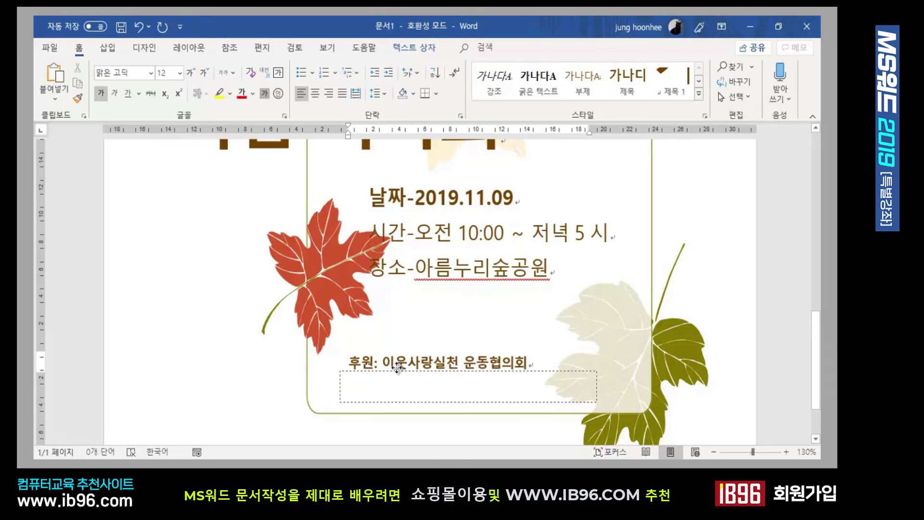
drag(398, 371, 396, 395)
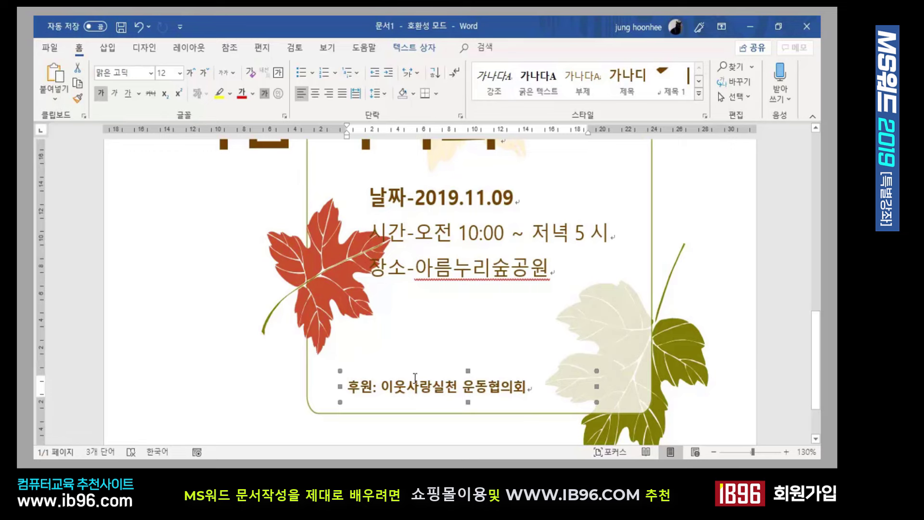
Step: Drag the '깊어가는 가을 ...' intro text box higher on the page
scroll(429, 356, up, 3)
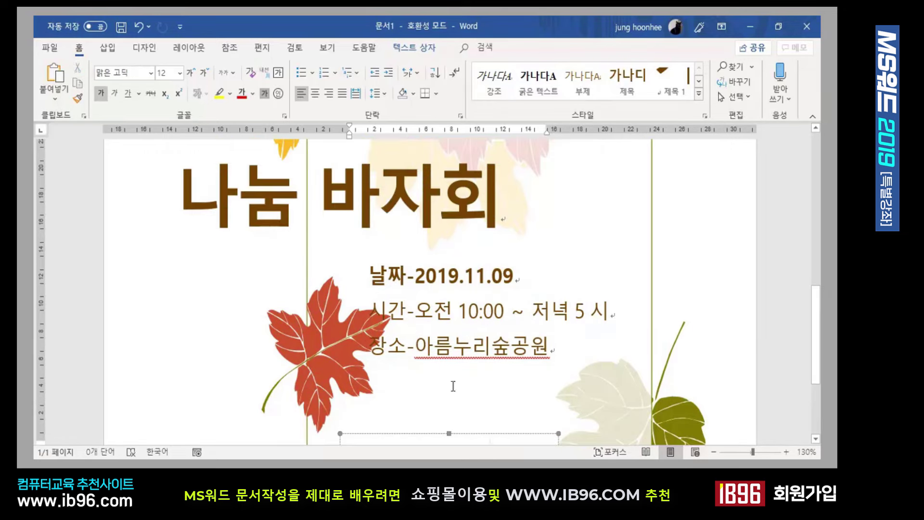
scroll(453, 386, up, 10)
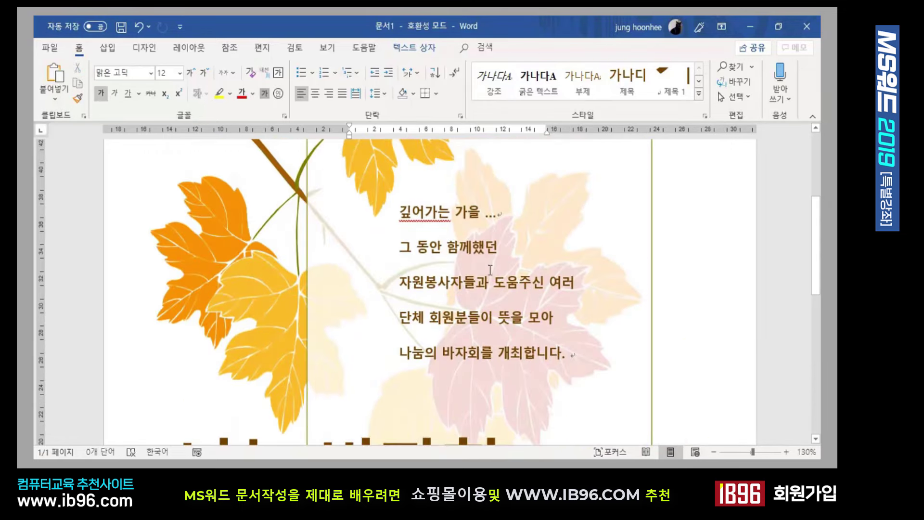
click(433, 297)
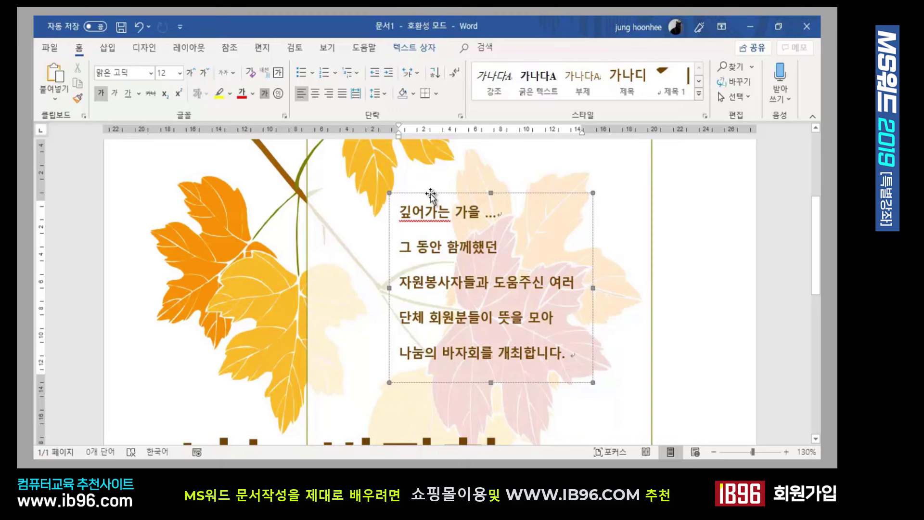
drag(431, 195, 429, 148)
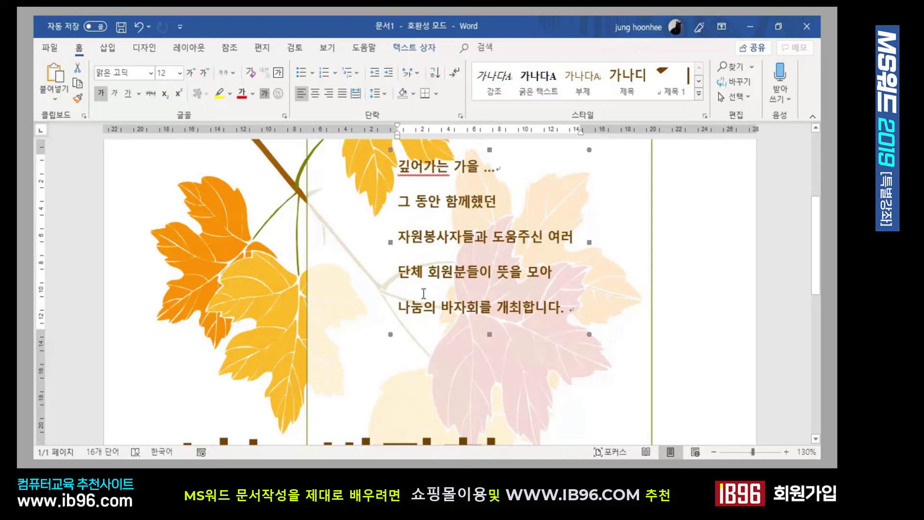
scroll(423, 291, up, 3)
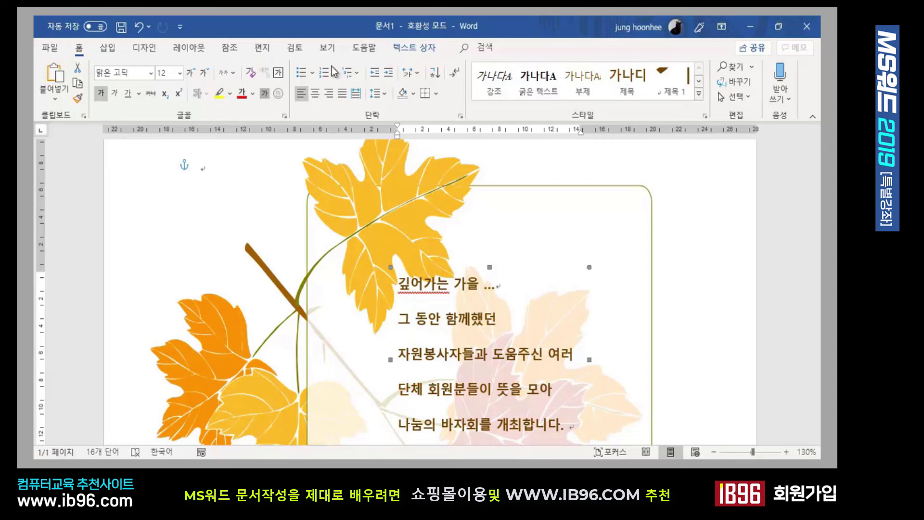
Step: Colour the intro text 황갈색, 배경 2, 75% 더 어둡게 (dark brown)
click(252, 95)
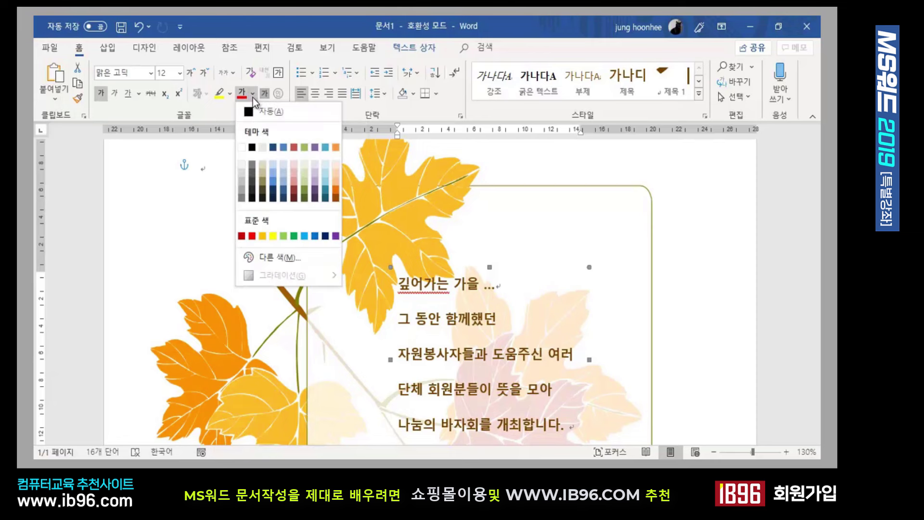
click(261, 189)
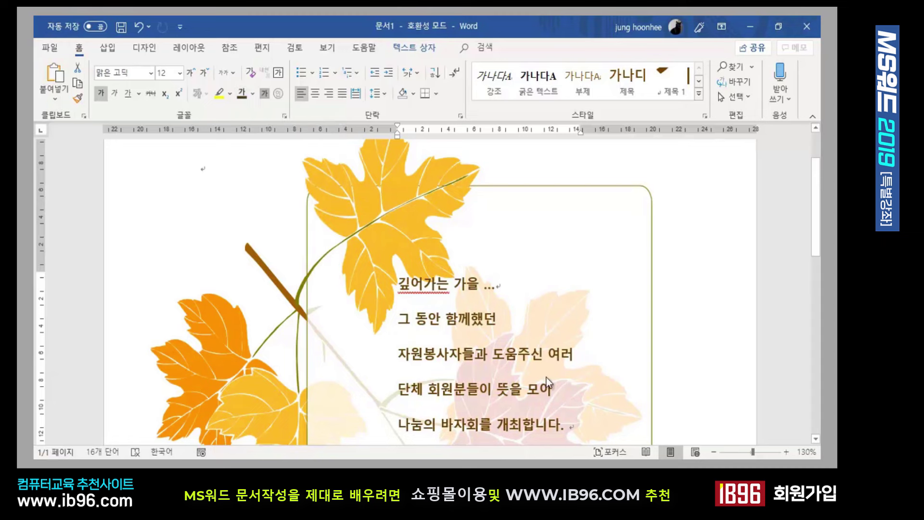
click(669, 341)
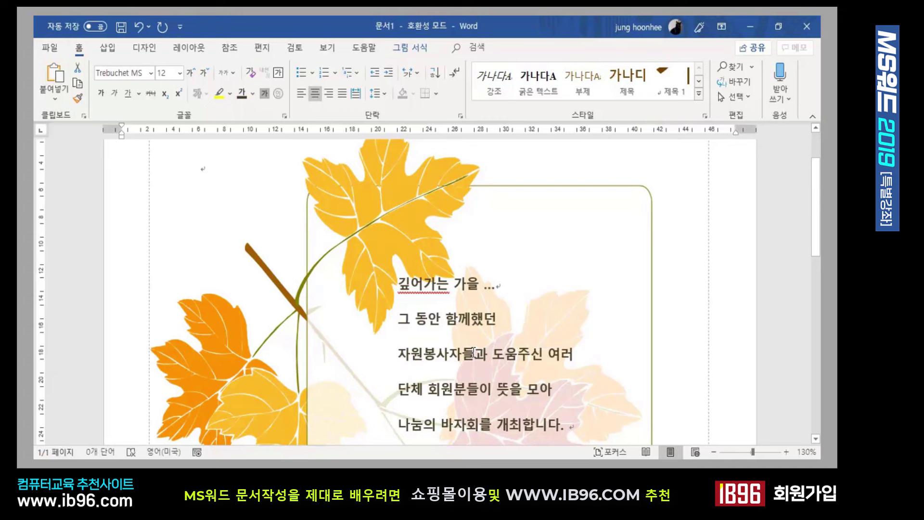
scroll(474, 352, down, 5)
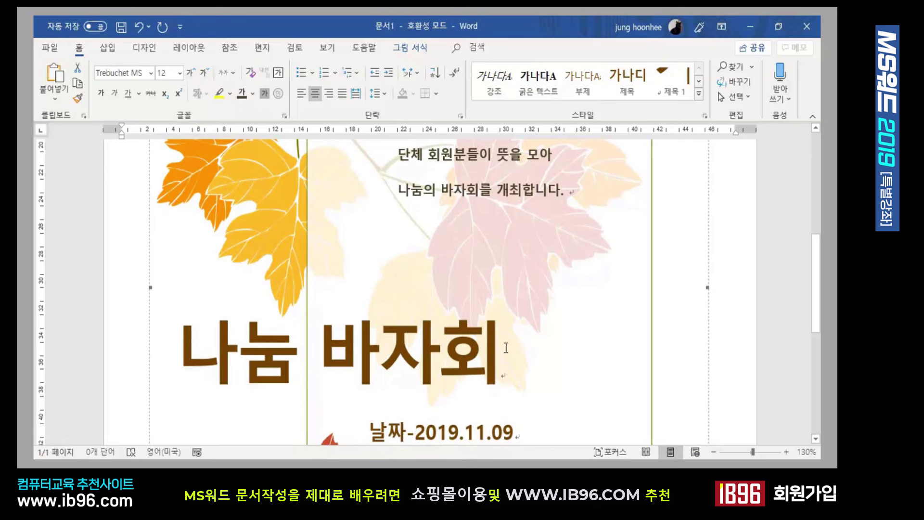
Step: Select the '나눔 바자회' title text and set its font size to 50
key(ctrl+z)
click(496, 373)
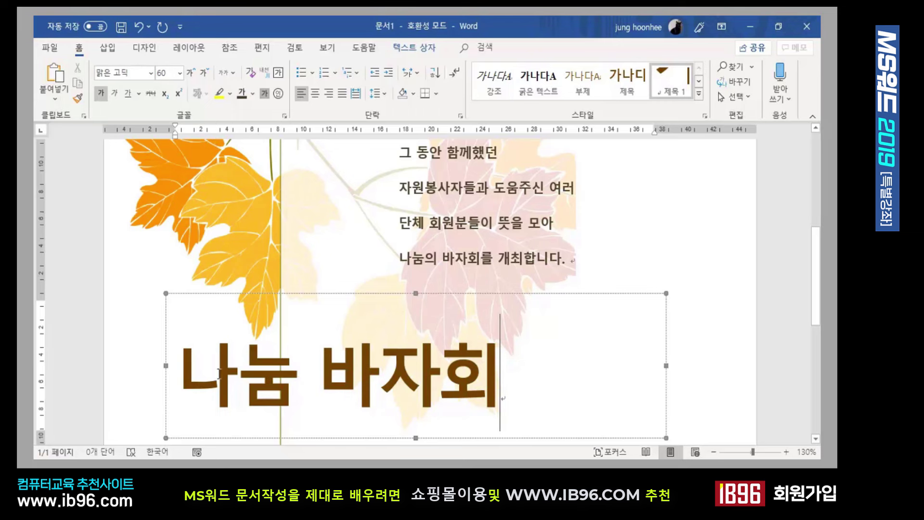
drag(186, 381, 527, 380)
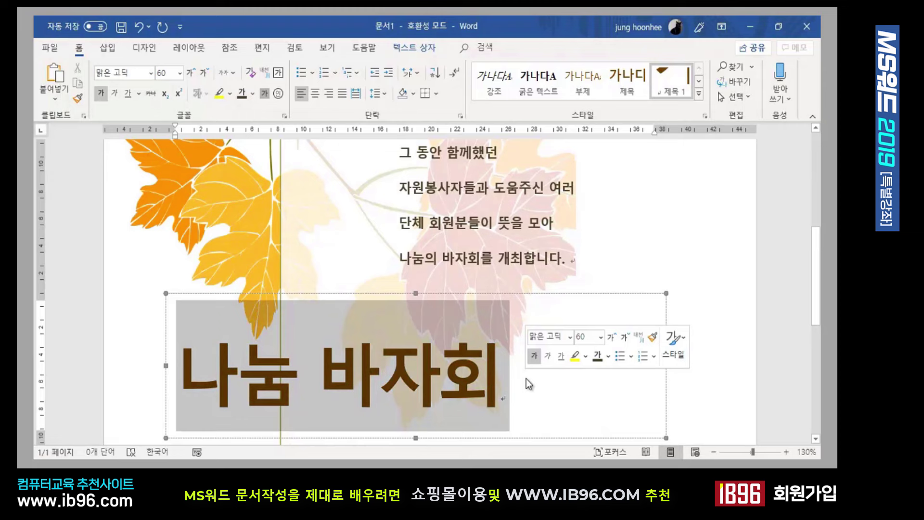
click(180, 73)
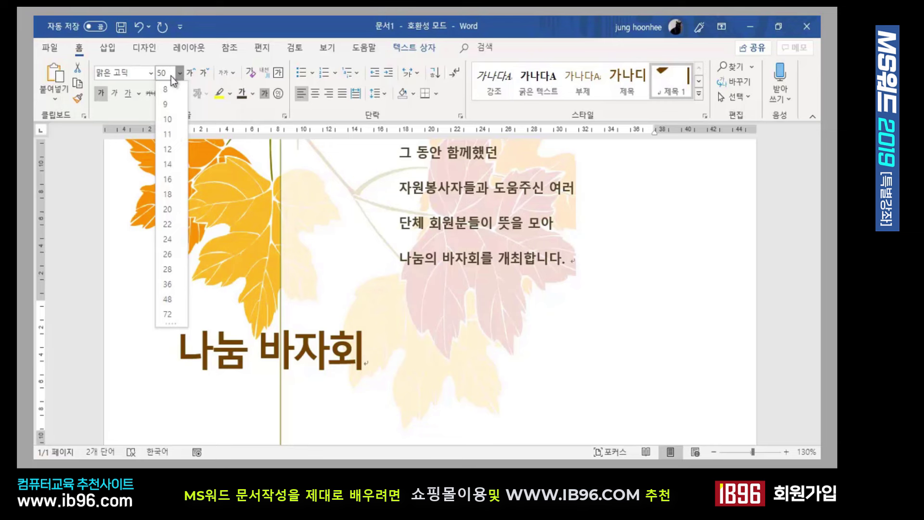
key(Return)
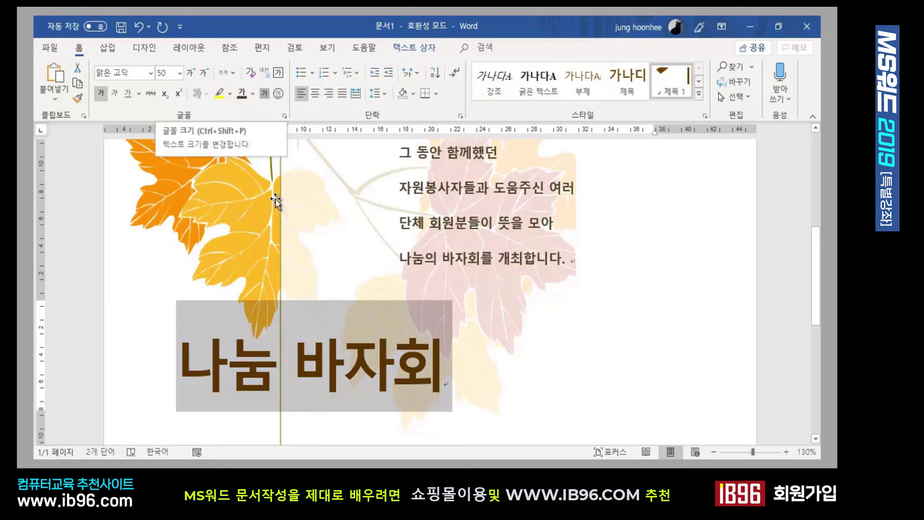
Step: Raise the title to 52 pt, narrow its box from the right, and shift it right
click(340, 356)
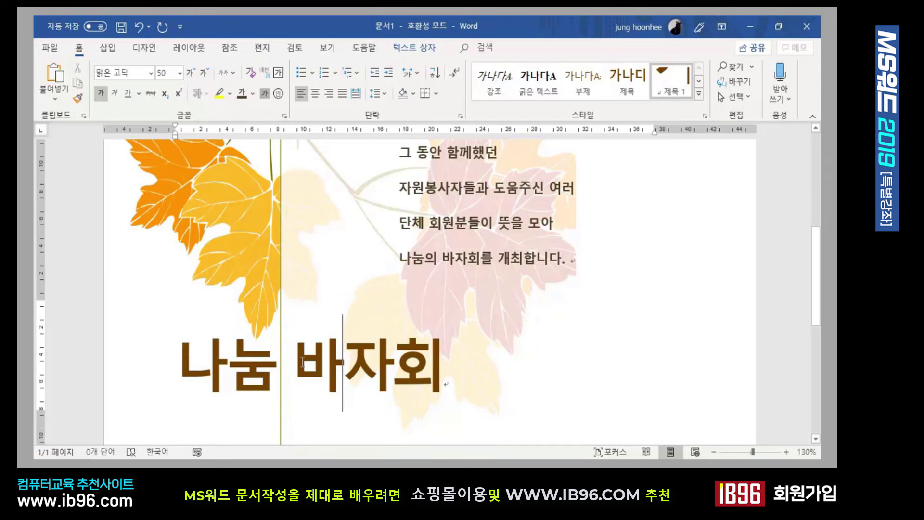
click(235, 371)
click(570, 392)
drag(443, 370, 180, 374)
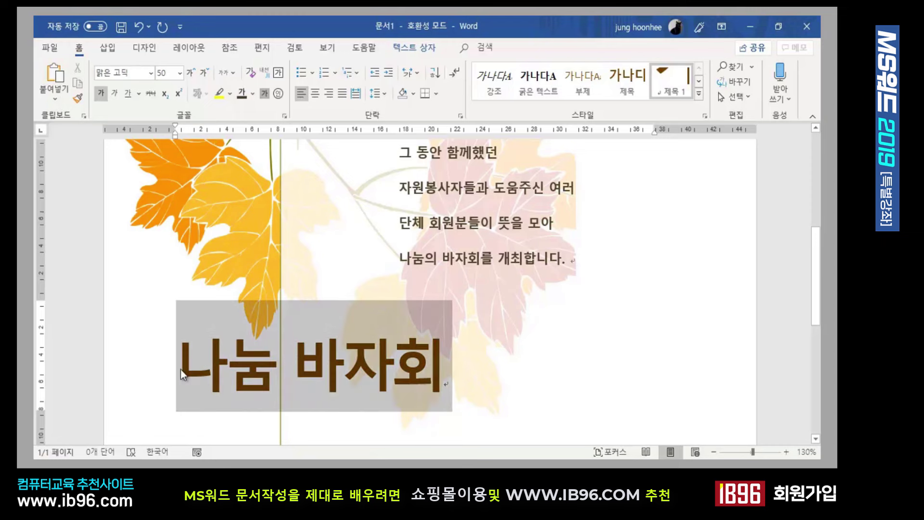
click(169, 73)
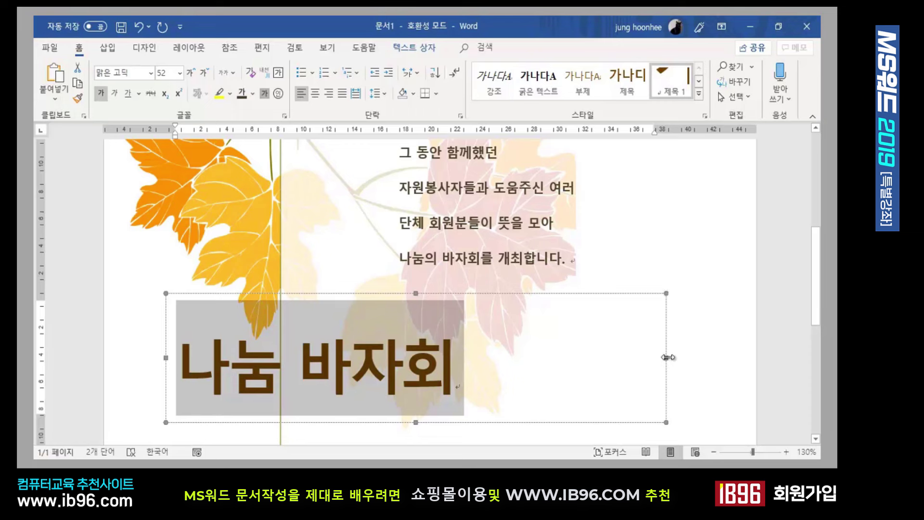
drag(668, 357, 547, 353)
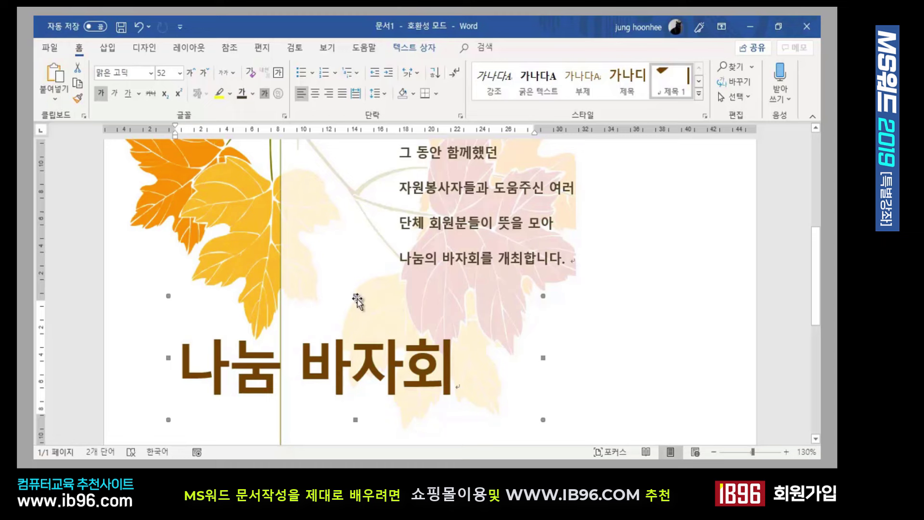
drag(356, 300, 396, 303)
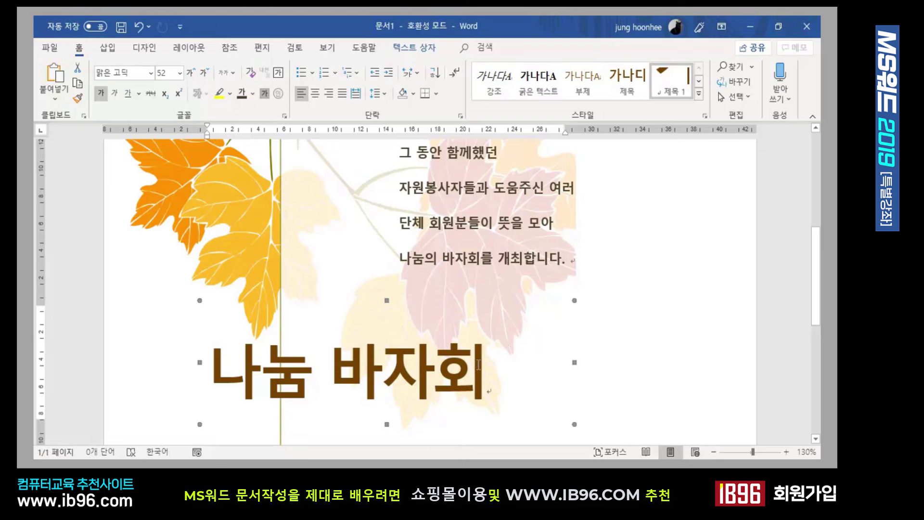
Step: Move the intro text box left and slightly down
click(442, 246)
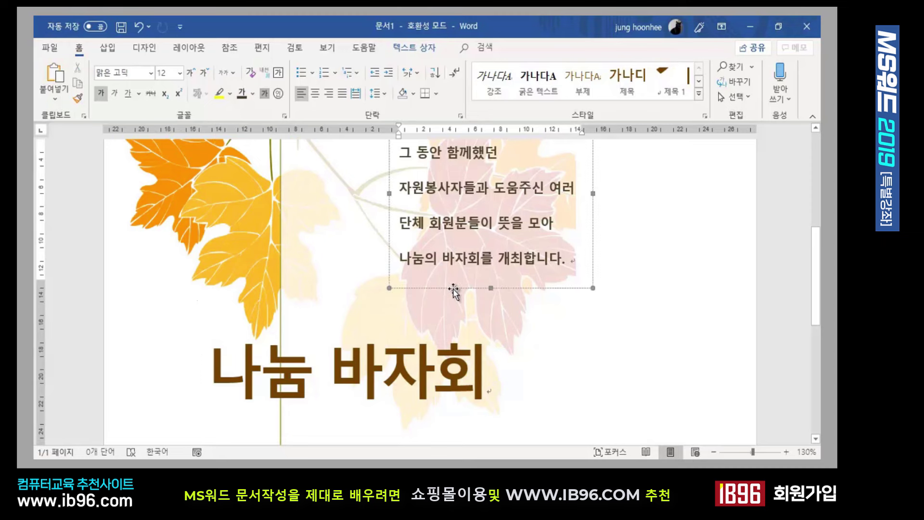
drag(454, 289, 393, 298)
scroll(567, 365, down, 3)
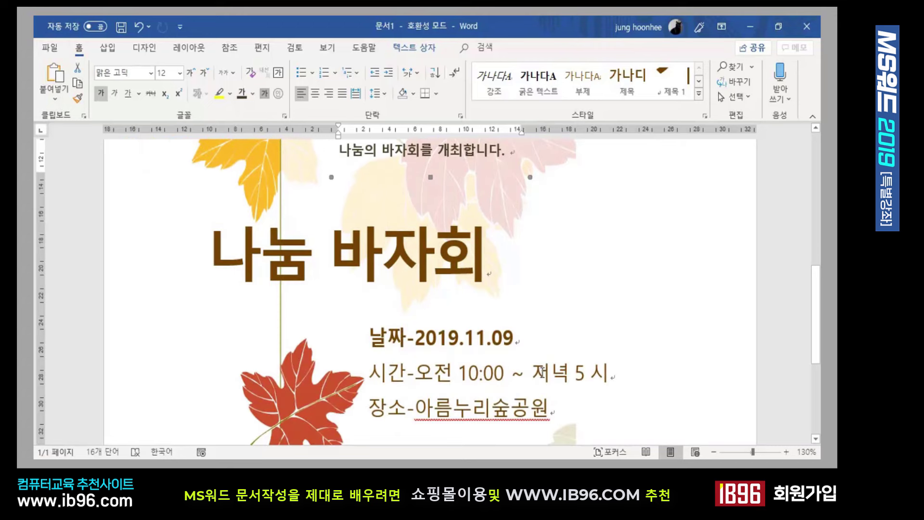
Step: Select the date, time and place text box as one whole object by its border
click(472, 398)
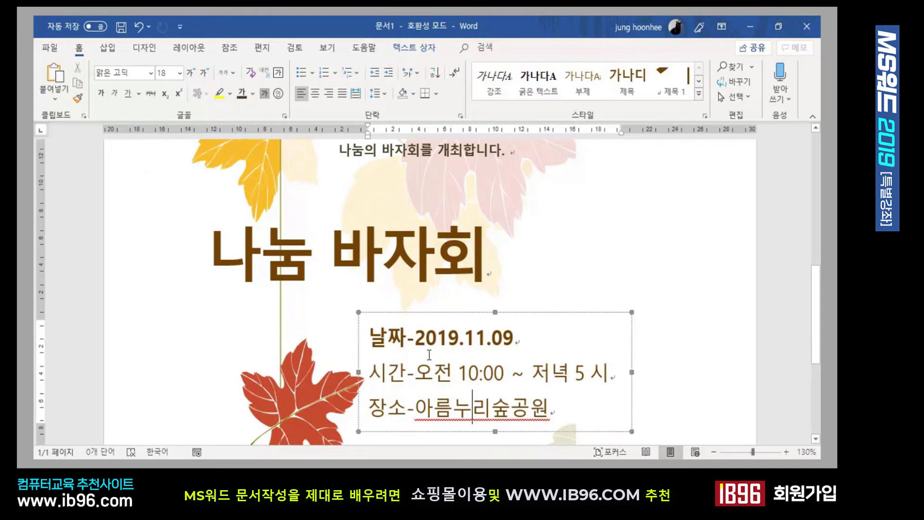
click(423, 314)
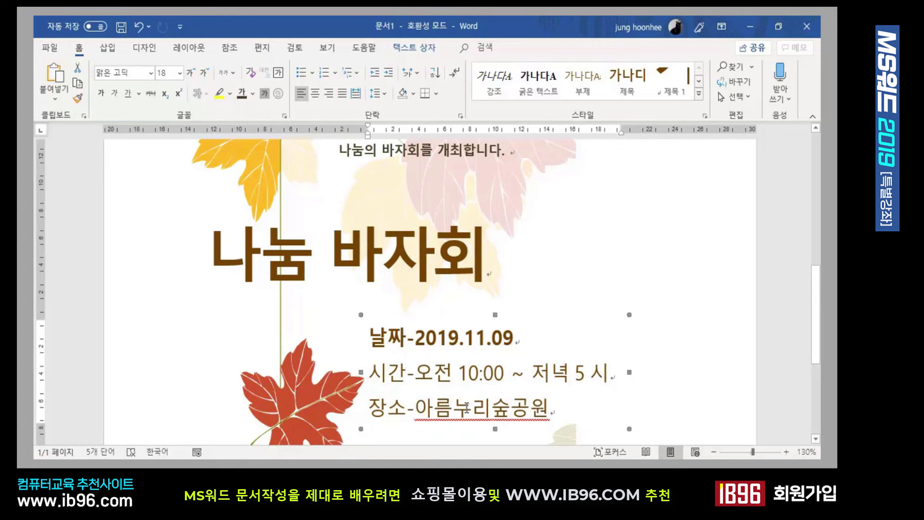
scroll(731, 362, down, 3)
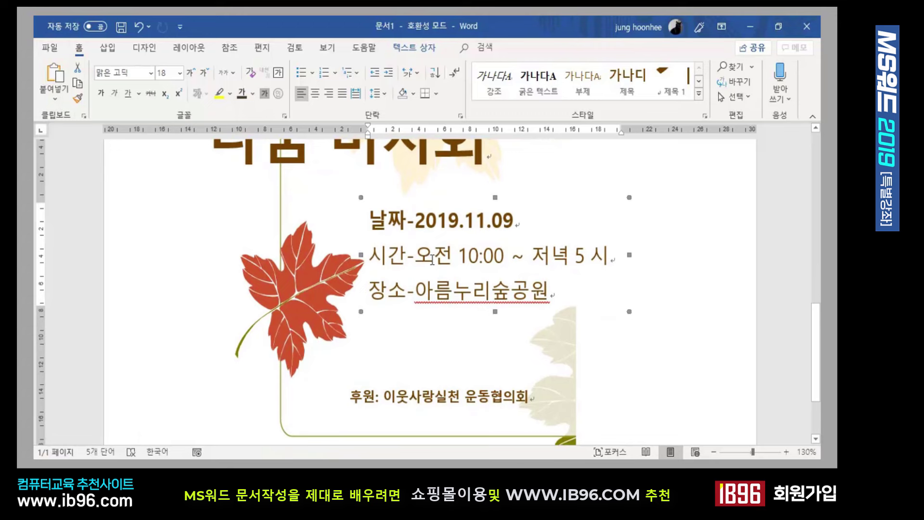
scroll(444, 306, up, 3)
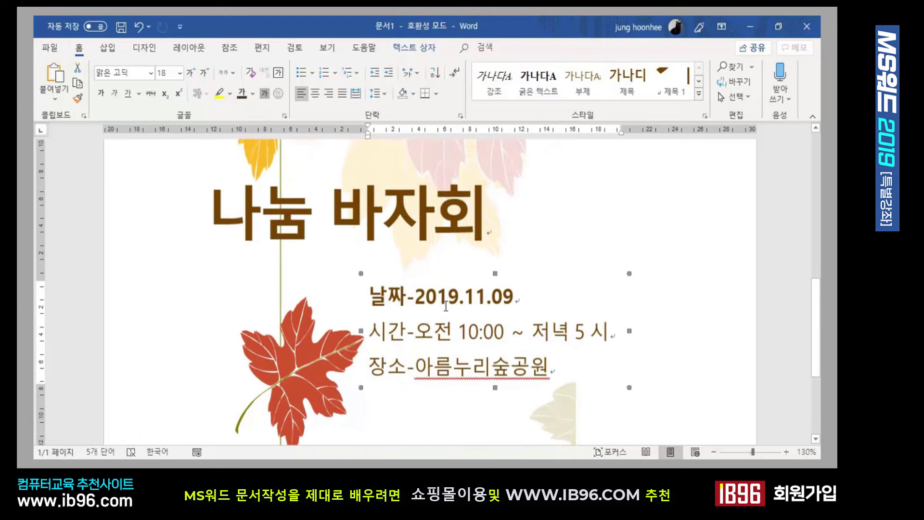
scroll(444, 308, up, 4)
scroll(461, 409, down, 4)
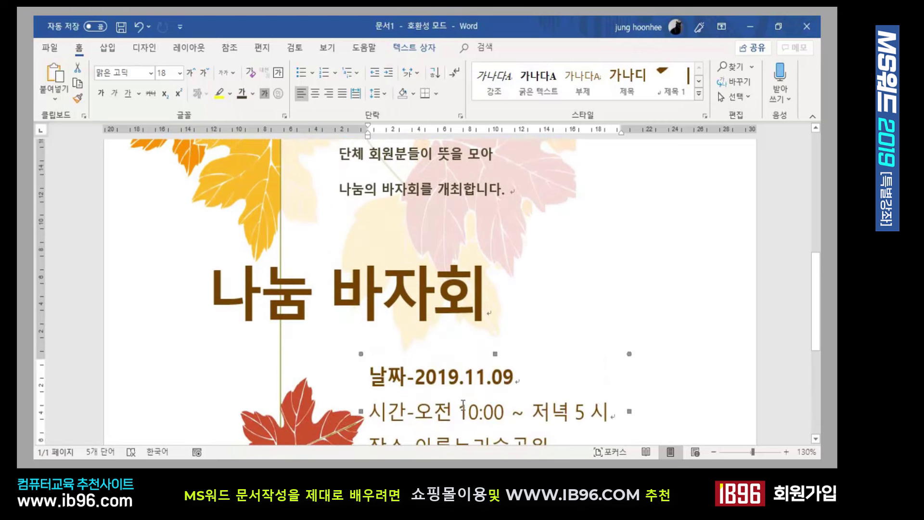
scroll(461, 408, down, 2)
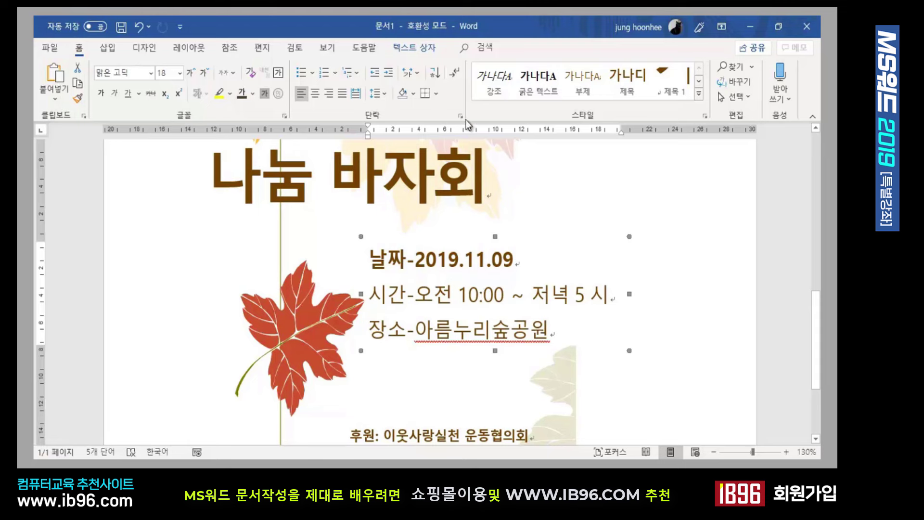
Step: Give the date, time and place lines 1.15 line spacing, then select the autumn-leaf background picture
click(383, 94)
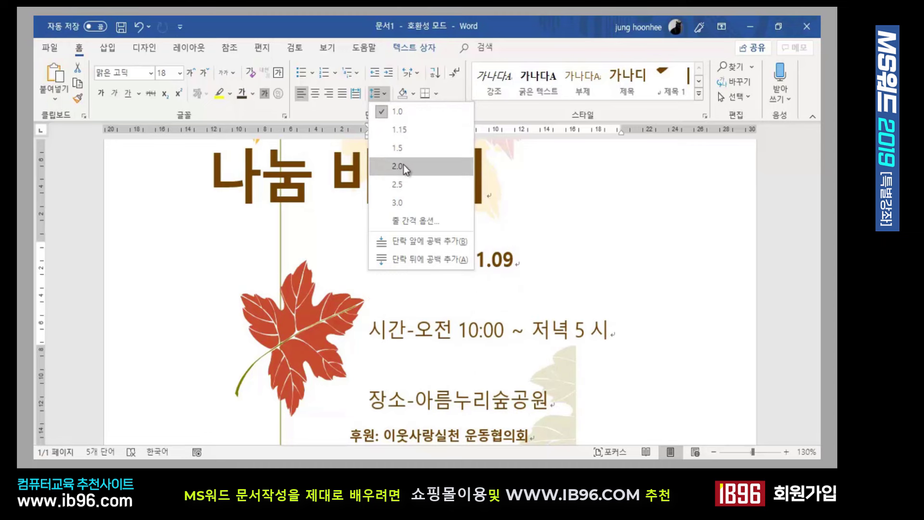
click(403, 129)
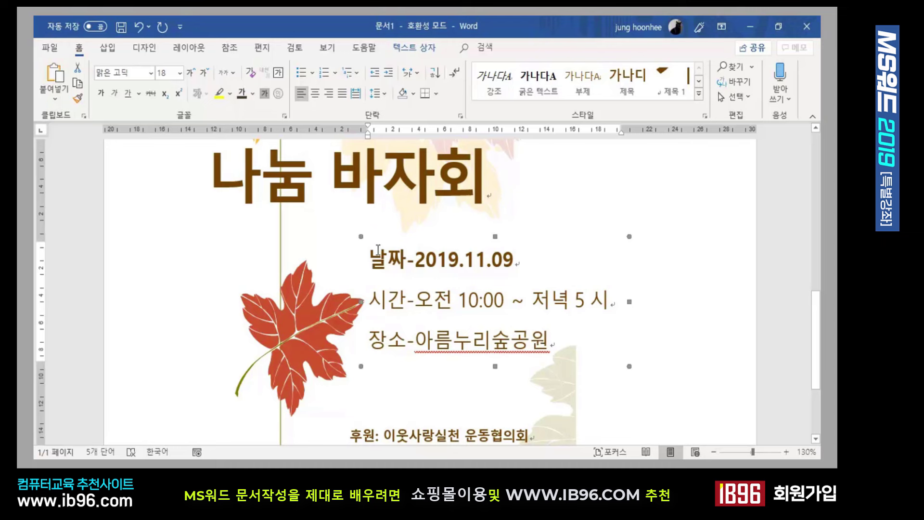
click(355, 241)
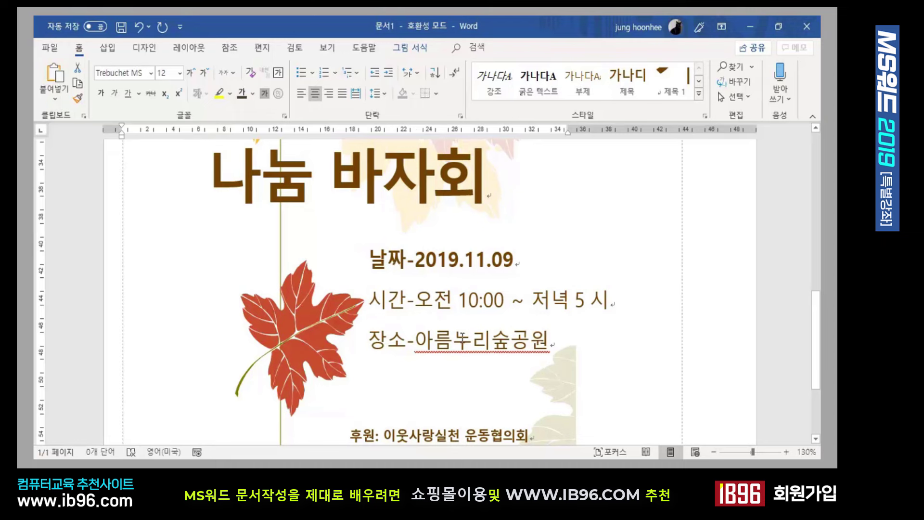
scroll(462, 339, down, 3)
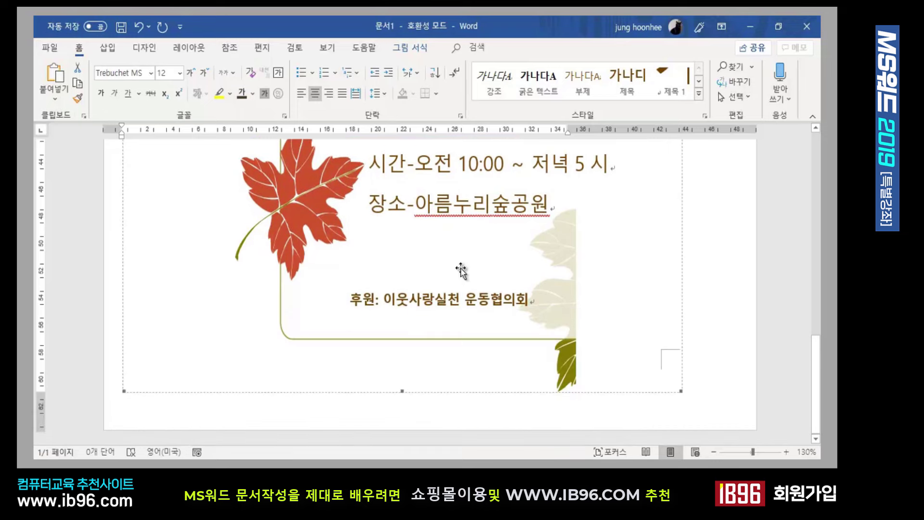
scroll(489, 334, up, 6)
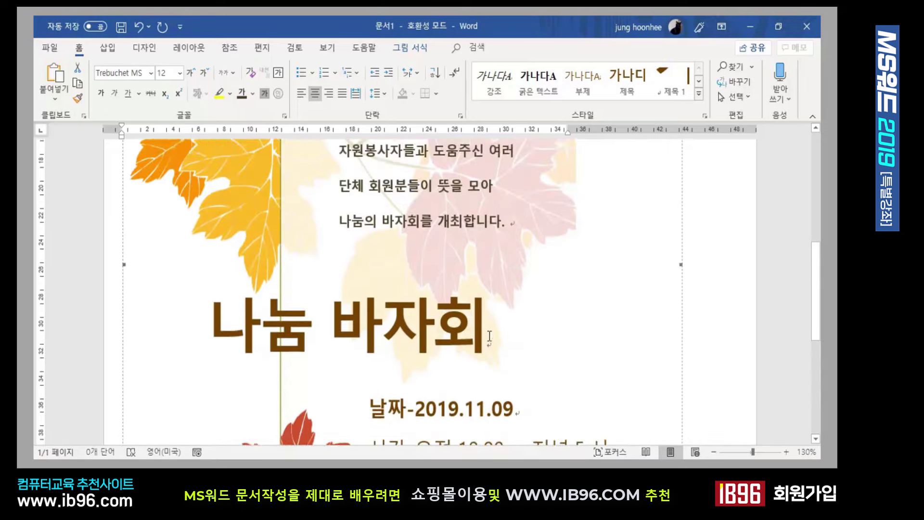
scroll(489, 333, up, 6)
scroll(489, 332, down, 3)
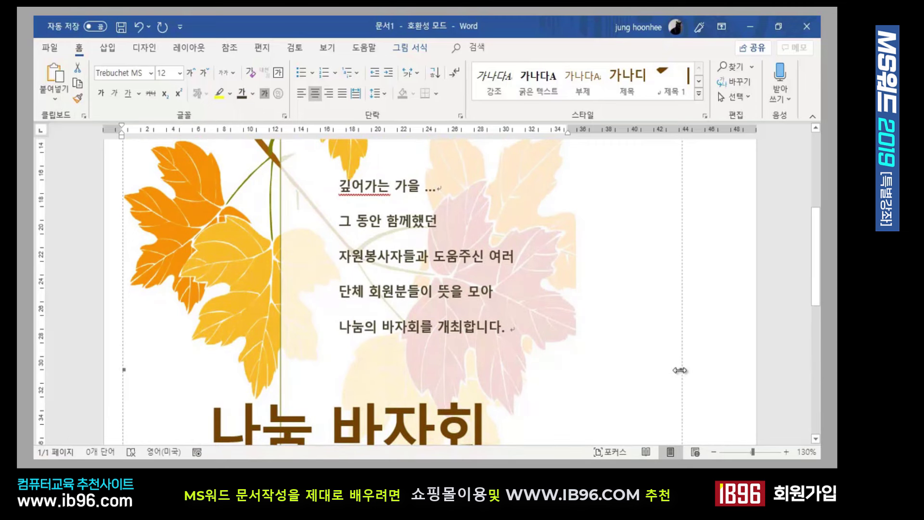
Step: Pull the leaf picture's right edge inward twice to make it narrower
drag(680, 370, 652, 371)
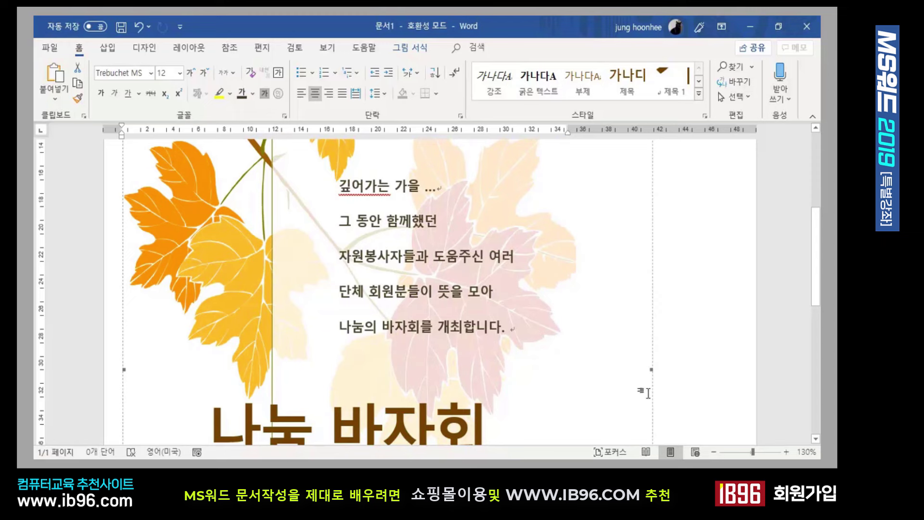
drag(653, 371, 627, 369)
scroll(655, 381, down, 10)
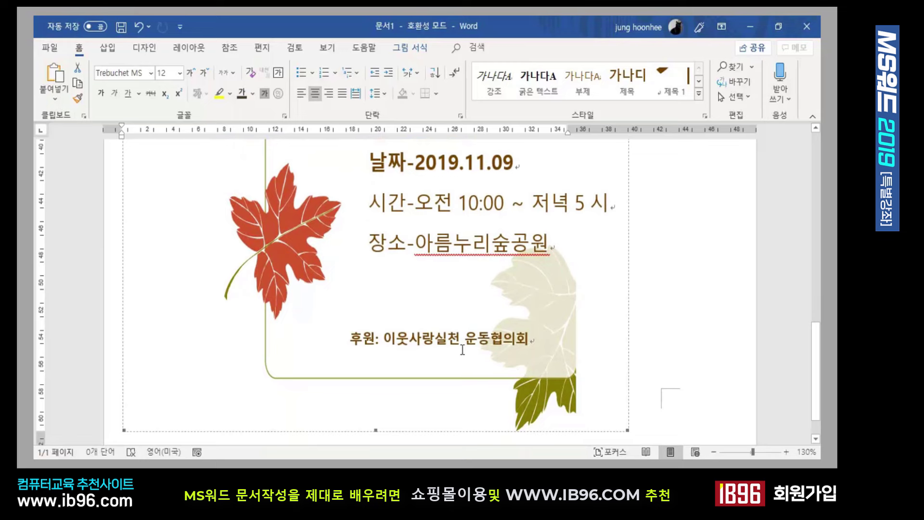
scroll(420, 329, up, 3)
scroll(418, 332, up, 15)
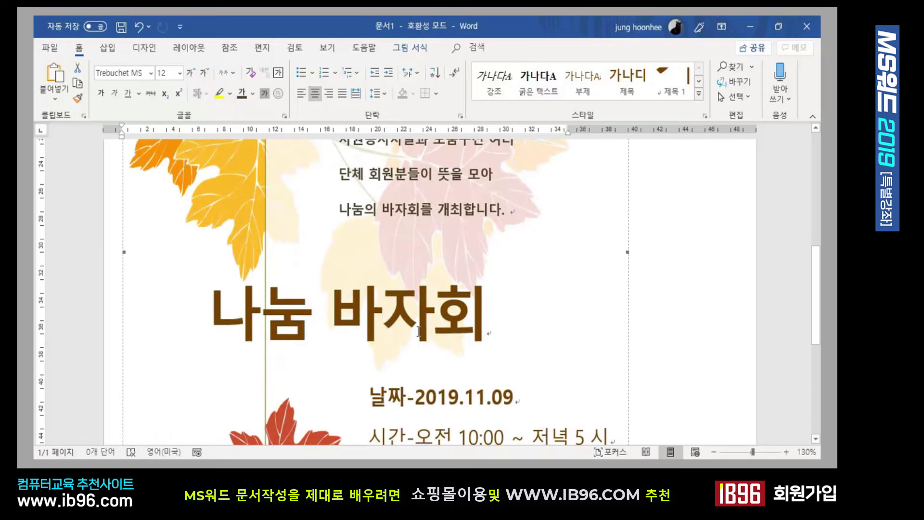
scroll(419, 331, up, 4)
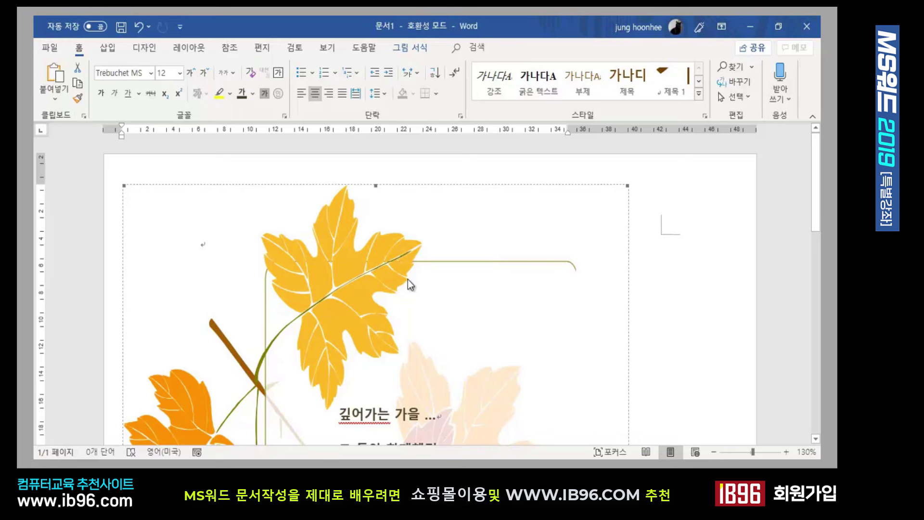
scroll(397, 276, down, 7)
scroll(290, 184, up, 5)
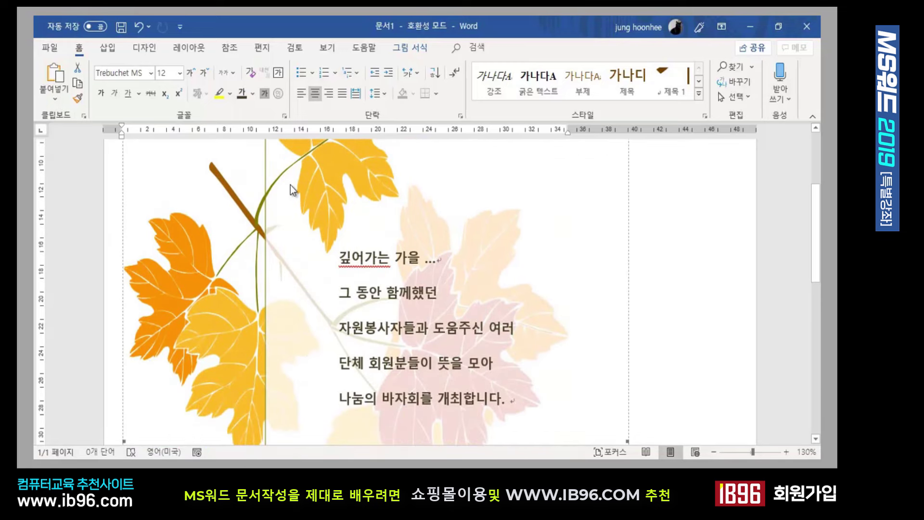
scroll(290, 185, down, 1)
click(48, 48)
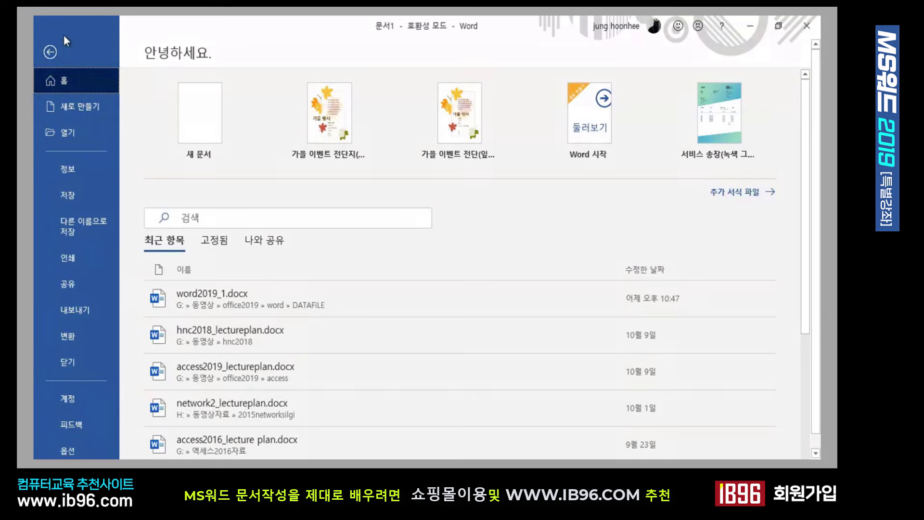
click(50, 52)
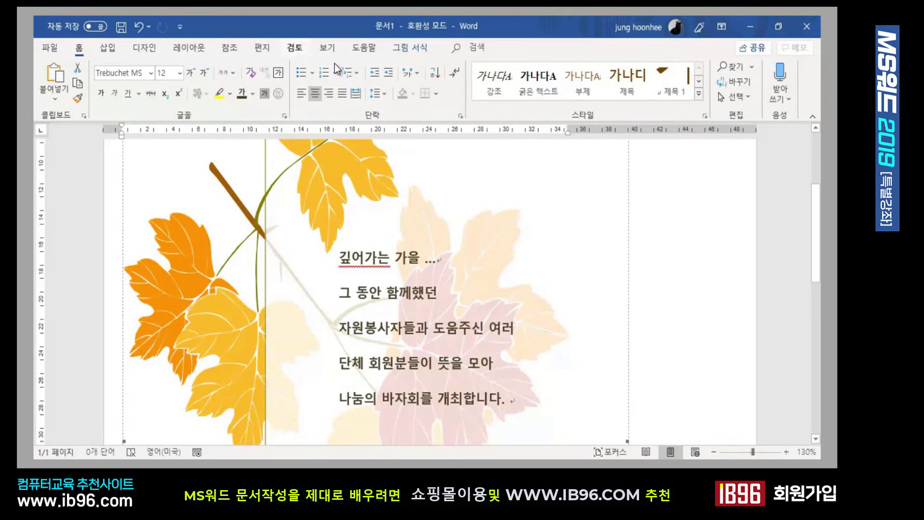
click(50, 51)
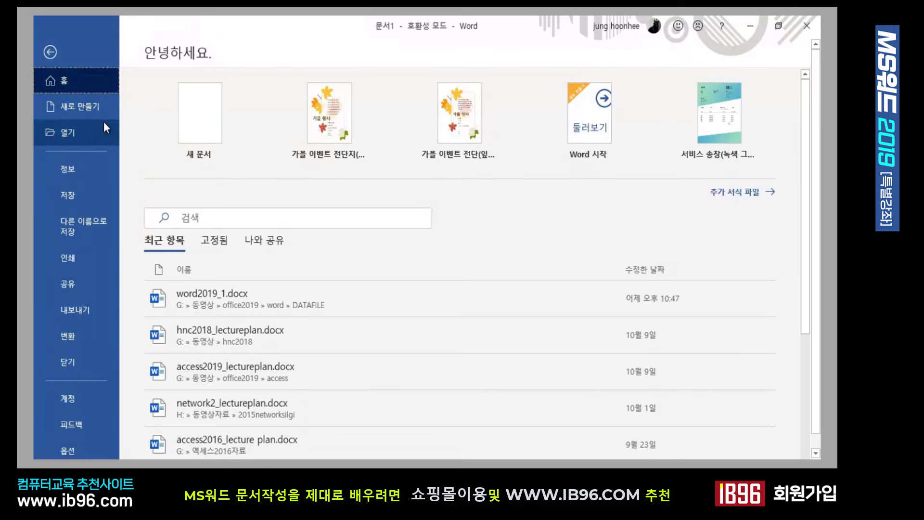
click(71, 259)
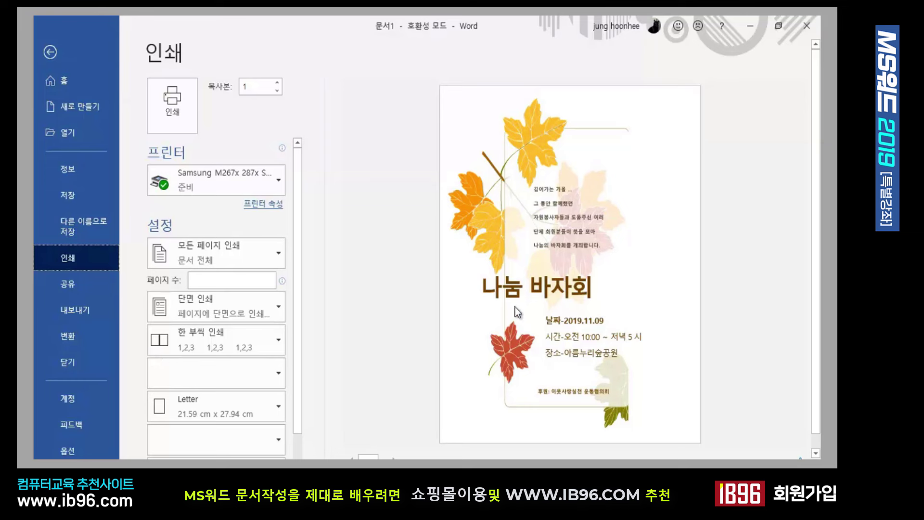
click(50, 51)
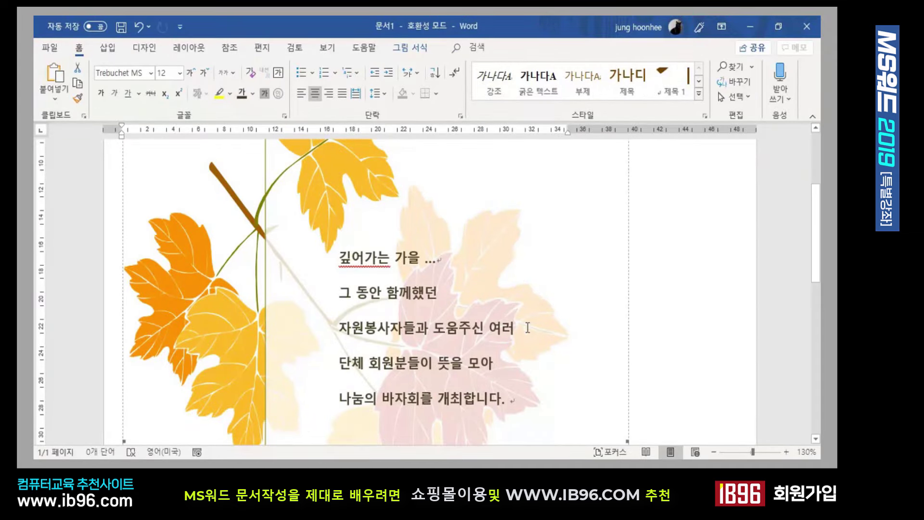
scroll(561, 354, up, 3)
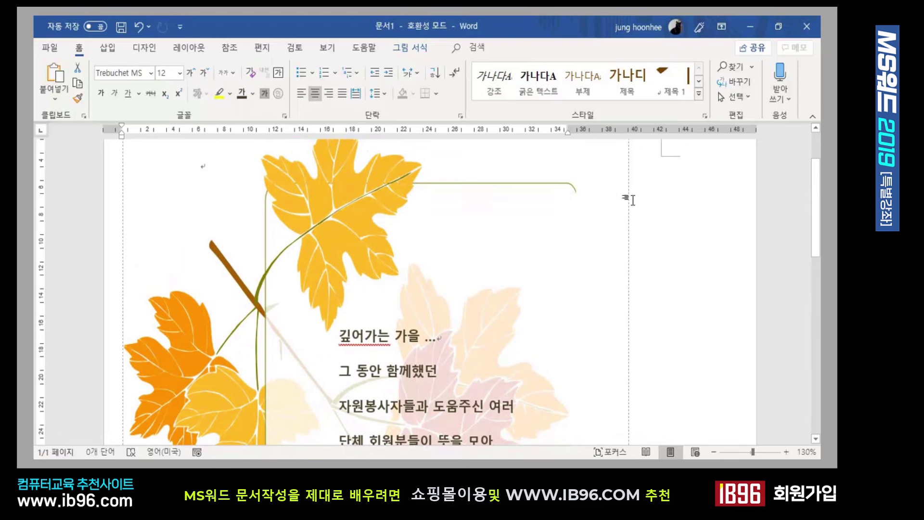
click(559, 186)
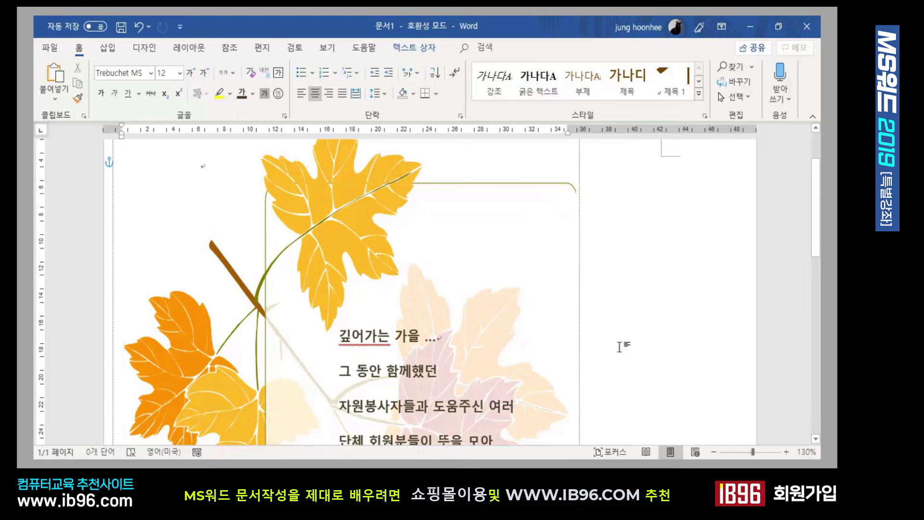
click(567, 188)
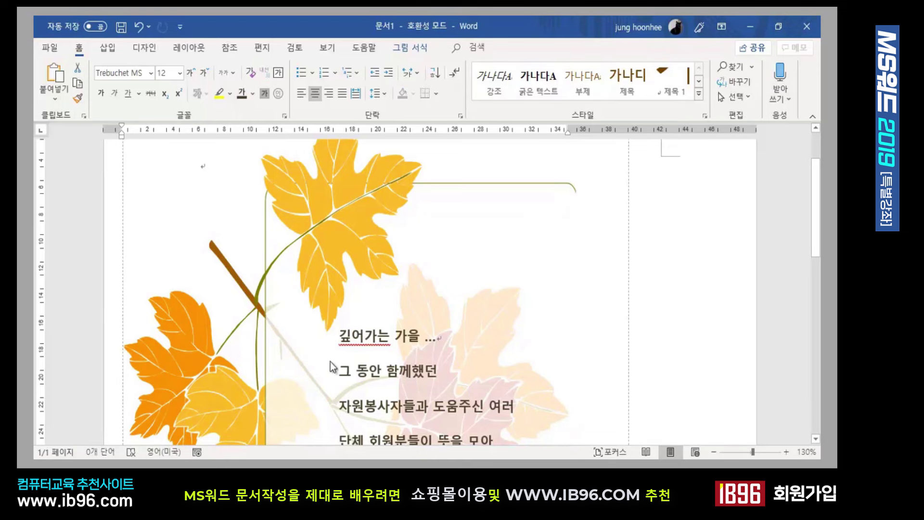
scroll(337, 367, down, 3)
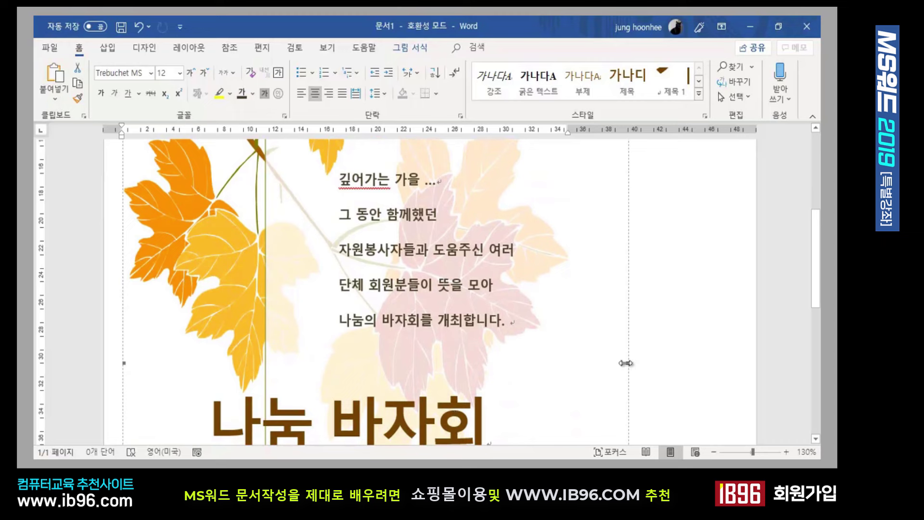
drag(625, 362, 564, 371)
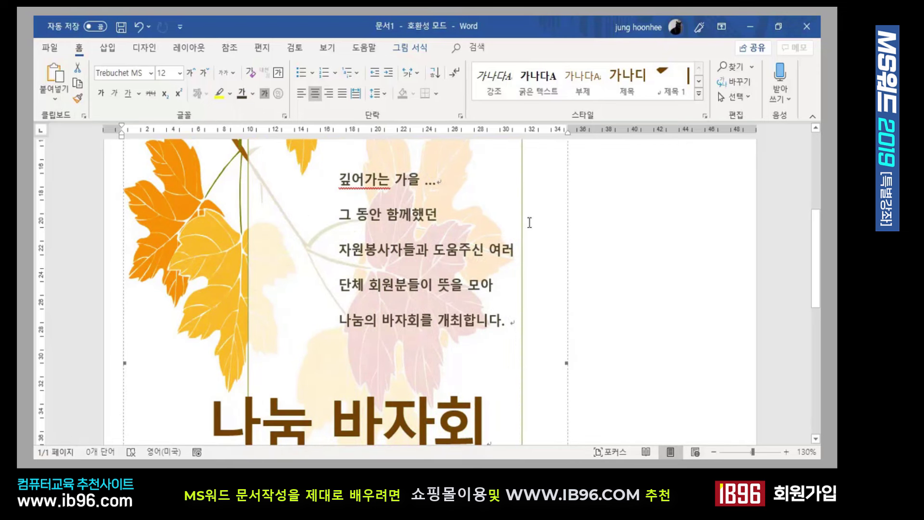
scroll(504, 264, up, 2)
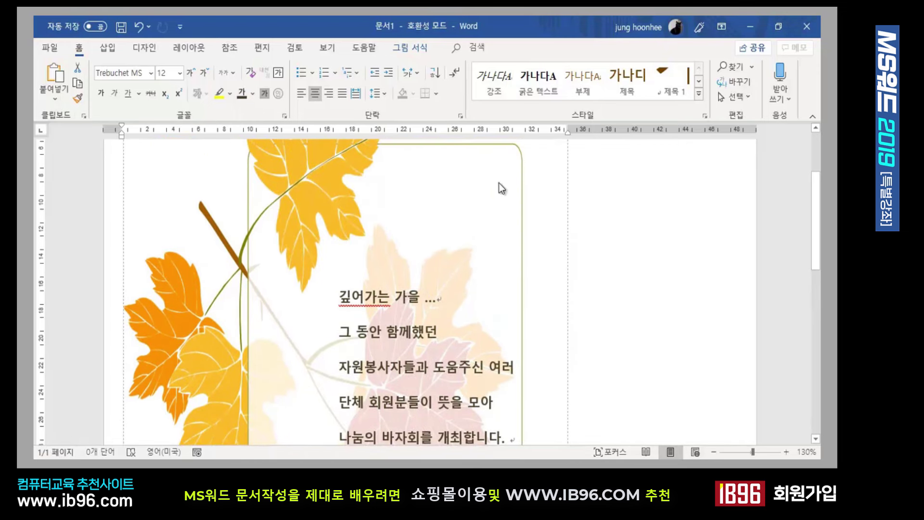
scroll(524, 358, down, 5)
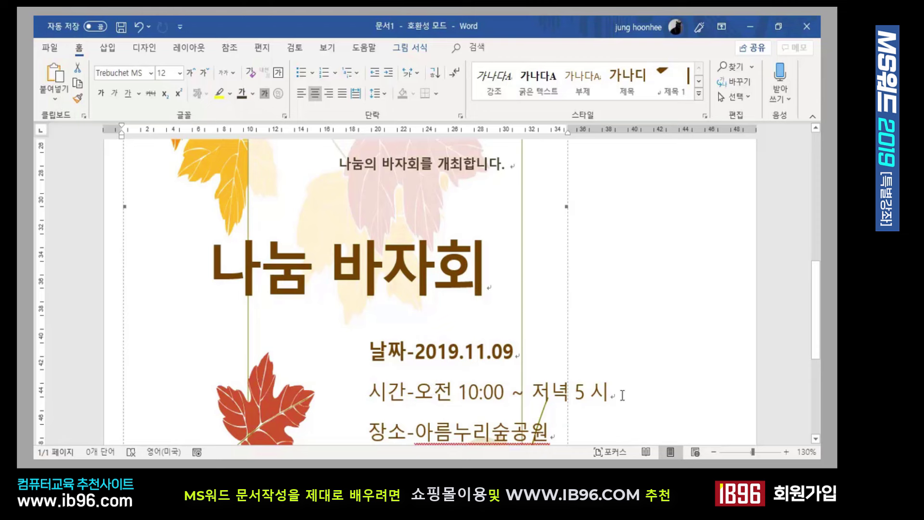
Step: Shift the date/time/place box, the sponsor line box and the intro text box to the left
click(608, 392)
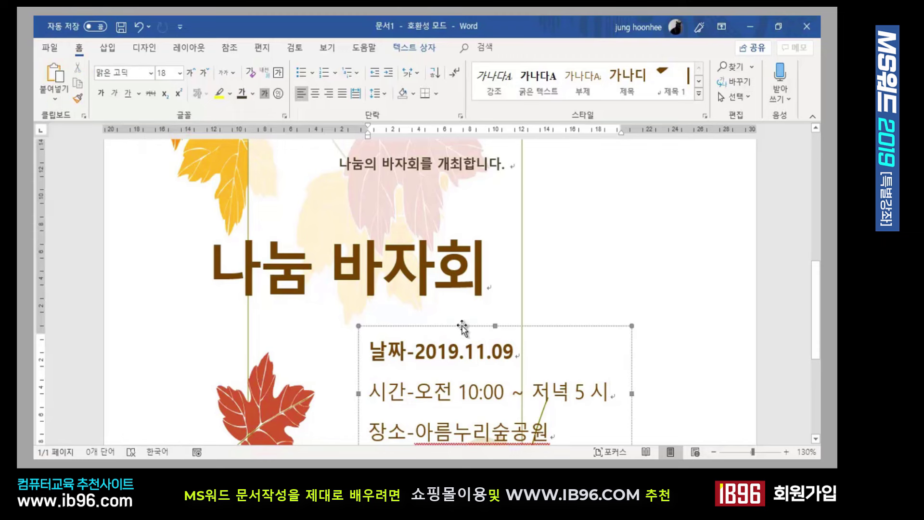
drag(430, 328, 316, 322)
scroll(516, 351, down, 3)
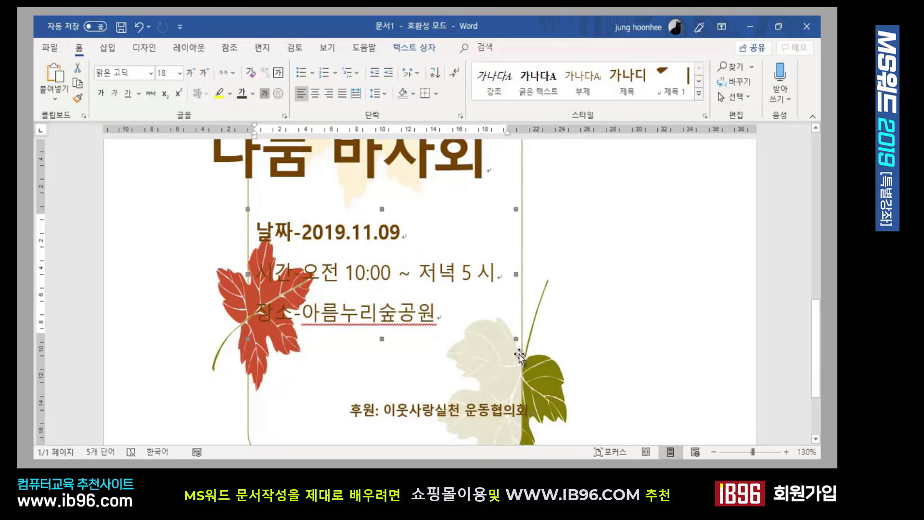
click(479, 410)
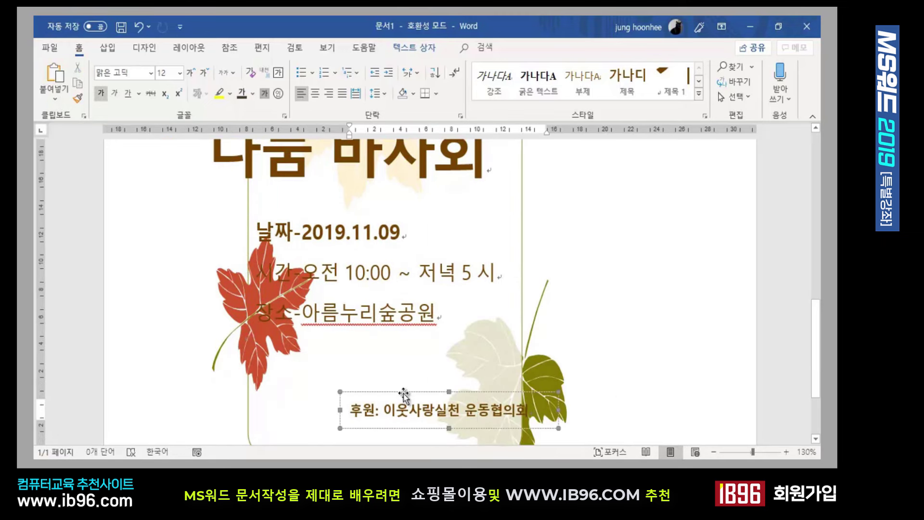
drag(404, 393, 358, 396)
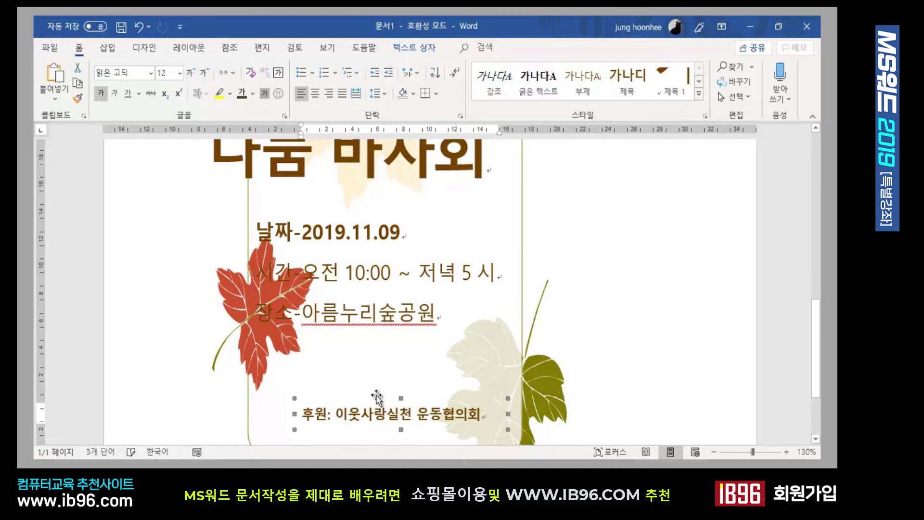
scroll(425, 336, up, 5)
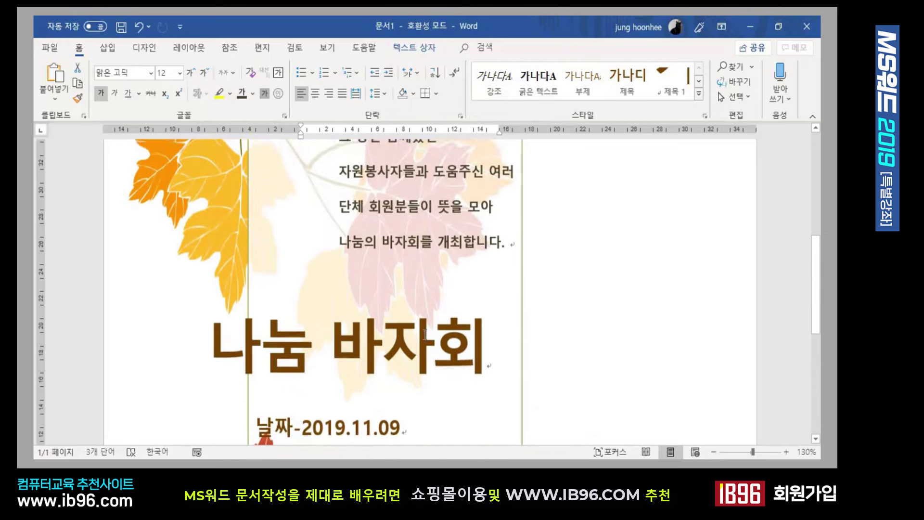
scroll(425, 335, up, 2)
click(362, 275)
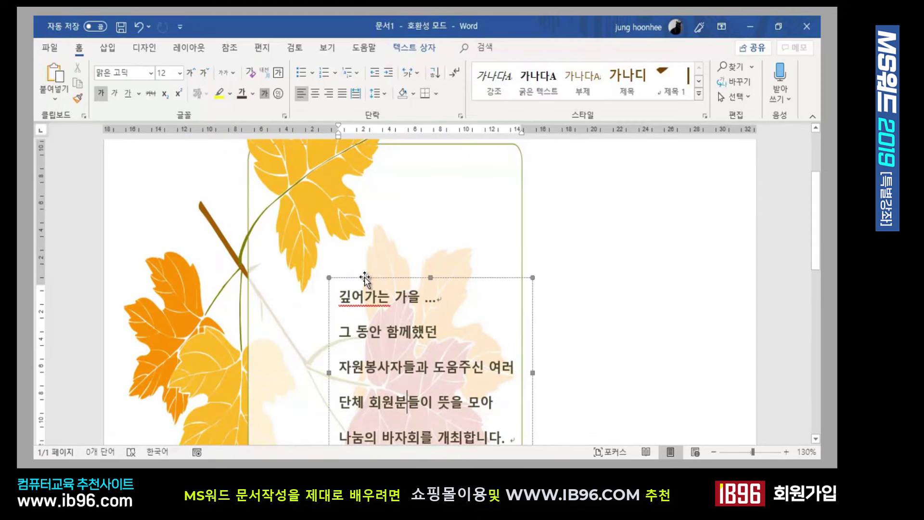
drag(339, 278, 300, 279)
scroll(463, 330, down, 5)
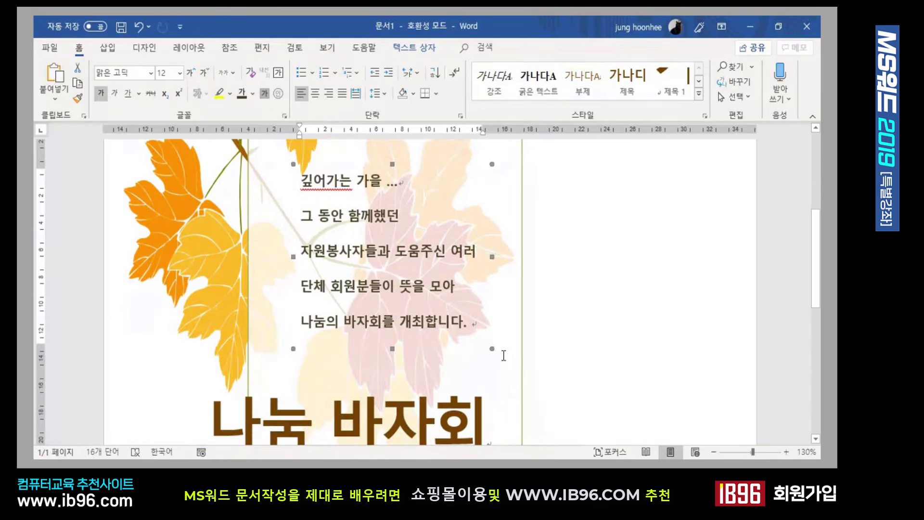
scroll(419, 417, up, 2)
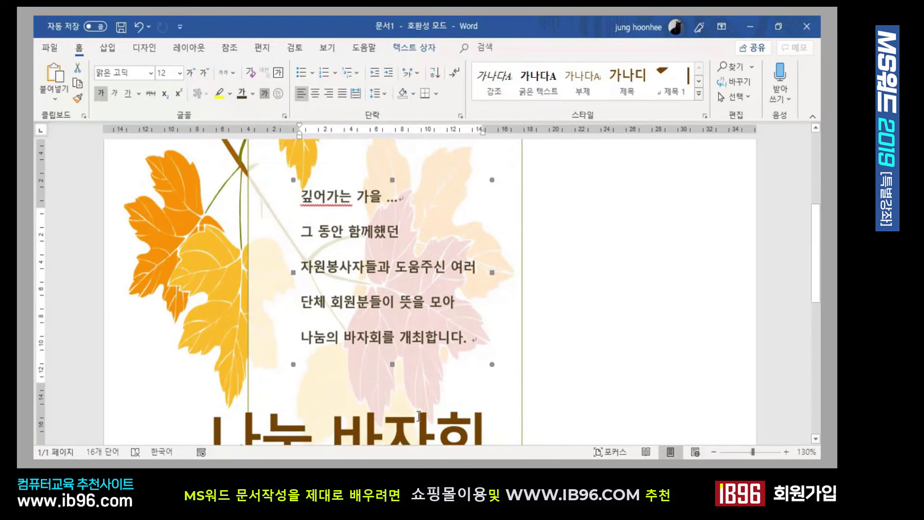
scroll(384, 360, down, 5)
scroll(385, 360, down, 1)
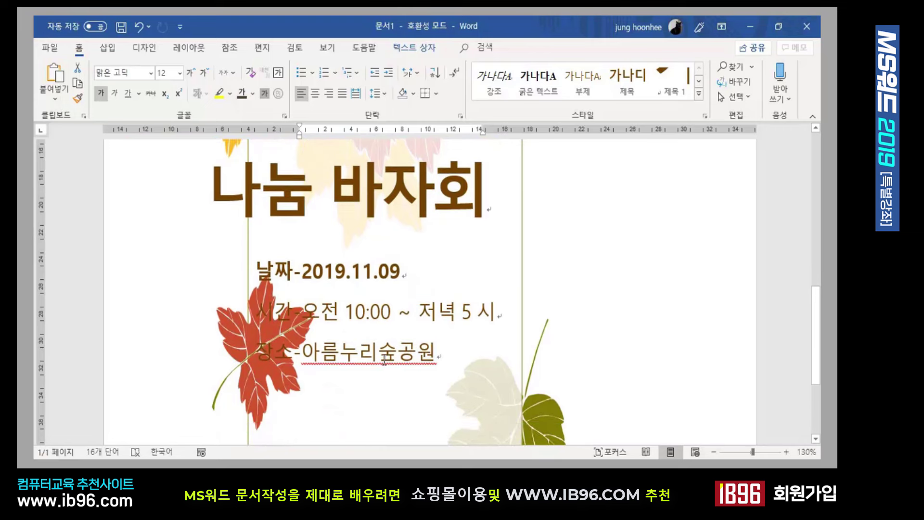
Step: Narrow the date, time and place box from its right side and nudge it slightly up
click(388, 296)
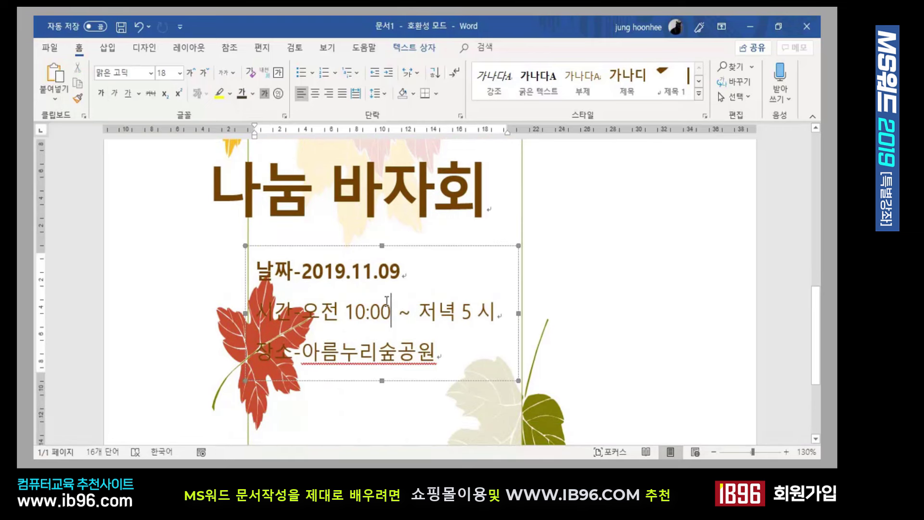
click(344, 249)
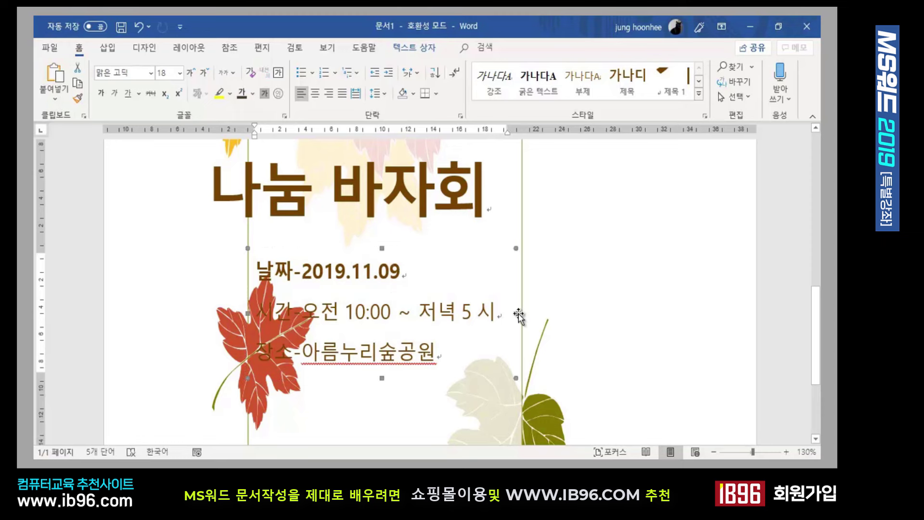
drag(509, 313, 503, 313)
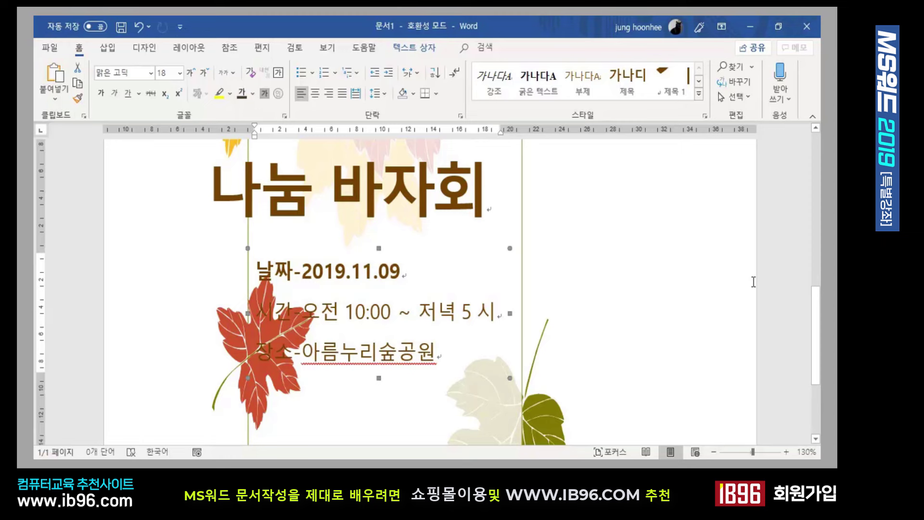
key(ctrl+Right)
key(ctrl+Right)
key(ctrl+Right)
key(ctrl+Right)
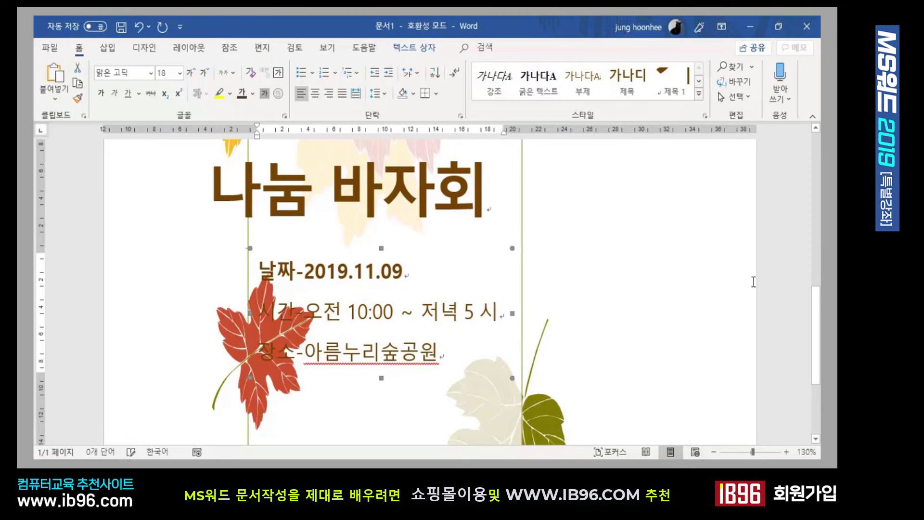
key(ctrl+Up)
key(ctrl+Up)
key(ctrl+Up)
key(ctrl+Up)
key(ctrl+Up)
key(ctrl+Up)
key(ctrl+Up)
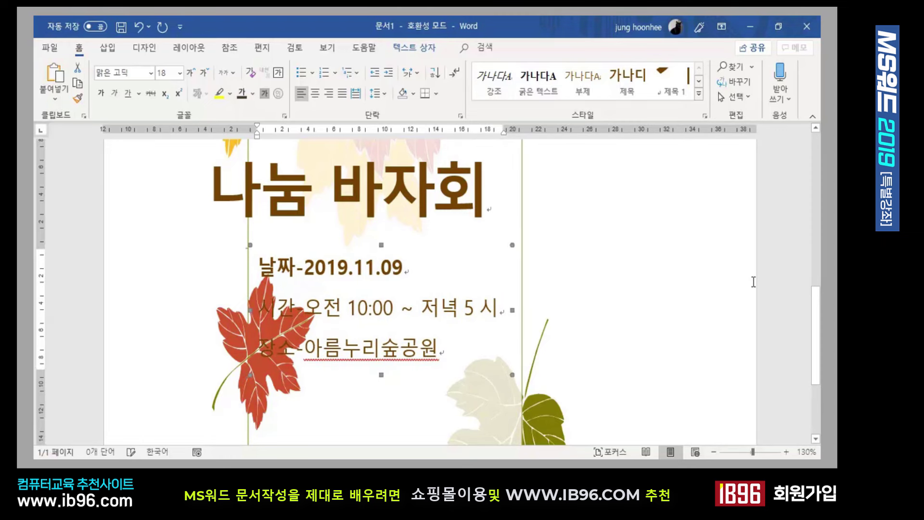
key(ctrl+Down)
key(ctrl+Down)
key(ctrl+Down)
key(ctrl+Down)
key(ctrl+Down)
key(ctrl+Down)
key(ctrl+Down)
key(ctrl+Down)
key(ctrl+Down)
key(ctrl+Down)
key(ctrl+Down)
key(ctrl+Down)
key(ctrl+Down)
key(ctrl+Down)
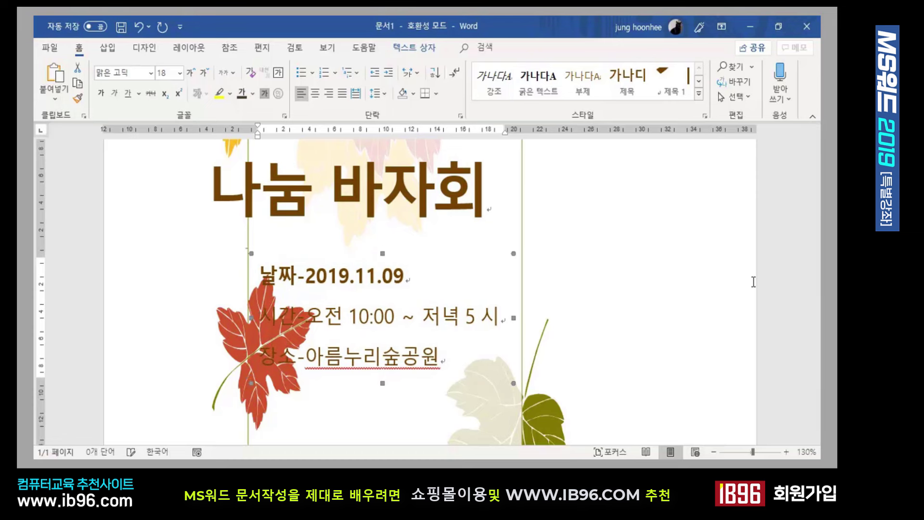
key(ctrl+Up)
key(ctrl+Up)
key(ctrl+Up)
key(ctrl+Up)
key(ctrl+Up)
key(ctrl+Up)
key(ctrl+Up)
key(ctrl+Up)
key(ctrl+Up)
key(ctrl+Up)
key(ctrl+Up)
key(ctrl+Up)
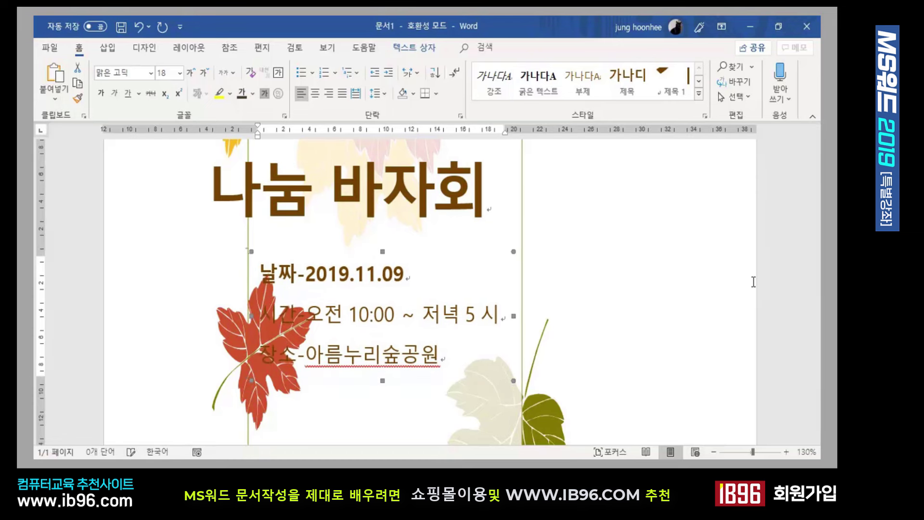
key(ctrl+Up)
key(ctrl+Up)
key(ctrl+Up)
key(ctrl+Up)
key(ctrl+Up)
key(ctrl+Up)
key(ctrl+Up)
key(ctrl+Up)
key(ctrl+Up)
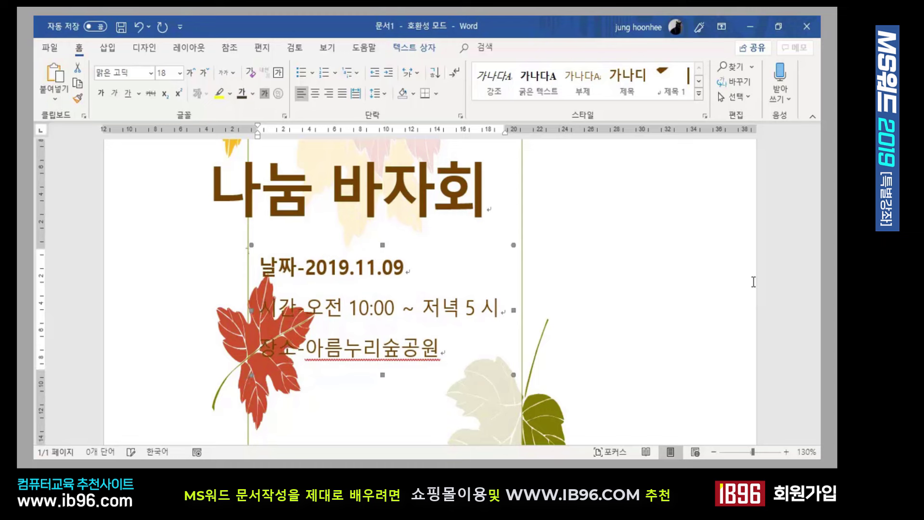
key(ctrl+Up)
key(ctrl+Up)
key(ctrl+Up)
key(ctrl+Up)
key(ctrl+Up)
key(ctrl+Up)
key(ctrl+Up)
key(ctrl+Up)
key(ctrl+Up)
key(ctrl+Up)
key(ctrl+Up)
key(ctrl+Up)
key(ctrl+Up)
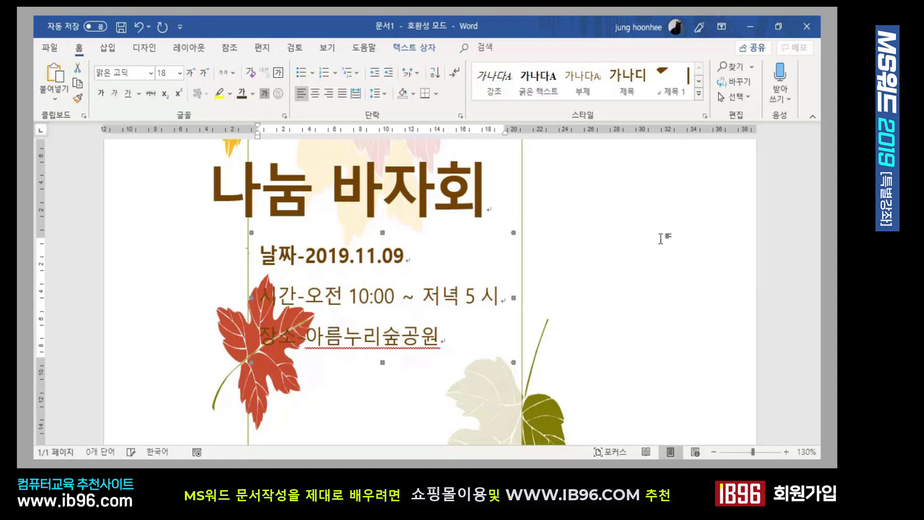
Step: Move the 나눔 바자회 title box up slightly, then deselect it
click(458, 201)
scroll(592, 246, up, 3)
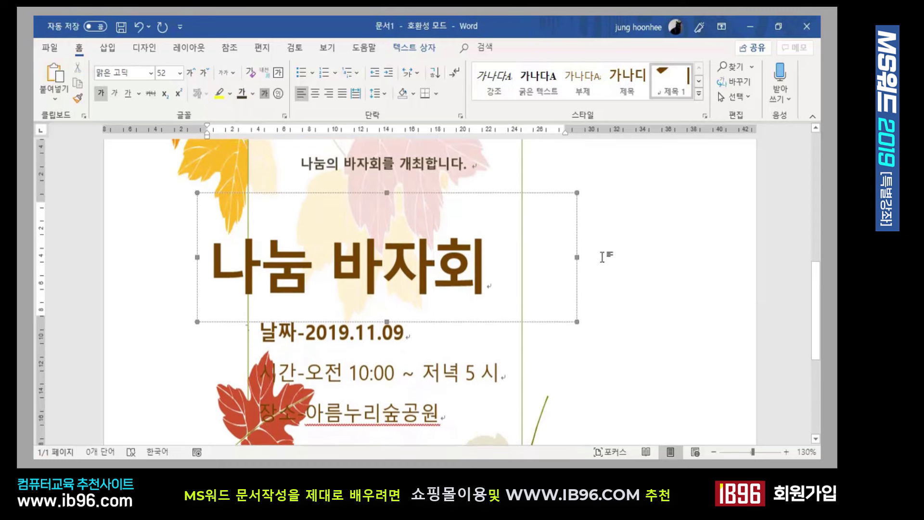
click(341, 191)
drag(341, 188, 341, 174)
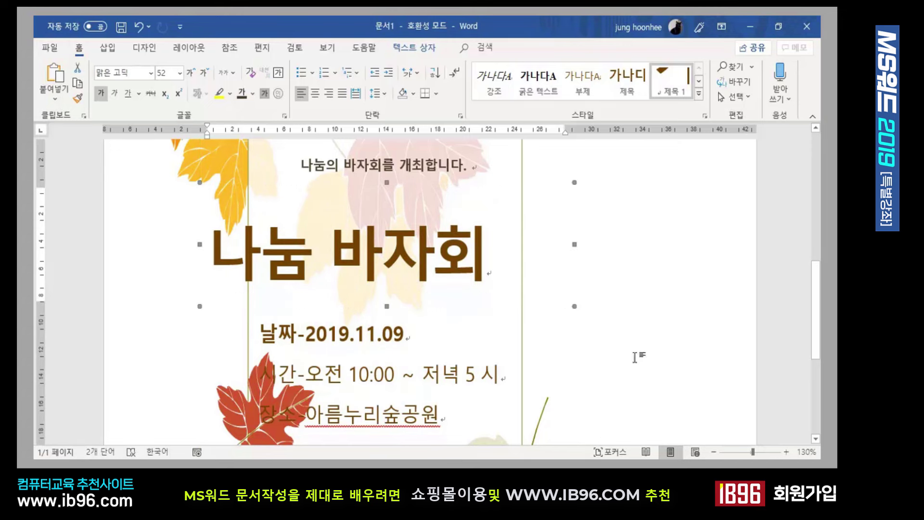
click(619, 368)
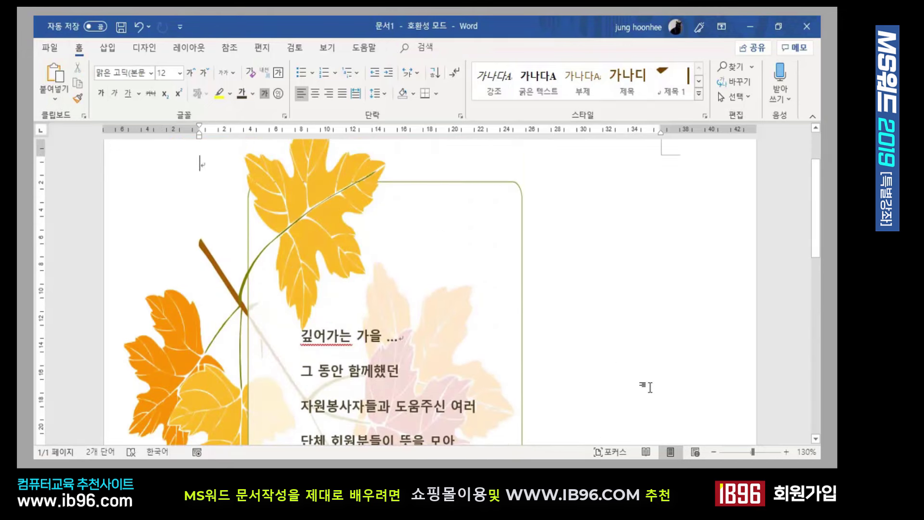
scroll(646, 386, down, 7)
scroll(374, 362, down, 6)
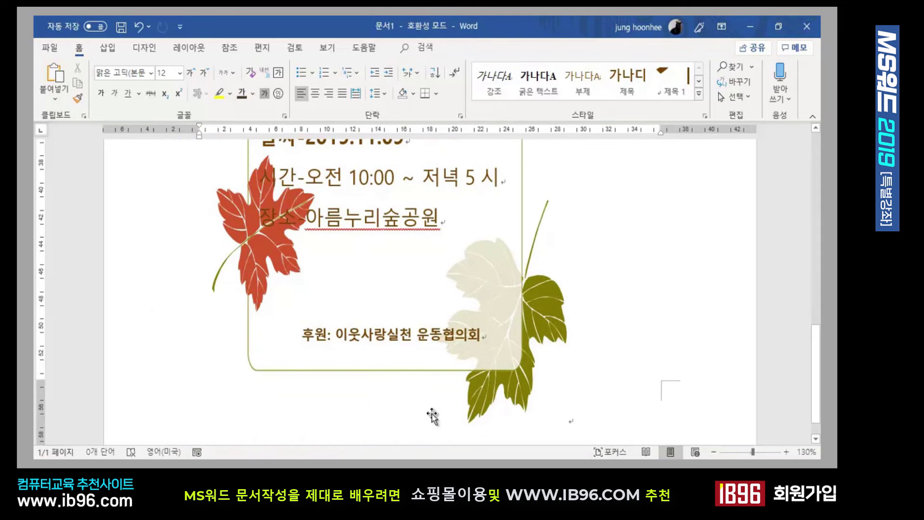
scroll(345, 381, up, 15)
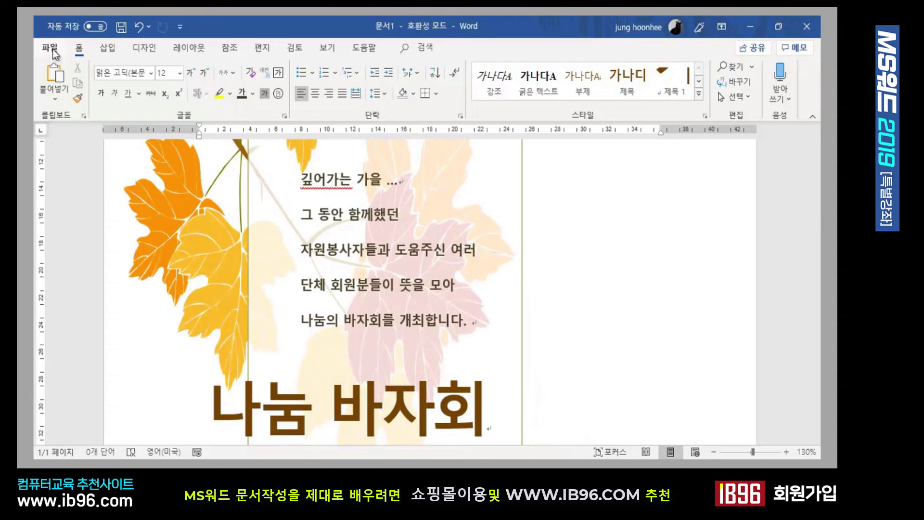
Step: Preview the whole flyer on one Letter page through File > Print
click(51, 52)
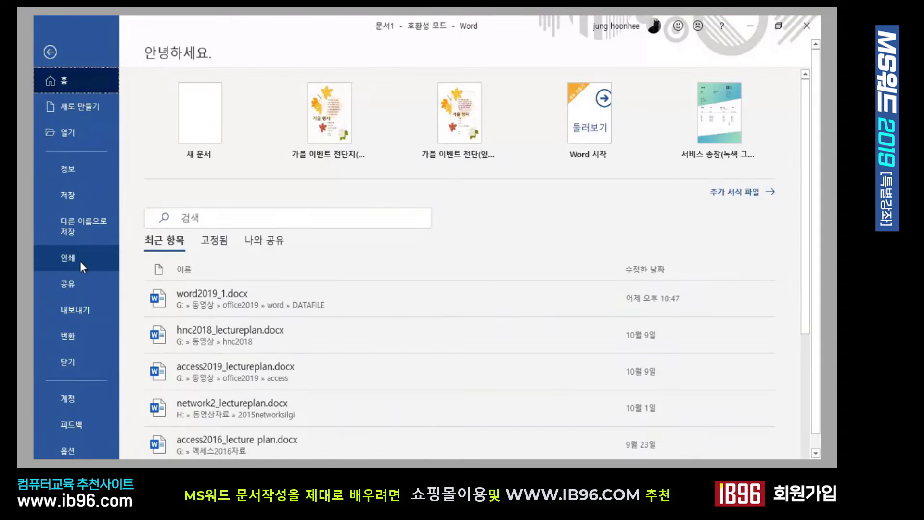
click(80, 261)
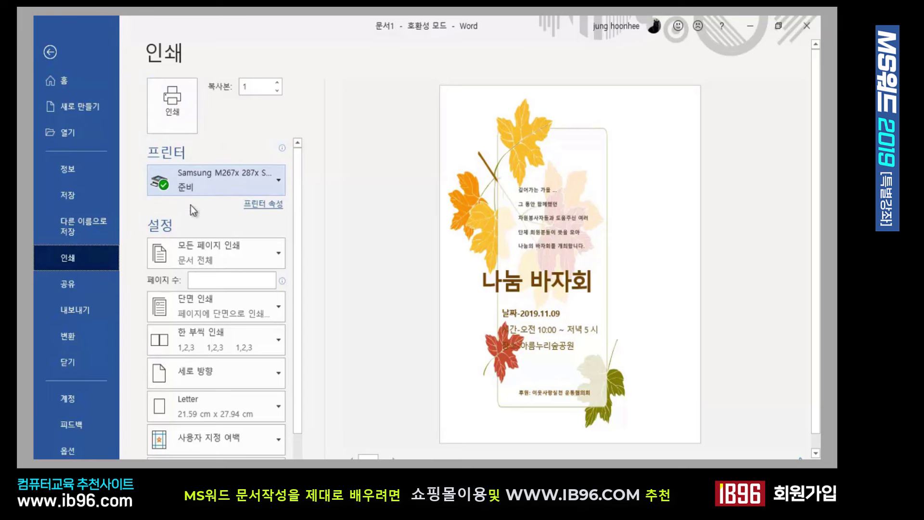
mouse_move(162, 189)
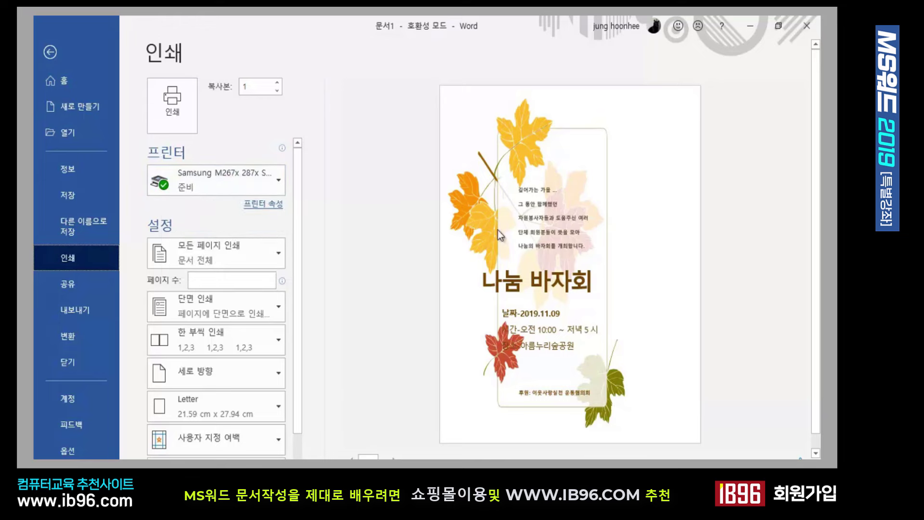
Step: Leave the print preview and scroll through the flyer from top to bottom to review it
click(48, 51)
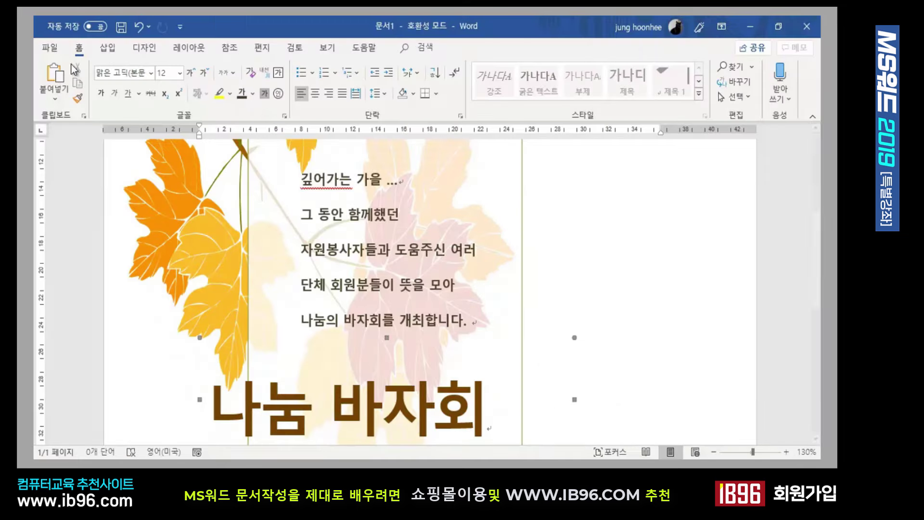
scroll(501, 251, up, 3)
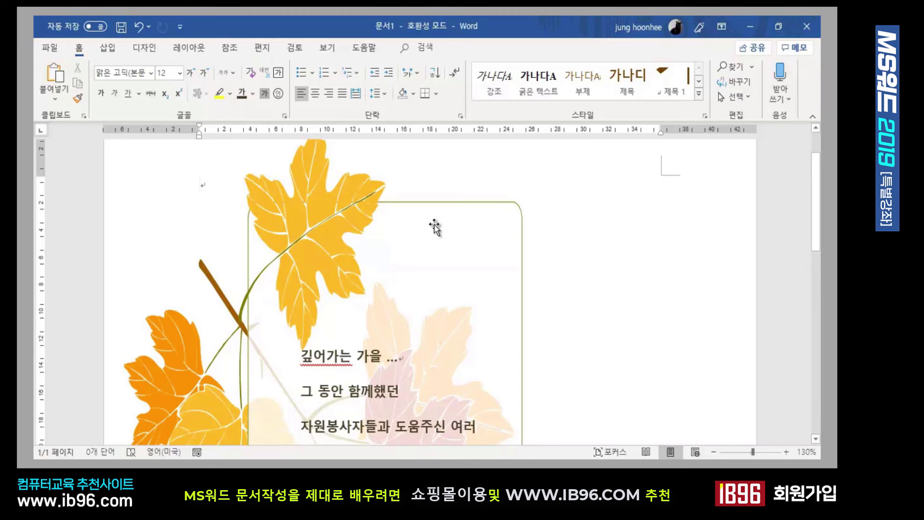
scroll(411, 247, down, 15)
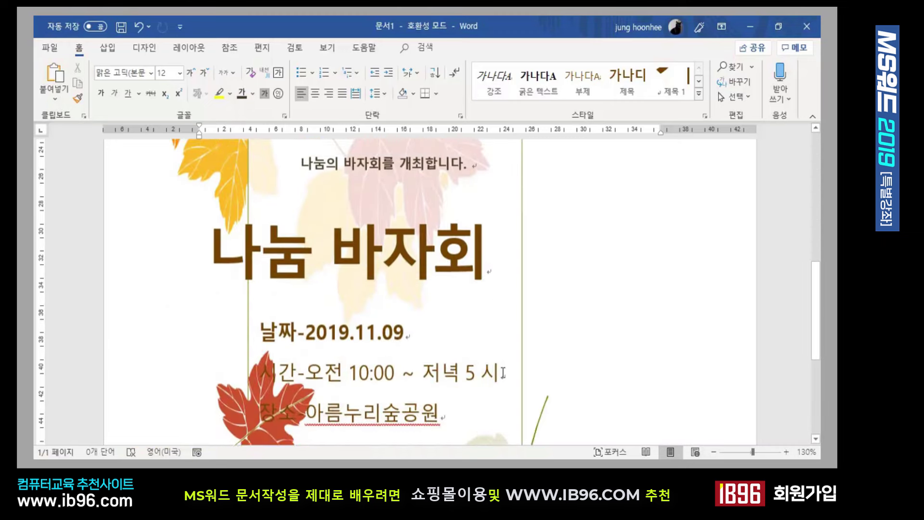
scroll(502, 375, up, 12)
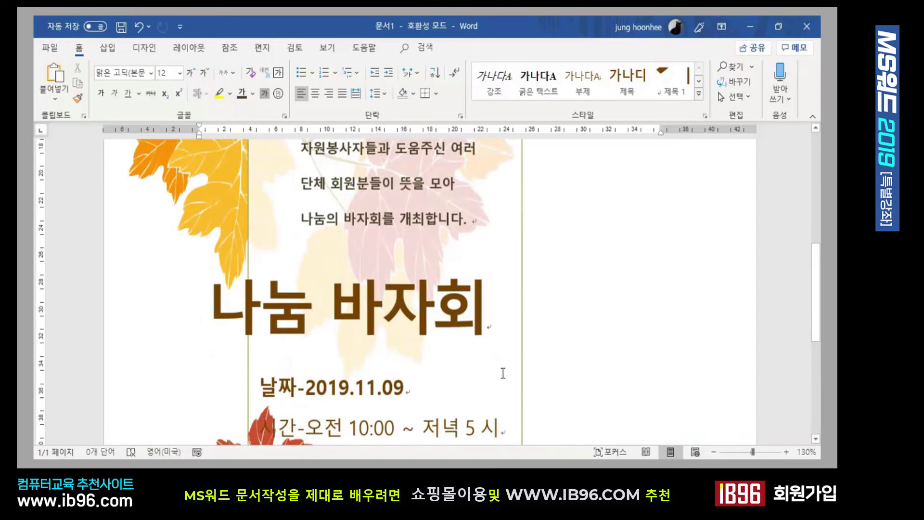
scroll(493, 381, up, 6)
scroll(470, 387, down, 2)
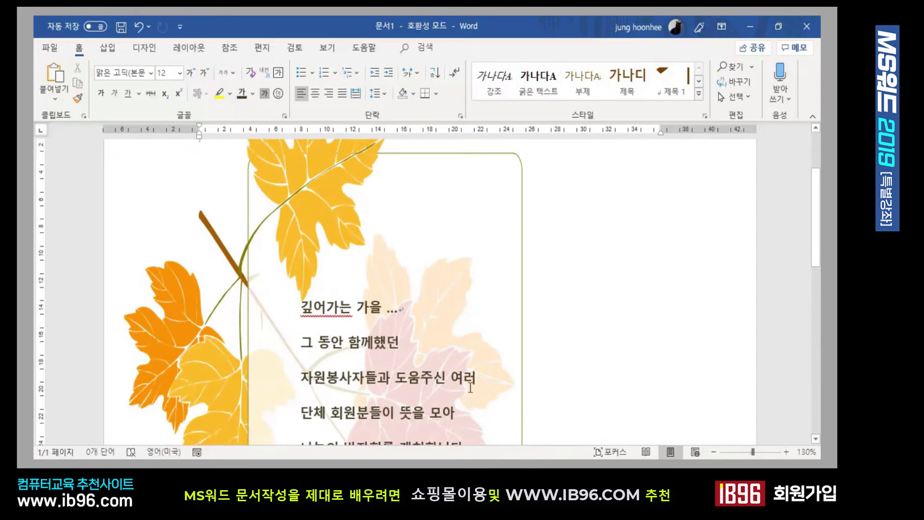
scroll(470, 387, up, 3)
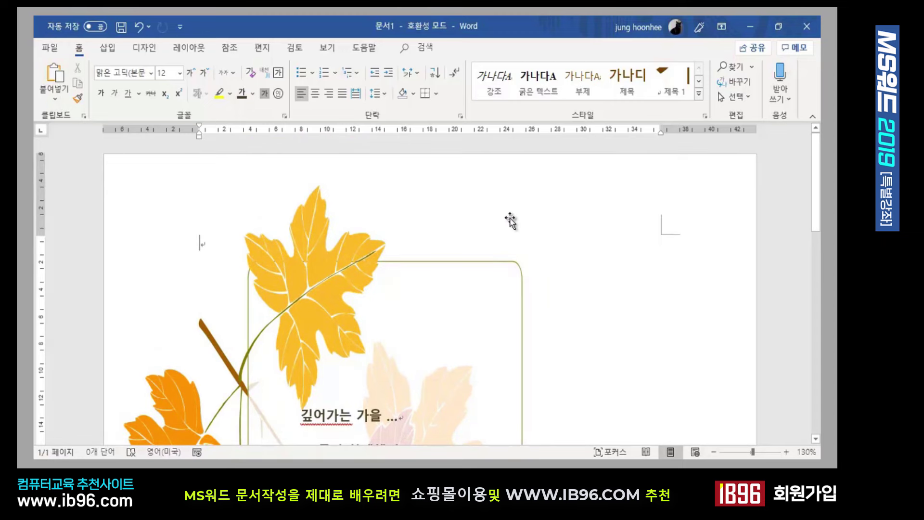
scroll(481, 334, down, 6)
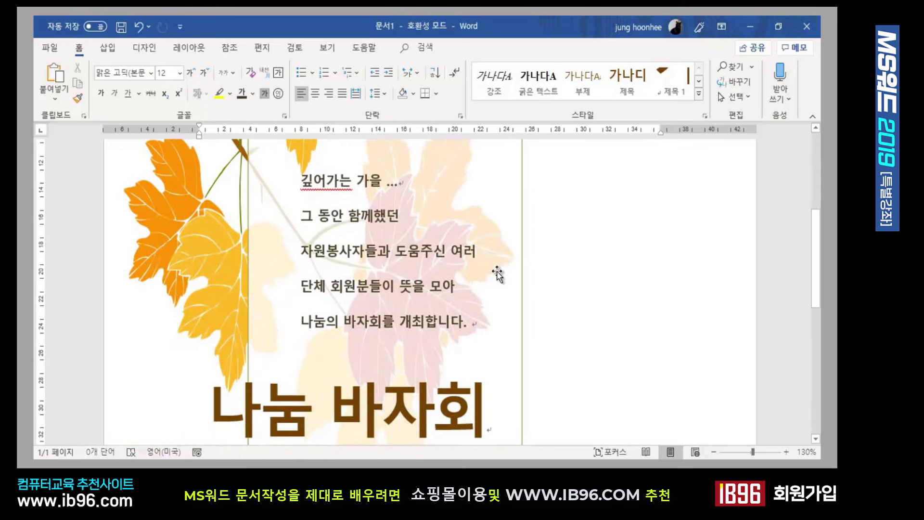
scroll(487, 318, down, 3)
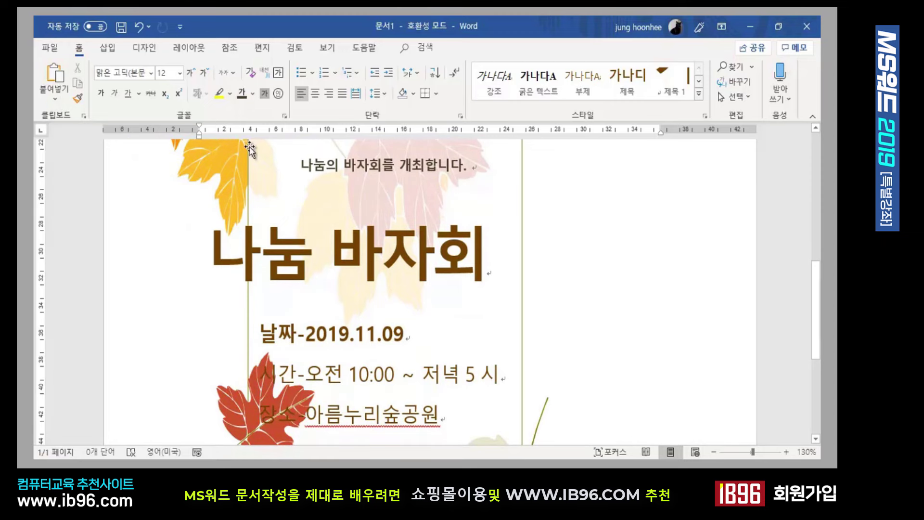
Step: Return from the File backstage and start saving the unsaved flyer with the Quick Access Save icon
click(52, 48)
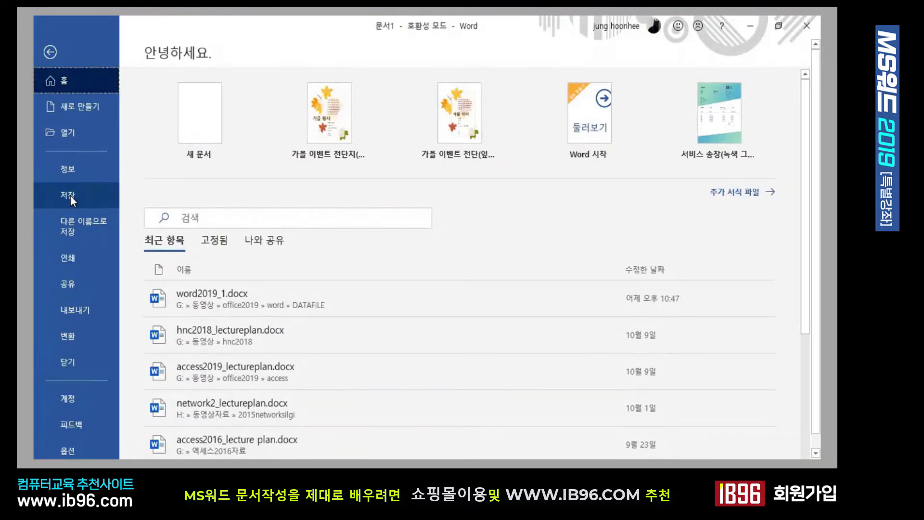
click(48, 52)
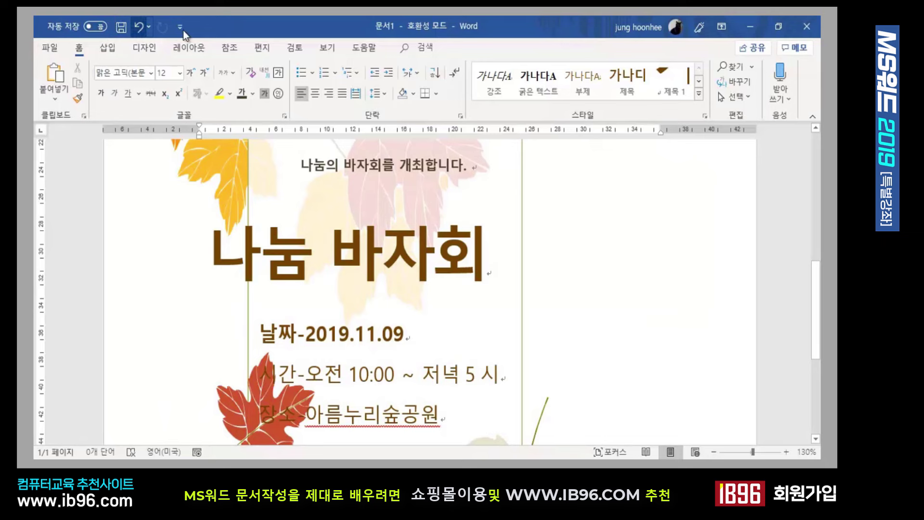
click(120, 27)
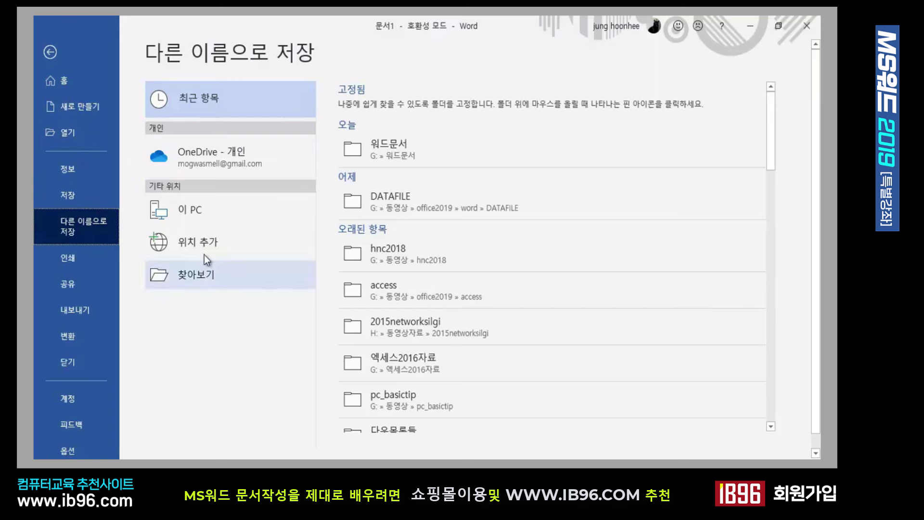
Step: Browse to drive DATA1 (G:), create the new folder 워드연습문서 and open it
click(191, 279)
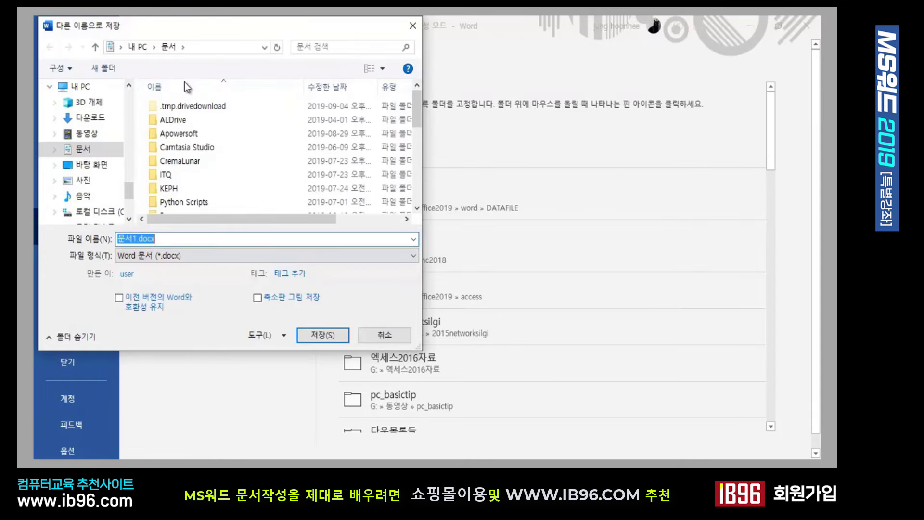
drag(129, 193, 131, 208)
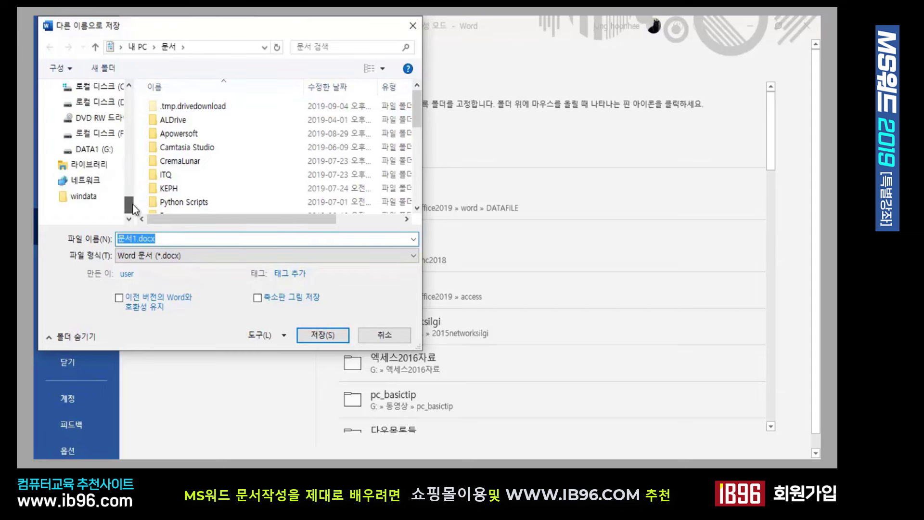
click(105, 151)
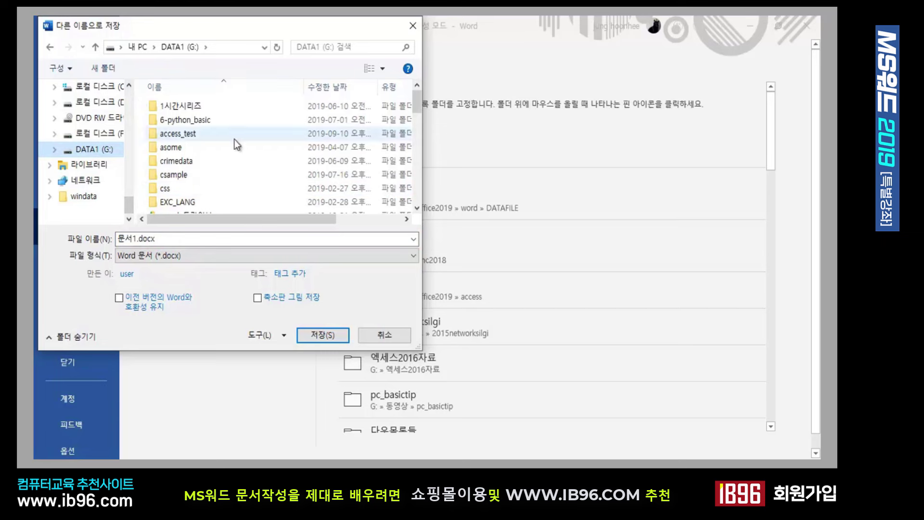
click(105, 69)
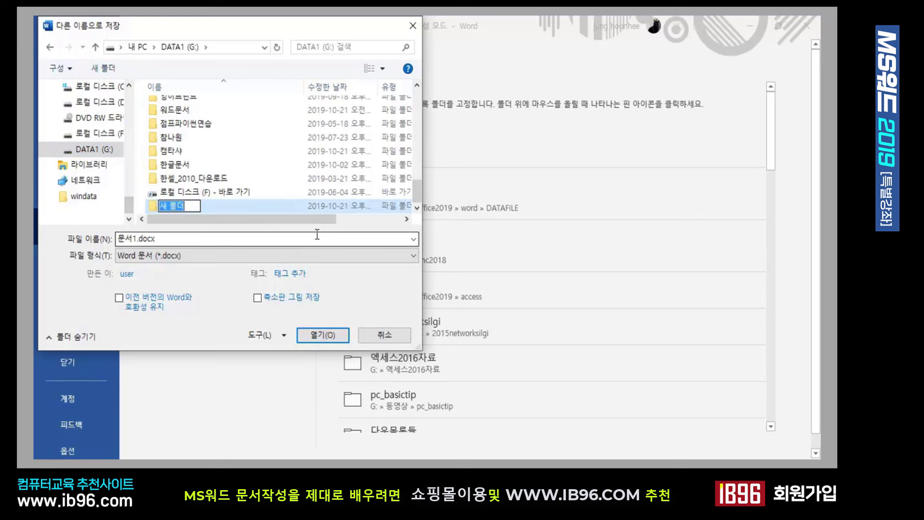
text(워드연습문서)
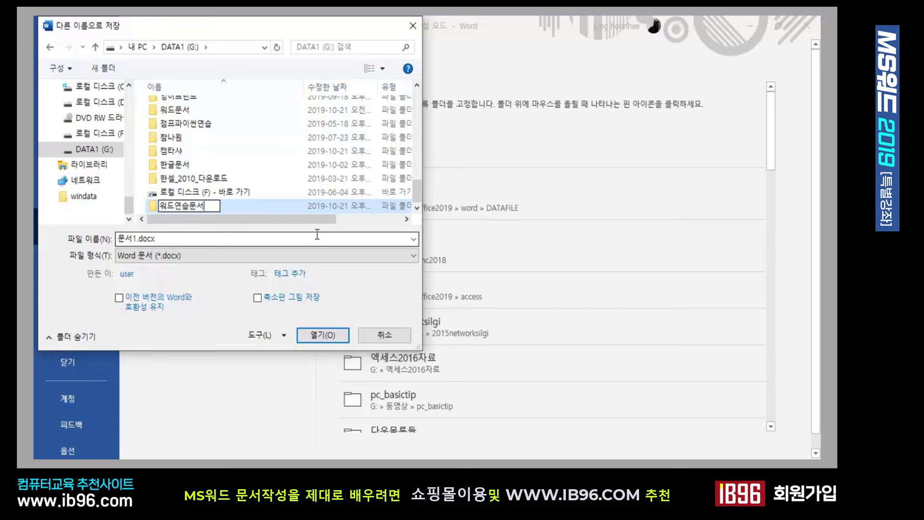
key(Return)
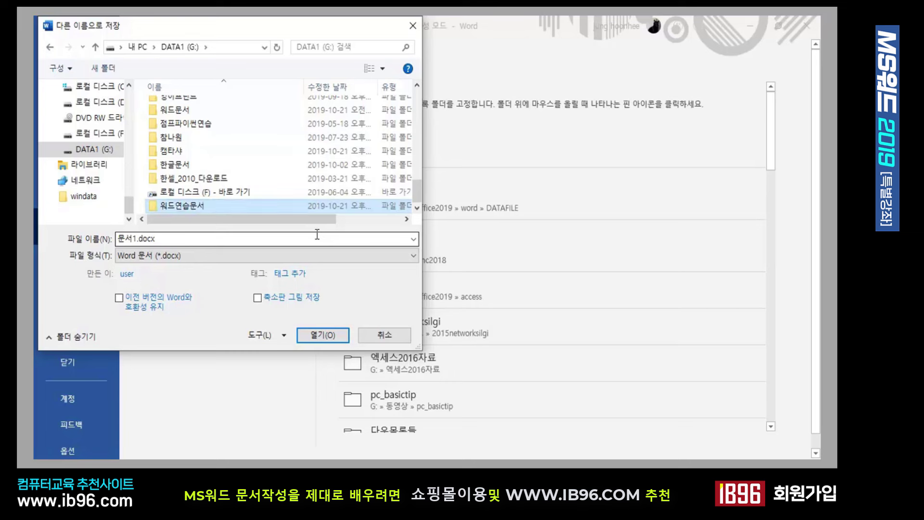
key(Return)
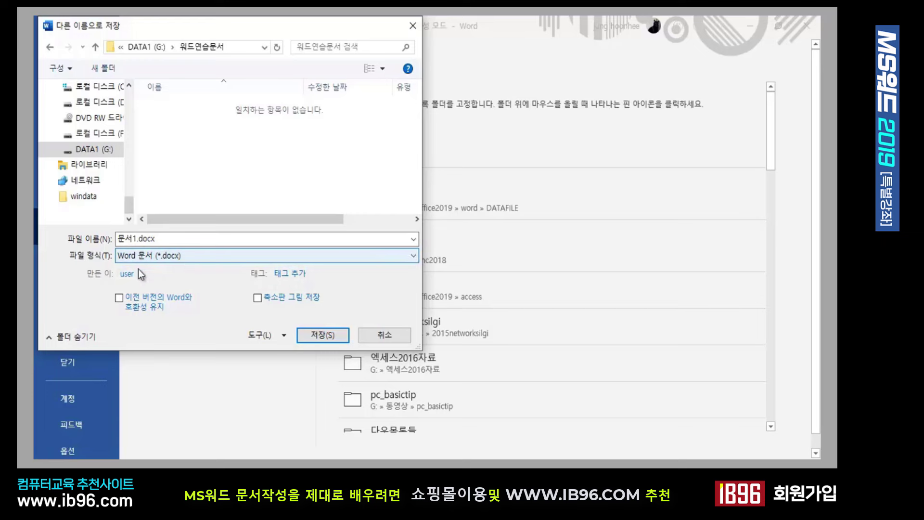
click(414, 256)
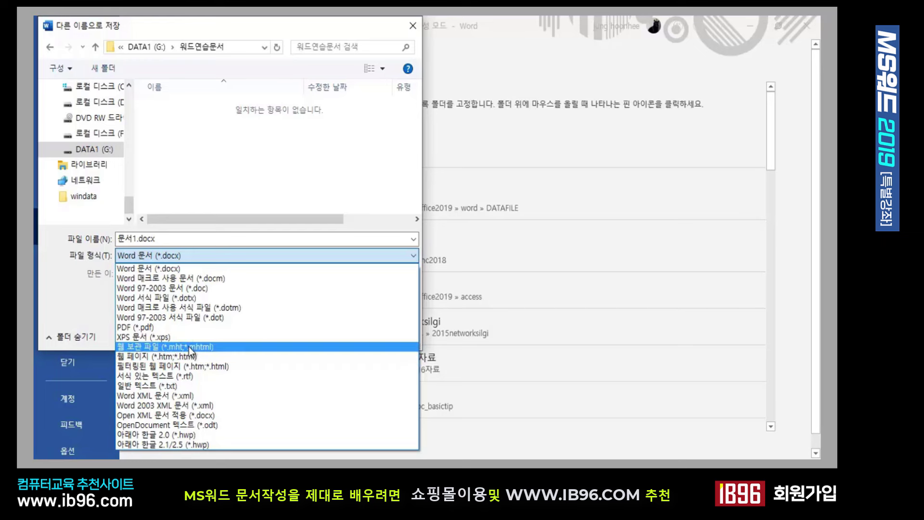
click(174, 258)
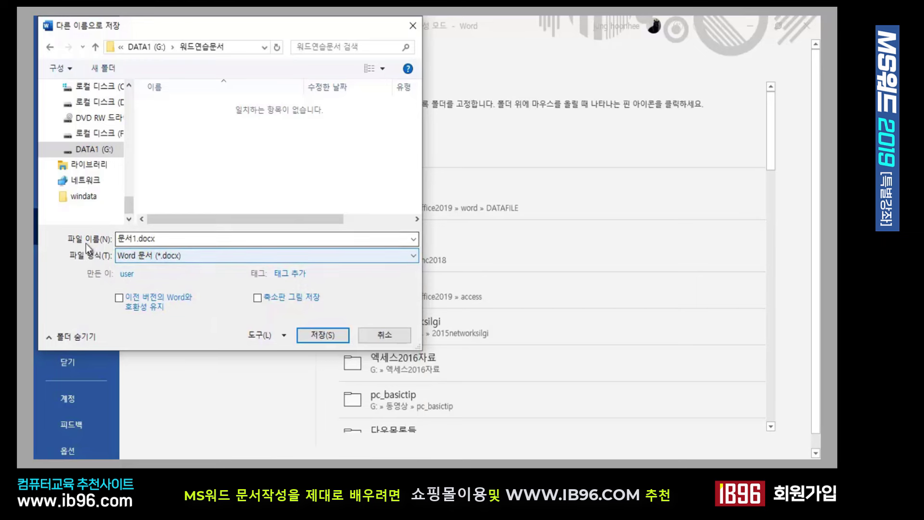
Step: Replace the file name with 2019가을바자회전단지
double_click(165, 242)
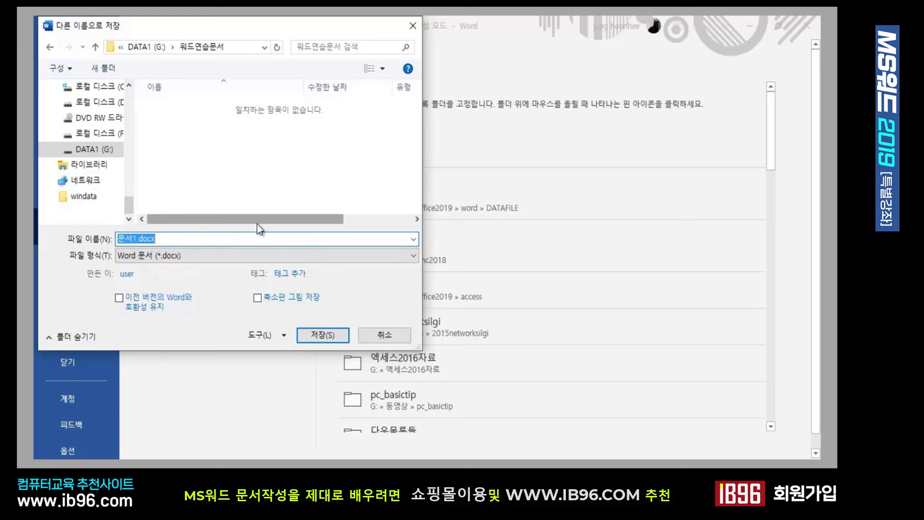
text(201)
text(9)
text(워드연)
key(BackSpace)
key(BackSpace)
key(BackSpace)
text(가름)
key(BackSpace)
text(을바자회)
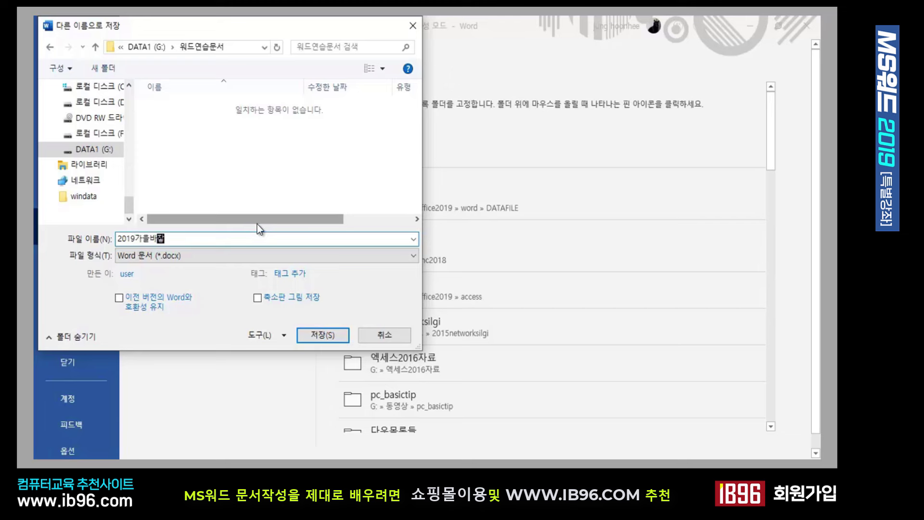
text(전단지)
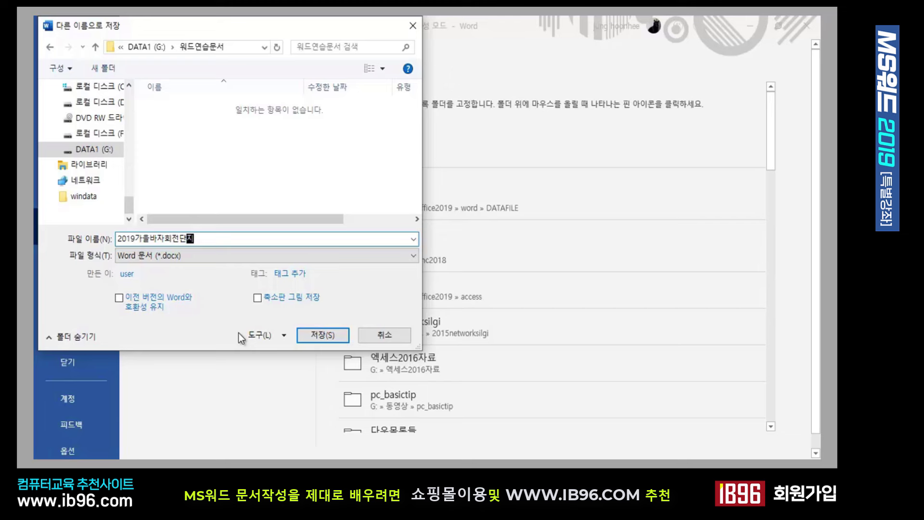
Step: Keep compatibility with previous Word versions, add an author name, and save the flyer
click(119, 298)
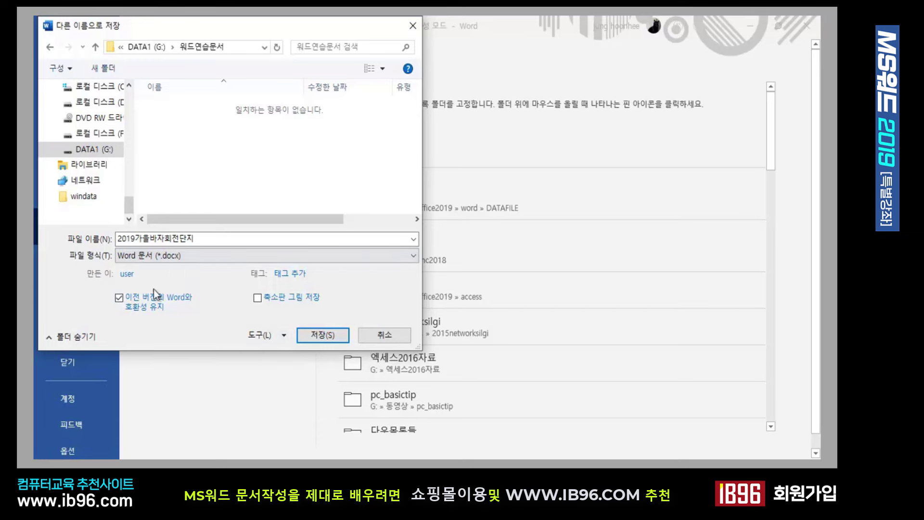
click(144, 273)
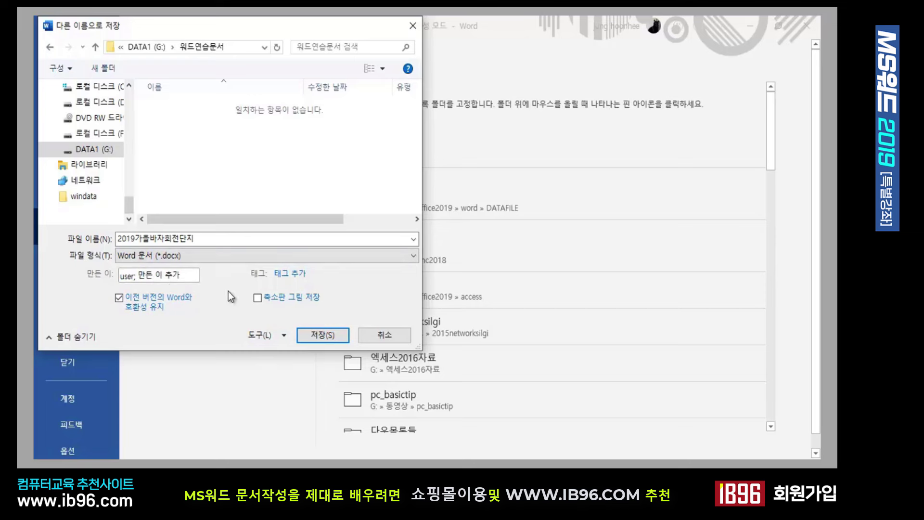
text(정훈희)
click(322, 336)
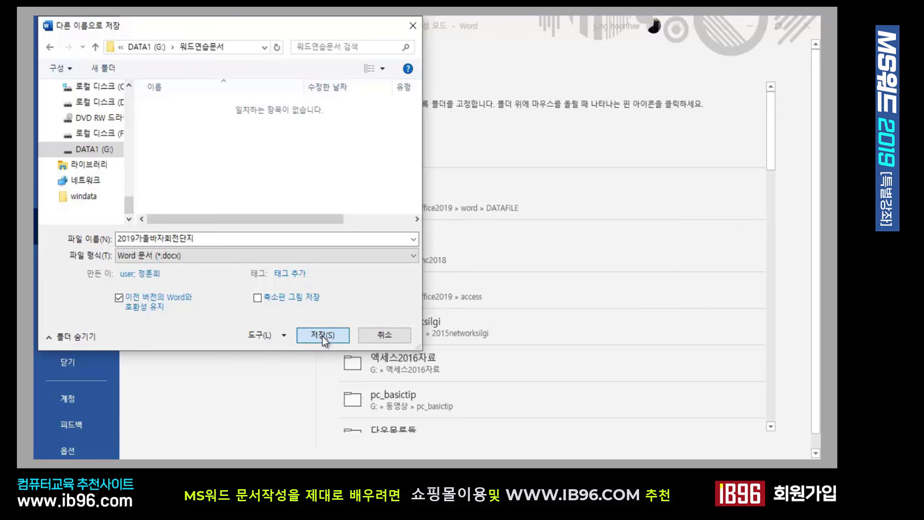
key(ctrl+s)
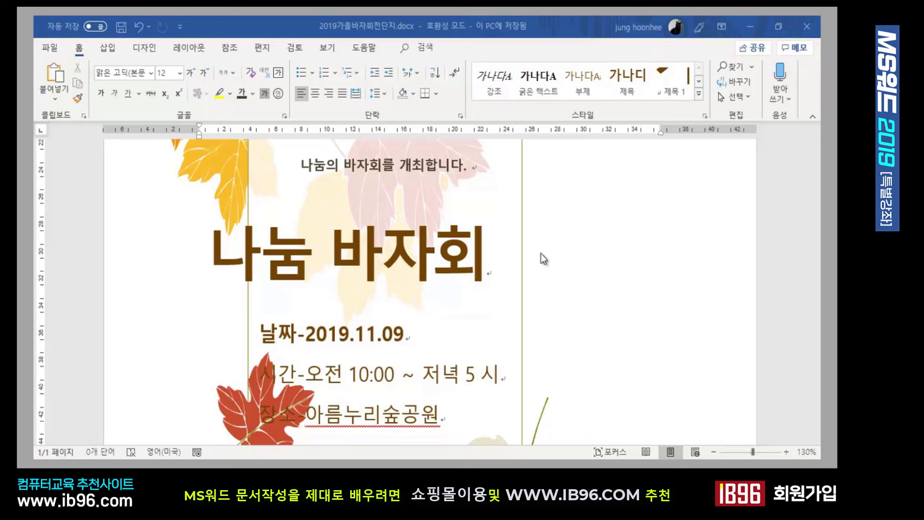
Step: Open the File backstage to confirm 2019가을바자회전단지.docx tops the recent documents list
click(56, 50)
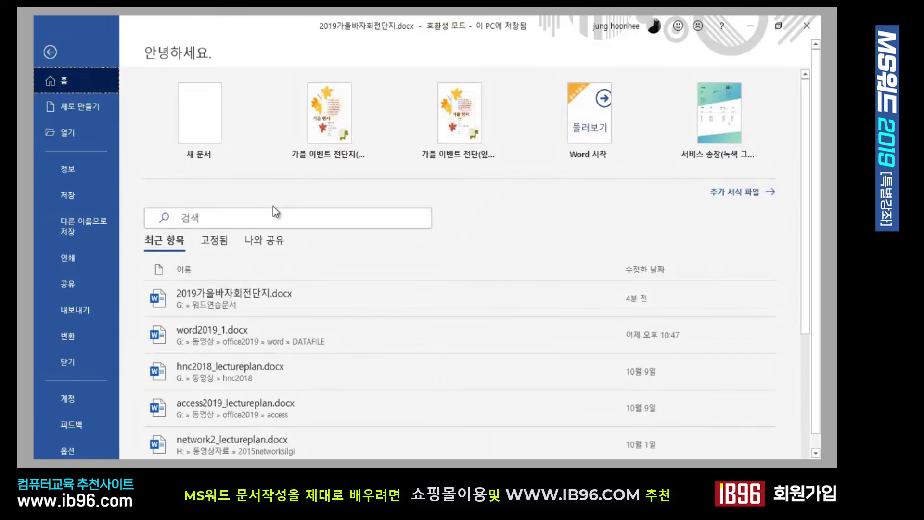
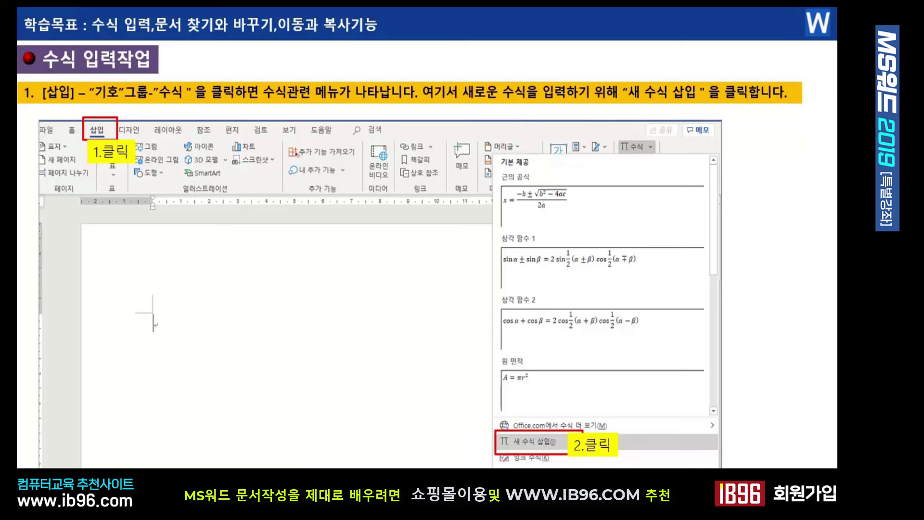
Step: Underline the insert-group instruction and circle 수식 in red ink, then show the taskbar
drag(46, 105, 129, 100)
mouse_move(193, 84)
mouse_down()
mouse_move(146, 88)
mouse_move(186, 100)
mouse_up()
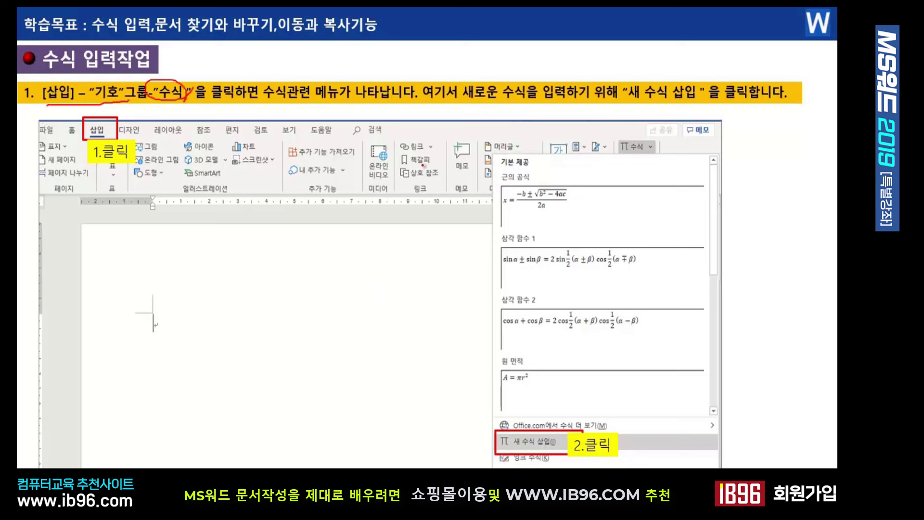
right_click(350, 233)
mouse_move(412, 331)
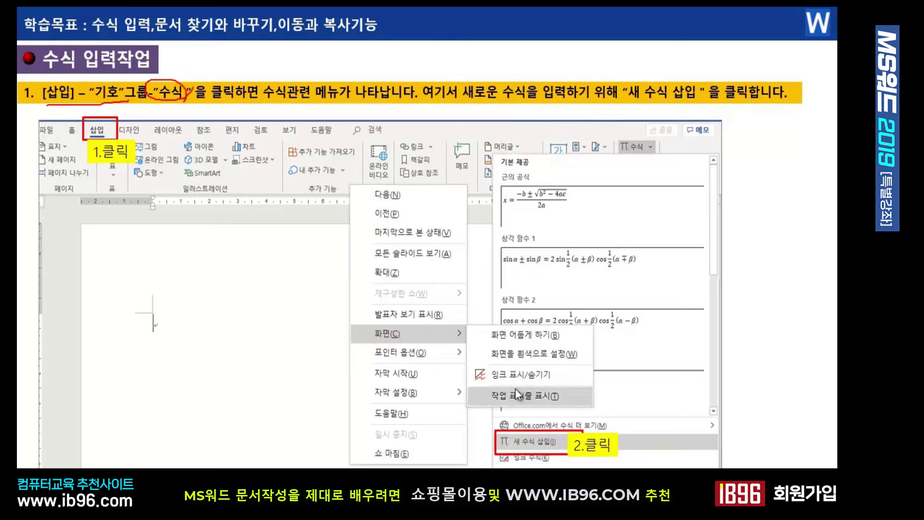
click(515, 388)
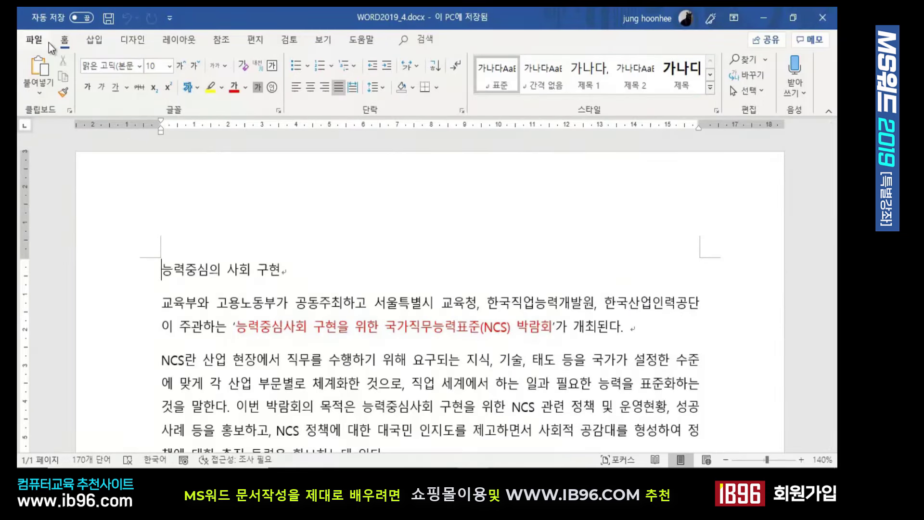
Step: Create a new blank Word document, 문서1, from the File menu's New page
click(33, 42)
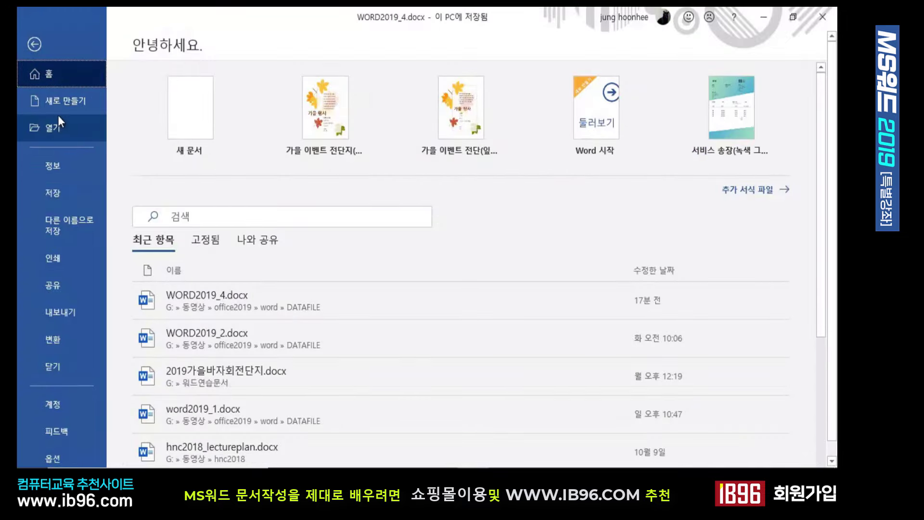
click(65, 102)
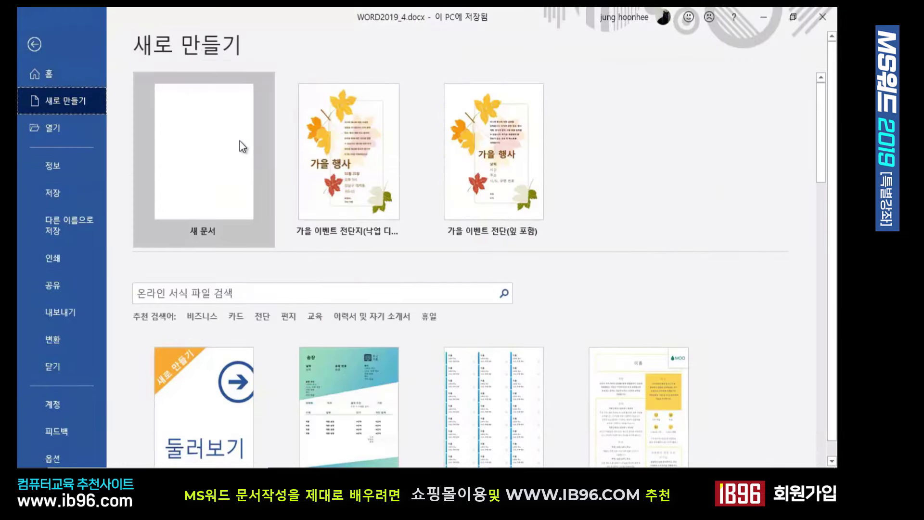
click(239, 141)
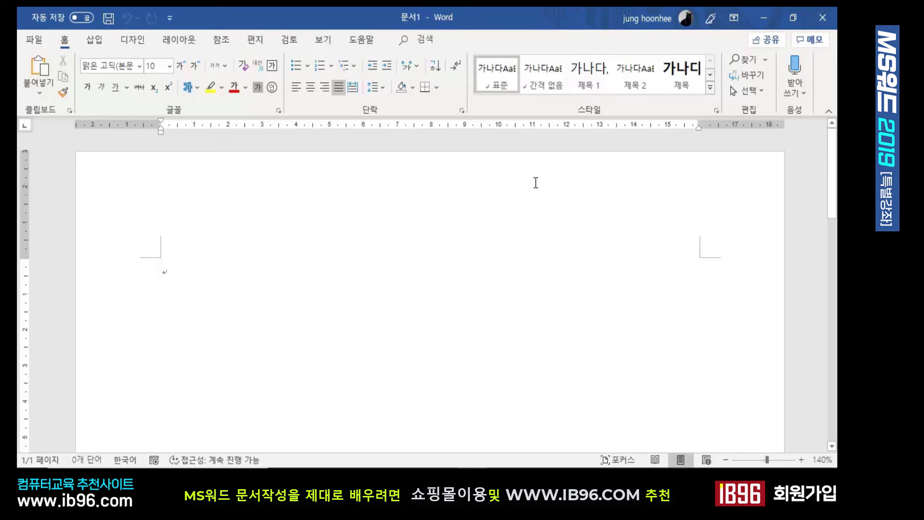
Step: Insert the built-in quadratic formula (근의 공식) equation and set it to inline display
click(91, 42)
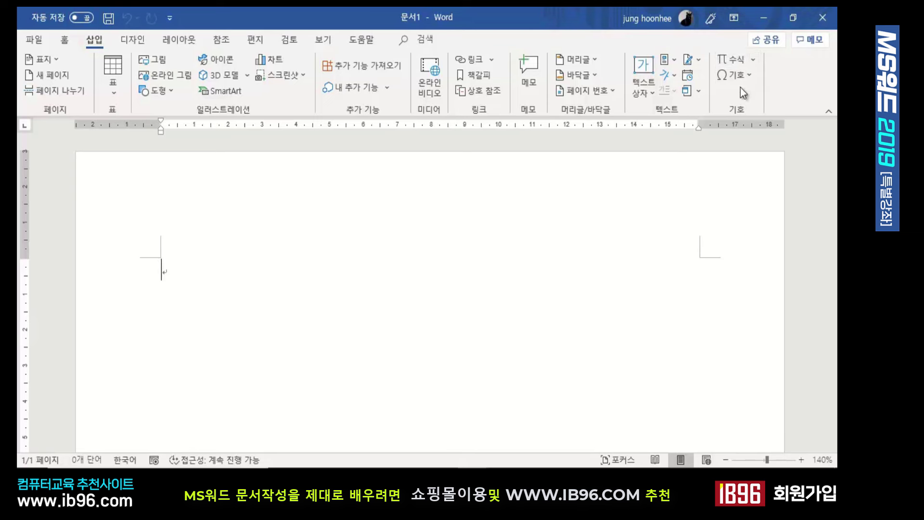
click(753, 60)
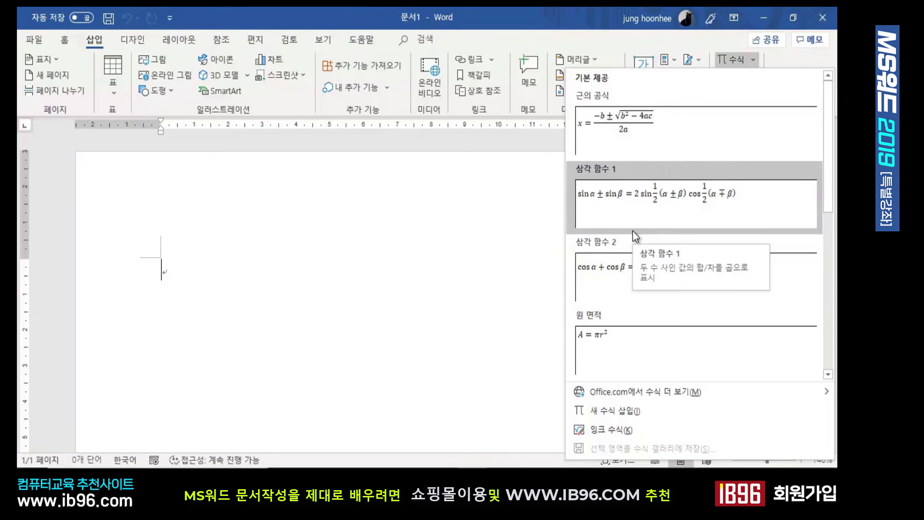
click(621, 122)
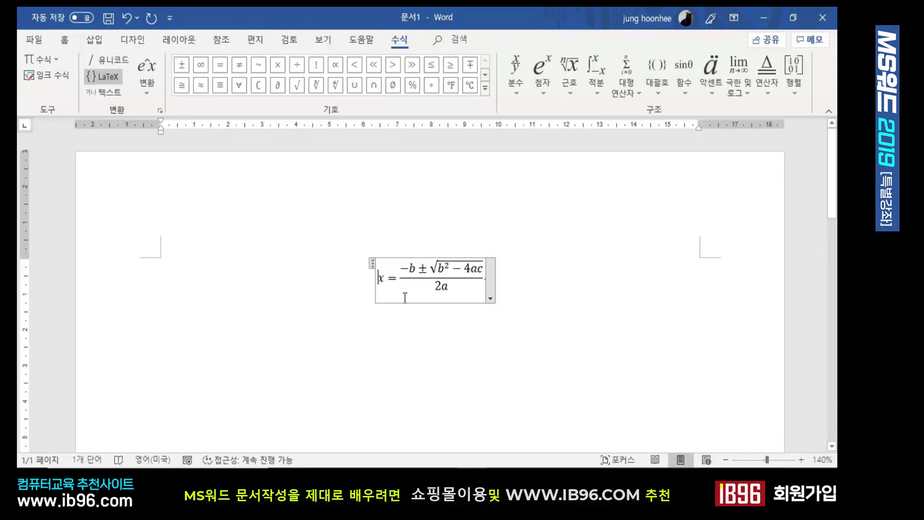
click(491, 299)
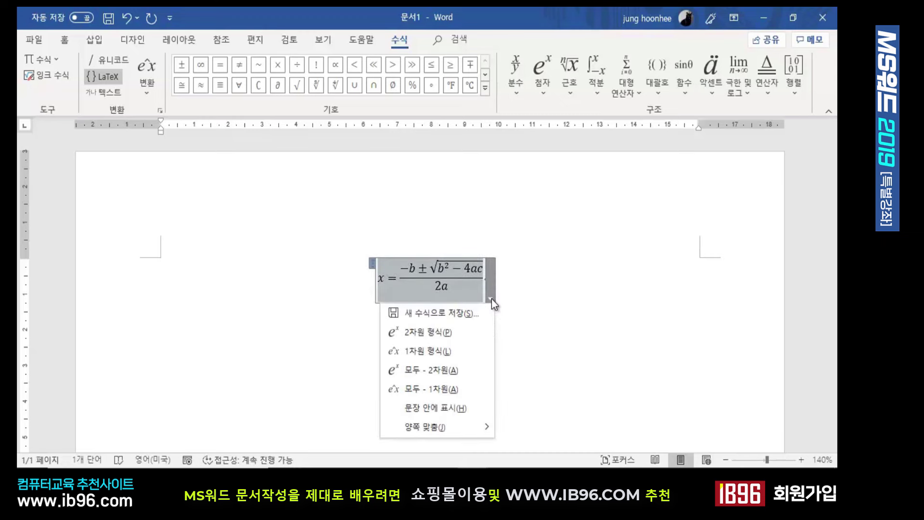
click(441, 407)
Step: Start a new paragraph below the quadratic formula and insert an empty new equation
click(253, 383)
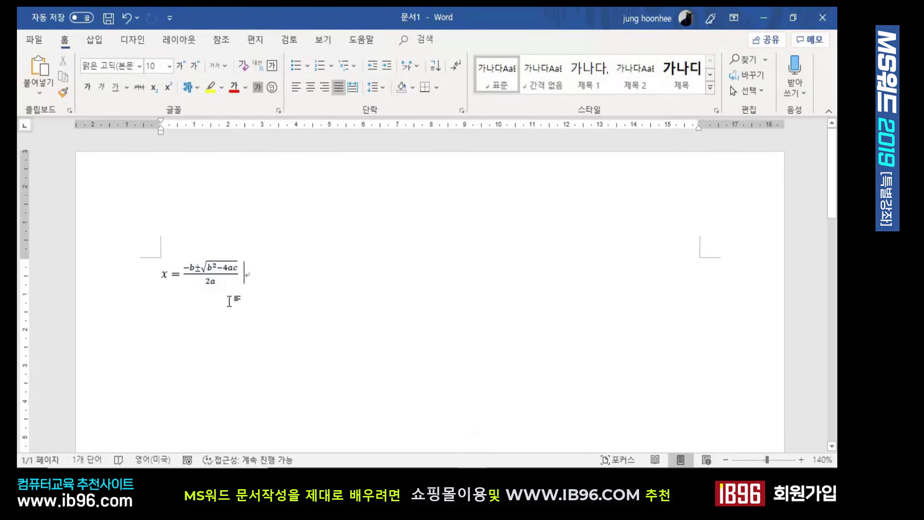
key(Return)
click(100, 41)
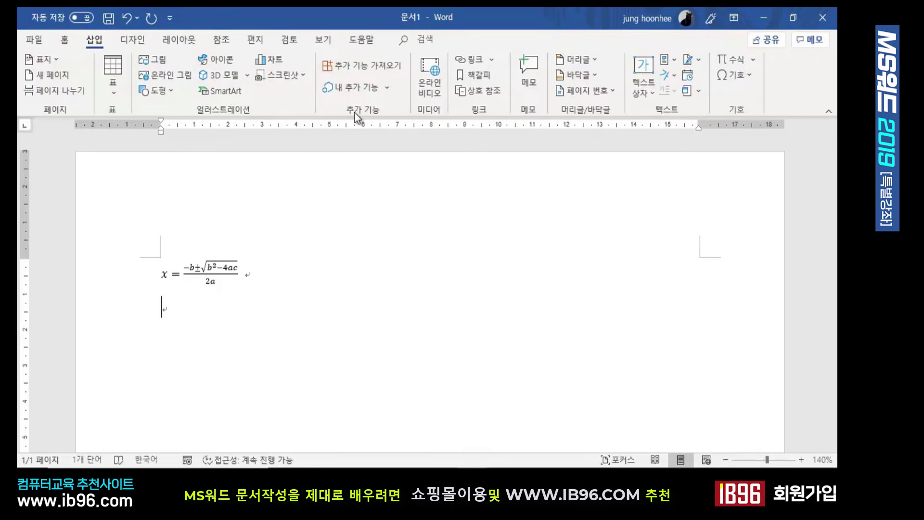
click(754, 61)
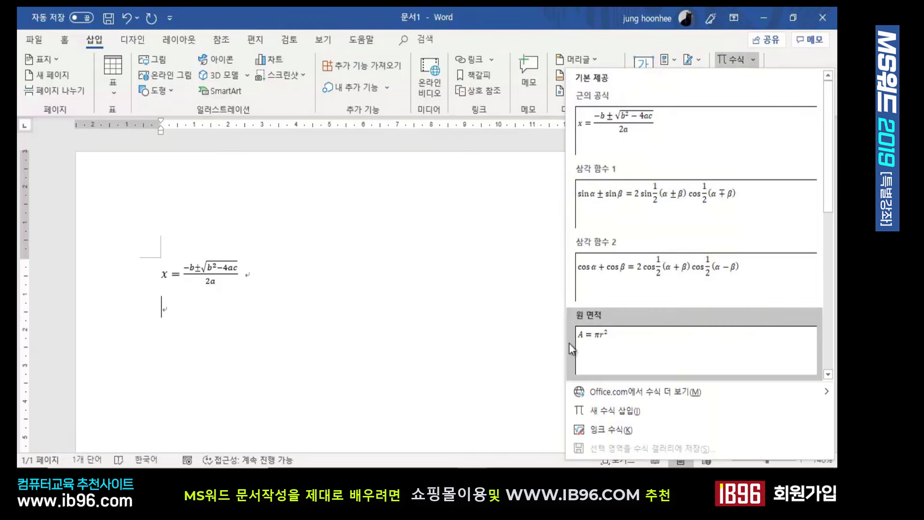
click(620, 412)
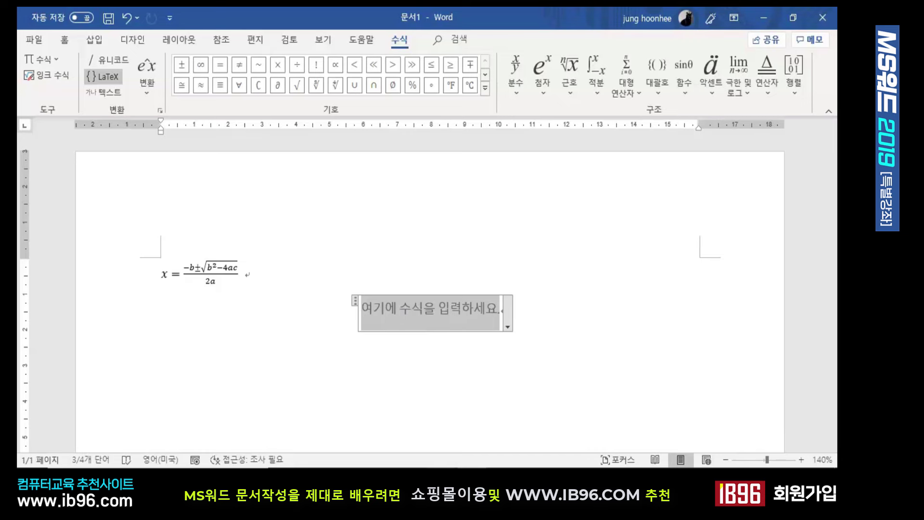
Step: On the slide, handwrite the overlined AB and the equals sign in red ink
click(511, 438)
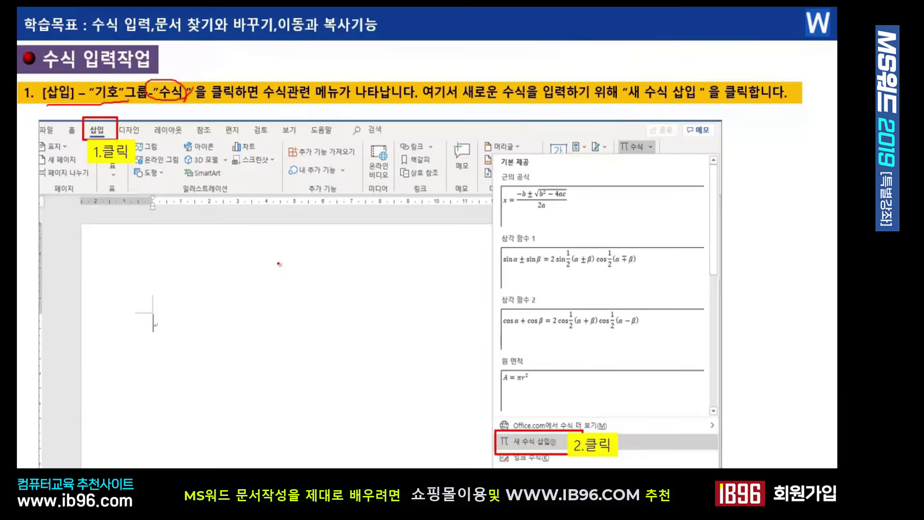
mouse_move(152, 272)
mouse_down()
mouse_move(215, 272)
mouse_move(163, 332)
mouse_up()
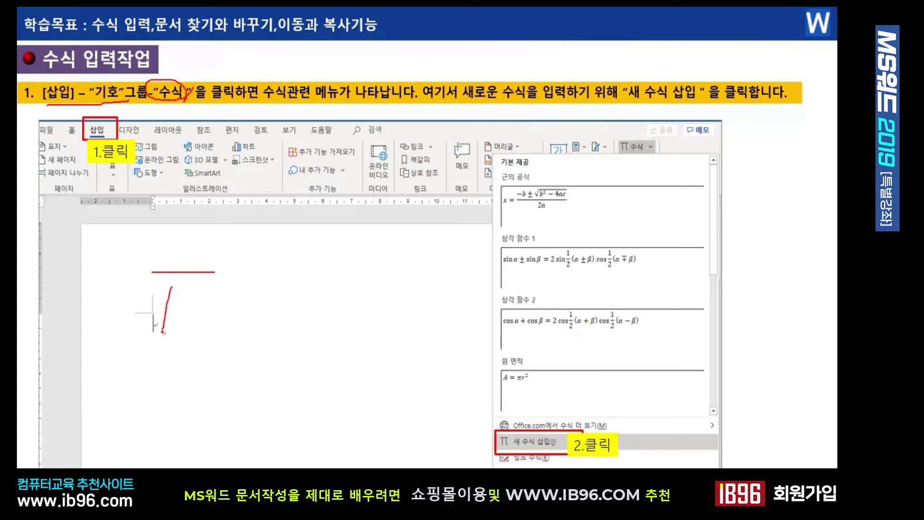
mouse_move(172, 287)
mouse_down()
mouse_move(176, 340)
mouse_move(177, 312)
mouse_move(182, 322)
mouse_move(194, 307)
mouse_move(199, 330)
mouse_move(183, 330)
mouse_up()
click(183, 329)
mouse_move(234, 295)
mouse_down()
mouse_move(299, 320)
mouse_move(505, 234)
mouse_up()
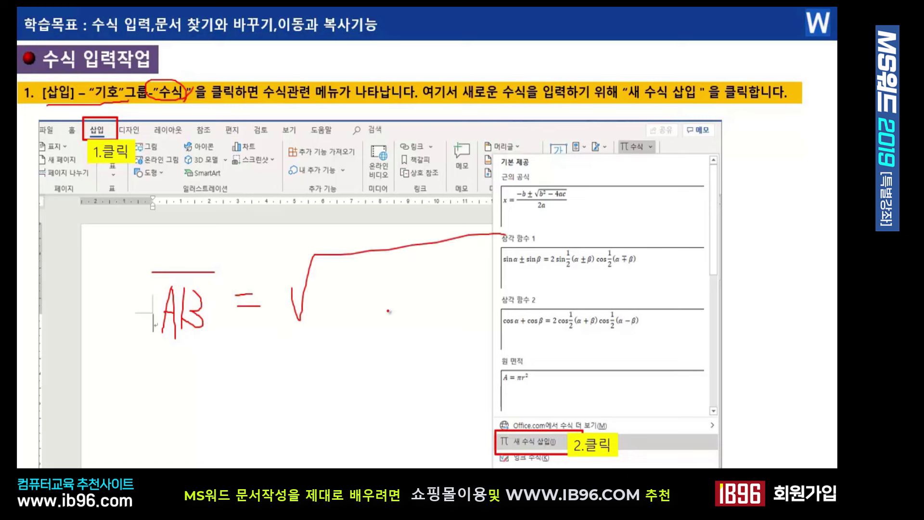
Step: Handwrite √((x₂−x₁)²+(y₂−y₁)²) after the equals sign in red ink
drag(331, 287, 330, 321)
mouse_move(356, 293)
mouse_down()
mouse_move(344, 314)
mouse_move(381, 314)
mouse_move(401, 298)
mouse_move(439, 316)
mouse_up()
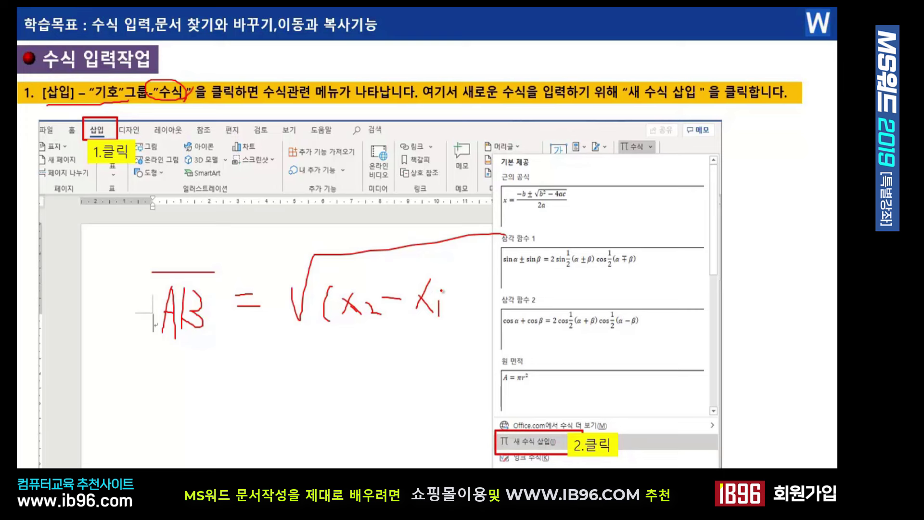
mouse_move(452, 272)
mouse_down()
mouse_move(457, 319)
mouse_move(467, 264)
mouse_move(474, 278)
mouse_move(507, 290)
mouse_move(492, 307)
mouse_up()
mouse_move(528, 268)
mouse_down()
mouse_move(514, 317)
mouse_move(537, 292)
mouse_move(530, 318)
mouse_up()
drag(539, 301, 546, 308)
mouse_move(556, 291)
mouse_down()
mouse_move(591, 287)
mouse_move(579, 312)
mouse_move(597, 291)
mouse_move(597, 303)
mouse_up()
drag(603, 265, 602, 310)
mouse_move(615, 256)
mouse_down()
mouse_move(612, 270)
mouse_move(629, 266)
mouse_up()
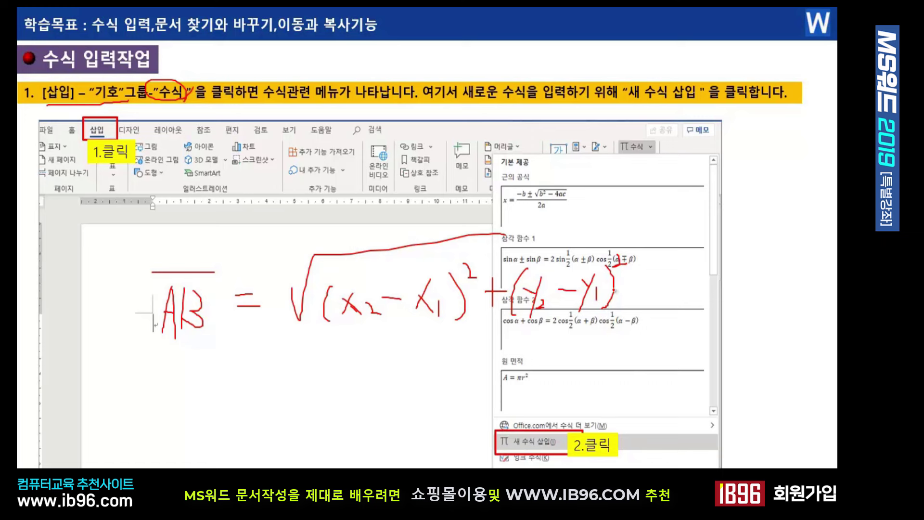
Step: Leave the slide show menu and return to Word's empty equation
right_click(421, 184)
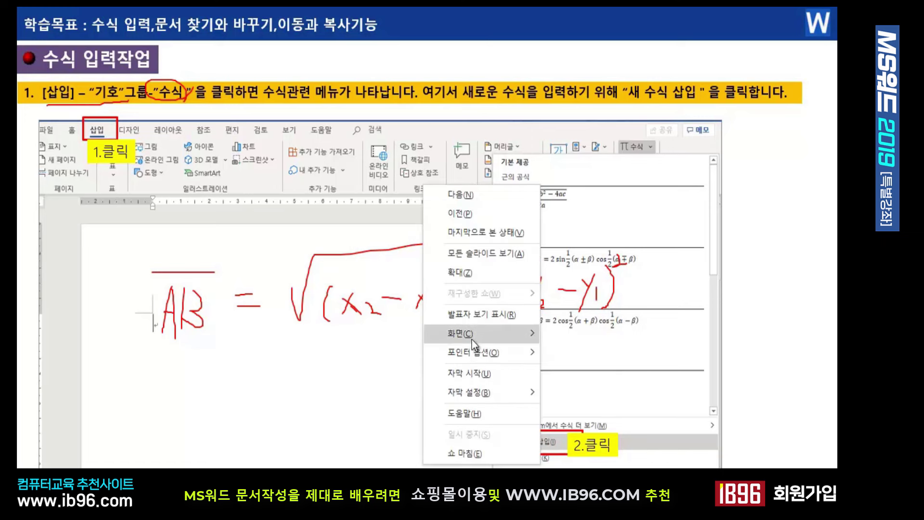
key(Escape)
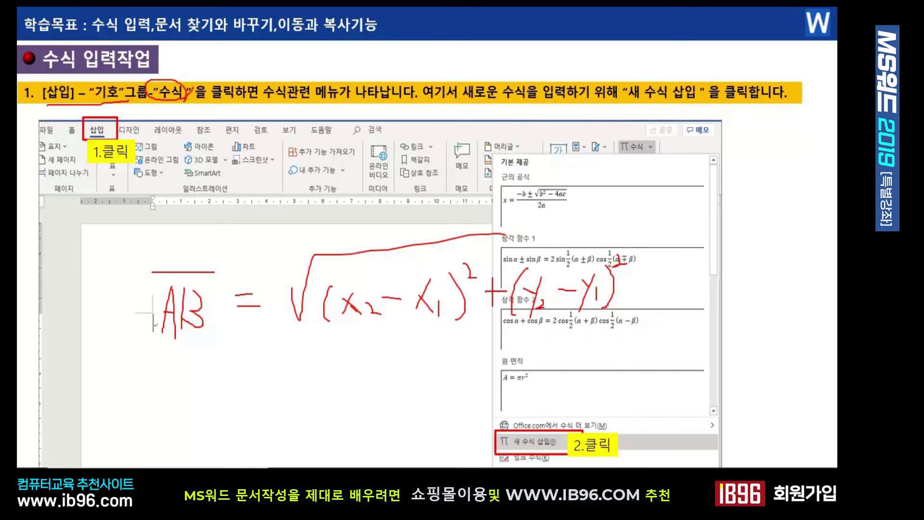
click(526, 439)
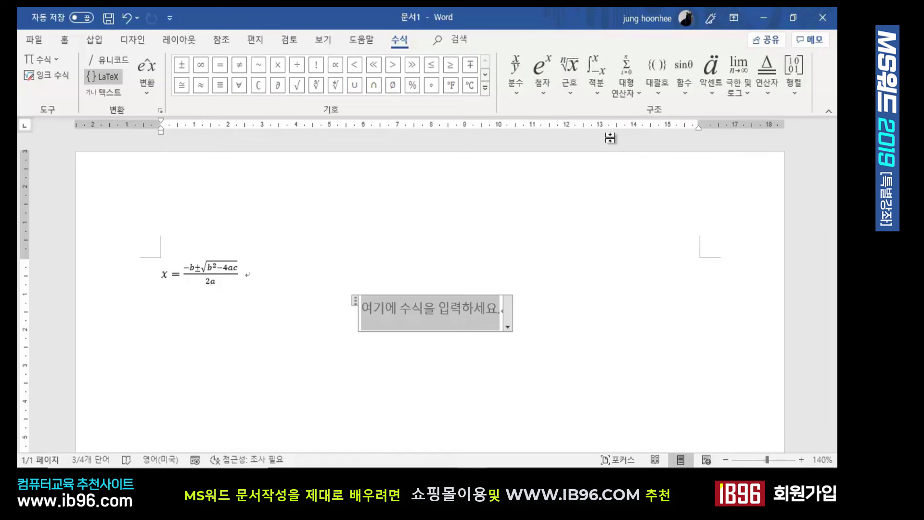
Step: Add a bar accent, type AB under it, and append an equals sign
click(713, 94)
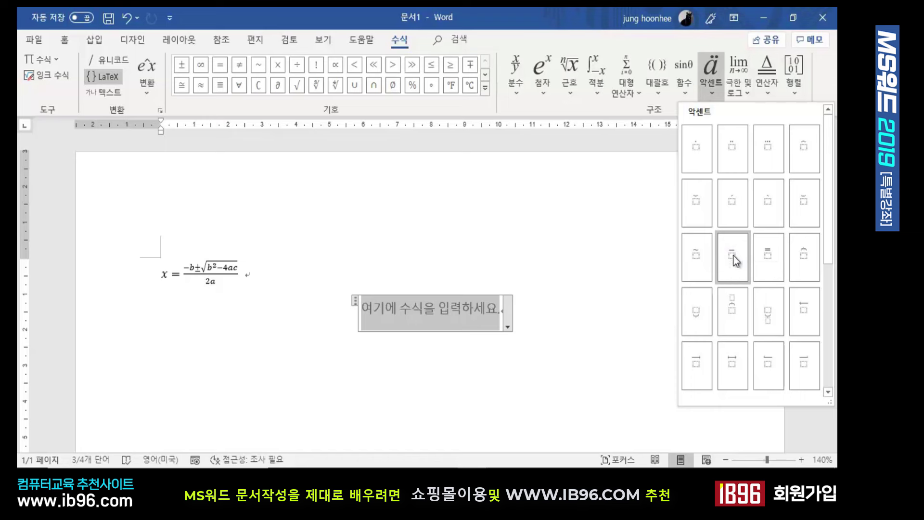
click(733, 255)
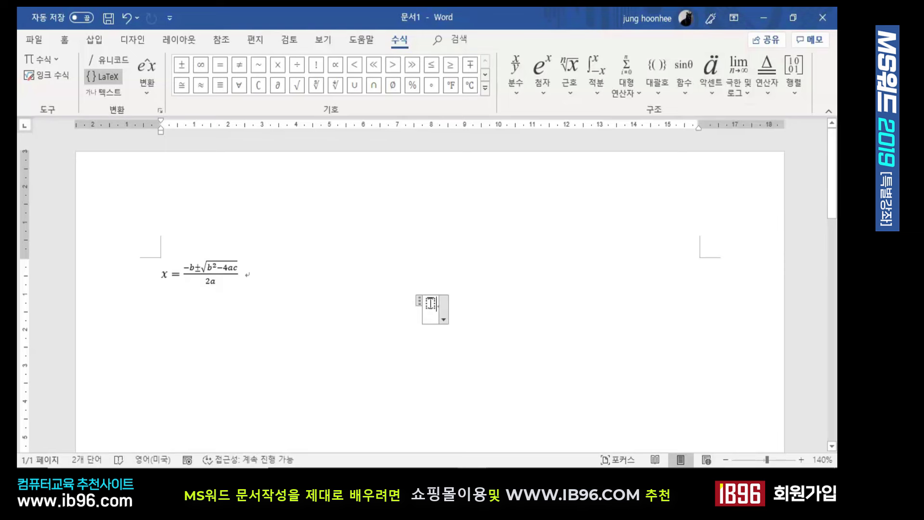
click(430, 303)
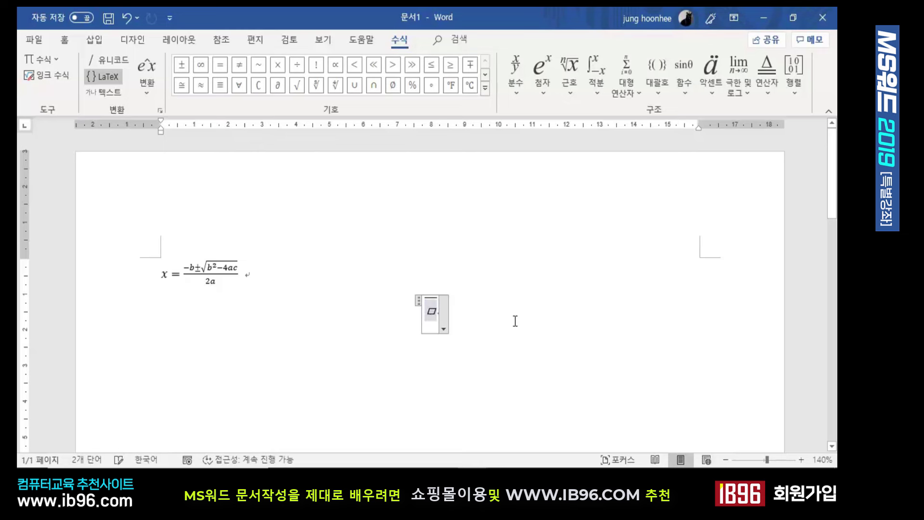
key(ctrl+z)
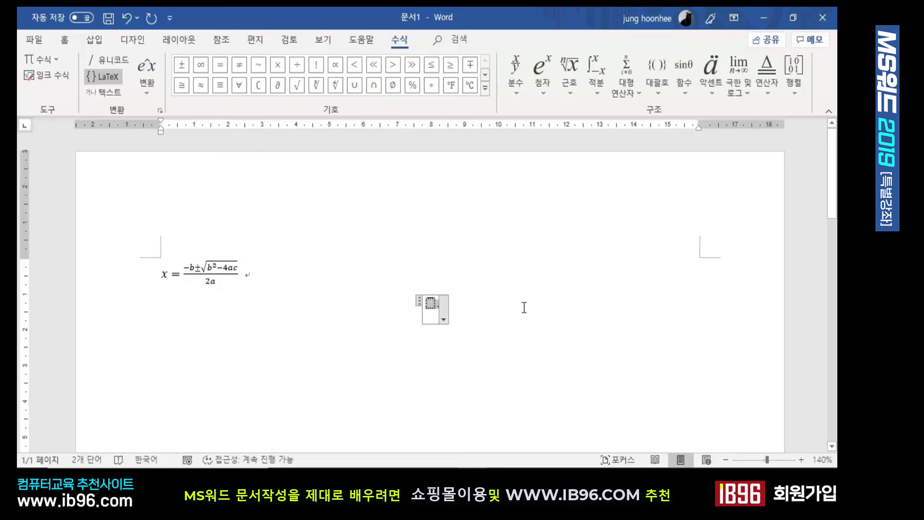
text(AB)
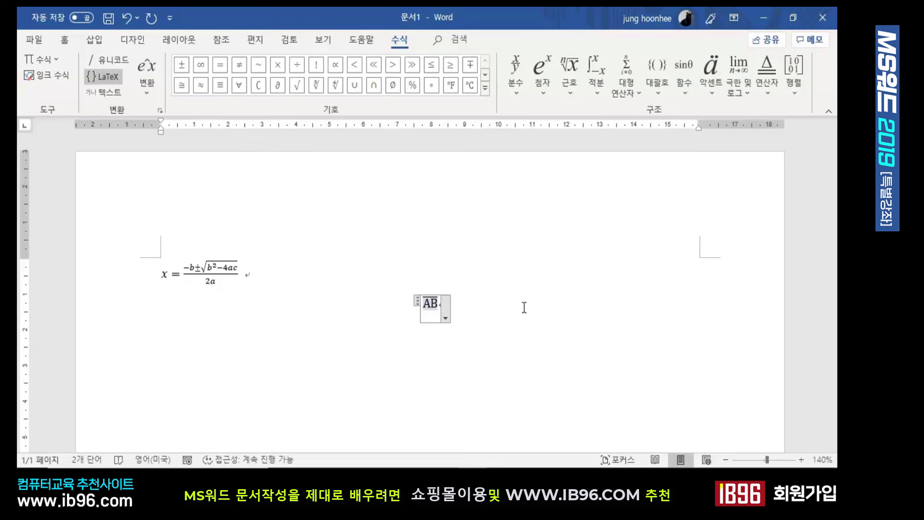
key(Right)
text(=)
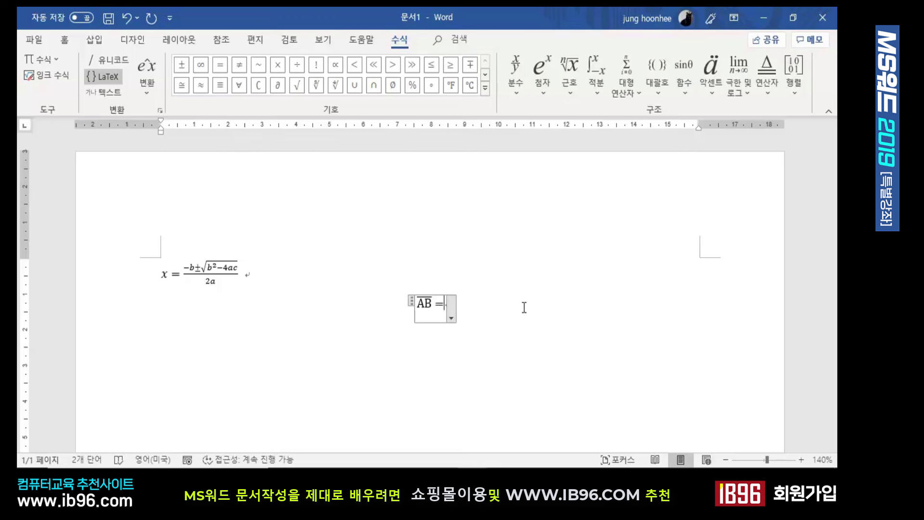
Step: Insert a square root after the equals sign and type an opening bracket inside
click(571, 90)
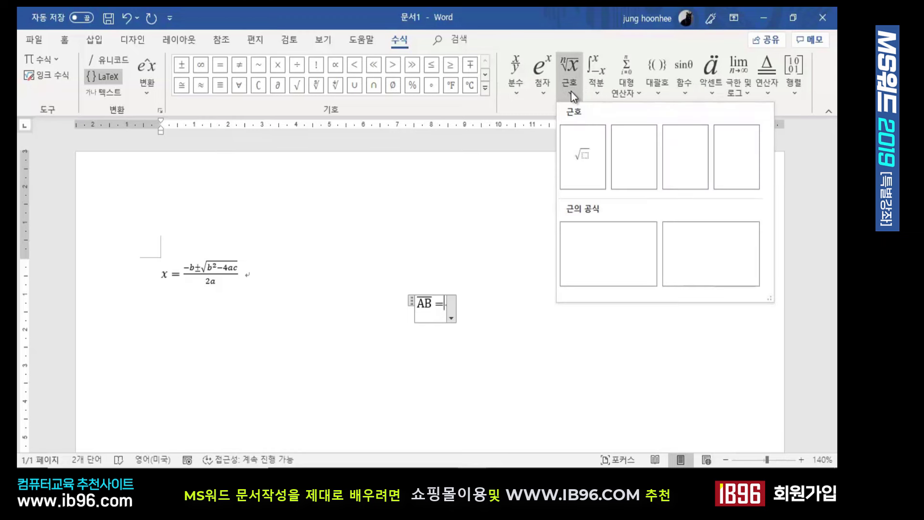
click(584, 158)
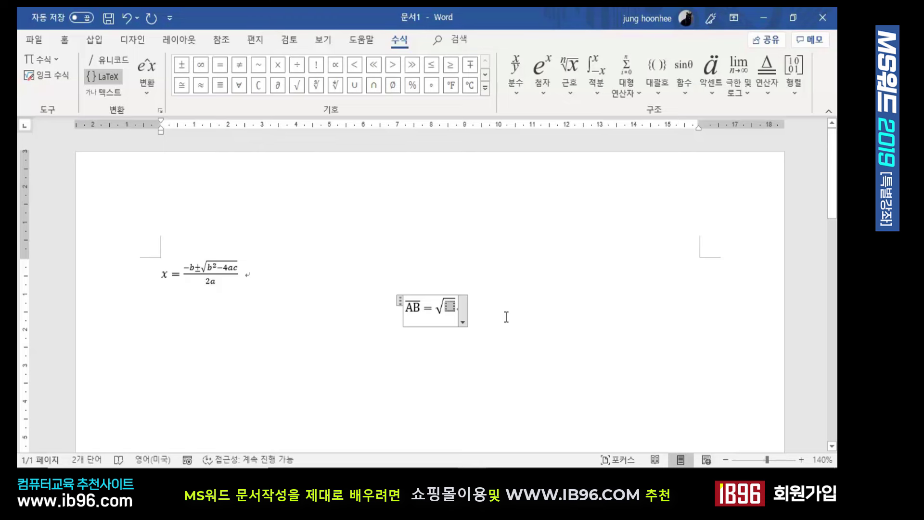
text(()
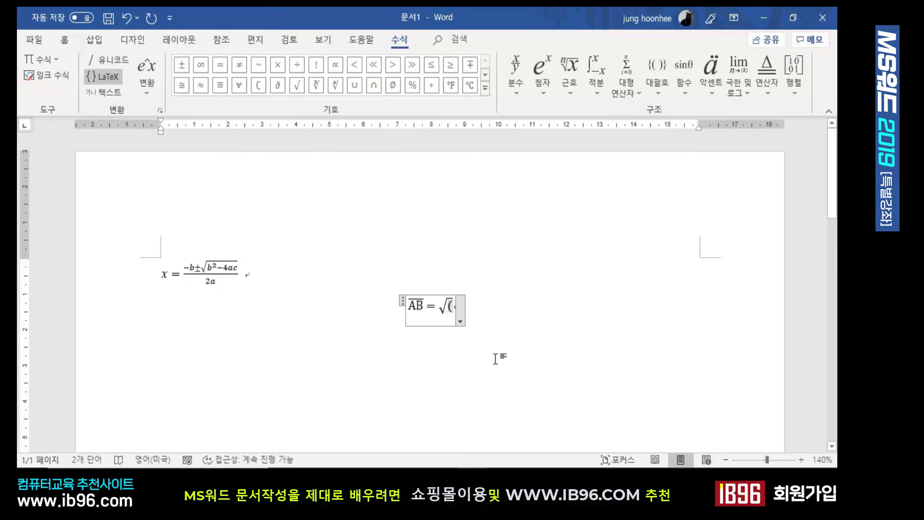
Step: Add a superscript template with '(' in its base, then switch to the slide show
click(545, 90)
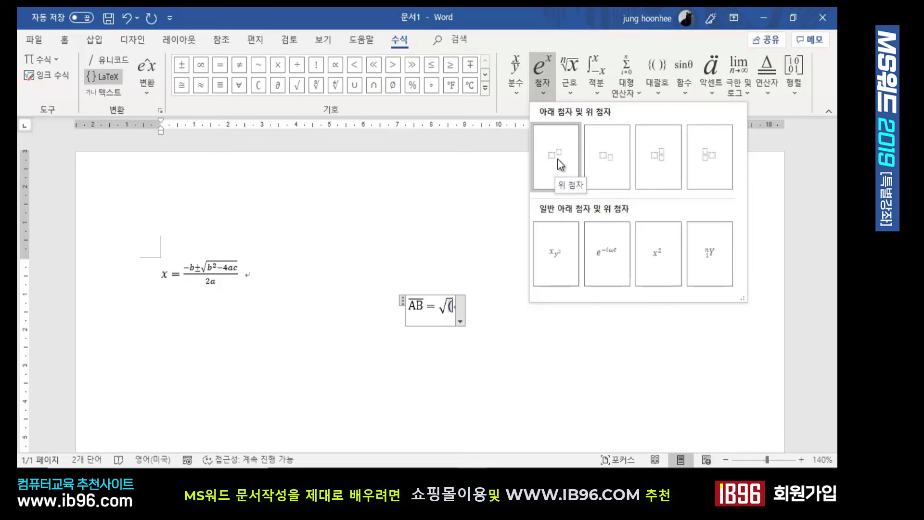
click(559, 164)
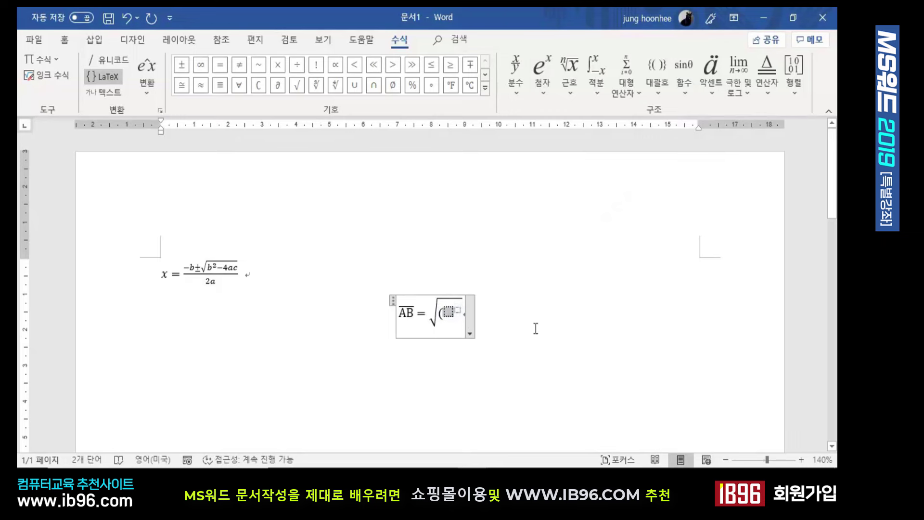
text(()
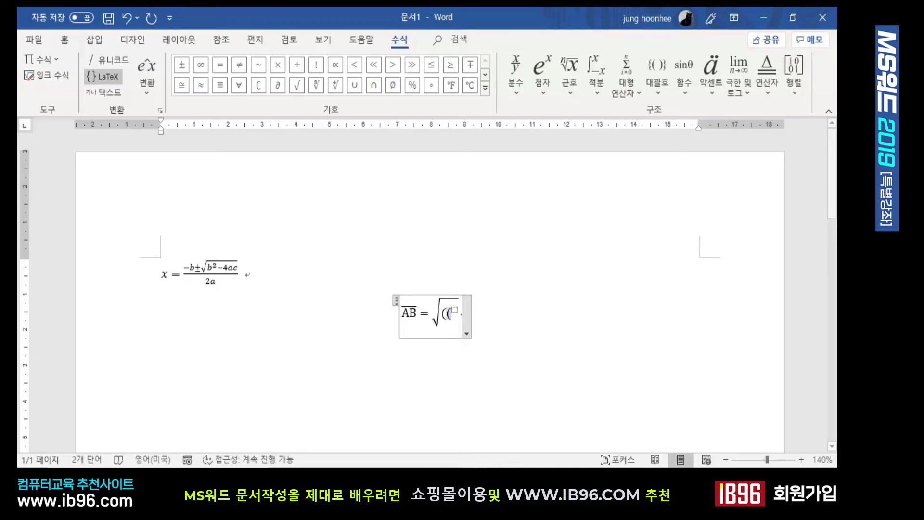
click(495, 442)
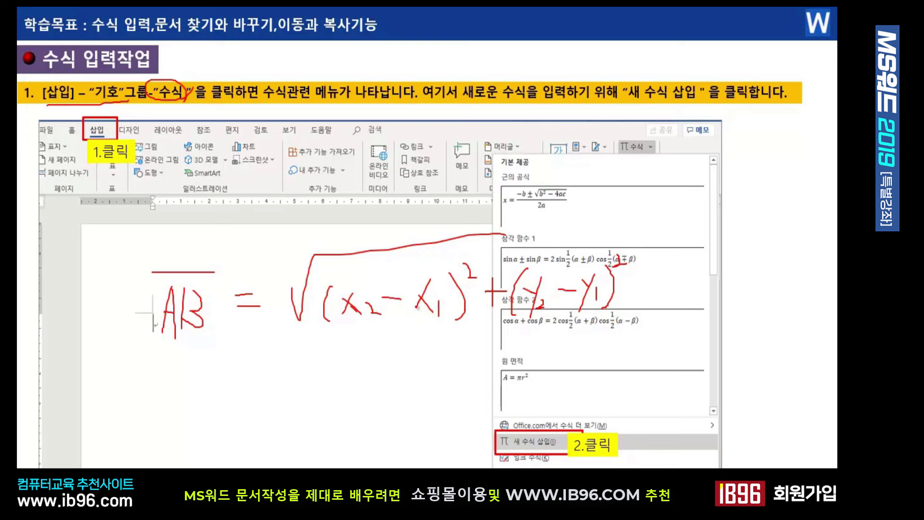
Step: Bracket the (x₂−x₁) term and circle x₂ and x₁ in red, then show the taskbar
mouse_move(322, 329)
mouse_down()
mouse_move(455, 328)
mouse_move(471, 274)
mouse_move(461, 253)
mouse_move(339, 255)
mouse_move(325, 329)
mouse_up()
mouse_move(380, 311)
mouse_down()
mouse_move(343, 314)
mouse_move(373, 322)
mouse_up()
mouse_move(430, 310)
mouse_down()
mouse_move(424, 319)
mouse_move(436, 322)
mouse_up()
right_click(556, 184)
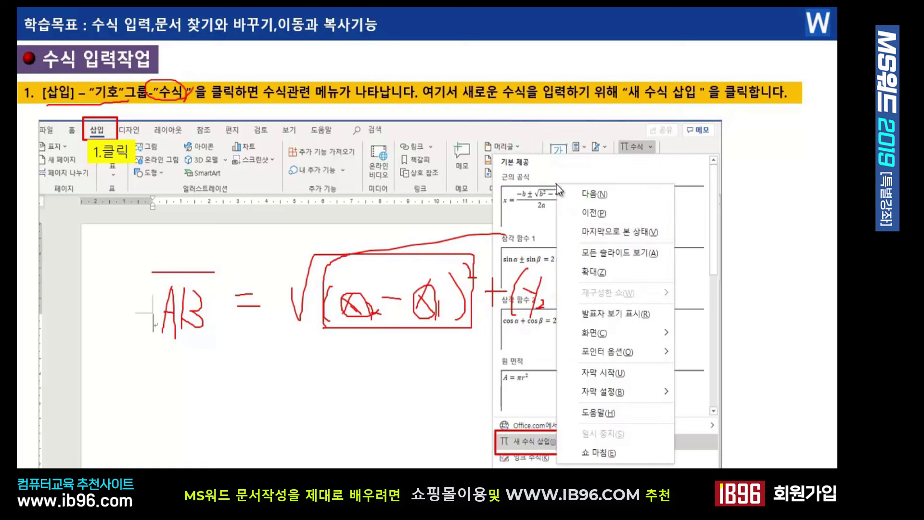
mouse_move(621, 332)
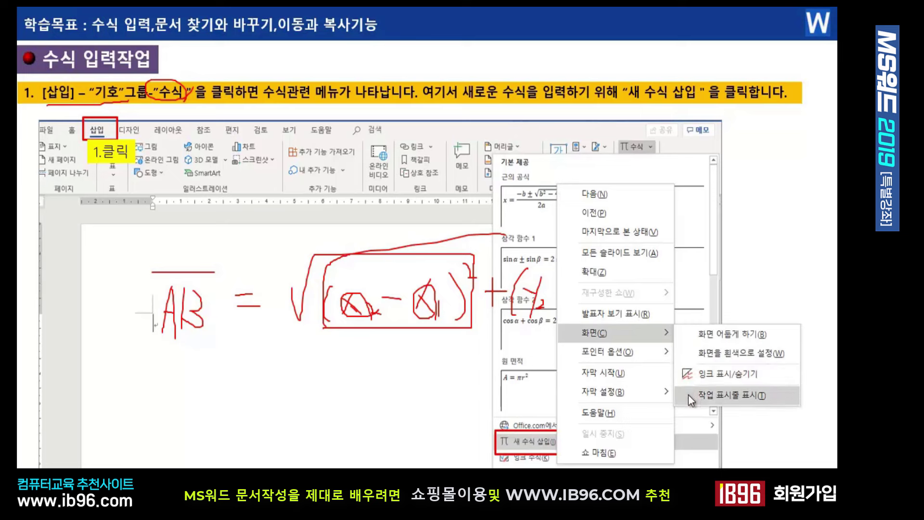
click(688, 395)
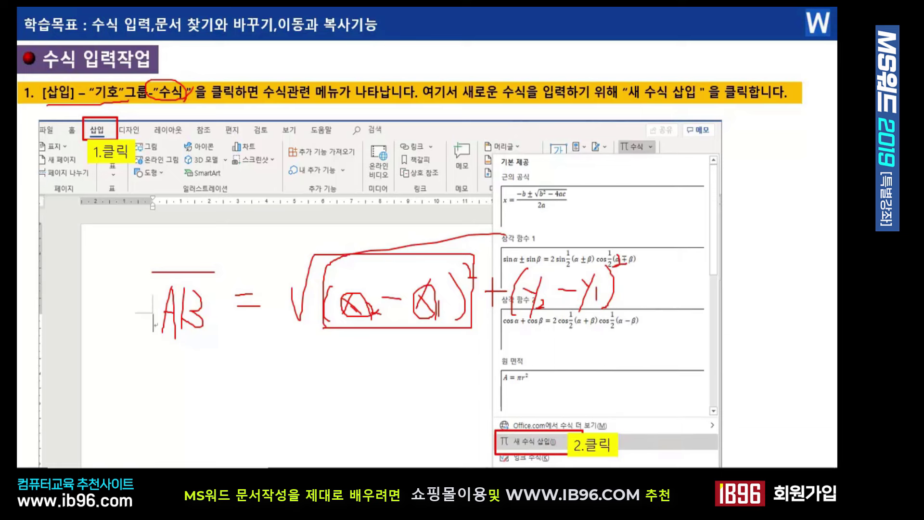
Step: Back in Word, insert a subscript template and type X₂ followed by a minus
click(495, 431)
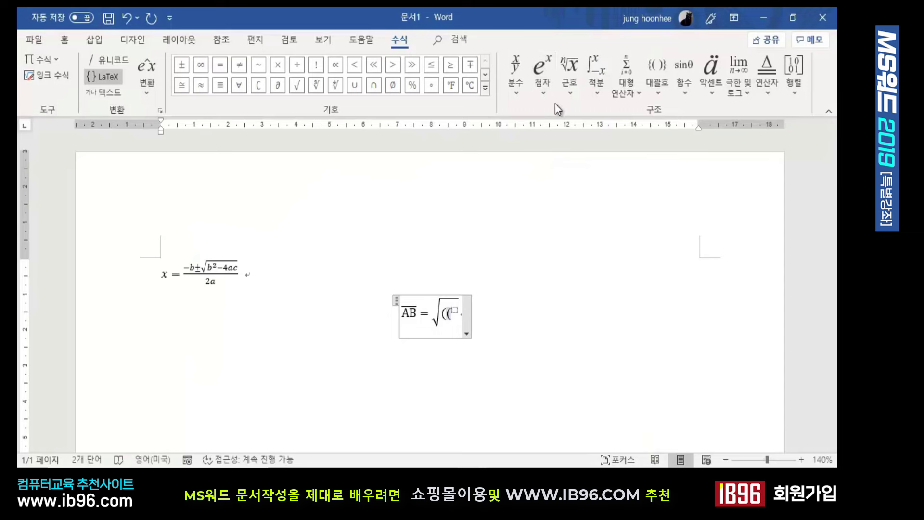
click(542, 89)
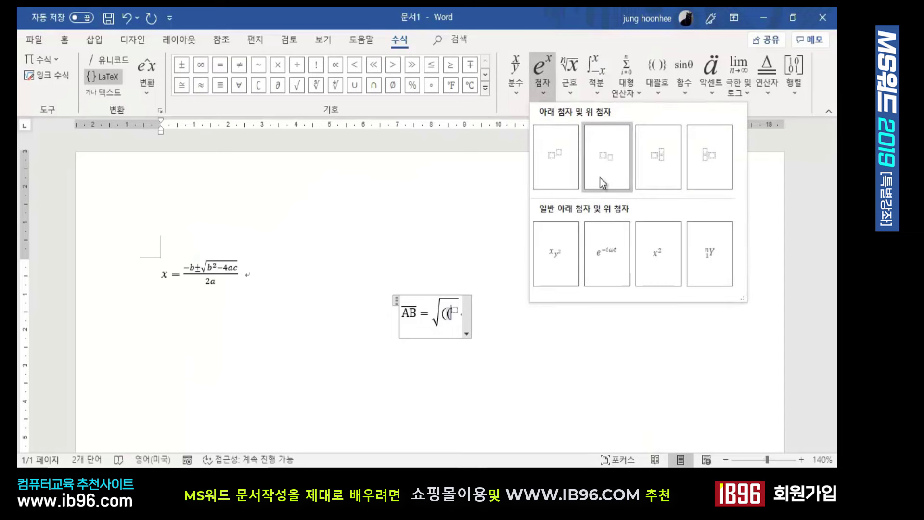
click(605, 155)
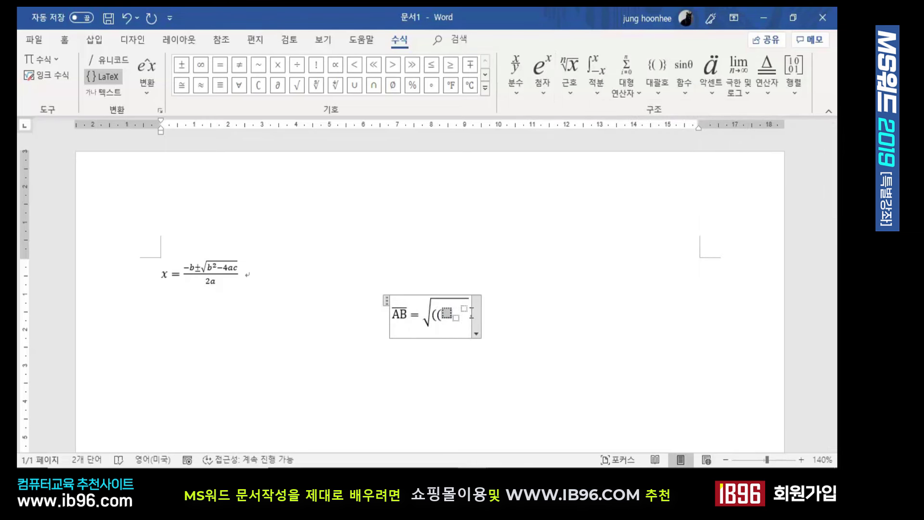
text(X)
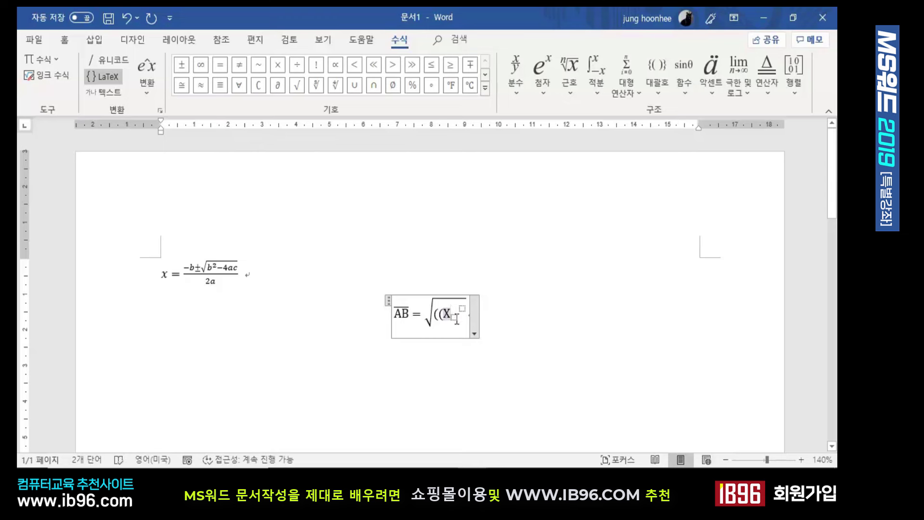
key(Right)
text(2)
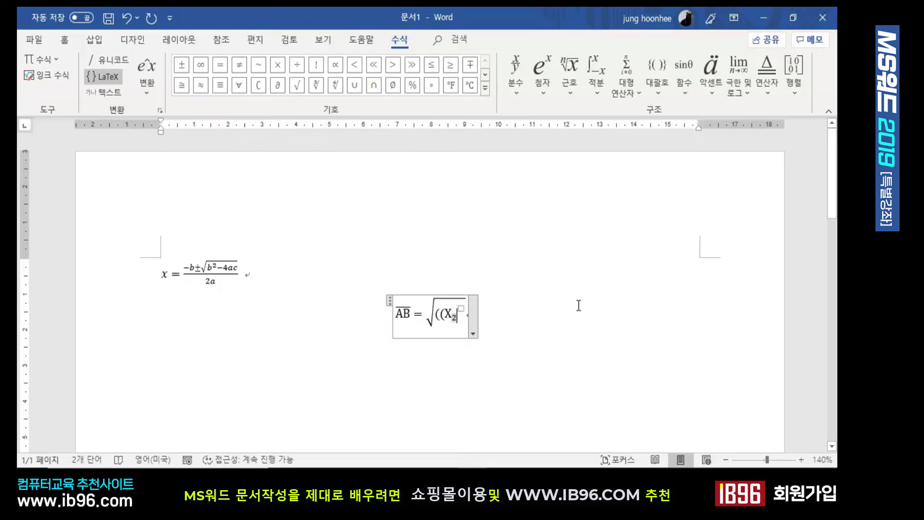
key(Right)
text(-)
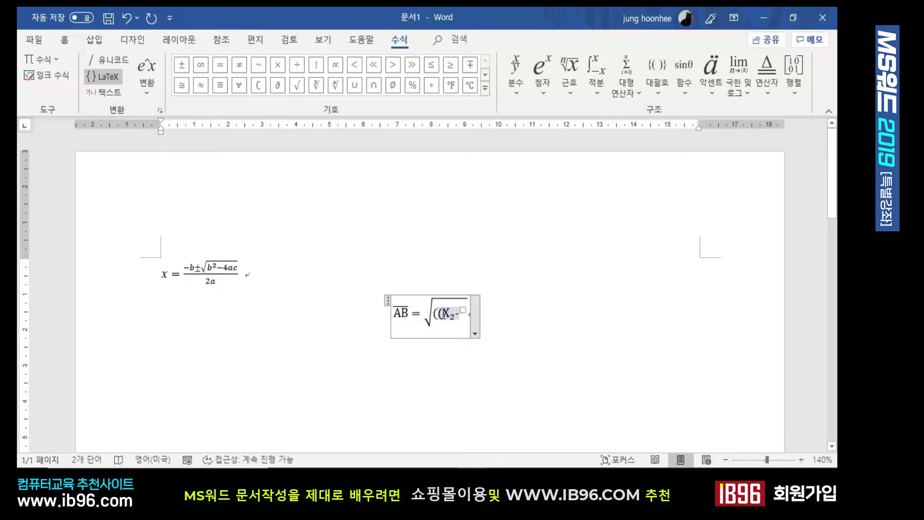
Step: Paste a copy of X₂ after the minus, change its subscript to 1, and add )^2
drag(443, 313, 455, 318)
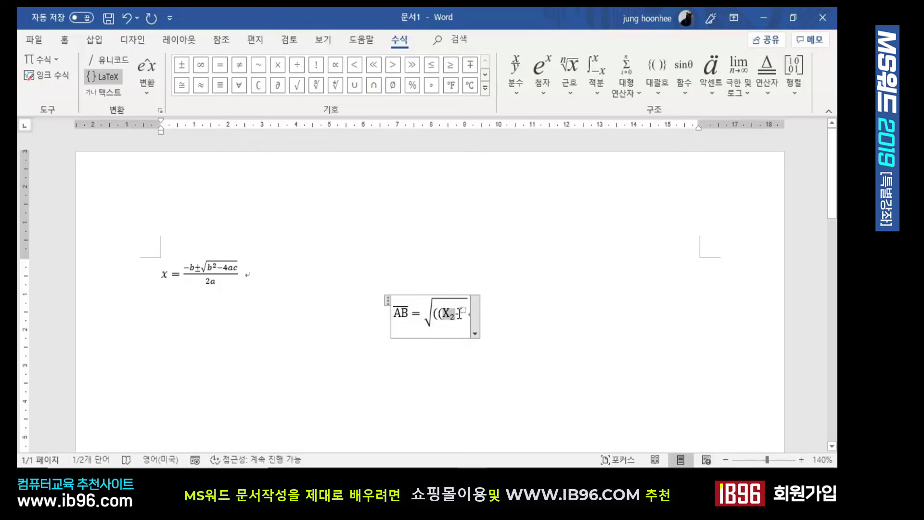
text(-)
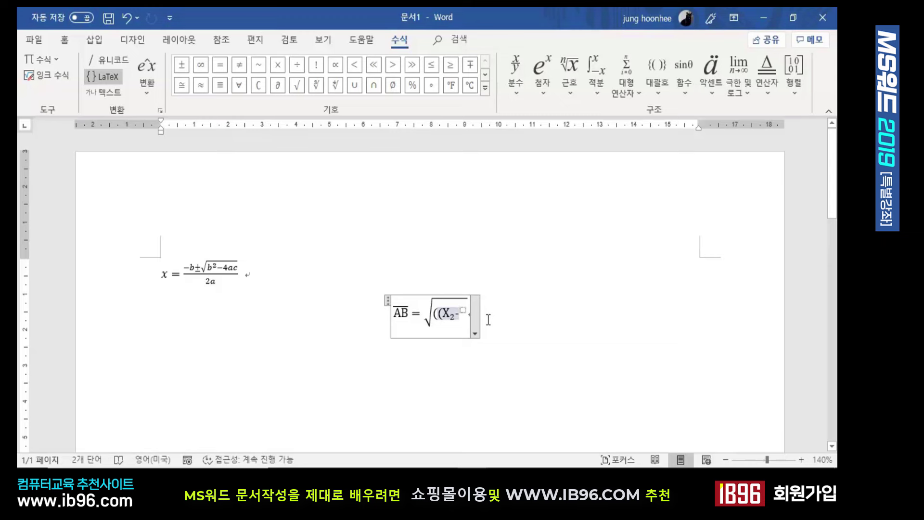
text(X₂)
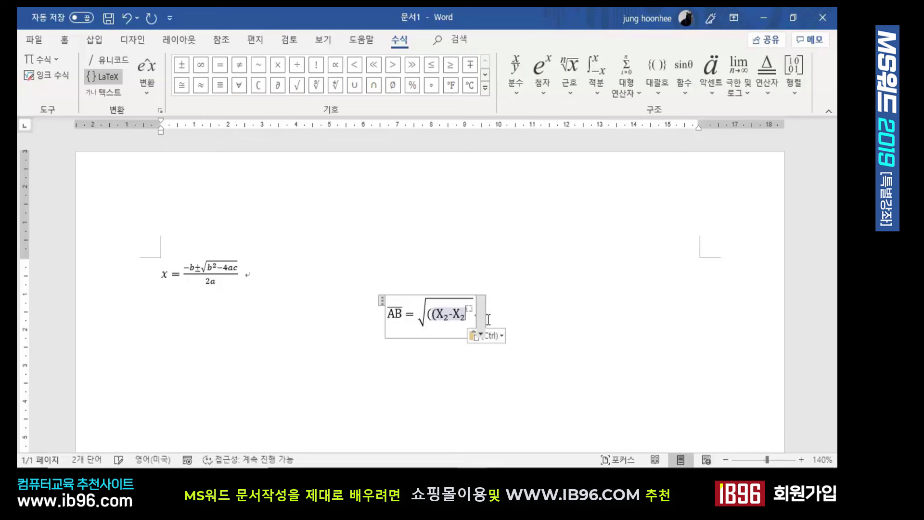
key(shift+Left)
key(shift+Left)
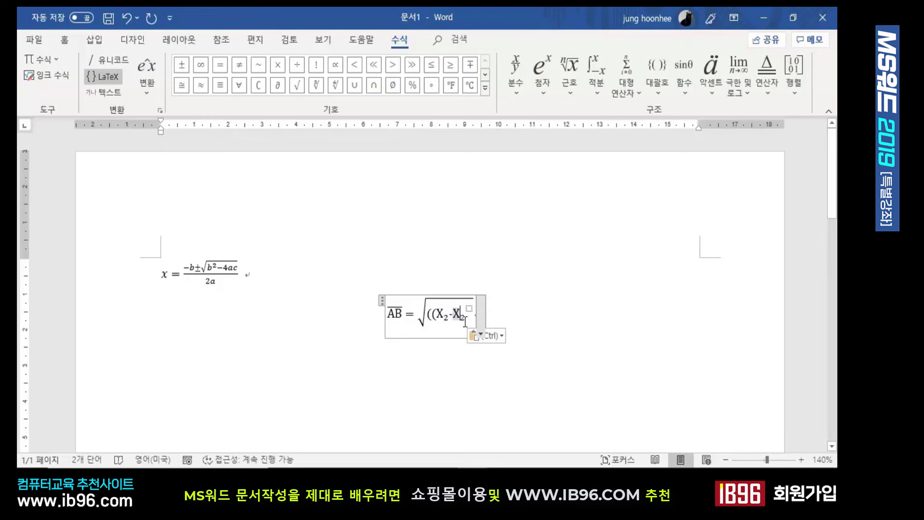
click(466, 318)
key(BackSpace)
text(1)
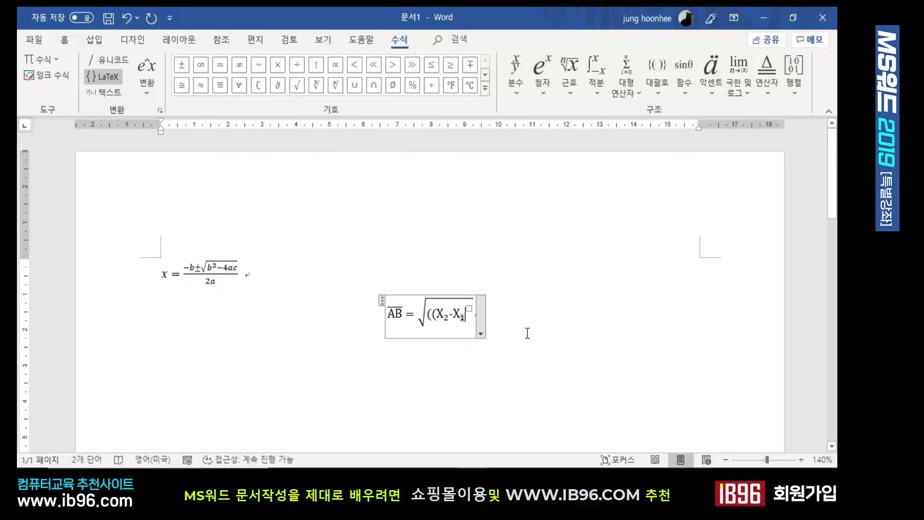
text())
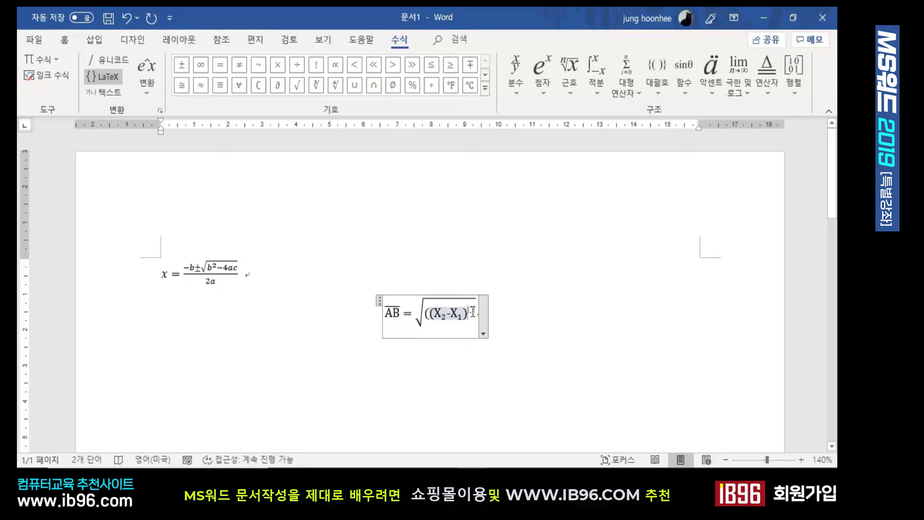
text(^2)
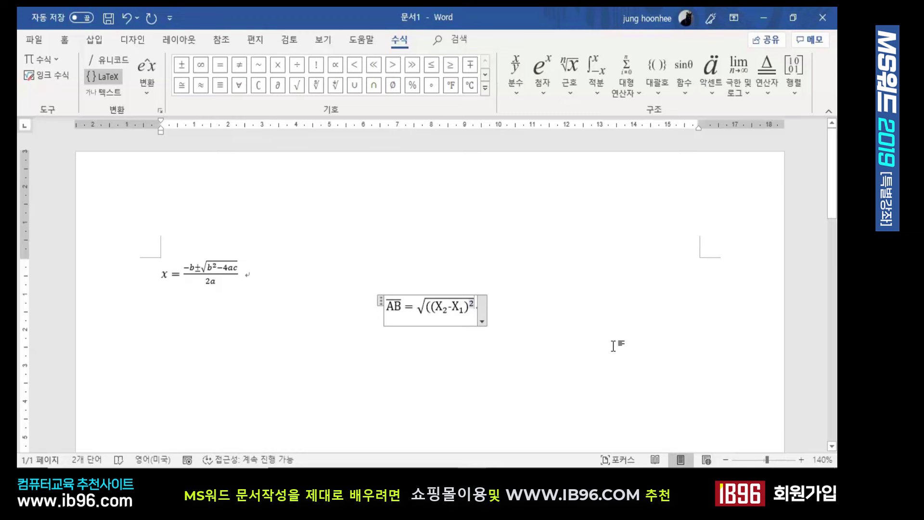
Step: Type a plus after the exponent and paste a copy of (X₂-X₁)² after it
key(Right)
text(+)
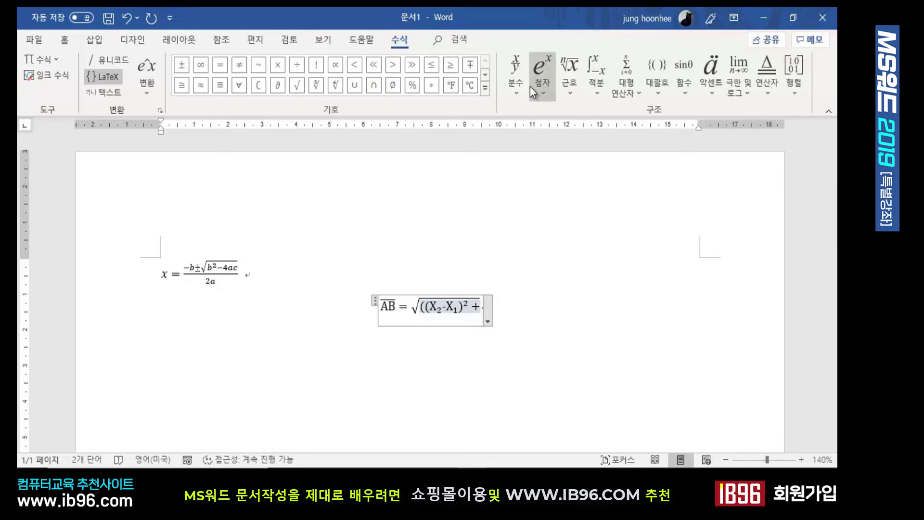
click(544, 94)
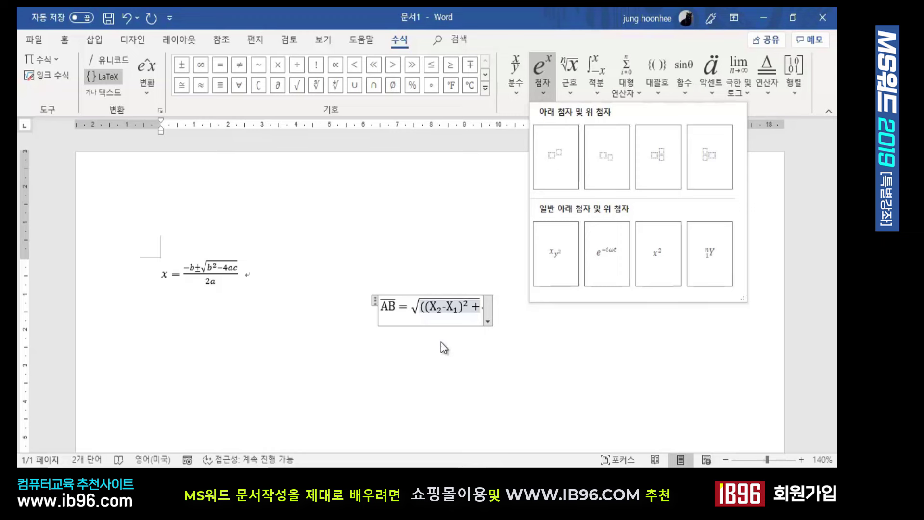
click(425, 309)
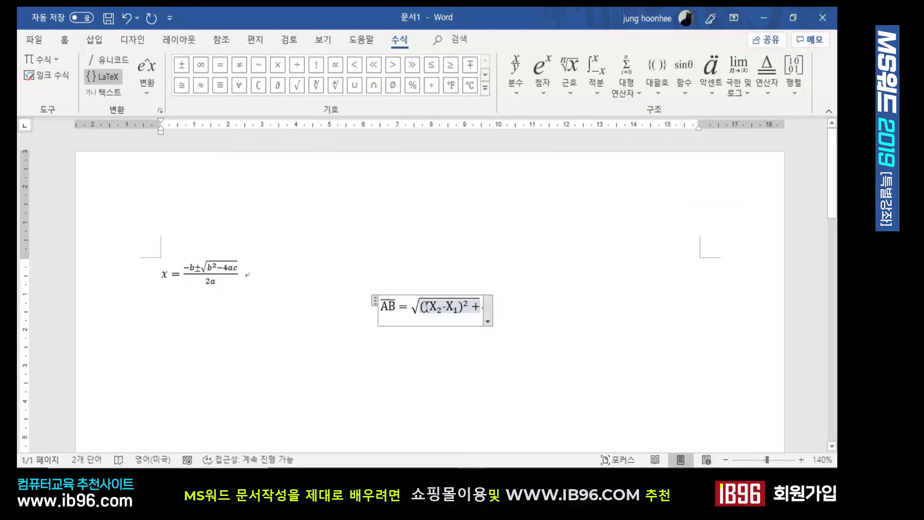
drag(426, 307, 471, 306)
key(ctrl+c)
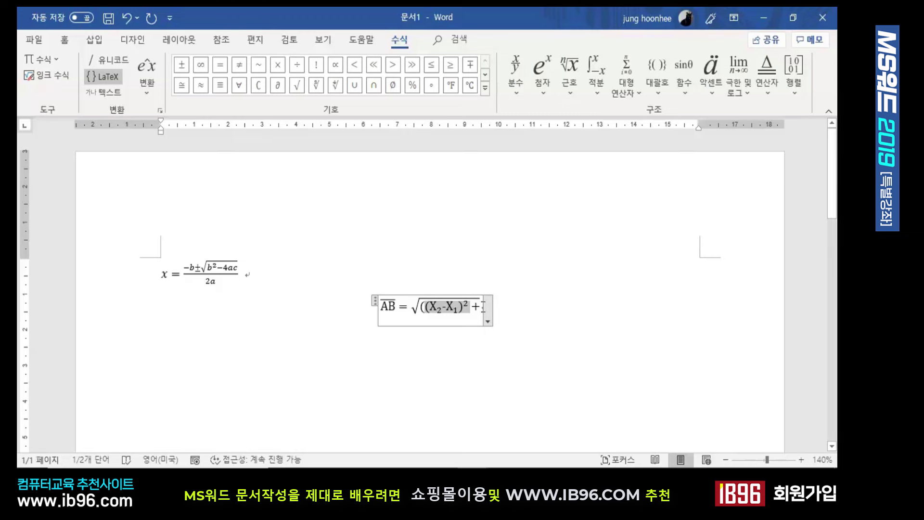
click(482, 307)
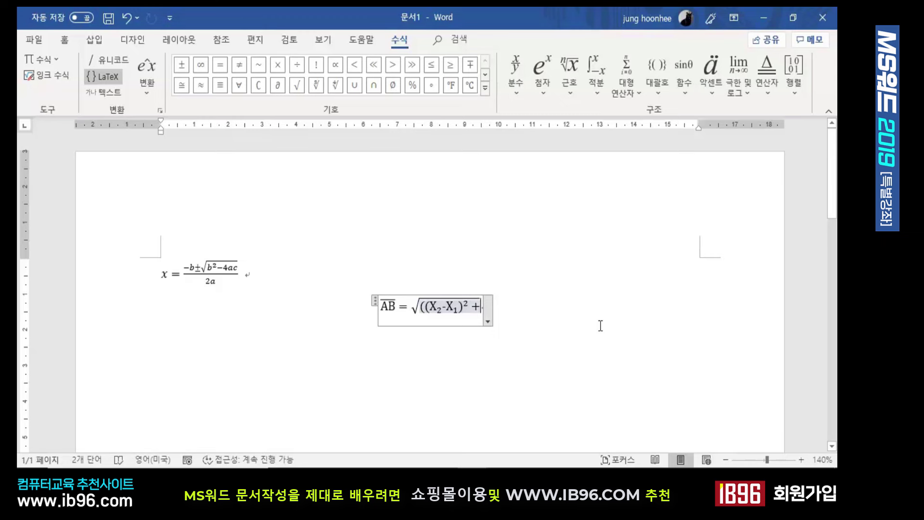
key(ctrl+v)
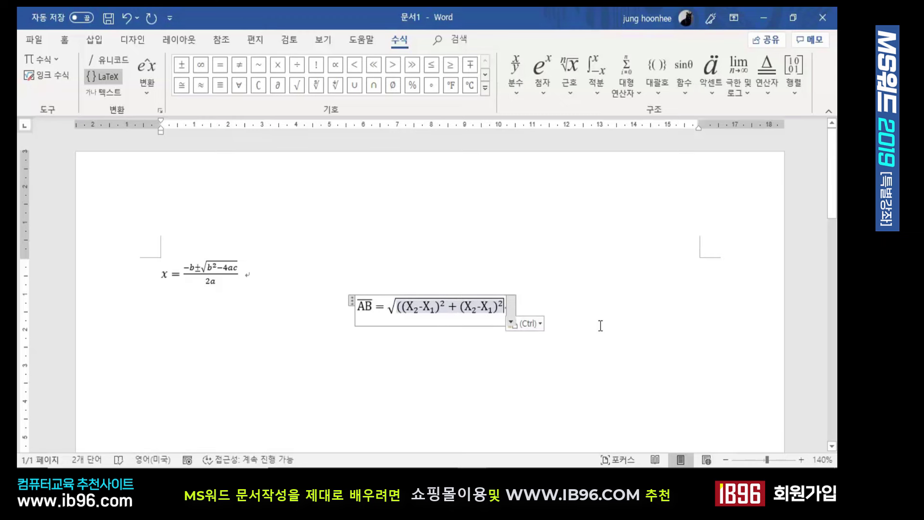
Step: Change both X letters in the pasted term to Y, making it (Y₂−Y₁)²
click(471, 307)
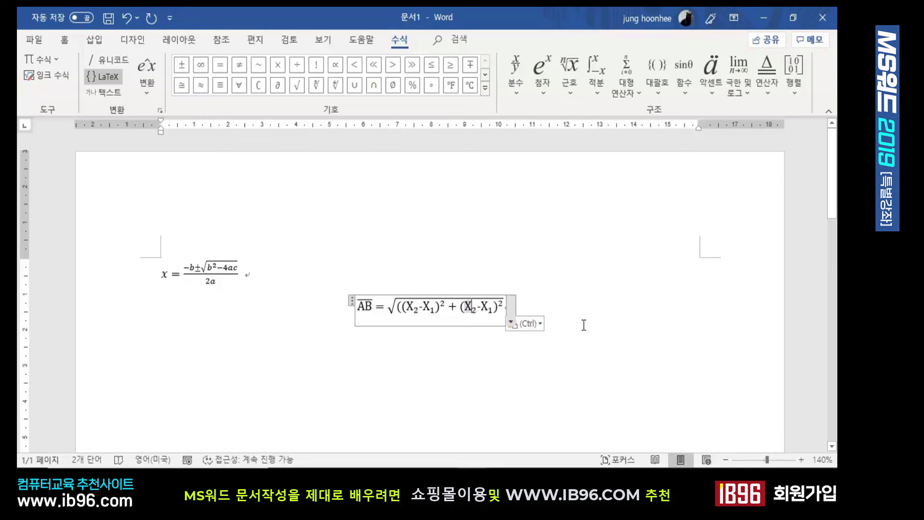
text(Y)
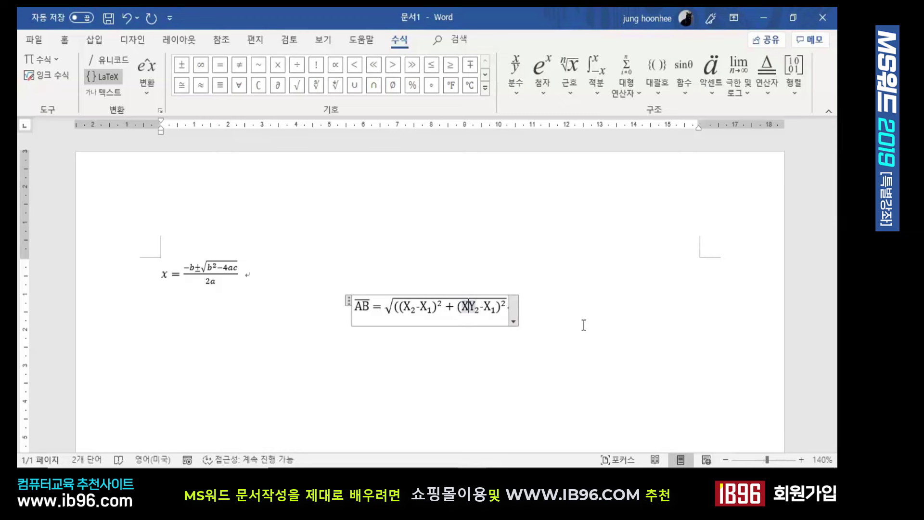
key(BackSpace)
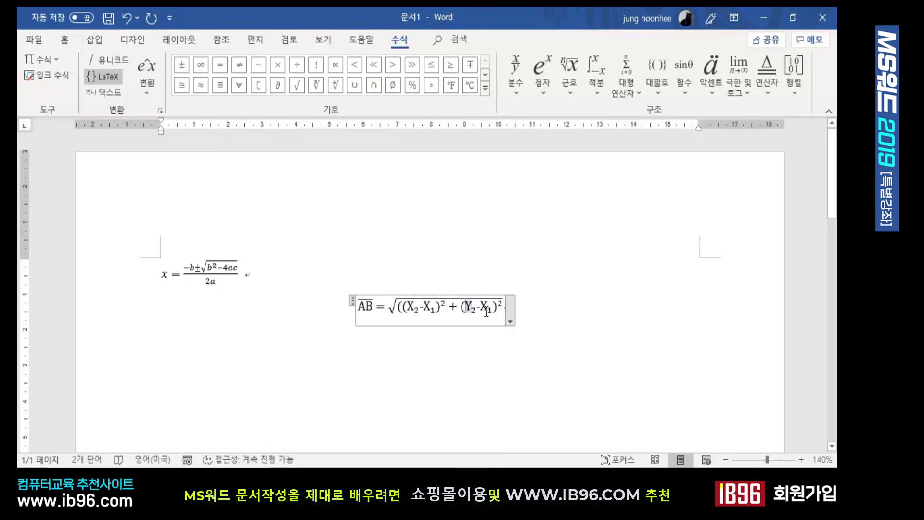
double_click(487, 306)
key(BackSpace)
text(Y)
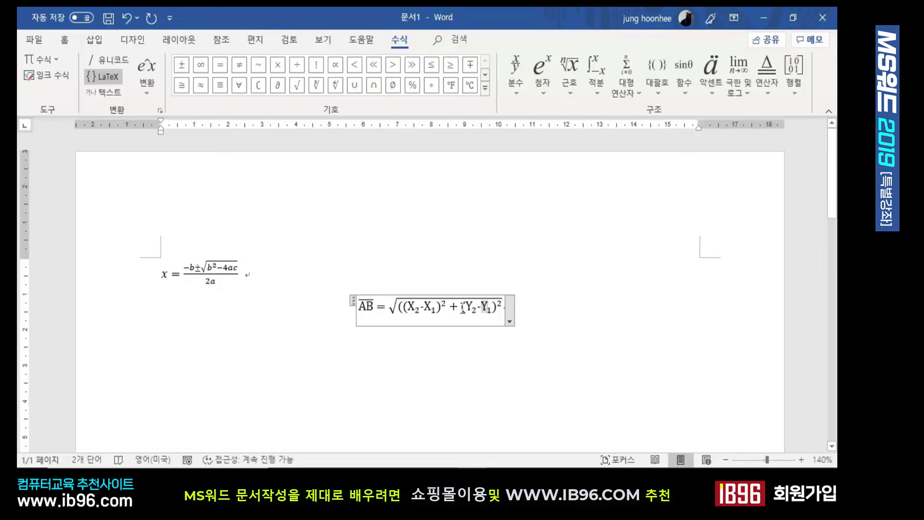
key(End)
click(511, 321)
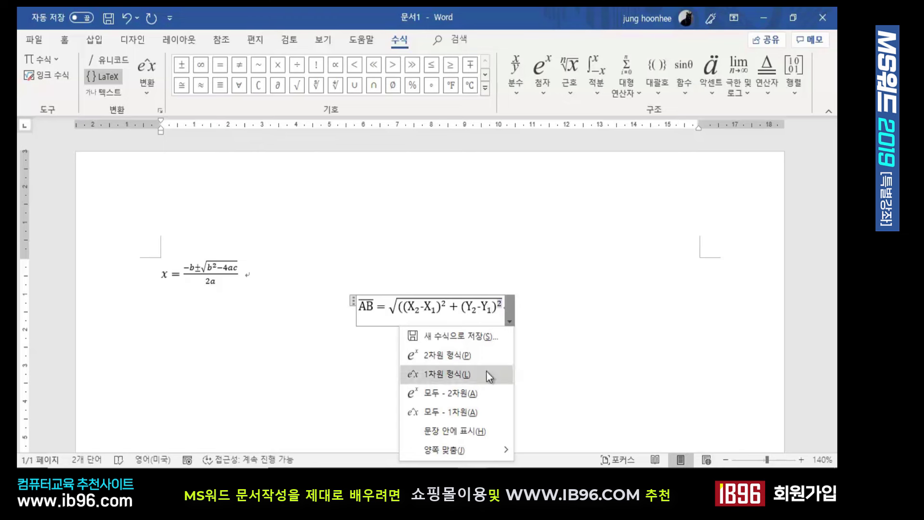
Step: Store the equation as a new building block named 방정식계산 in the 수식 gallery
click(468, 337)
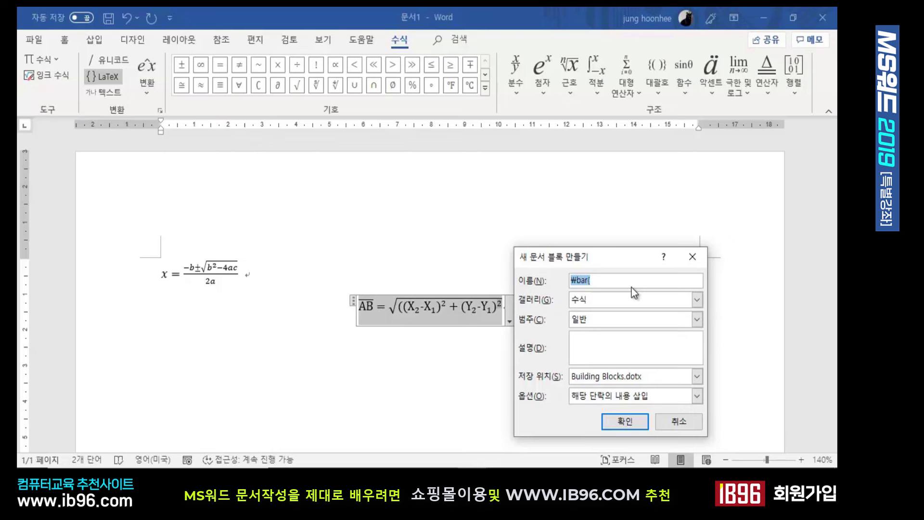
text(AB)
key(BackSpace)
key(BackSpace)
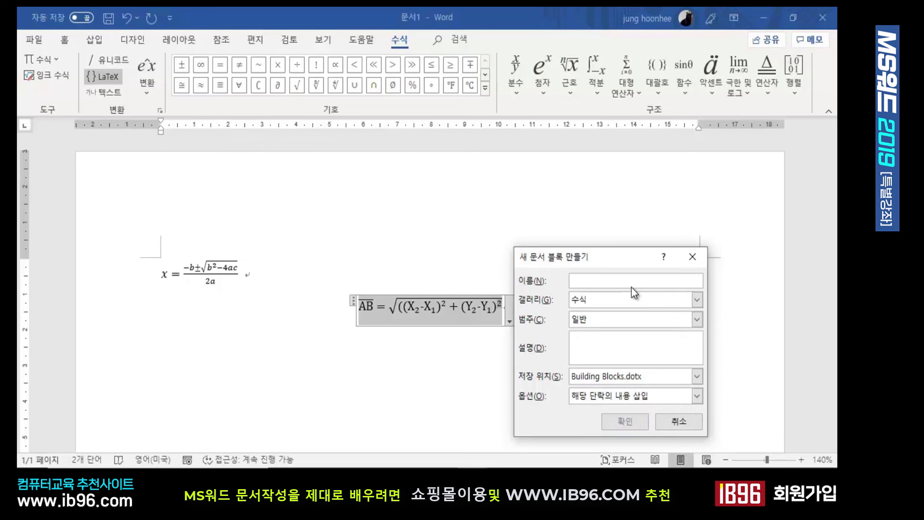
text(방정식)
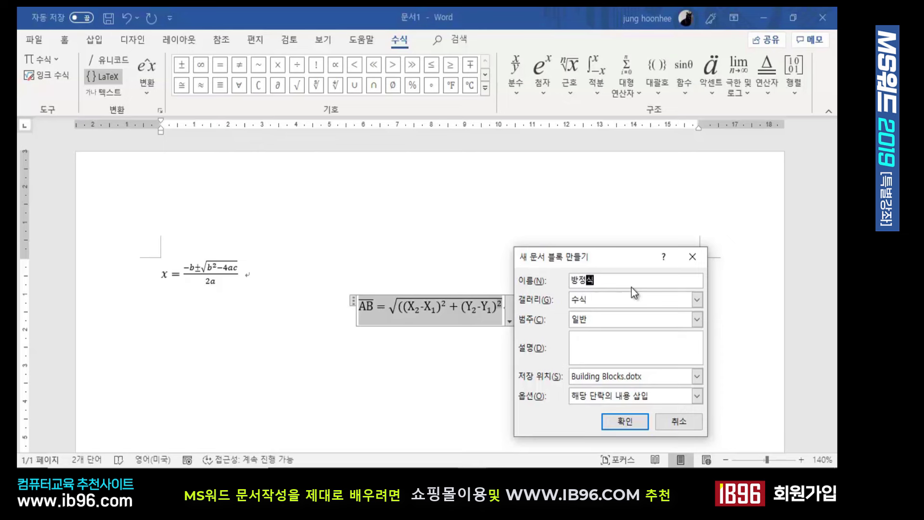
text(계산)
click(629, 423)
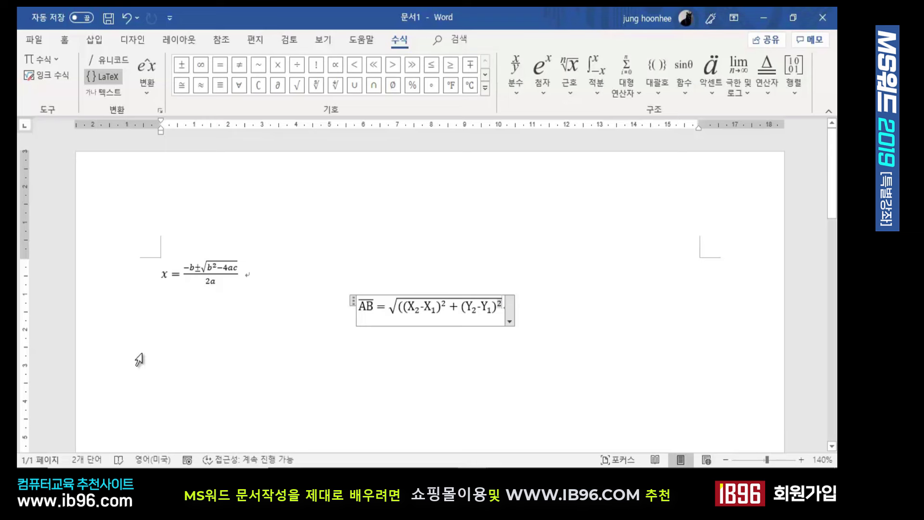
Step: Set the equation to 문장 안에 표시 (inline) and add an empty paragraph after it
click(512, 325)
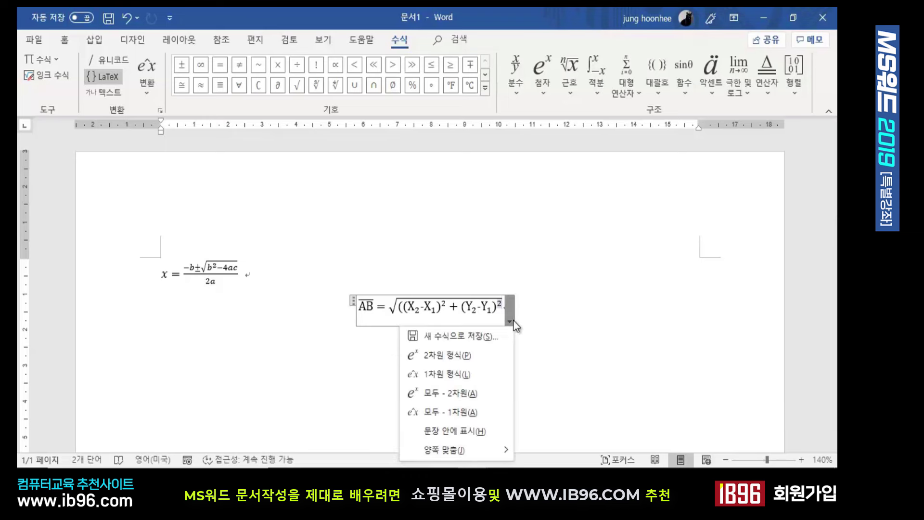
click(454, 432)
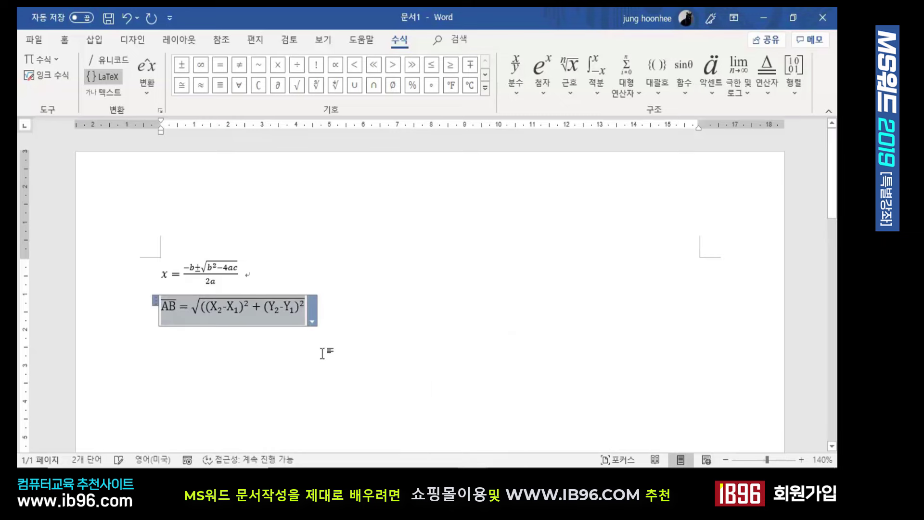
click(424, 312)
key(Return)
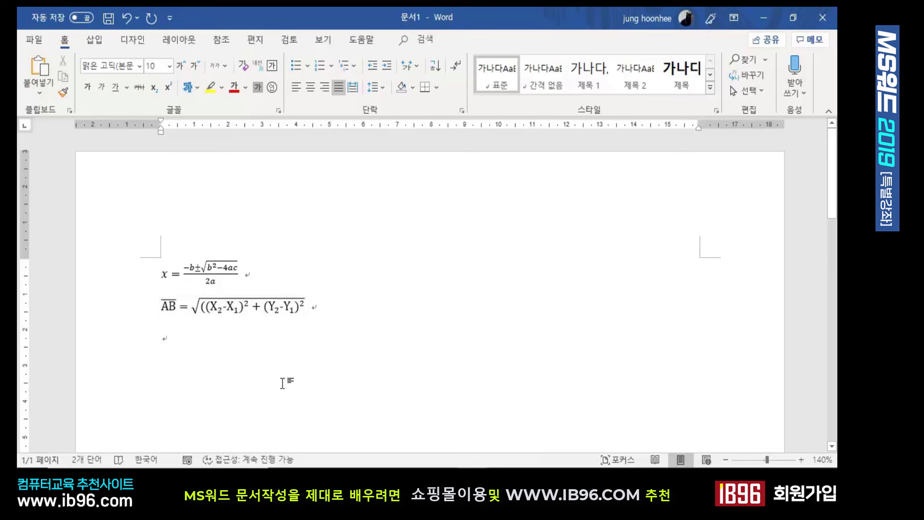
Step: Insert the saved 방정식계산 equation from the Insert ribbon's 수식 gallery
click(96, 41)
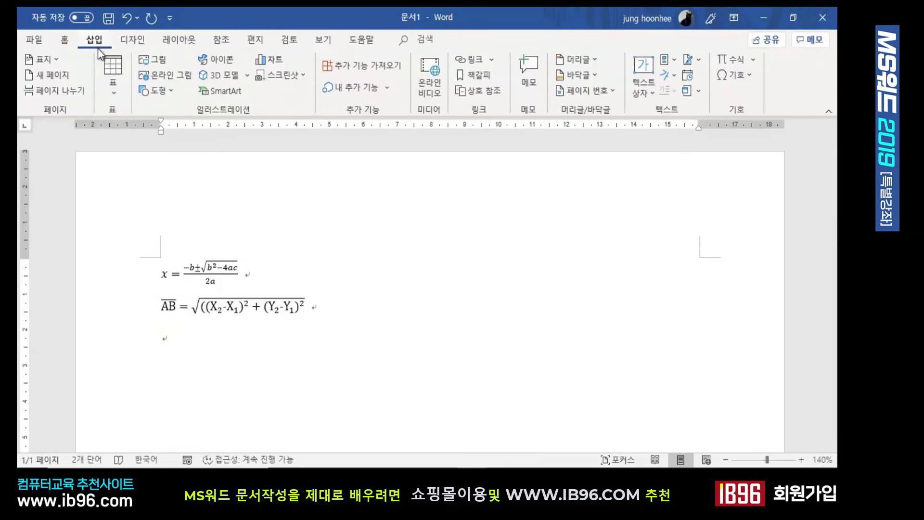
click(754, 61)
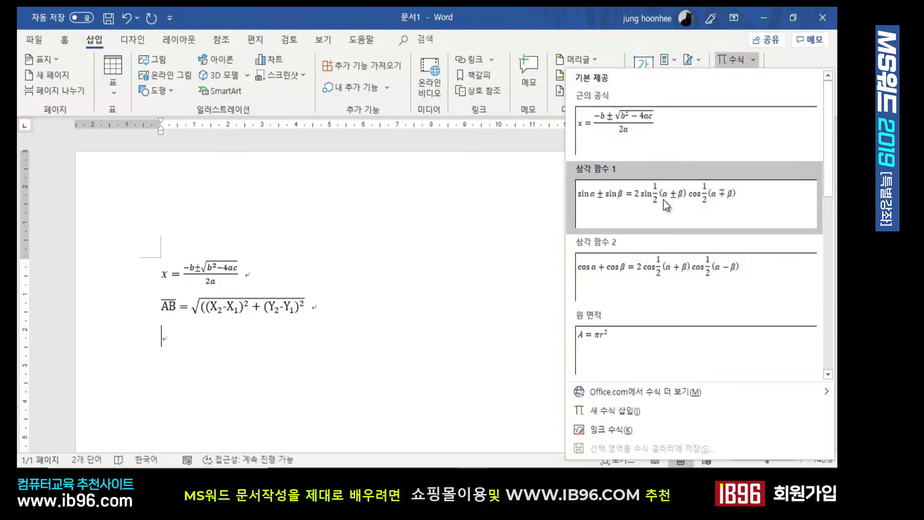
scroll(663, 200, down, 8)
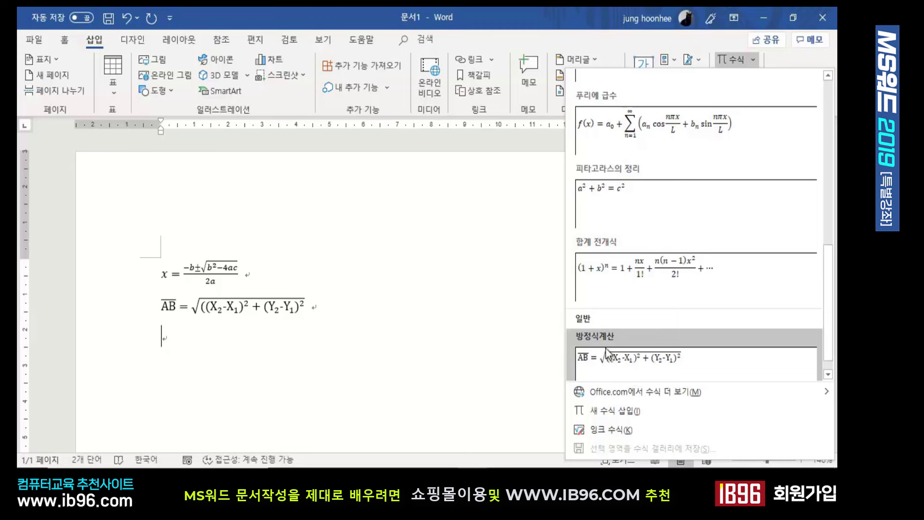
click(631, 359)
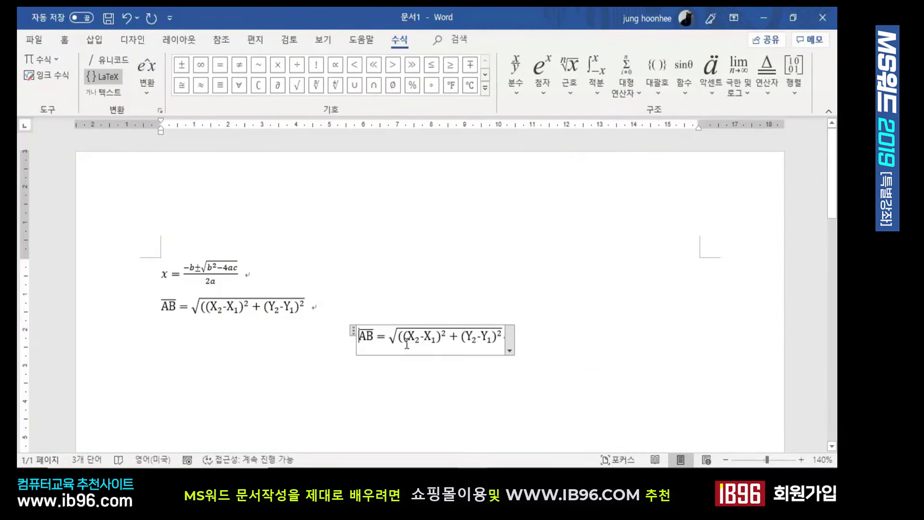
Step: Make the inserted equation inline and start an empty paragraph below it
click(510, 351)
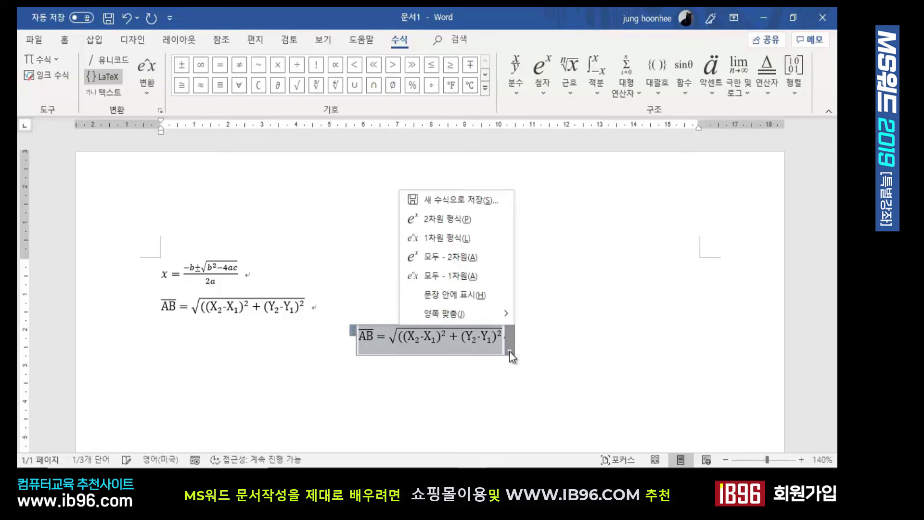
click(470, 289)
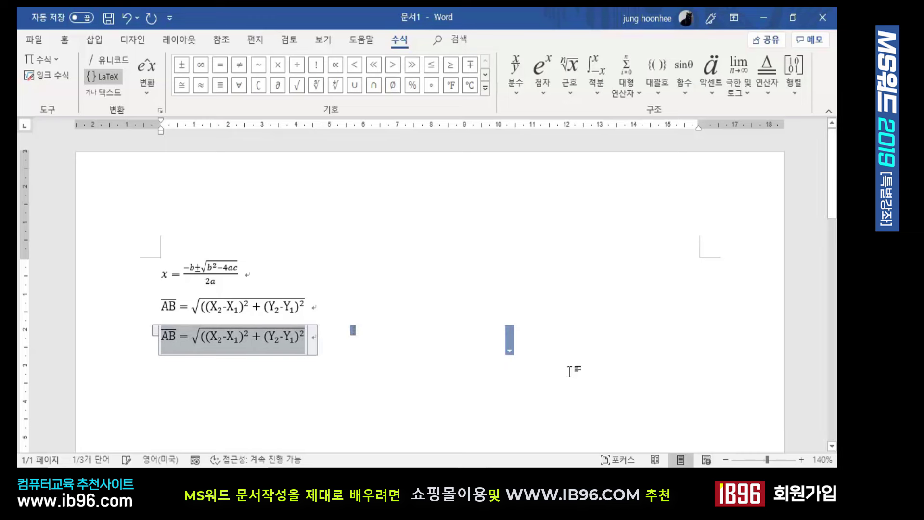
click(375, 344)
key(Return)
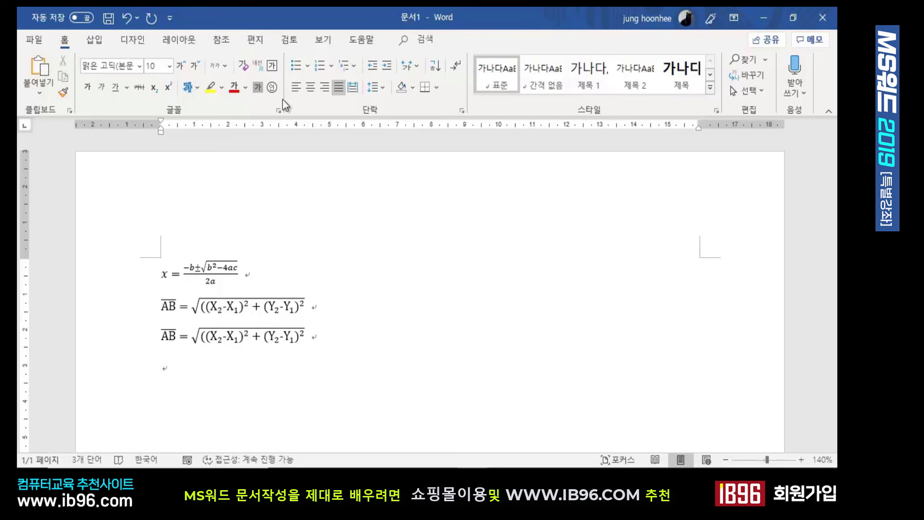
Step: Insert a blank equation using 새 수식 삽입 from the Insert ribbon's 수식 menu
click(96, 43)
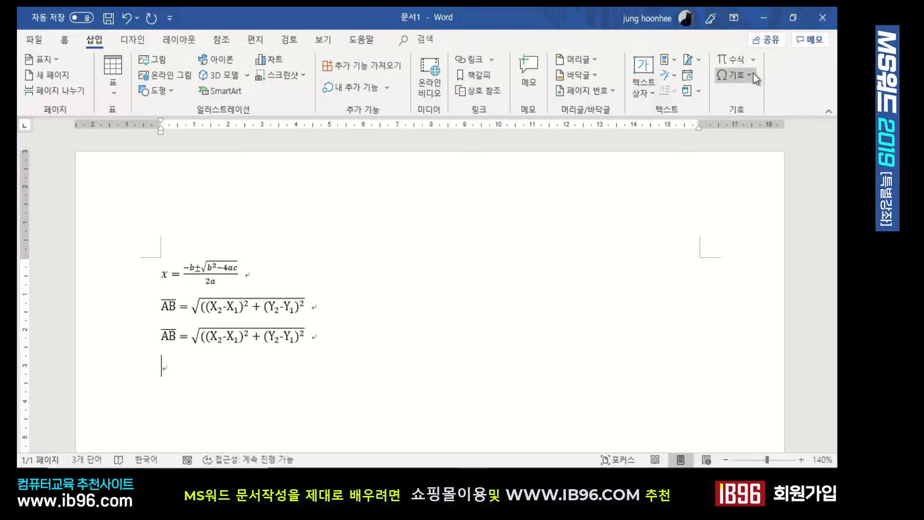
click(754, 60)
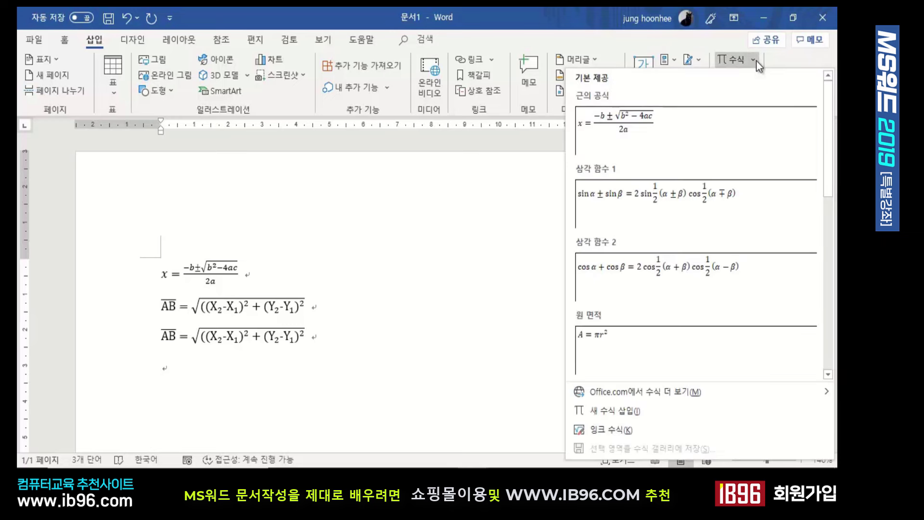
click(625, 412)
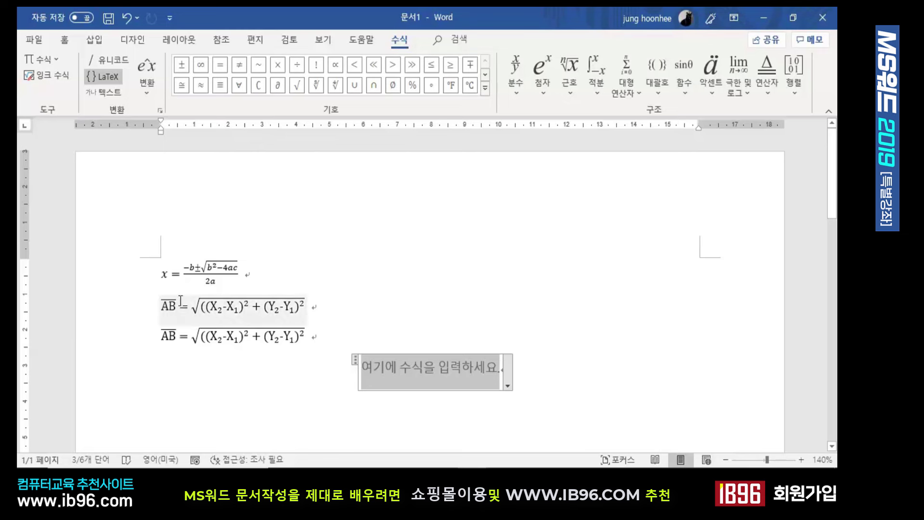
Step: Try LaTeX commands \sqrt, sum, phi and alpha, erasing each, ending with \bar
mouse_move(410, 476)
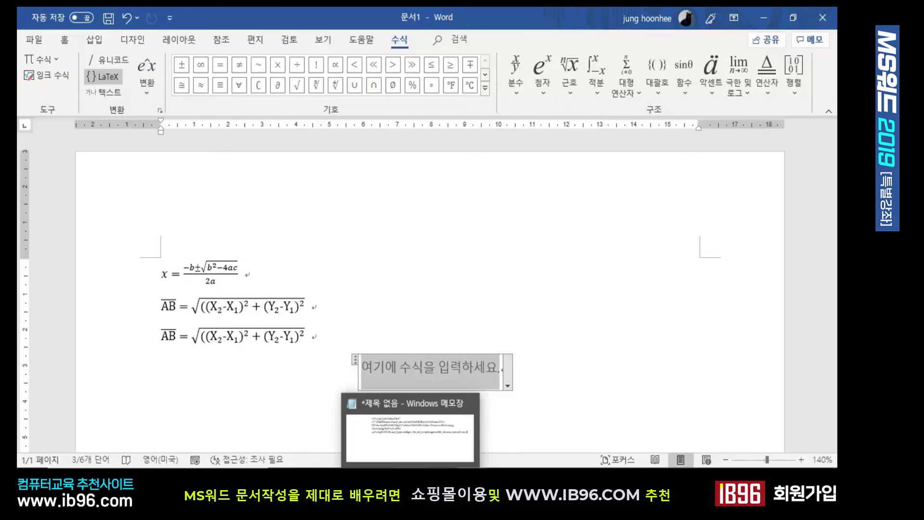
text(\)
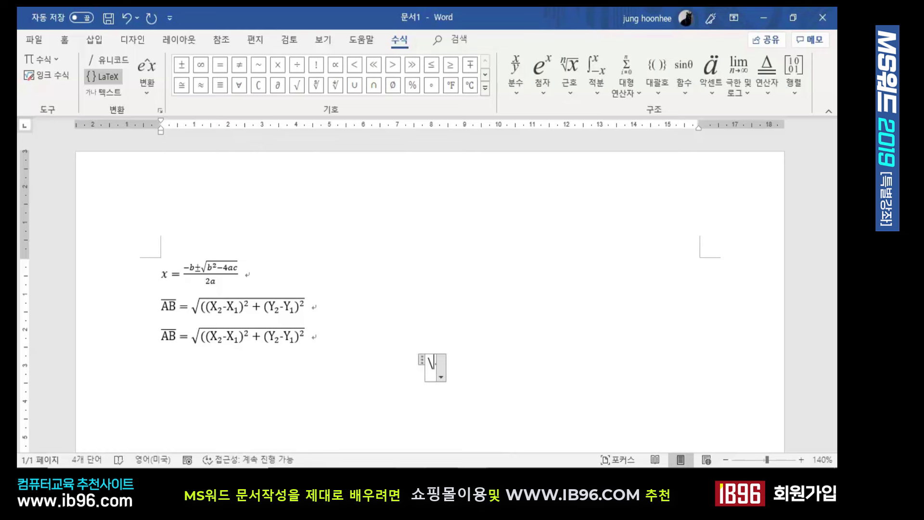
text(sqrt)
key(BackSpace)
text(\BAR)
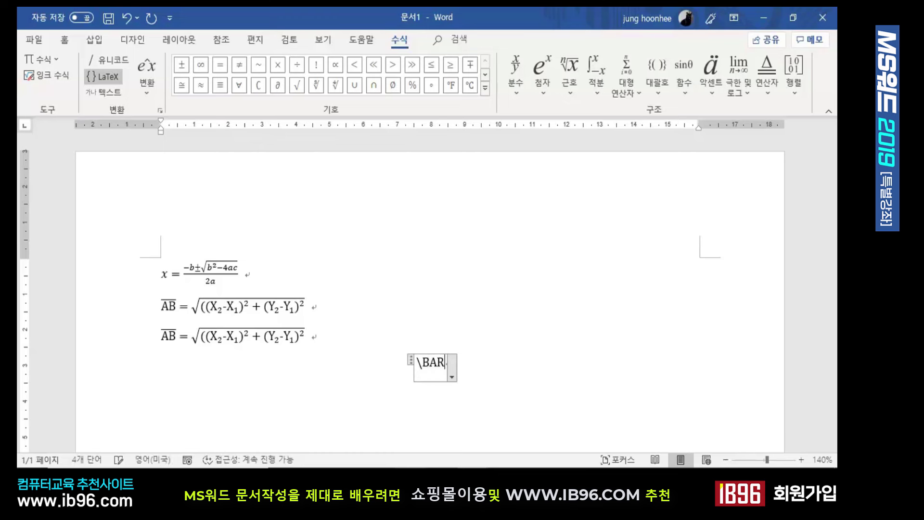
key(BackSpace)
key(BackSpace)
key(BackSpace)
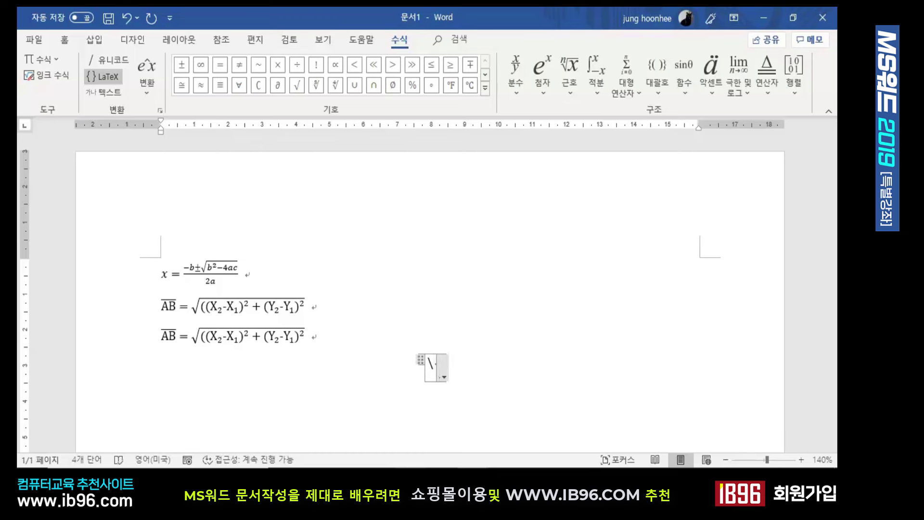
text(bar)
key(BackSpace)
key(BackSpace)
key(BackSpace)
text(sum)
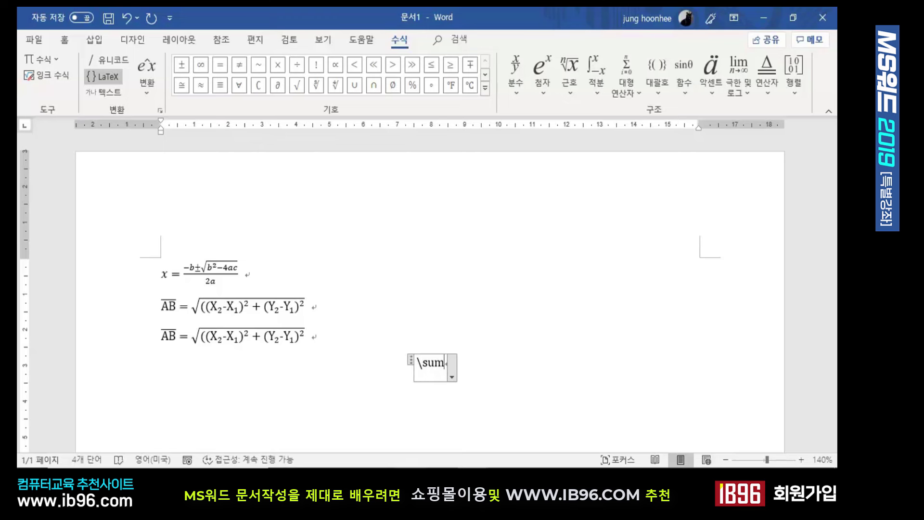
key(BackSpace)
key(BackSpace)
key(BackSpace)
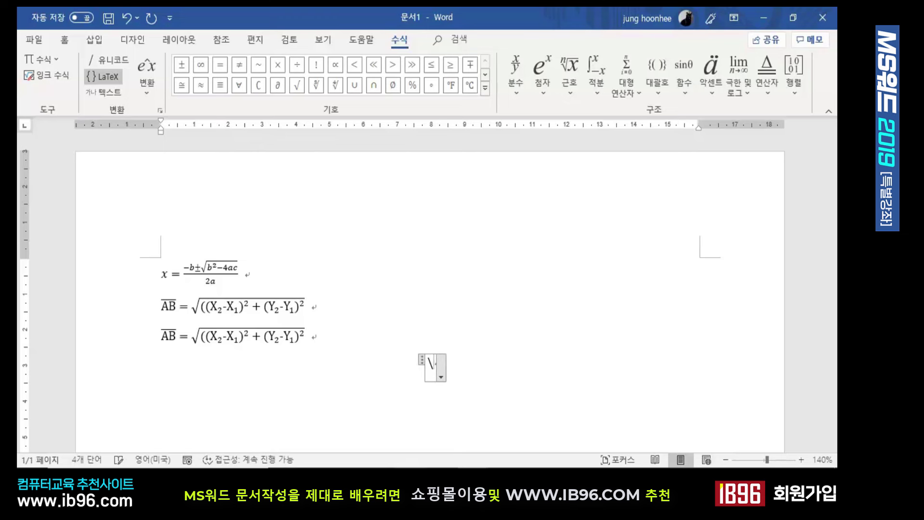
text(bar)
key(BackSpace)
key(BackSpace)
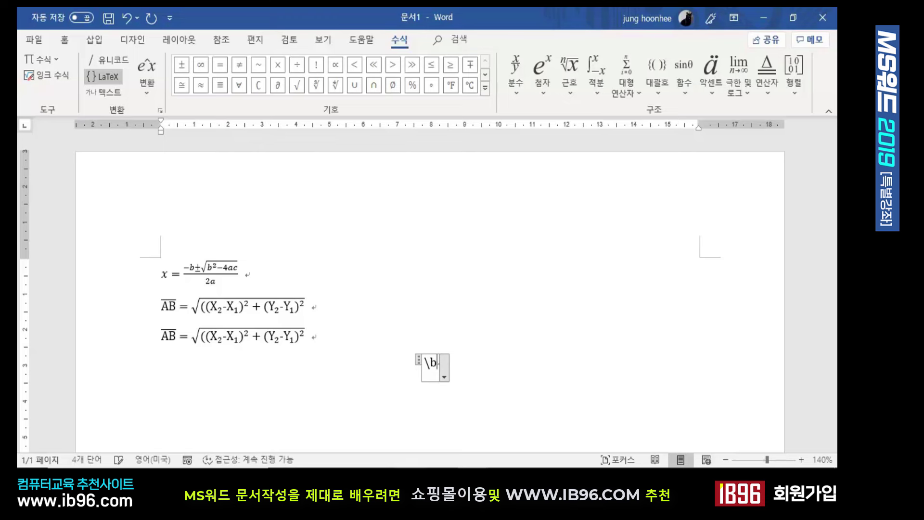
key(BackSpace)
text(phi)
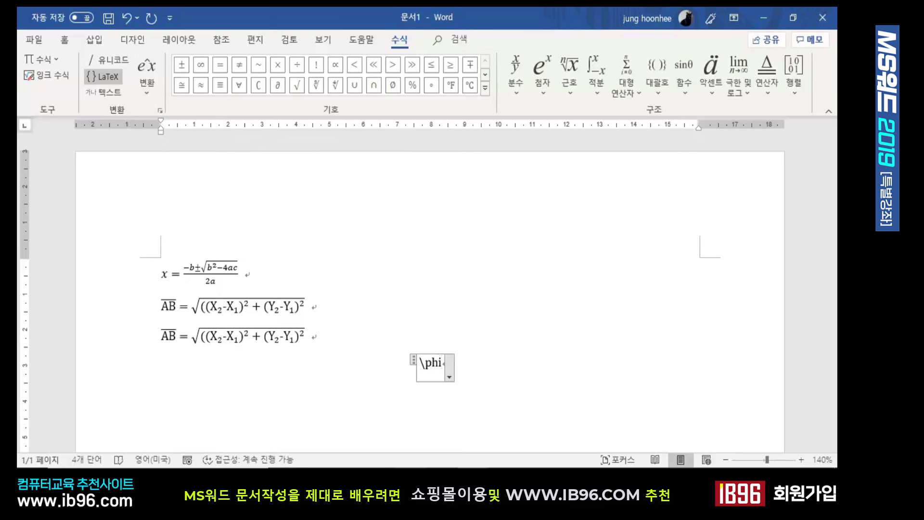
key(BackSpace)
key(BackSpace)
key(BackSpace)
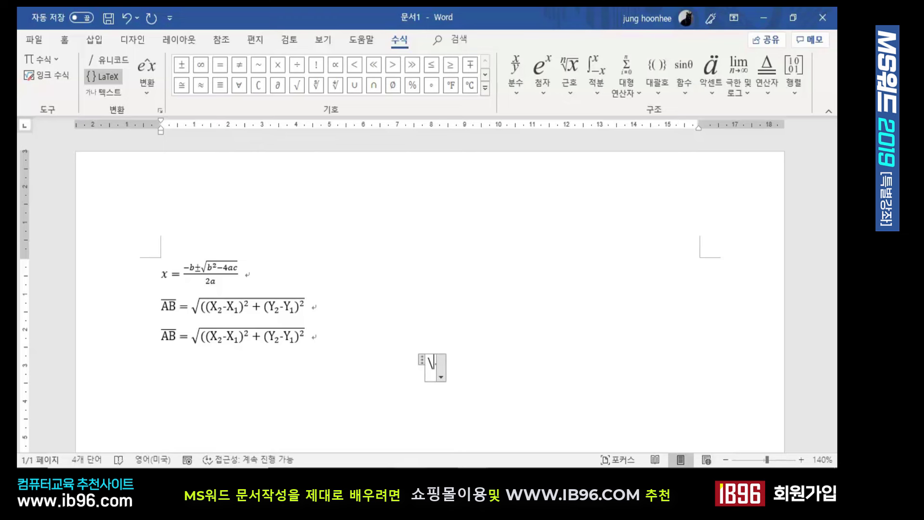
text(alpha)
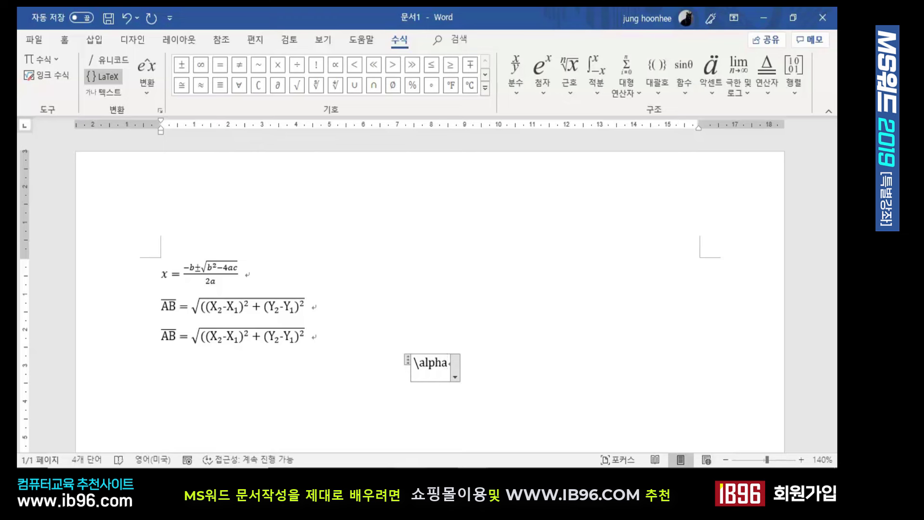
key(BackSpace)
key(BackSpace)
key(BackSpace)
key(BackSpace)
key(BackSpace)
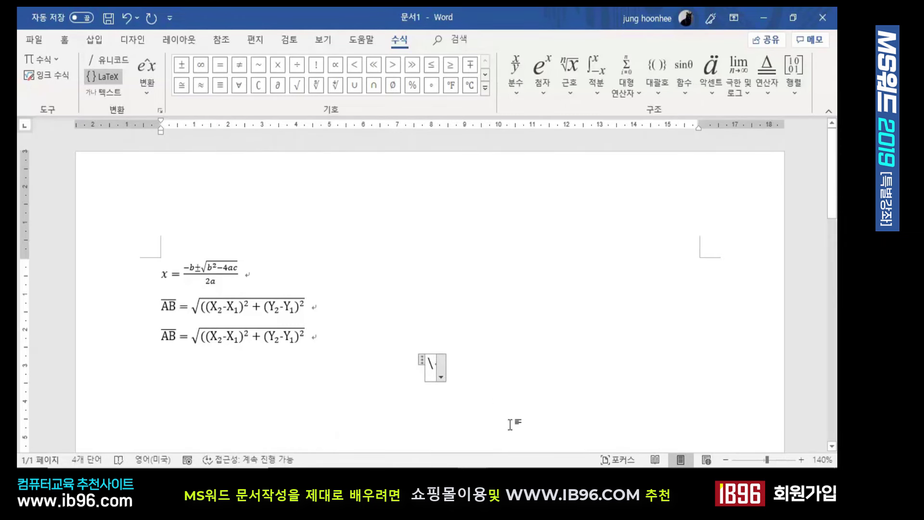
text(a)
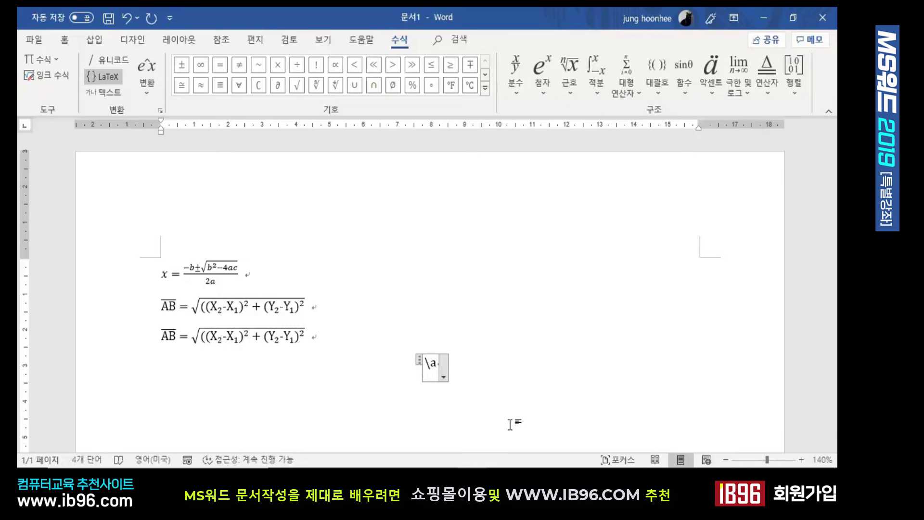
key(BackSpace)
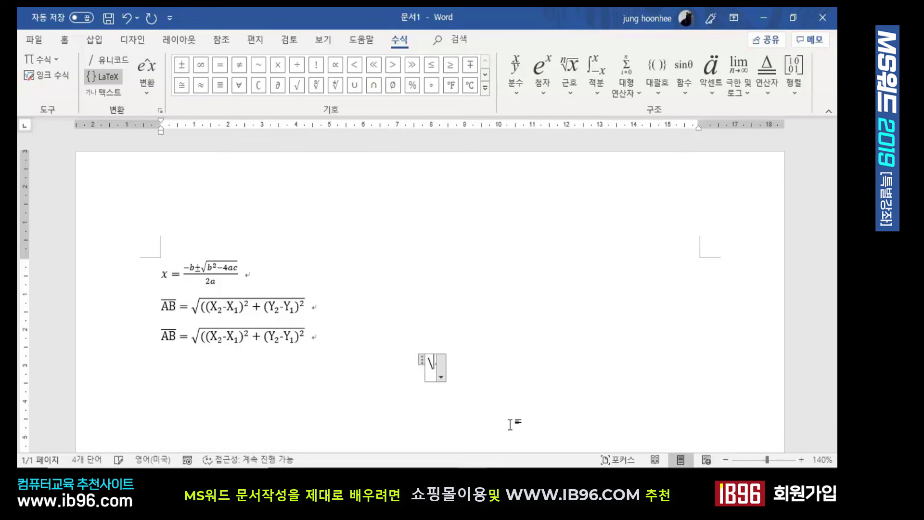
text(bar)
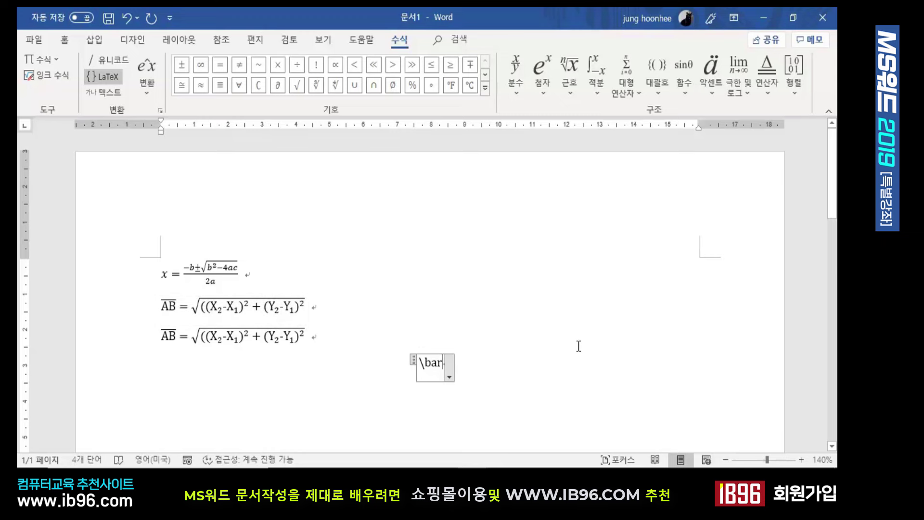
Step: Extend the LaTeX to \bar{AB} =\sqrt((X_, correcting the uppercase SQRT
text({AB)
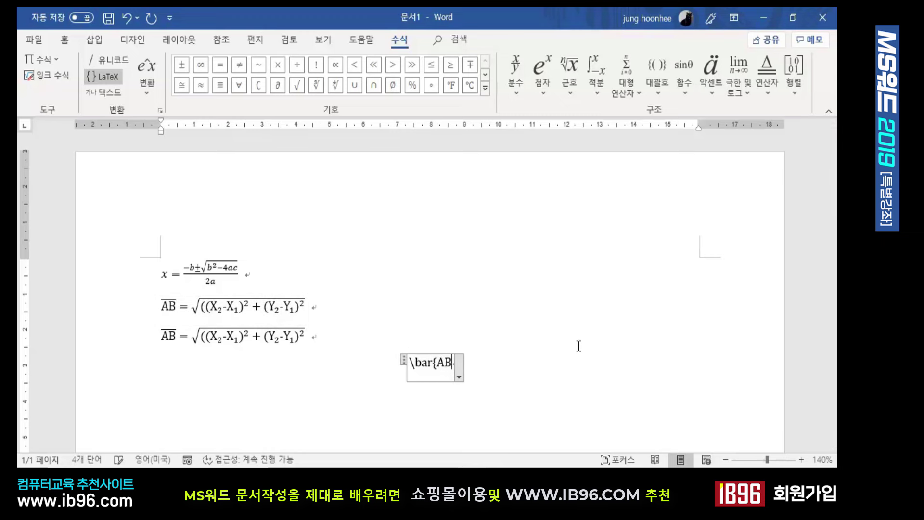
text(})
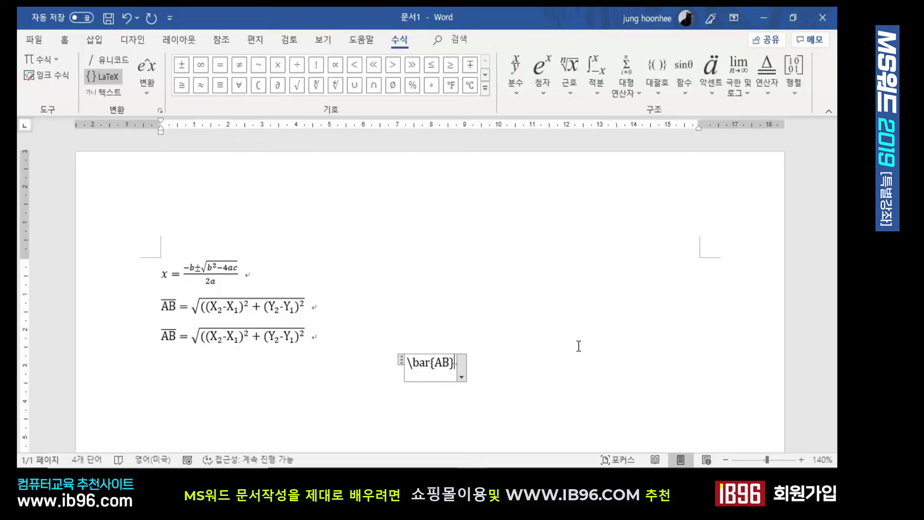
text( =)
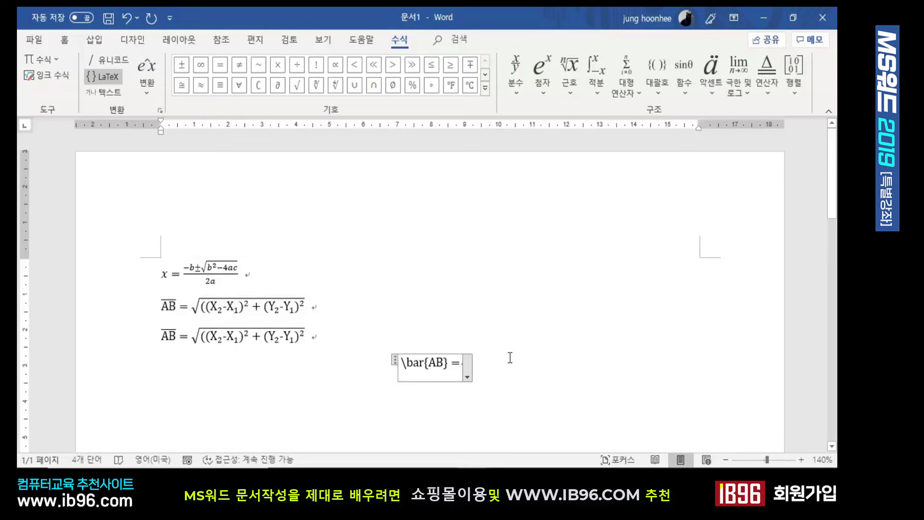
text(\S)
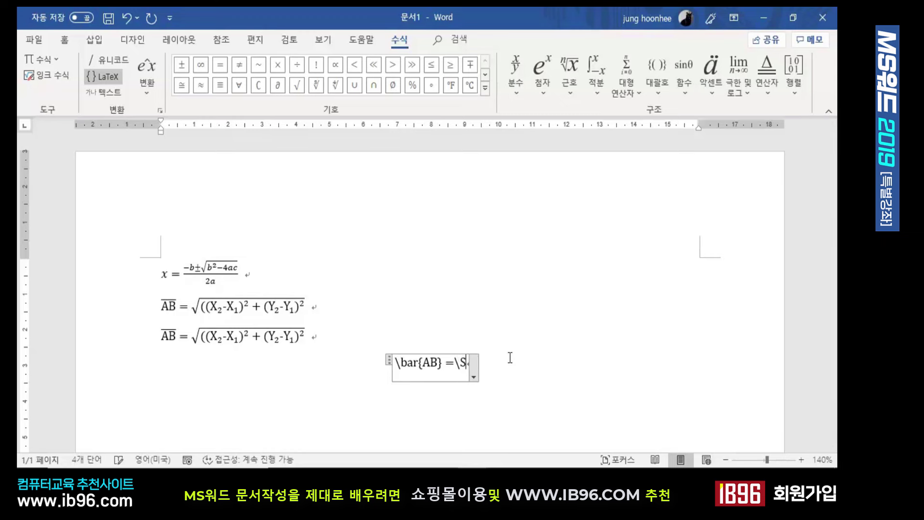
text(QRT)
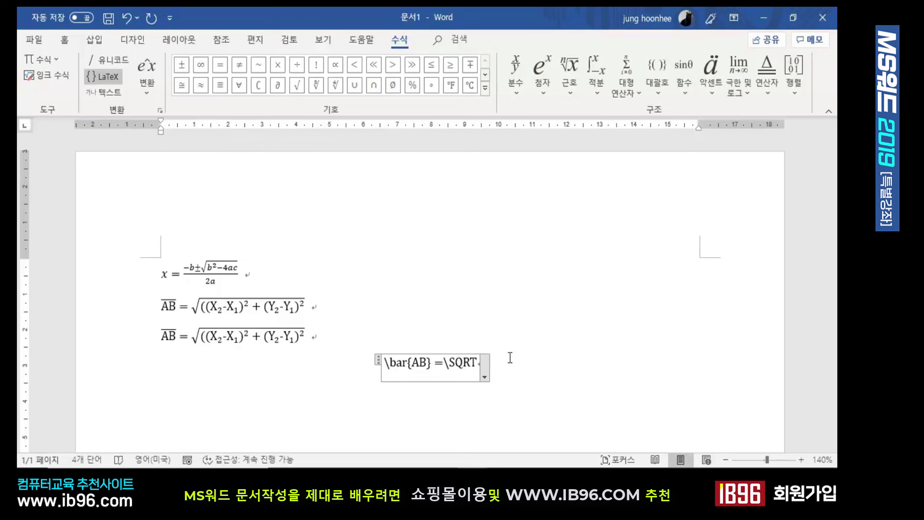
key(BackSpace)
key(BackSpace)
key(BackSpace)
key(BackSpace)
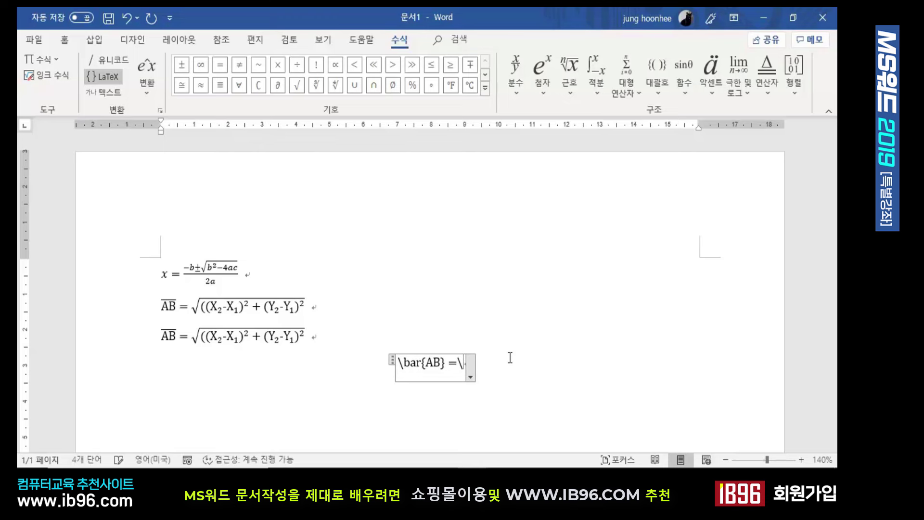
text(sqrt)
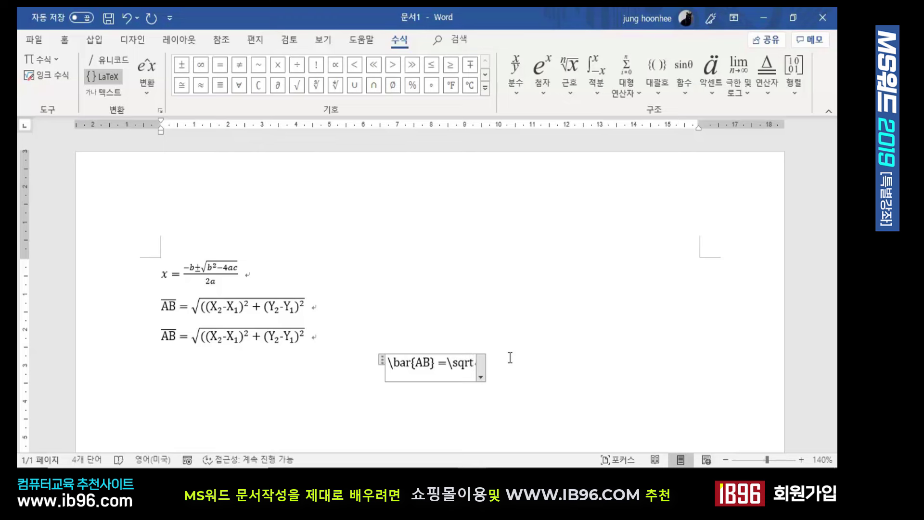
text((()
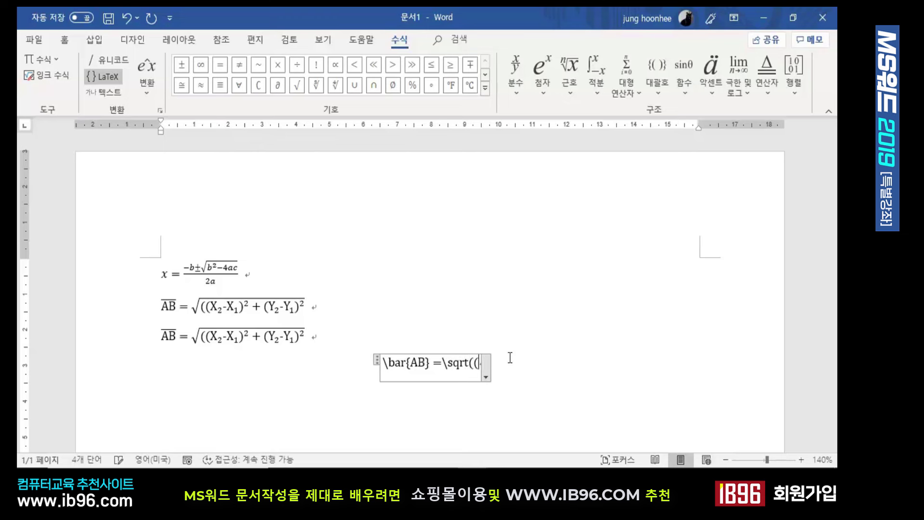
text(X_)
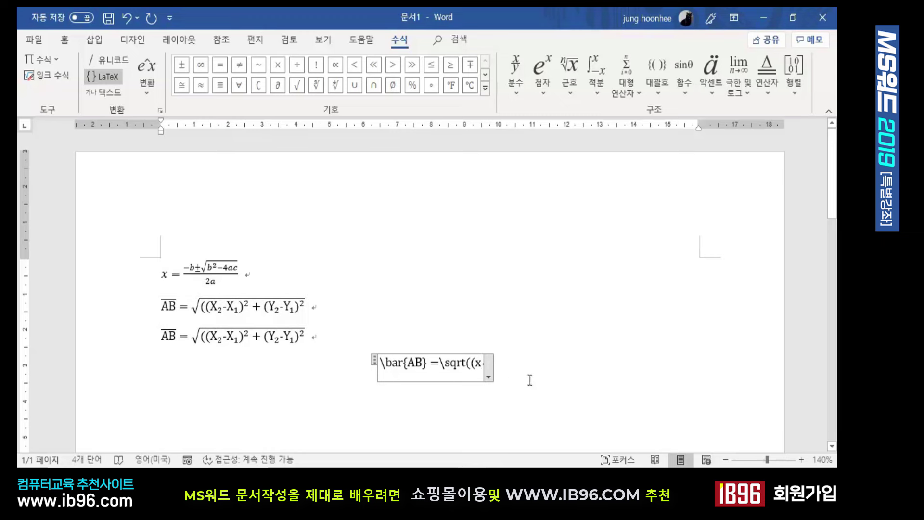
Step: Finish the LaTeX with _2-x_1)^2 + (y_2-y_1)^2), removing a mistyped -y_2
text(_)
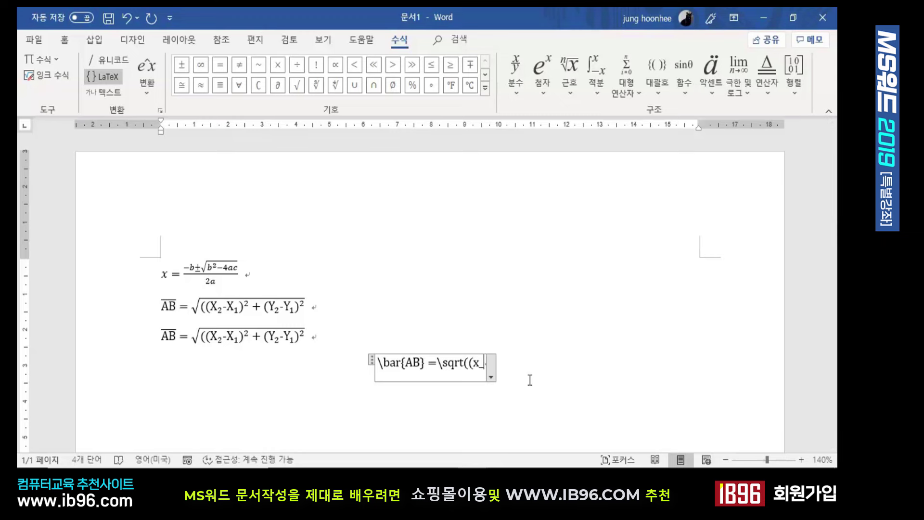
text(2)
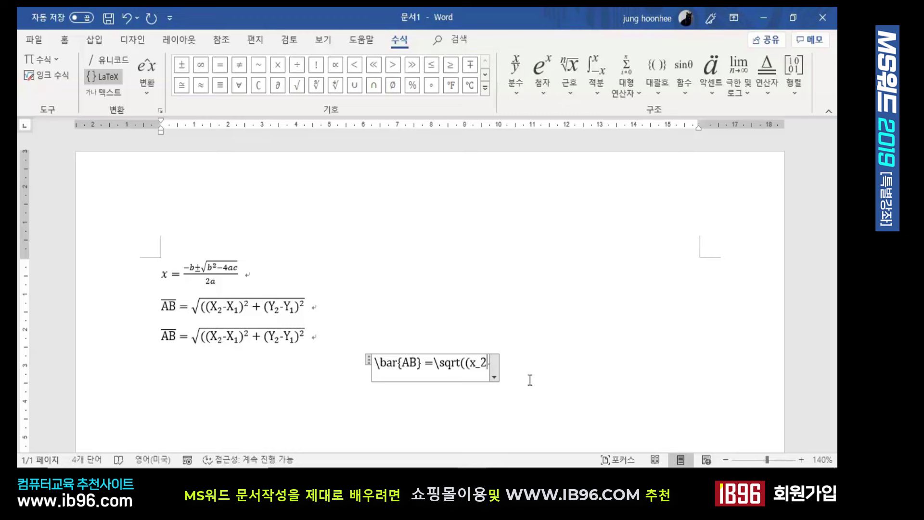
text(-)
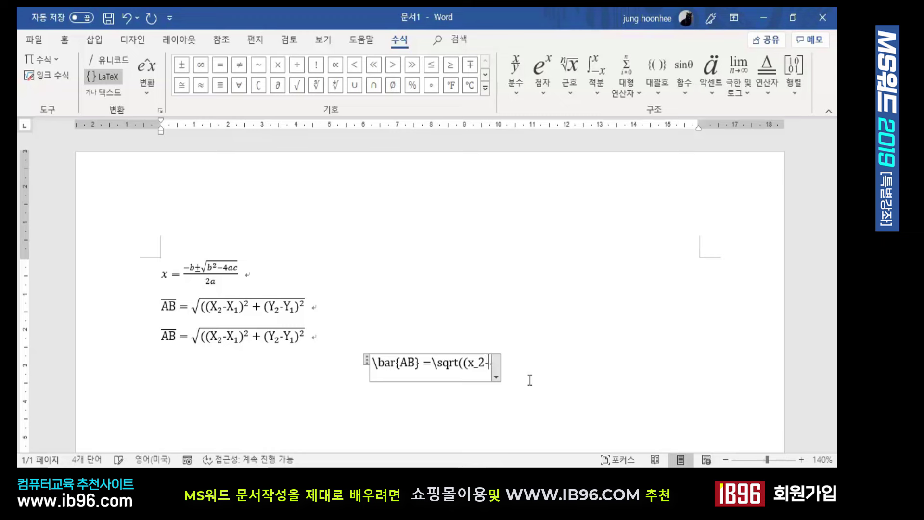
text(y_2)
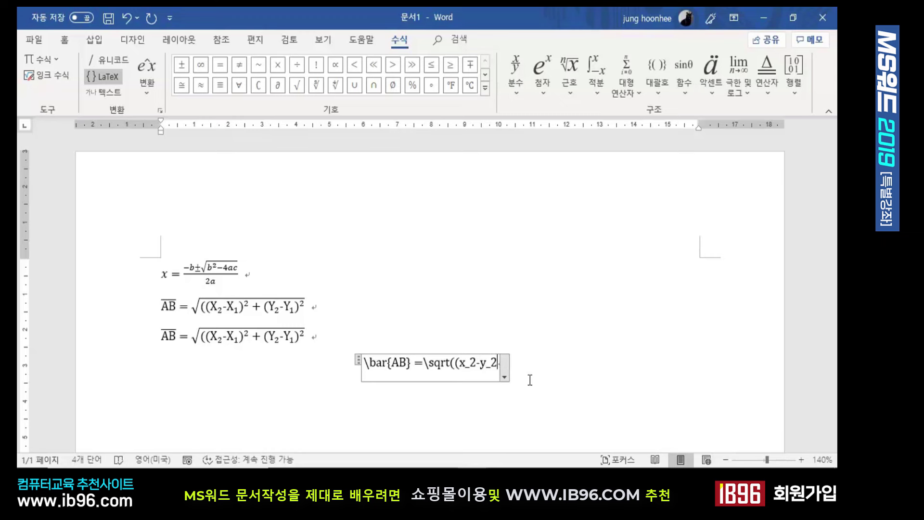
key(BackSpace)
key(BackSpace)
key(BackSpace)
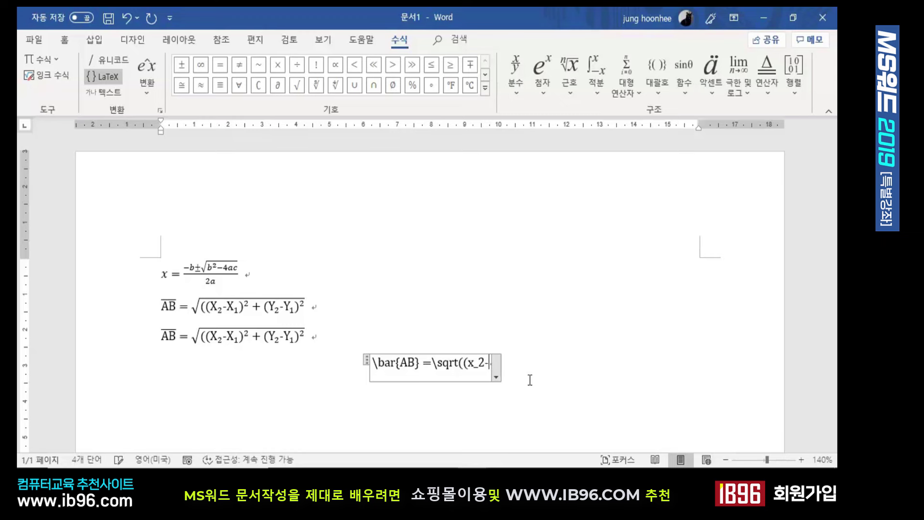
text(x)
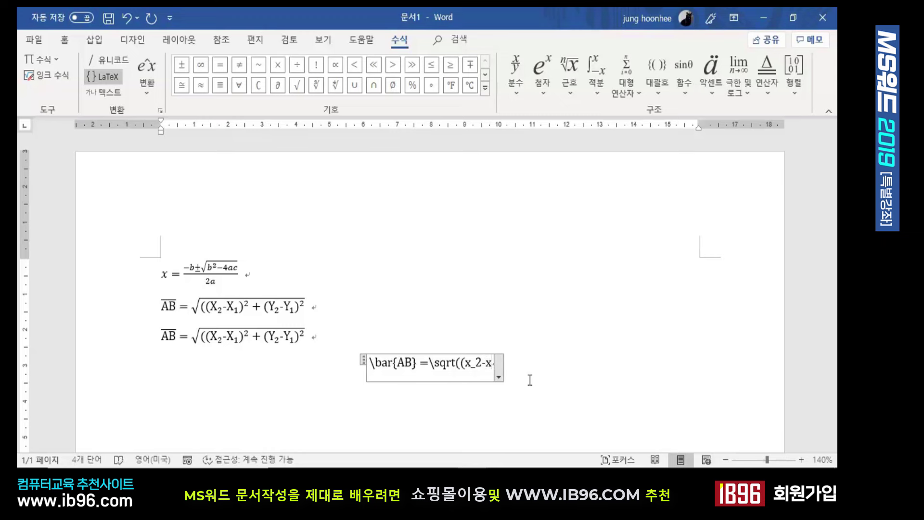
text(_1)
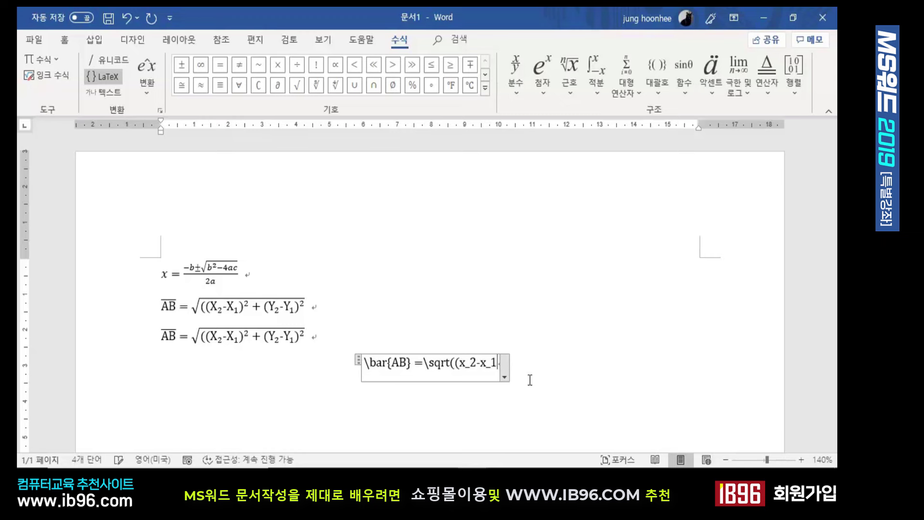
text())
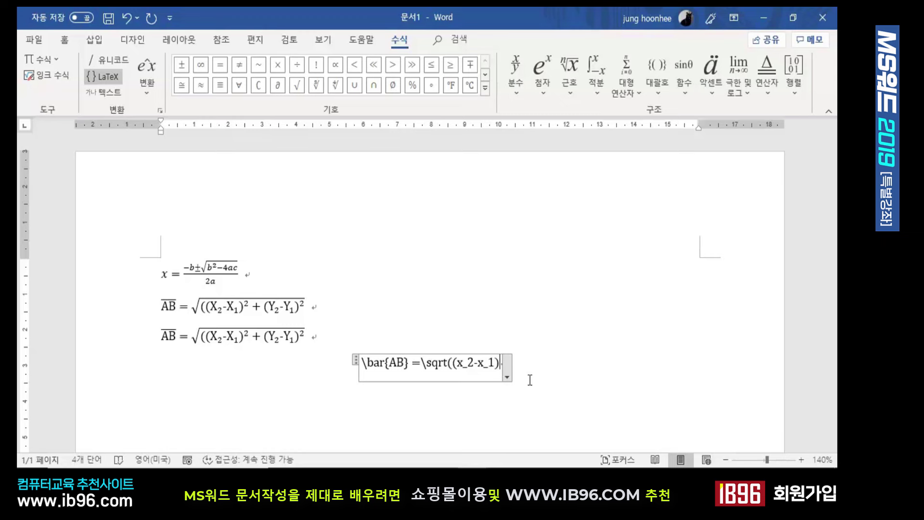
text(^)
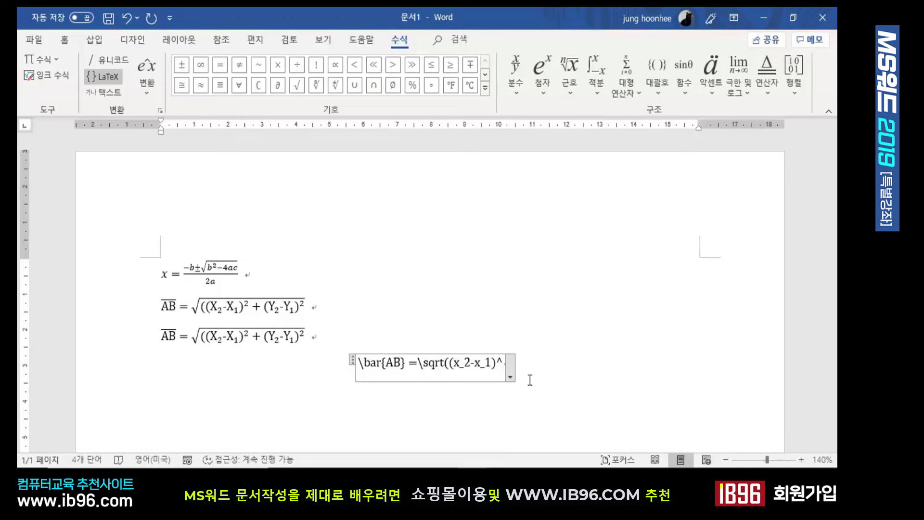
text(2)
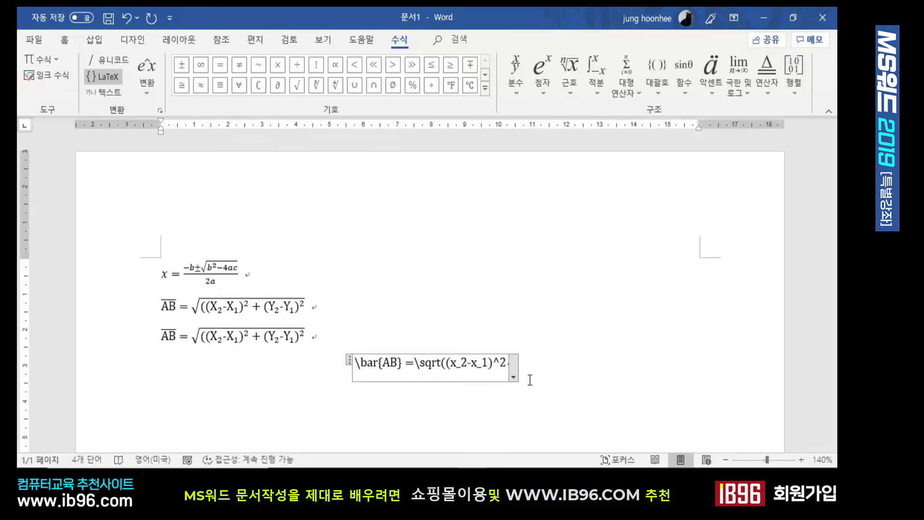
text( +)
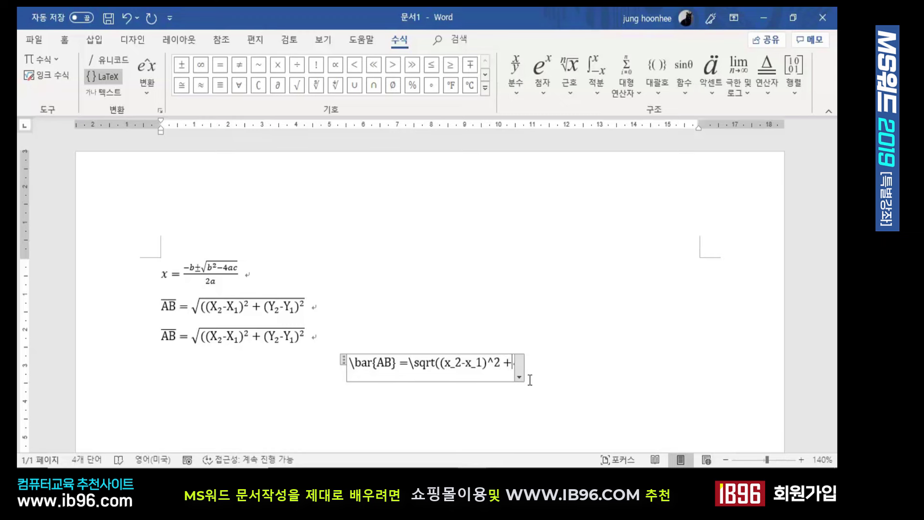
text( ()
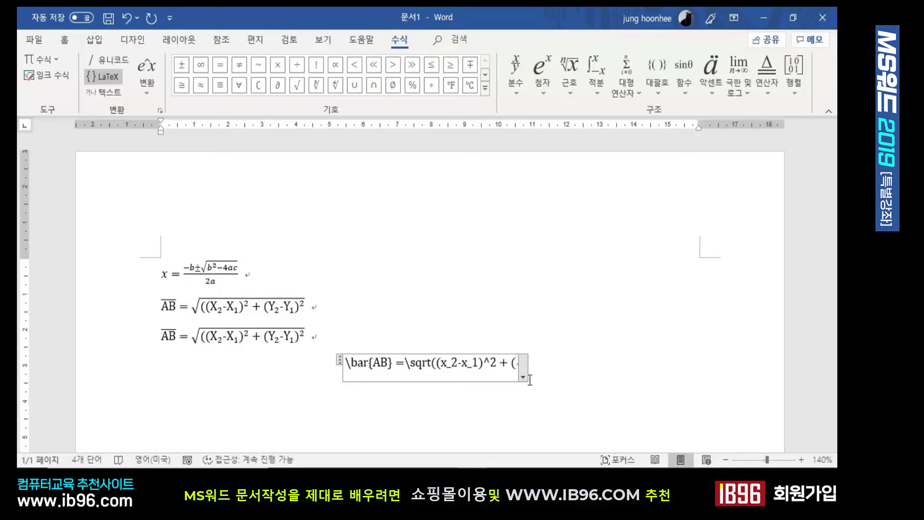
text(y)
text(_2)
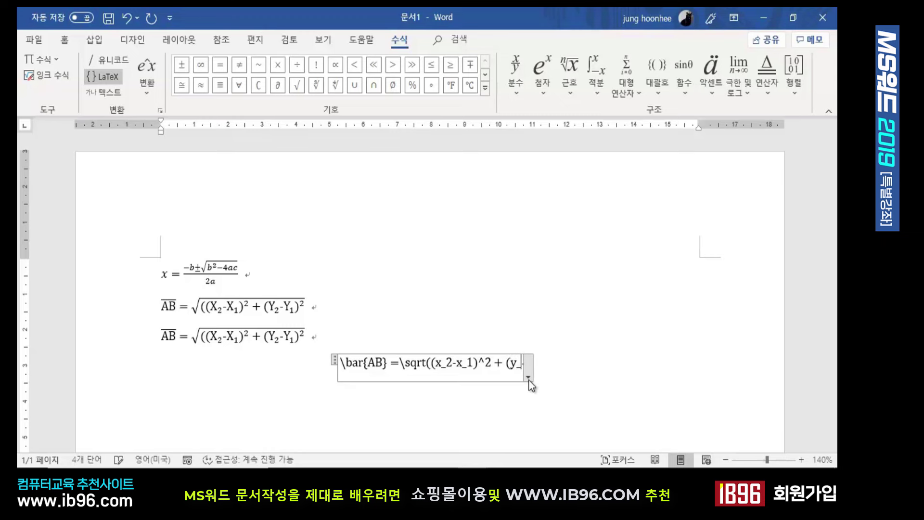
text(-)
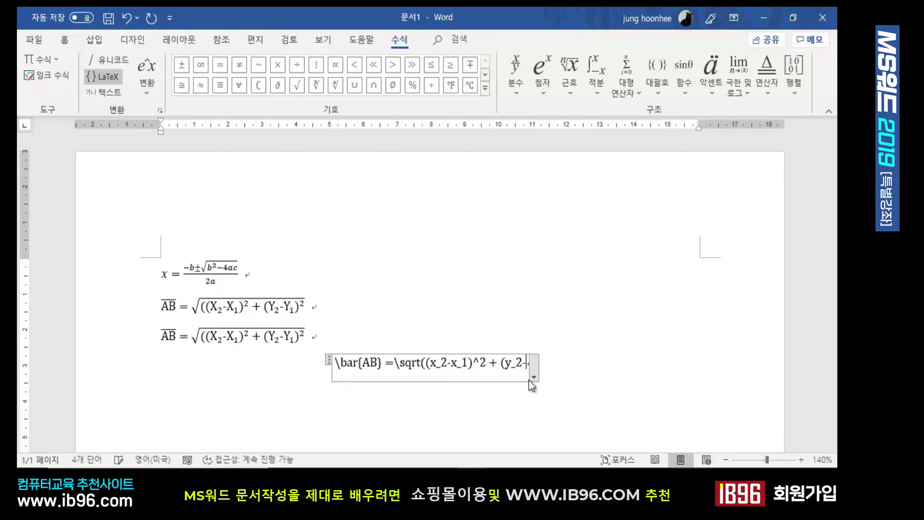
text(y_1)
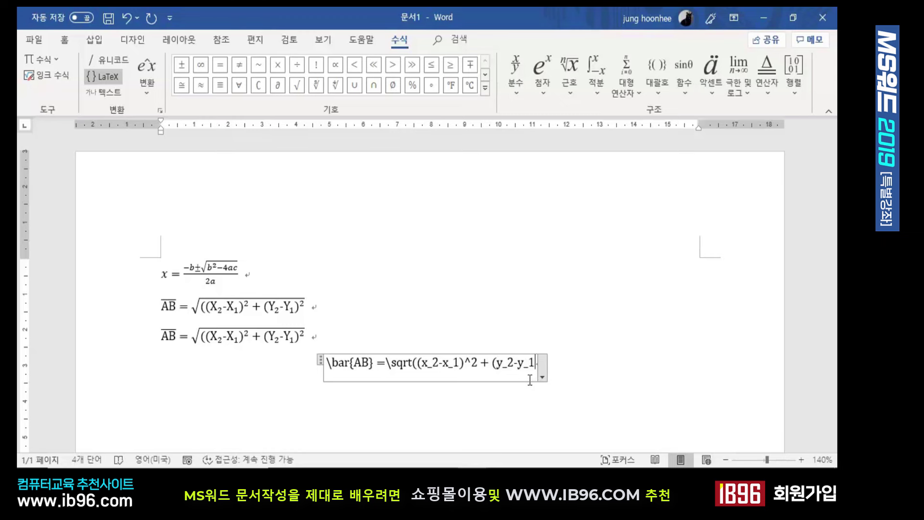
text())
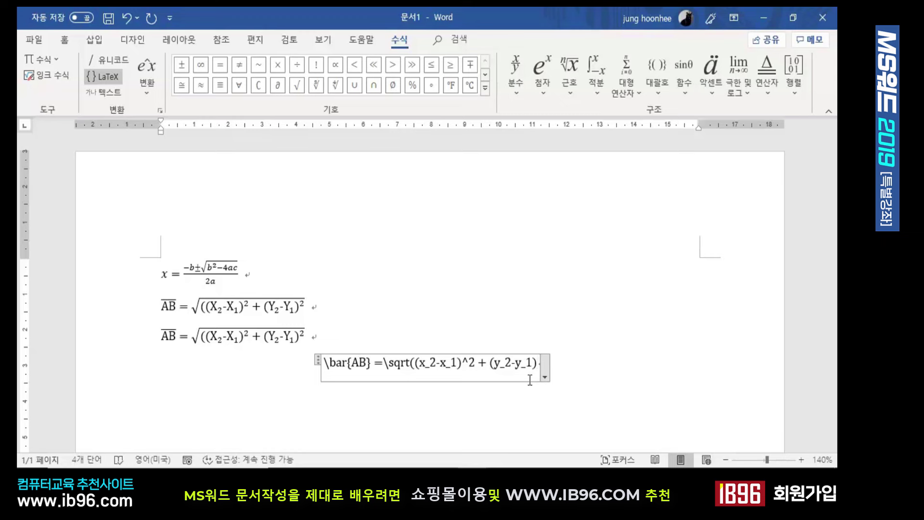
text(^2)
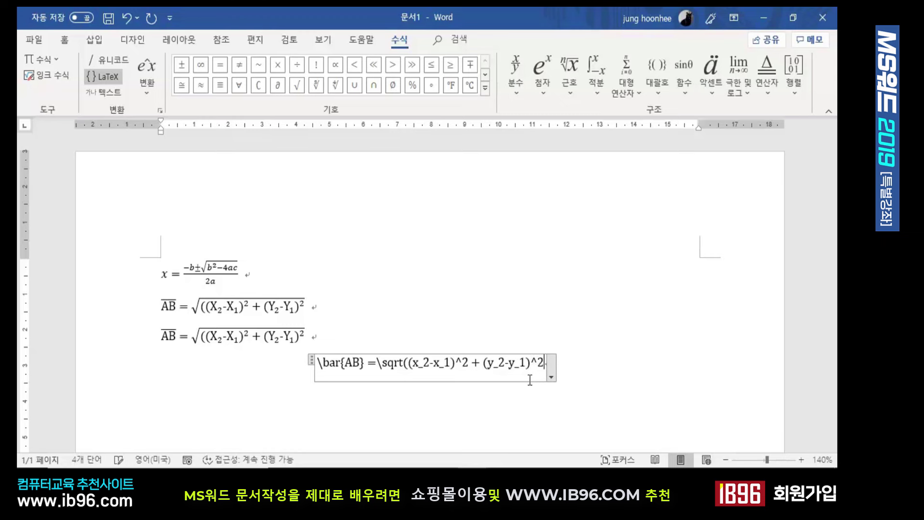
text())
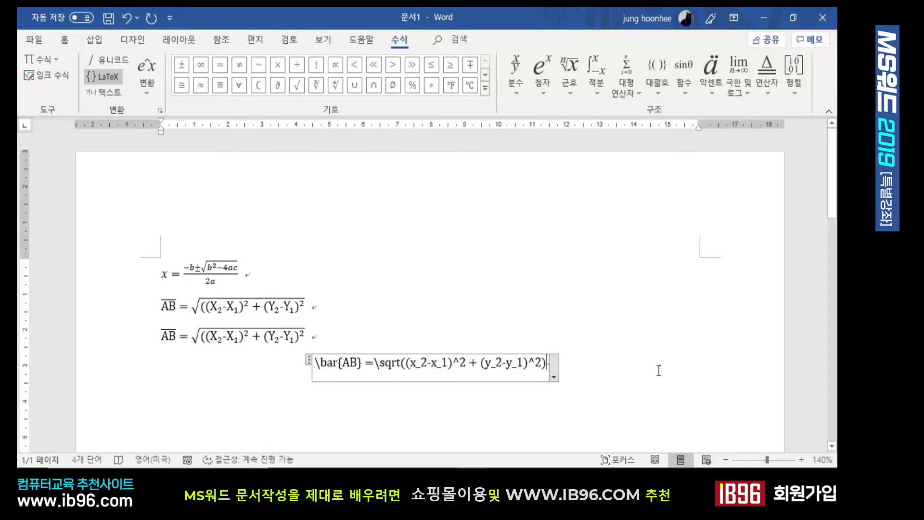
Step: Press Enter to render AB̄ = √((x₂ − x₁)² + (y₂ − y₁)²) and start a new line
key(Return)
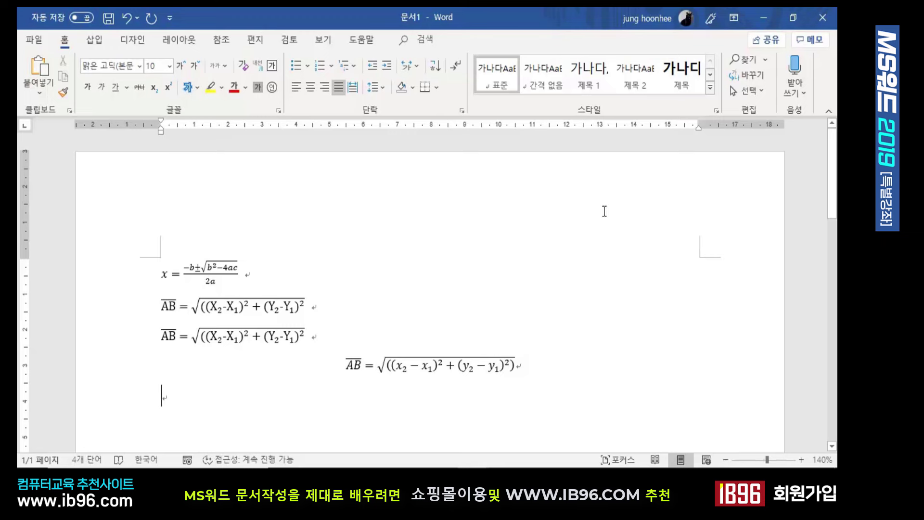
Step: Open the Insert ribbon's 수식 dropdown to list preset equations like 근의 공식
click(99, 43)
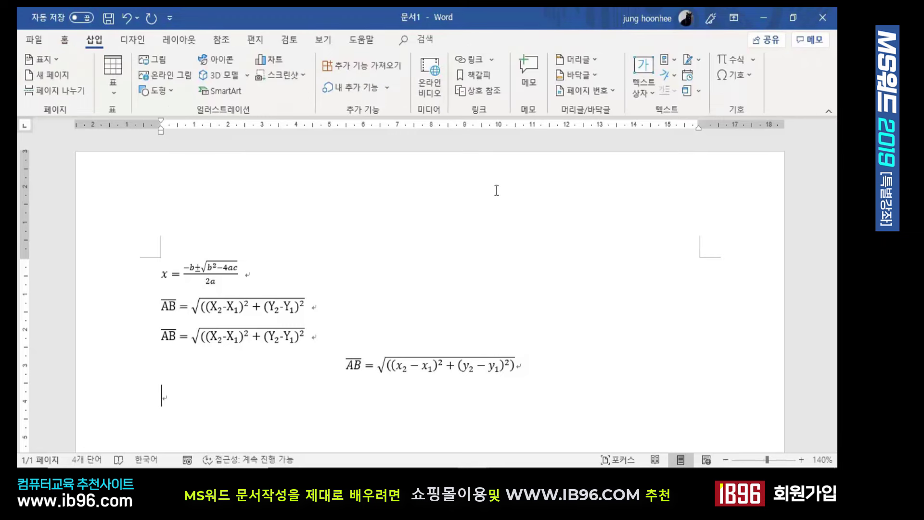
click(755, 60)
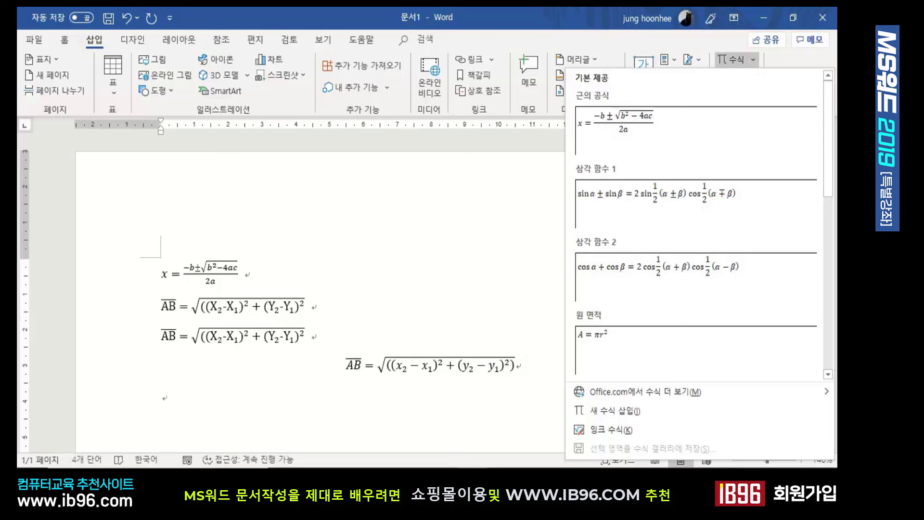
Step: Start an ink equation and handwrite AB̄ = √((x, erasing a misread parenthesis stroke
click(608, 430)
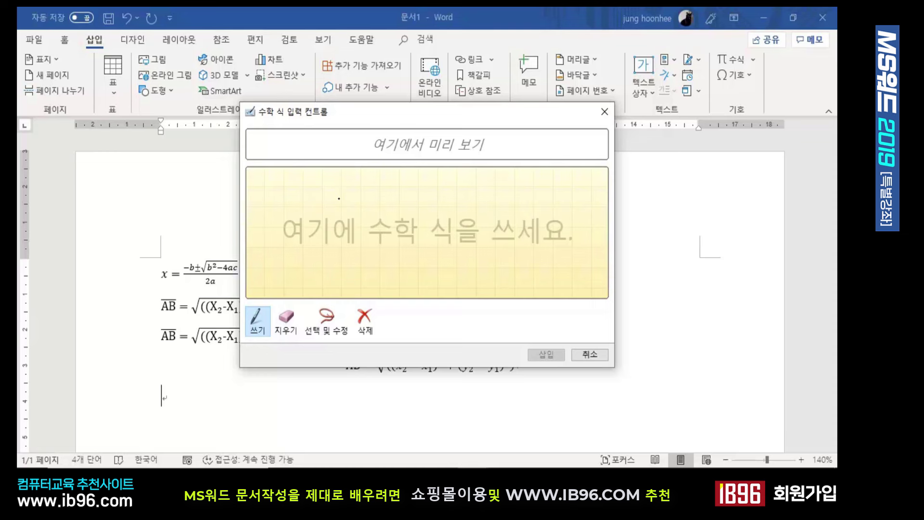
mouse_move(263, 207)
mouse_down()
mouse_move(301, 205)
mouse_move(267, 242)
mouse_move(274, 218)
mouse_move(283, 245)
mouse_up()
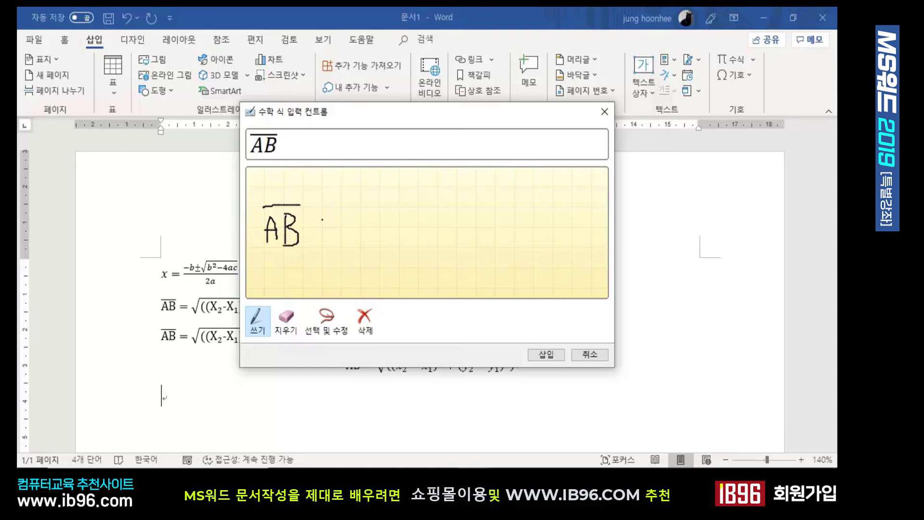
mouse_move(316, 216)
mouse_down()
mouse_move(341, 216)
mouse_move(342, 228)
mouse_up()
mouse_move(357, 224)
mouse_down()
mouse_move(365, 242)
mouse_move(379, 193)
mouse_move(581, 198)
mouse_up()
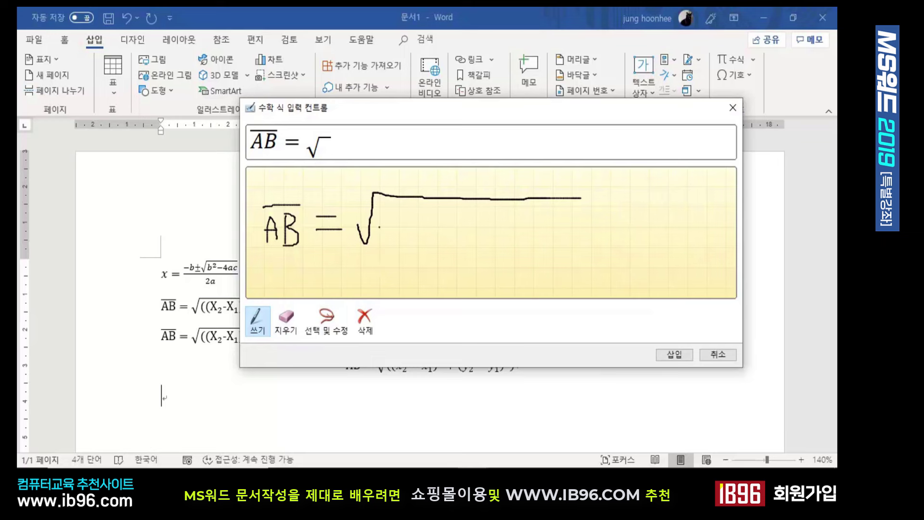
drag(388, 213, 382, 239)
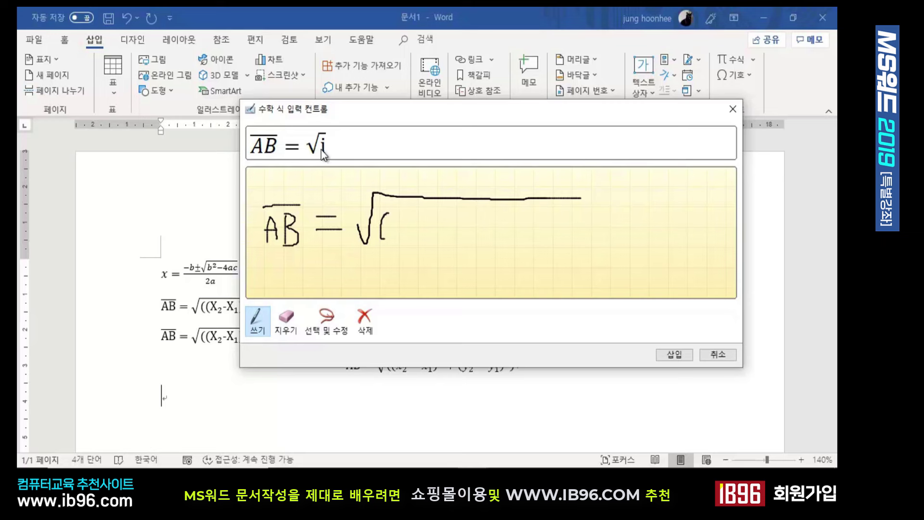
click(283, 322)
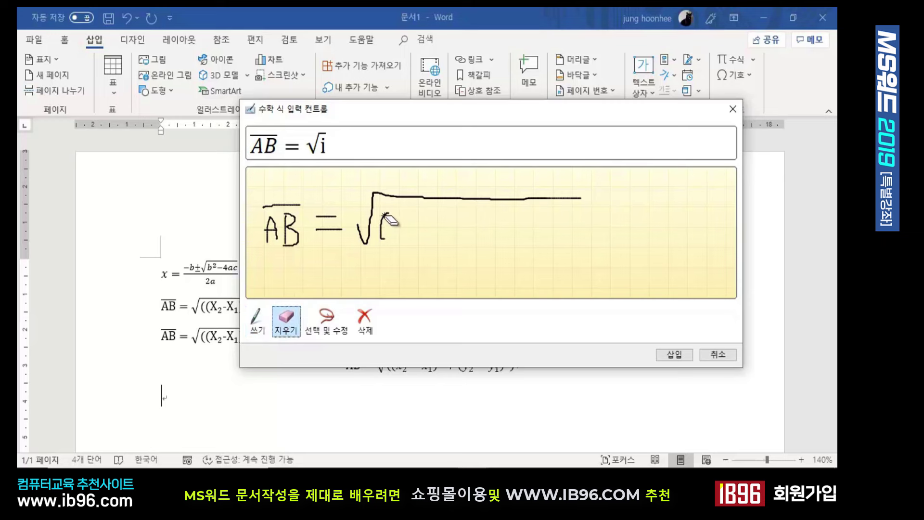
drag(388, 217, 383, 246)
click(258, 317)
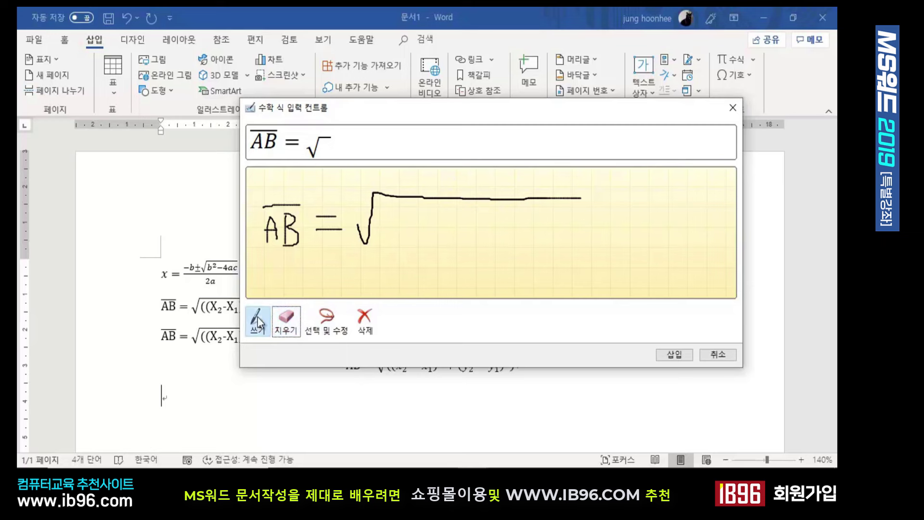
mouse_move(405, 210)
mouse_down()
mouse_move(387, 240)
mouse_move(398, 246)
mouse_up()
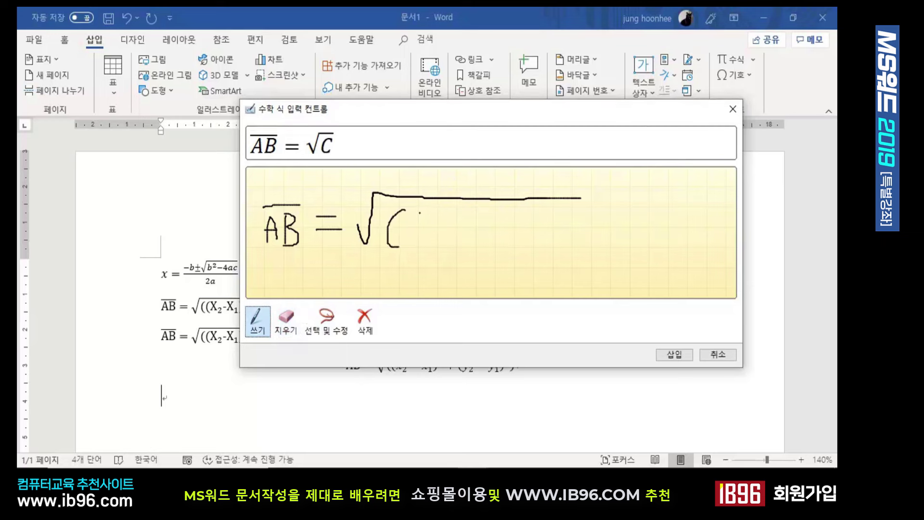
mouse_move(422, 212)
mouse_down()
mouse_move(403, 236)
mouse_move(413, 247)
mouse_up()
mouse_move(430, 220)
mouse_down()
mouse_move(414, 246)
mouse_move(420, 232)
mouse_move(431, 247)
mouse_move(440, 236)
mouse_move(444, 255)
mouse_up()
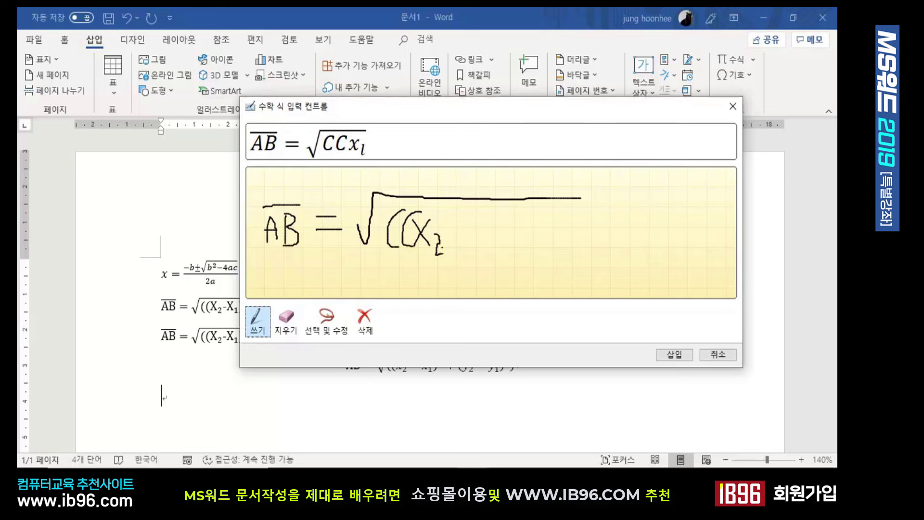
Step: Complete the x term as (x₂ − x₁)², erasing the misread subscript and stray C stroke
click(287, 320)
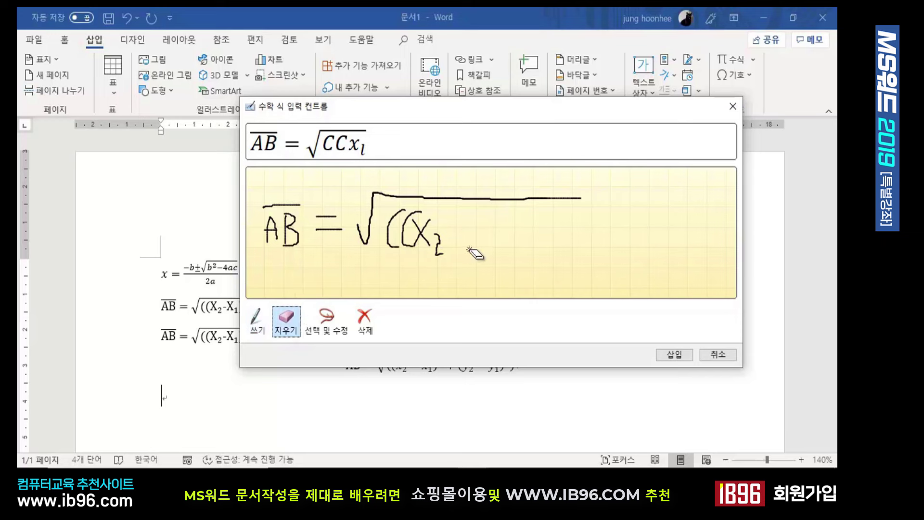
mouse_move(440, 241)
mouse_down()
mouse_move(427, 249)
mouse_move(444, 248)
mouse_up()
click(257, 317)
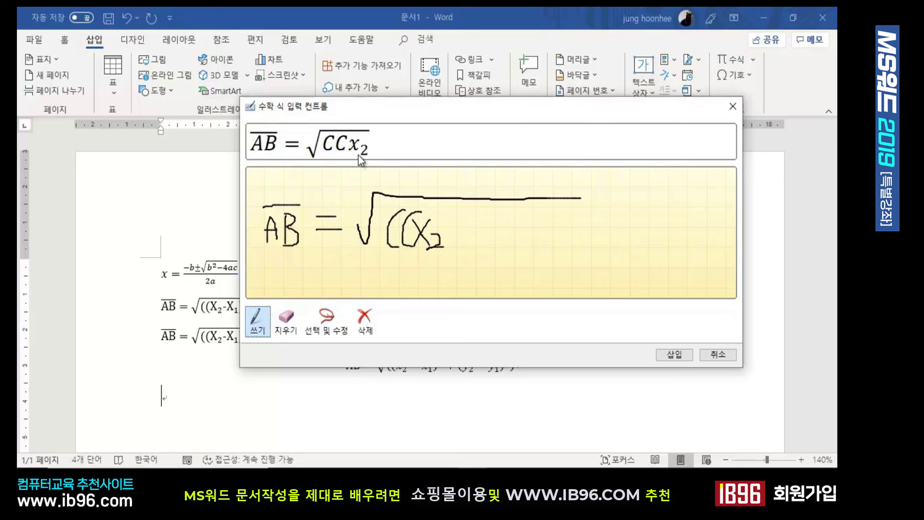
mouse_move(446, 229)
mouse_down()
mouse_move(472, 229)
mouse_move(472, 251)
mouse_up()
drag(474, 218, 498, 259)
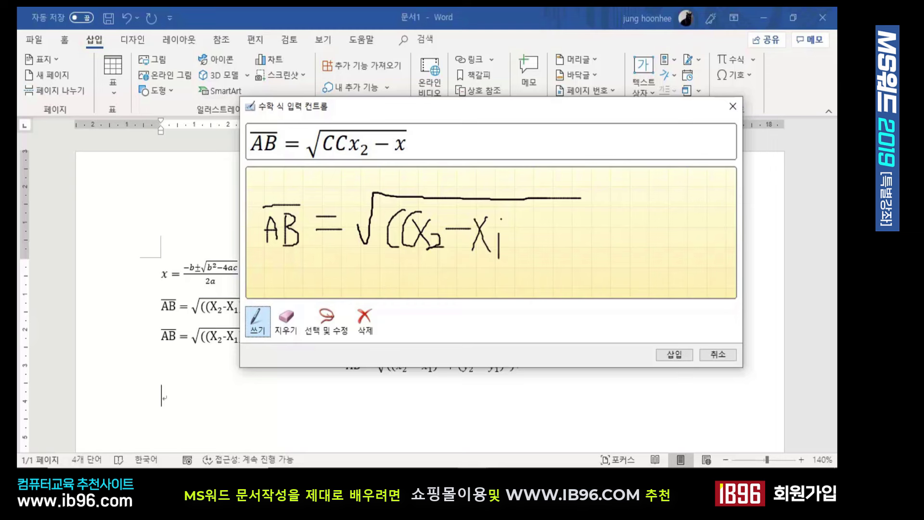
drag(506, 213, 516, 256)
mouse_move(517, 209)
mouse_down()
mouse_move(516, 220)
mouse_move(530, 219)
mouse_up()
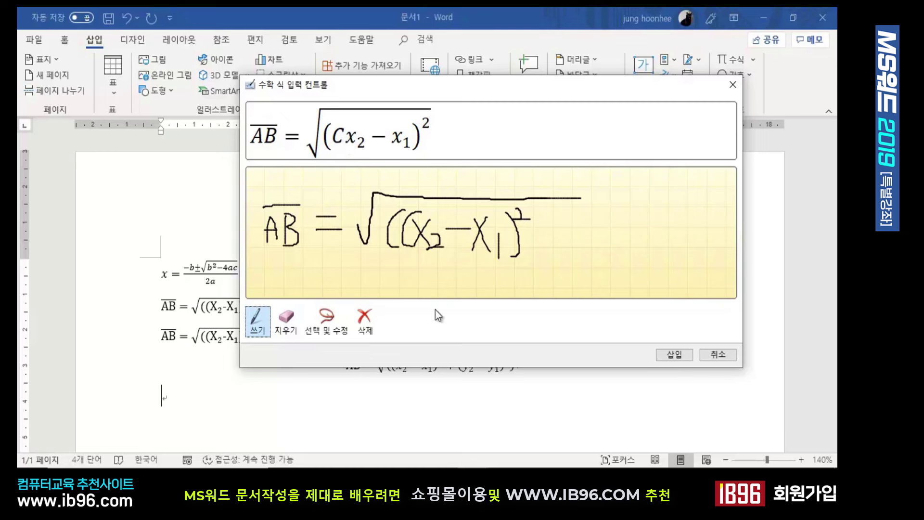
click(285, 319)
drag(418, 218, 407, 230)
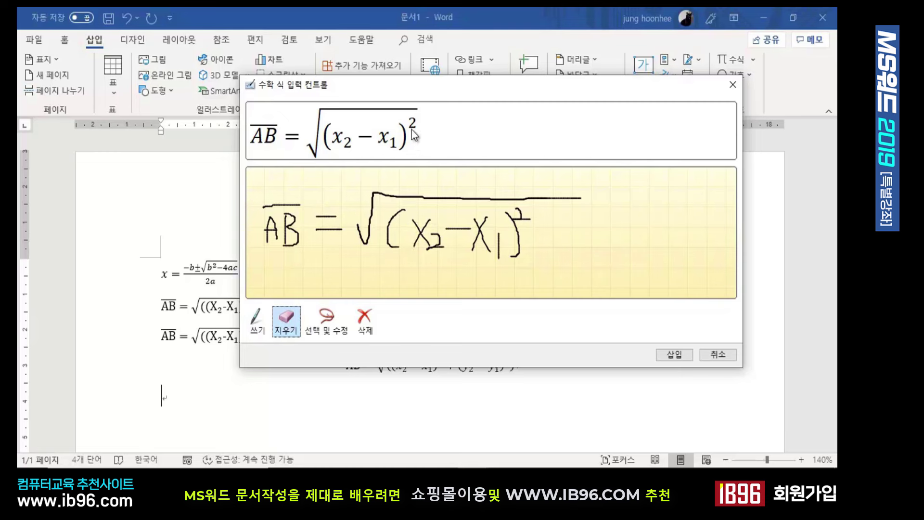
click(257, 321)
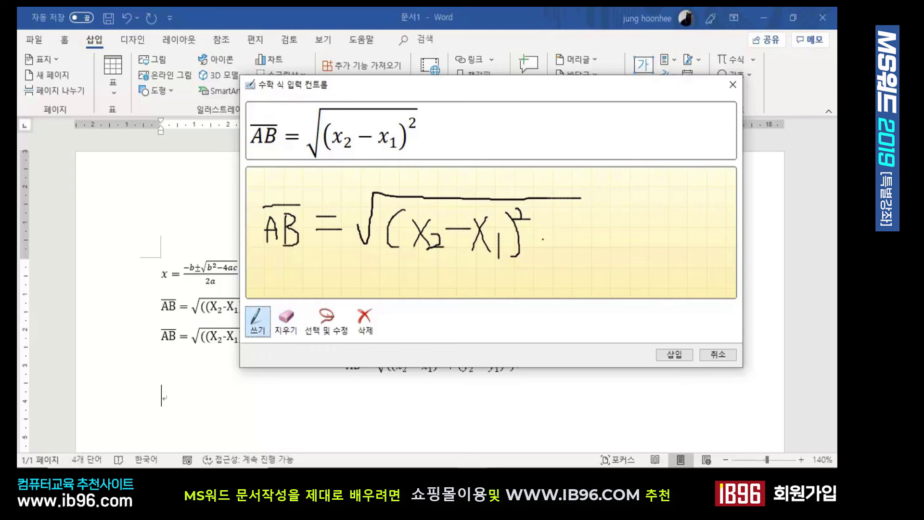
Step: Handwrite + (y₂ − y₁)², erasing and redrawing the minus sign misread as plus
mouse_move(533, 235)
mouse_down()
mouse_move(551, 234)
mouse_move(539, 250)
mouse_up()
drag(566, 216, 565, 253)
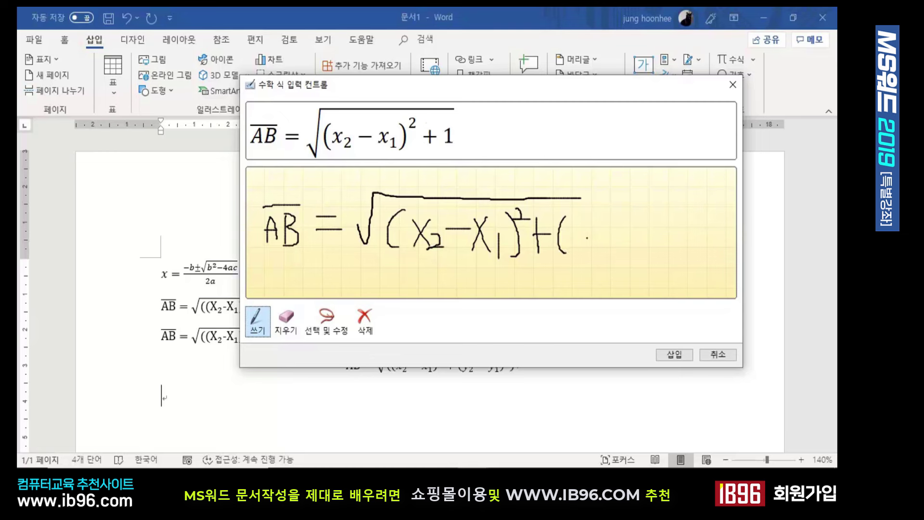
mouse_move(566, 227)
mouse_down()
mouse_move(575, 236)
mouse_move(570, 260)
mouse_move(588, 254)
mouse_up()
mouse_move(592, 232)
mouse_down()
mouse_move(609, 230)
mouse_move(601, 248)
mouse_move(626, 234)
mouse_up()
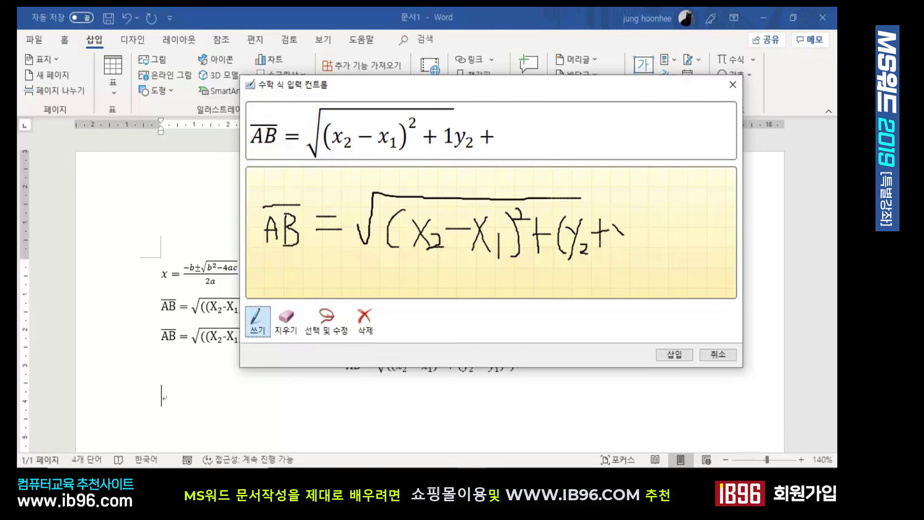
click(287, 320)
click(618, 232)
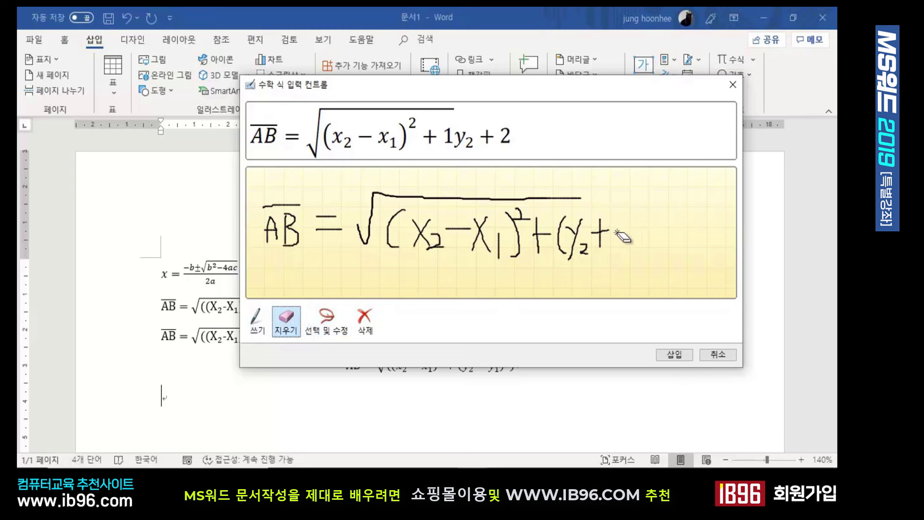
drag(618, 235, 595, 235)
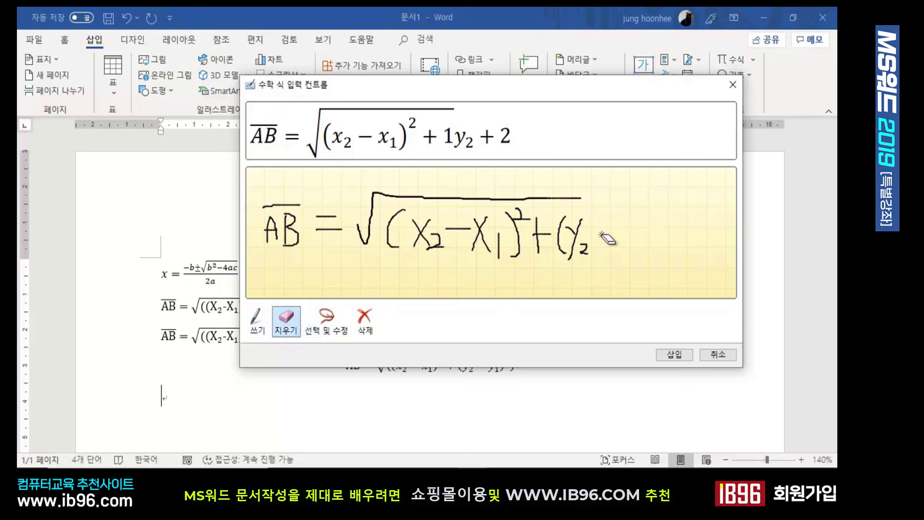
click(255, 319)
mouse_move(597, 231)
mouse_down()
mouse_move(624, 234)
mouse_move(617, 257)
mouse_move(637, 256)
mouse_up()
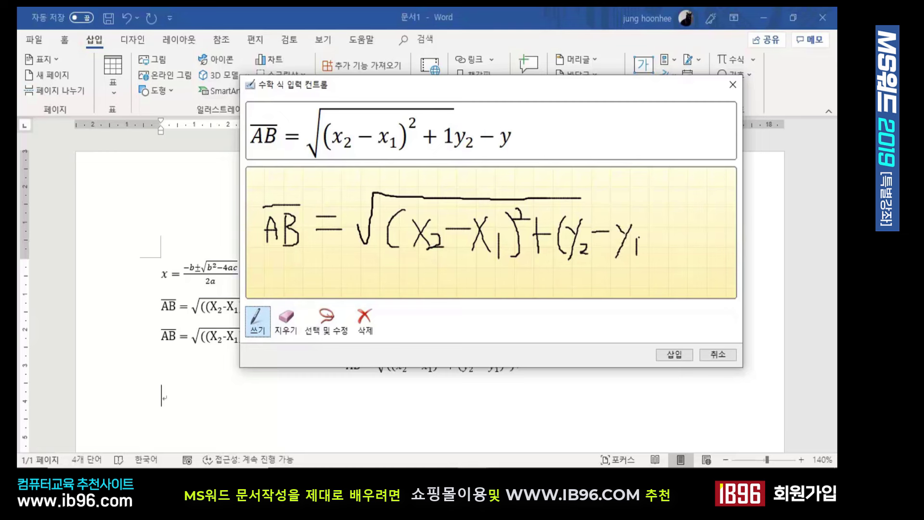
mouse_move(638, 213)
mouse_down()
mouse_move(651, 236)
mouse_move(640, 258)
mouse_up()
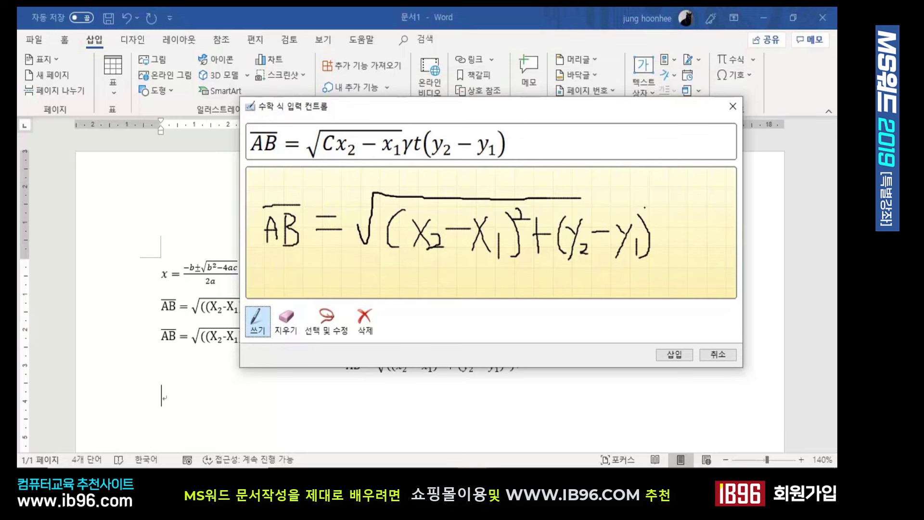
drag(646, 208, 659, 218)
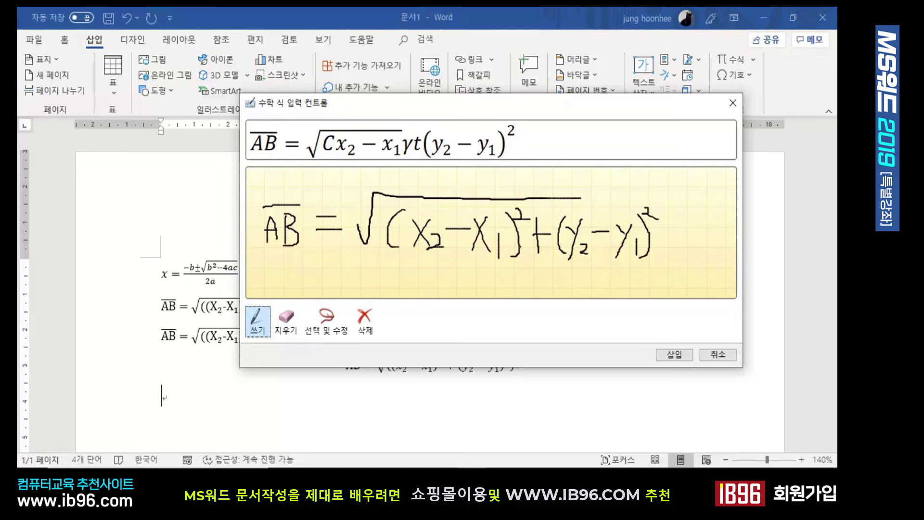
Step: Rewrite the plus sign between the squared terms and the closing parenthesis after x₁
click(287, 321)
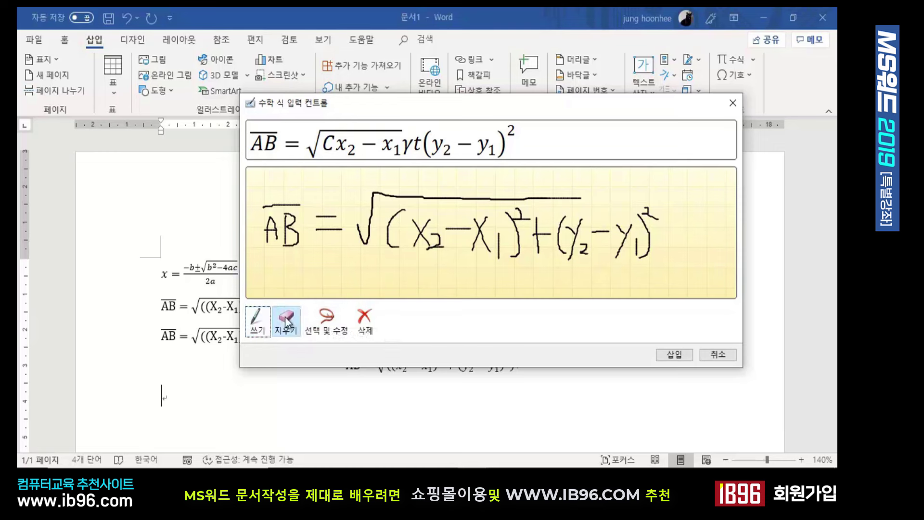
drag(543, 242, 532, 221)
click(526, 218)
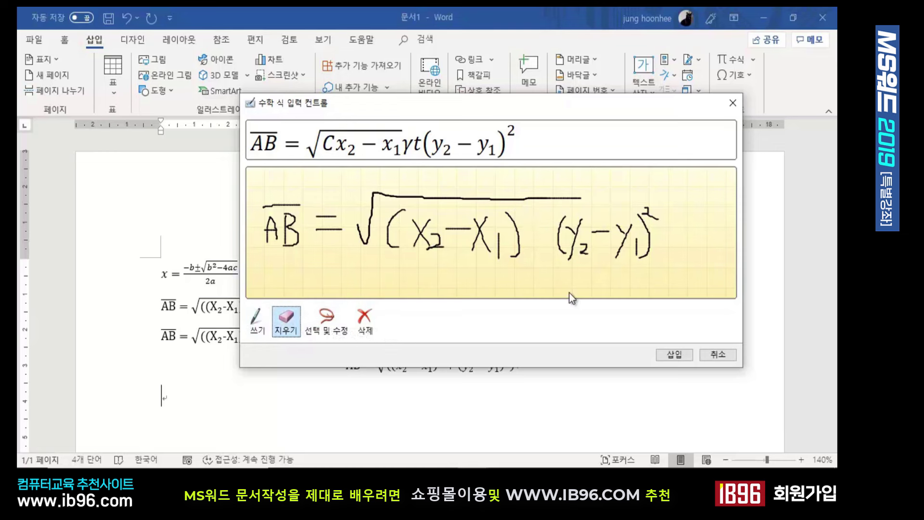
click(257, 321)
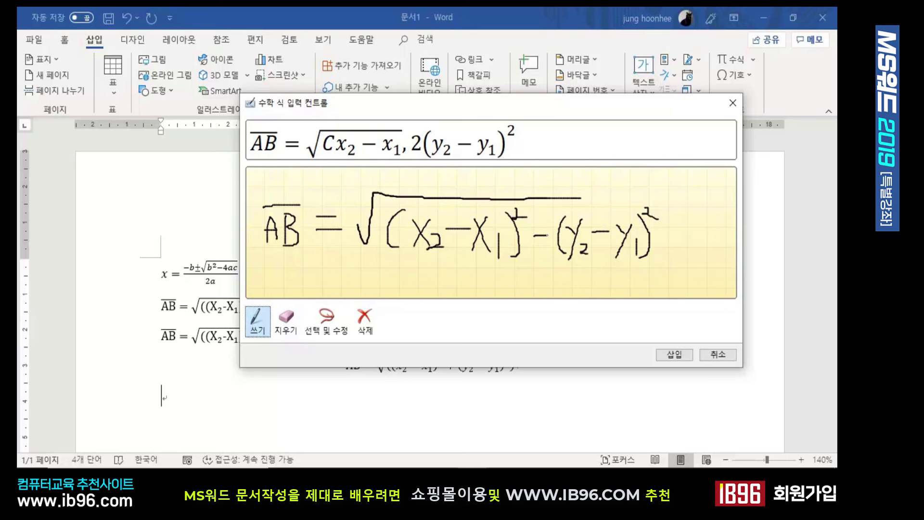
drag(539, 222, 541, 250)
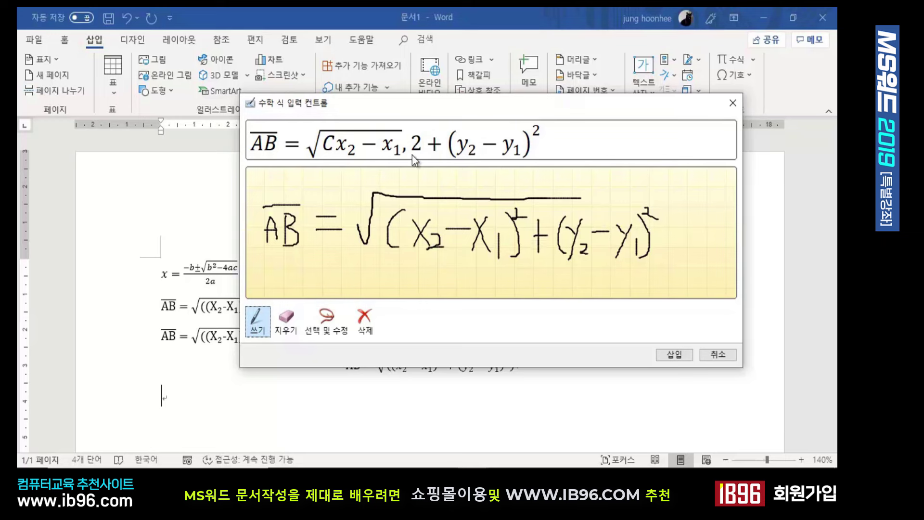
click(286, 320)
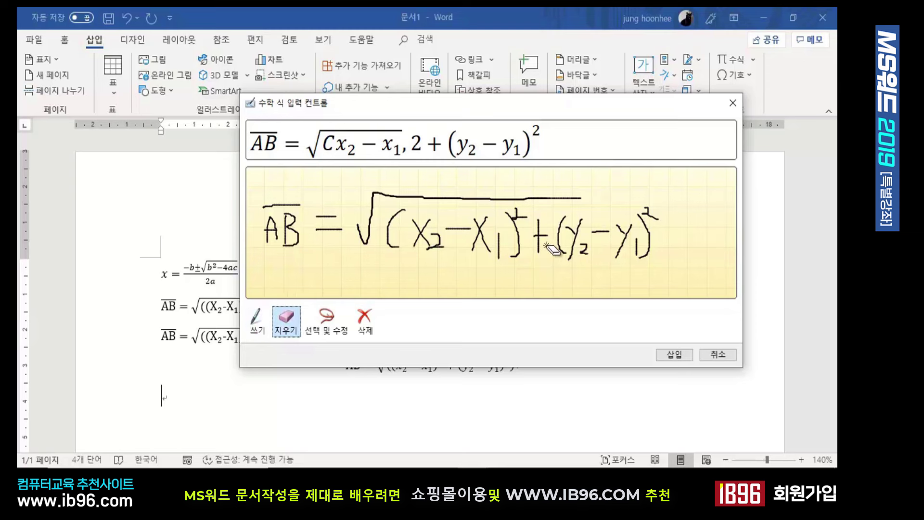
click(516, 248)
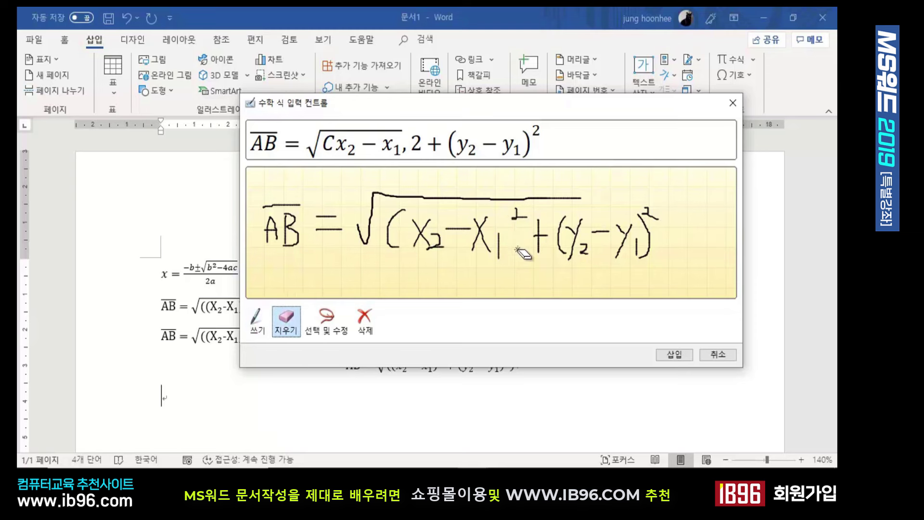
click(258, 320)
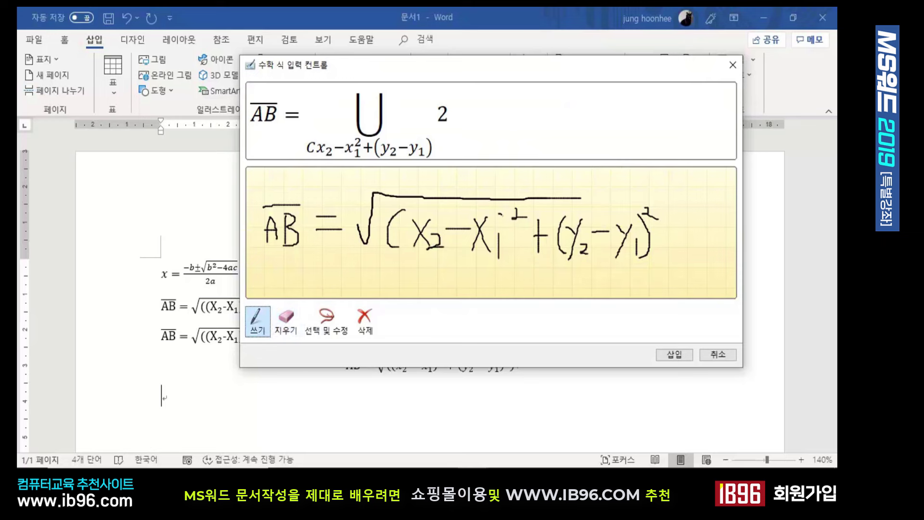
drag(502, 215, 513, 249)
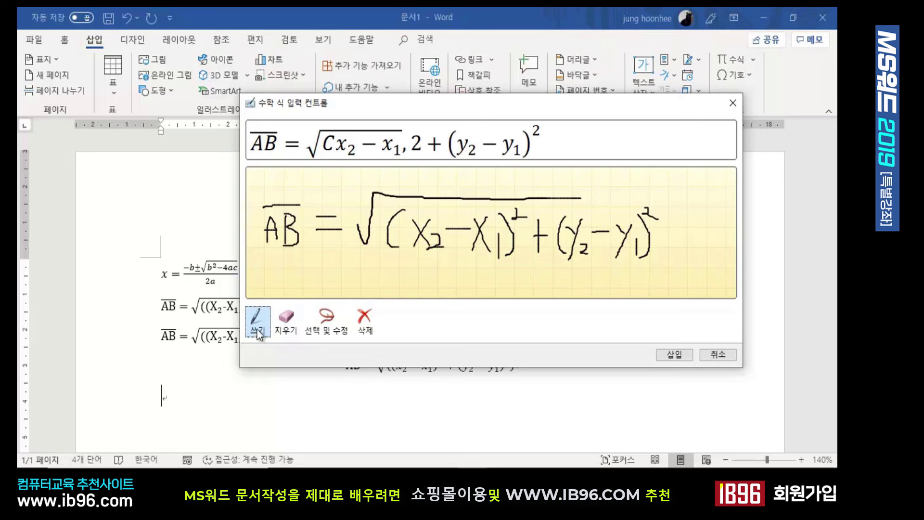
Step: Redraw the square root stroke so it spans the whole expression
click(285, 320)
click(566, 198)
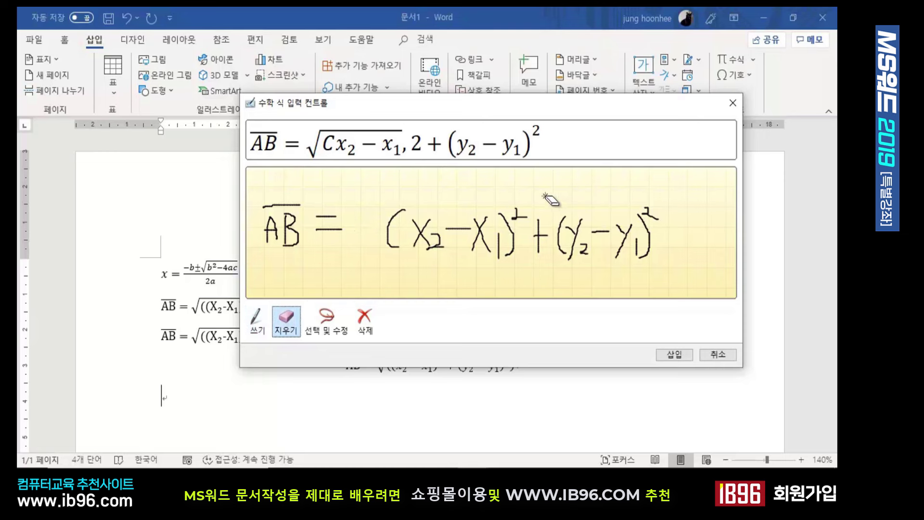
click(258, 321)
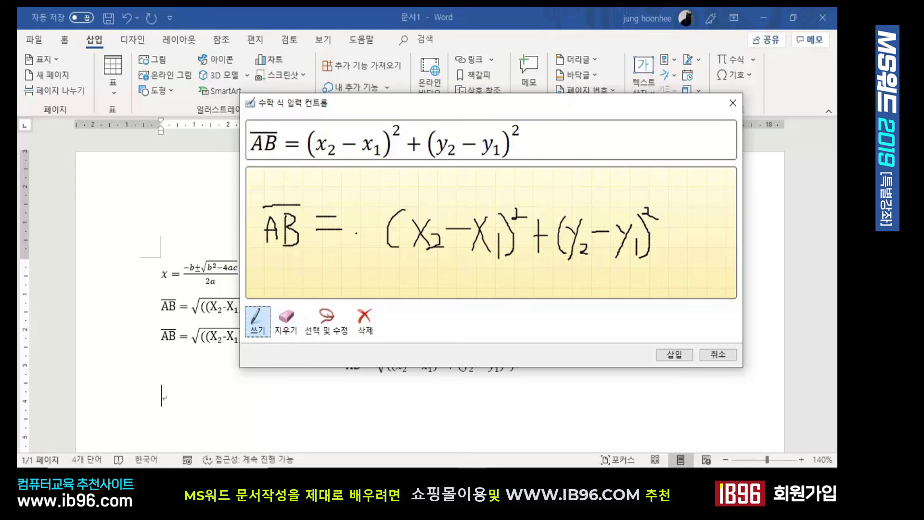
mouse_move(364, 236)
mouse_down()
mouse_move(379, 200)
mouse_move(669, 192)
mouse_up()
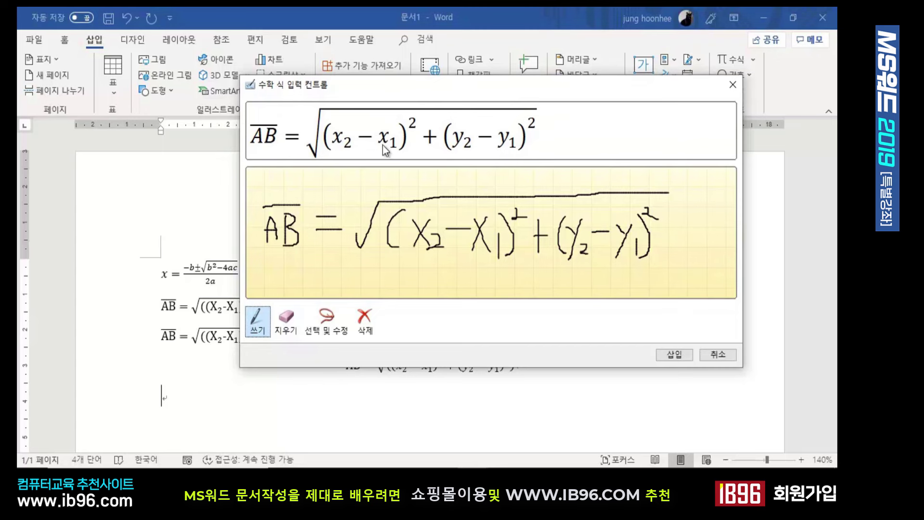
Step: Insert the recognized AB distance formula into the document as an inline equation
click(674, 355)
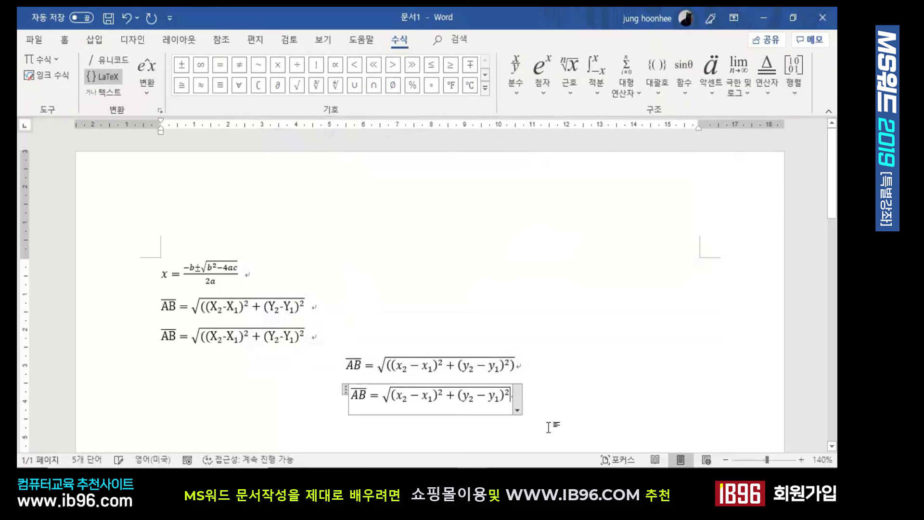
click(518, 408)
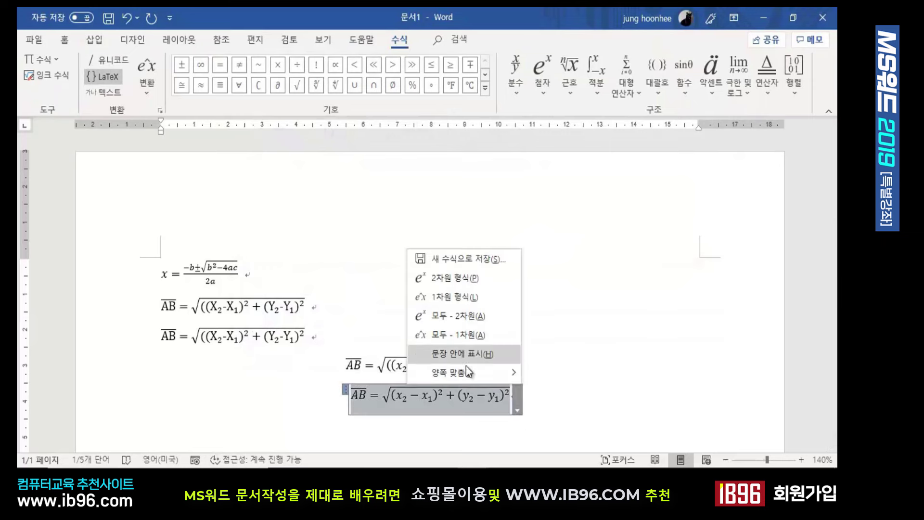
click(475, 354)
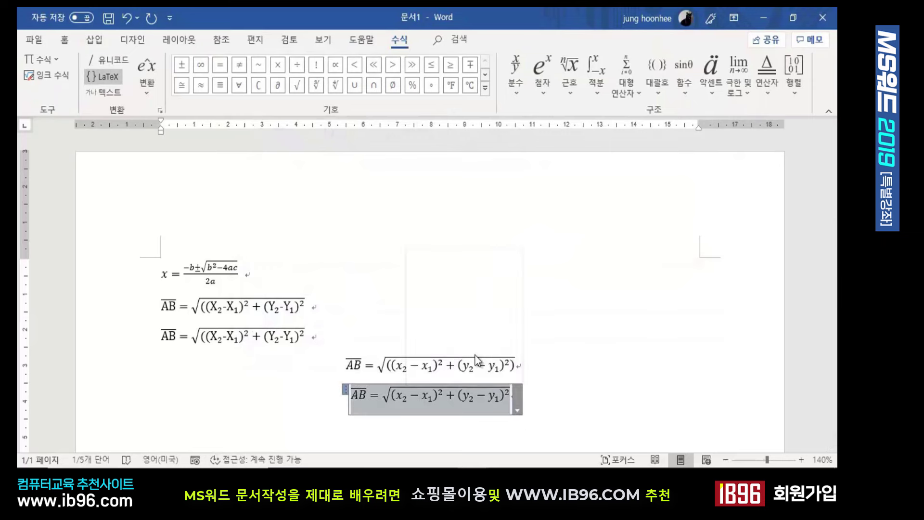
click(393, 421)
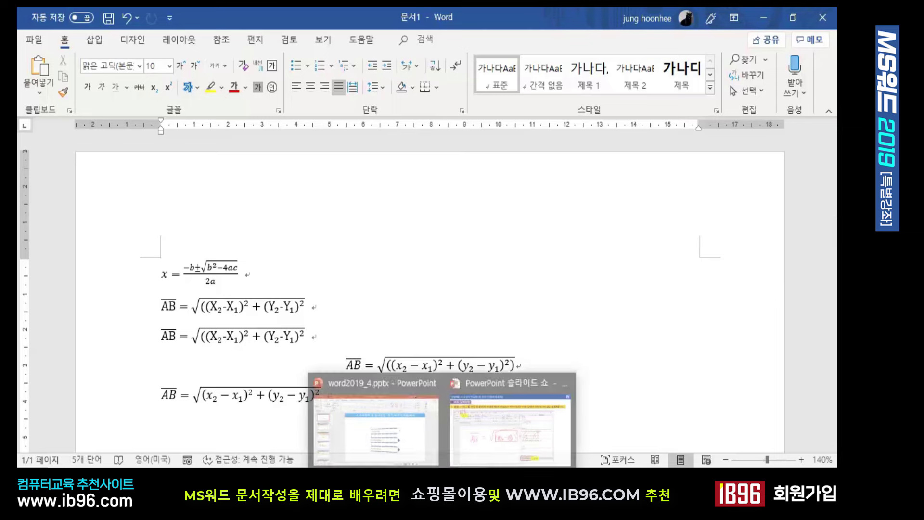
Step: Return to the PowerPoint slide show and advance six slides to the find-and-replace lesson
click(501, 411)
key(Right)
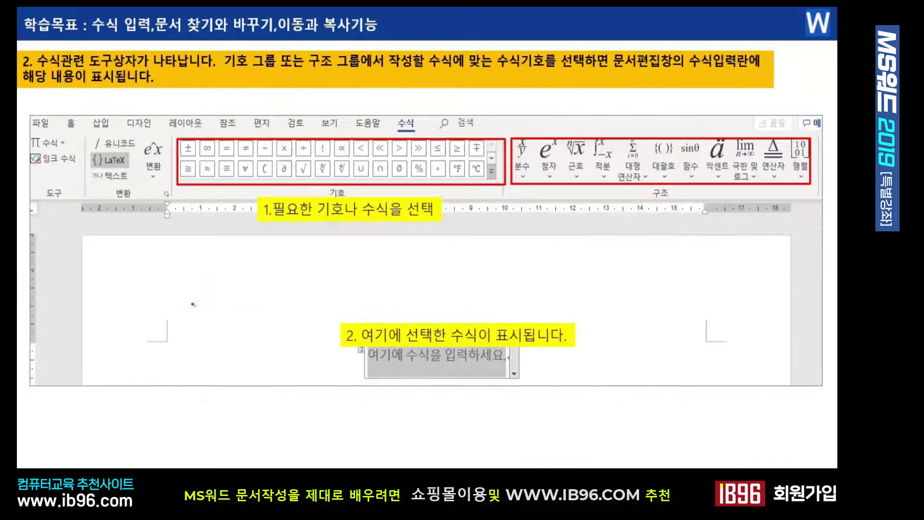
key(Right)
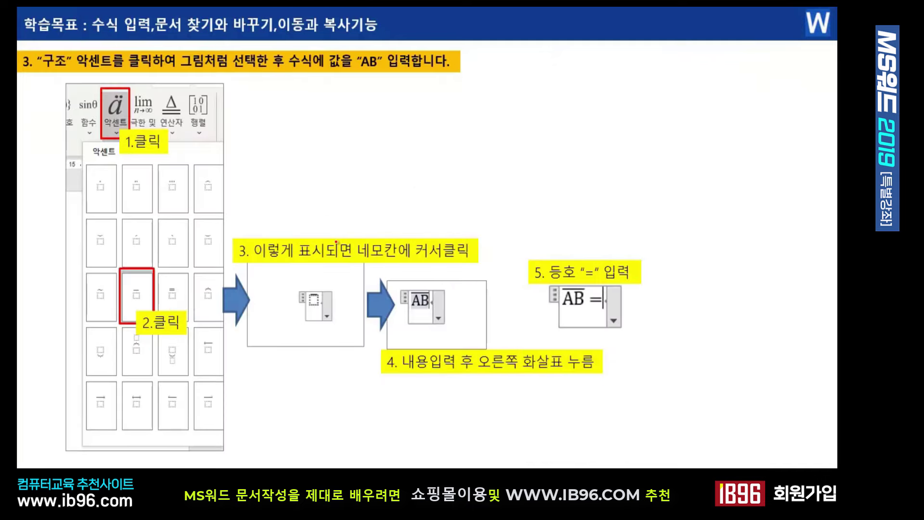
key(Right)
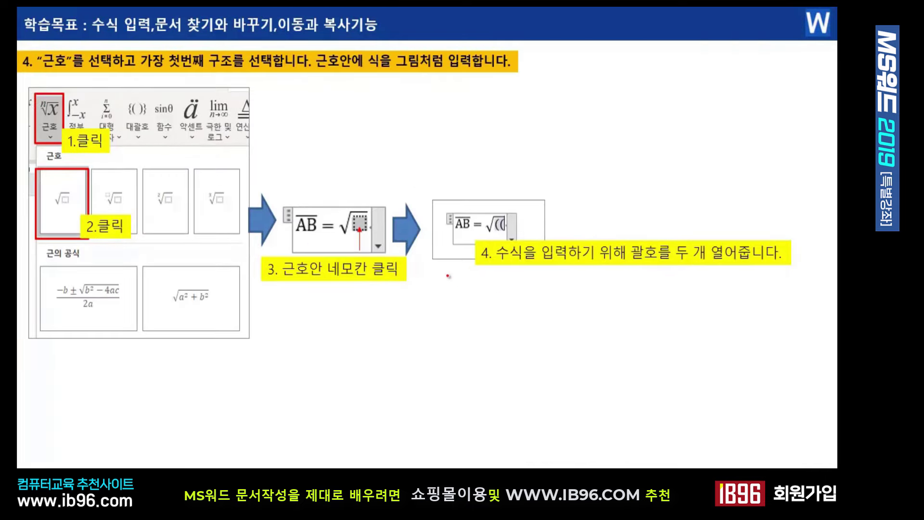
key(Right)
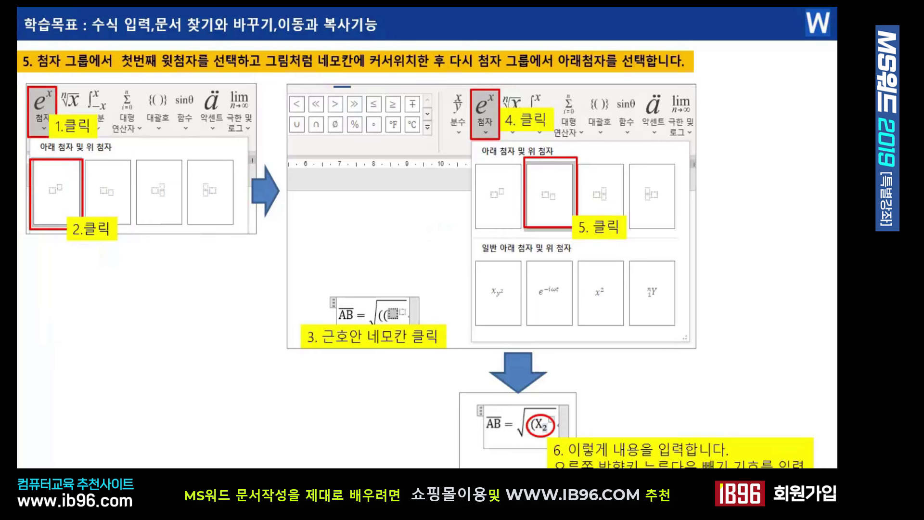
key(Right)
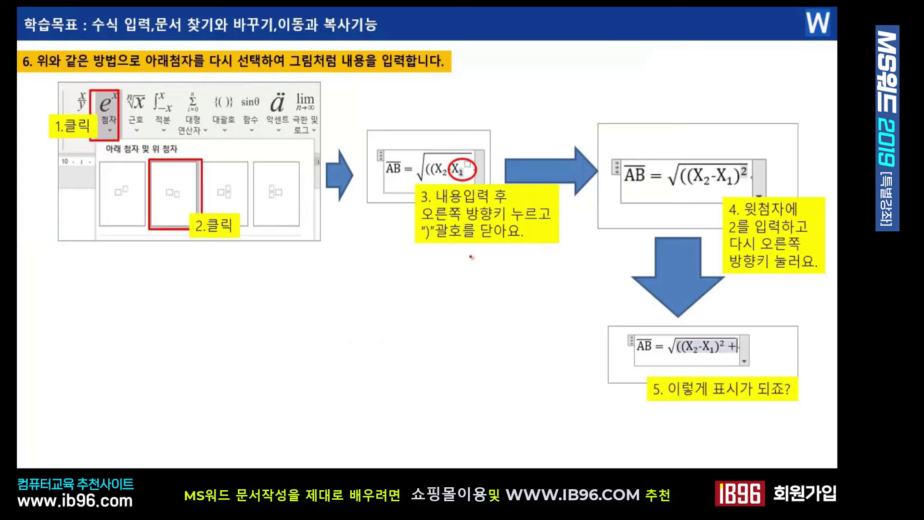
key(Right)
key(Right)
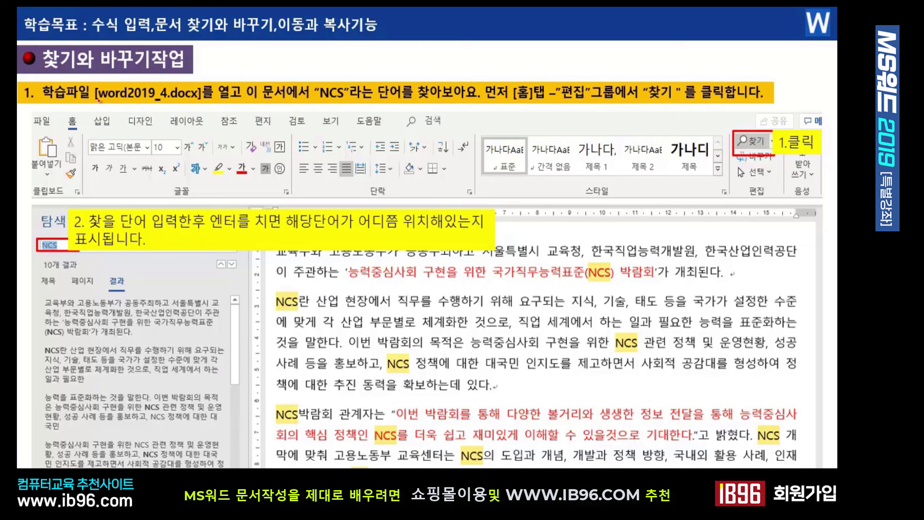
Step: Box the practice file name in red ink, then switch to WORD2019_4.docx via the taskbar
mouse_move(99, 99)
mouse_down()
mouse_move(199, 102)
mouse_move(164, 85)
mouse_move(97, 82)
mouse_move(95, 105)
mouse_move(146, 104)
mouse_up()
right_click(302, 140)
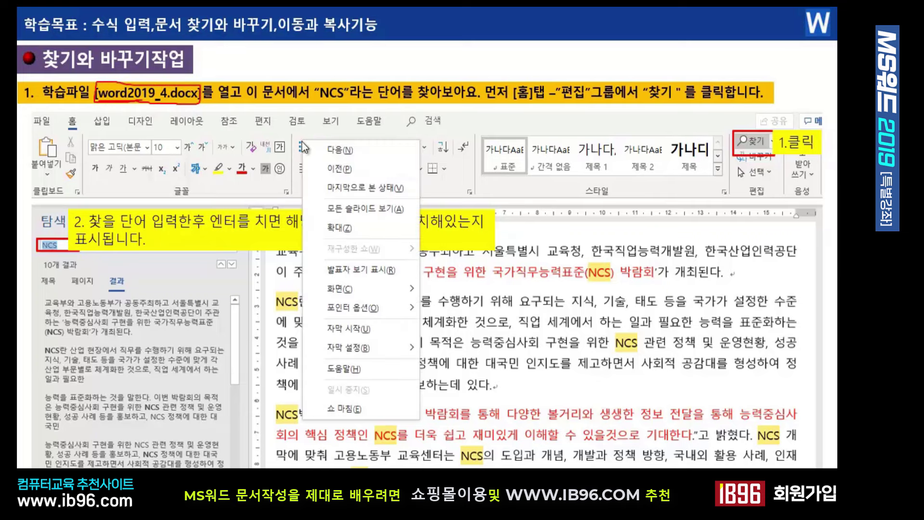
mouse_move(361, 289)
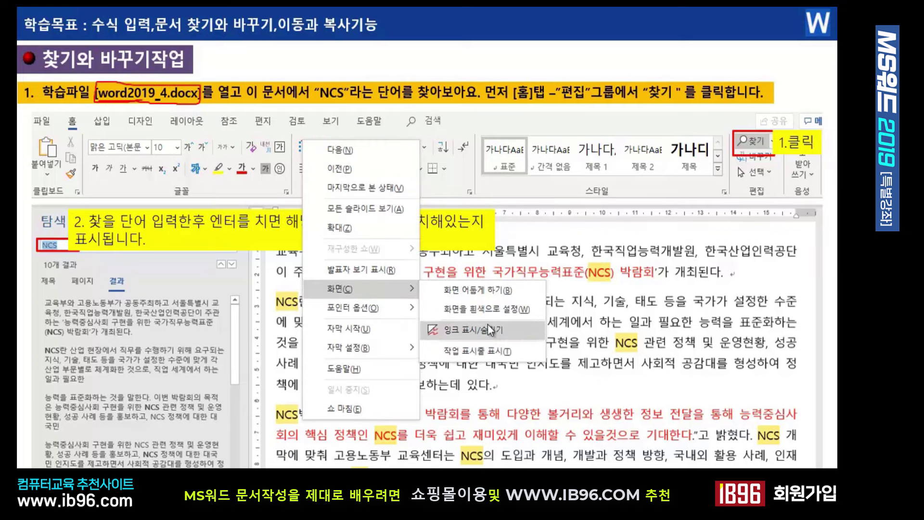
click(480, 352)
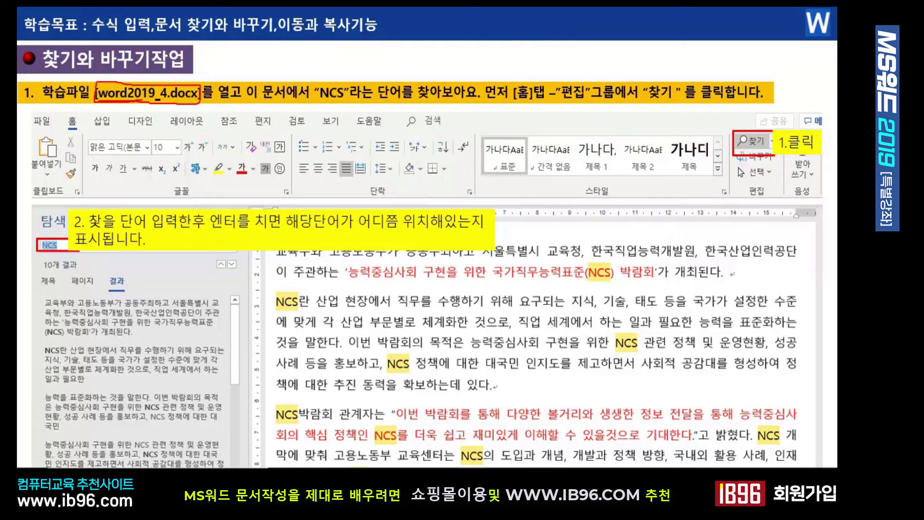
click(418, 436)
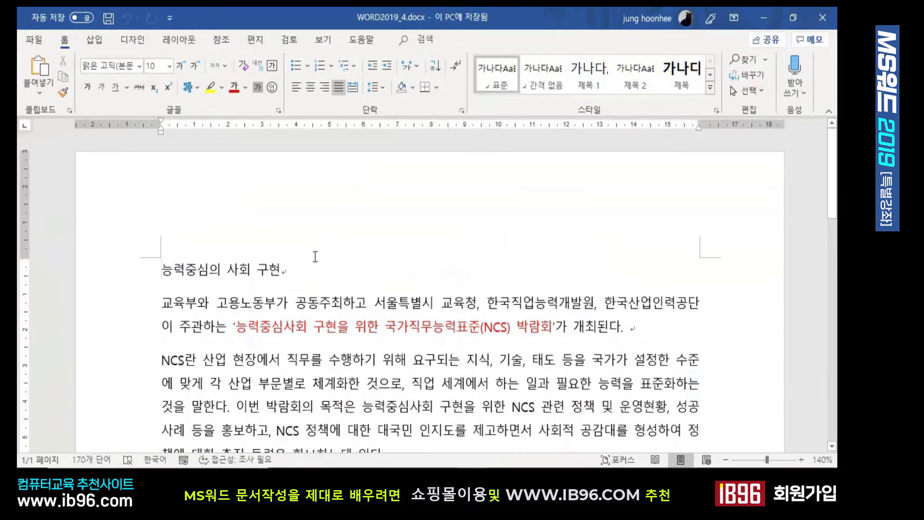
Step: Place the cursor after the title, scroll through the document, and bring up the Navigation search pane
click(315, 256)
scroll(323, 340, down, 3)
scroll(323, 340, down, 1)
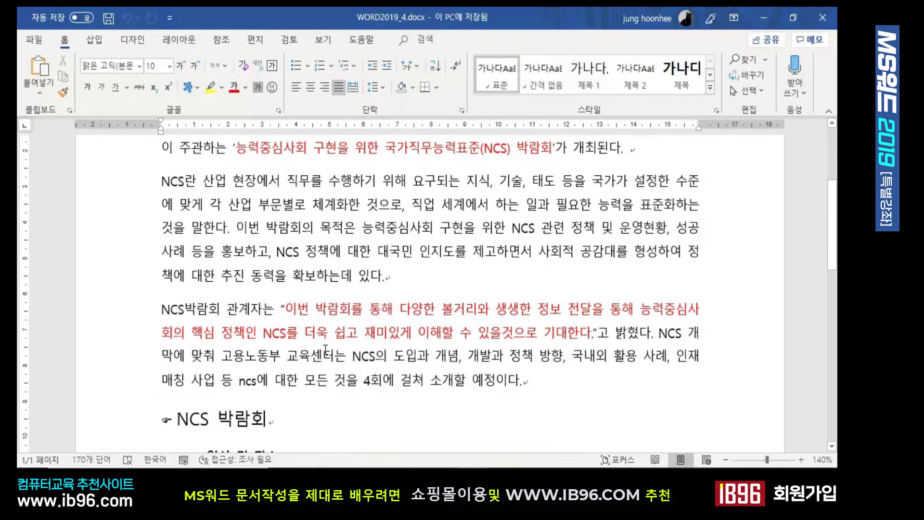
scroll(323, 342, down, 3)
scroll(326, 356, up, 2)
scroll(326, 356, up, 3)
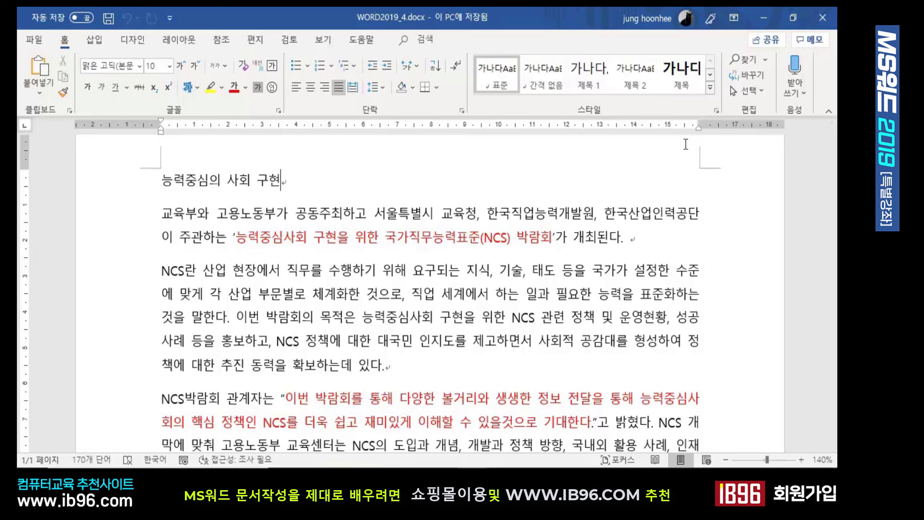
click(750, 59)
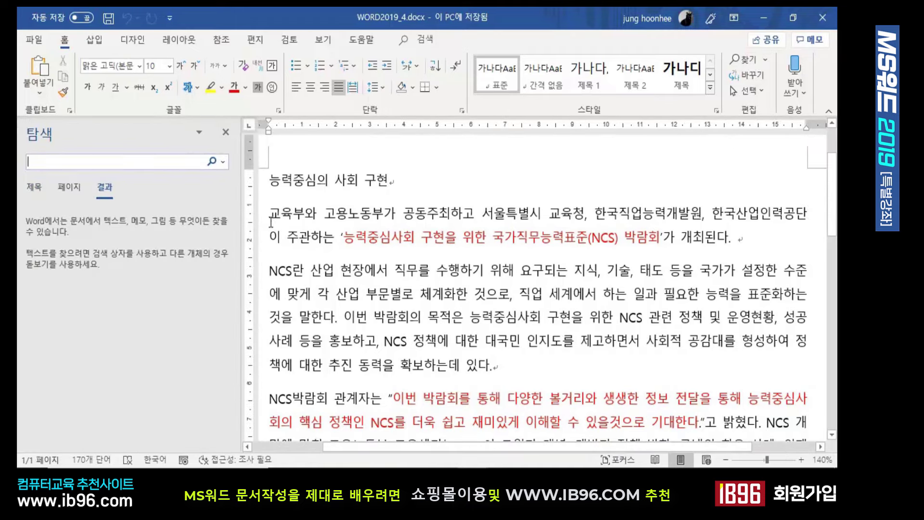
Step: Search the document for NCS and review the 10 results
text(n)
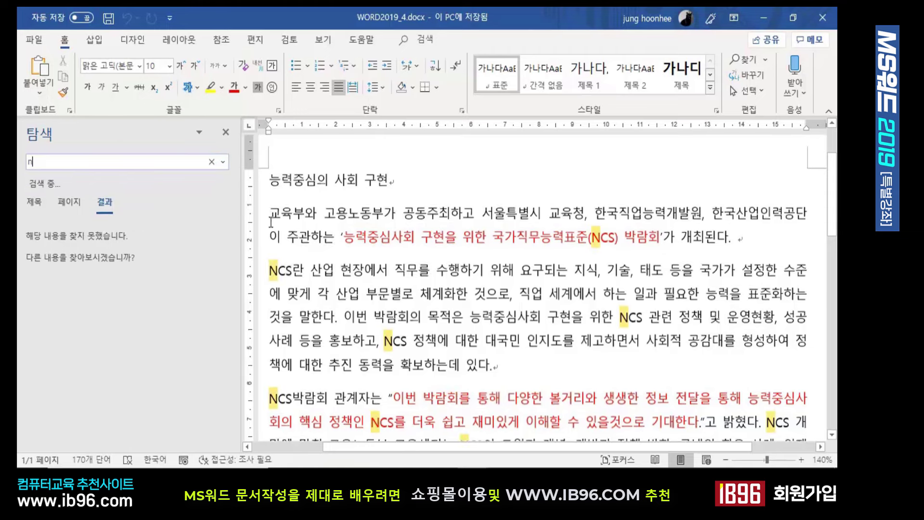
text(NC)
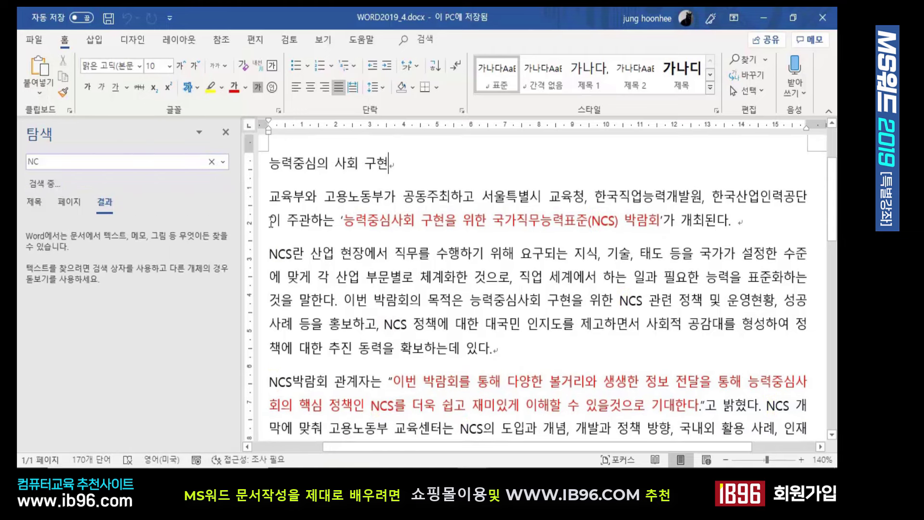
text(S)
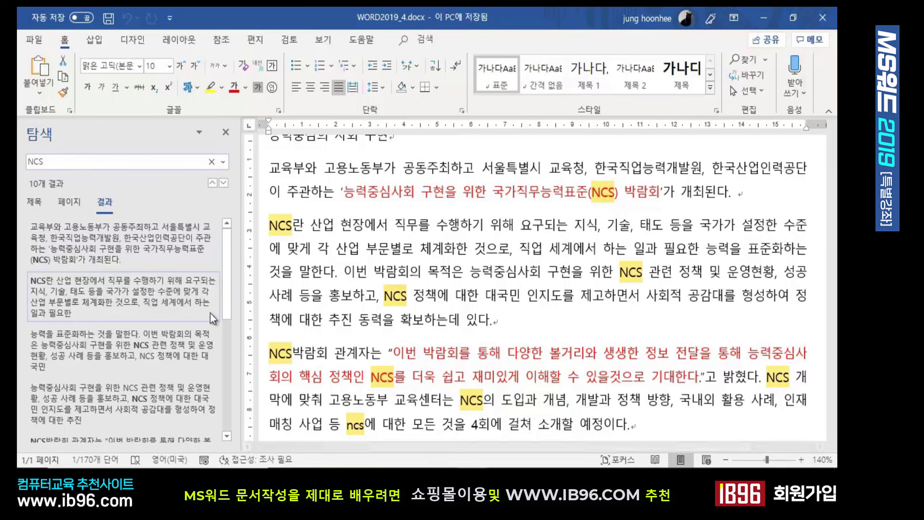
scroll(225, 308, down, 1)
drag(224, 307, 198, 212)
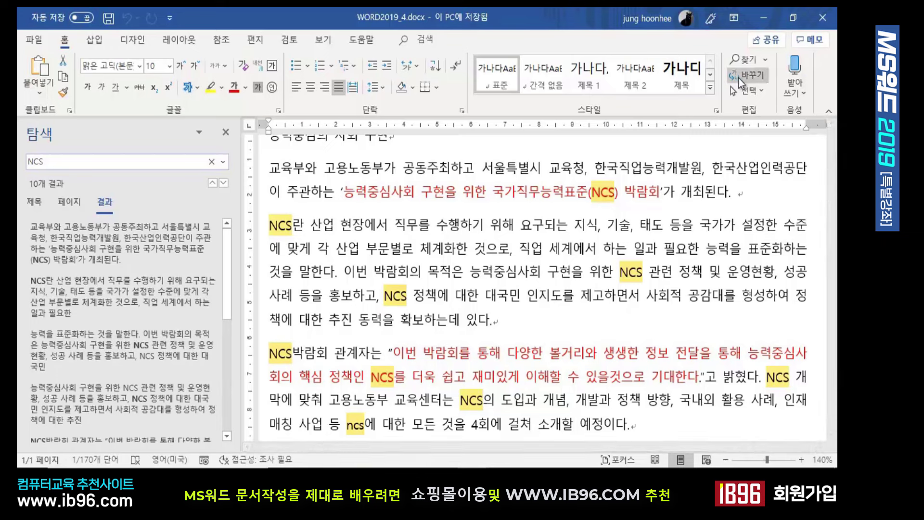
Step: Close the Navigation pane and cancel the Page Setup dialog that appeared
click(226, 133)
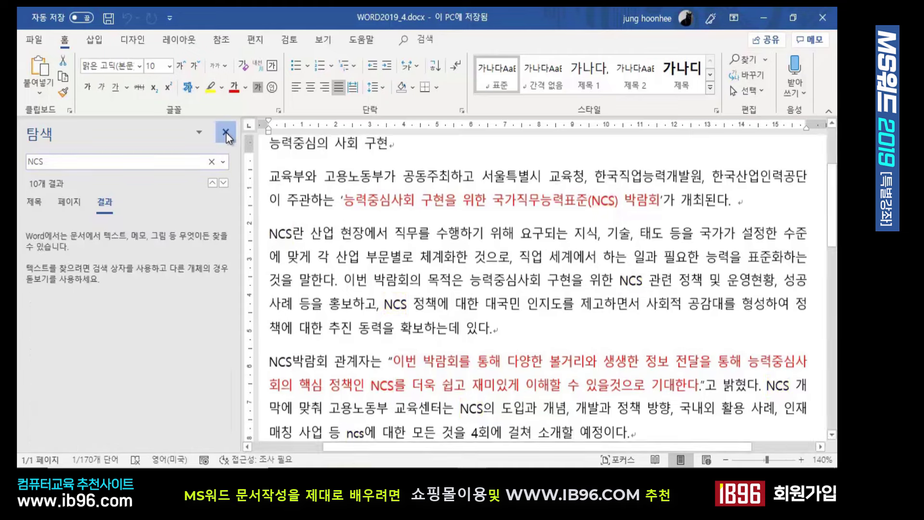
click(226, 133)
key(alt+p)
key(s)
key(p)
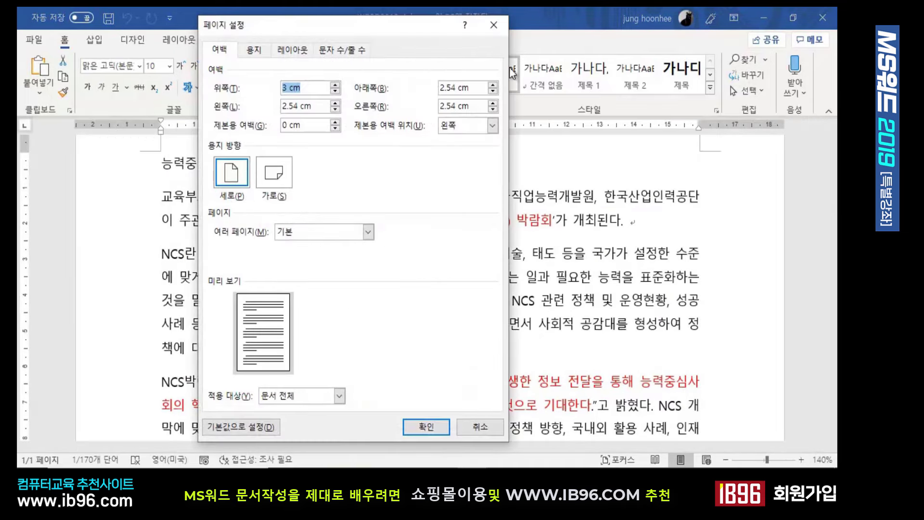
click(492, 26)
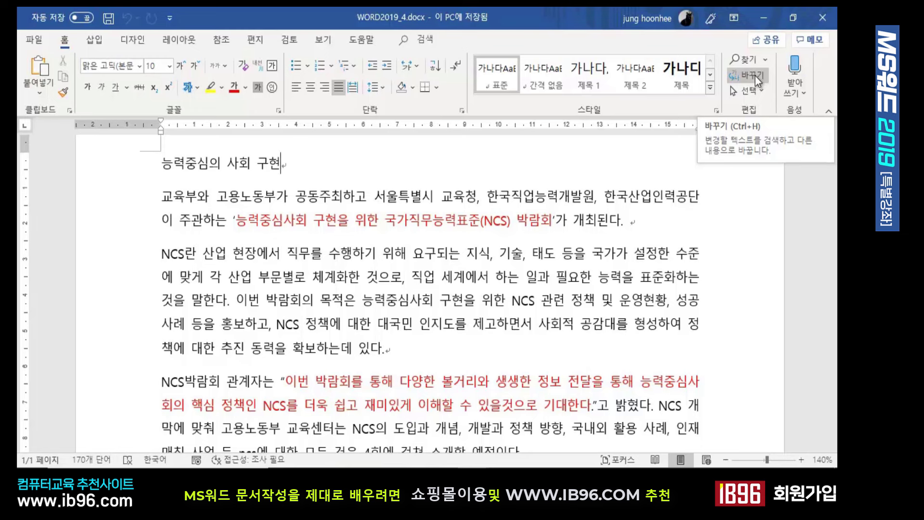
Step: Bring up Find and Replace for NCS, reposition the dialog, and focus the Replace with box
click(755, 76)
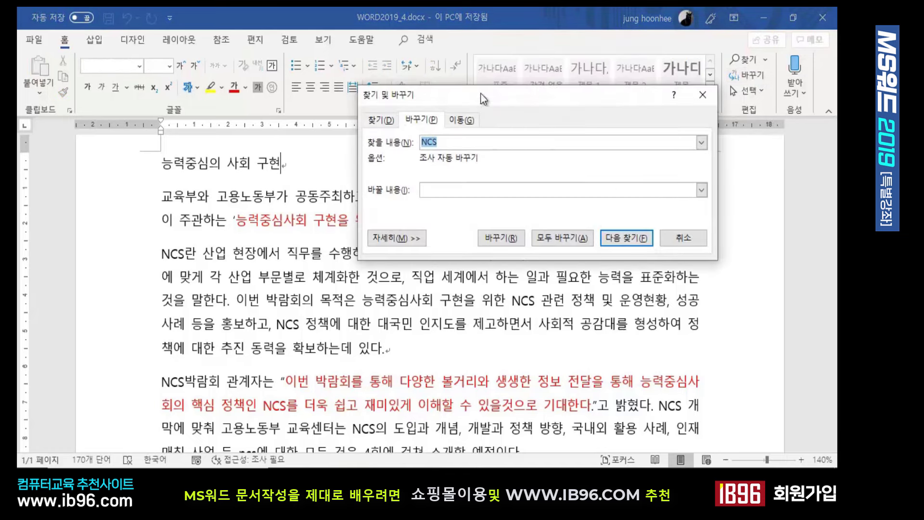
drag(481, 93, 508, 269)
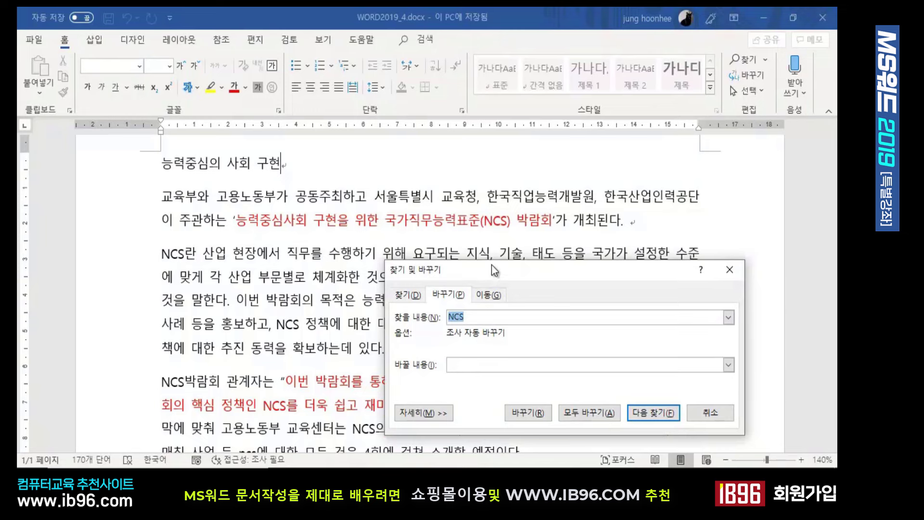
drag(492, 270, 449, 129)
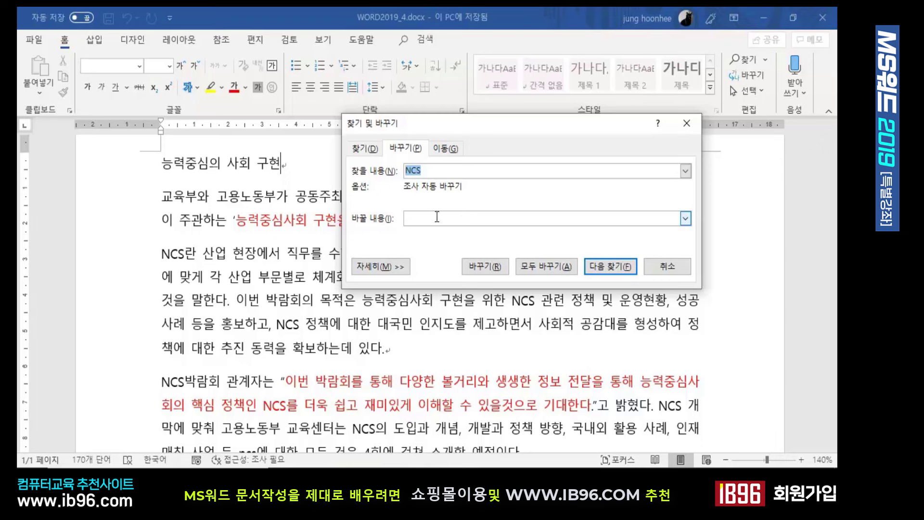
click(458, 219)
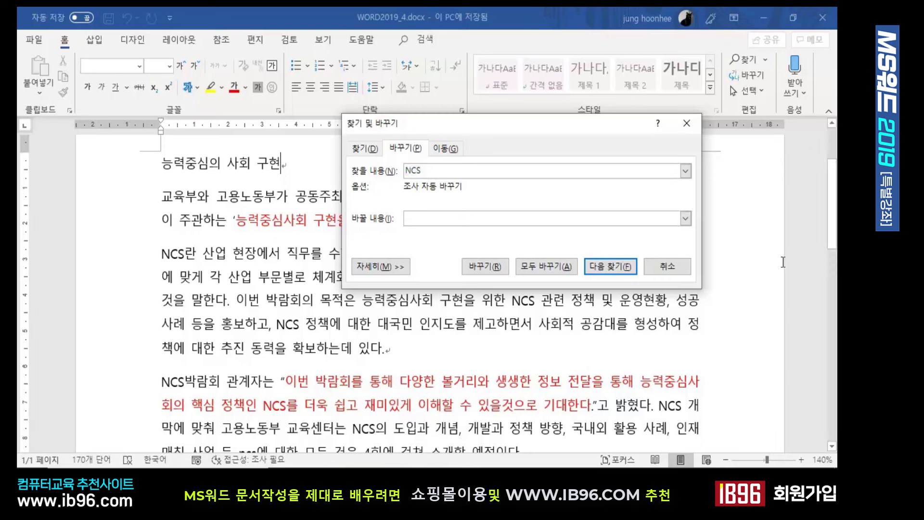
Step: Enter 'National Competency Standards' as the replacement text and nudge the dialog upward
text(n)
text(Nat)
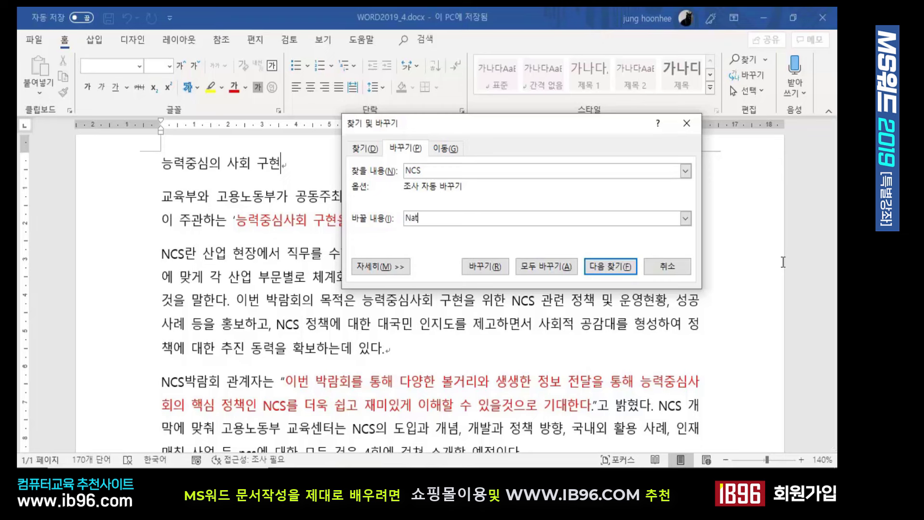
text(ional Competency S)
text(tan)
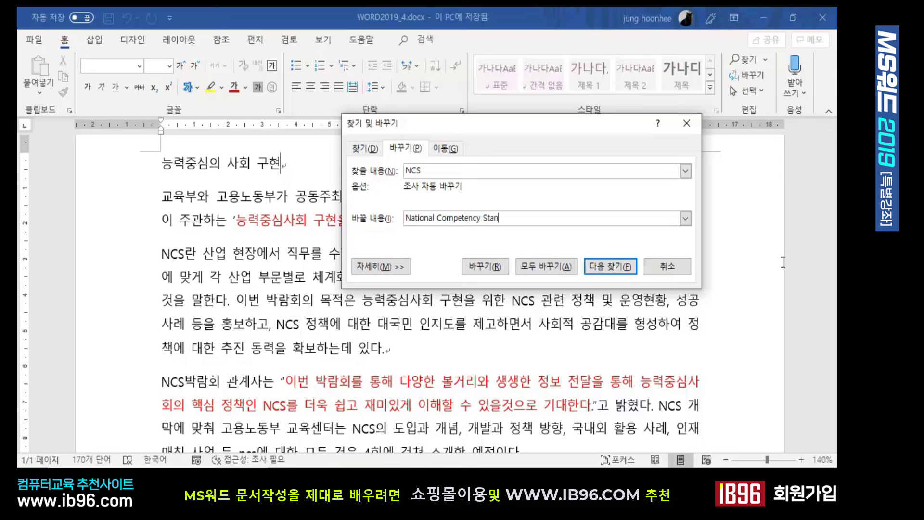
text(dards)
drag(510, 135, 544, 247)
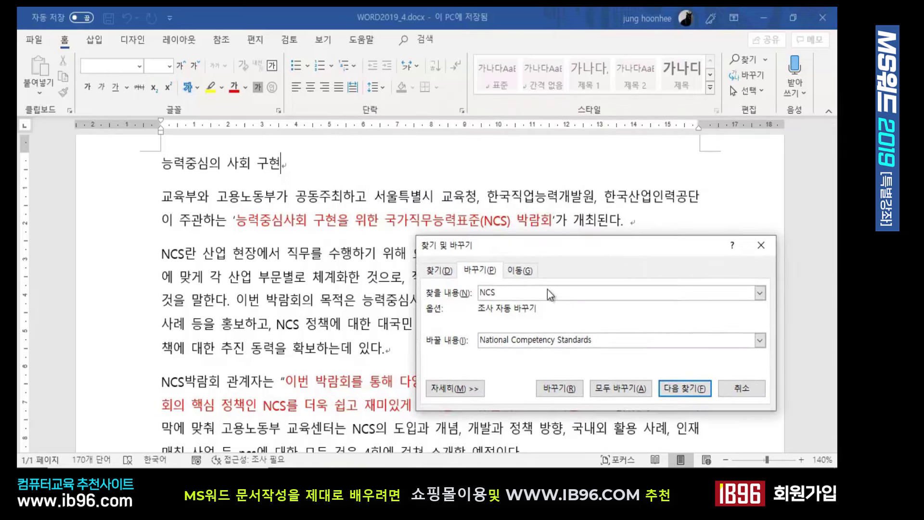
Step: Replace all 10 NCS occurrences with National Competency Standards, confirm, and close the dialog
click(559, 388)
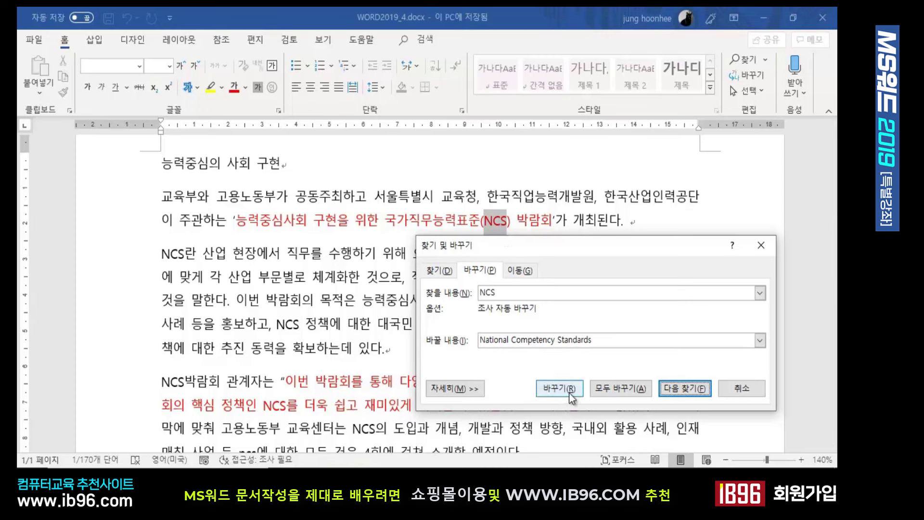
drag(623, 244, 578, 163)
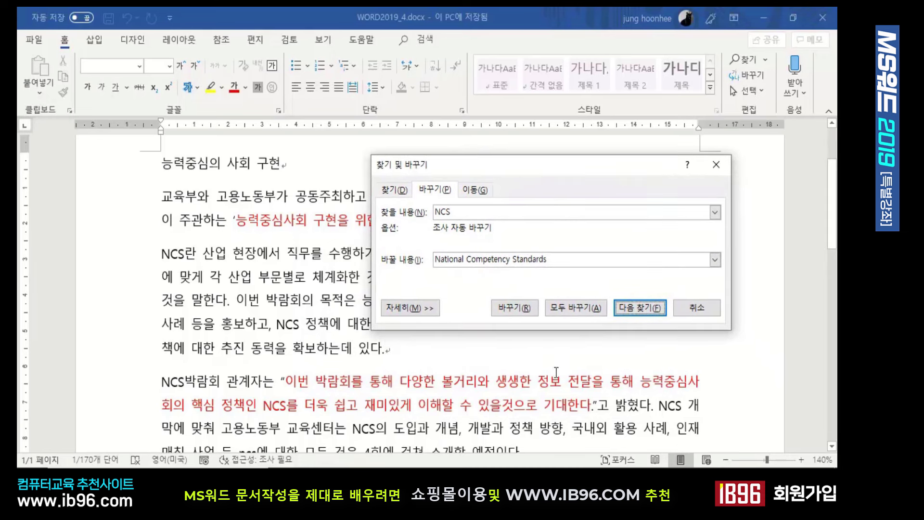
click(575, 311)
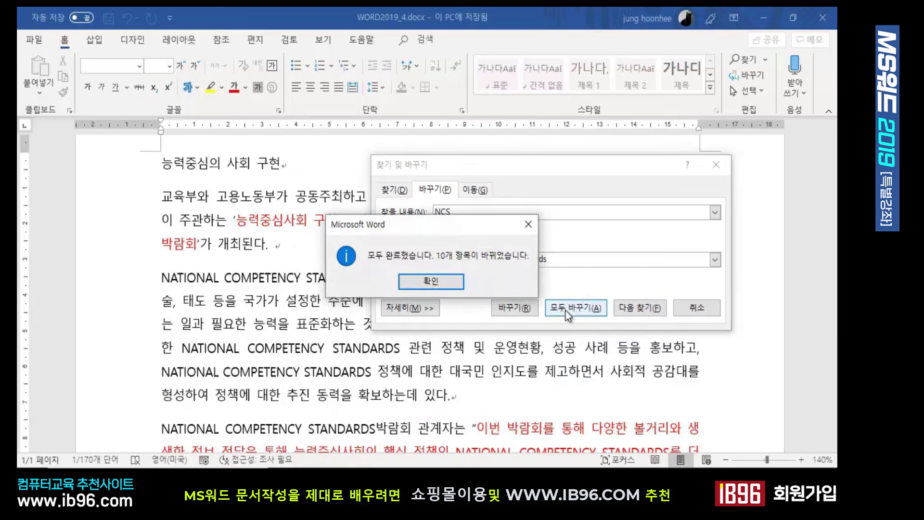
click(433, 282)
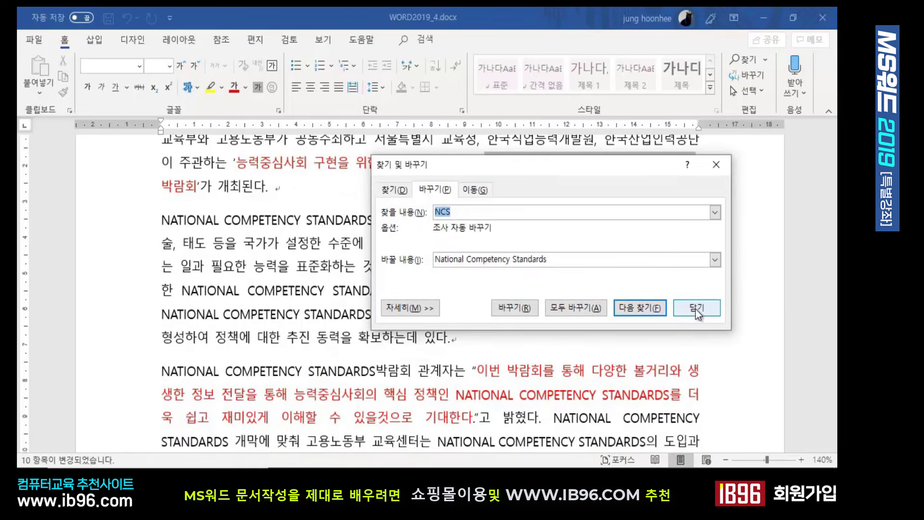
click(696, 308)
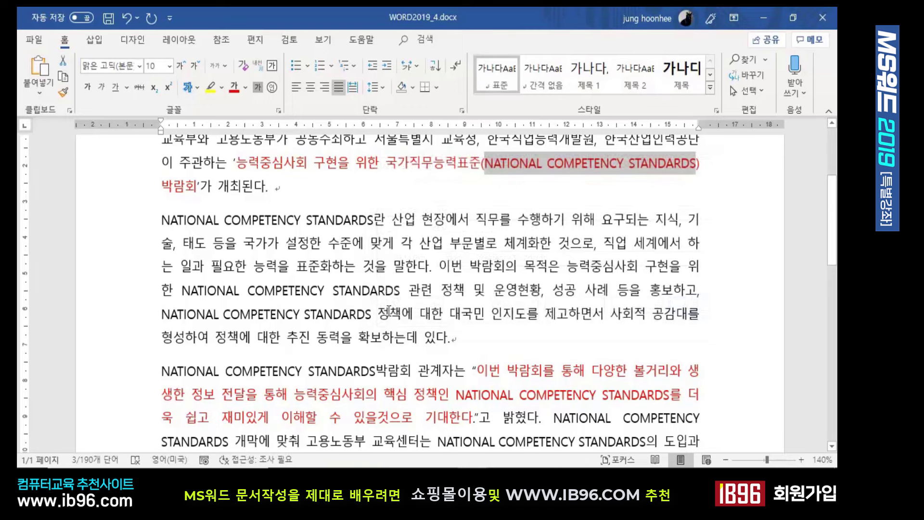
Step: Scroll to the top, place the cursor at the title's end, and reopen Find and Replace
scroll(547, 399, up, 3)
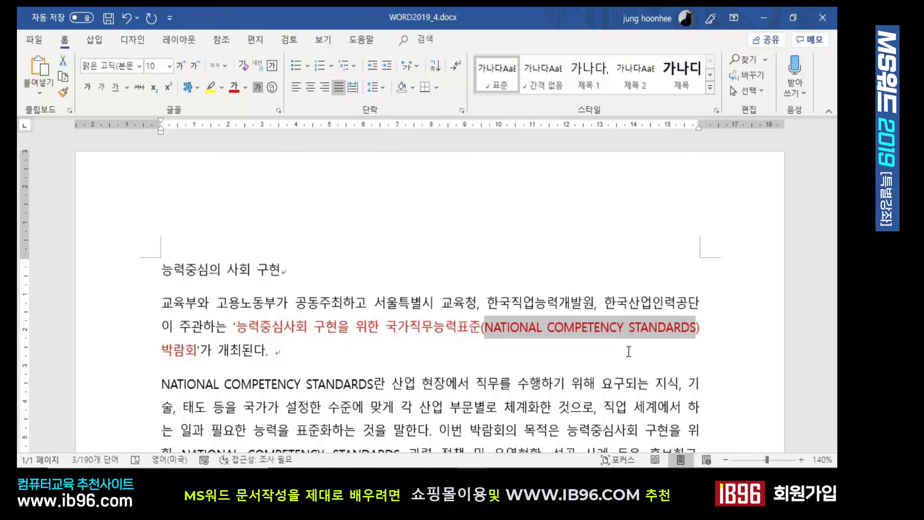
click(298, 272)
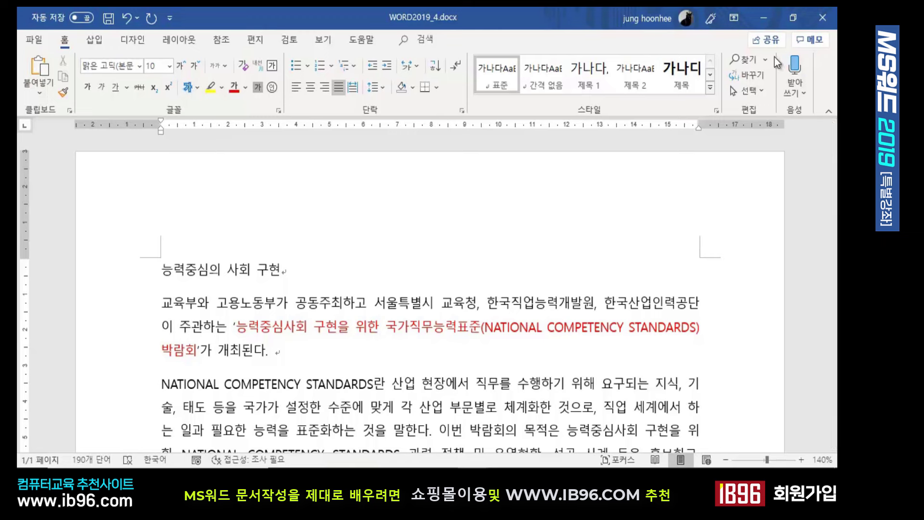
click(761, 74)
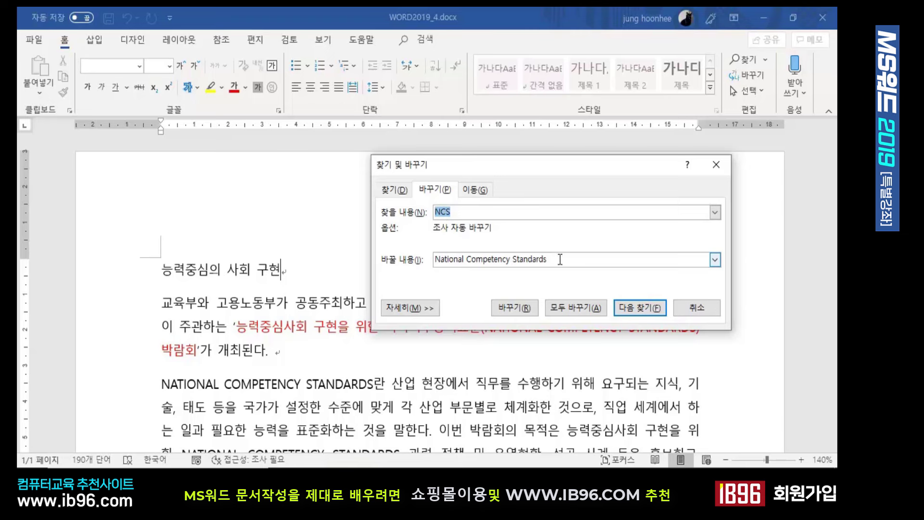
Step: Clear the old fields and paste 'National Competency Standards' into Find what
drag(557, 260, 434, 260)
key(ctrl+c)
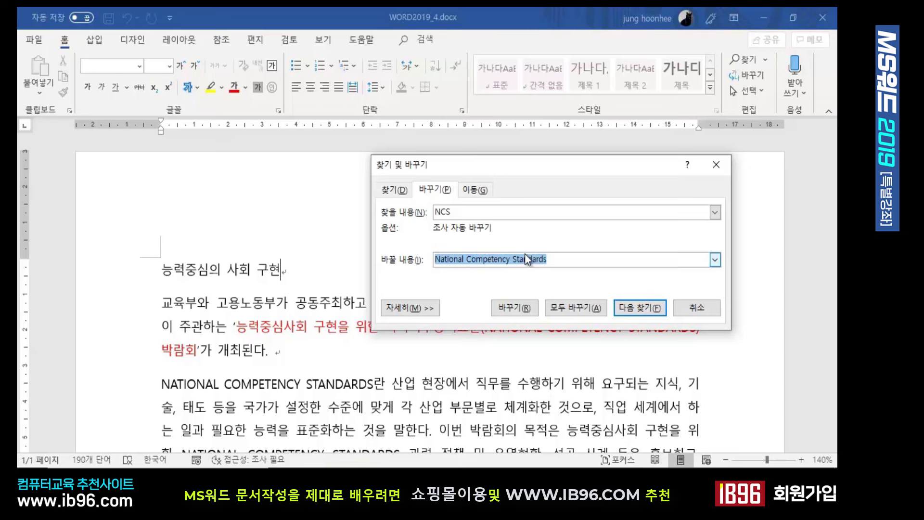
key(BackSpace)
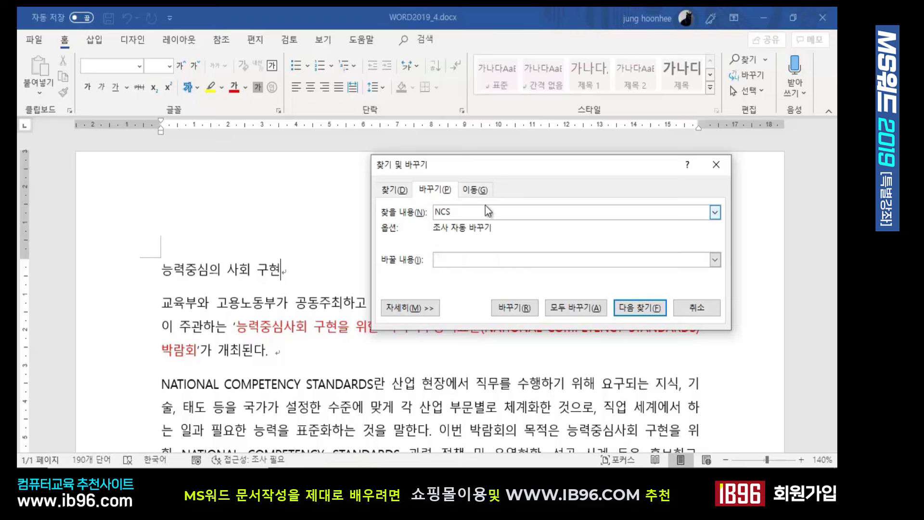
key(BackSpace)
key(BackSpace)
key(BackSpace)
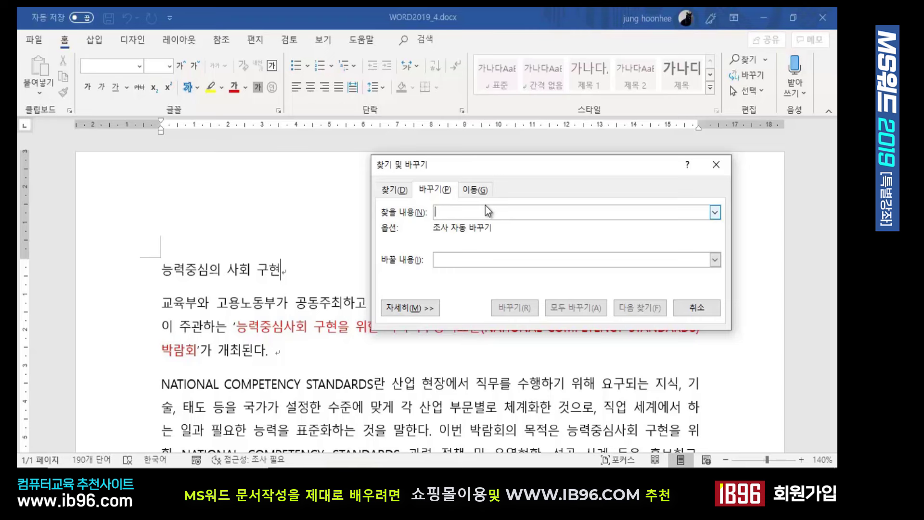
key(ctrl+v)
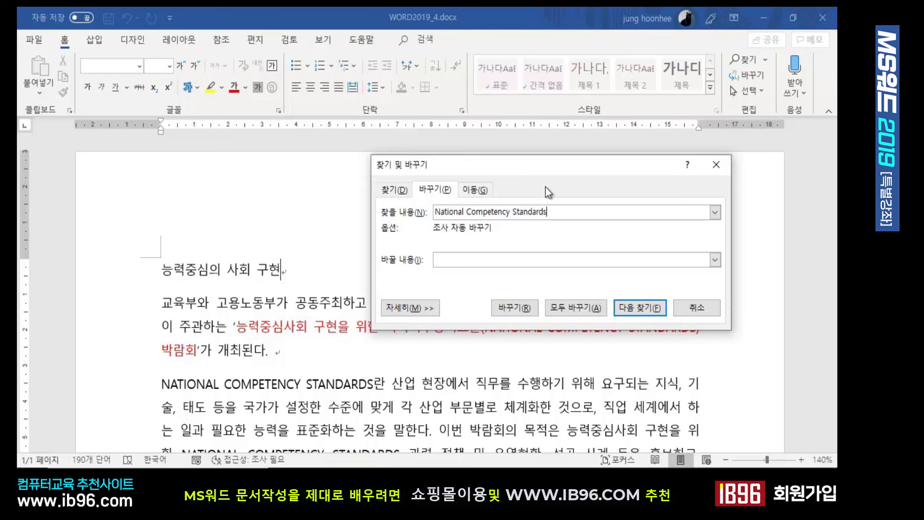
drag(485, 168, 495, 175)
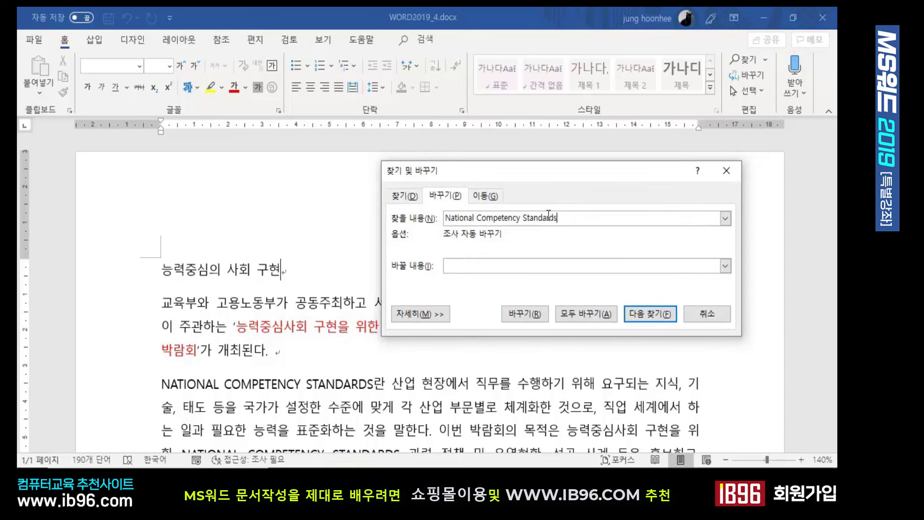
Step: Enter 'NCS' as the Replace with text
click(481, 266)
text(n)
key(BackSpace)
text(NCS)
drag(468, 176, 570, 368)
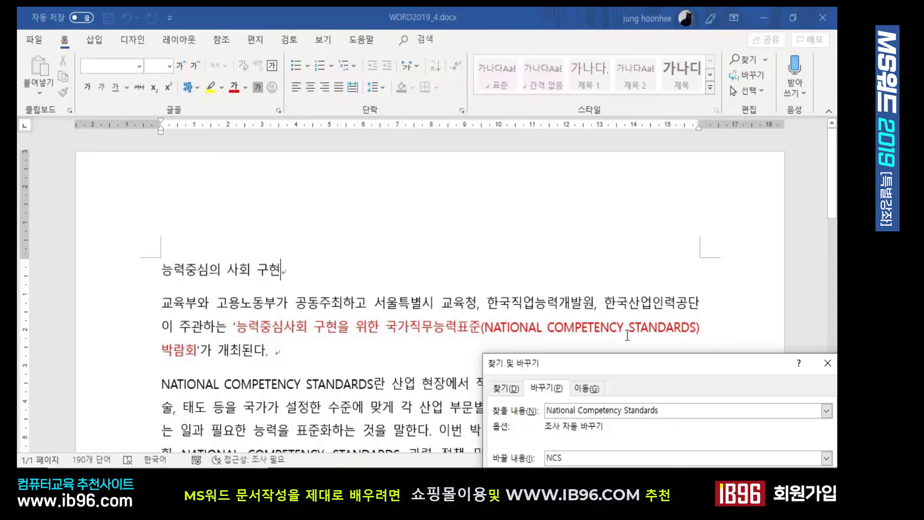
drag(630, 369, 513, 170)
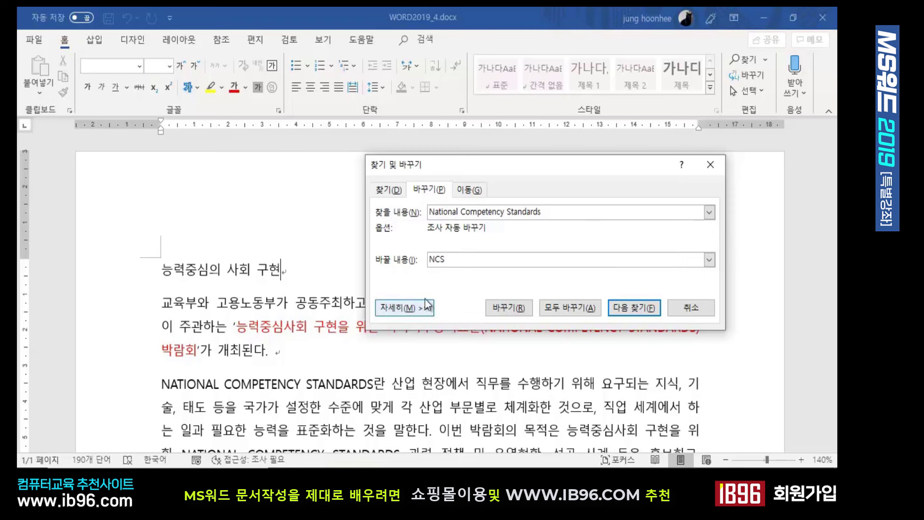
Step: Limit the 'National Competency Standards' search to text in Red font colour
click(553, 212)
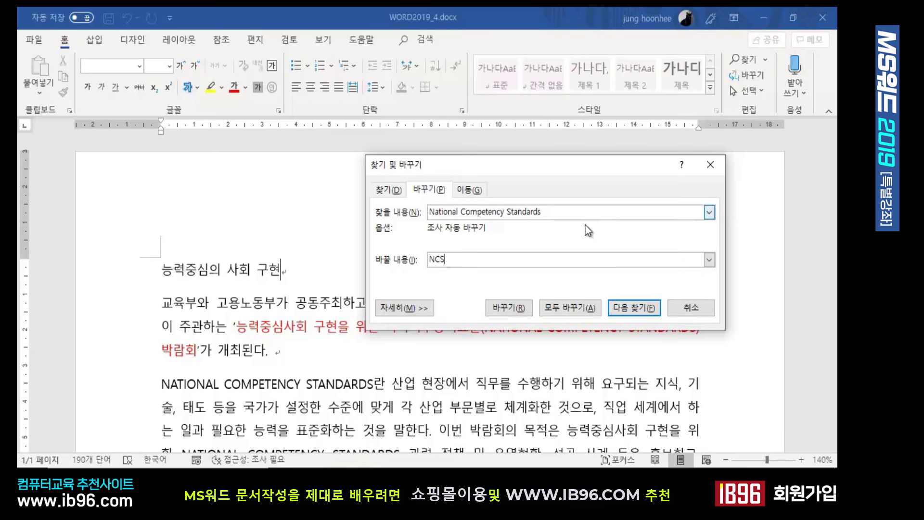
click(415, 307)
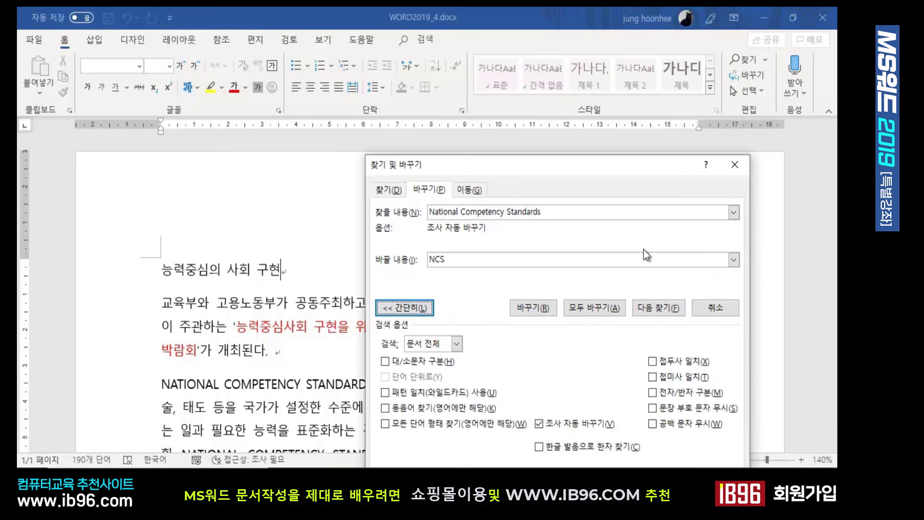
drag(563, 165, 420, 77)
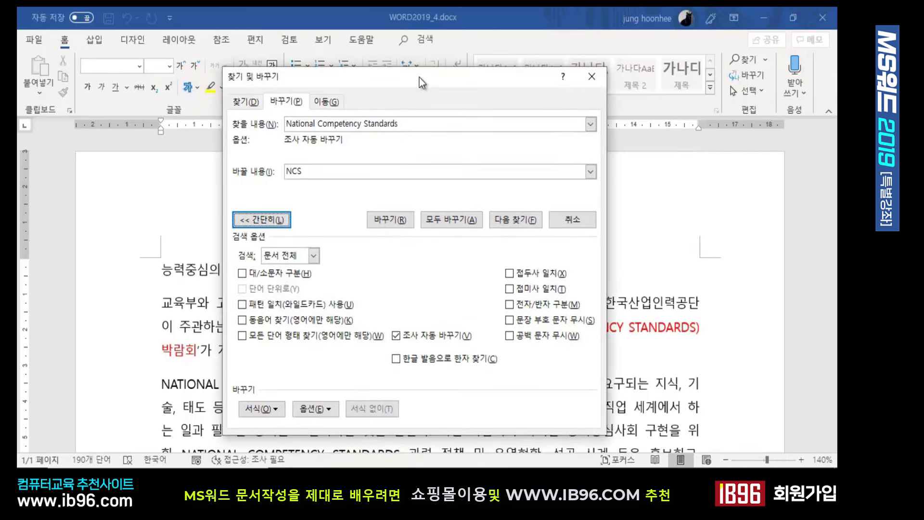
click(404, 123)
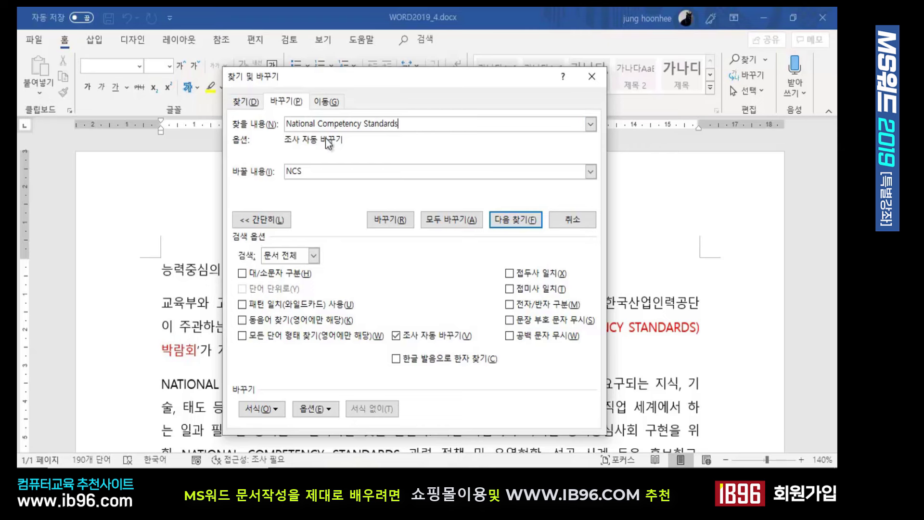
click(278, 408)
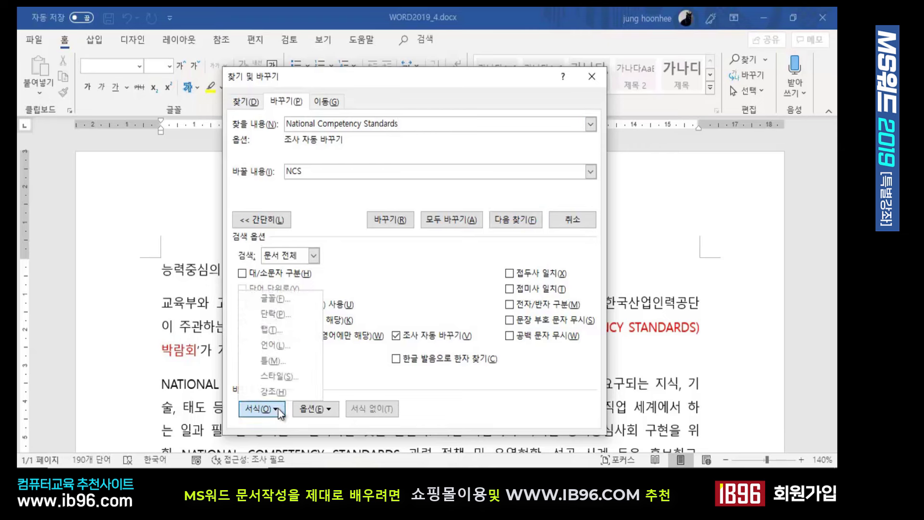
click(284, 300)
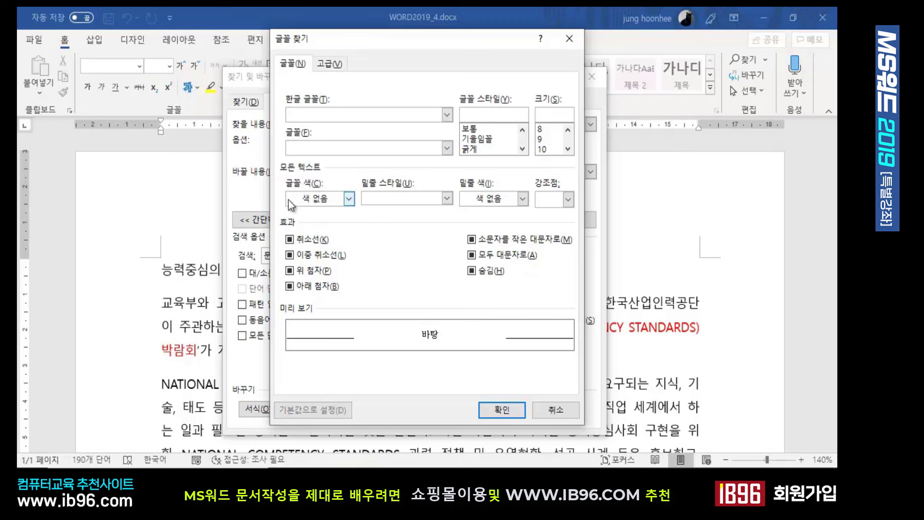
click(350, 198)
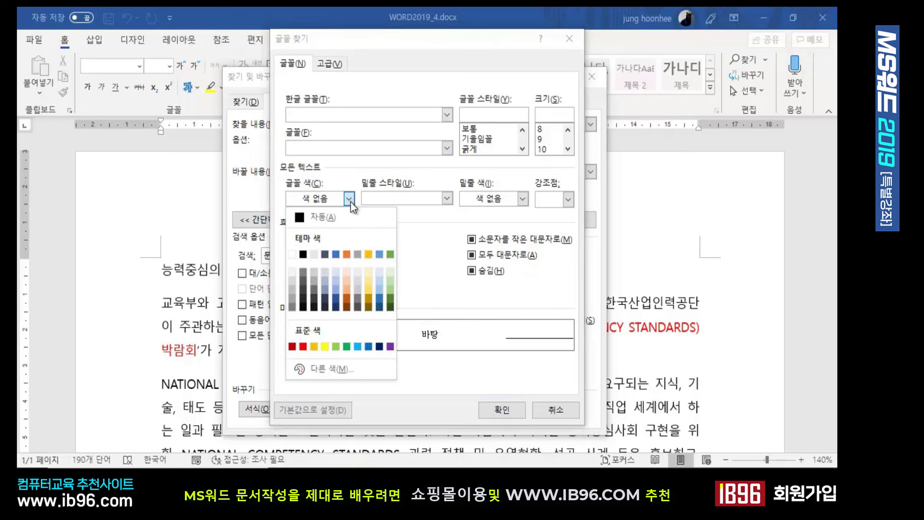
click(302, 346)
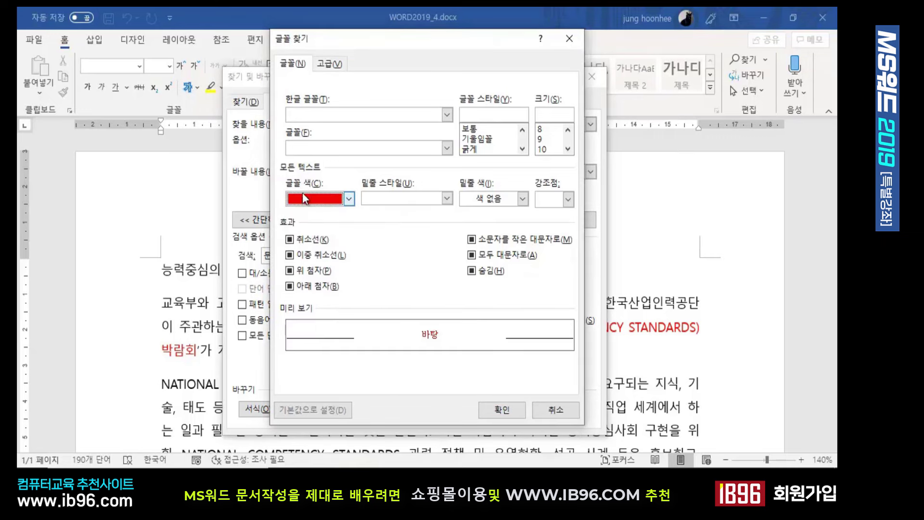
click(501, 409)
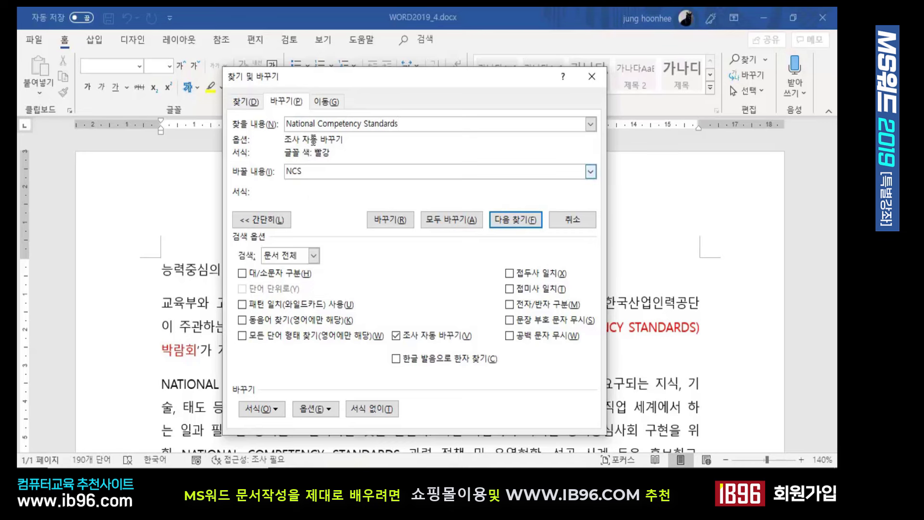
drag(354, 81, 510, 100)
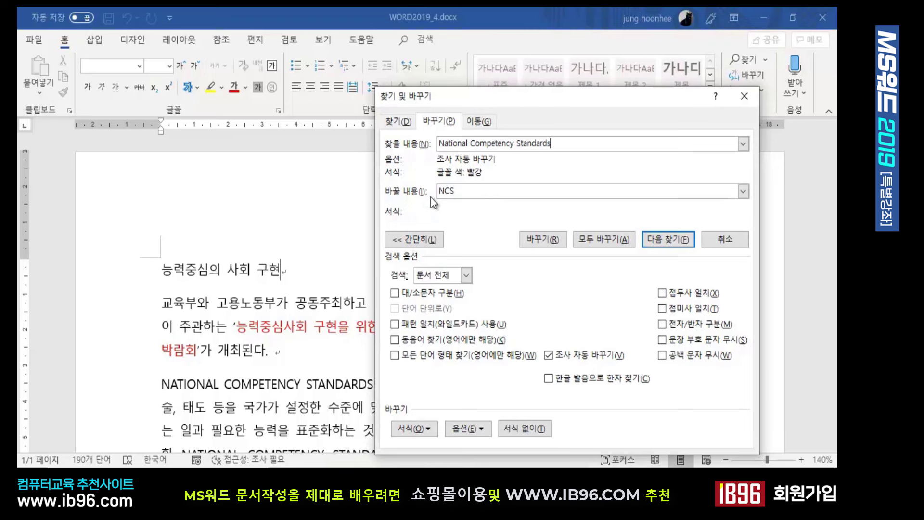
Step: Give the 'NCS' replacement text the Accent 1 blue theme font colour
click(464, 191)
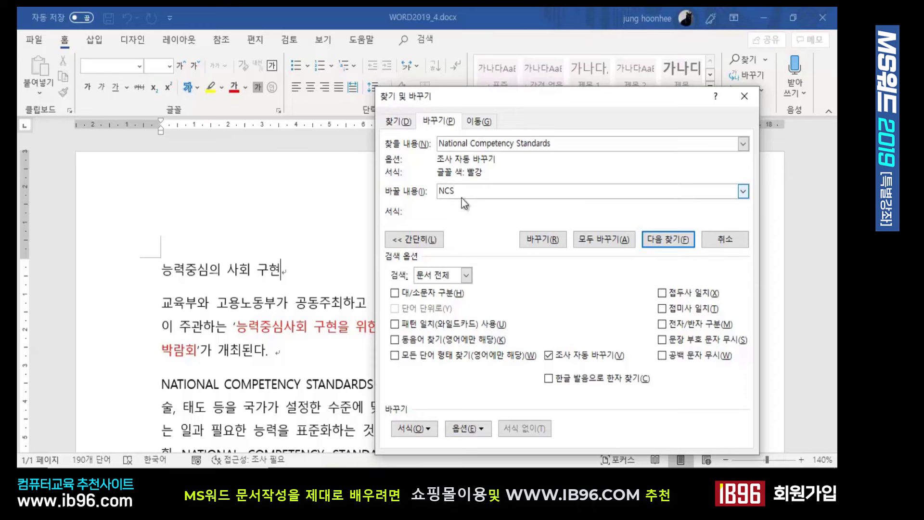
click(428, 428)
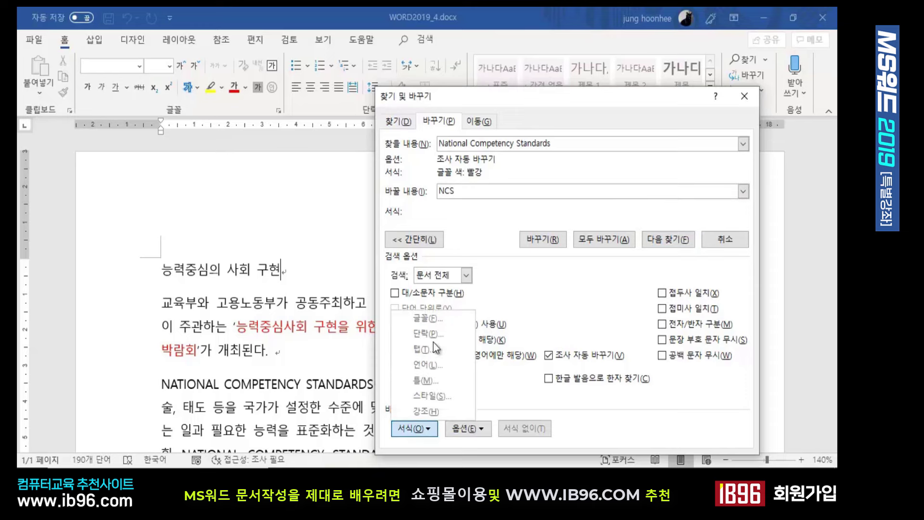
click(437, 320)
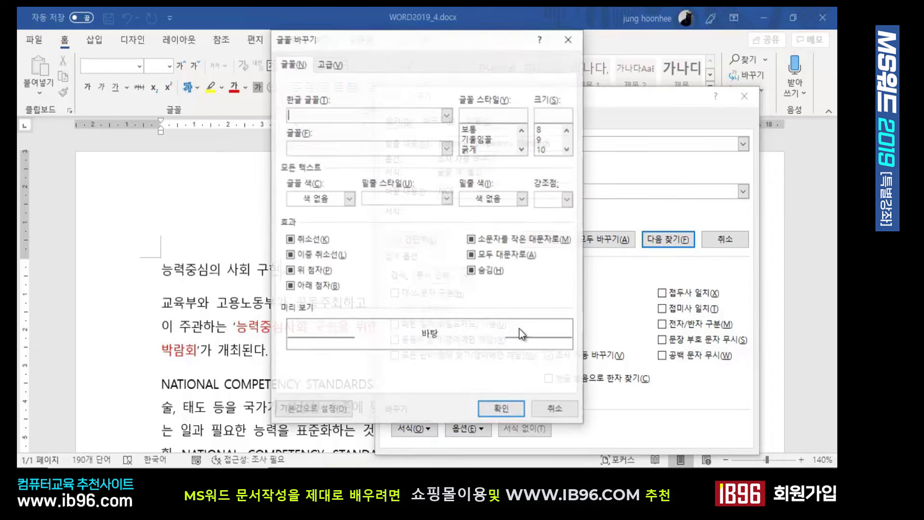
click(348, 199)
click(336, 300)
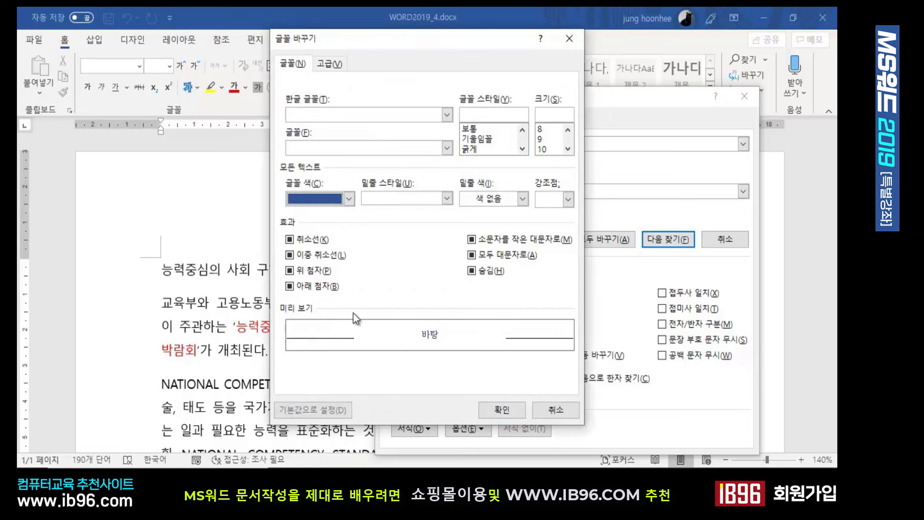
click(503, 410)
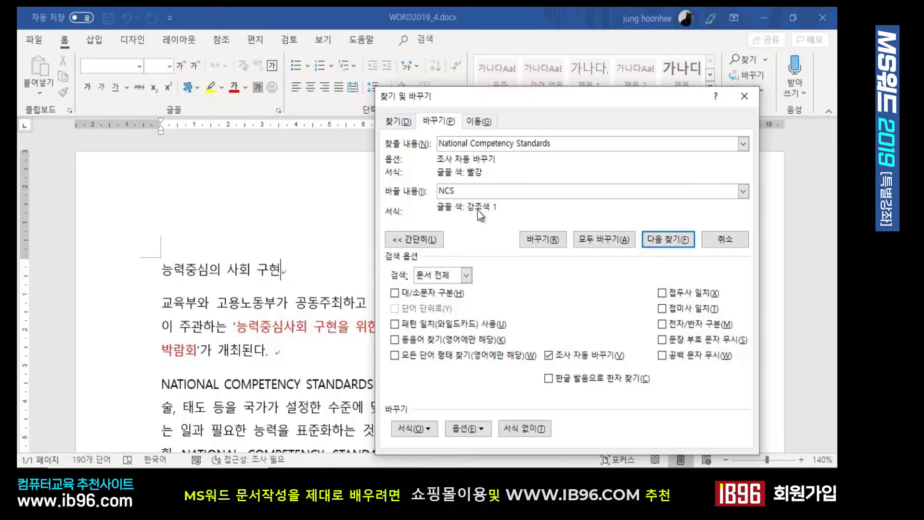
drag(518, 110, 227, 133)
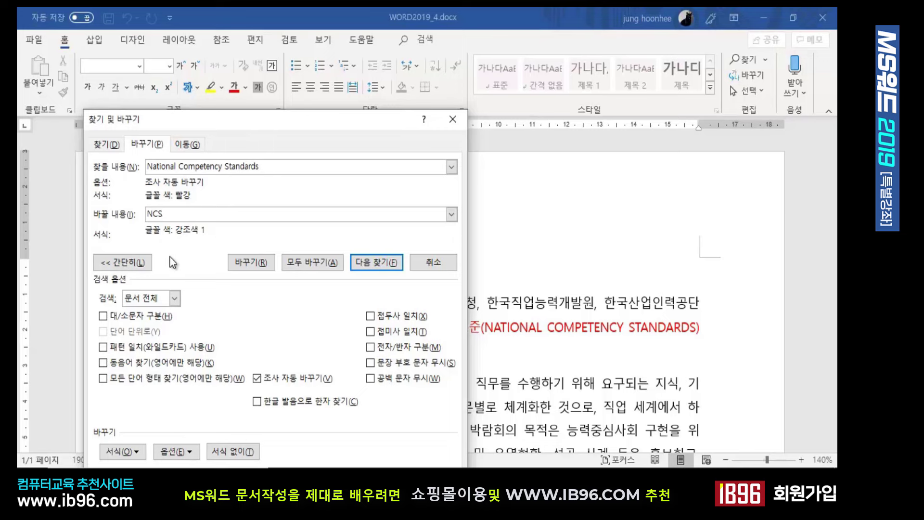
drag(366, 120, 383, 37)
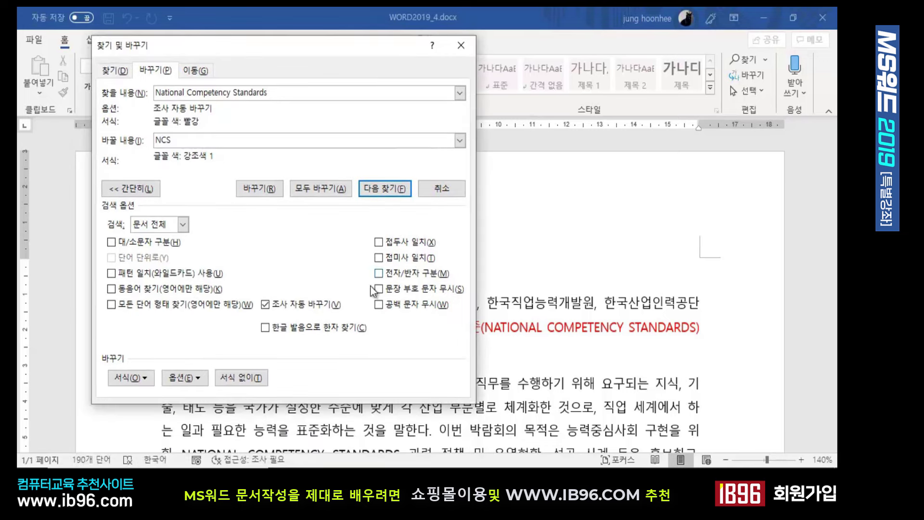
Step: Replace all red matches with blue NCS, dismiss the 2-items message and close the dialog
click(268, 189)
click(321, 189)
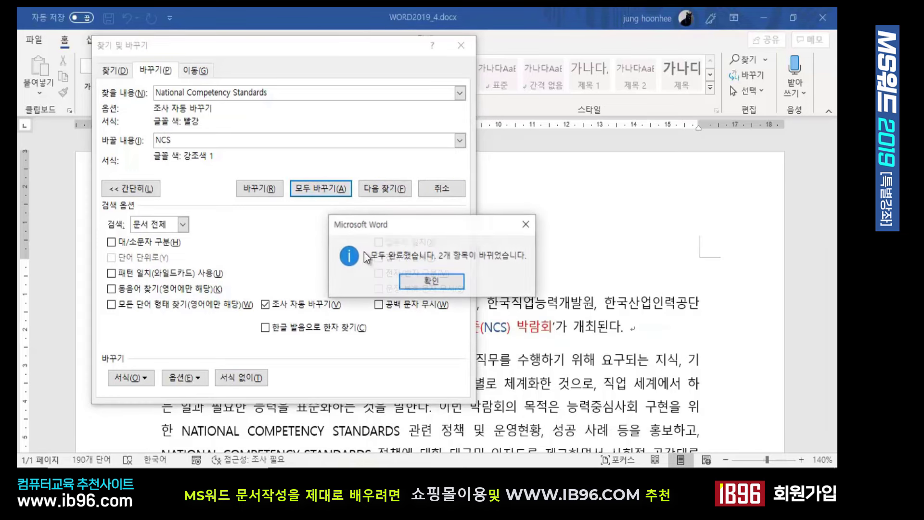
click(431, 282)
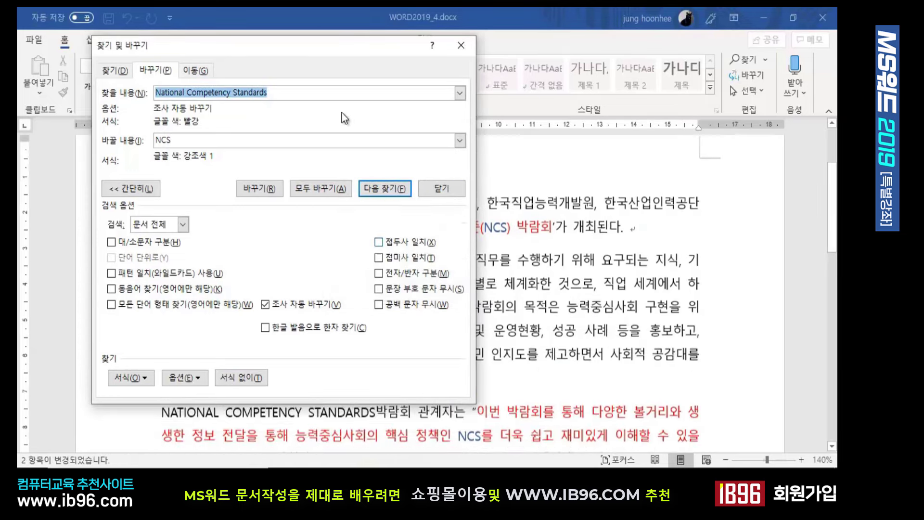
click(461, 45)
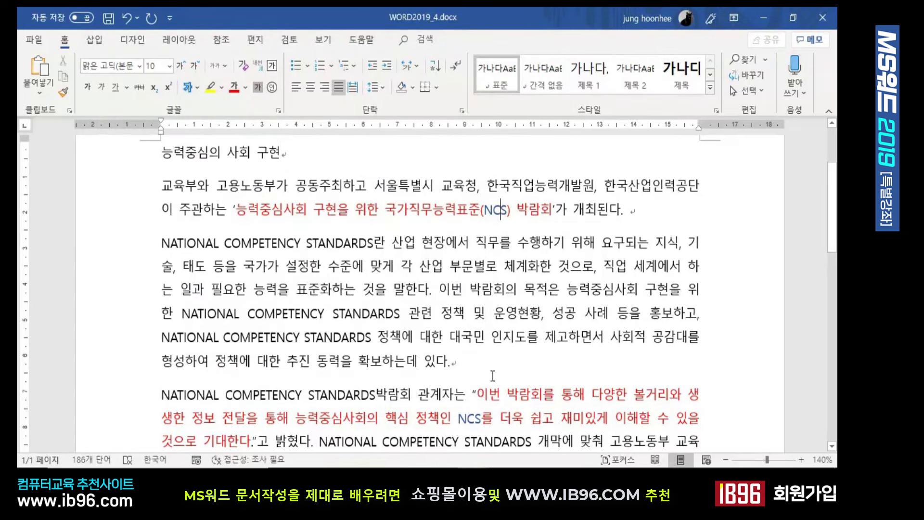
click(476, 420)
click(225, 315)
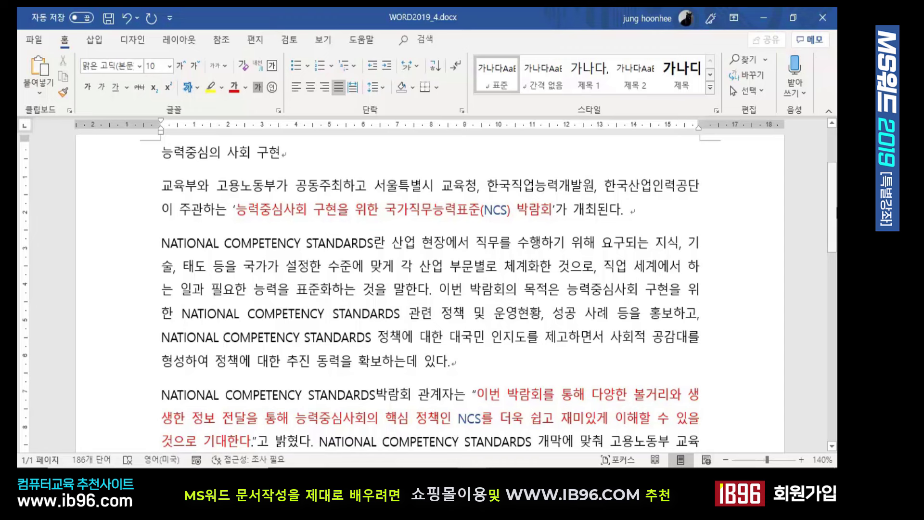
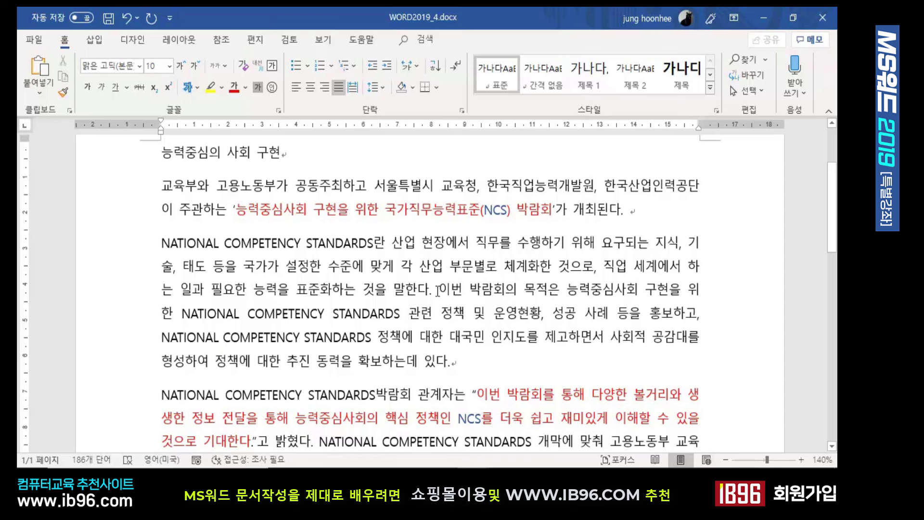
Step: Select the third paragraph's text from '이번 박람회의 목적은' through '확보하는데 있다.'
click(439, 288)
drag(439, 288, 499, 373)
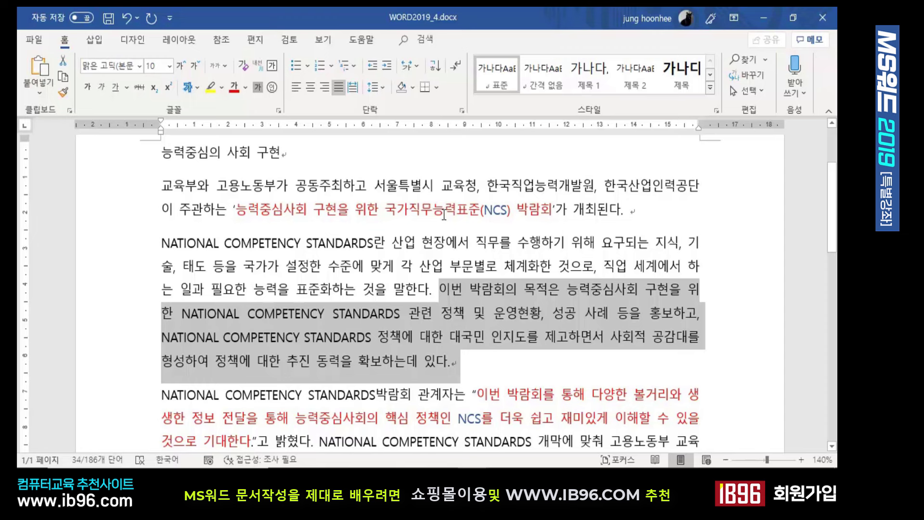
click(641, 211)
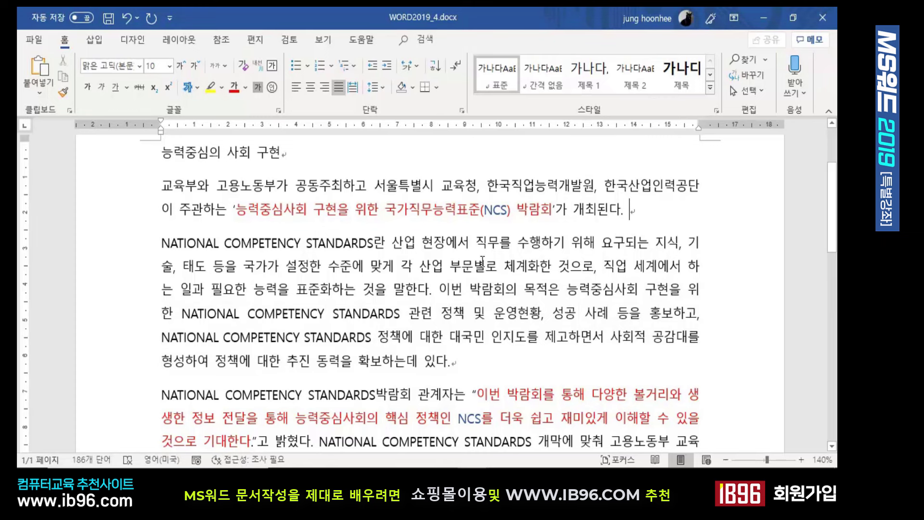
drag(439, 289, 450, 362)
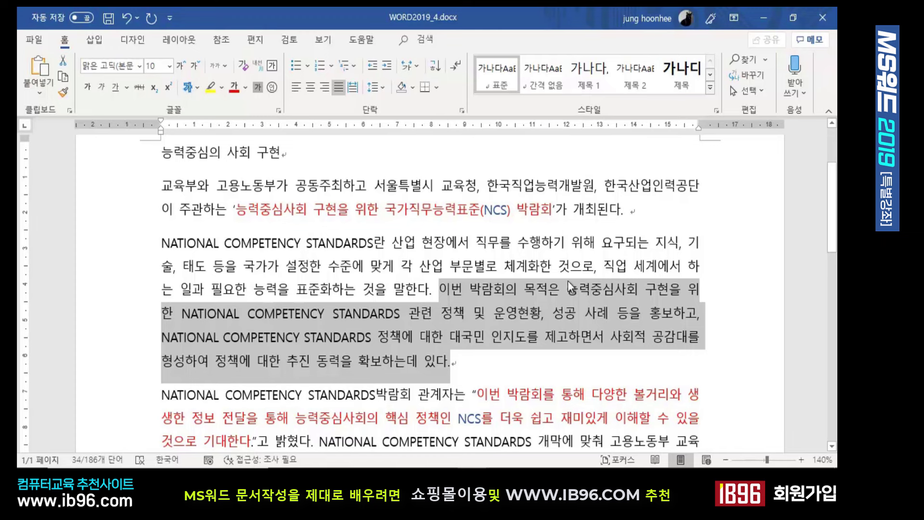
click(438, 290)
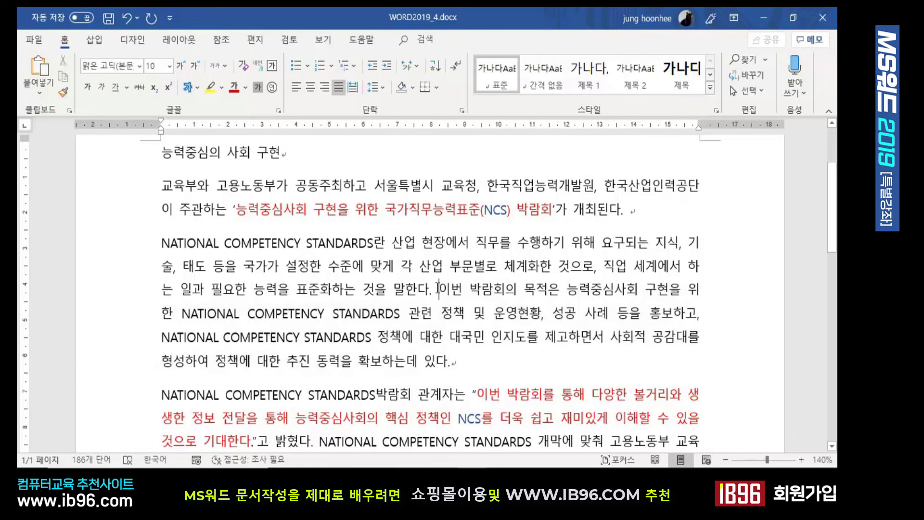
drag(438, 290, 470, 370)
key(ctrl+c)
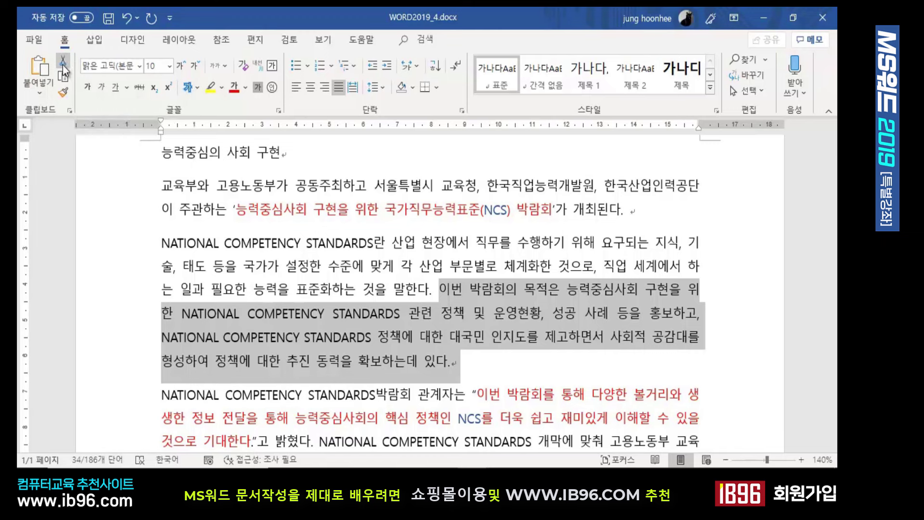
Step: Cut the '이번 박람회의 목적은…있다.' sentences, trial-paste them after '개최된다.', then undo the paste
click(63, 65)
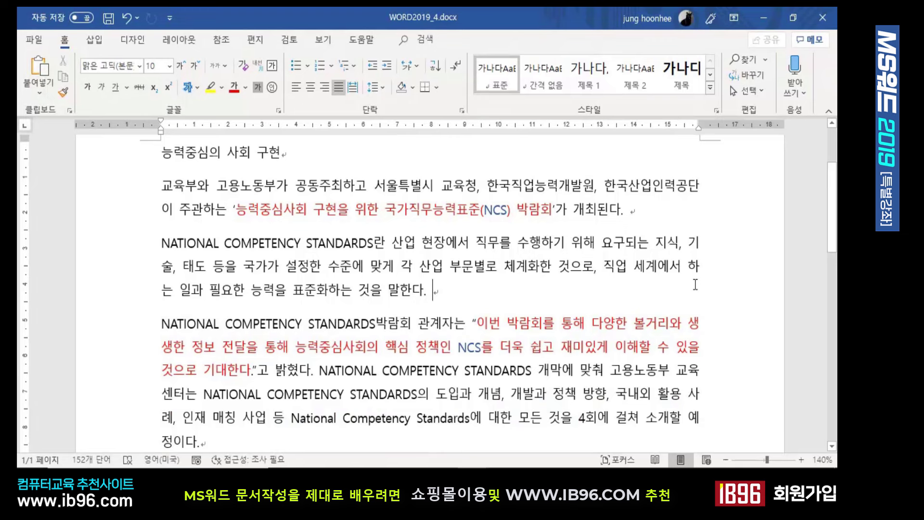
click(642, 210)
click(40, 76)
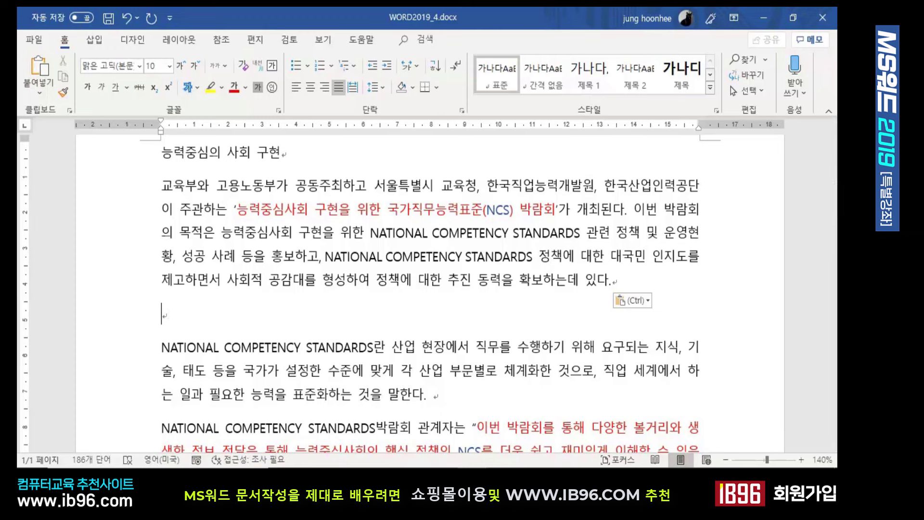
key(BackSpace)
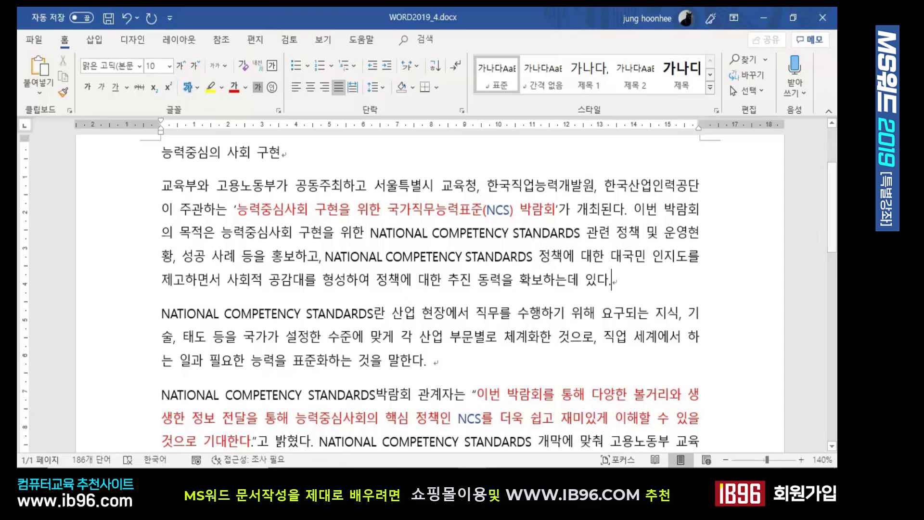
key(Hangul)
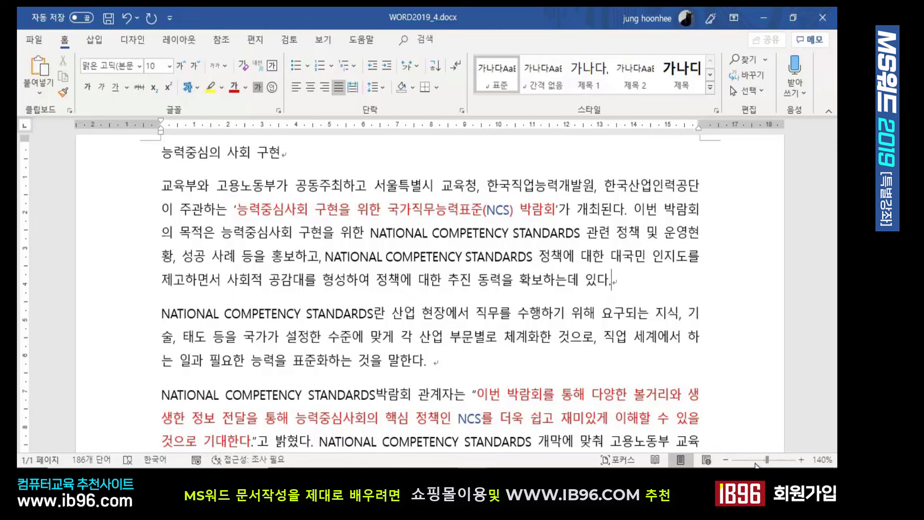
key(Return)
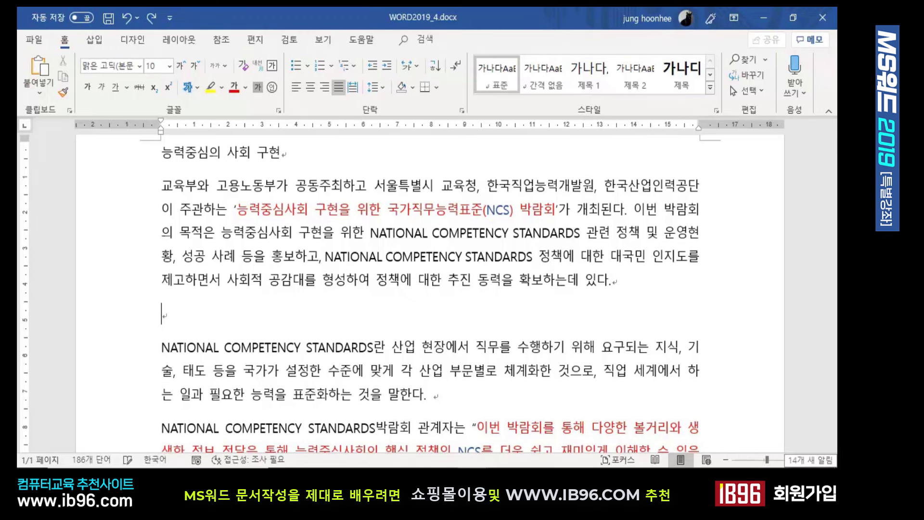
key(ctrl+z)
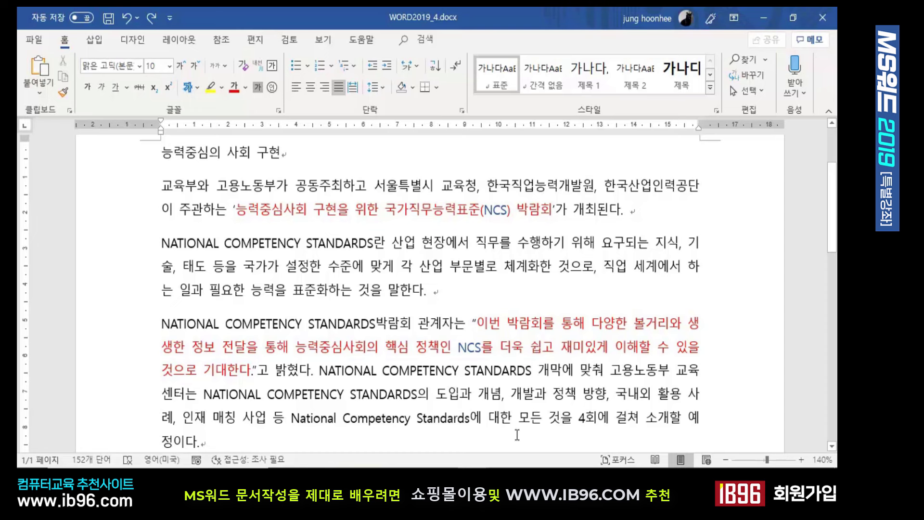
Step: Restore the cut sentences with undo and drag-and-drop them right after '개최된다.'
key(ctrl+z)
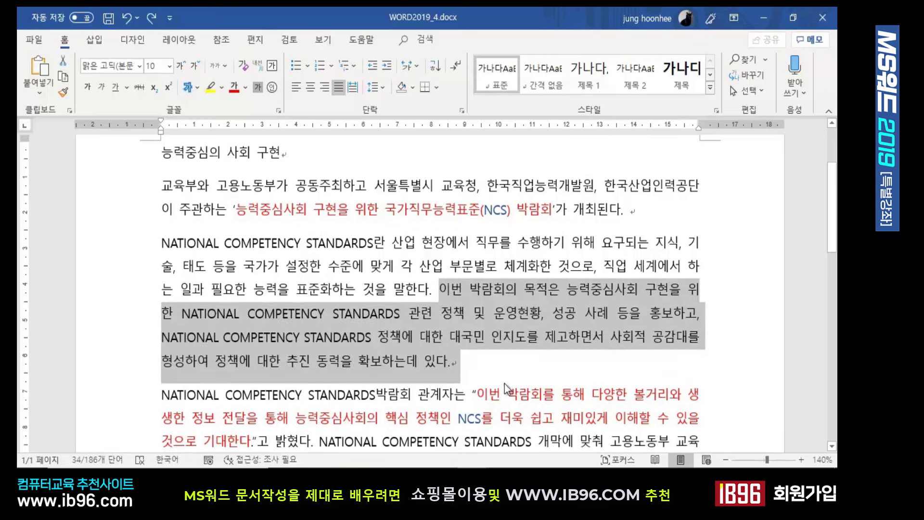
click(517, 364)
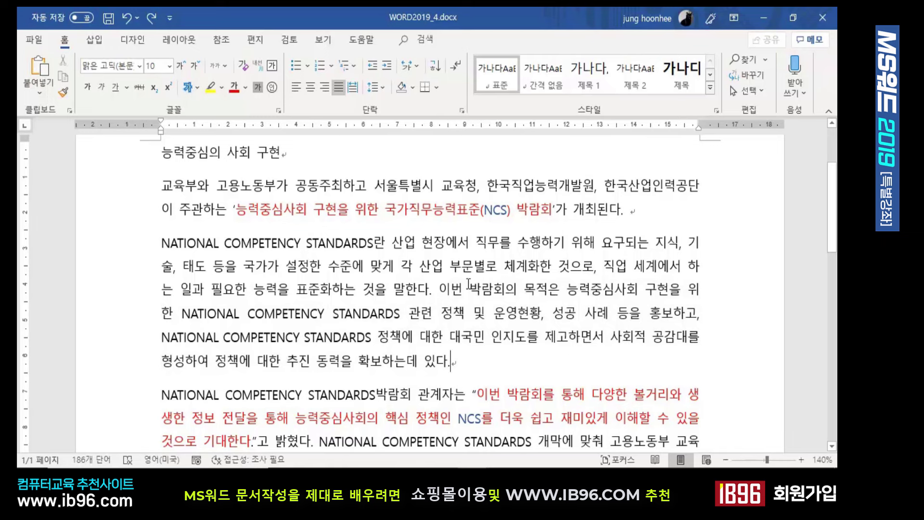
drag(439, 287, 472, 371)
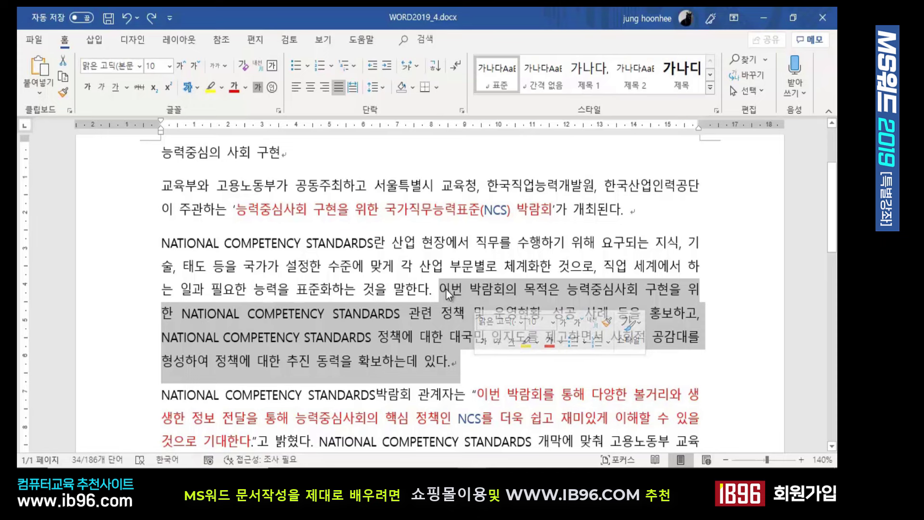
drag(444, 287, 637, 215)
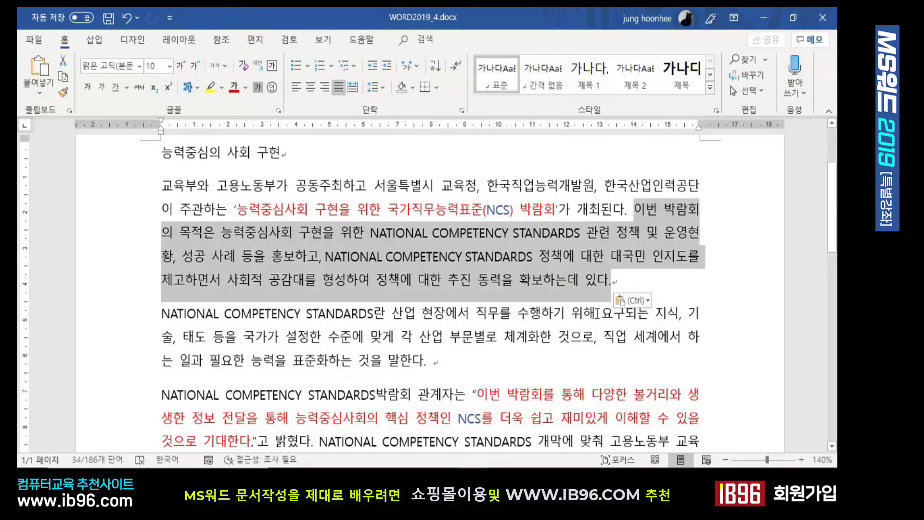
click(652, 281)
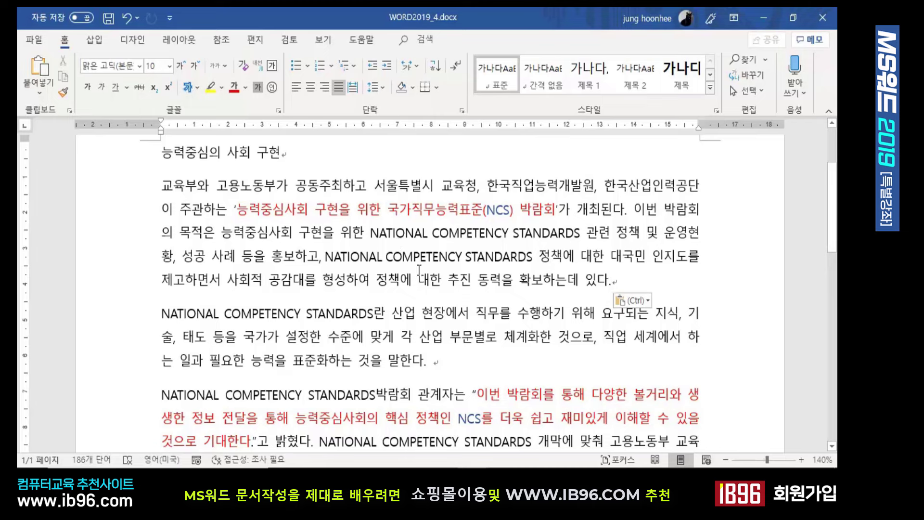
Step: Select the 일시 and 장소 lines under item 1 and paste over the selection
scroll(419, 270, down, 10)
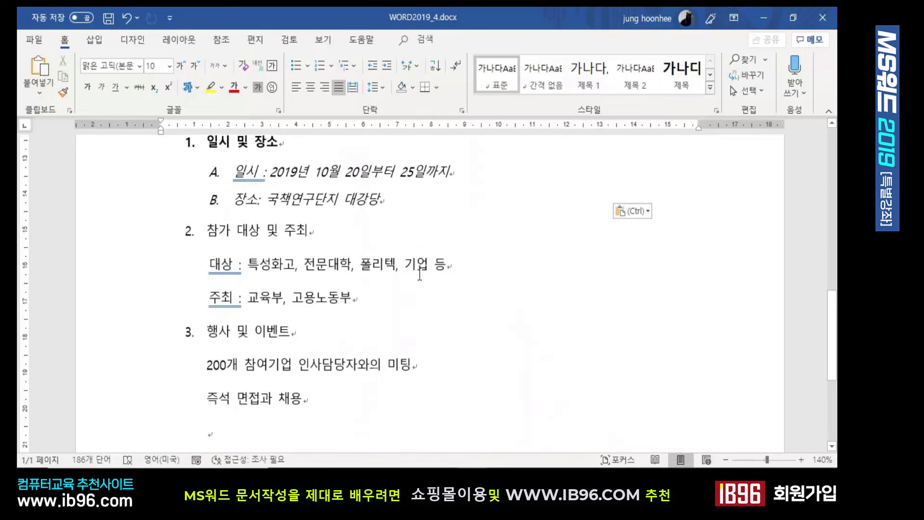
scroll(419, 273, up, 1)
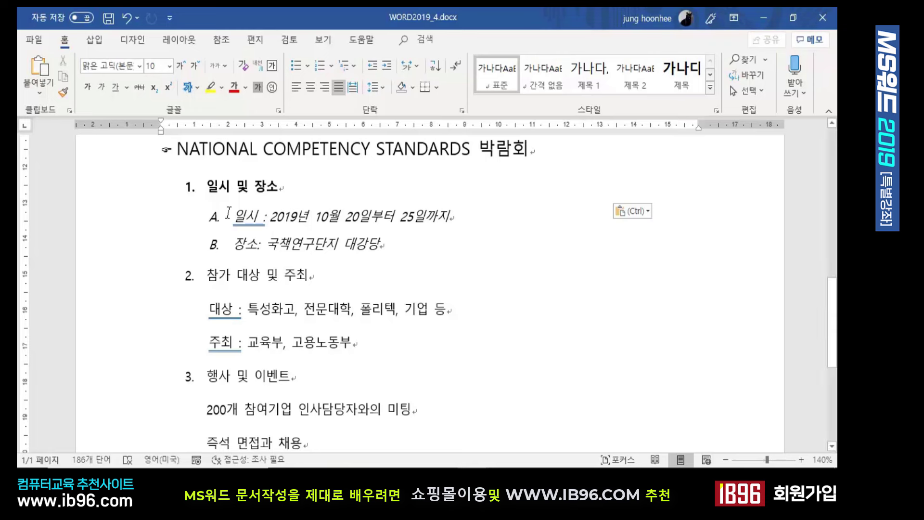
drag(234, 216, 391, 247)
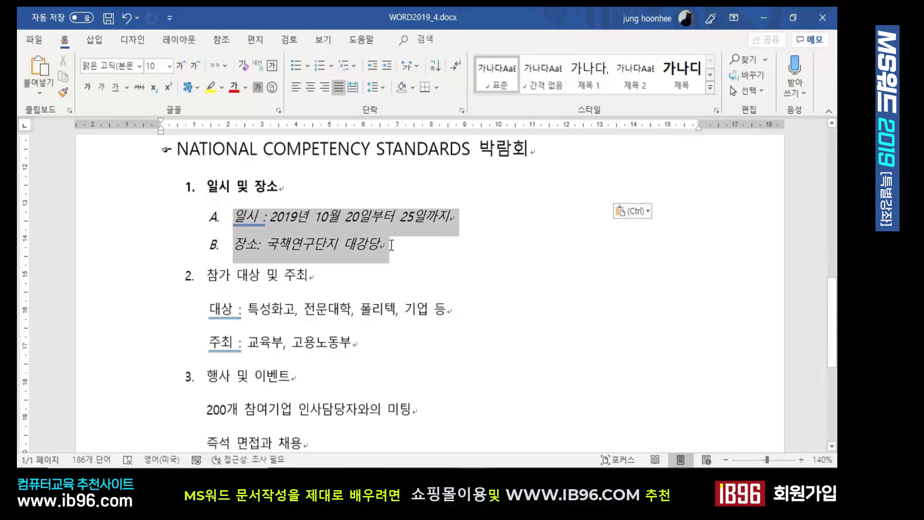
text(일시 : 2019년 10월 20일부터 25일까지 장소: 국책연구단지 대강당)
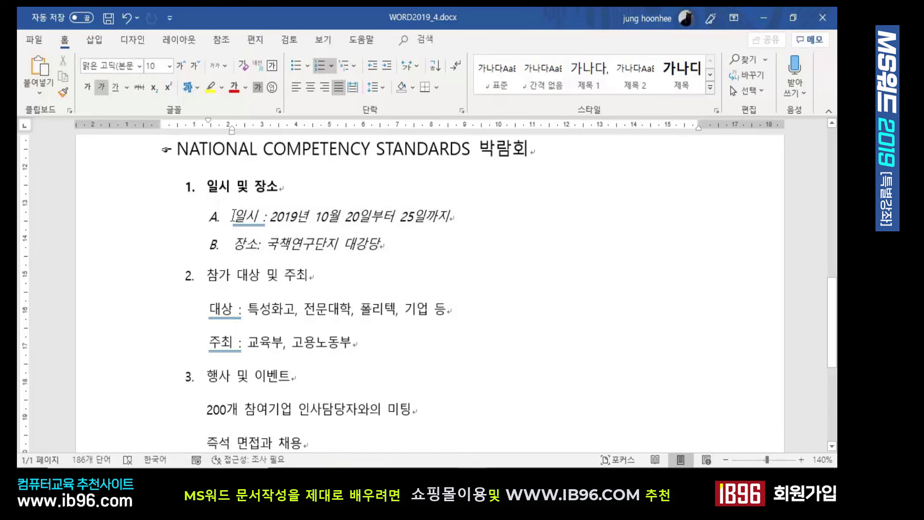
drag(234, 216, 433, 252)
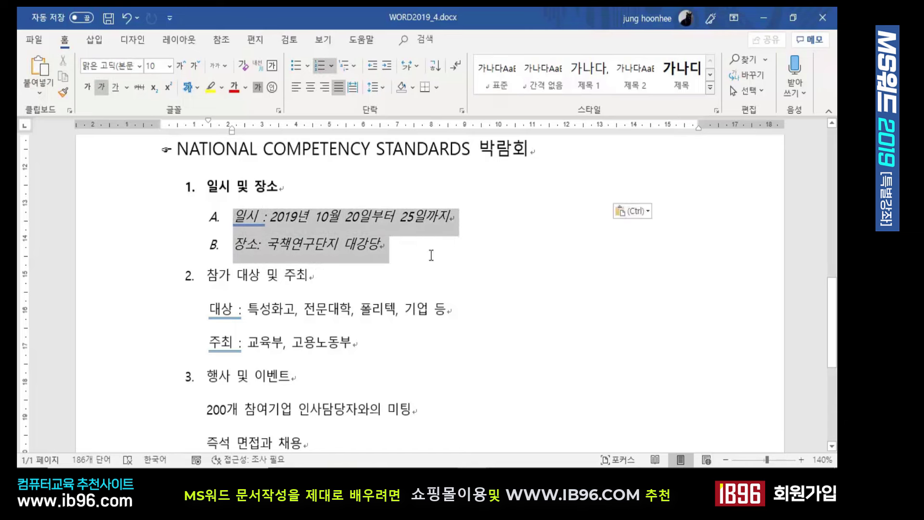
click(303, 250)
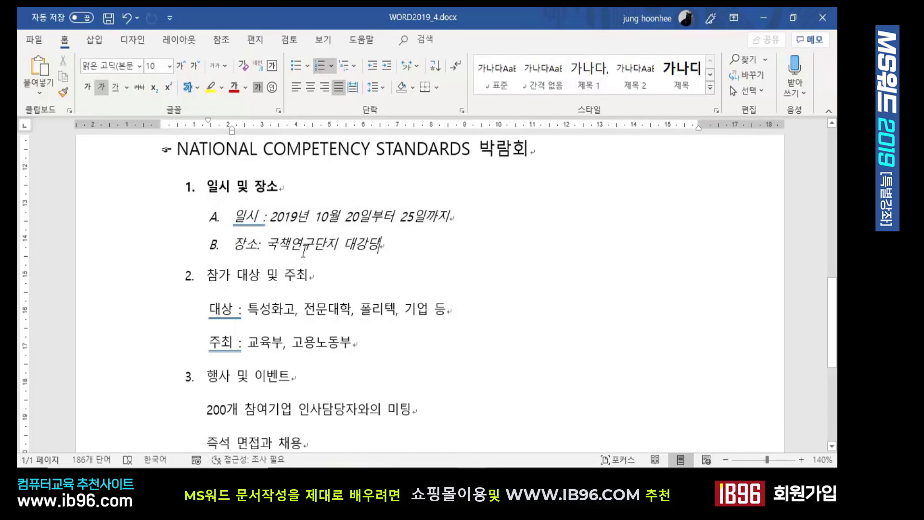
click(355, 285)
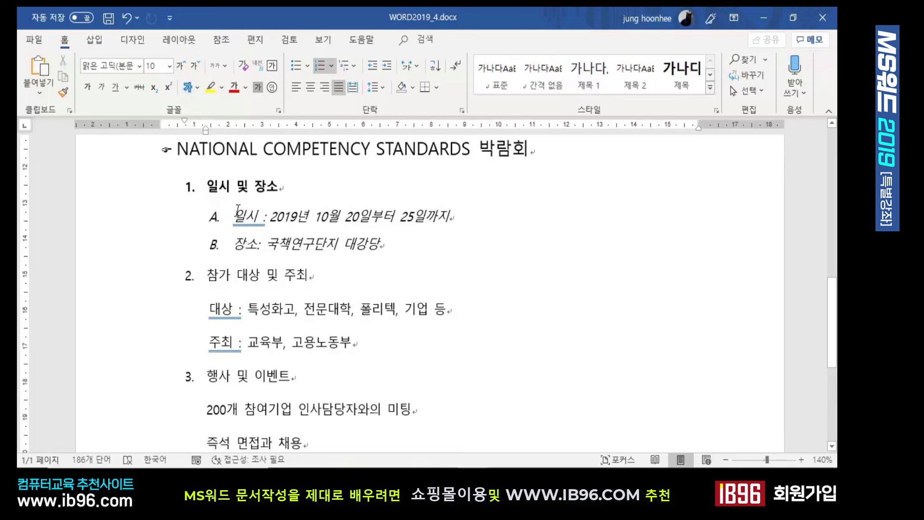
drag(236, 217, 342, 243)
key(ctrl+c)
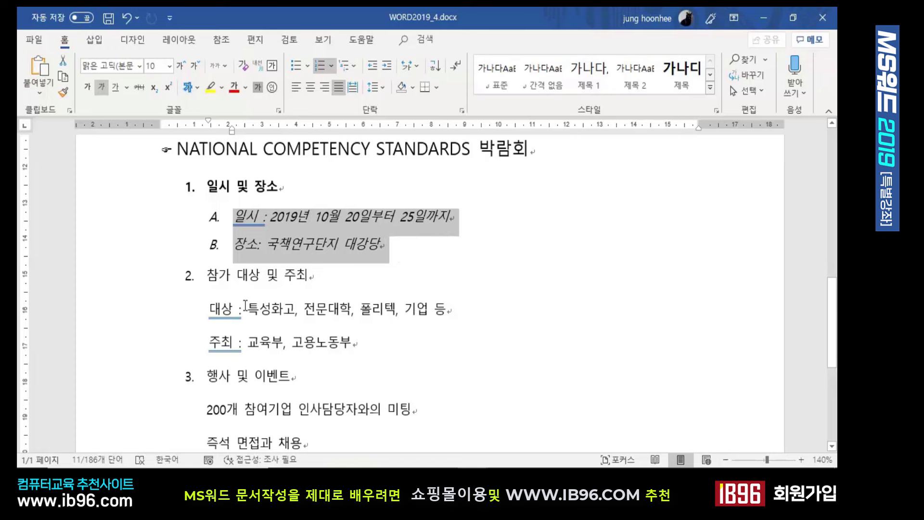
Step: Look over the item 2 and 3 sub-lines, then paste onto the 일시 and 장소 lines again and reselect them
click(208, 309)
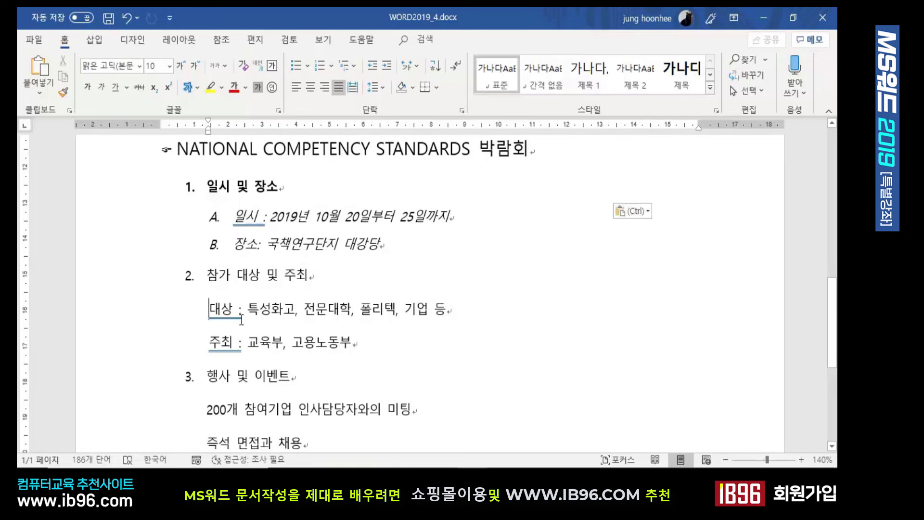
drag(208, 309, 361, 344)
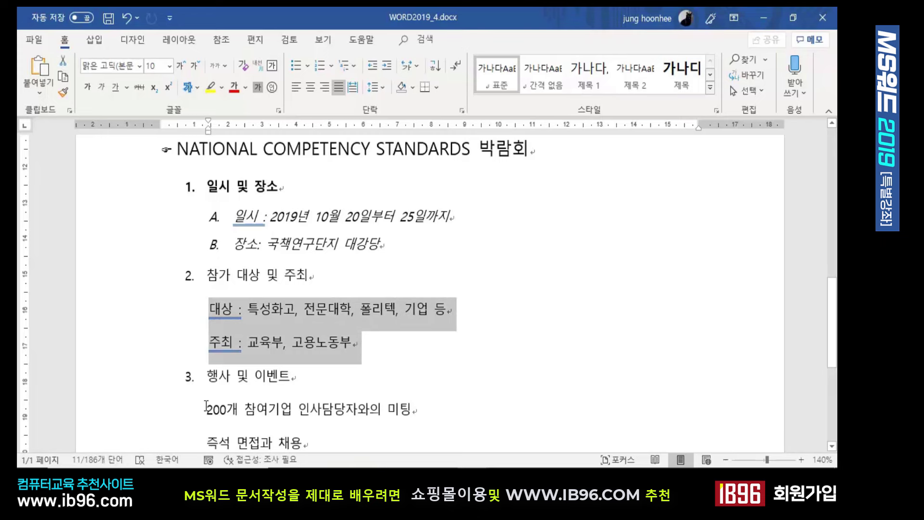
drag(206, 407, 333, 365)
scroll(333, 365, up, 4)
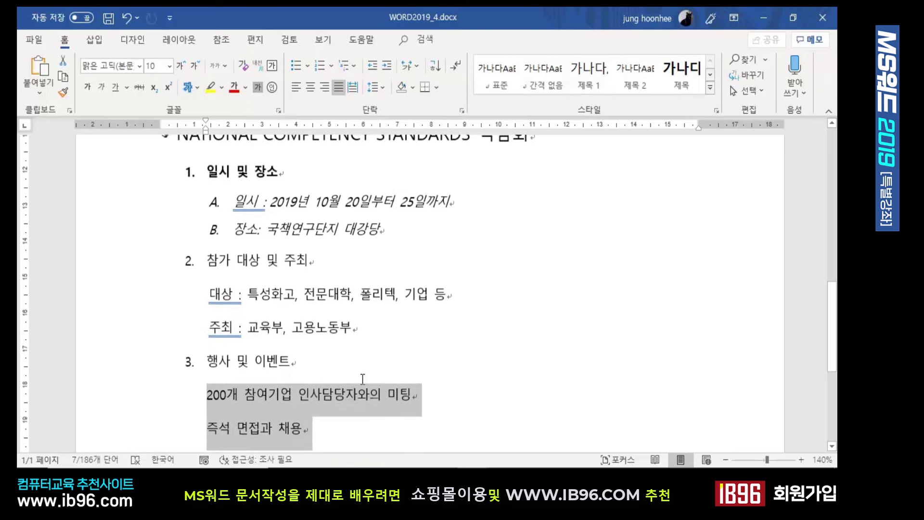
click(432, 376)
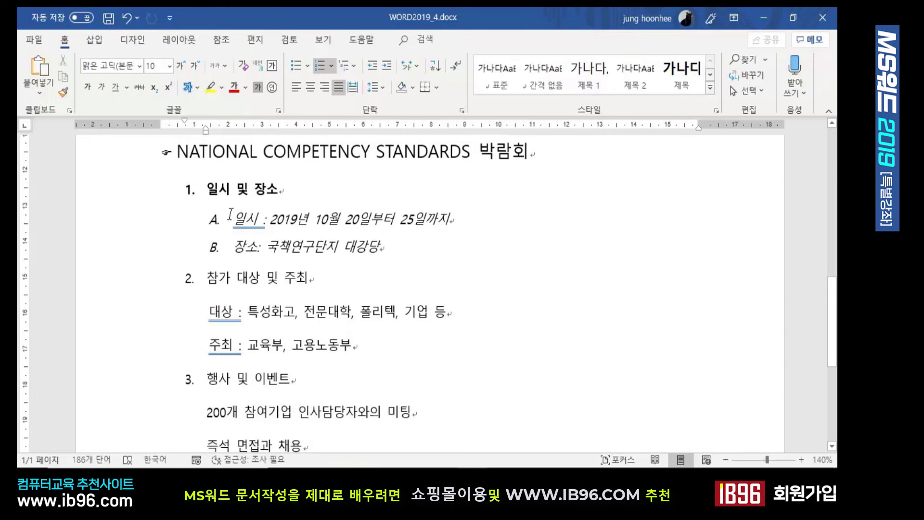
drag(232, 213, 403, 244)
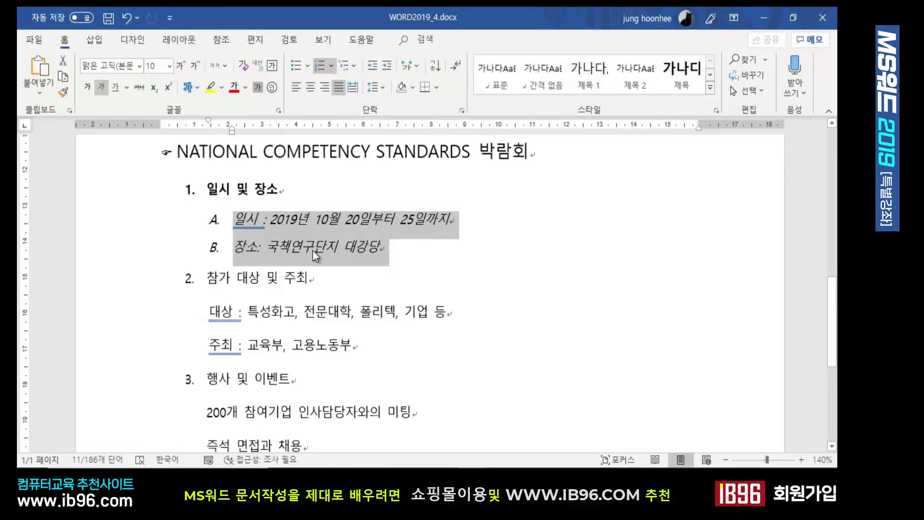
key(ctrl+v)
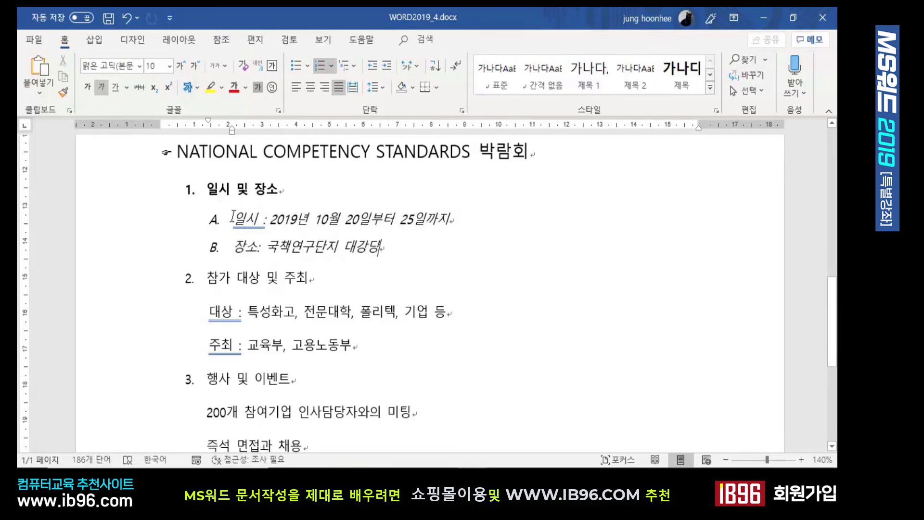
drag(320, 239, 413, 255)
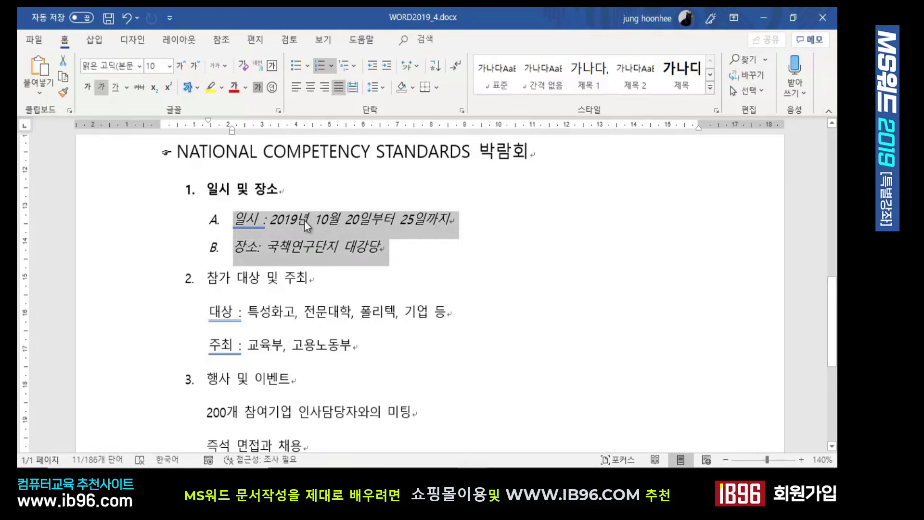
Step: Try Format Painter from the 일시/장소 lines, cancel it, and reselect those lines as the source
click(65, 94)
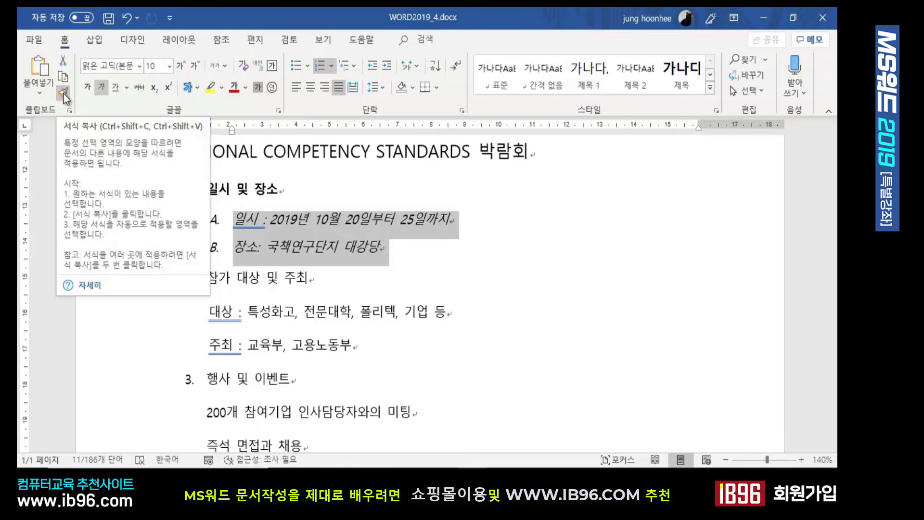
click(360, 322)
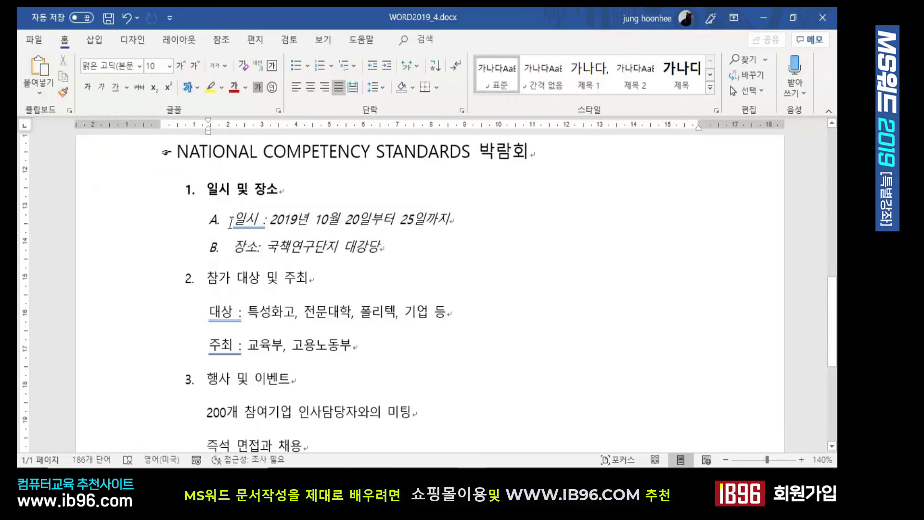
drag(235, 217, 388, 253)
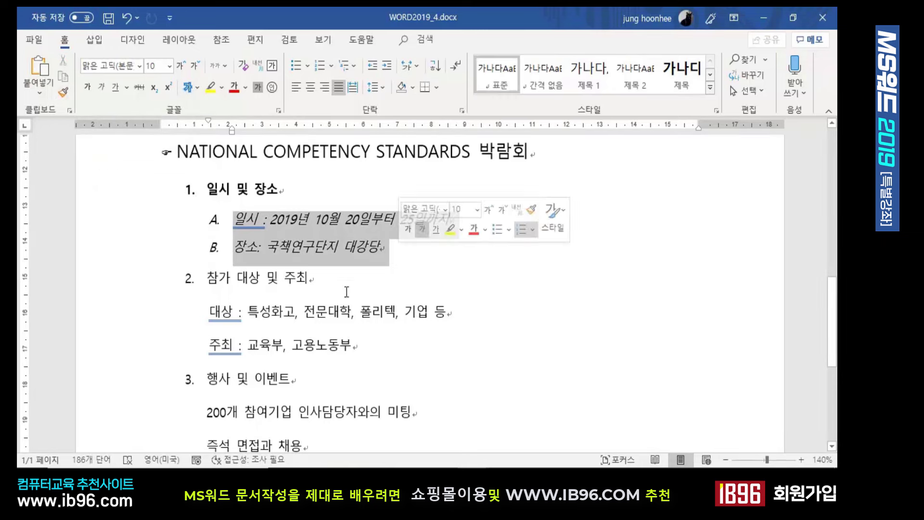
drag(210, 312, 248, 385)
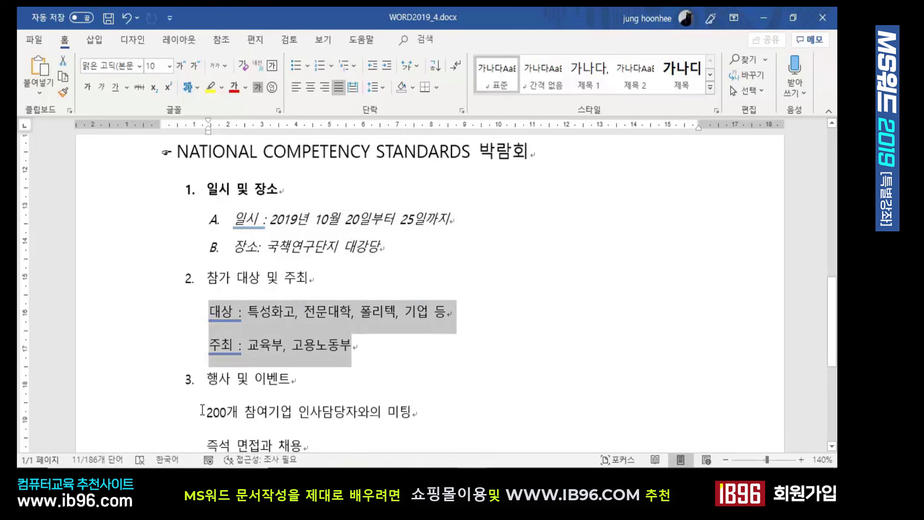
drag(207, 412, 316, 440)
click(390, 343)
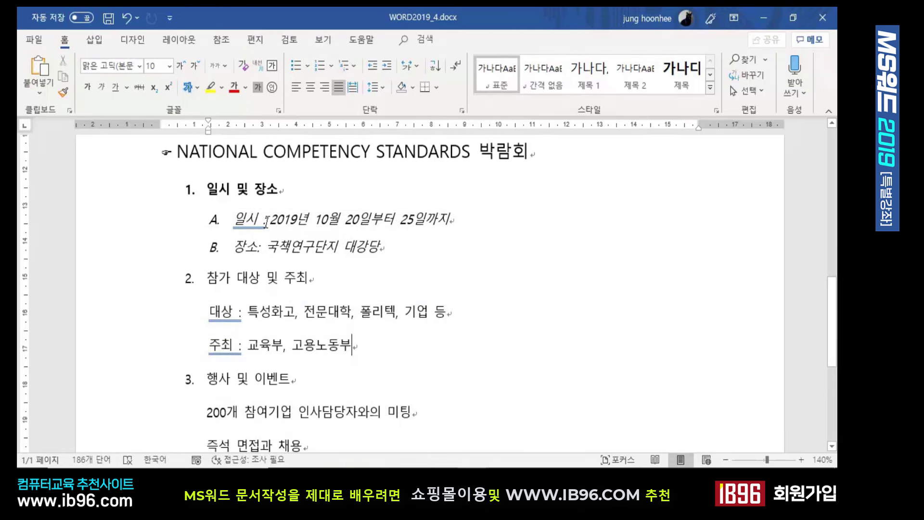
drag(234, 217, 405, 246)
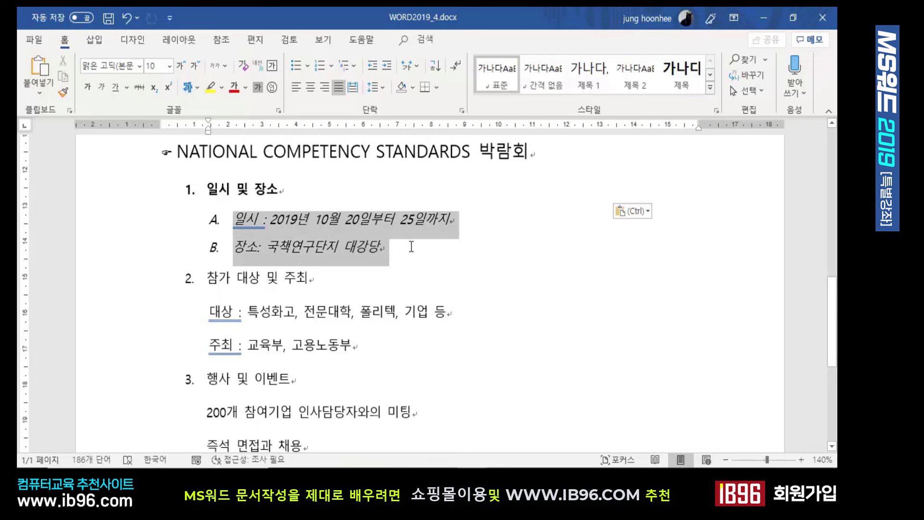
Step: Paint item 1's lettered italic format onto the 대상/주최 and 200개/즉석 면접과 채용 lines
click(63, 93)
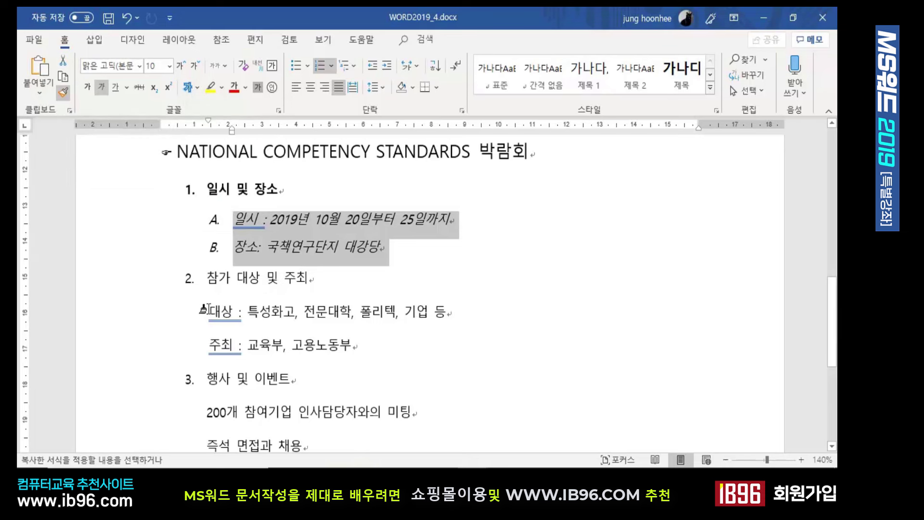
mouse_move(207, 310)
mouse_down()
mouse_move(304, 314)
mouse_move(367, 329)
mouse_move(366, 343)
mouse_up()
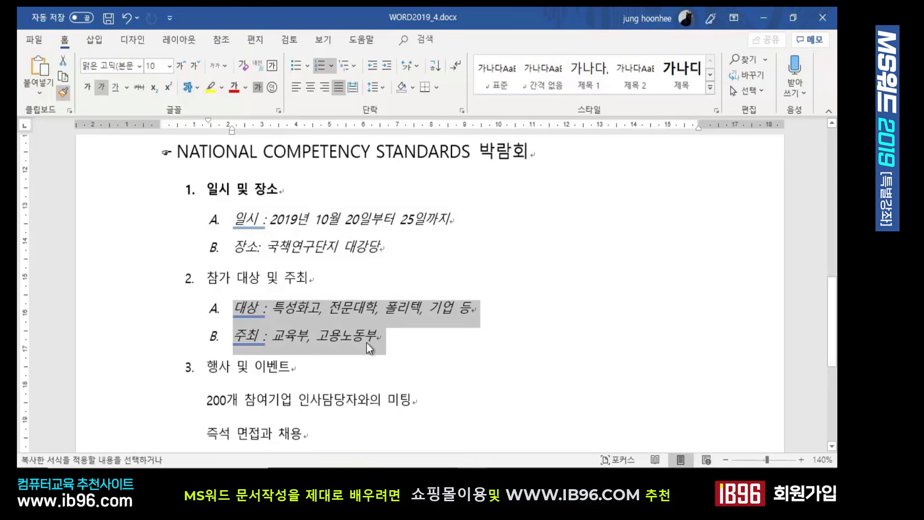
scroll(289, 306, down, 3)
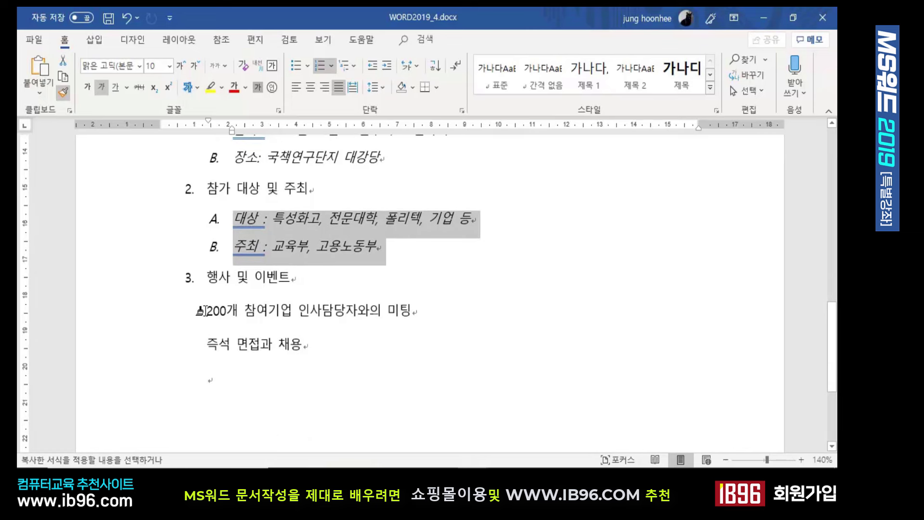
mouse_move(201, 310)
mouse_down()
mouse_move(289, 324)
mouse_move(295, 344)
mouse_move(311, 347)
mouse_up()
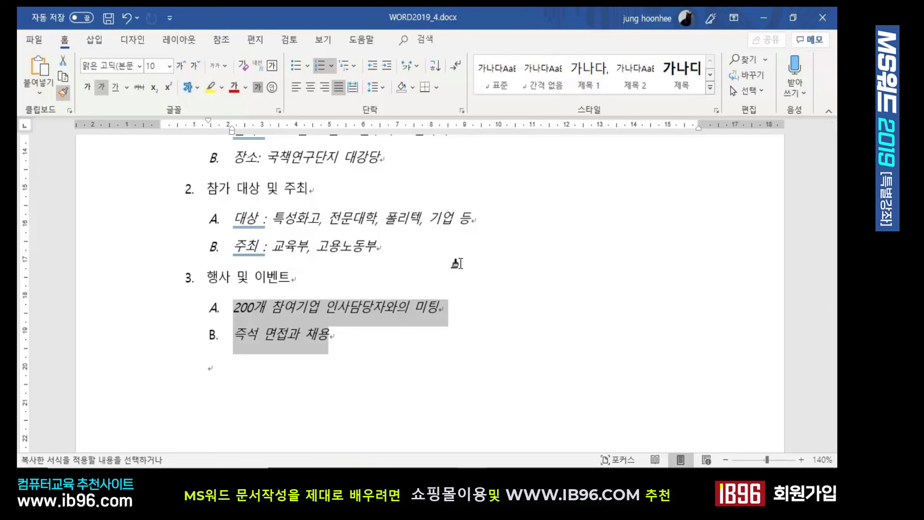
key(Escape)
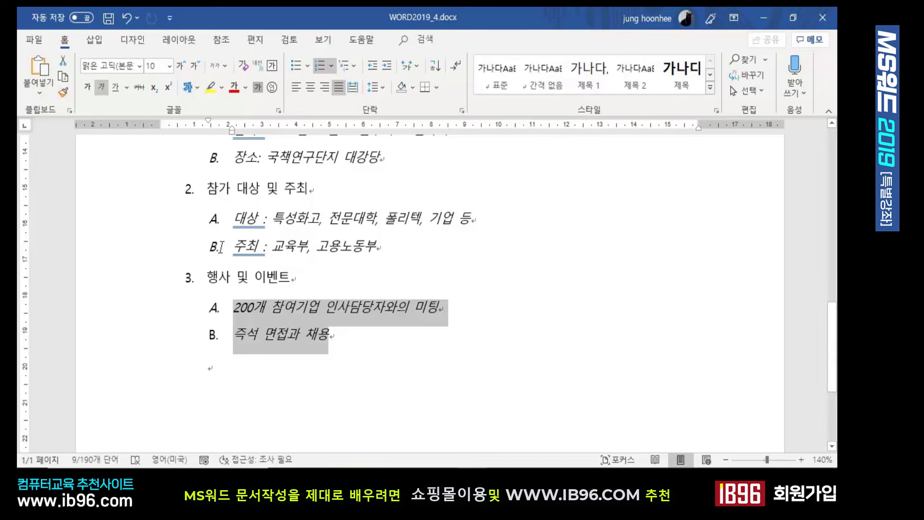
scroll(292, 310, up, 1)
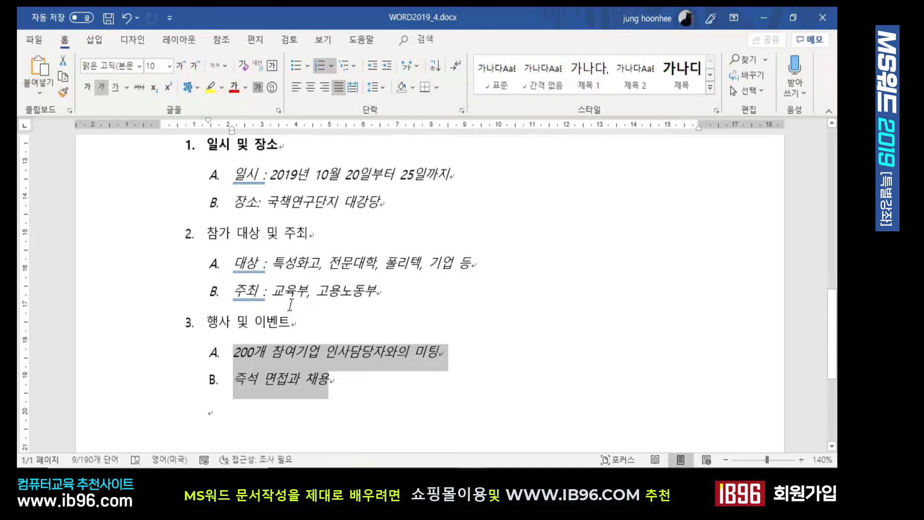
click(441, 219)
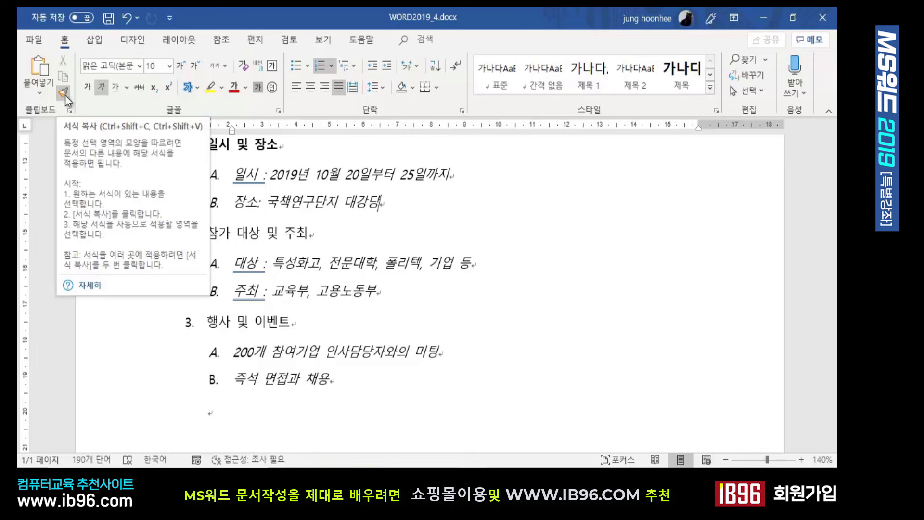
Step: Copy the bold format of '일시 및 장소' onto '참가 대상 및 주최' and '행사 및 이벤트' with Format Painter
click(402, 232)
scroll(337, 260, up, 2)
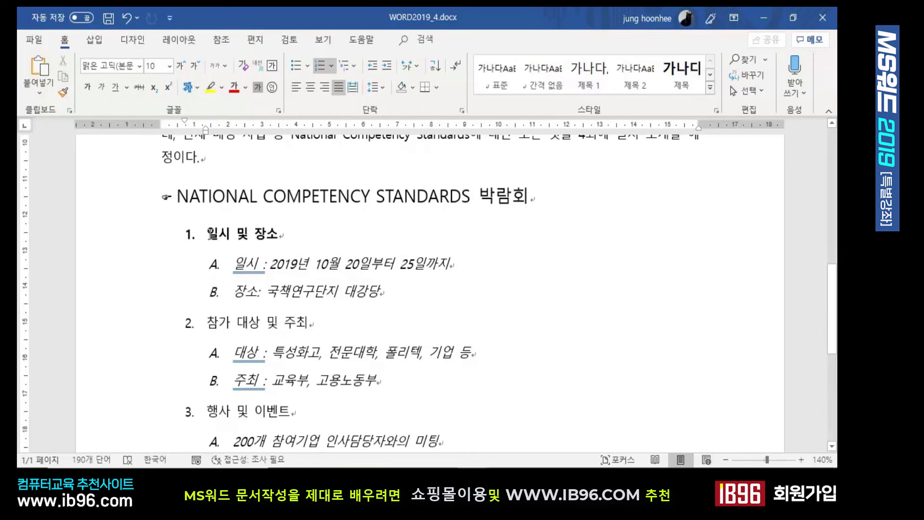
drag(206, 233, 297, 231)
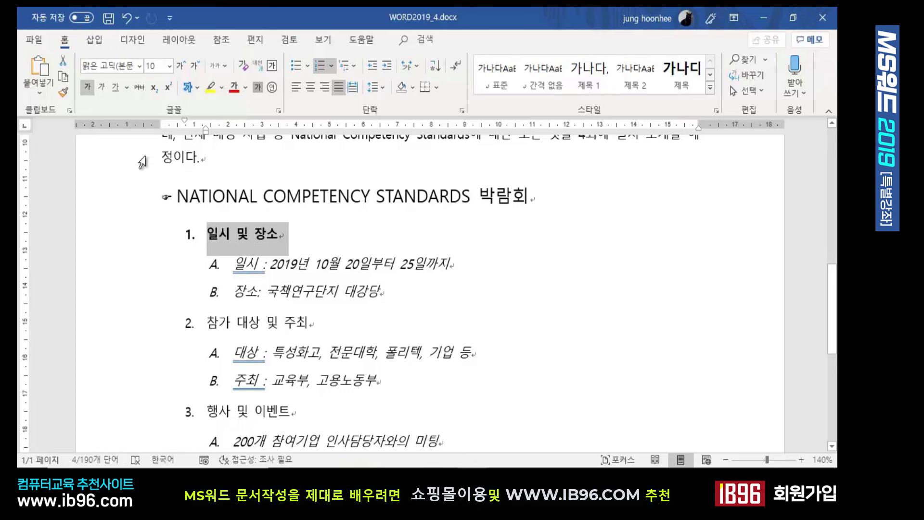
click(62, 91)
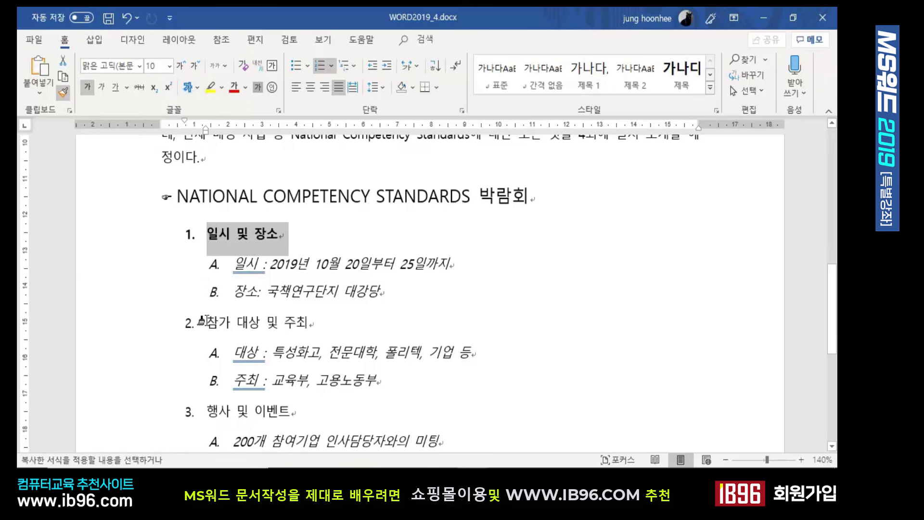
drag(202, 322, 314, 324)
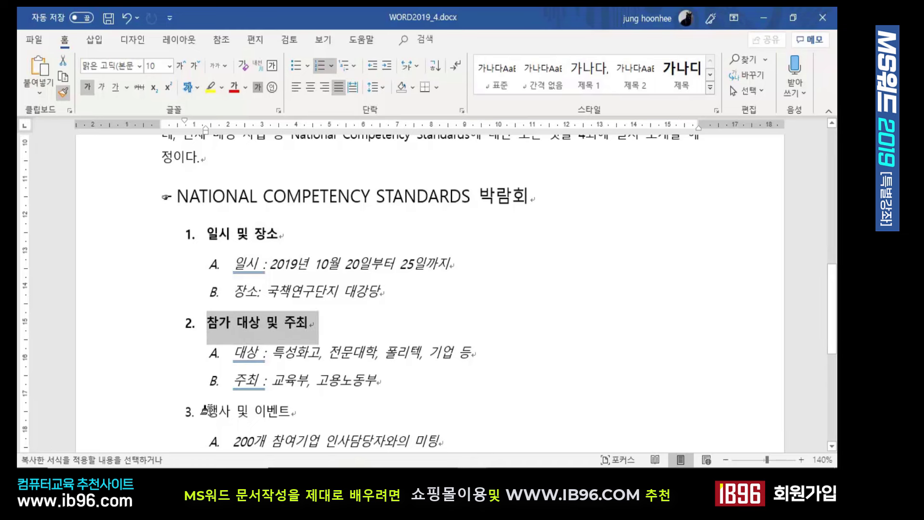
drag(204, 409, 299, 412)
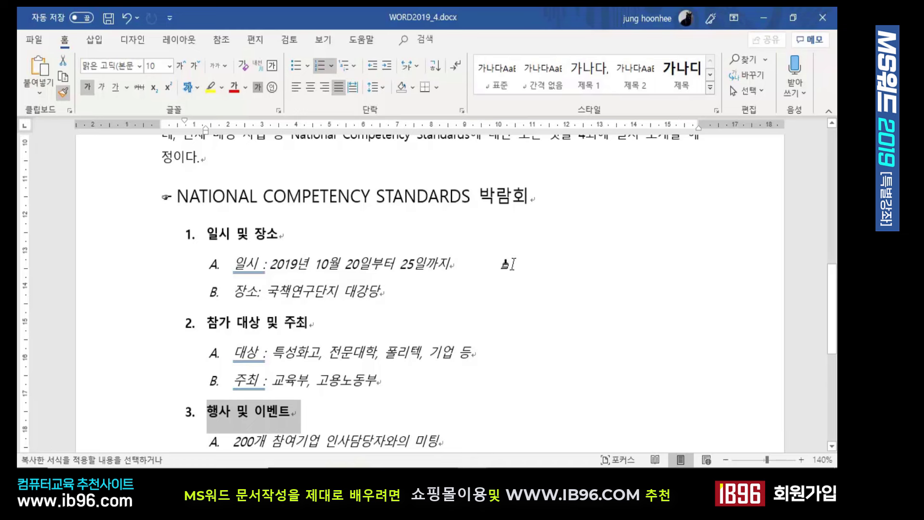
click(498, 295)
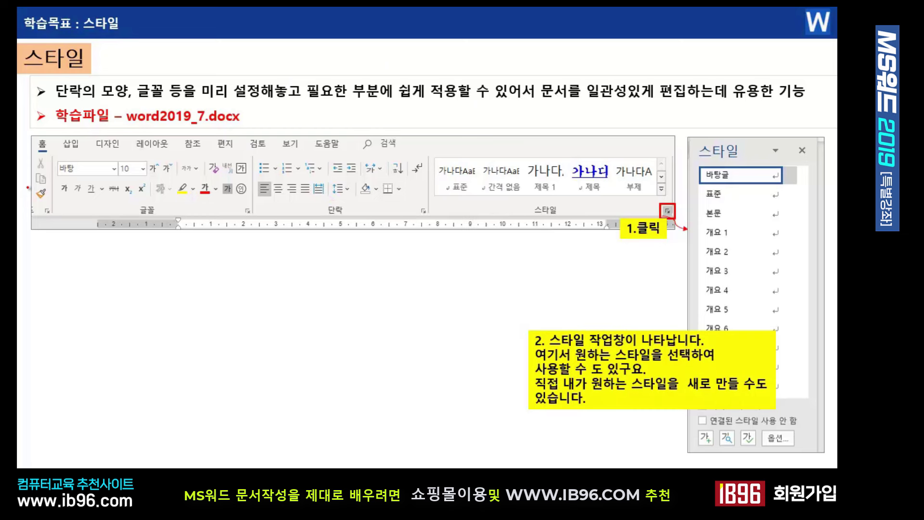
Step: Mark the ribbon's first tab and the 1.클릭 box, and underline the 본문 and 개요 1 entries in red
mouse_move(51, 146)
mouse_down()
mouse_move(39, 160)
mouse_move(27, 141)
mouse_move(41, 138)
mouse_up()
mouse_move(425, 152)
mouse_down()
mouse_move(422, 215)
mouse_move(603, 217)
mouse_up()
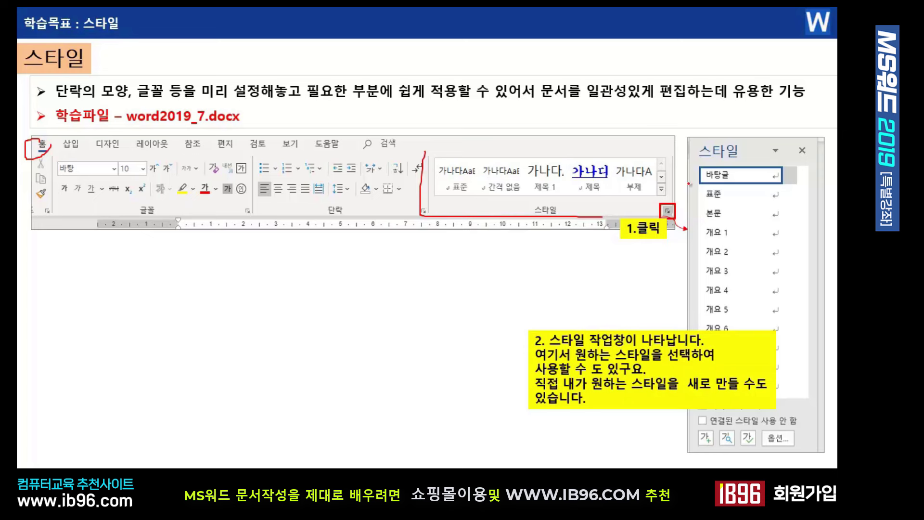
mouse_move(675, 210)
mouse_down()
mouse_move(665, 215)
mouse_move(669, 205)
mouse_move(667, 221)
mouse_move(662, 207)
mouse_move(674, 208)
mouse_move(669, 230)
mouse_move(683, 231)
mouse_up()
mouse_move(693, 209)
mouse_down()
mouse_move(706, 221)
mouse_move(720, 212)
mouse_move(710, 241)
mouse_move(739, 230)
mouse_up()
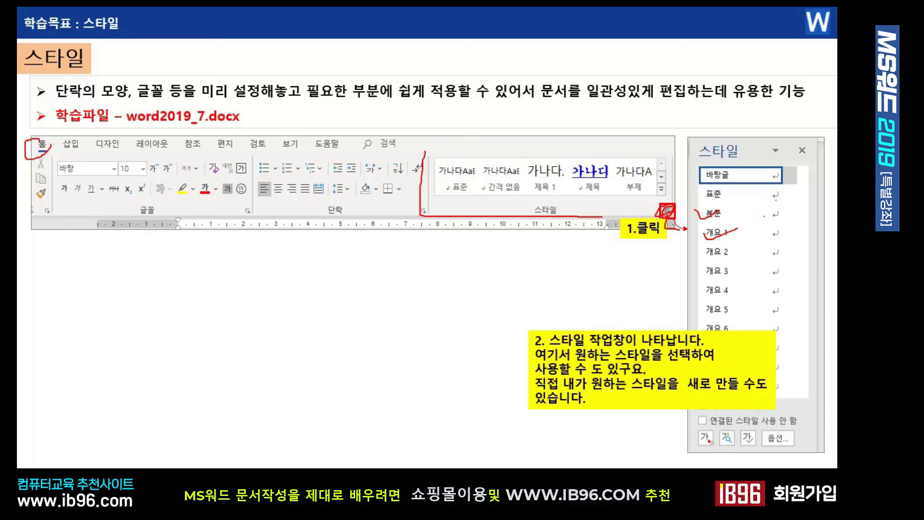
Step: Circle the first and third buttons under the style list and underline word2019_7.docx
mouse_move(711, 444)
mouse_down()
mouse_move(698, 449)
mouse_move(692, 439)
mouse_move(712, 430)
mouse_move(712, 444)
mouse_move(670, 440)
mouse_move(669, 455)
mouse_up()
mouse_move(769, 446)
mouse_down()
mouse_move(736, 439)
mouse_move(750, 427)
mouse_move(749, 440)
mouse_up()
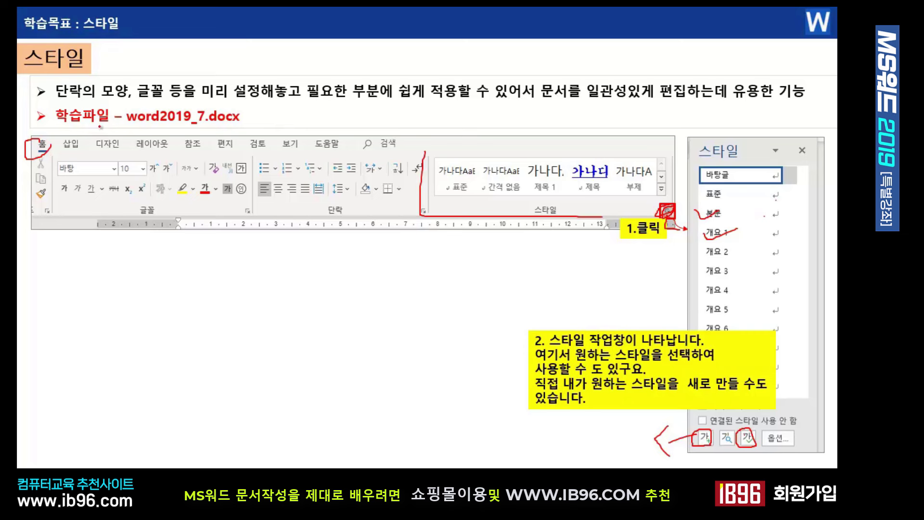
drag(116, 125, 253, 139)
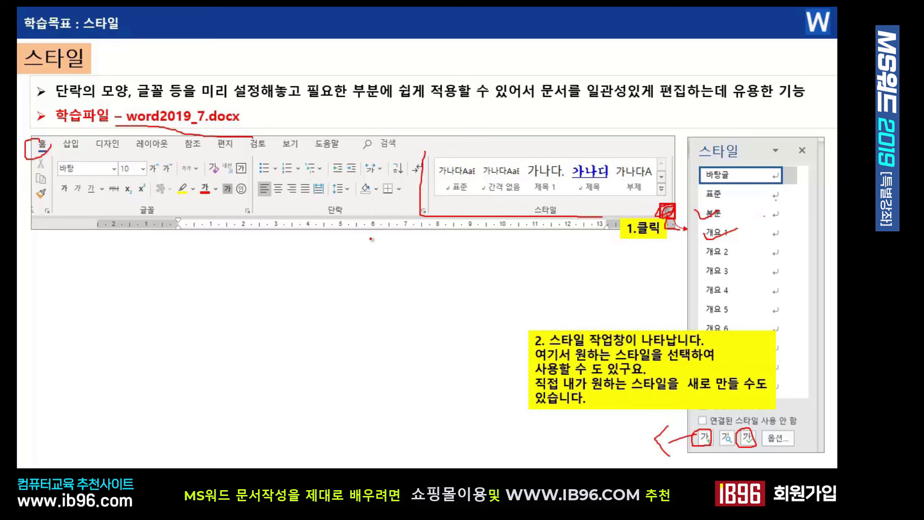
Step: Show the taskbar from the slide show, switch to Word, and scroll WORD2019_7.docx back to '1장 모임'
right_click(378, 214)
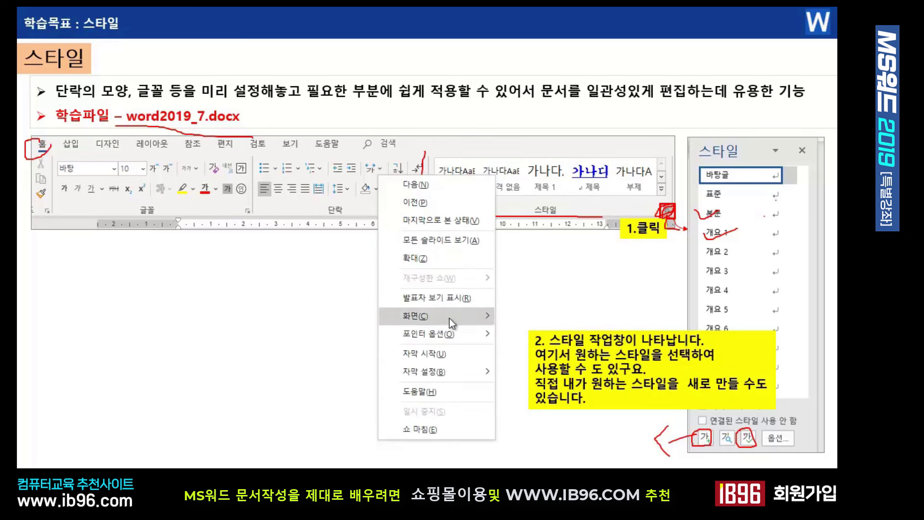
mouse_move(450, 317)
click(540, 374)
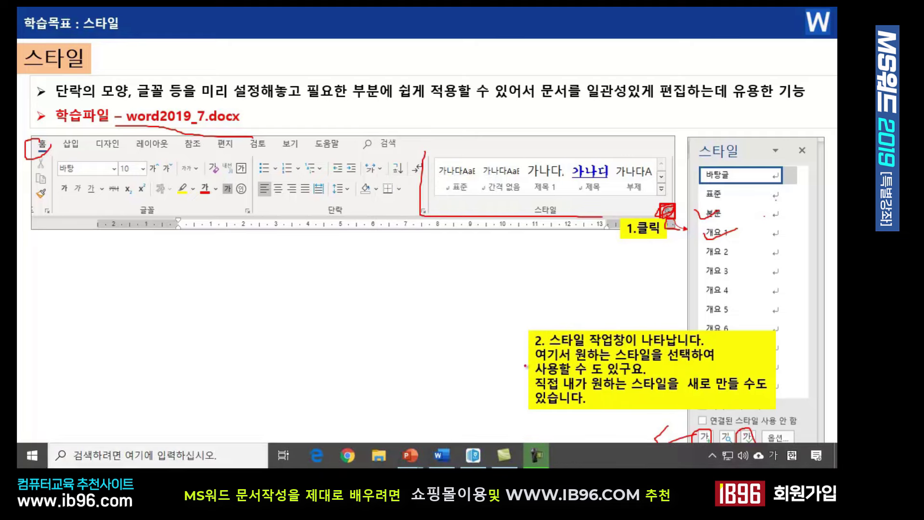
click(451, 454)
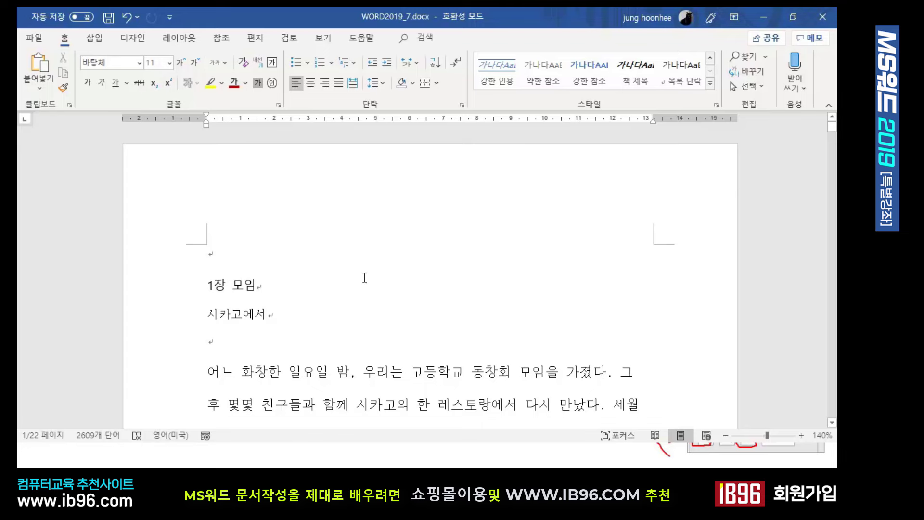
scroll(396, 307, down, 1)
scroll(396, 306, down, 10)
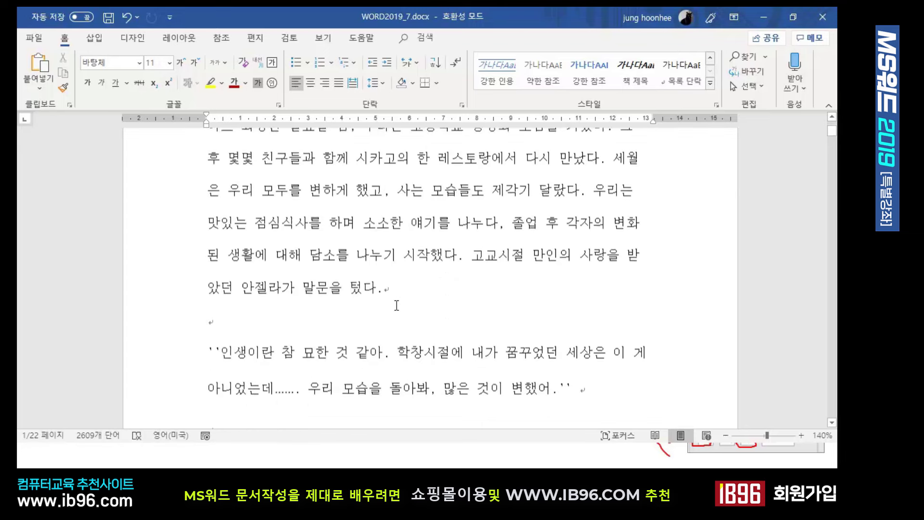
scroll(395, 340, down, 8)
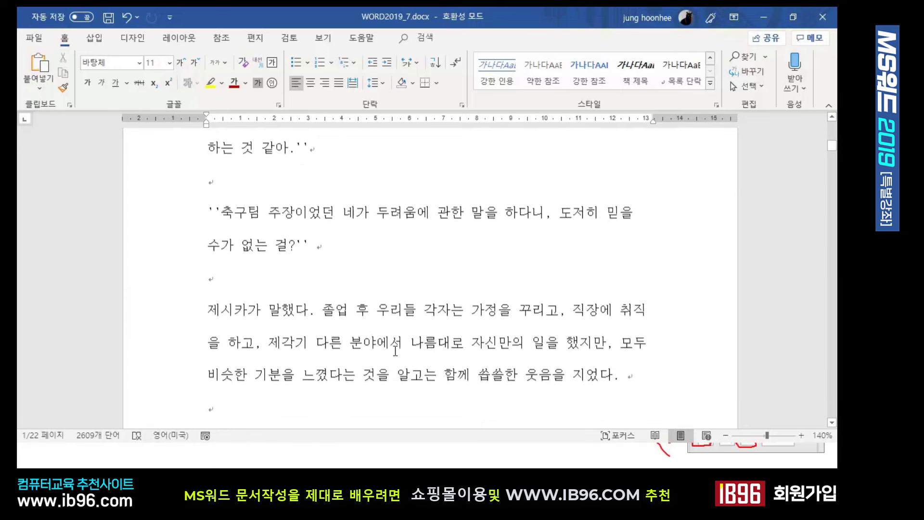
scroll(395, 351, up, 4)
scroll(395, 353, up, 20)
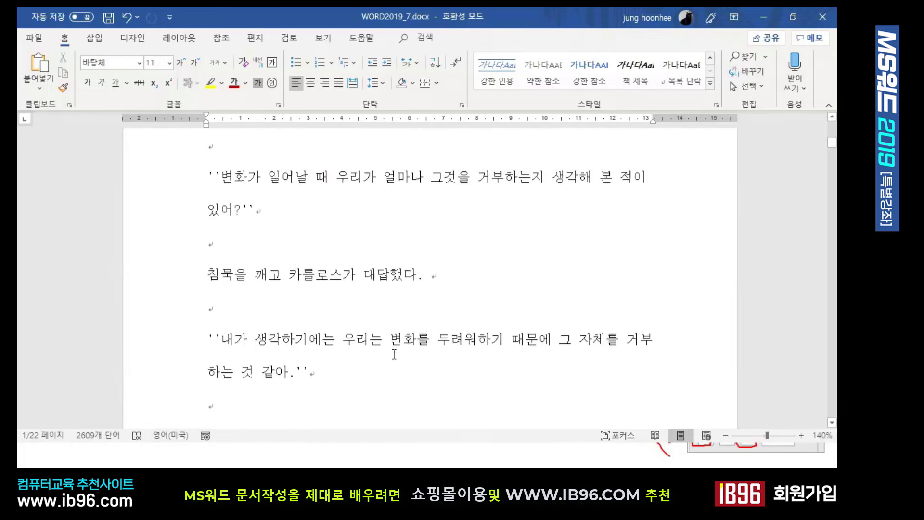
scroll(394, 354, up, 1)
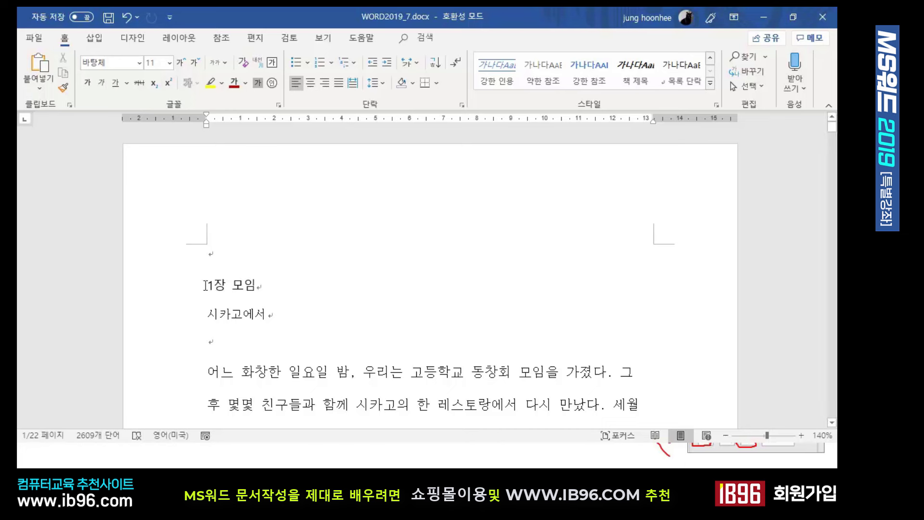
drag(207, 285, 288, 289)
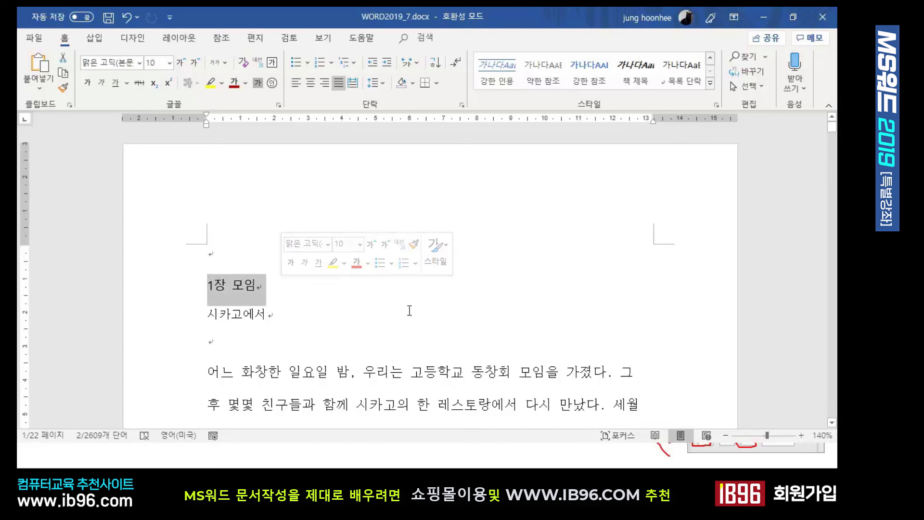
scroll(409, 310, down, 15)
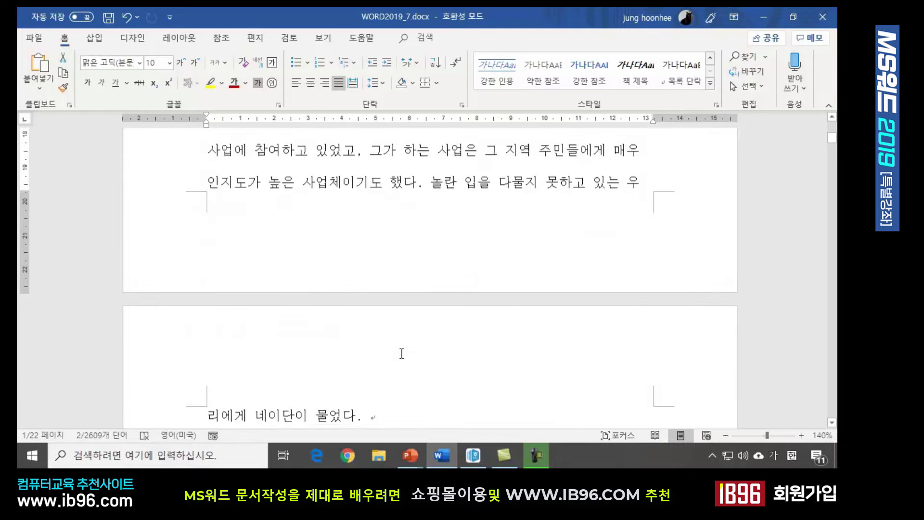
scroll(401, 354, down, 15)
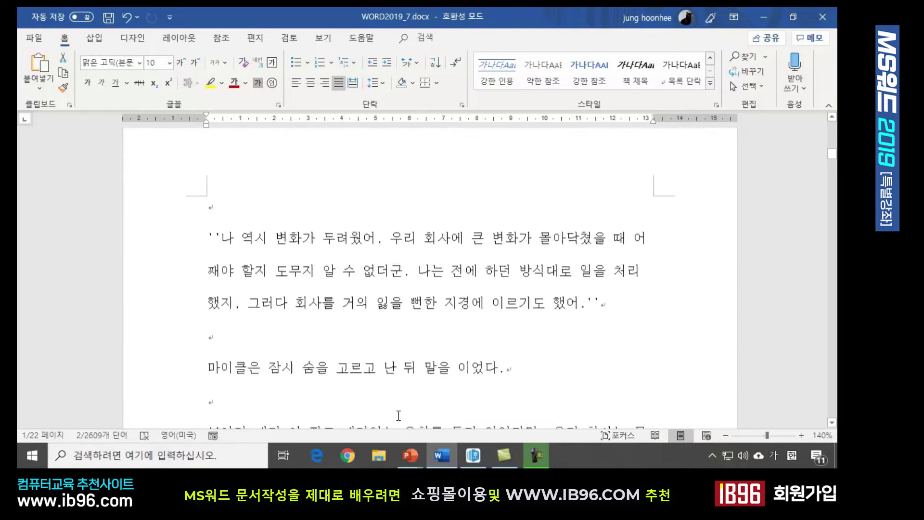
scroll(398, 415, down, 8)
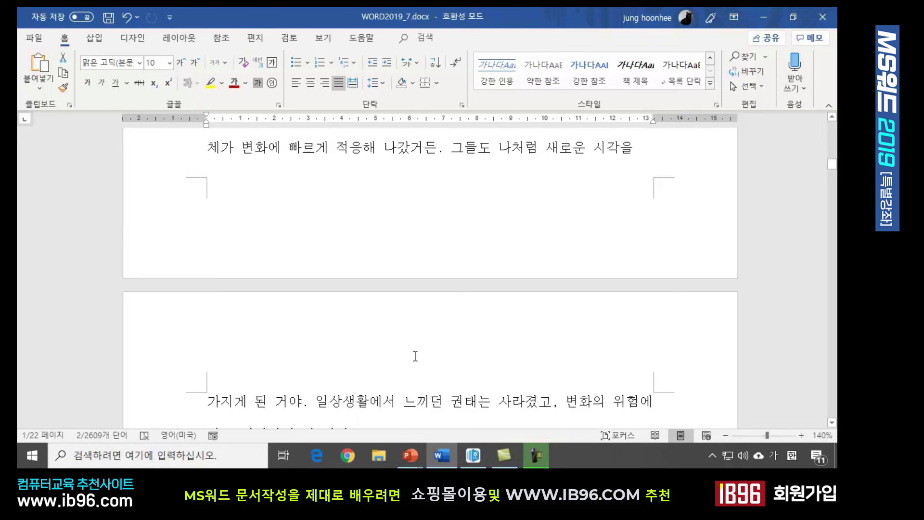
scroll(415, 357, down, 15)
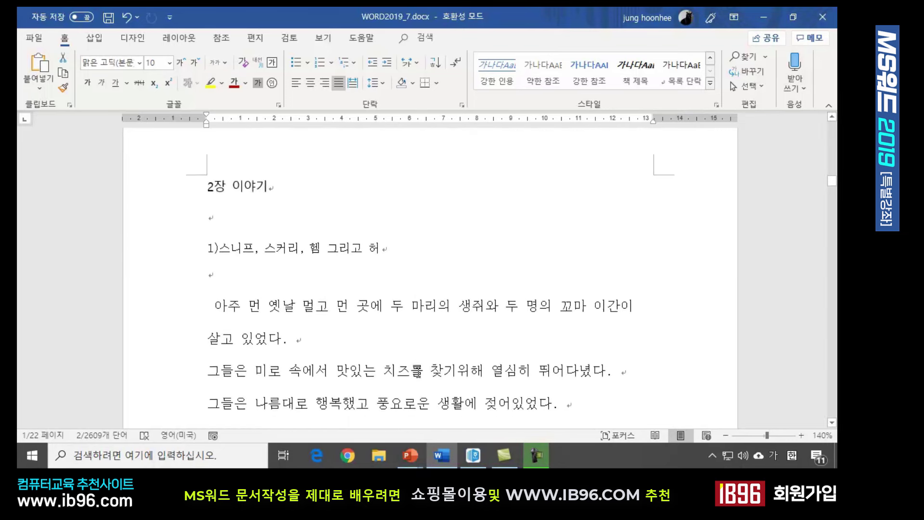
scroll(418, 372, up, 2)
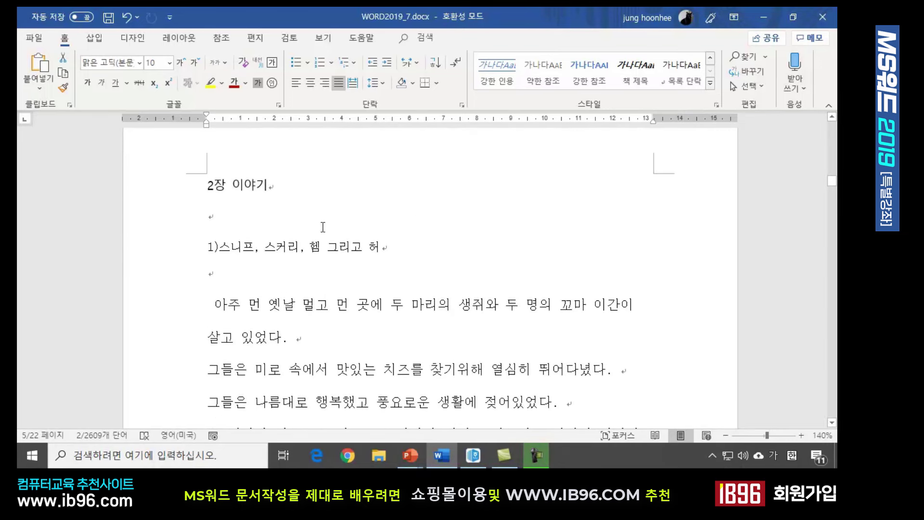
click(206, 185)
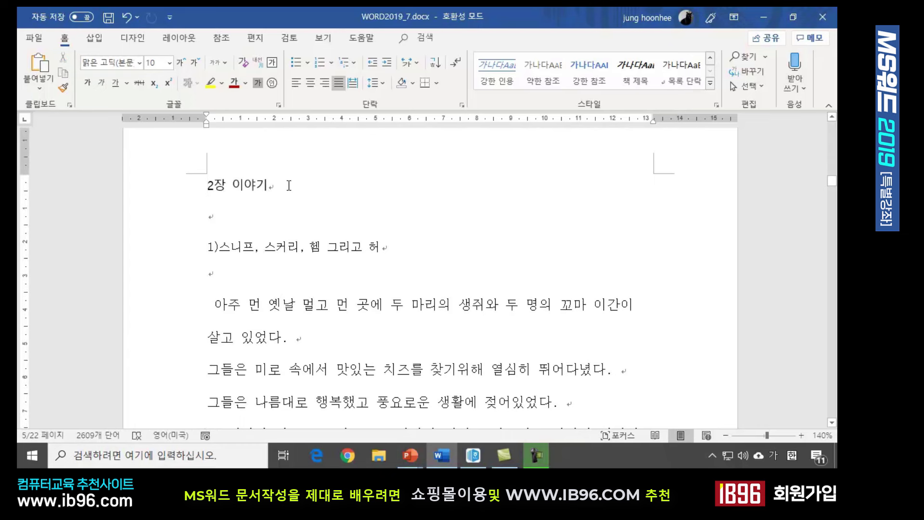
key(End)
drag(207, 246, 431, 248)
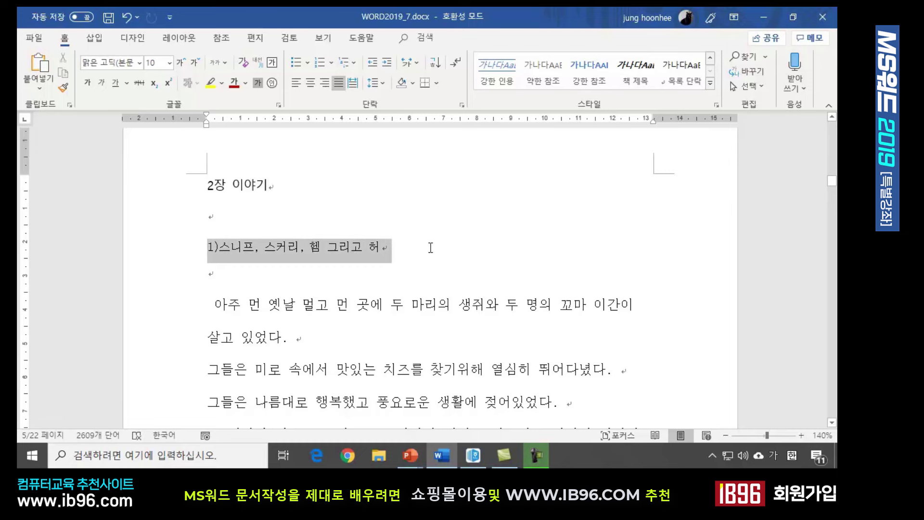
scroll(359, 326, down, 1)
drag(212, 263, 308, 334)
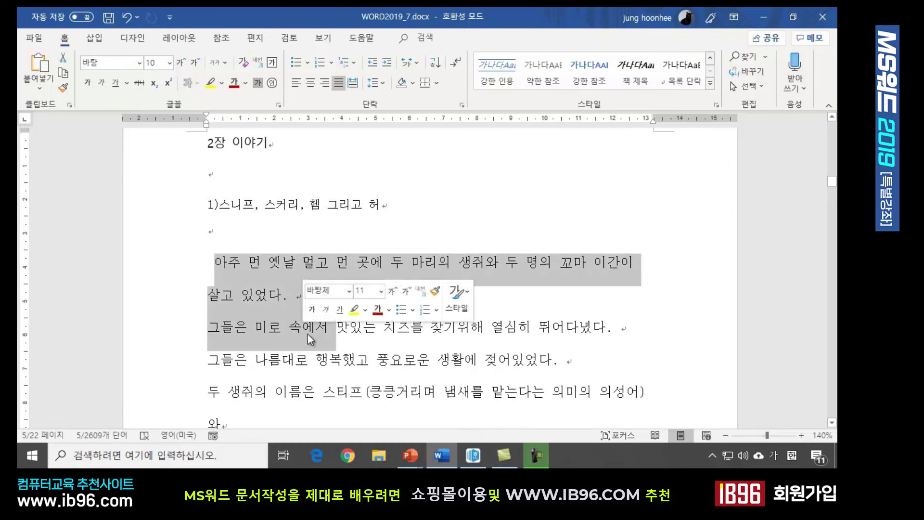
scroll(410, 350, down, 3)
scroll(411, 351, up, 7)
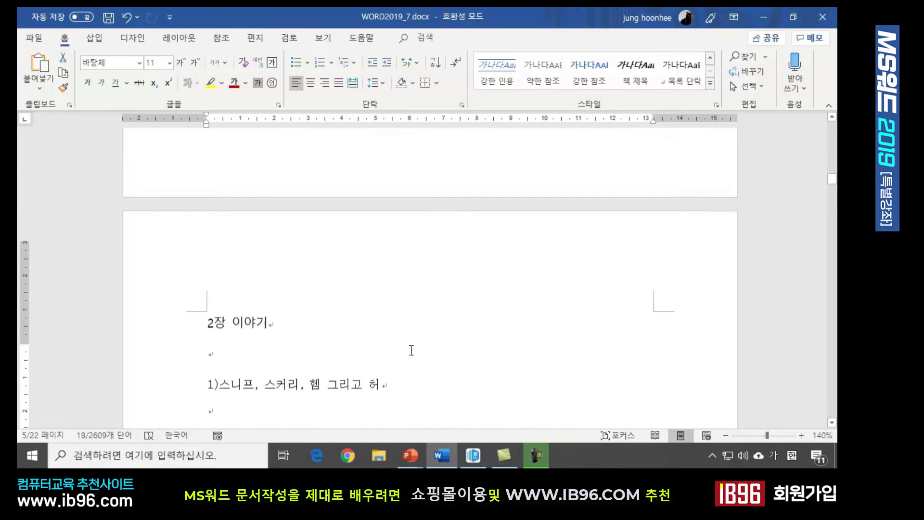
scroll(412, 351, up, 15)
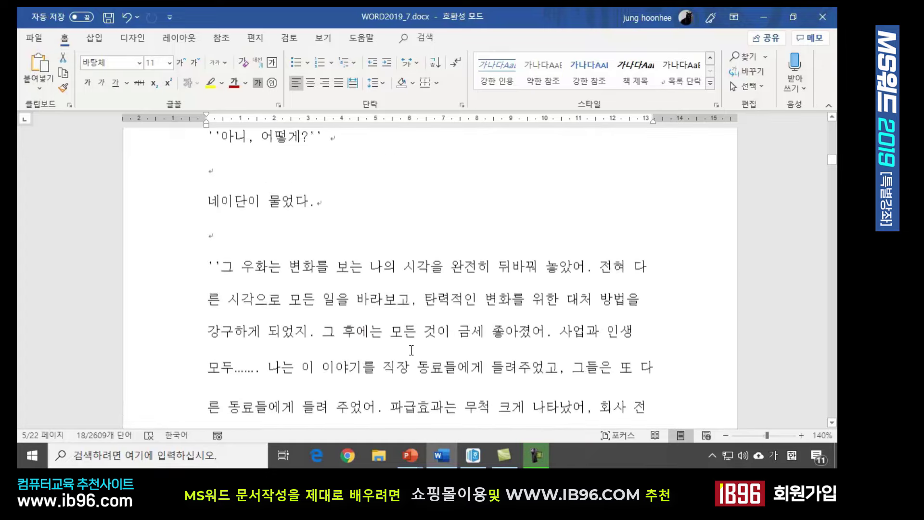
scroll(411, 351, up, 15)
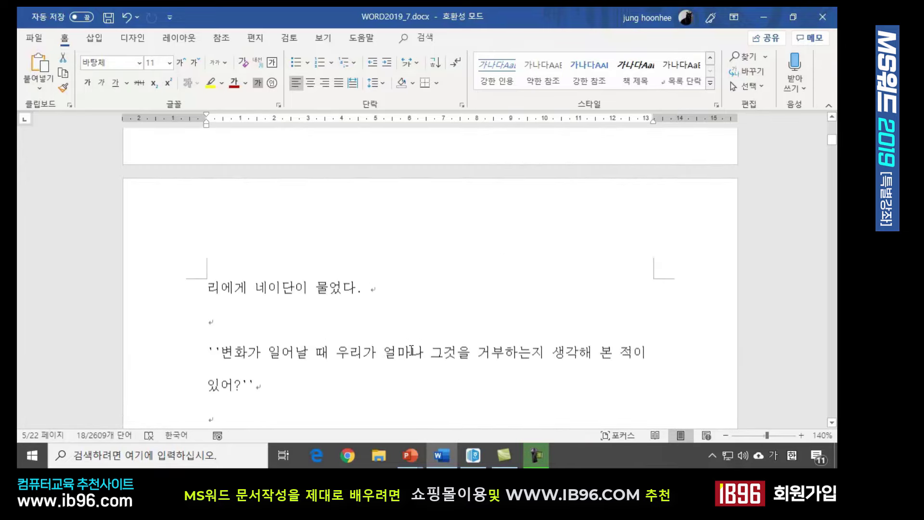
scroll(411, 352, up, 20)
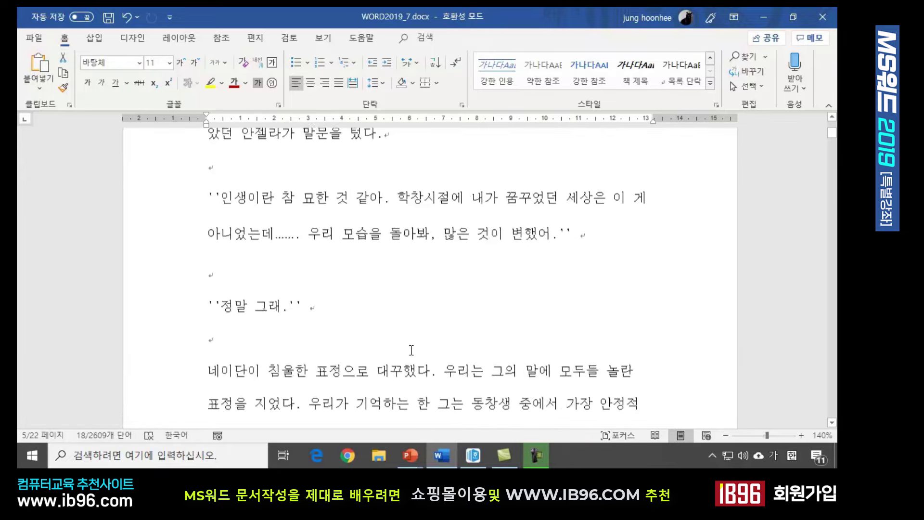
click(372, 285)
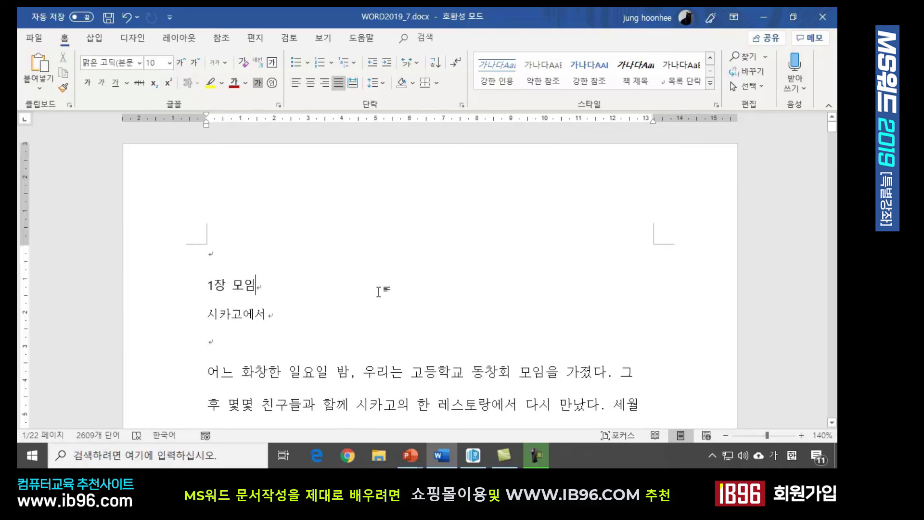
Step: Apply the 책 제목 style to the '1장 모임' heading line
click(207, 285)
drag(207, 285, 283, 287)
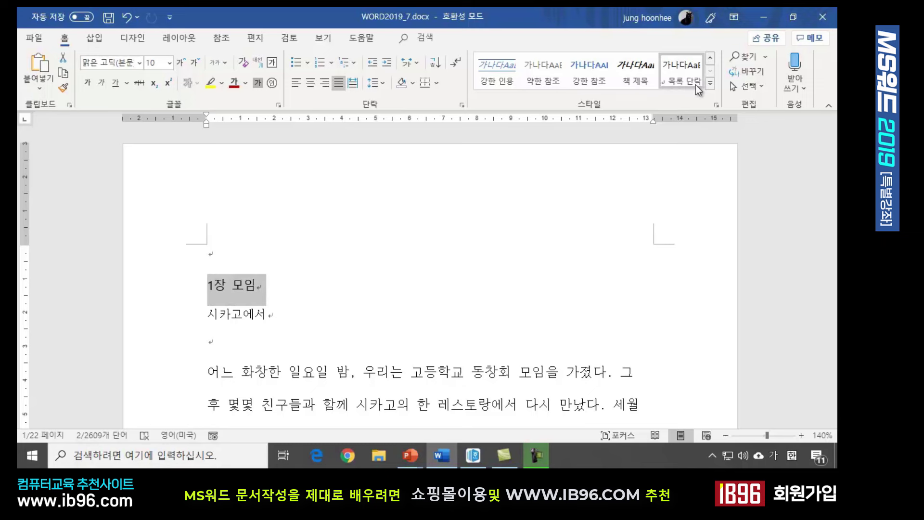
click(633, 72)
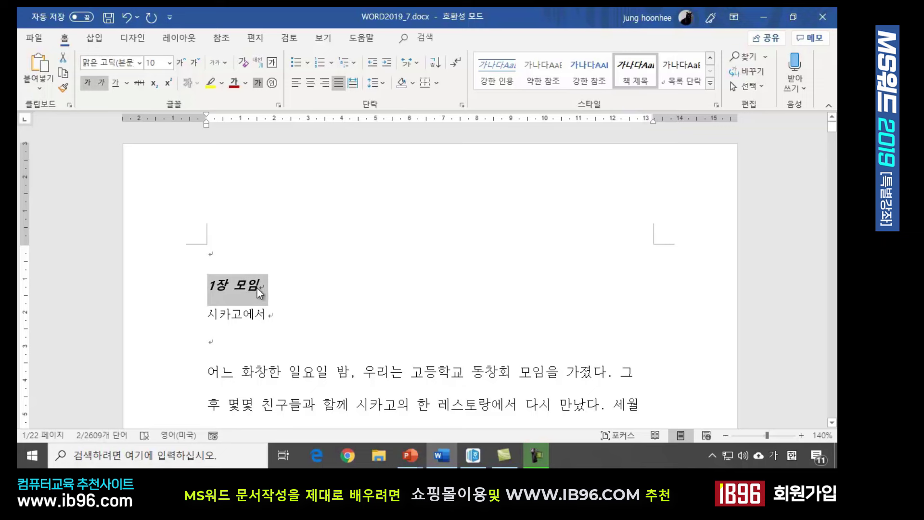
Step: Expand the quick styles gallery to view all styles, then close it
click(711, 84)
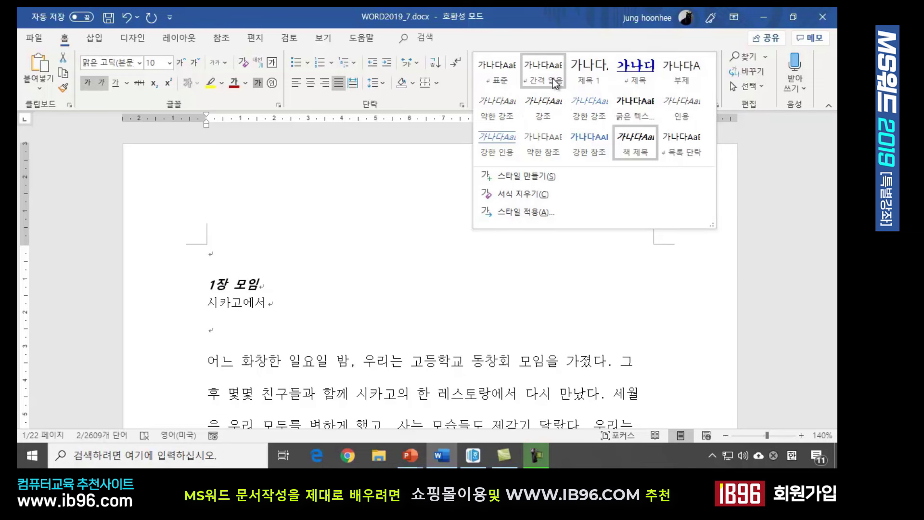
click(282, 282)
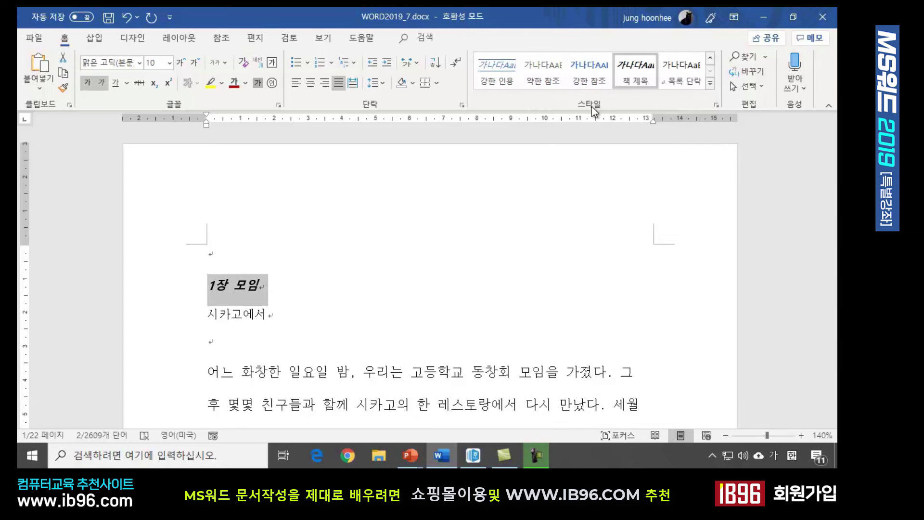
click(718, 105)
Step: Open the Styles pane, toggle 미리 보기 표시 off and on, and apply 제목 to '1장 모임'
click(717, 105)
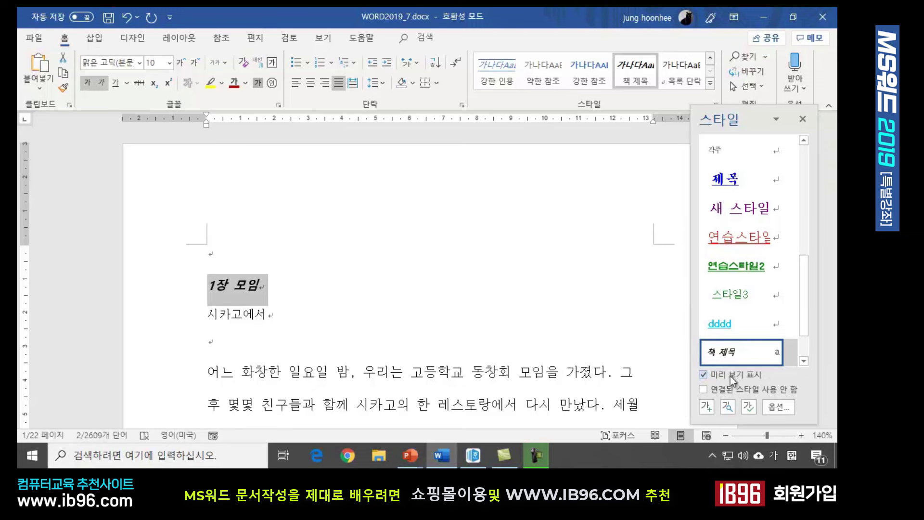
click(703, 375)
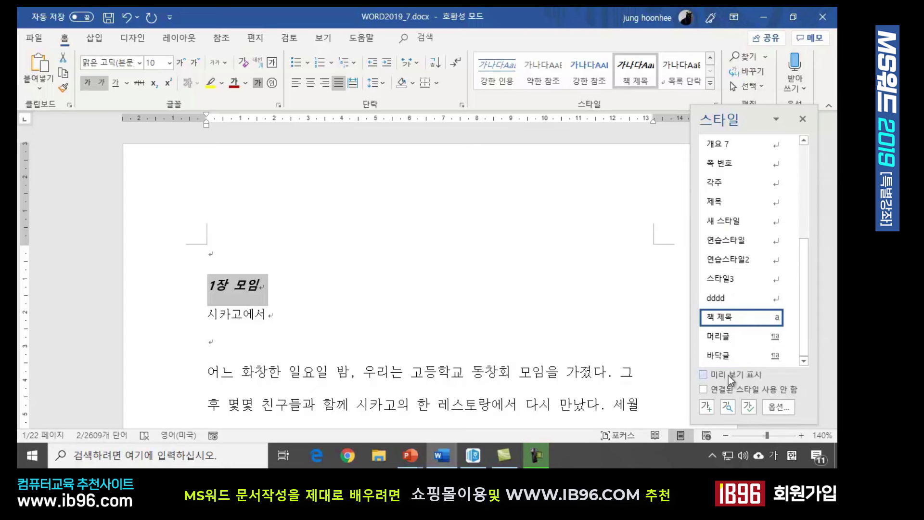
click(703, 375)
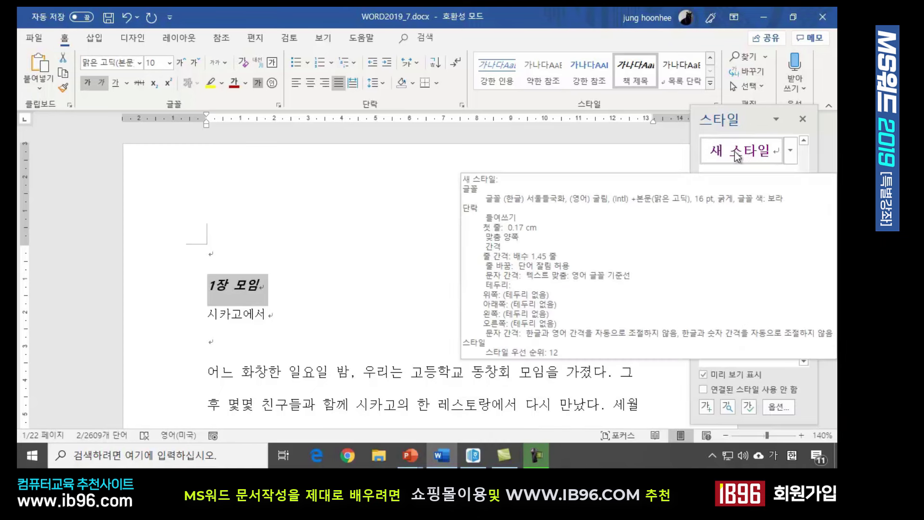
mouse_move(785, 187)
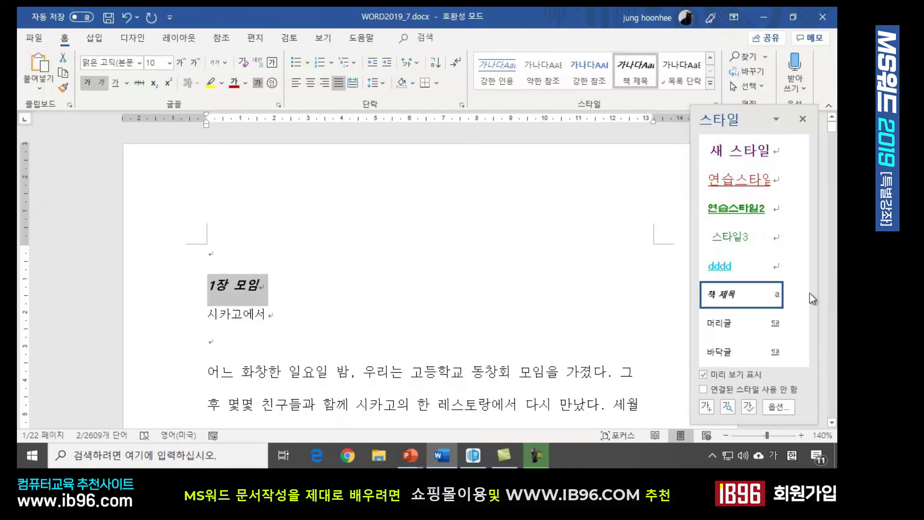
drag(801, 296, 793, 262)
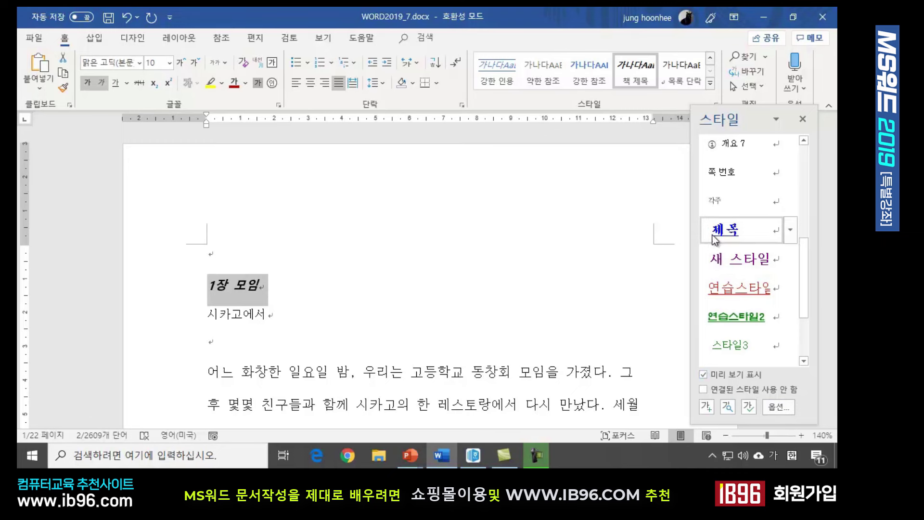
mouse_move(721, 230)
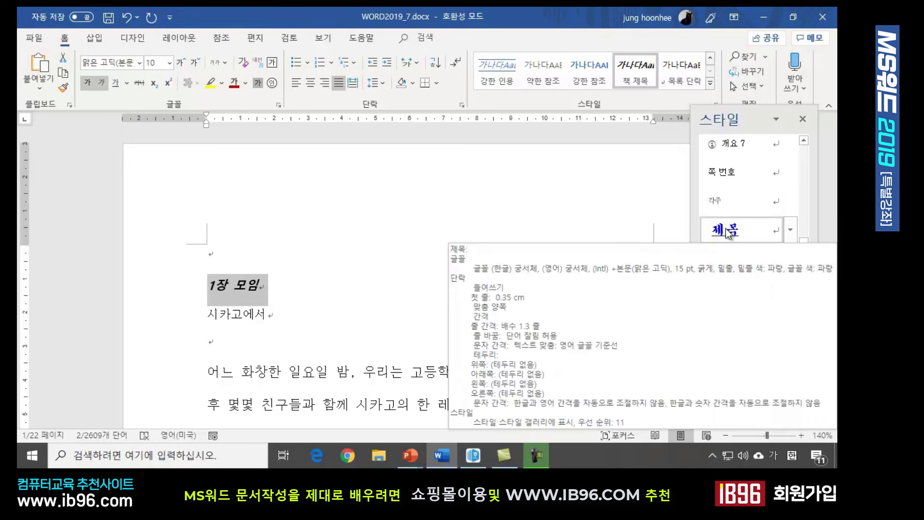
click(721, 231)
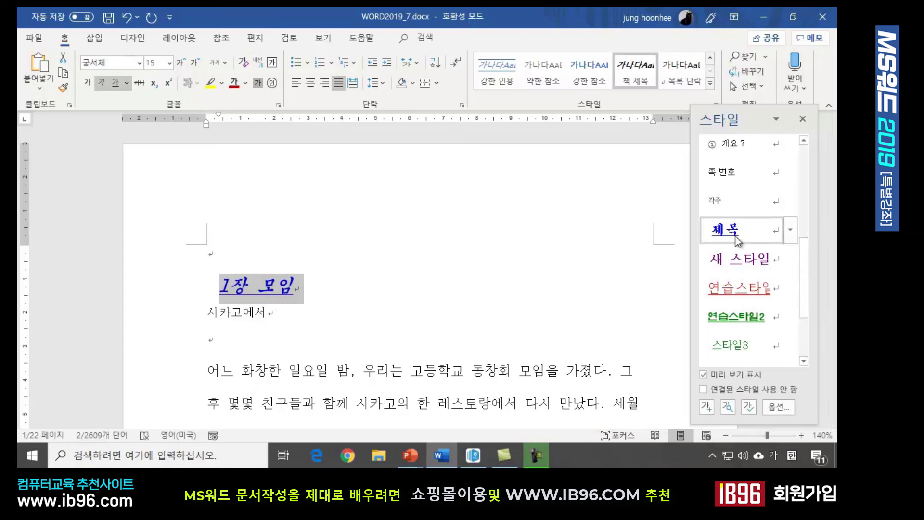
Step: Delete the 제목 style and confirm, so 1장 모임 reverts to bold italic
mouse_move(731, 241)
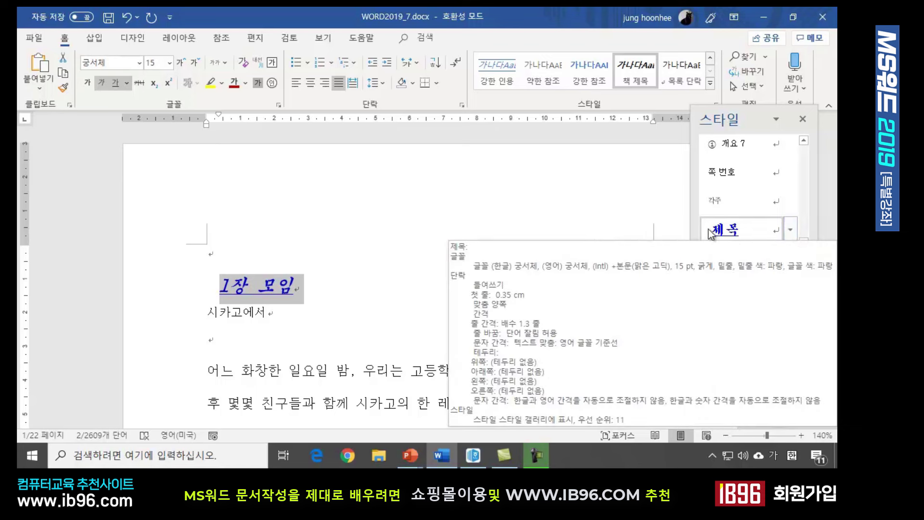
click(792, 230)
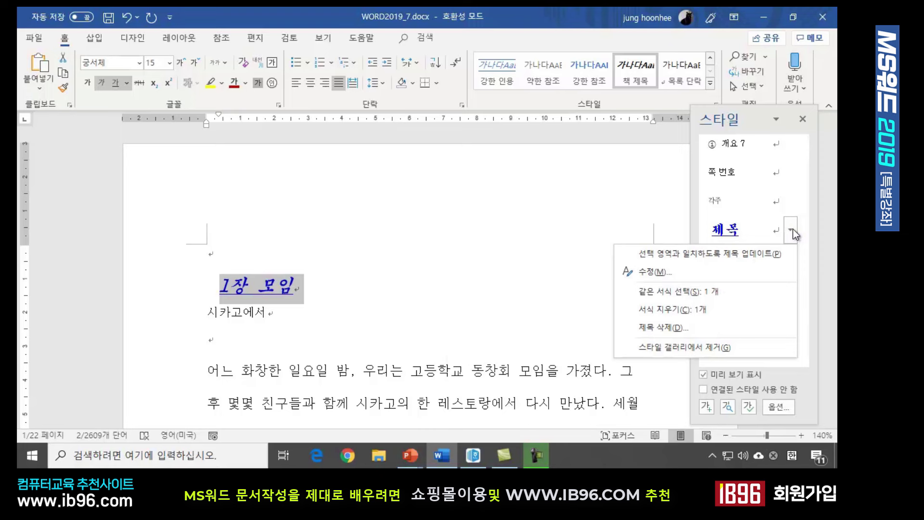
click(671, 330)
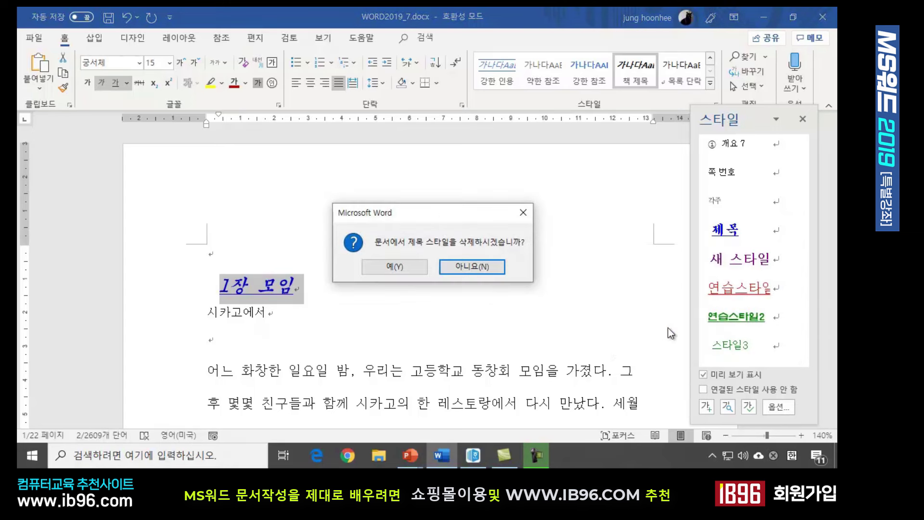
click(397, 268)
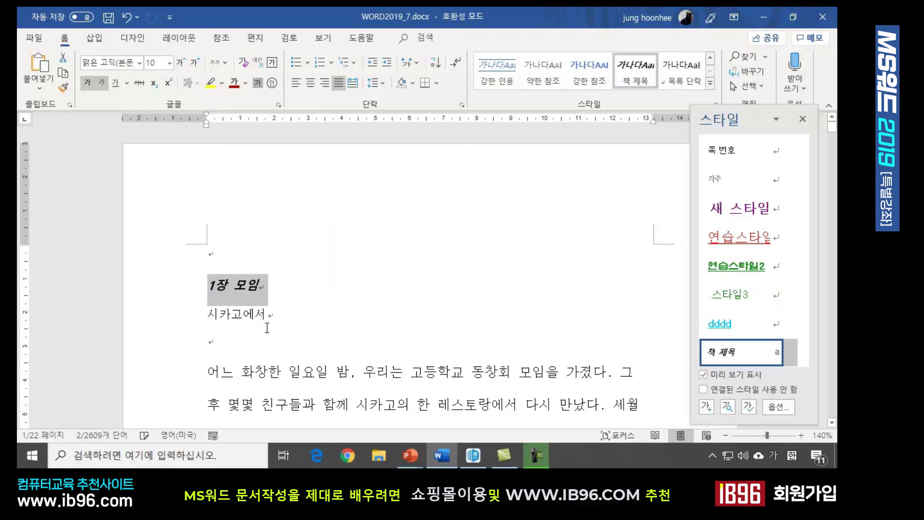
Step: Apply the 바탕글 style to the 1장 모임 heading from the Styles list
click(285, 286)
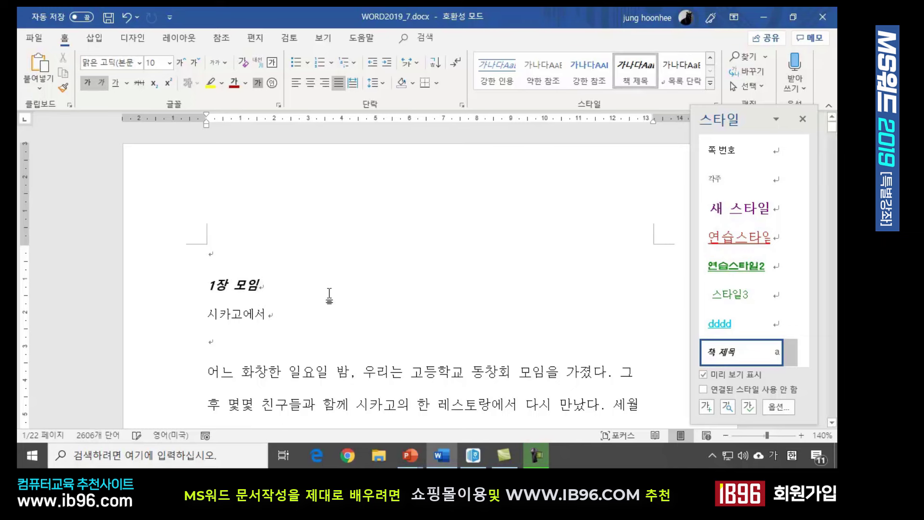
scroll(781, 279, up, 10)
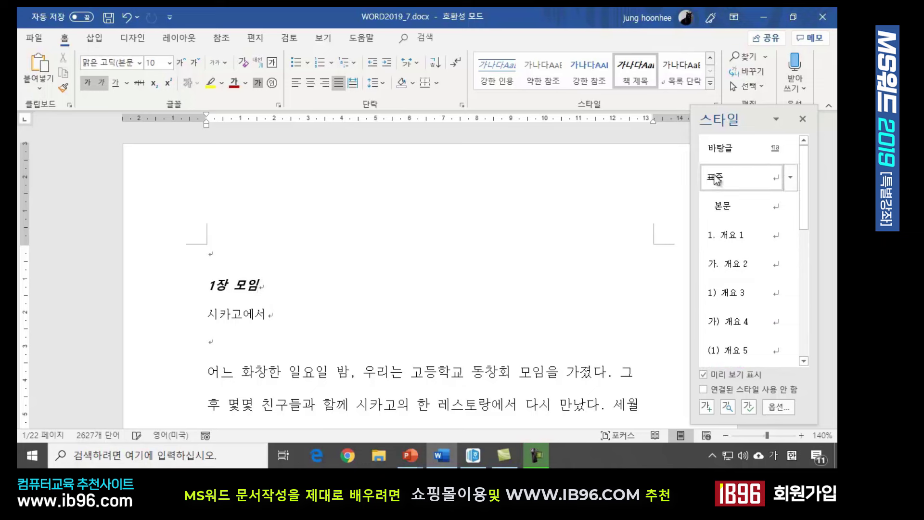
click(731, 150)
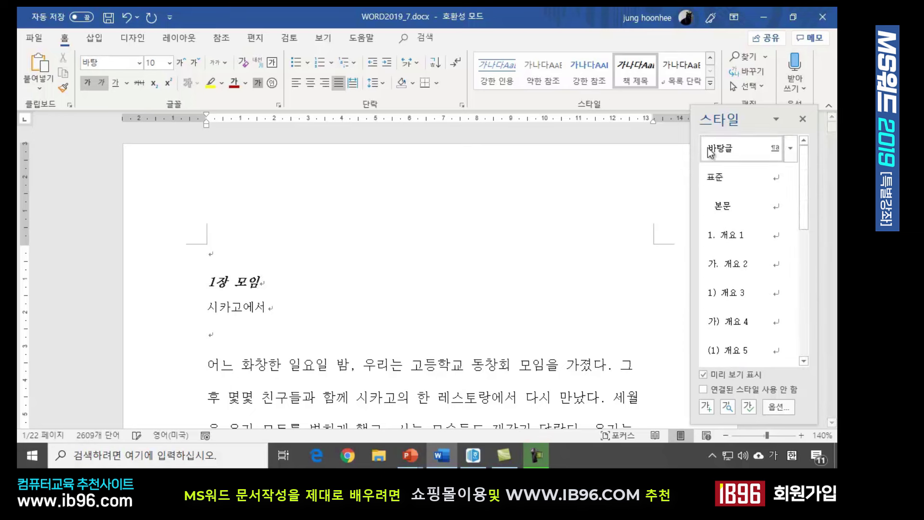
Step: Select the 1장 모임 heading to see its 책 제목 style highlighted
scroll(754, 261, down, 4)
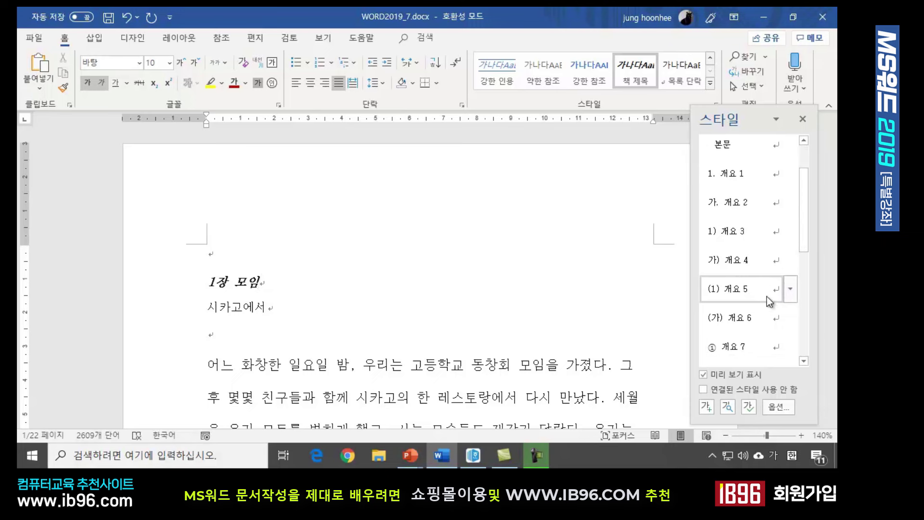
scroll(765, 318, down, 3)
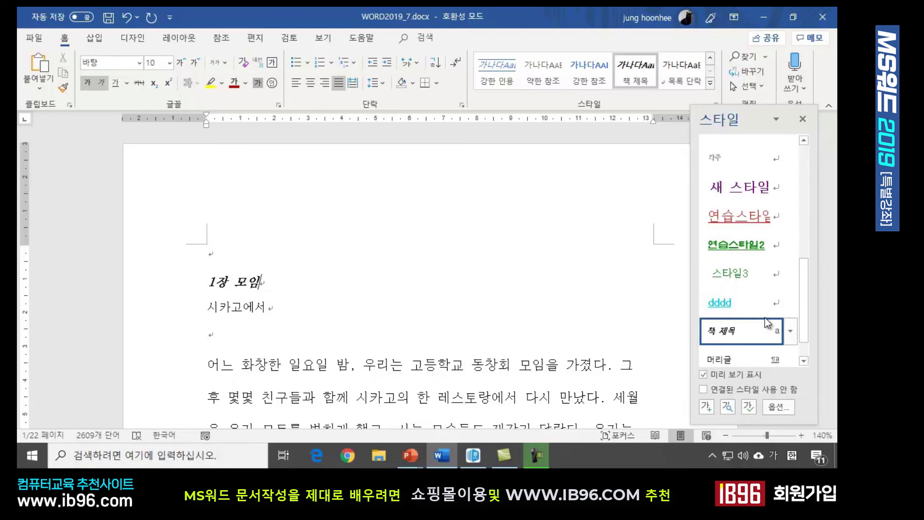
scroll(765, 318, down, 1)
scroll(764, 318, up, 5)
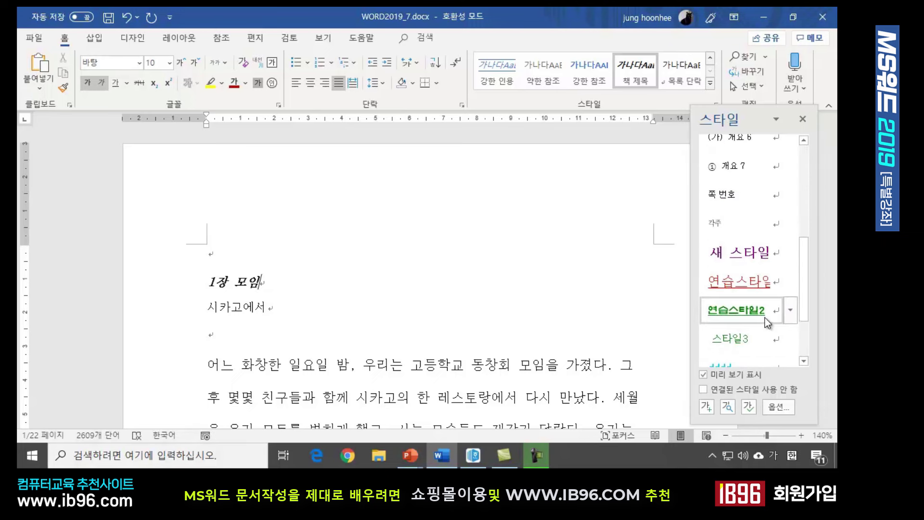
click(350, 307)
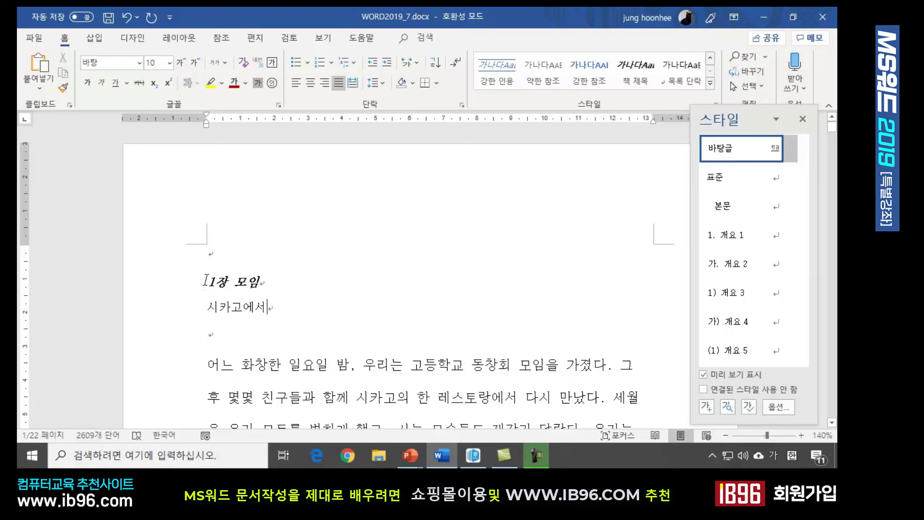
drag(206, 280, 279, 281)
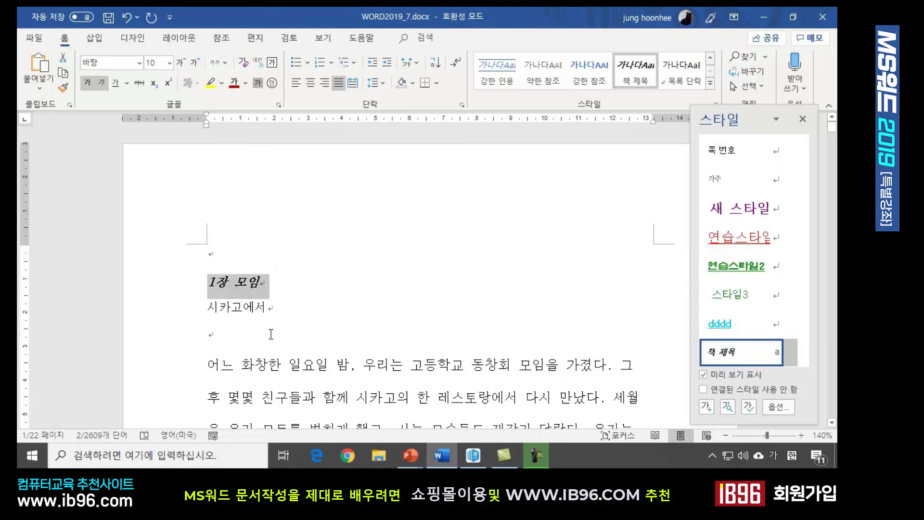
mouse_move(411, 460)
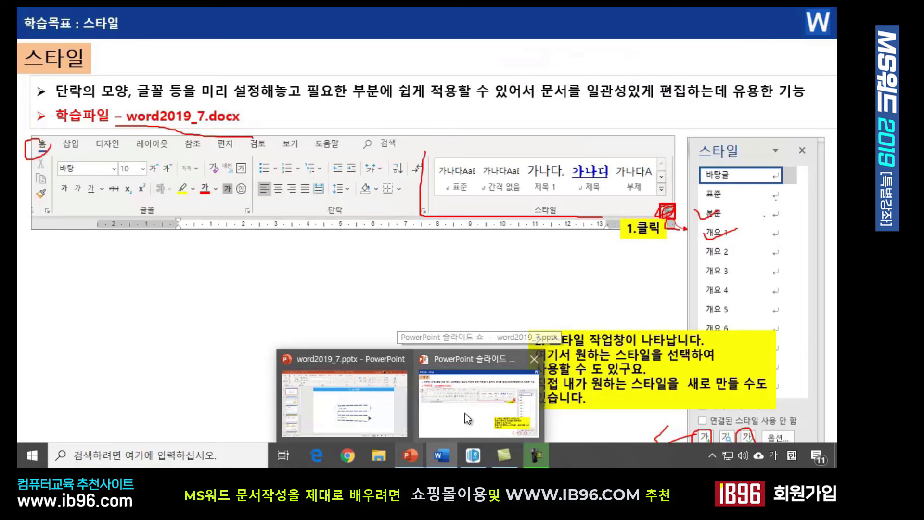
Step: On the 1. 스타일 지정하기 slide, mark 1장 모임, 시카고에서, their style labels and the body text in red pen
click(464, 412)
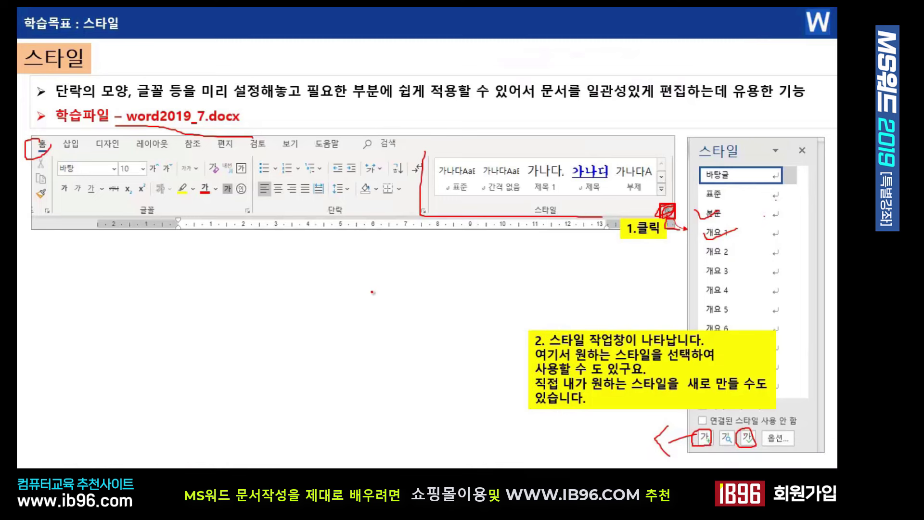
click(373, 293)
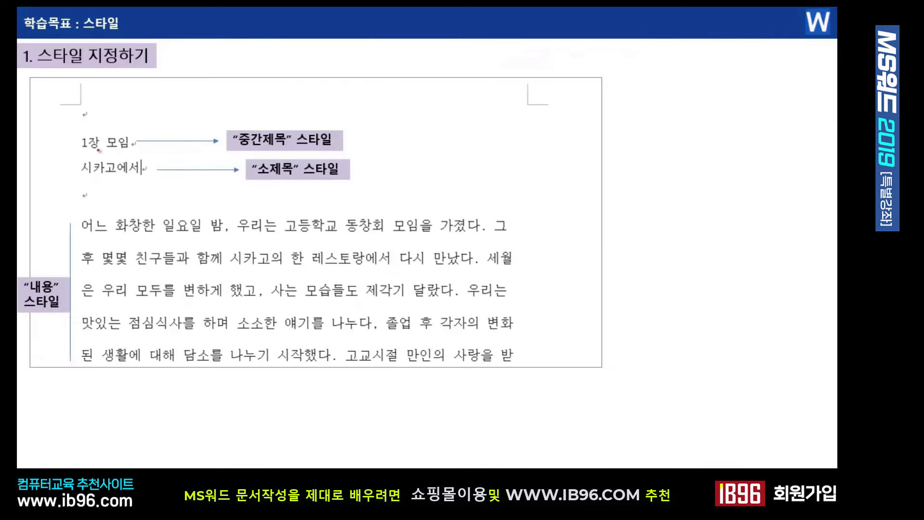
mouse_move(73, 153)
mouse_down()
mouse_move(145, 154)
mouse_move(146, 127)
mouse_move(73, 128)
mouse_move(73, 156)
mouse_up()
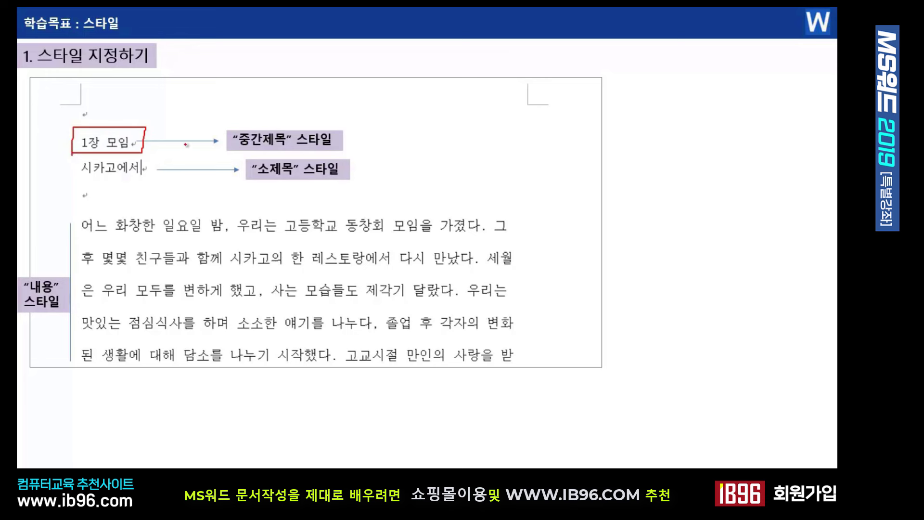
drag(236, 150, 350, 149)
mouse_move(78, 175)
mouse_down()
mouse_move(143, 164)
mouse_move(89, 160)
mouse_move(79, 174)
mouse_up()
drag(253, 179, 399, 180)
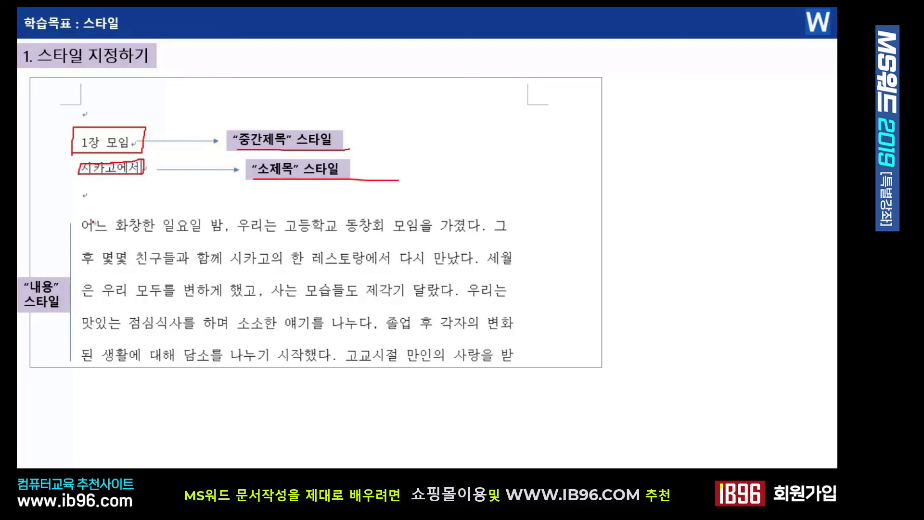
mouse_move(93, 222)
mouse_down()
mouse_move(101, 369)
mouse_move(126, 258)
mouse_move(105, 224)
mouse_up()
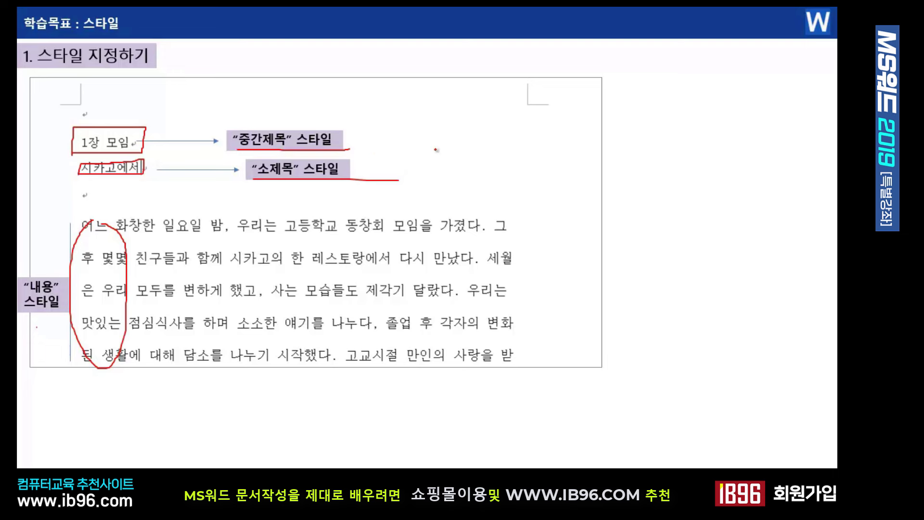
Step: Show the taskbar during the slide show and return to the Word document
right_click(506, 174)
mouse_move(577, 312)
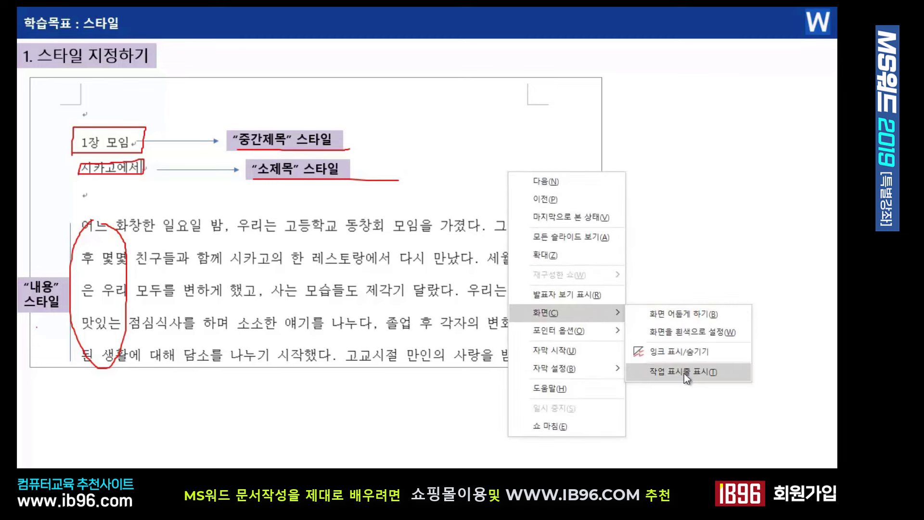
click(684, 374)
click(442, 455)
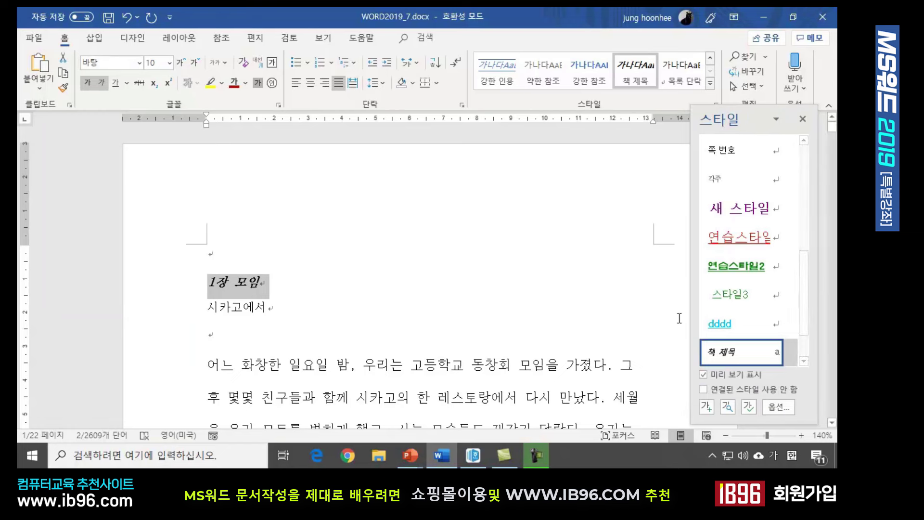
Step: Browse the styles gallery and Styles pane without making changes, then close the pane
click(802, 120)
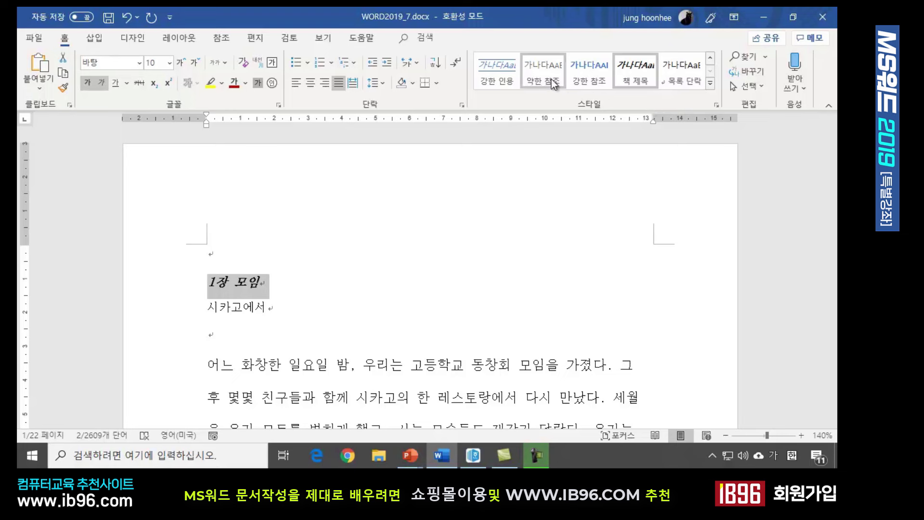
click(711, 84)
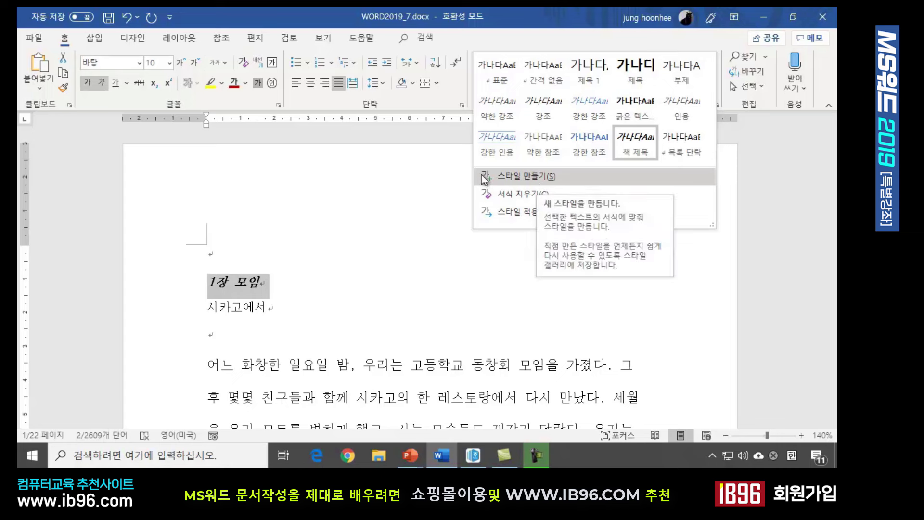
click(454, 223)
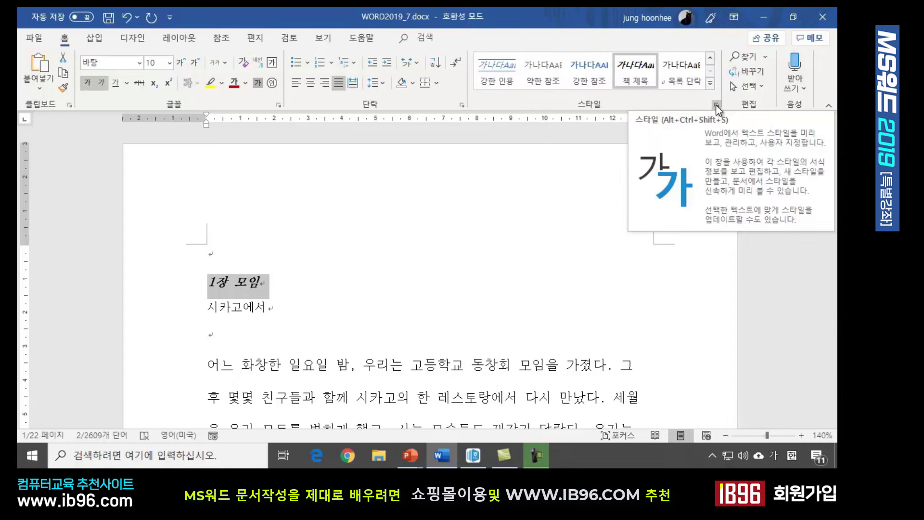
click(715, 106)
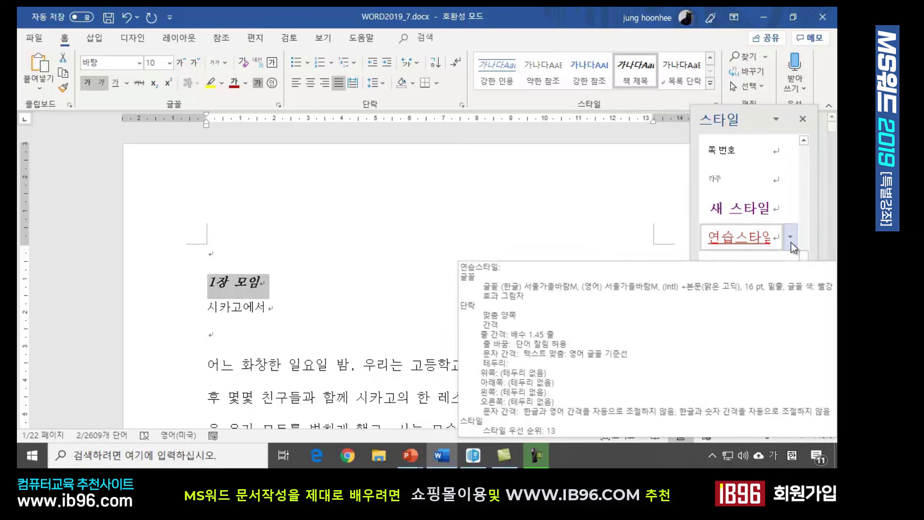
mouse_move(766, 213)
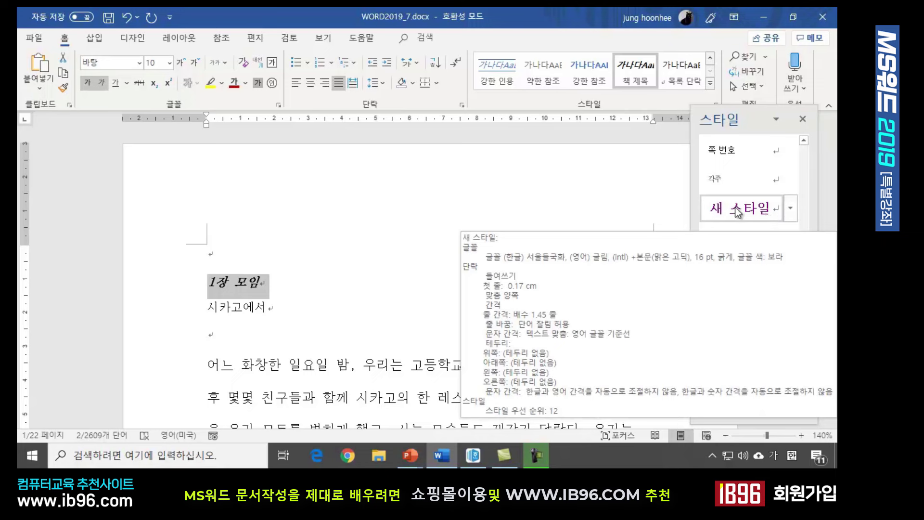
click(790, 210)
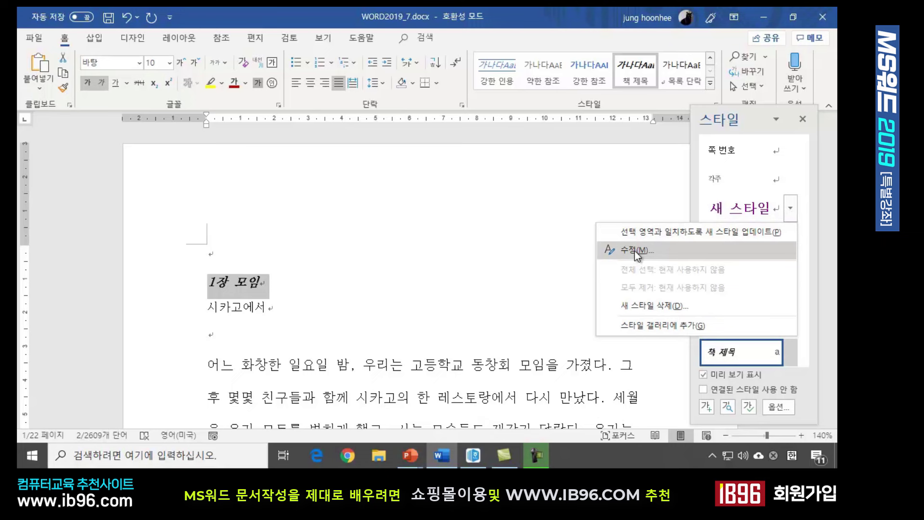
click(489, 256)
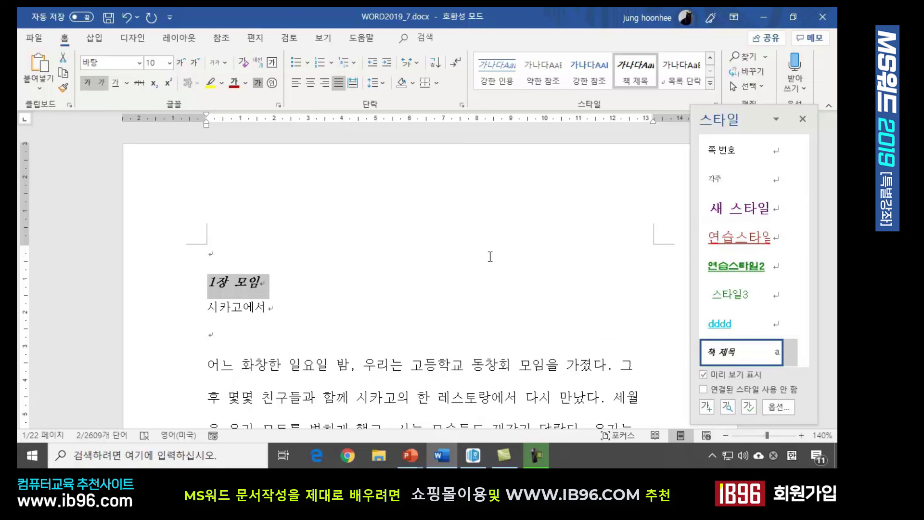
click(803, 119)
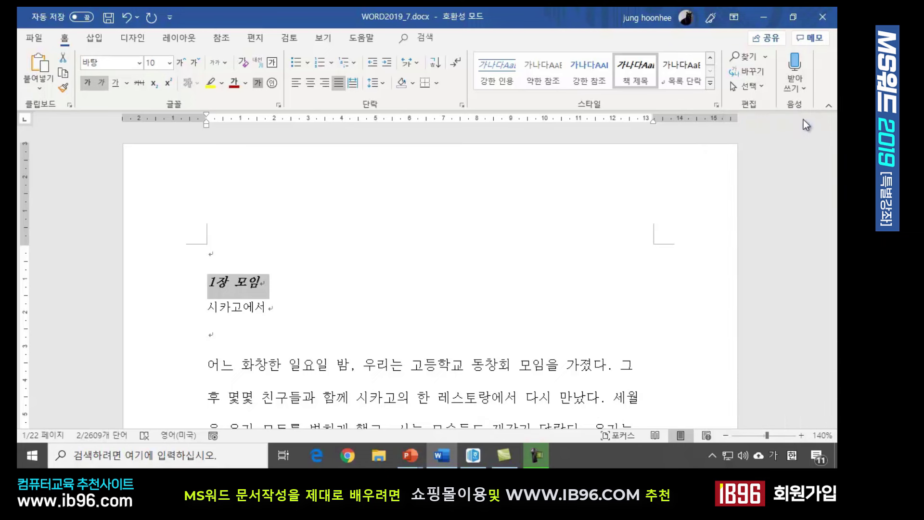
Step: Reselect the 1장 모임 heading and start a new style from its formatting
click(356, 288)
drag(208, 283, 260, 288)
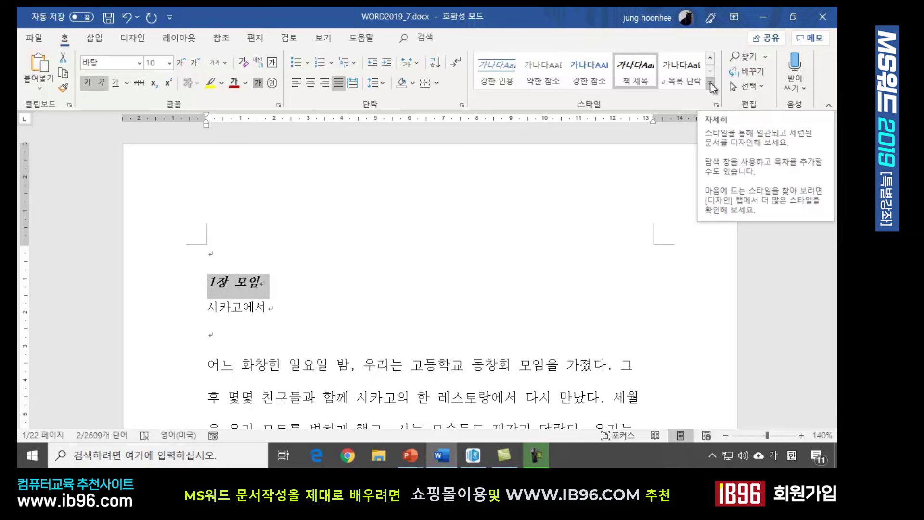
click(712, 85)
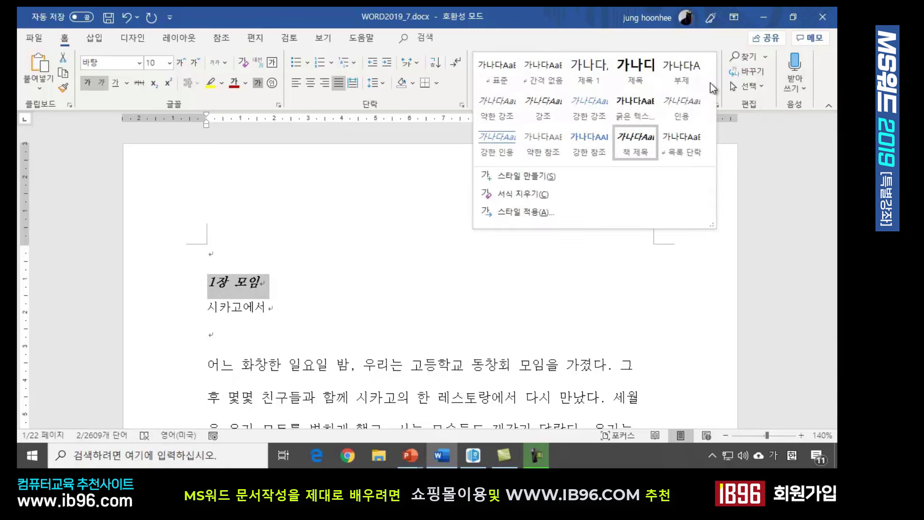
click(524, 178)
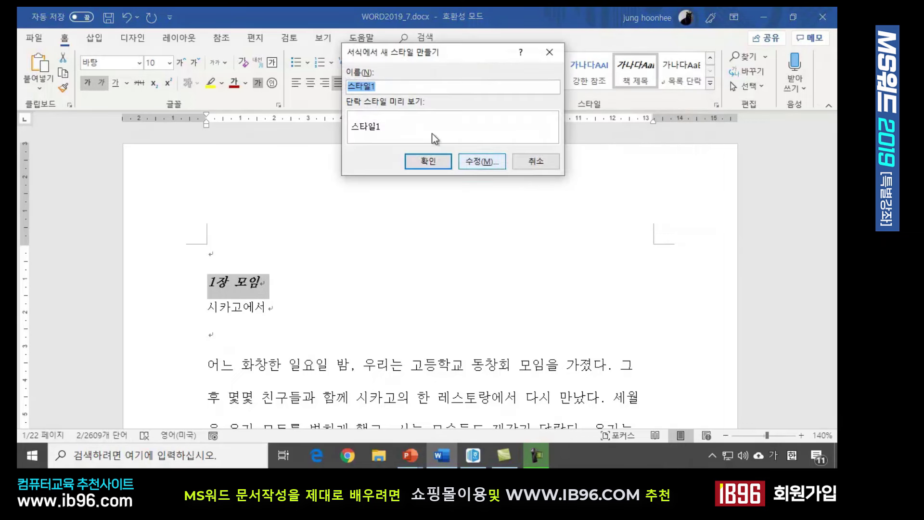
Step: Name the new style 중간제목 in place of 스타일1
drag(457, 56, 521, 194)
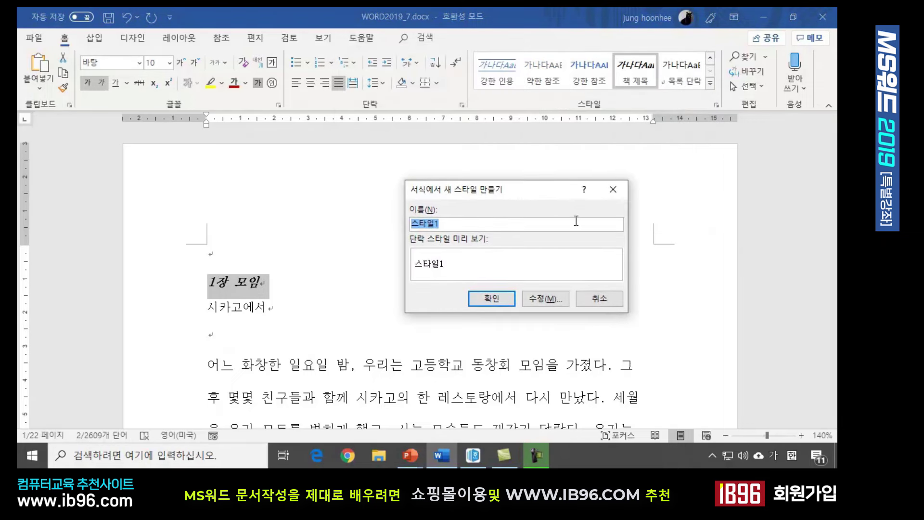
text(주)
text(간제목)
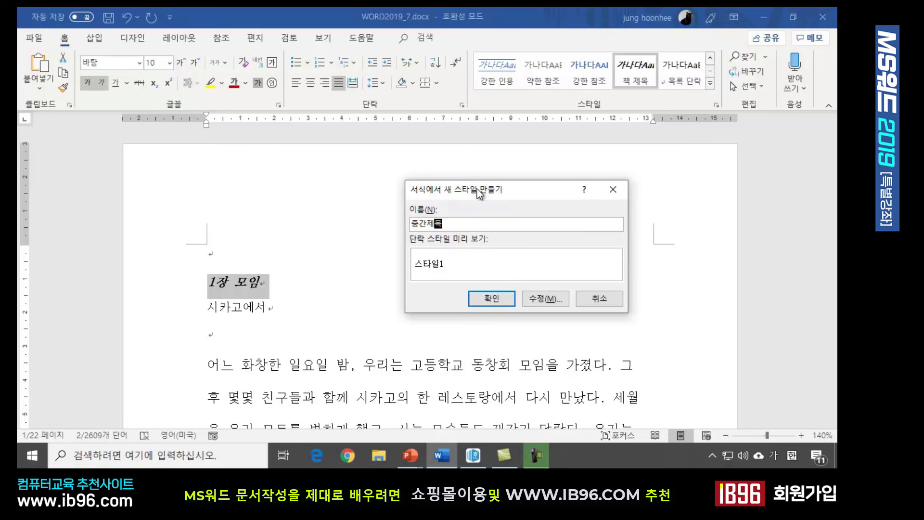
Step: Set the new style's font to MD개성체
click(545, 303)
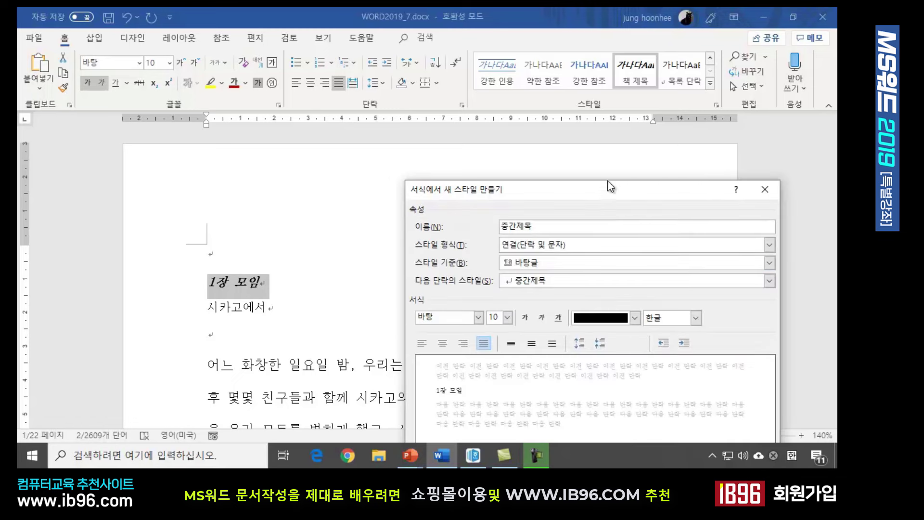
drag(598, 191, 631, 125)
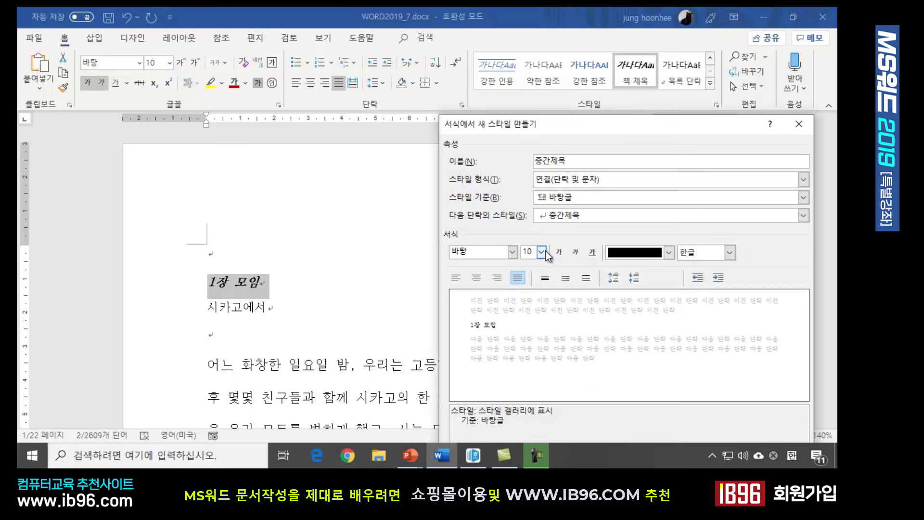
click(513, 252)
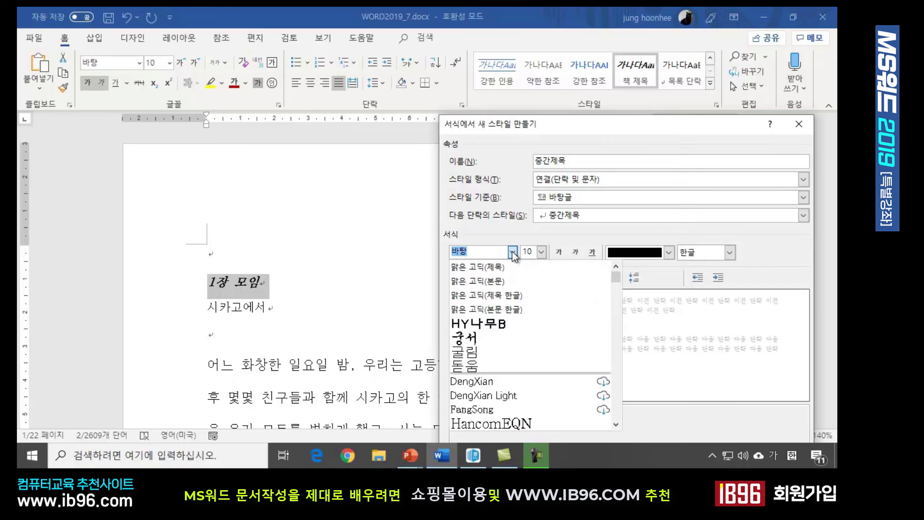
scroll(507, 327, down, 2)
scroll(528, 383, down, 7)
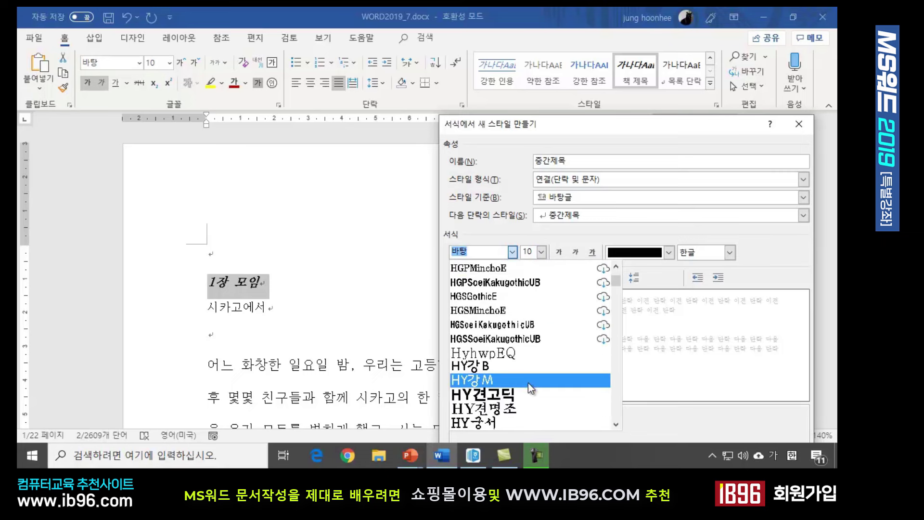
scroll(527, 382, down, 4)
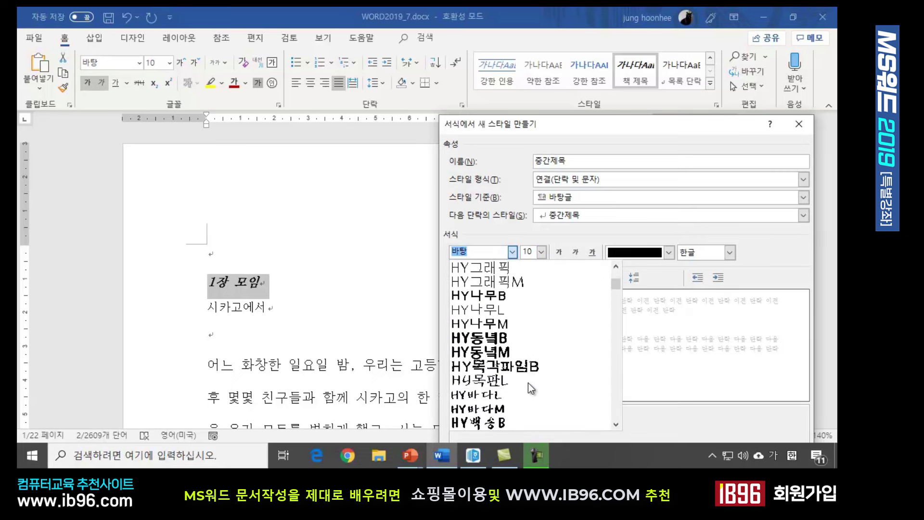
scroll(525, 383, down, 2)
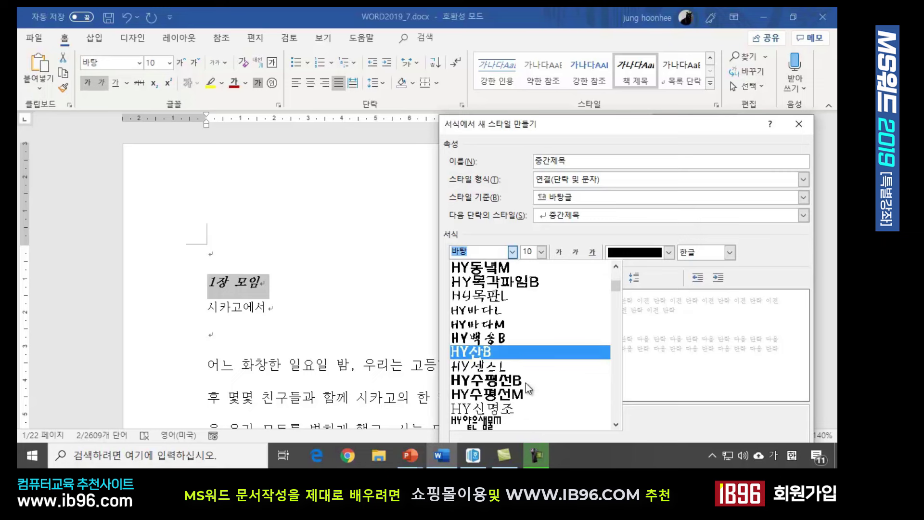
scroll(518, 380, down, 5)
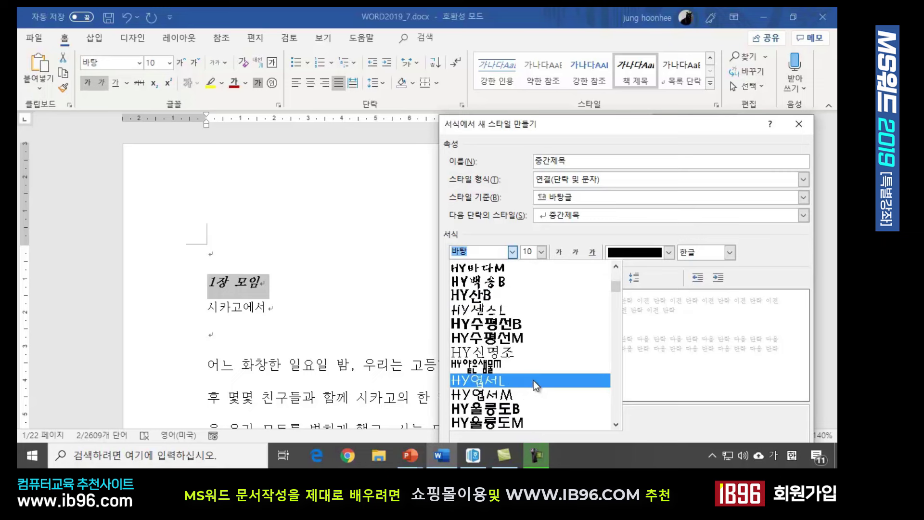
scroll(530, 380, down, 4)
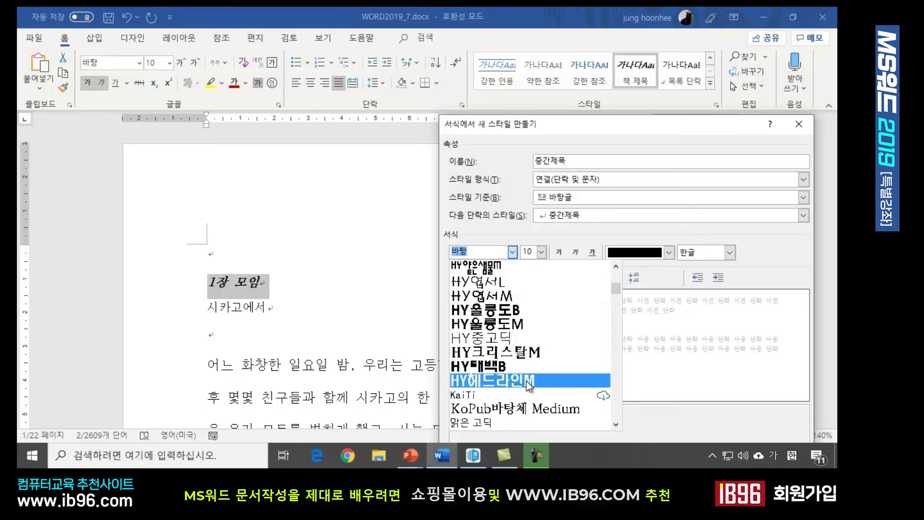
scroll(527, 381, down, 1)
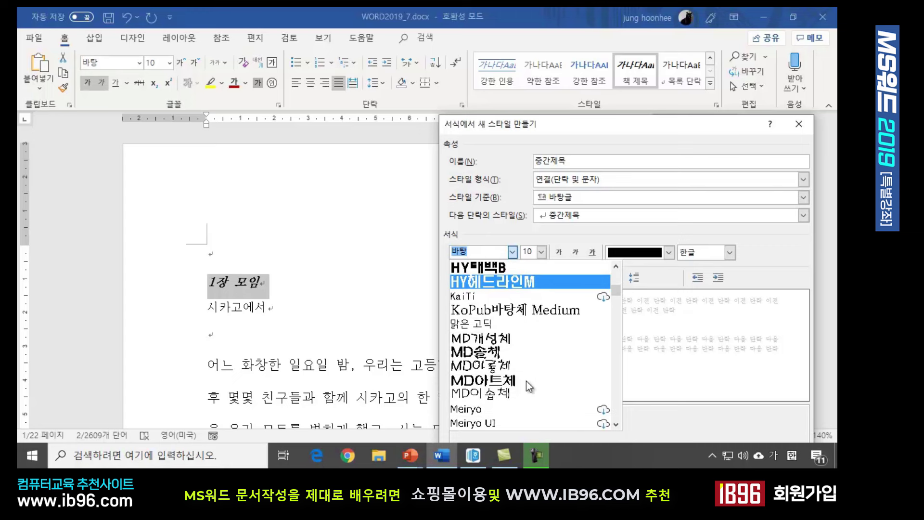
click(475, 339)
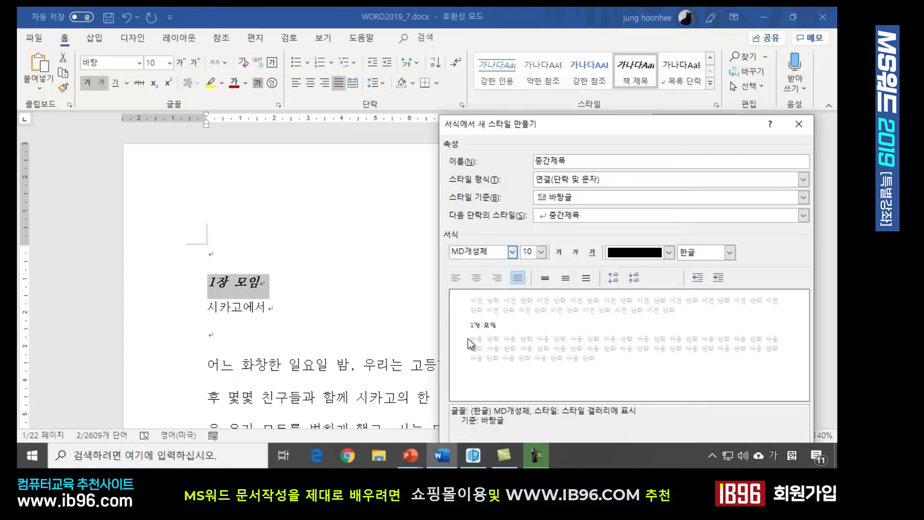
Step: Make the new style 20 pt and bold
click(542, 252)
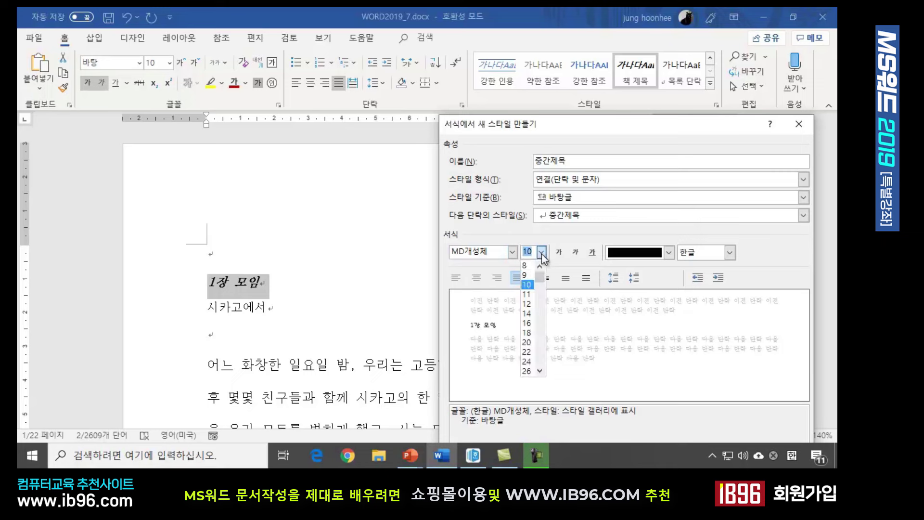
click(527, 343)
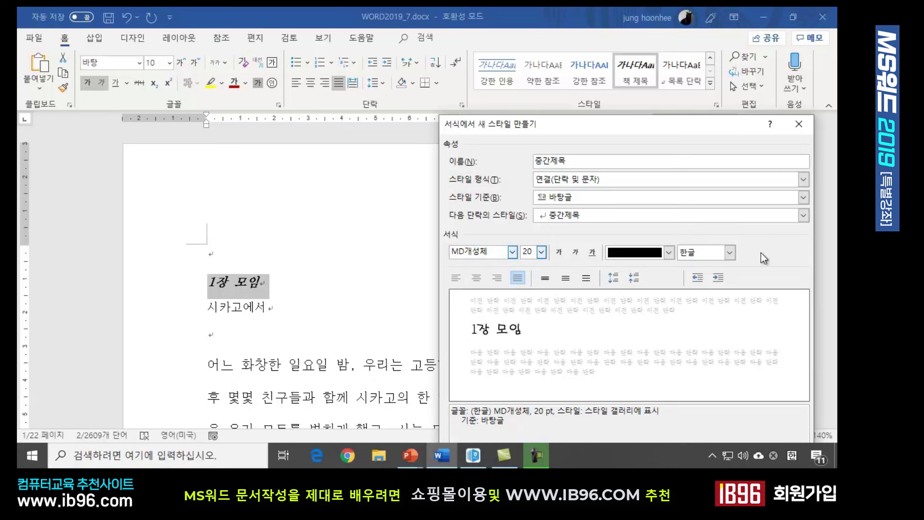
click(559, 252)
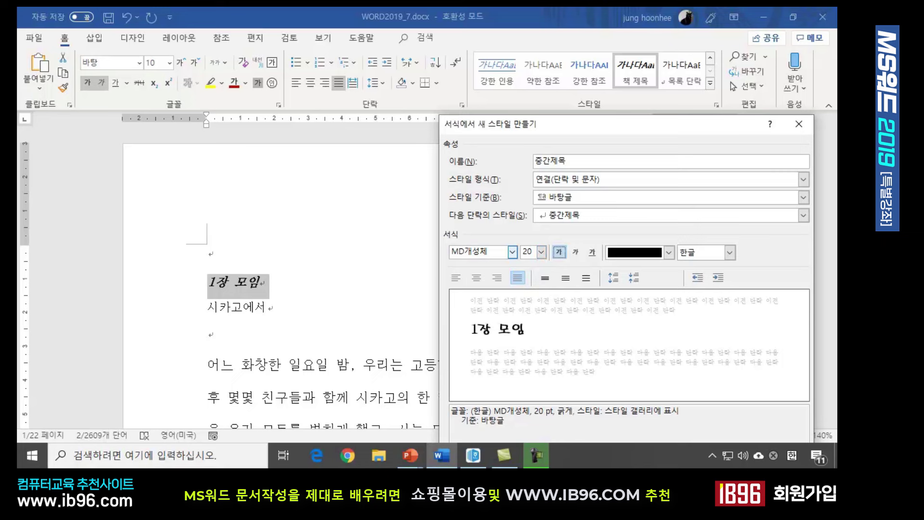
click(669, 253)
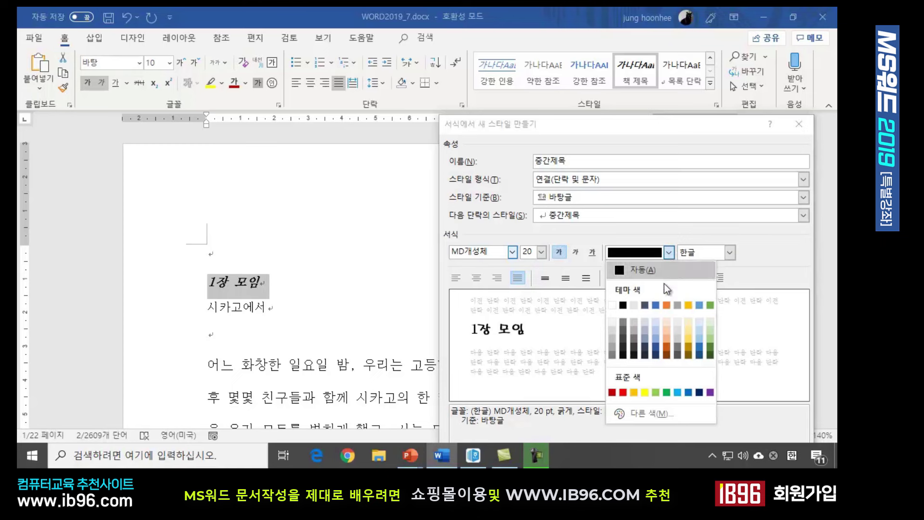
Step: Give the 중간제목 style a custom brown font colour, RGB(153,102,51), and centred alignment
click(662, 408)
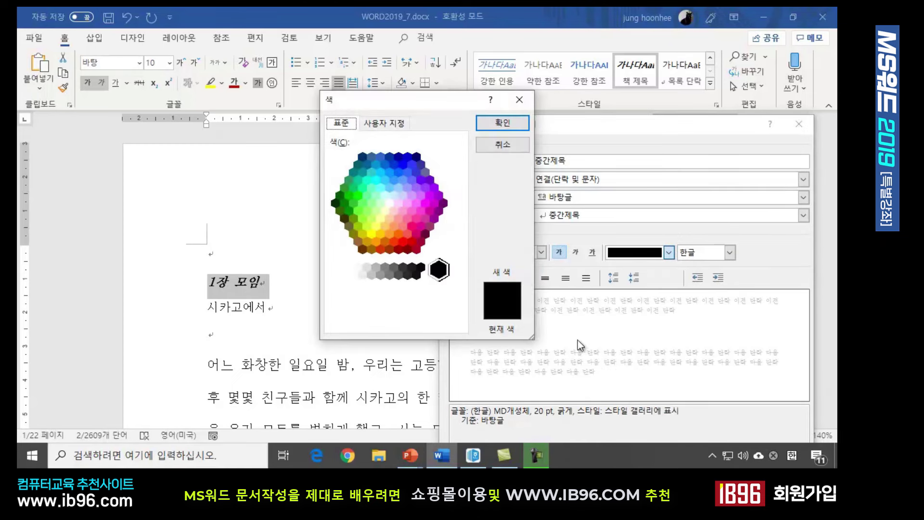
drag(428, 97, 676, 133)
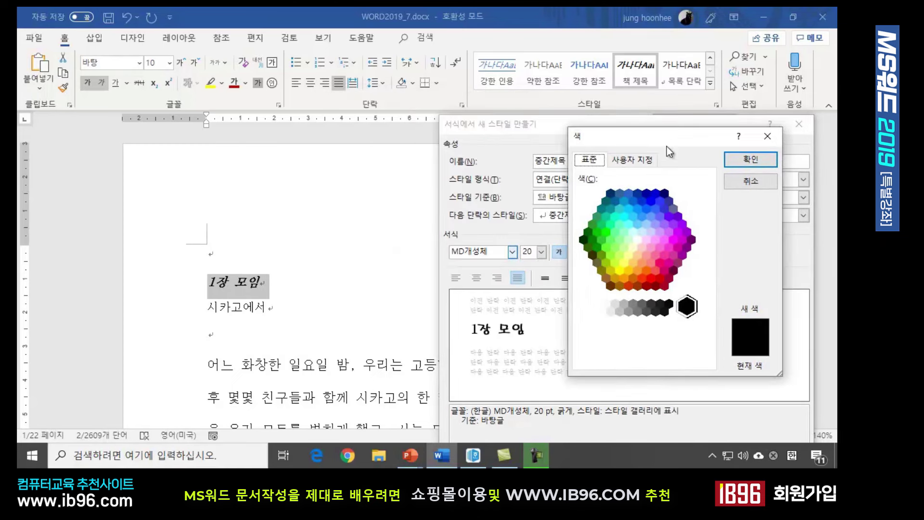
click(606, 277)
click(750, 159)
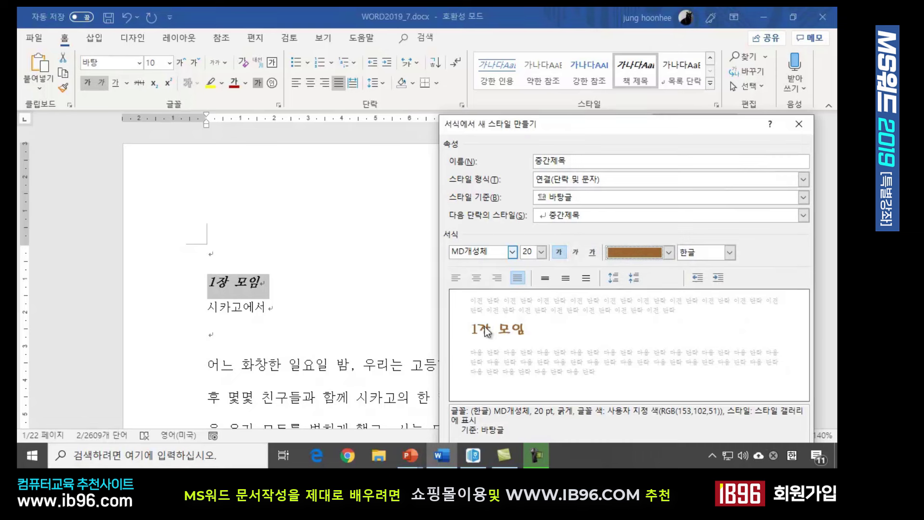
click(476, 279)
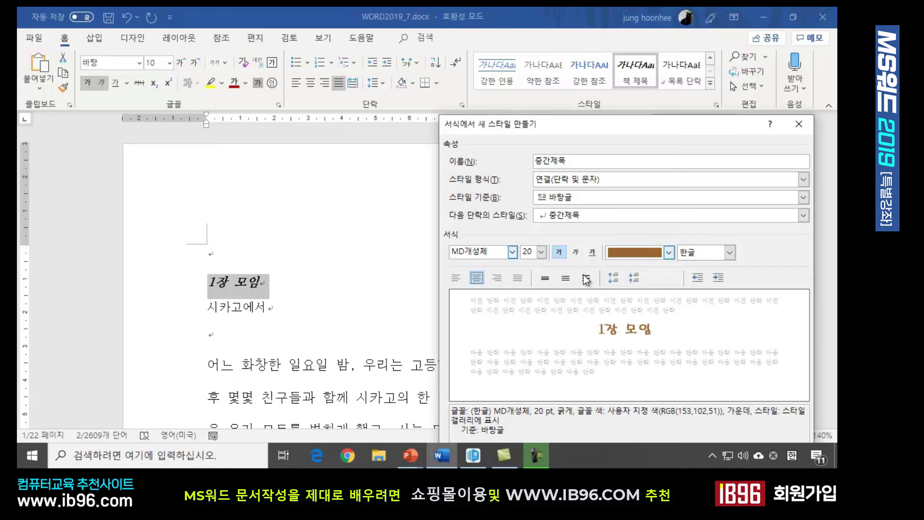
drag(626, 129, 455, 19)
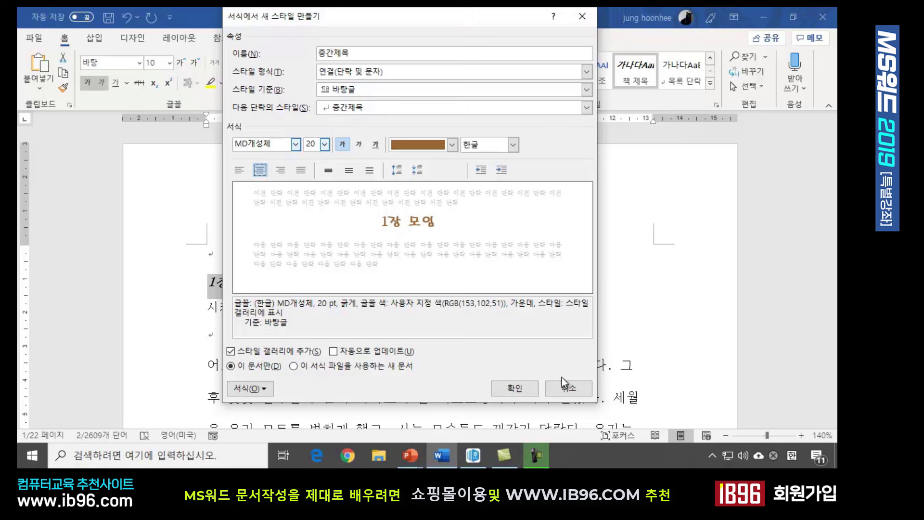
Step: Create the 중간제목 style, applying it to 1장 모임, and deselect the heading
click(519, 389)
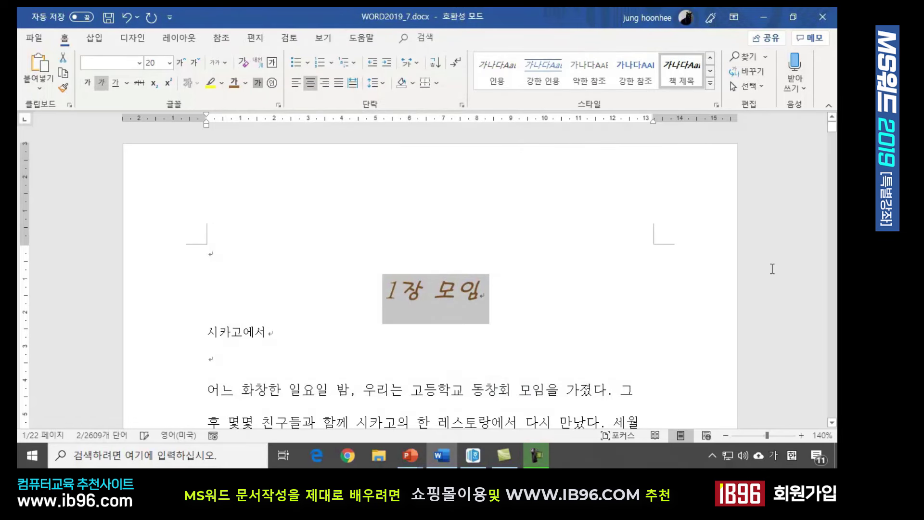
click(549, 289)
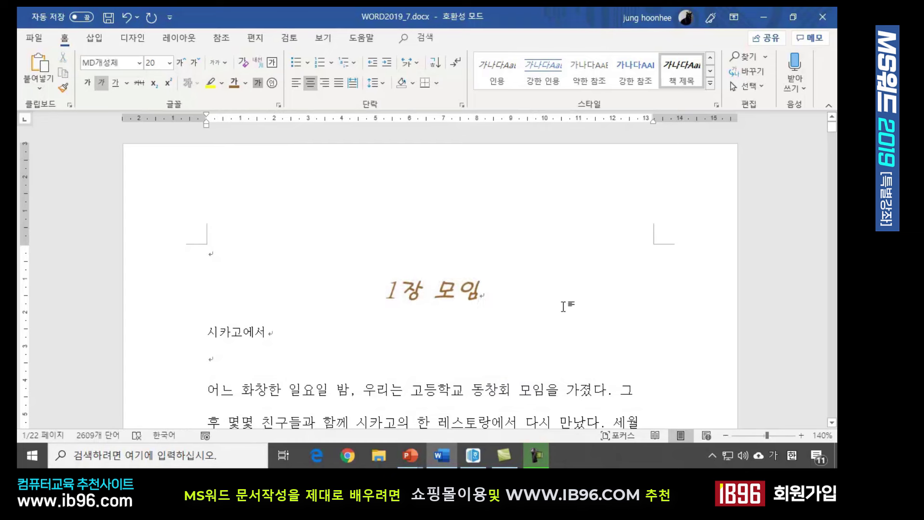
key(Home)
key(End)
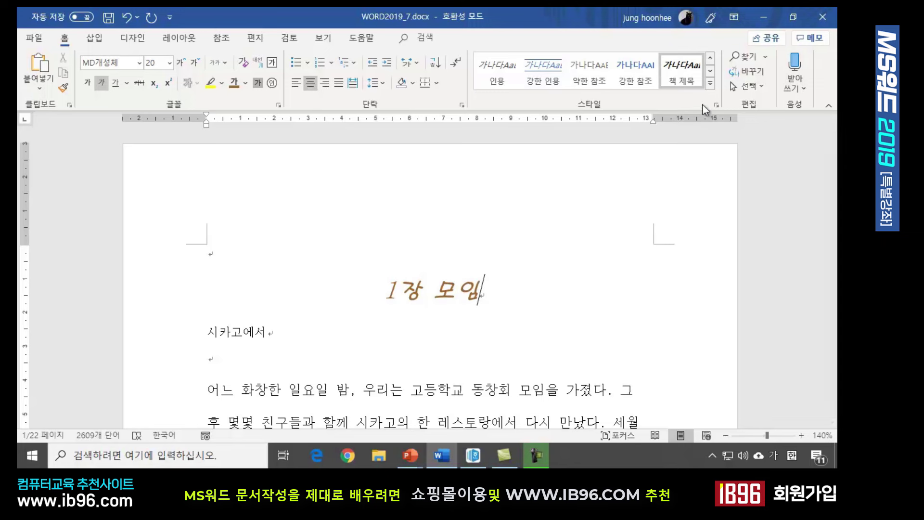
Step: Find and style 2장 이야기 with 중간제목, then search the document for 프롤
click(738, 56)
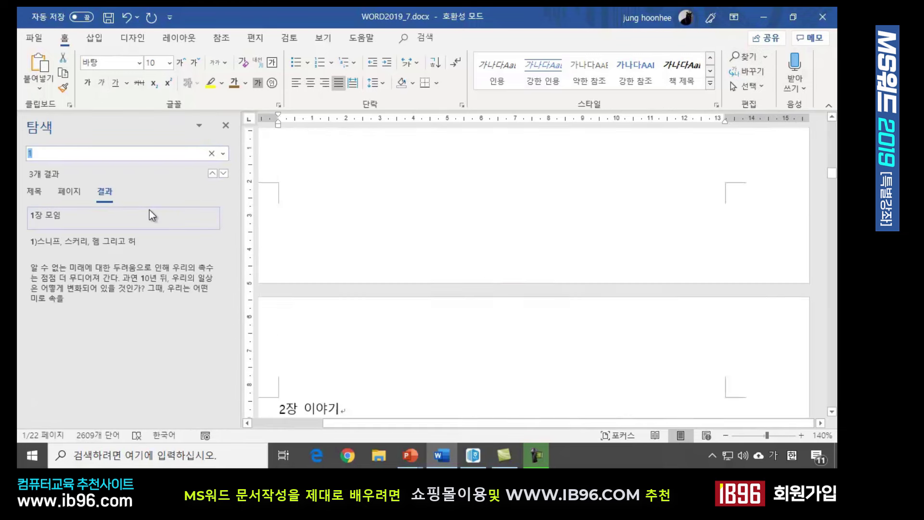
text(2)
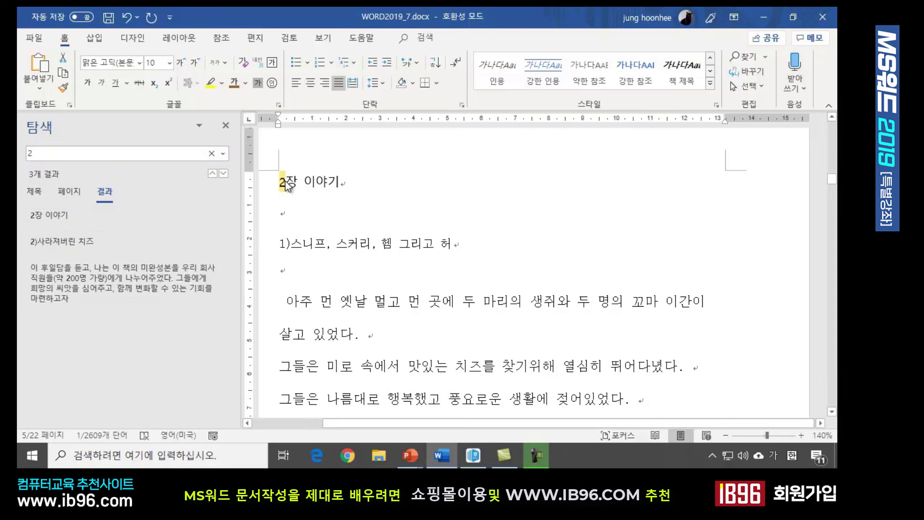
drag(349, 182, 266, 184)
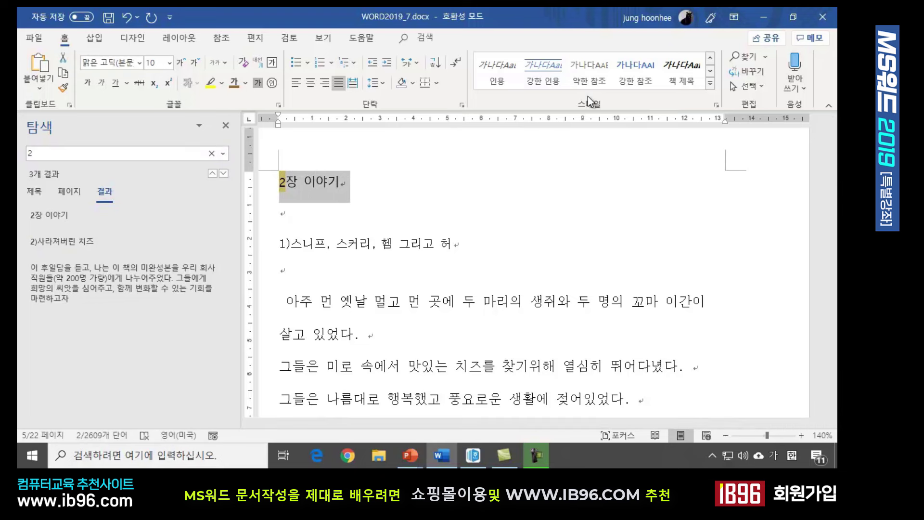
click(716, 105)
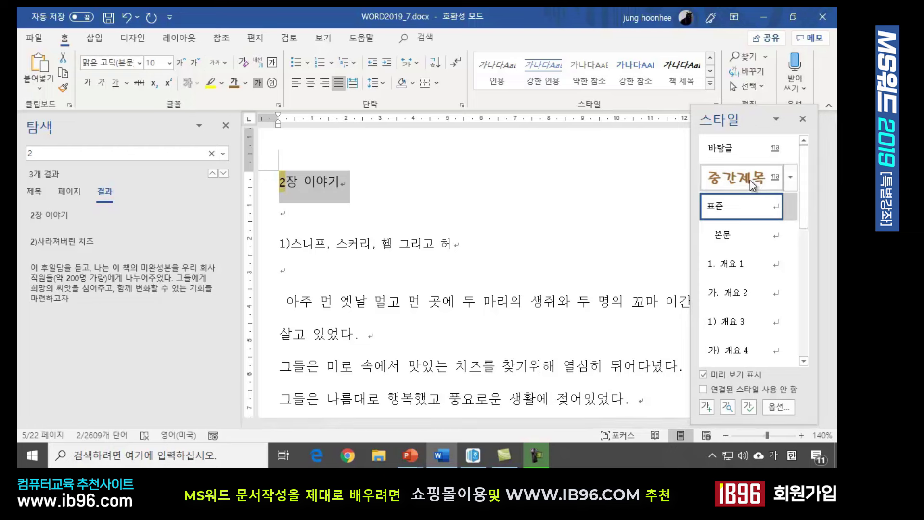
mouse_move(737, 182)
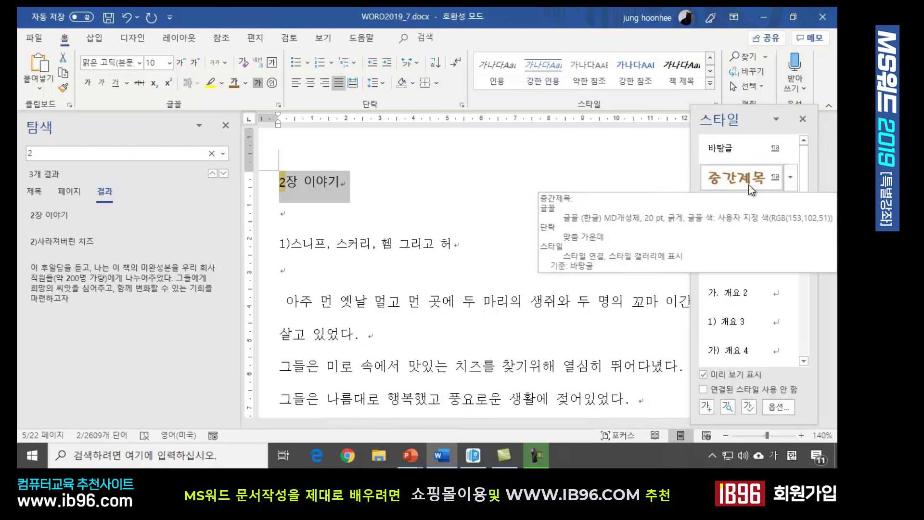
click(756, 178)
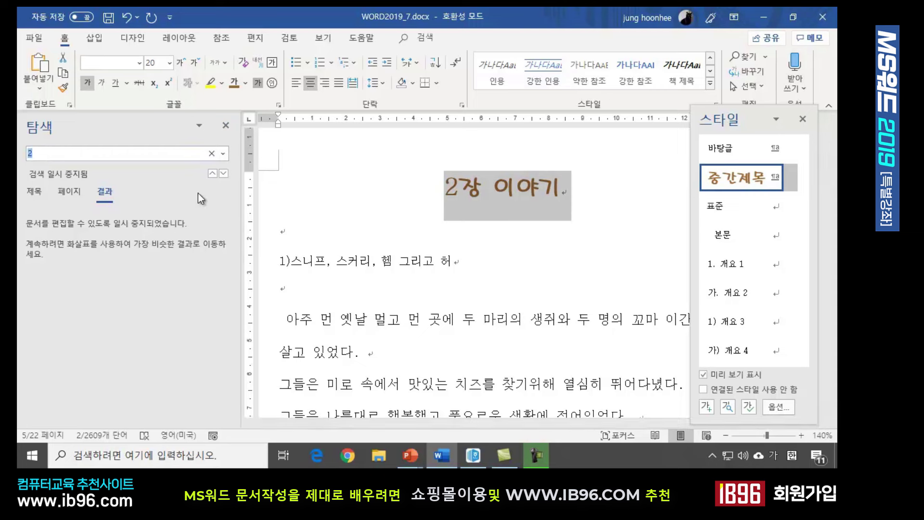
text(프롤)
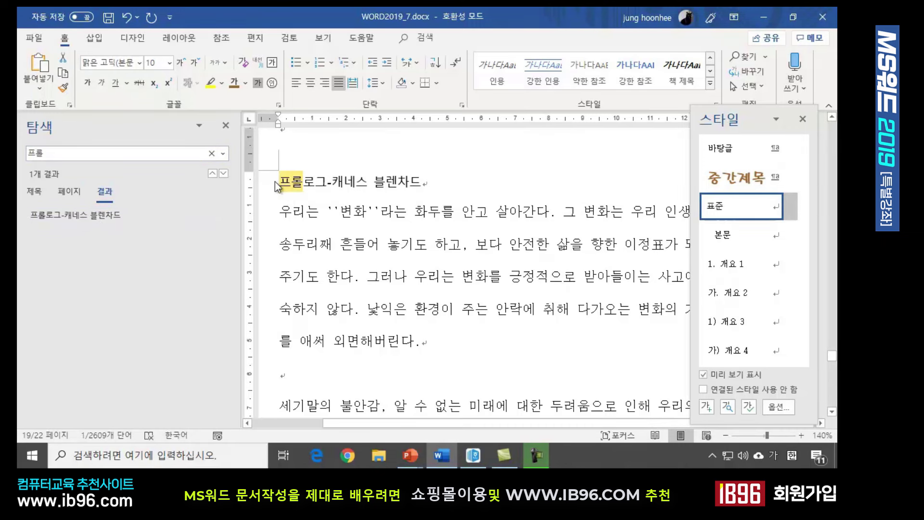
Step: Apply 중간제목 to the 프롤로그-캐네스 블렌차드 title and close the search pane
click(424, 182)
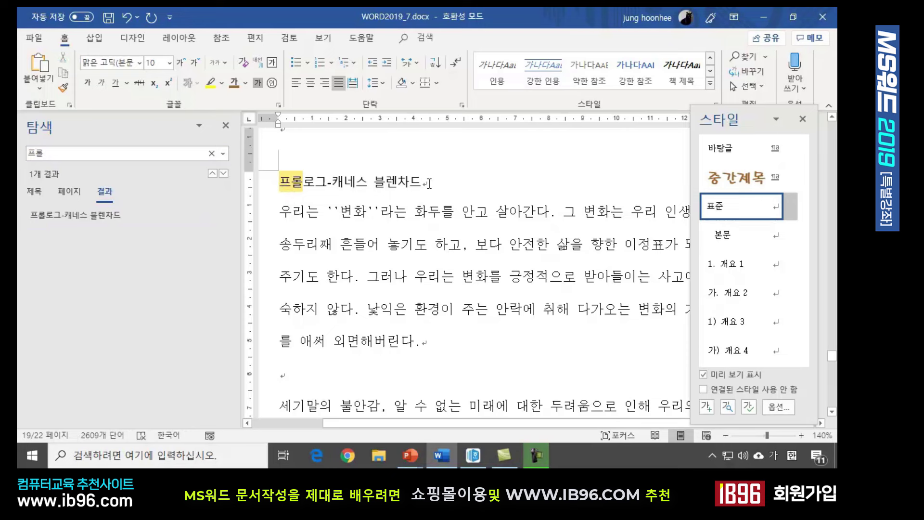
drag(424, 182, 263, 185)
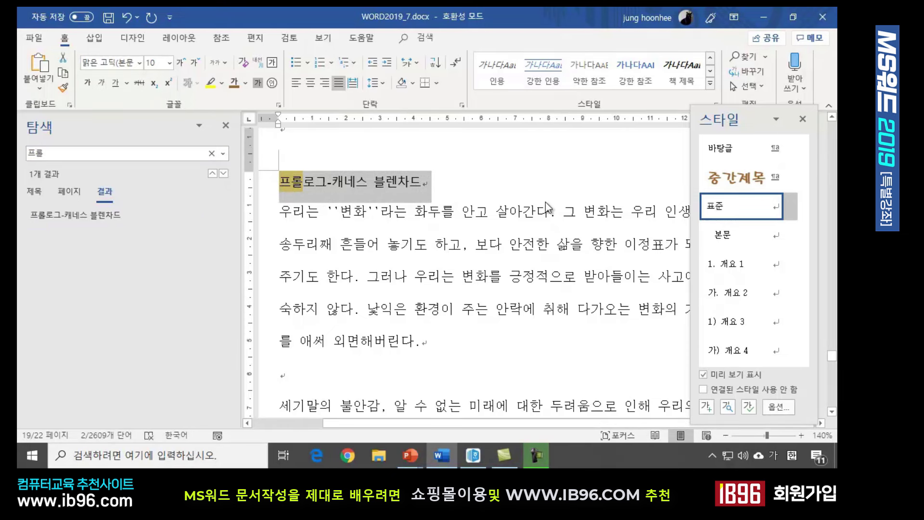
click(761, 185)
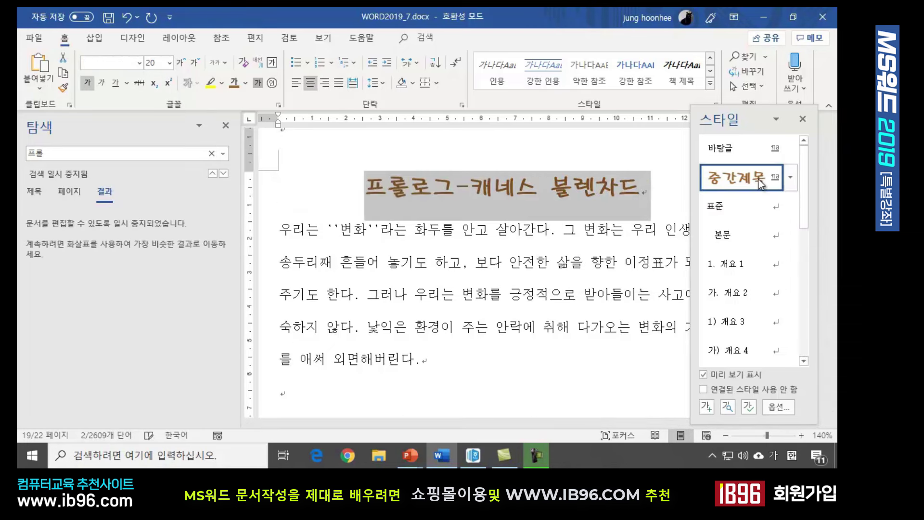
click(226, 125)
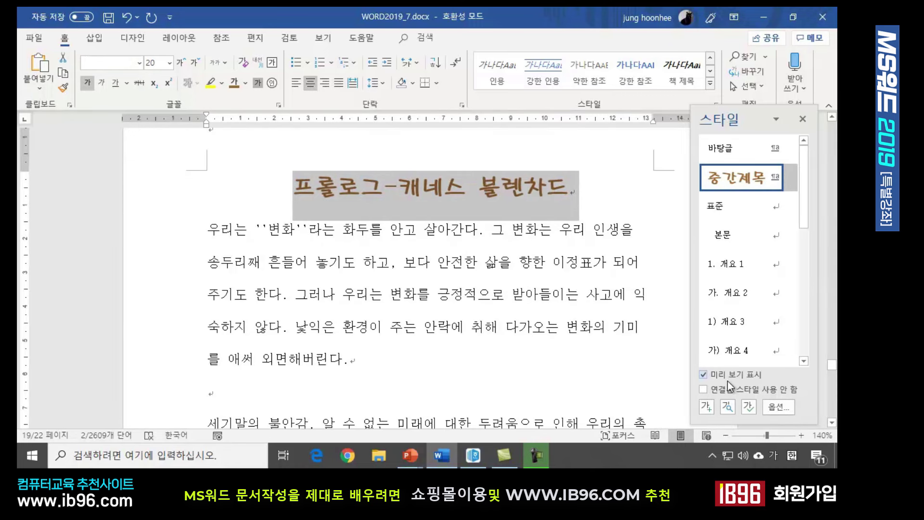
click(597, 185)
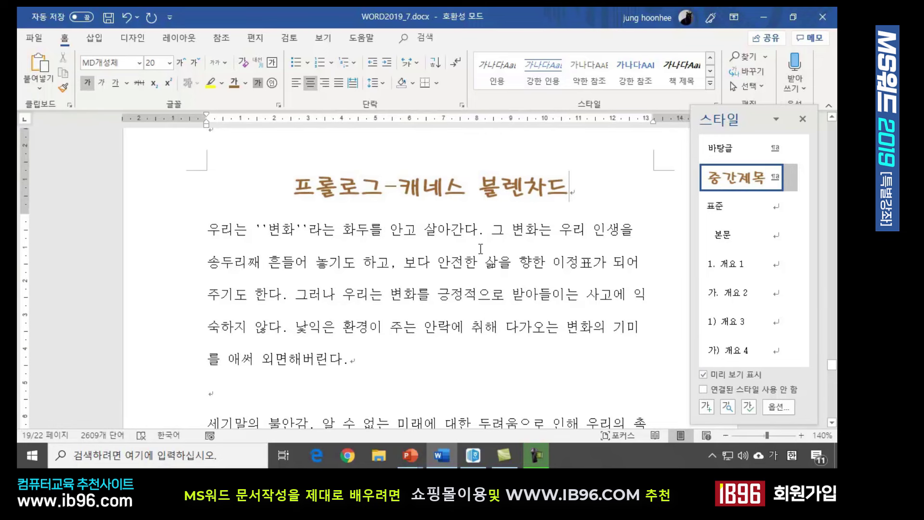
Step: Bring up the action menu for the 중간제목 style in the Styles pane
scroll(480, 248, up, 2)
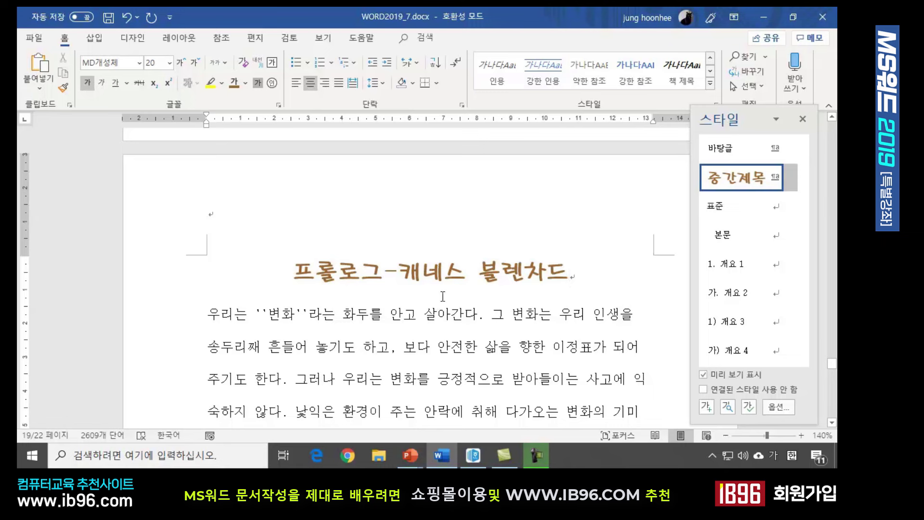
mouse_move(735, 183)
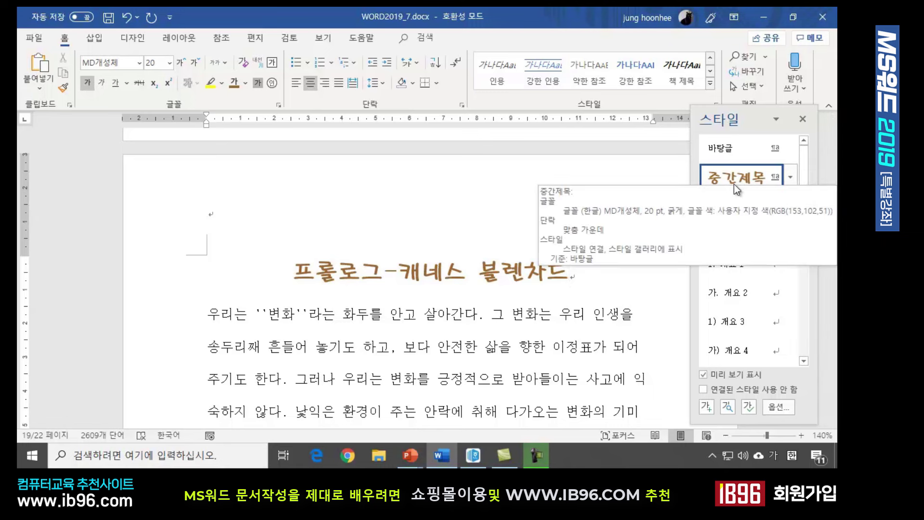
click(791, 178)
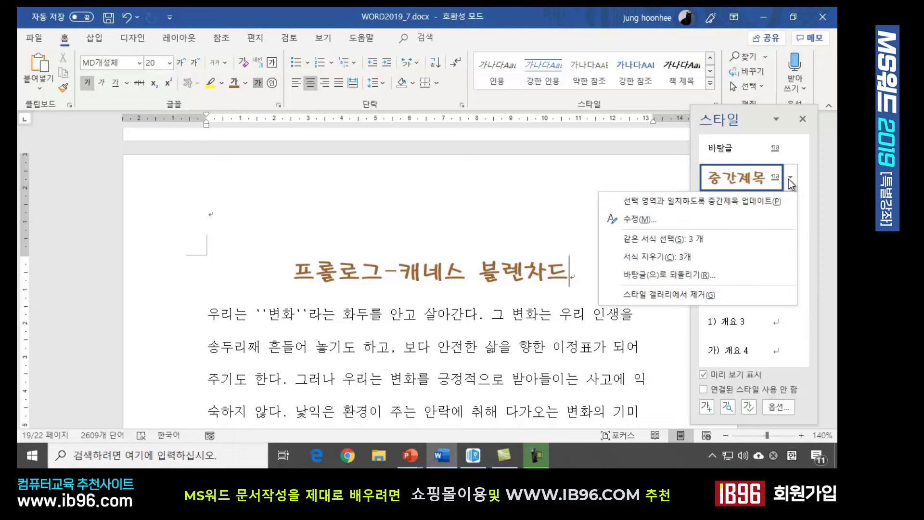
Step: Edit the 중간제목 style and switch its alignment from centred to justified
click(643, 224)
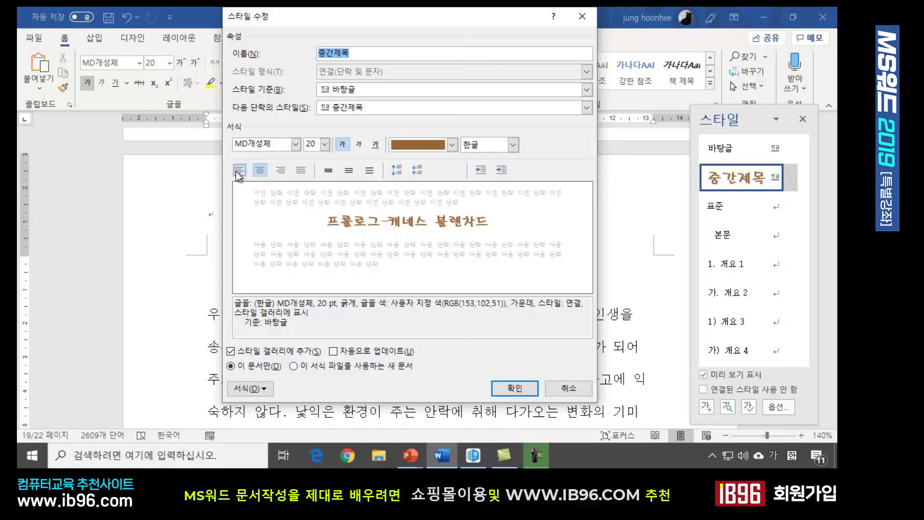
click(301, 171)
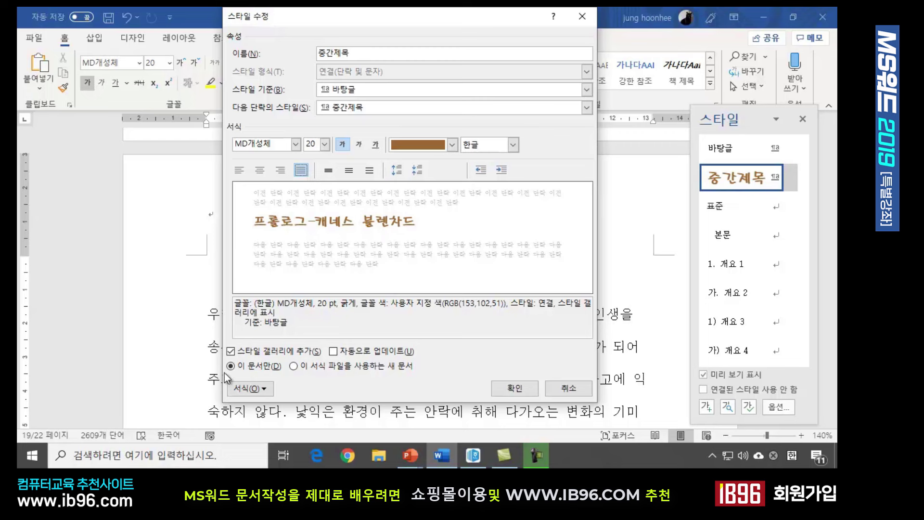
Step: Give 중간제목 0.6 pt spacing after each paragraph and save the modified style
click(262, 389)
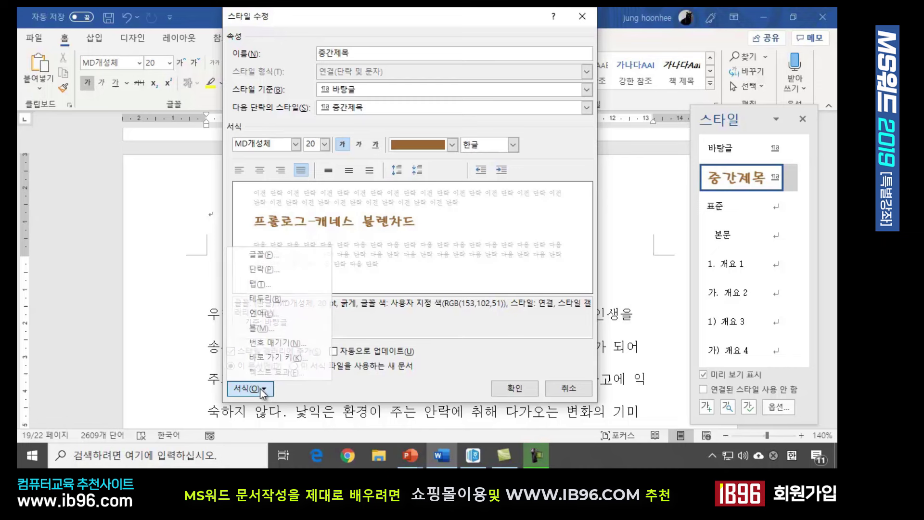
click(268, 270)
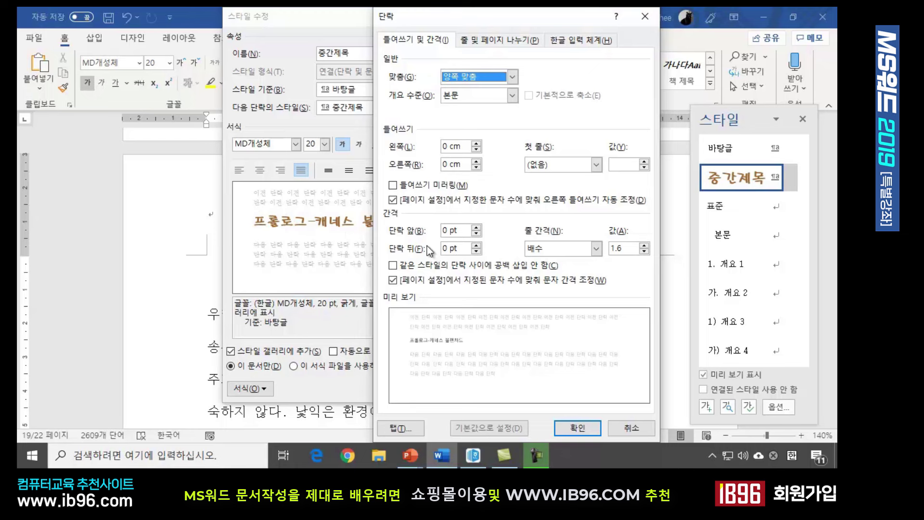
click(448, 247)
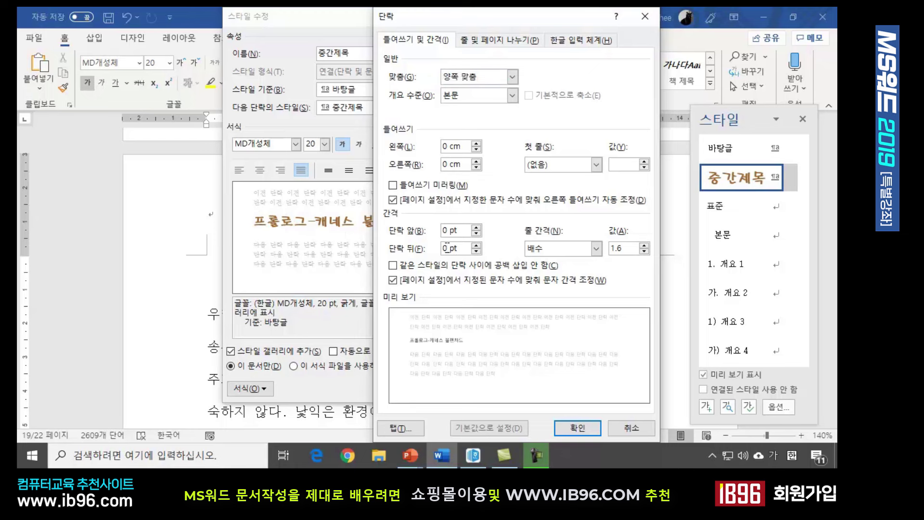
drag(448, 248, 428, 251)
text(.6)
click(574, 431)
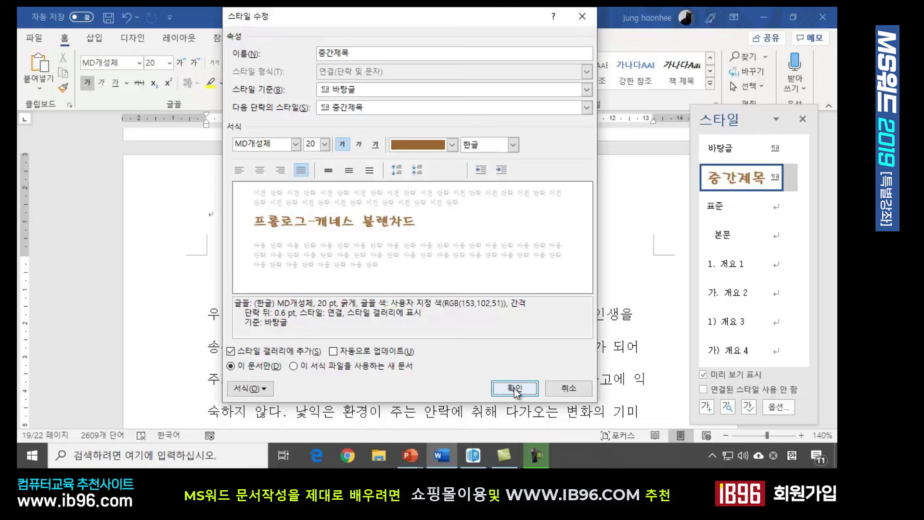
click(515, 389)
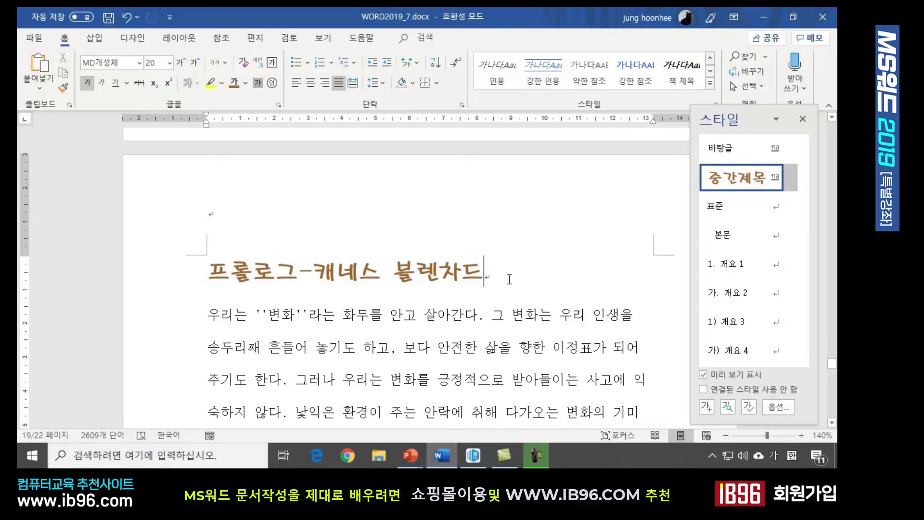
Step: Search the document for '2' and jump to the 2장 이야기 heading
click(210, 269)
click(264, 300)
click(755, 58)
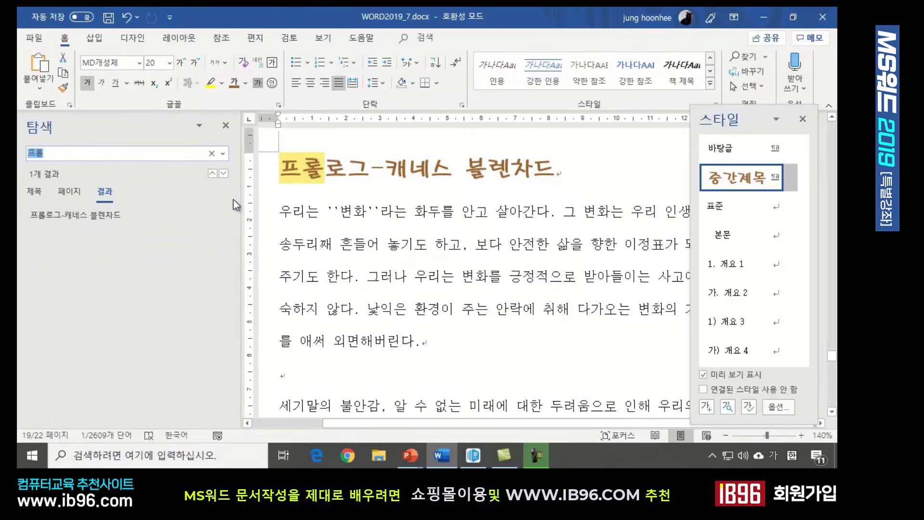
text(2)
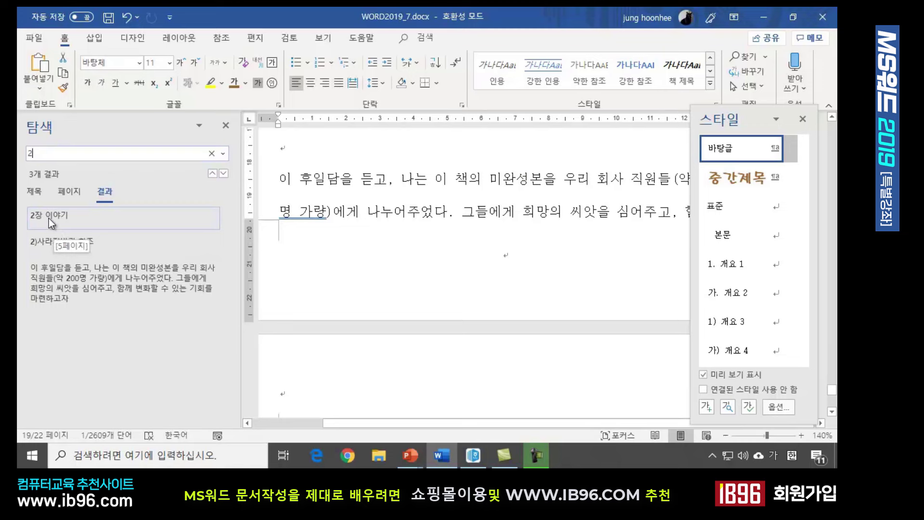
click(56, 215)
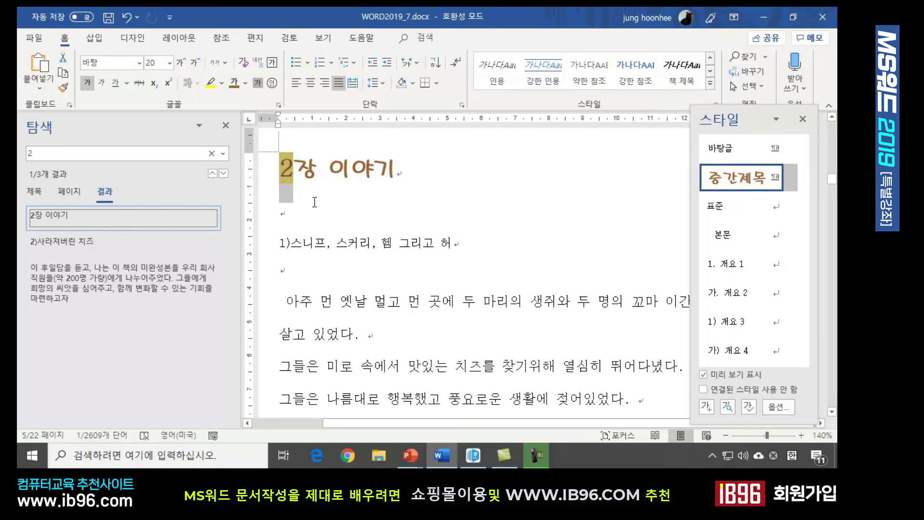
Step: Search for '1', jump to the 1장 모임 heading and check its text
click(43, 154)
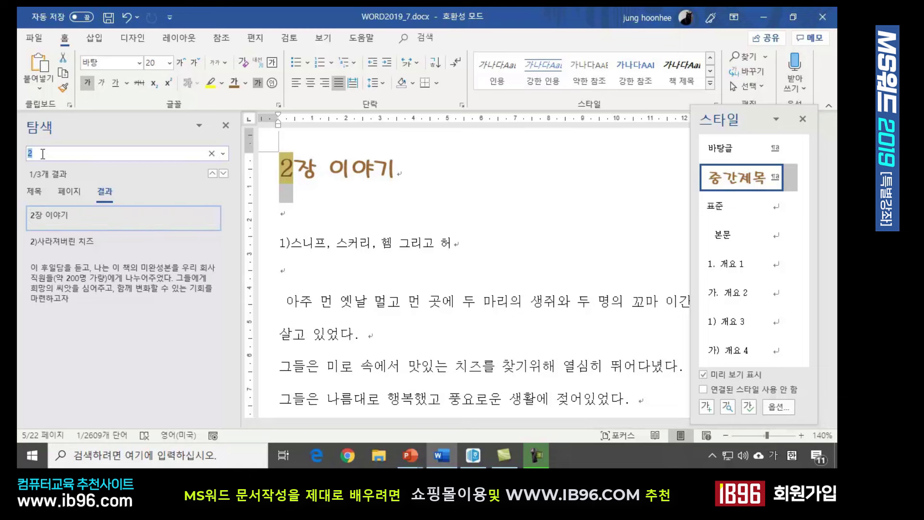
text(1)
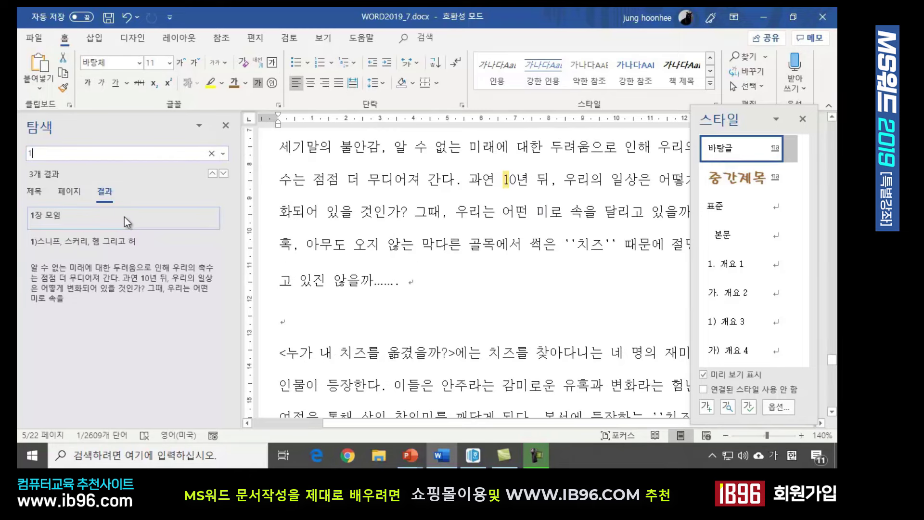
click(47, 215)
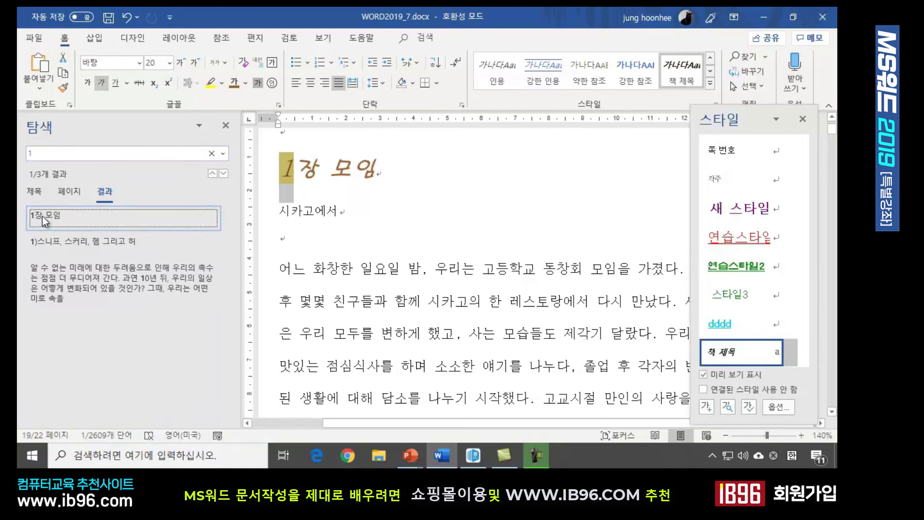
click(414, 164)
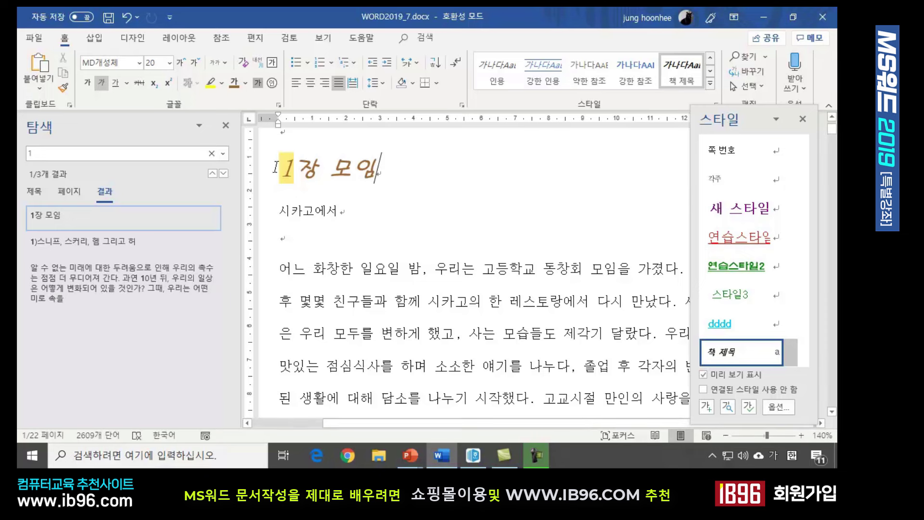
drag(287, 169, 415, 164)
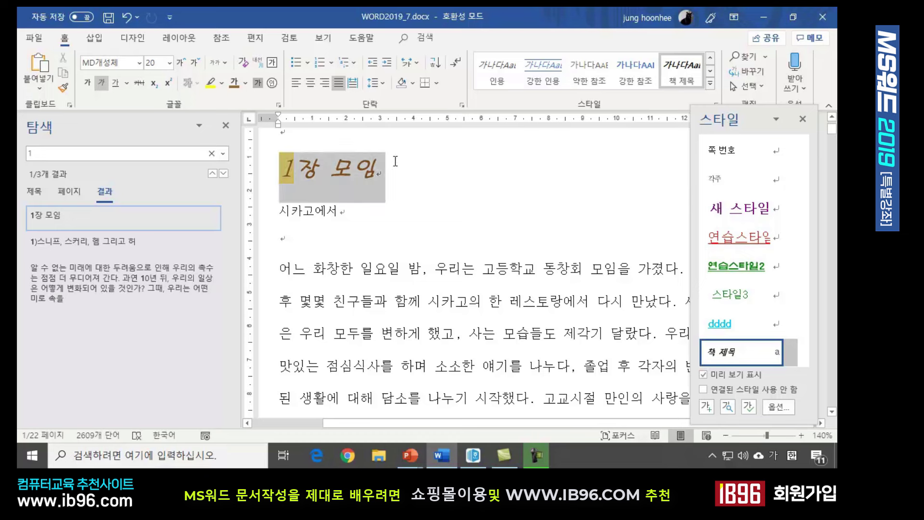
click(408, 186)
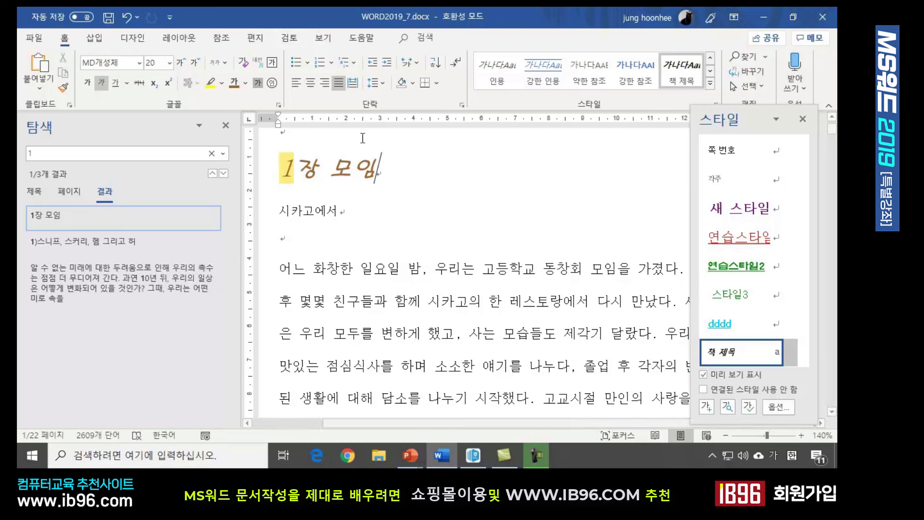
click(402, 215)
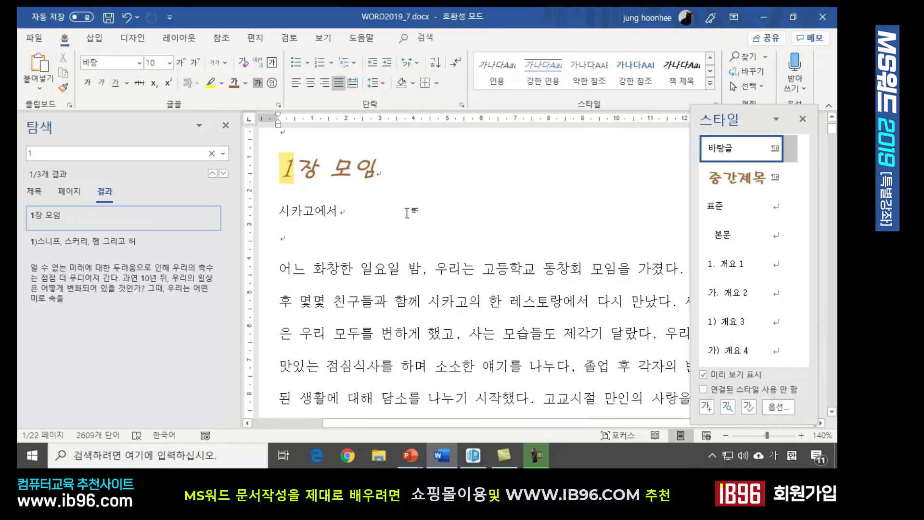
Step: Select and inspect the 시카고에서 line under 1장 모임
drag(283, 210, 342, 211)
click(327, 233)
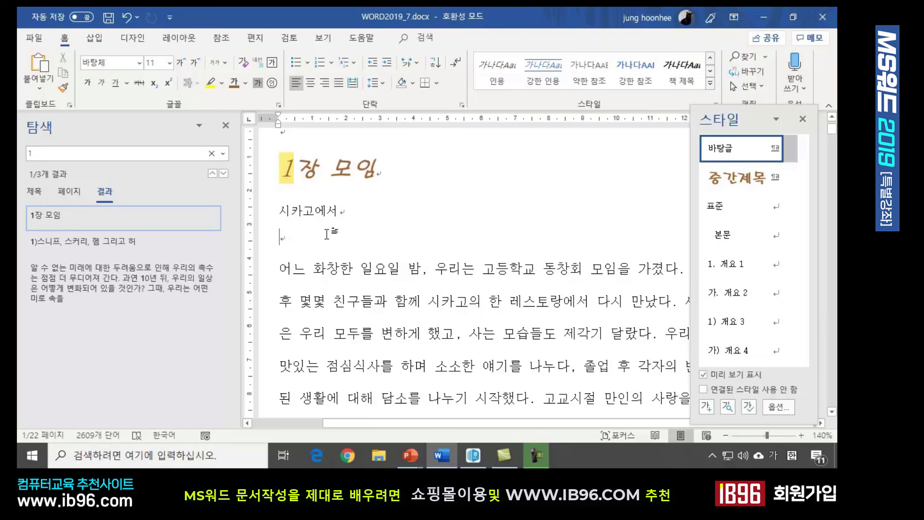
click(377, 208)
drag(281, 210, 360, 211)
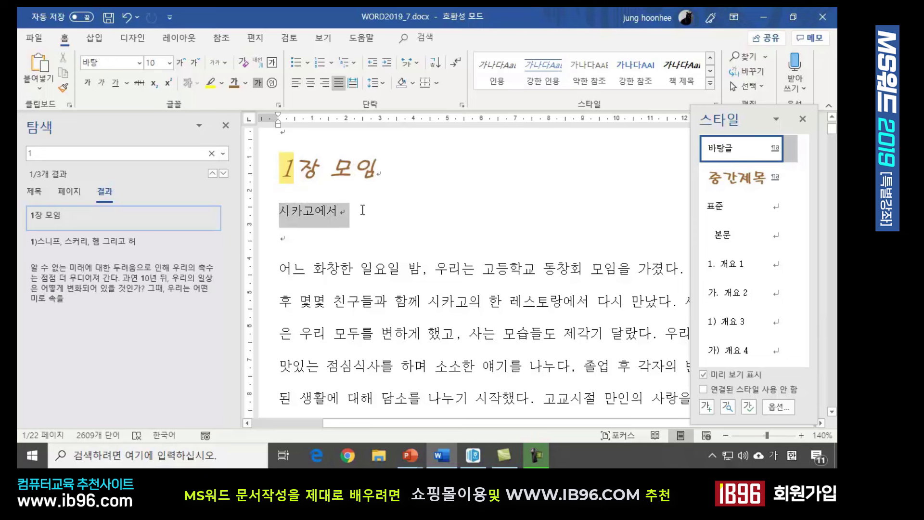
click(365, 210)
Step: Search the document for 스니프, then for 사라져
click(57, 155)
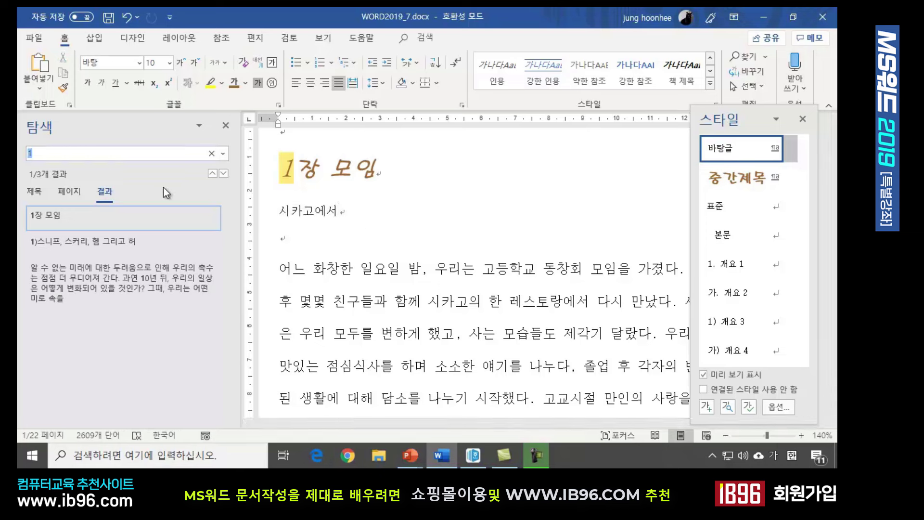
text(스니프)
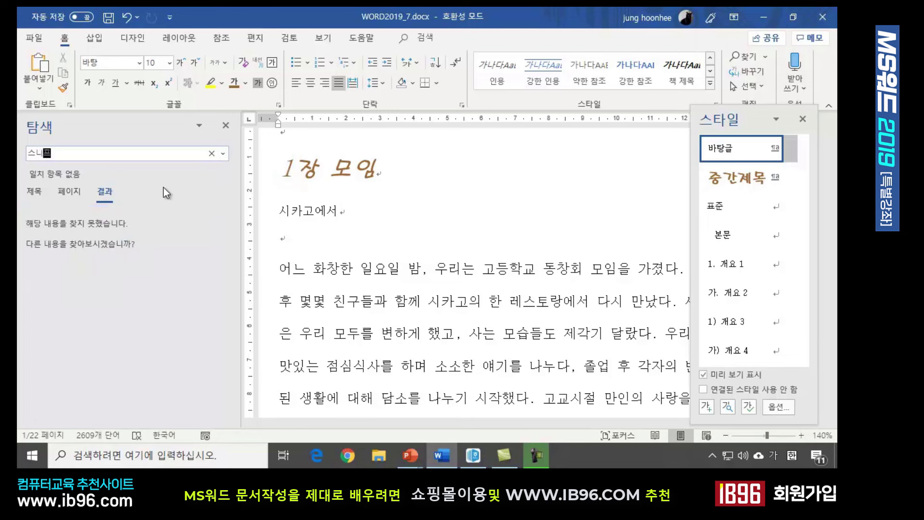
key(Return)
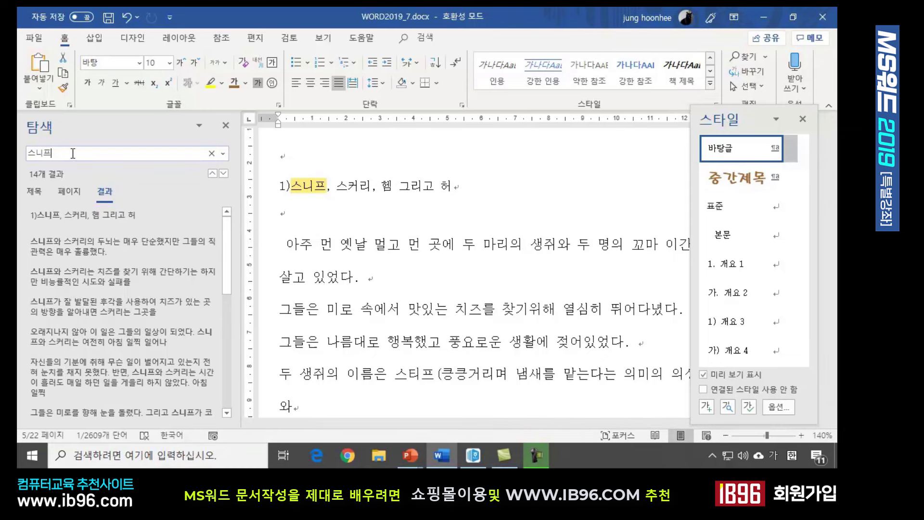
drag(66, 151, 18, 161)
text(사라져)
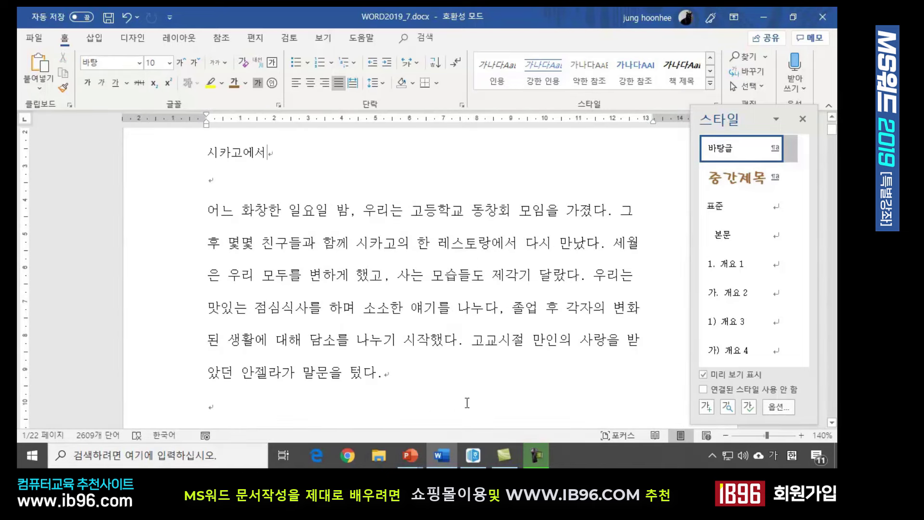
Step: Select the whole first body paragraph under 1장 모임
click(462, 381)
scroll(463, 383, down, 1)
scroll(461, 383, down, 2)
scroll(460, 382, up, 5)
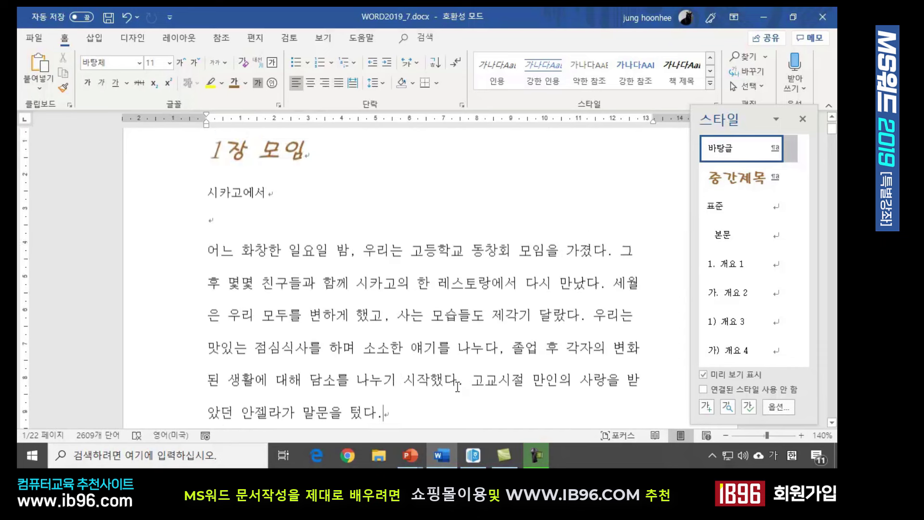
scroll(459, 382, down, 3)
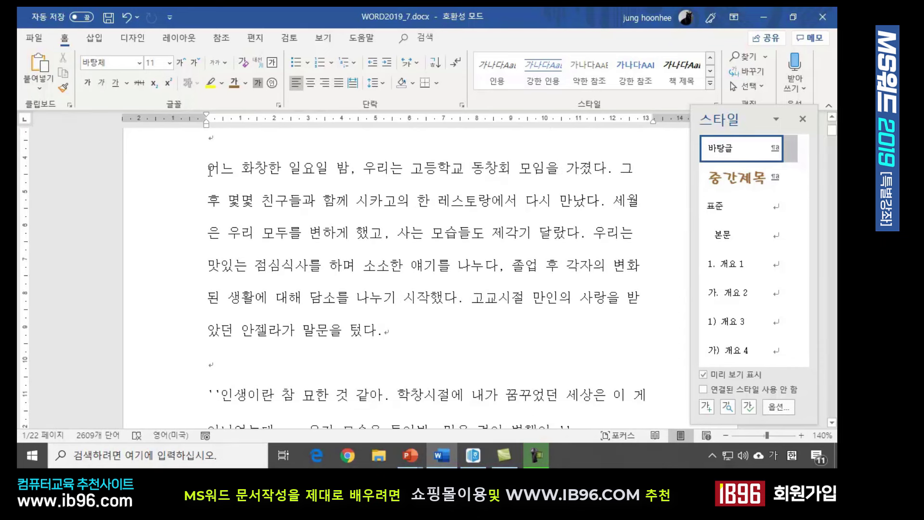
drag(209, 167, 392, 344)
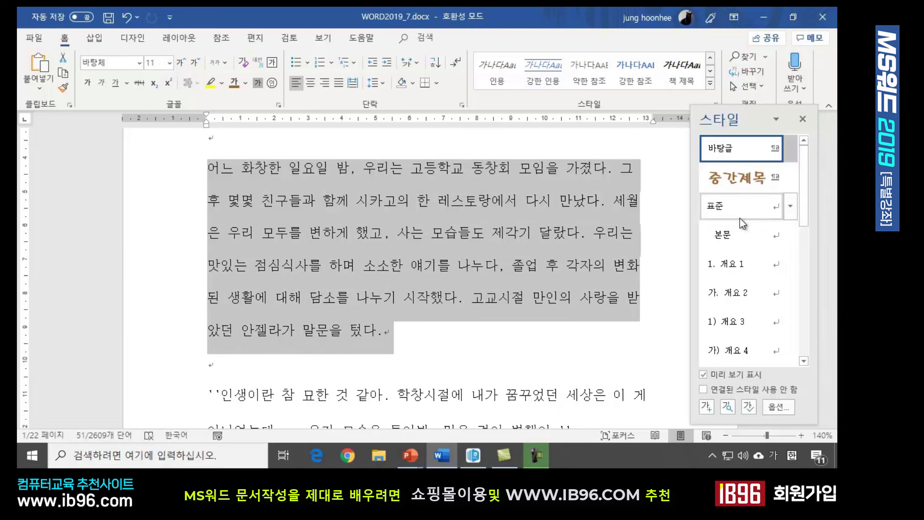
mouse_move(740, 218)
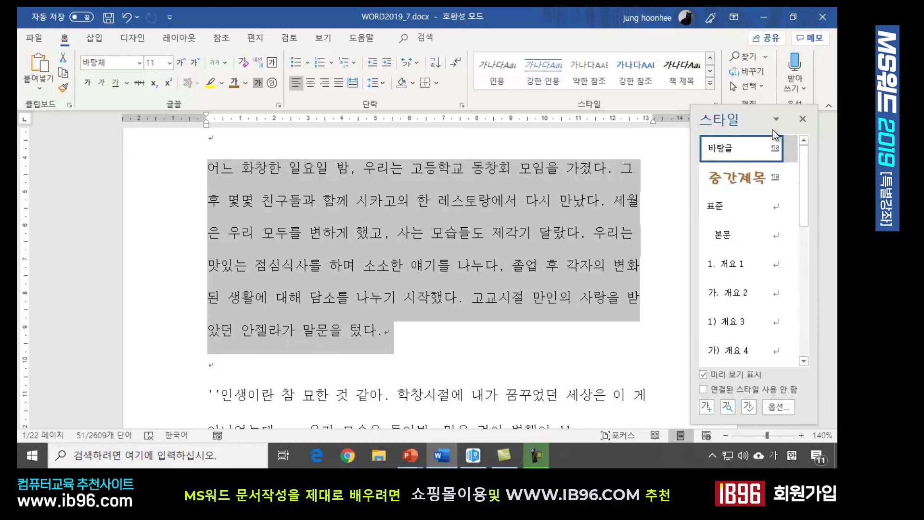
Step: Start a new style from the selected paragraph, named 내용
click(709, 406)
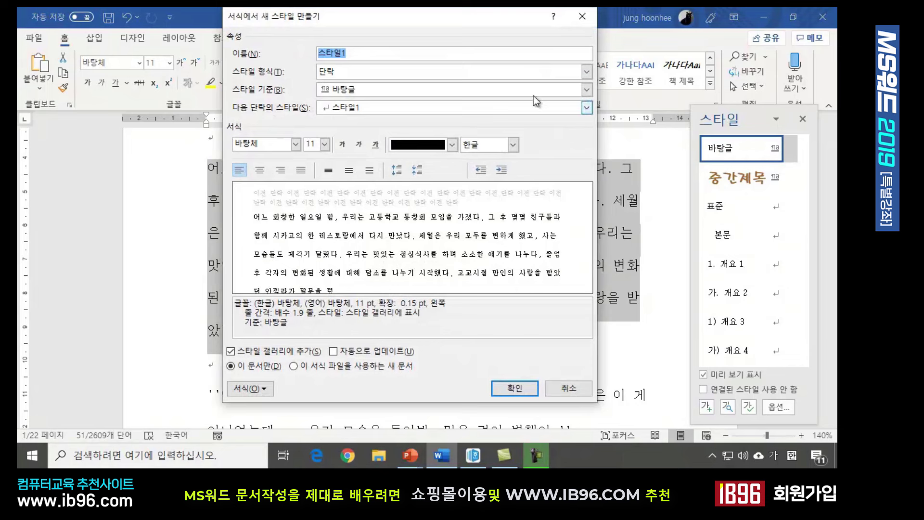
text(내용)
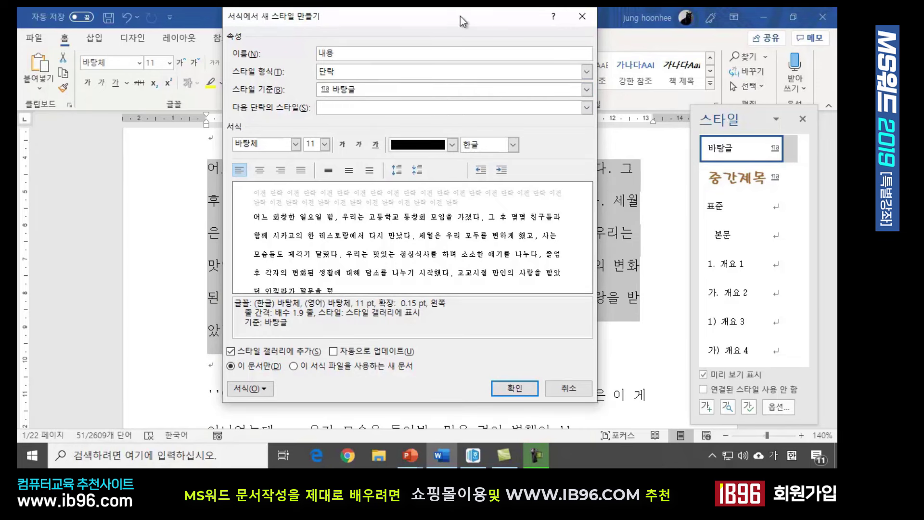
drag(416, 17, 496, 65)
Step: Set the 내용 style's font to 맑은 고딕(본문) at 13 pt
click(377, 193)
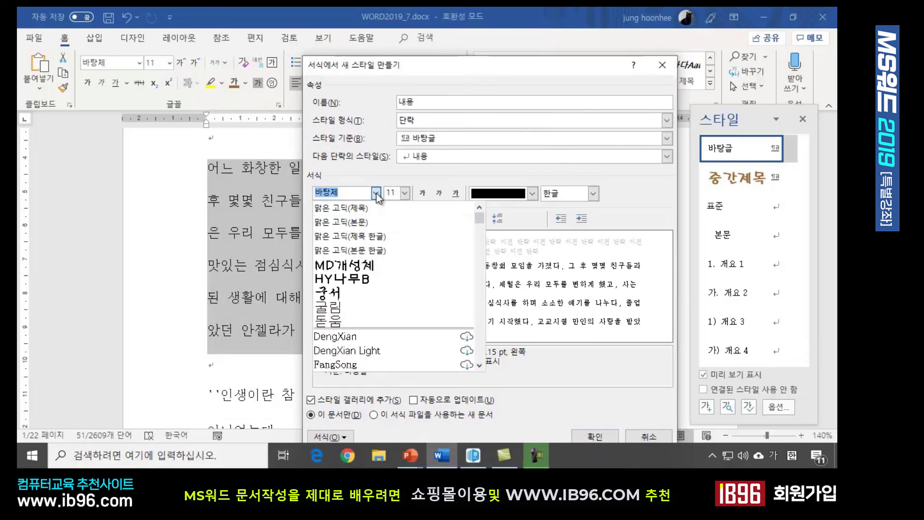
click(344, 223)
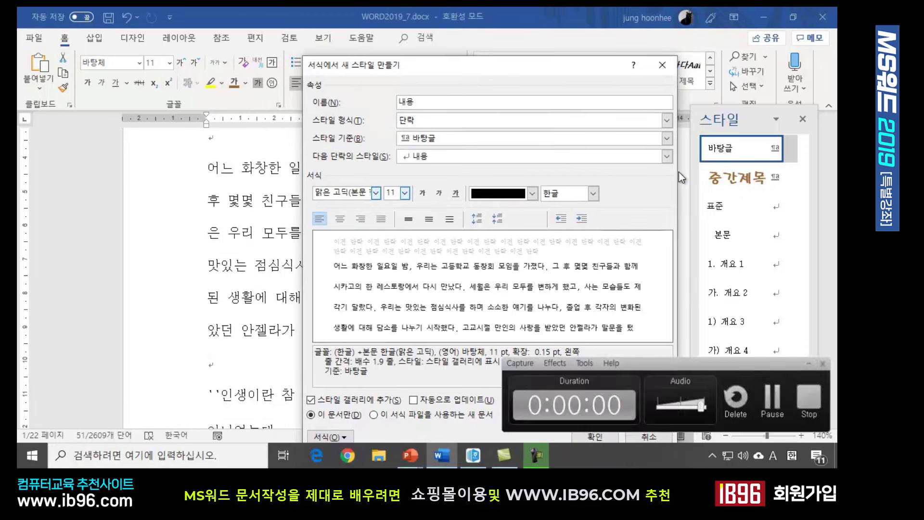
click(406, 193)
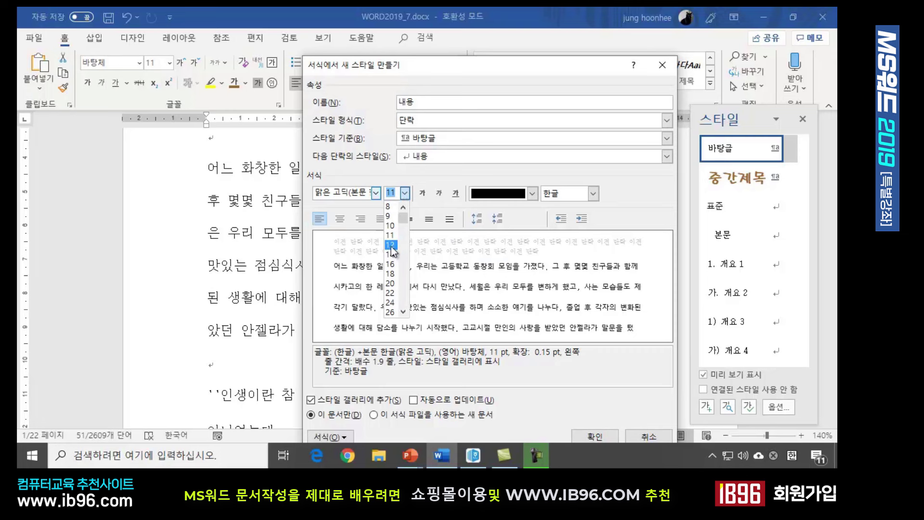
text(13)
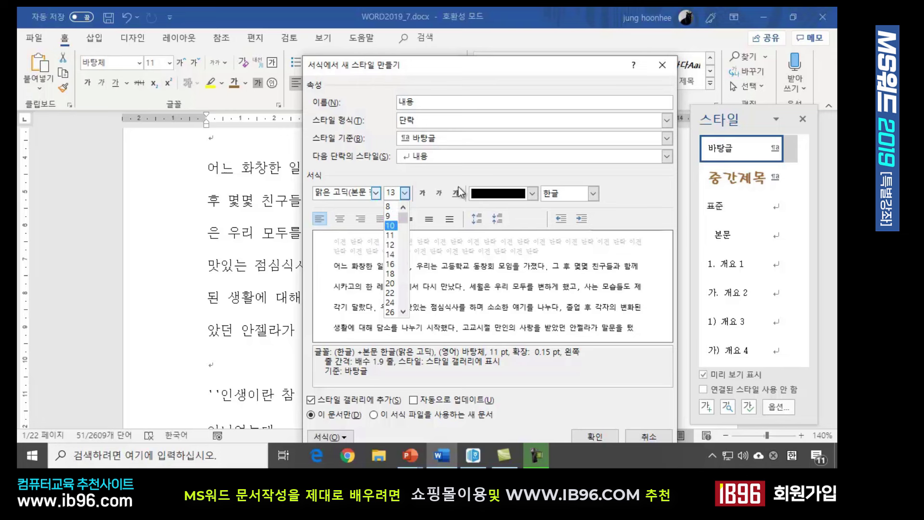
key(Escape)
click(404, 194)
text(13)
key(Return)
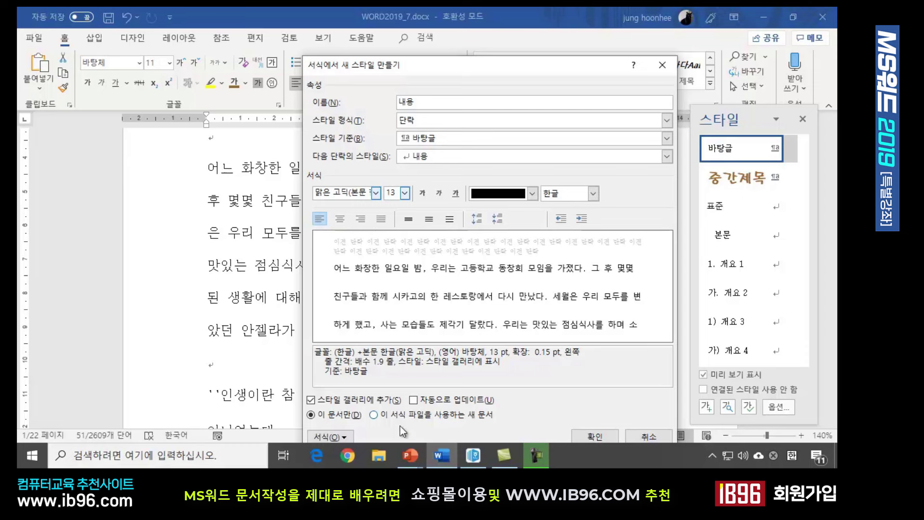
click(342, 437)
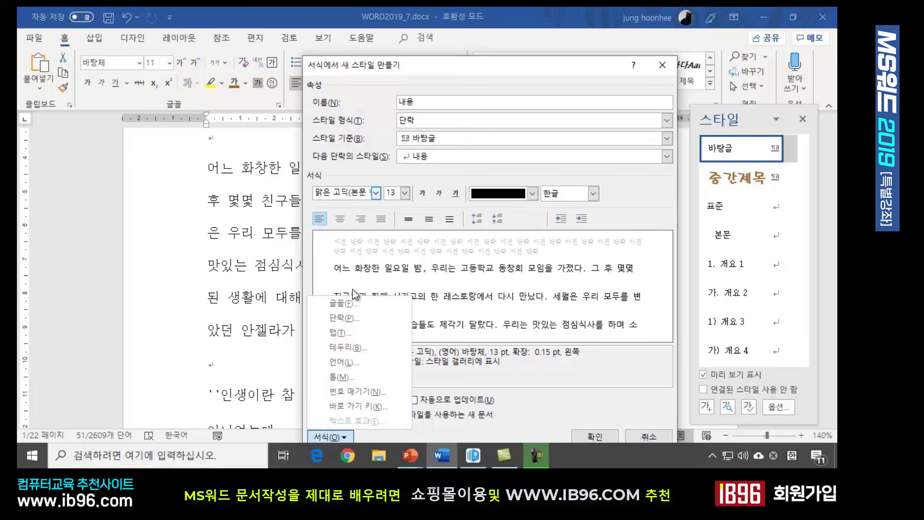
Step: Give the 내용 style a first-line indent of 1글자
click(344, 319)
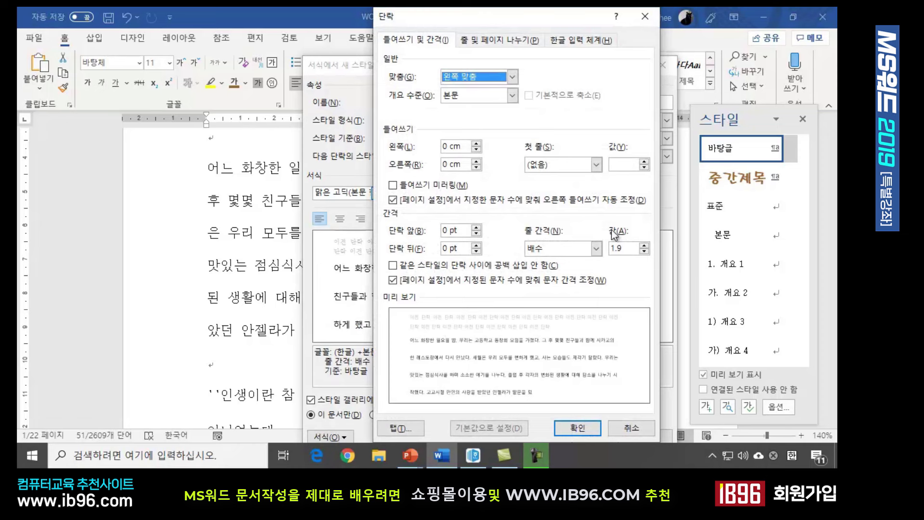
click(597, 165)
click(547, 188)
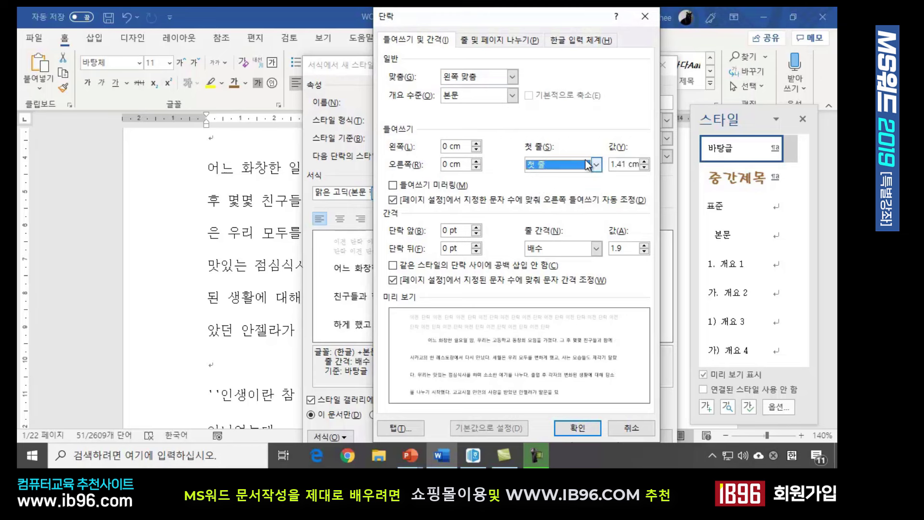
click(612, 165)
key(Delete)
key(Delete)
key(Delete)
key(Delete)
key(Delete)
key(Delete)
key(Delete)
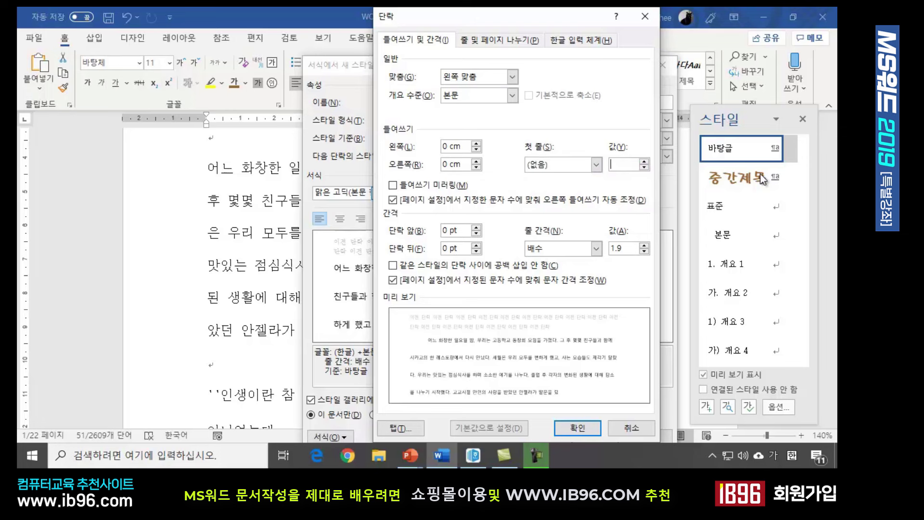
text(1글자)
click(573, 431)
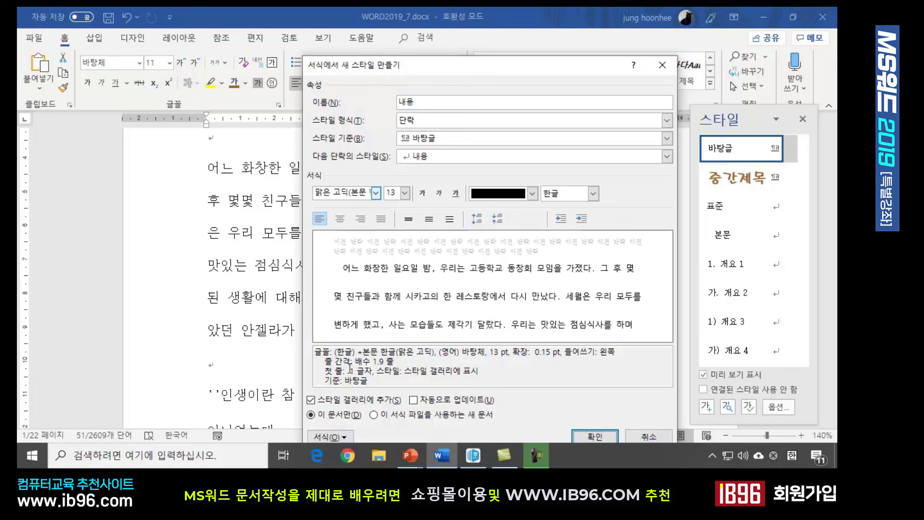
Step: Change the 내용 style's multiple line spacing from 1.9 to 1.4
click(340, 437)
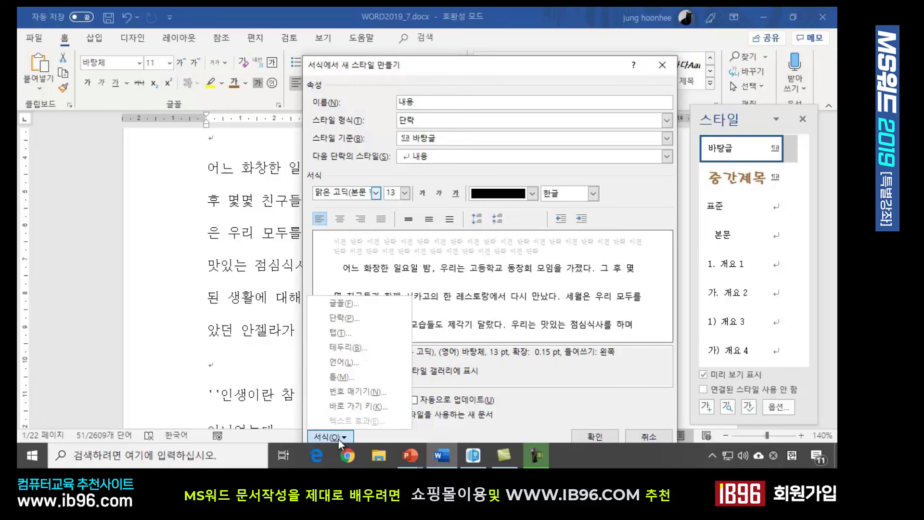
click(360, 319)
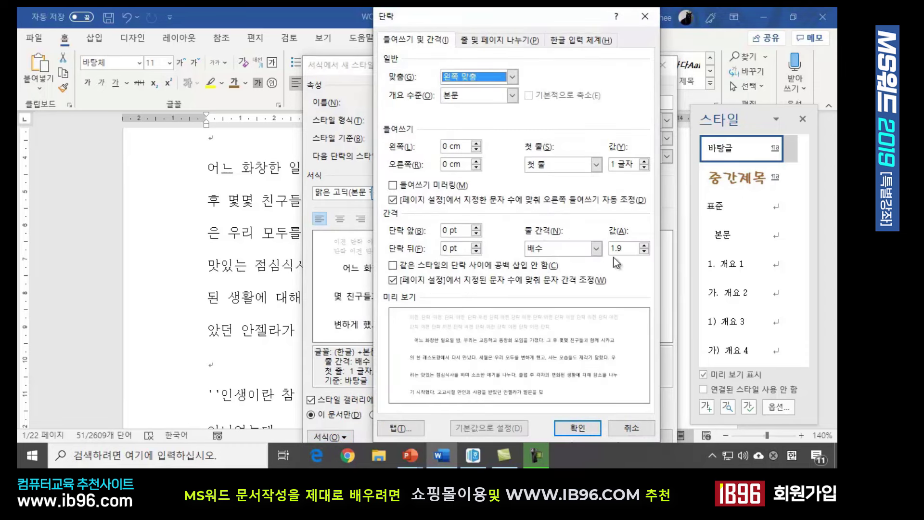
drag(626, 247, 609, 248)
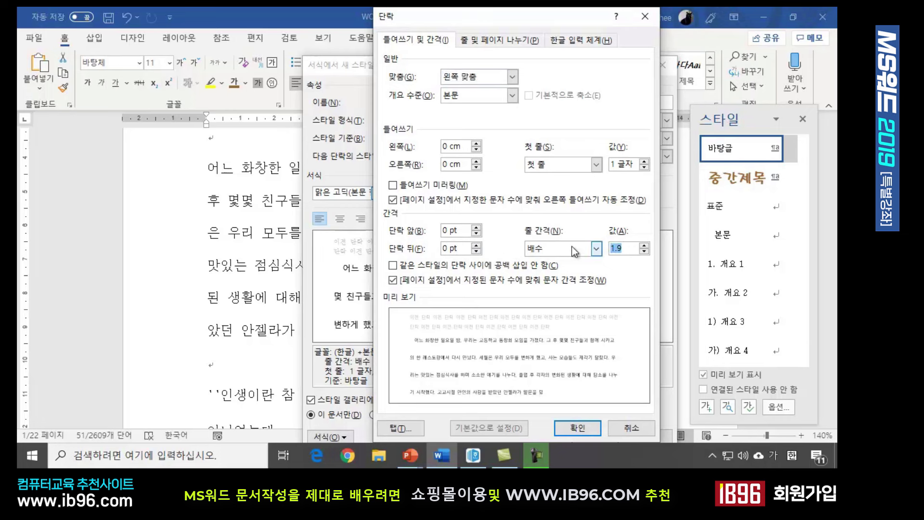
text(1.4)
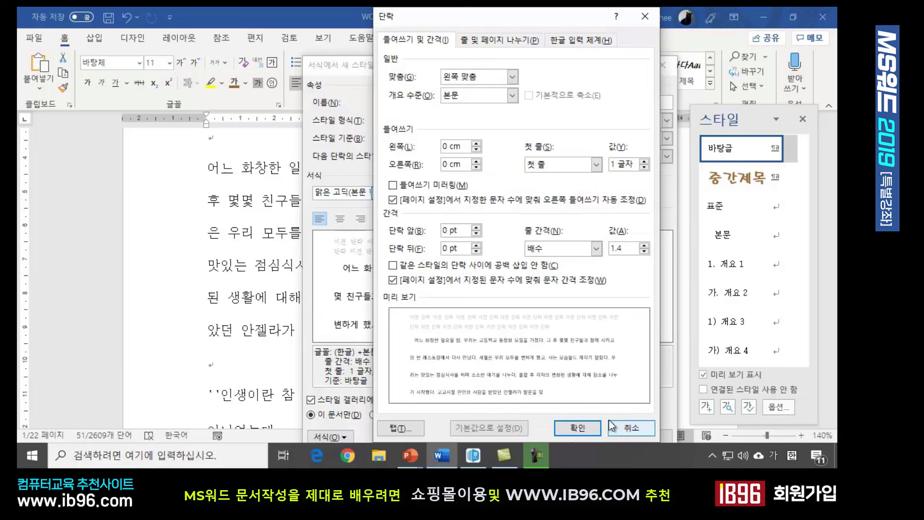
click(574, 430)
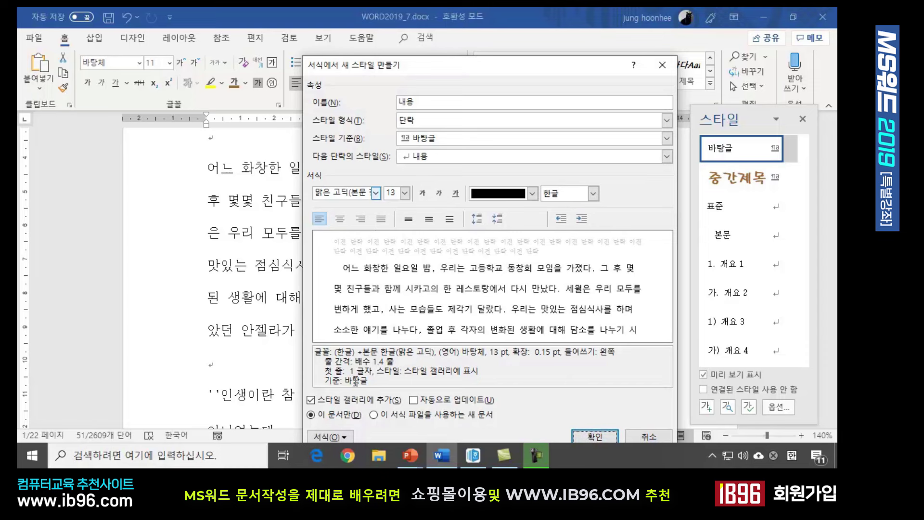
Step: Create the 내용 style, applying it to the opening story paragraph
click(584, 434)
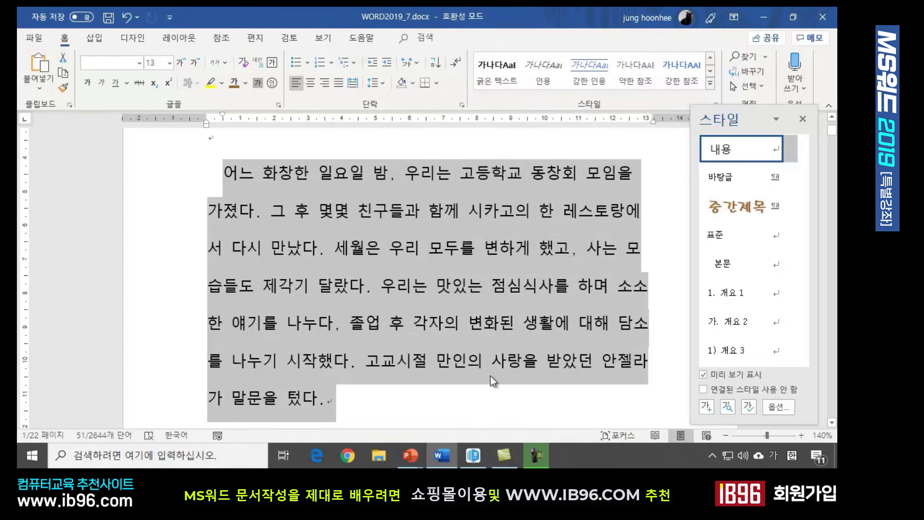
scroll(490, 377, up, 3)
scroll(445, 333, down, 3)
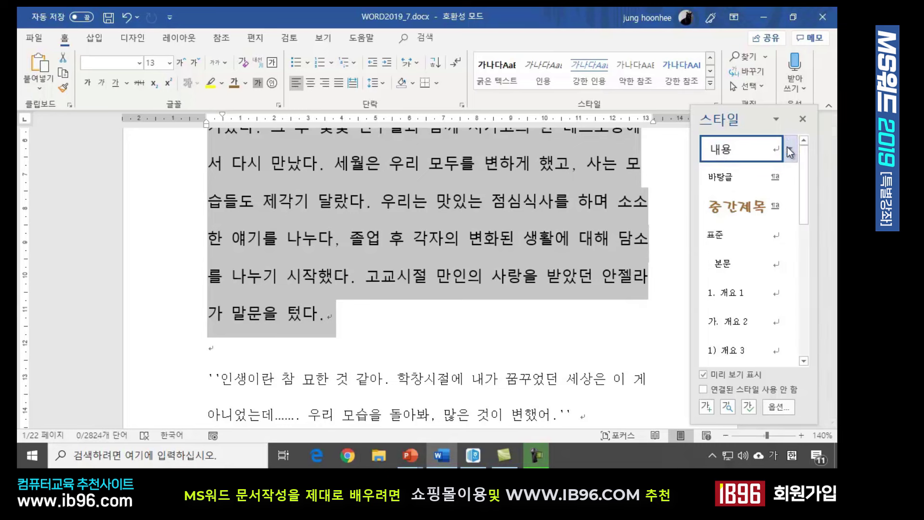
click(433, 326)
Step: Apply 내용 to the quoted dialogue paragraphs below it
scroll(431, 320, up, 3)
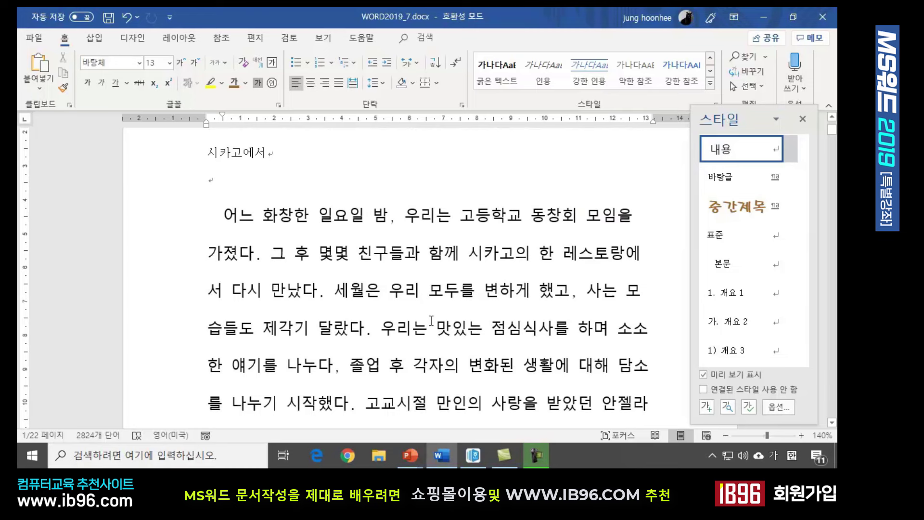
scroll(431, 320, down, 5)
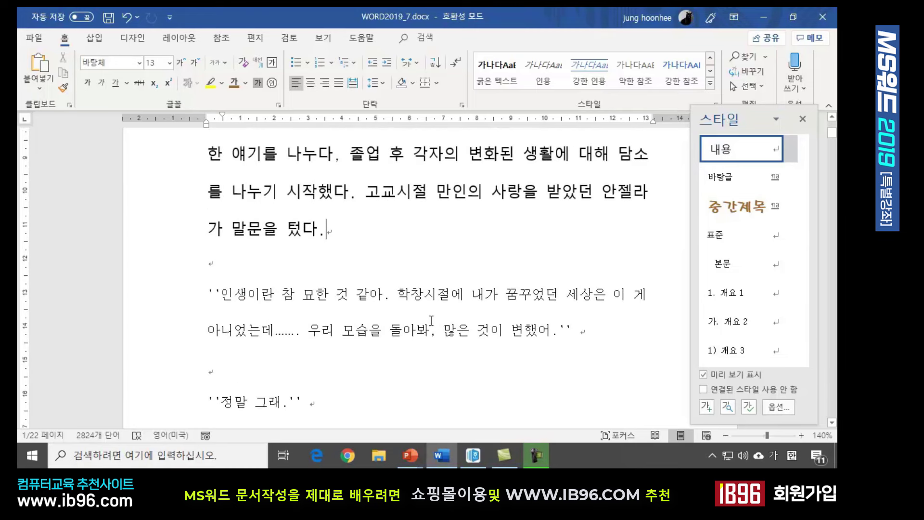
click(213, 272)
drag(214, 274, 455, 221)
click(720, 150)
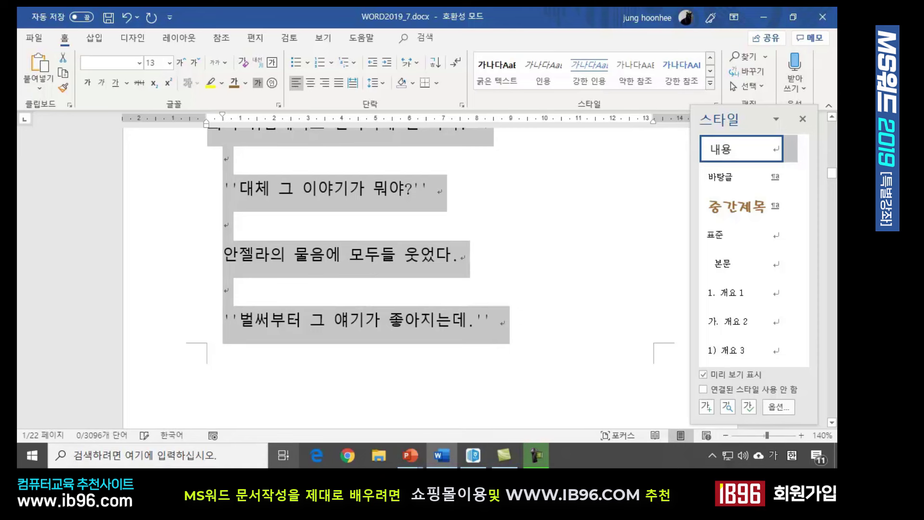
Step: Apply 내용 to the story text starting at '아주' on the next page
key(Right)
scroll(324, 337, down, 10)
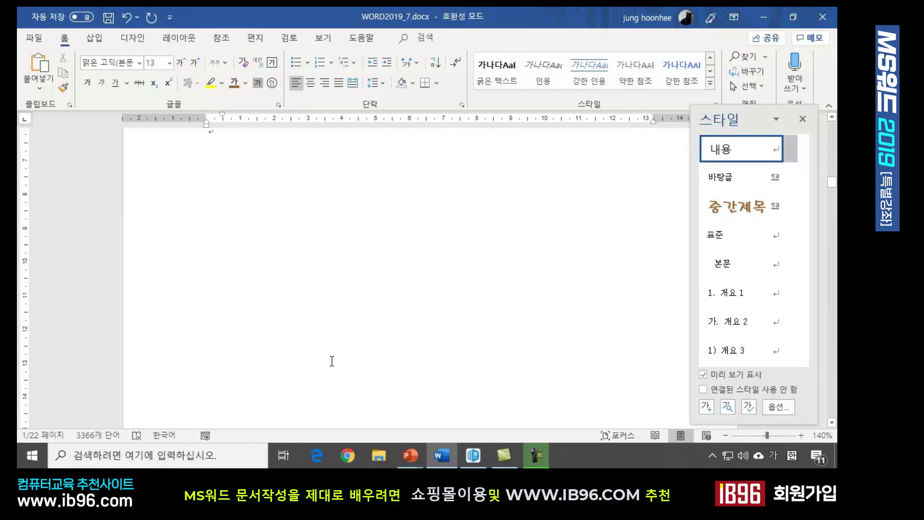
scroll(324, 366, down, 8)
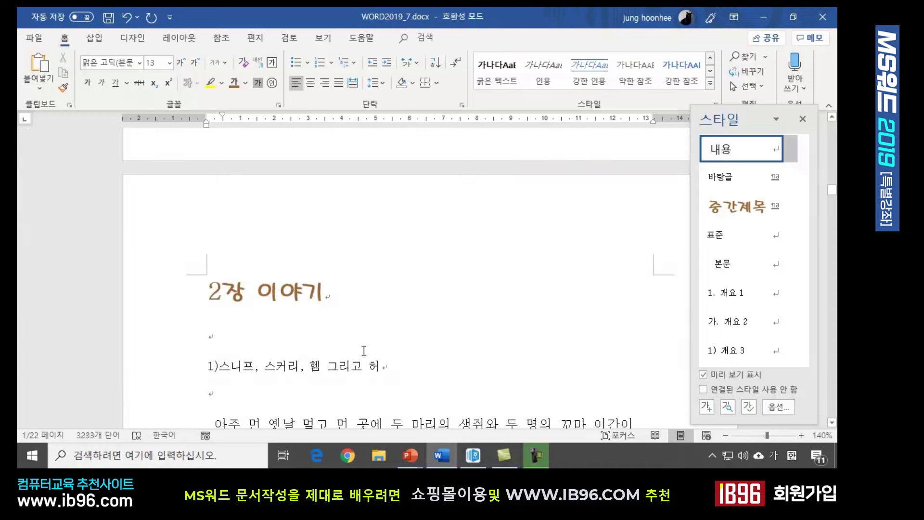
scroll(286, 298, up, 2)
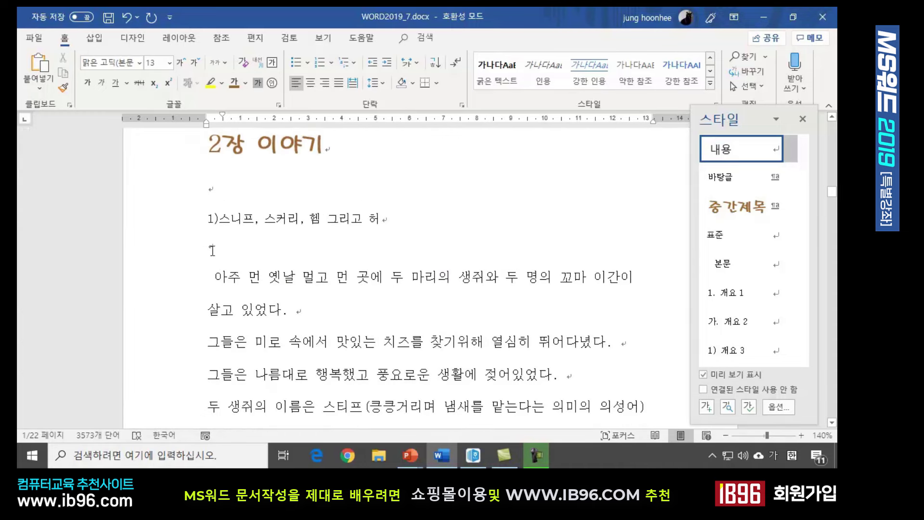
click(215, 275)
drag(217, 276, 528, 243)
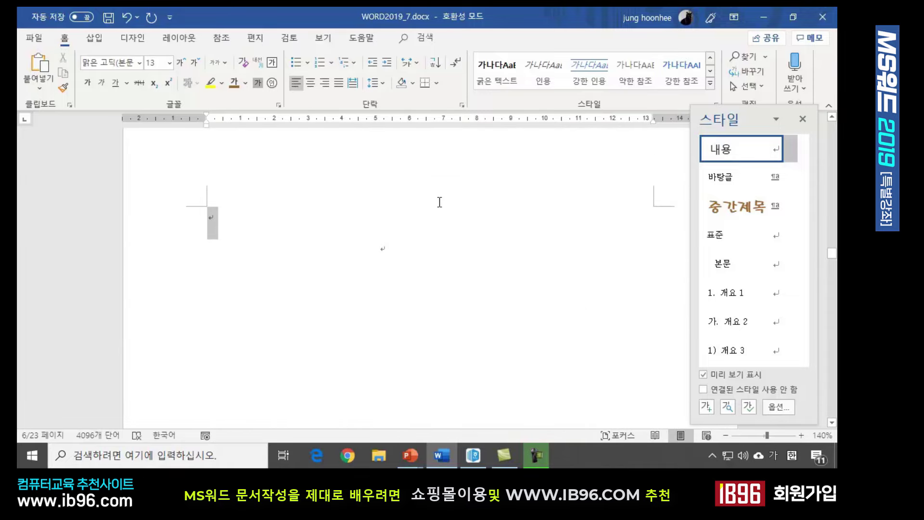
click(722, 150)
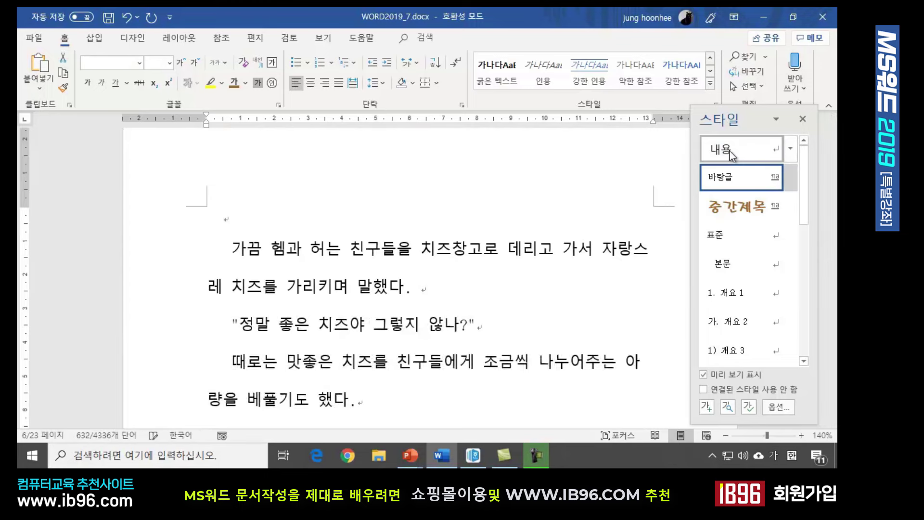
Step: Apply 내용 to the paragraphs from '생쥐들은' through '어떻게 내게 이런 일이 일어날 수가 있지!'
scroll(566, 334, down, 5)
scroll(566, 333, down, 15)
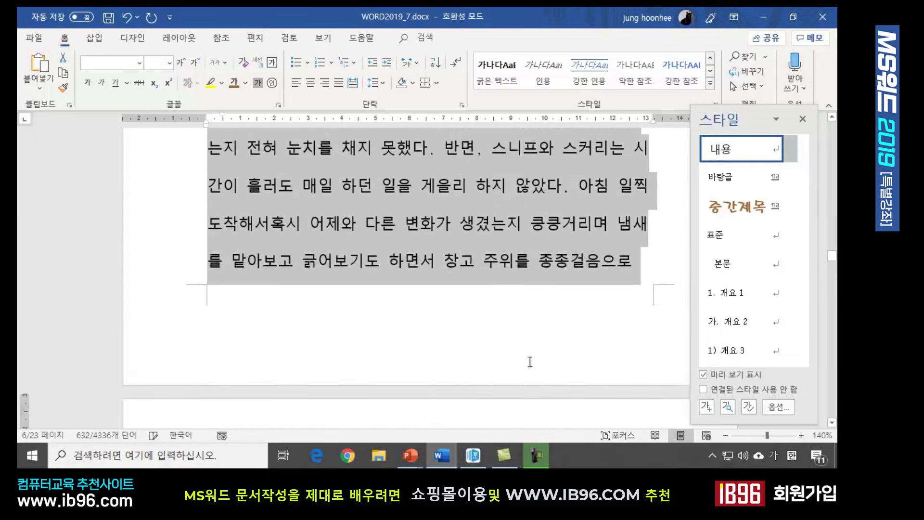
scroll(498, 410, down, 3)
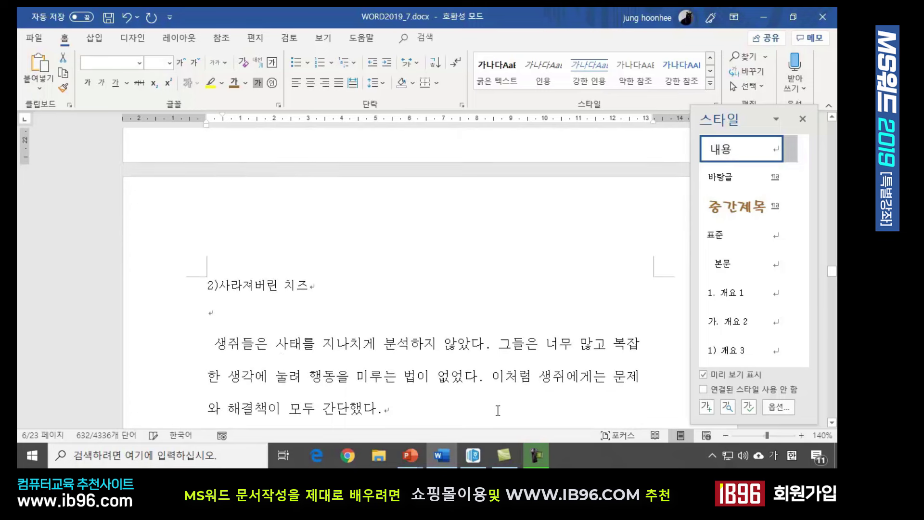
click(220, 343)
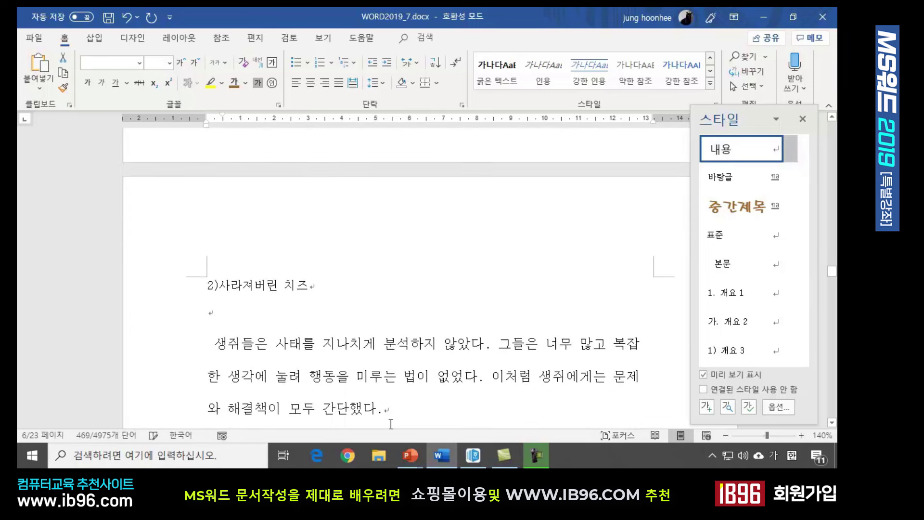
drag(614, 376, 646, 426)
scroll(223, 224, up, 1)
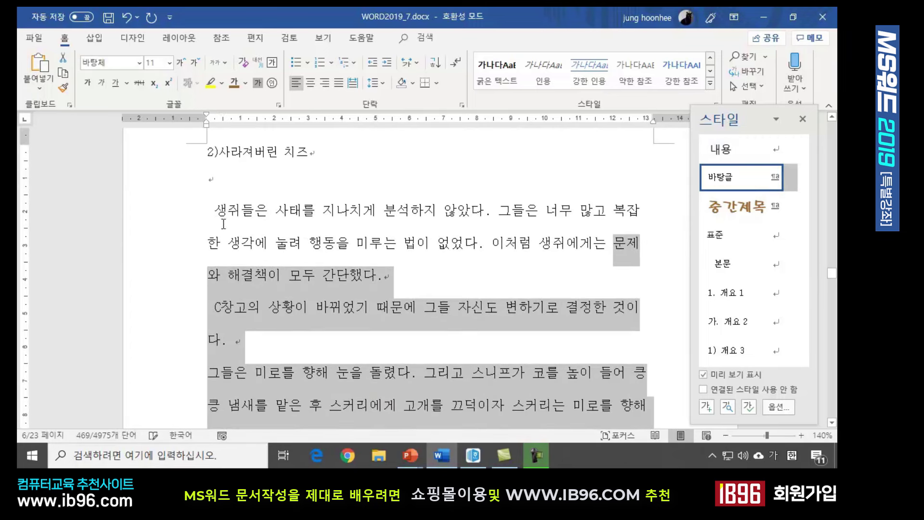
drag(217, 210, 385, 428)
scroll(433, 174, up, 10)
scroll(433, 174, down, 10)
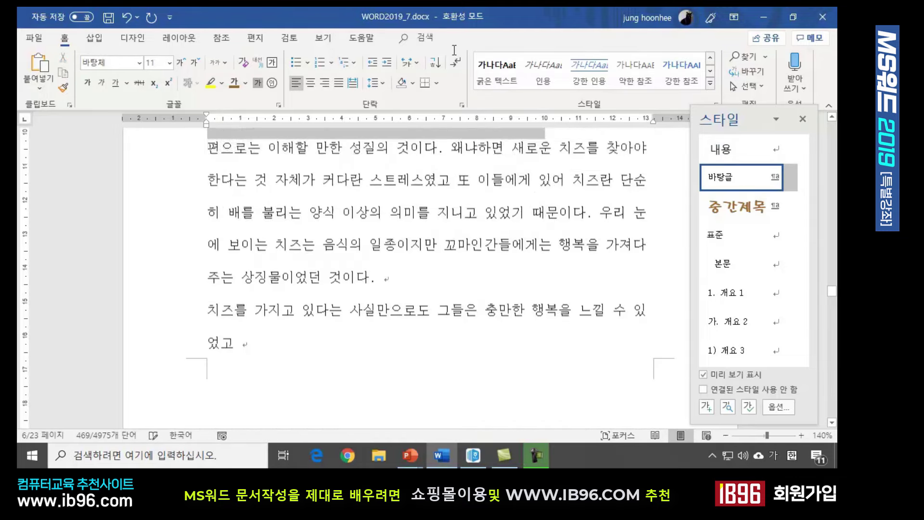
click(433, 174)
scroll(417, 356, up, 2)
scroll(414, 409, down, 8)
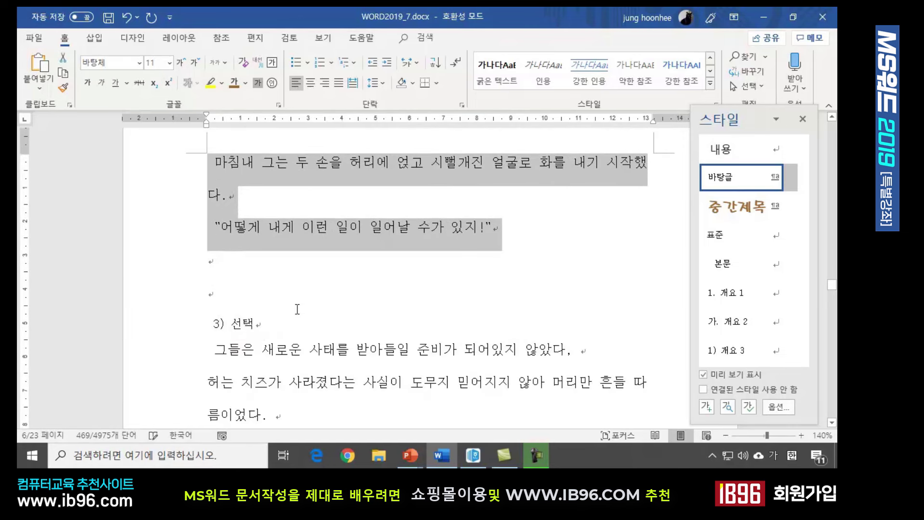
click(725, 150)
scroll(431, 295, down, 4)
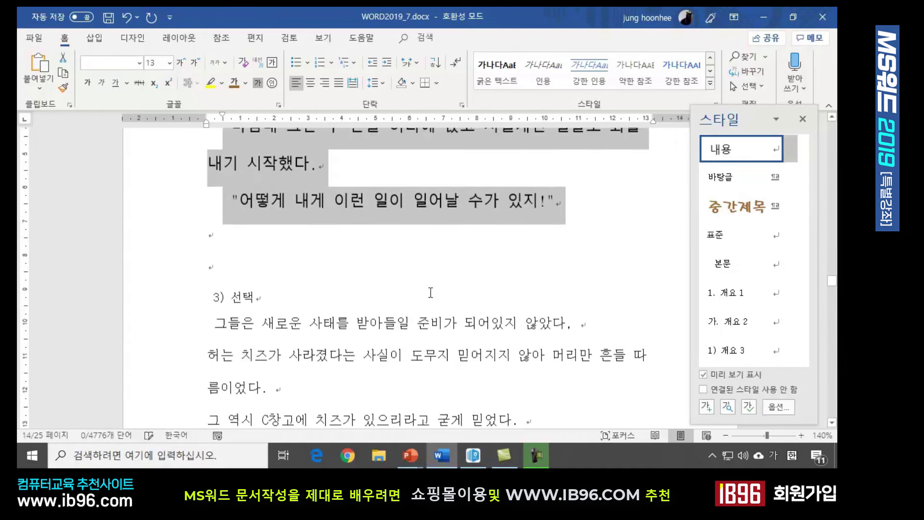
click(221, 308)
scroll(214, 301, down, 4)
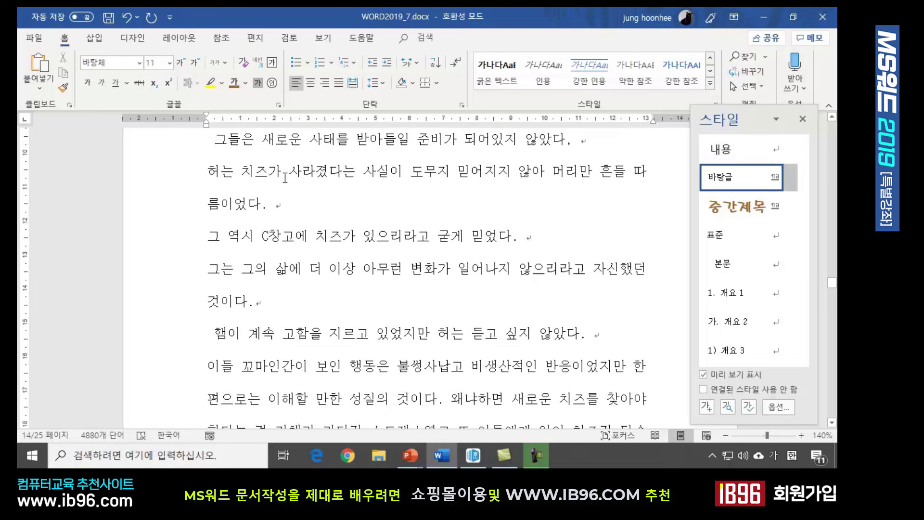
Step: Apply the 내용 style to the selected story paragraphs and scroll to check the result
drag(214, 140, 577, 304)
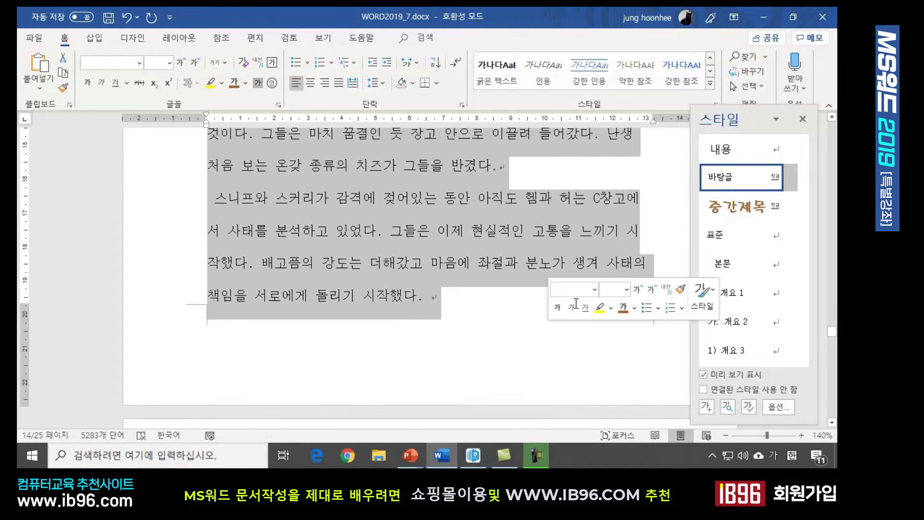
click(728, 152)
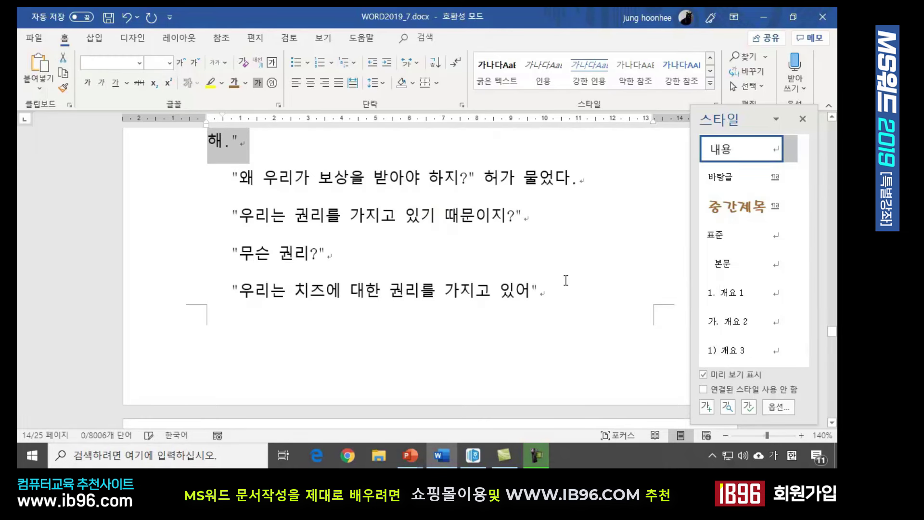
scroll(566, 281, down, 15)
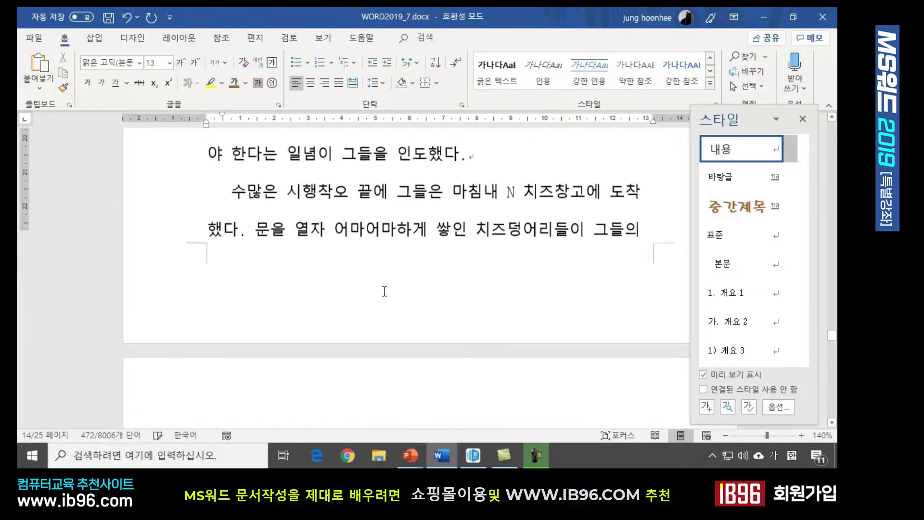
scroll(385, 291, down, 10)
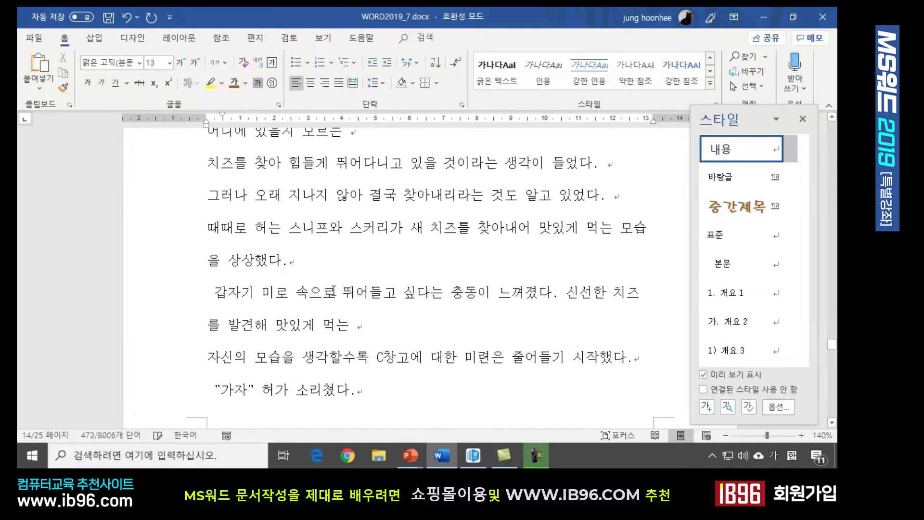
scroll(274, 162, up, 1)
scroll(196, 150, up, 3)
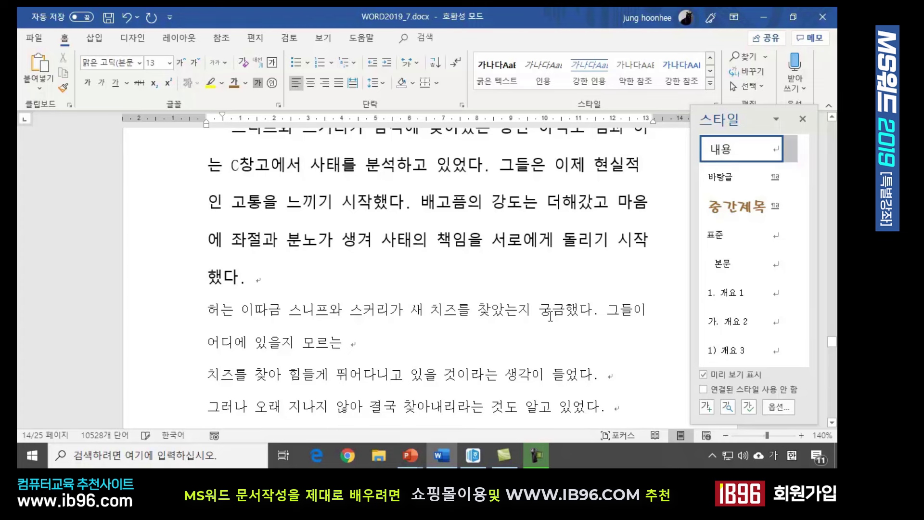
scroll(551, 317, down, 2)
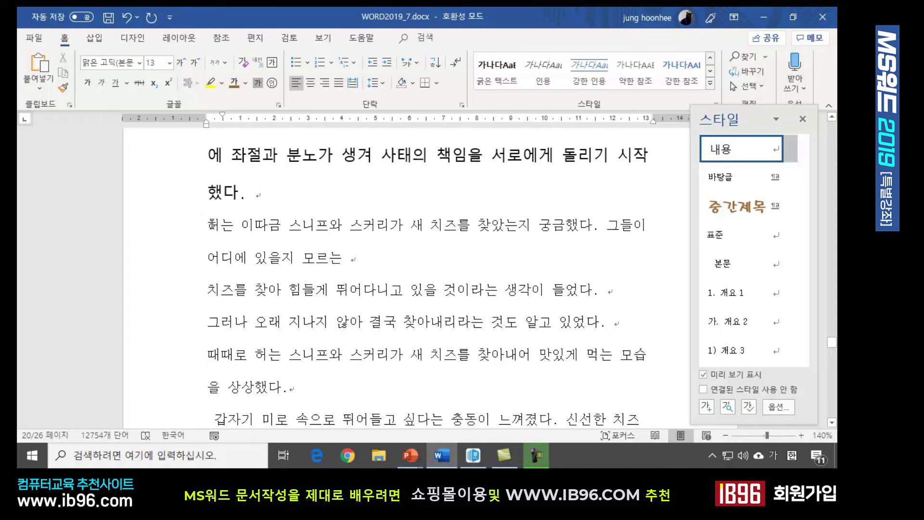
Step: Restore the accidentally deleted paragraphs from 허는 이따금 onward and review the restyled text
drag(208, 225, 412, 463)
key(Delete)
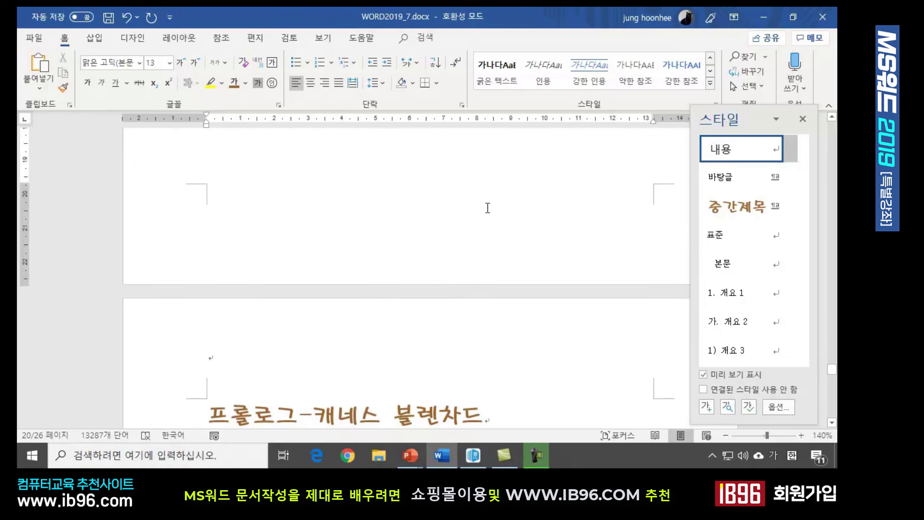
key(ctrl+z)
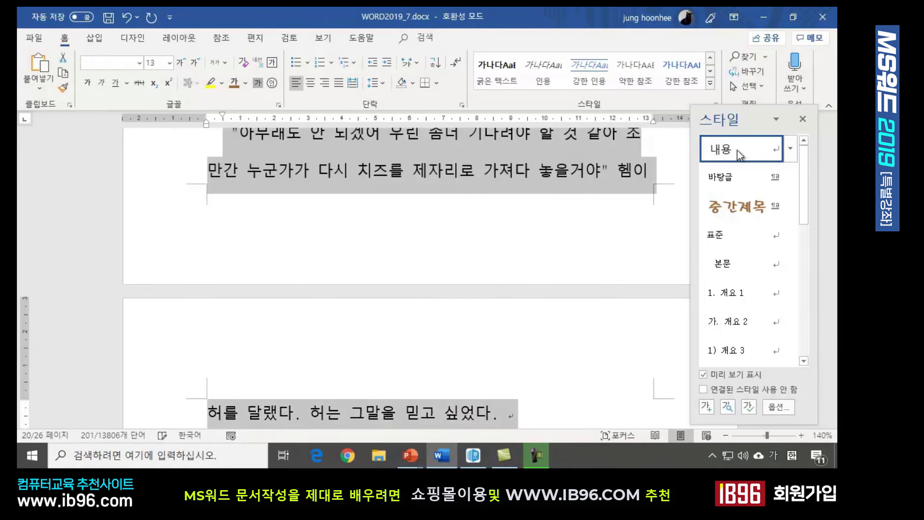
scroll(366, 259, down, 3)
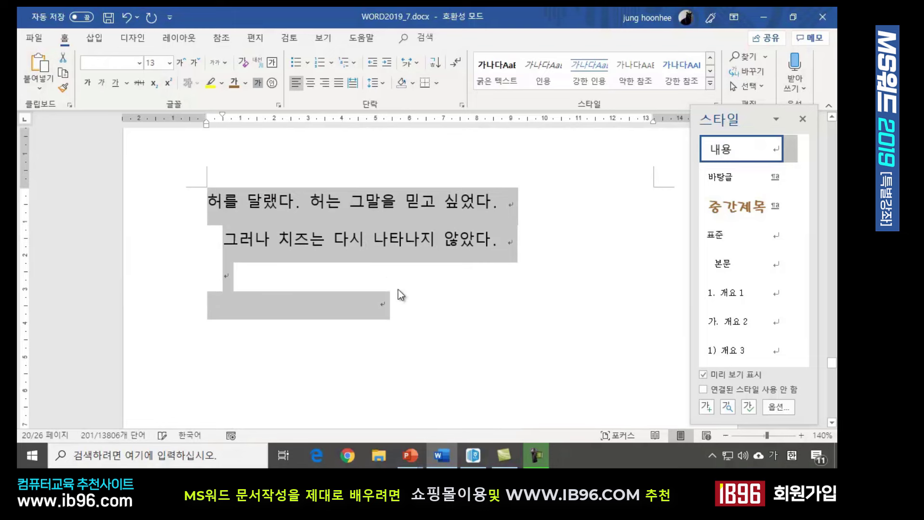
key(ctrl+z)
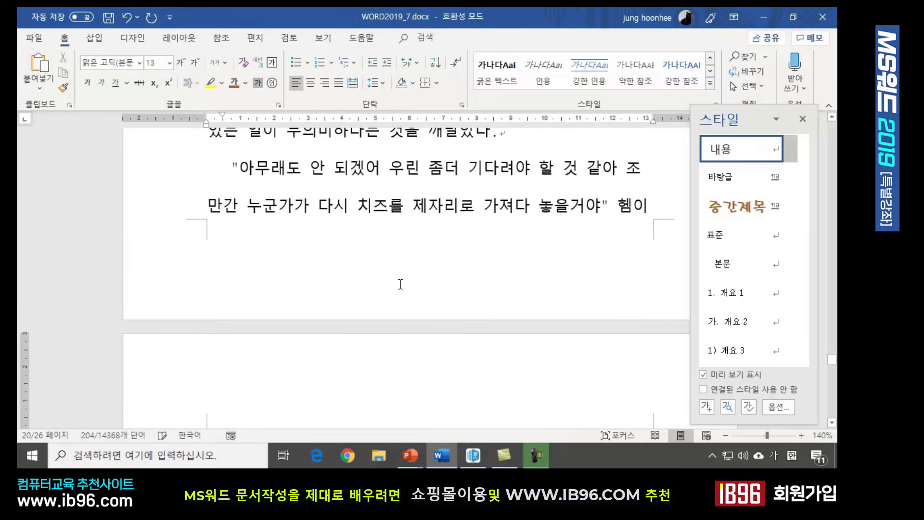
key(ctrl+z)
key(ctrl+z)
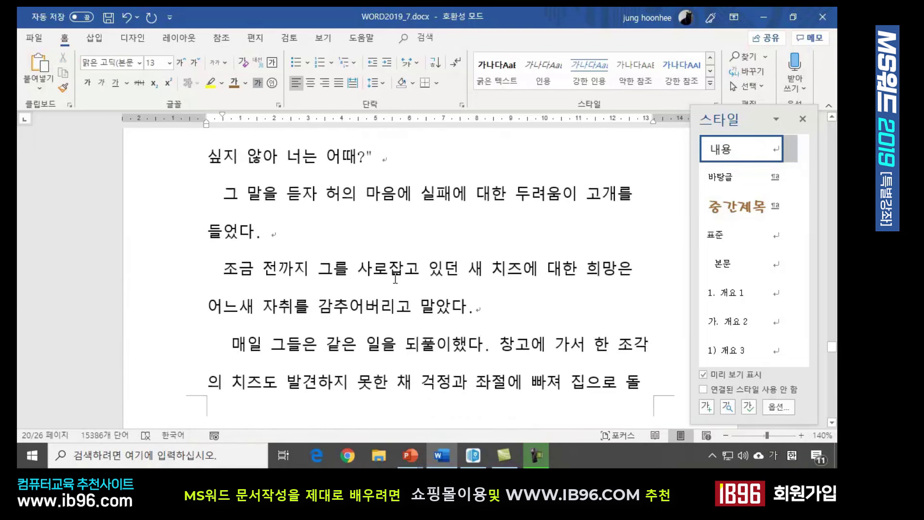
key(ctrl+z)
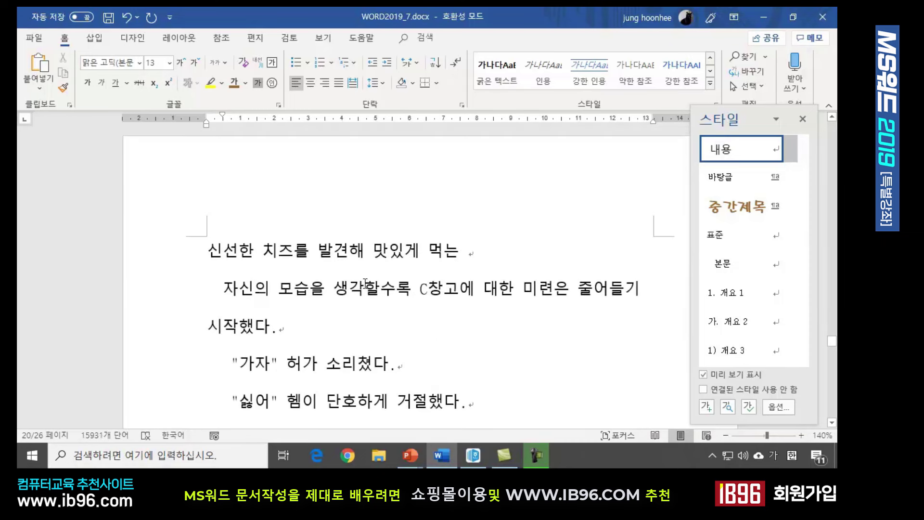
key(ctrl+z)
key(ctrl+z)
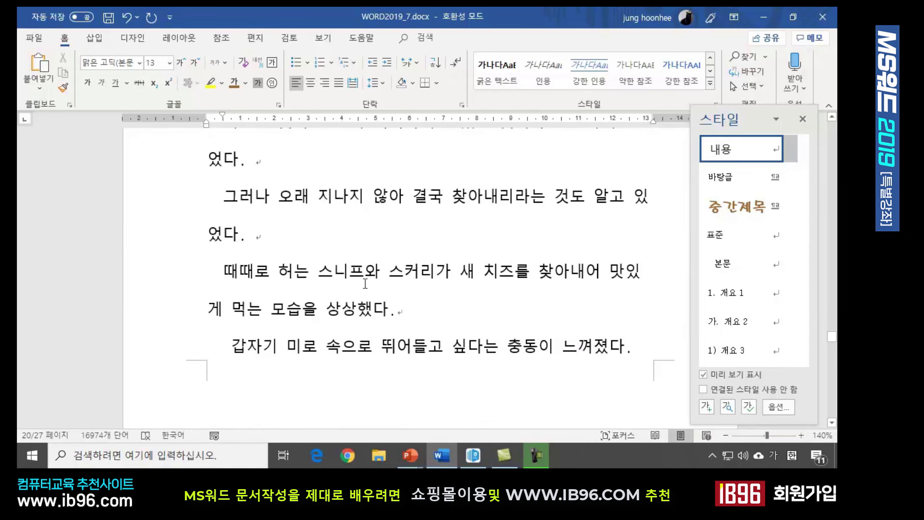
key(ctrl+z)
key(ctrl+z)
Step: Select all 186 instances of the 내용 style from its Styles pane dropdown
click(792, 150)
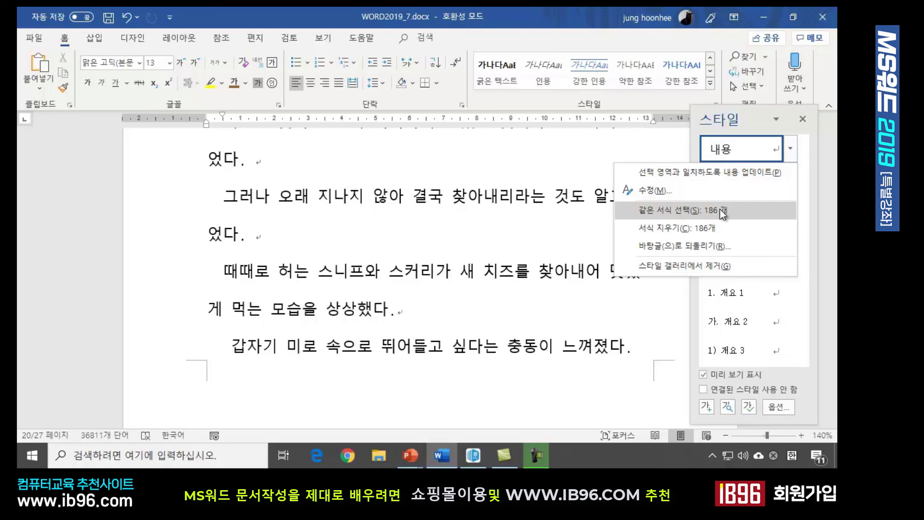
click(721, 210)
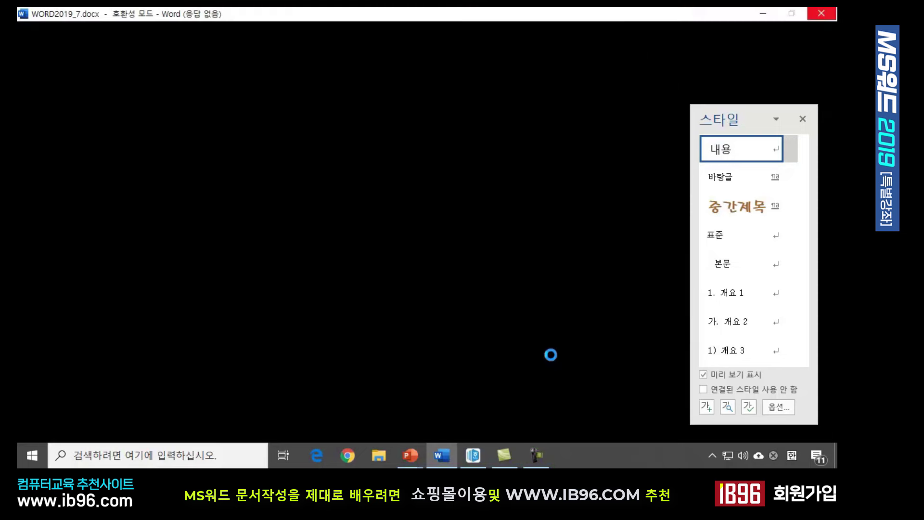
Step: Minimize the frozen Word window, show the taskbar over the slide show, and return to Word
click(763, 13)
right_click(559, 282)
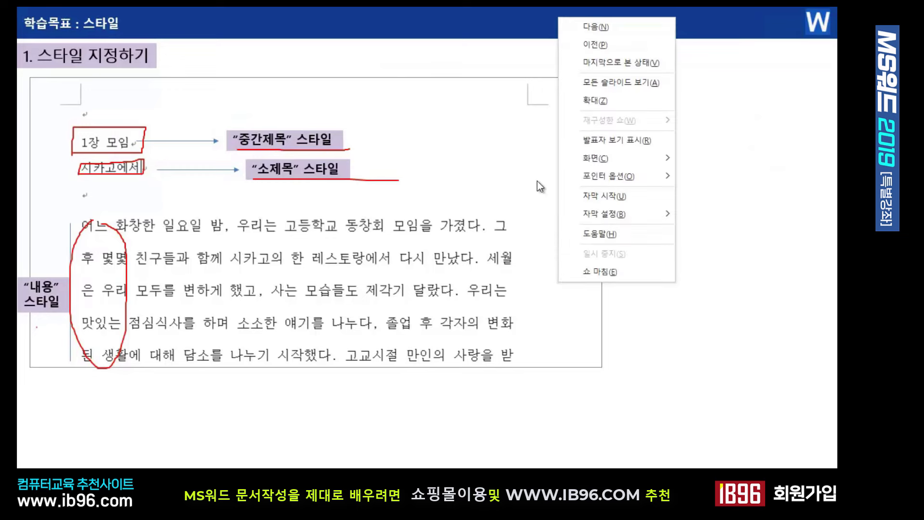
mouse_move(597, 156)
click(734, 217)
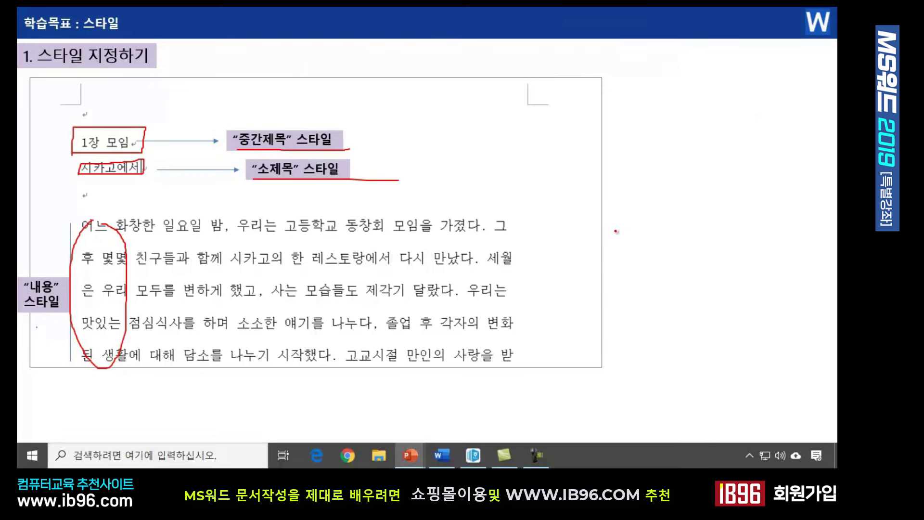
click(448, 455)
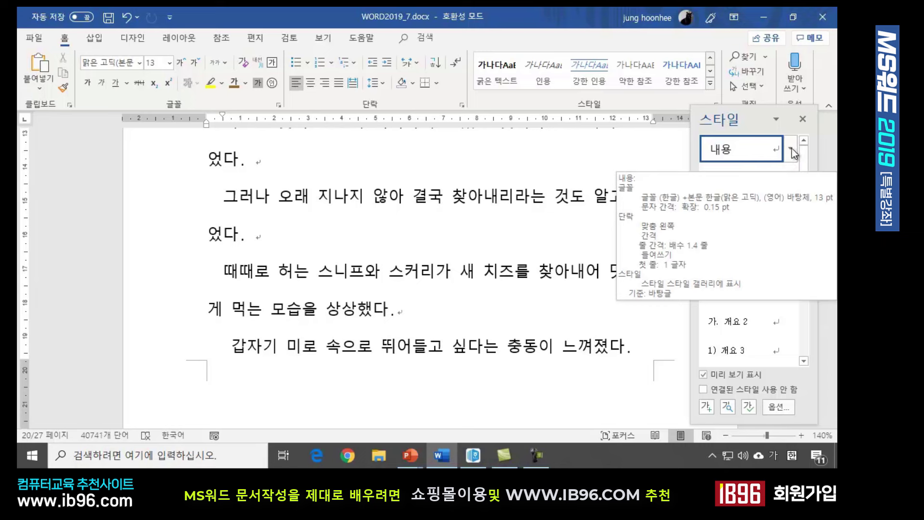
click(789, 150)
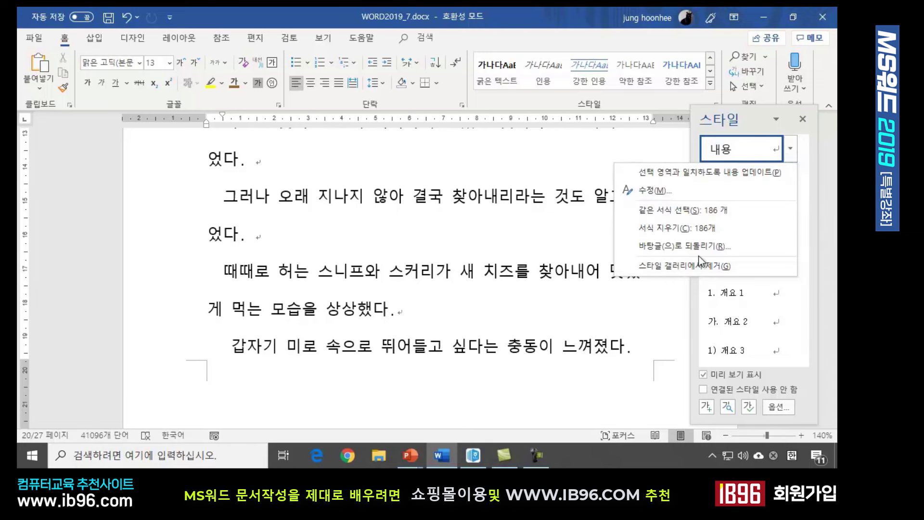
click(677, 245)
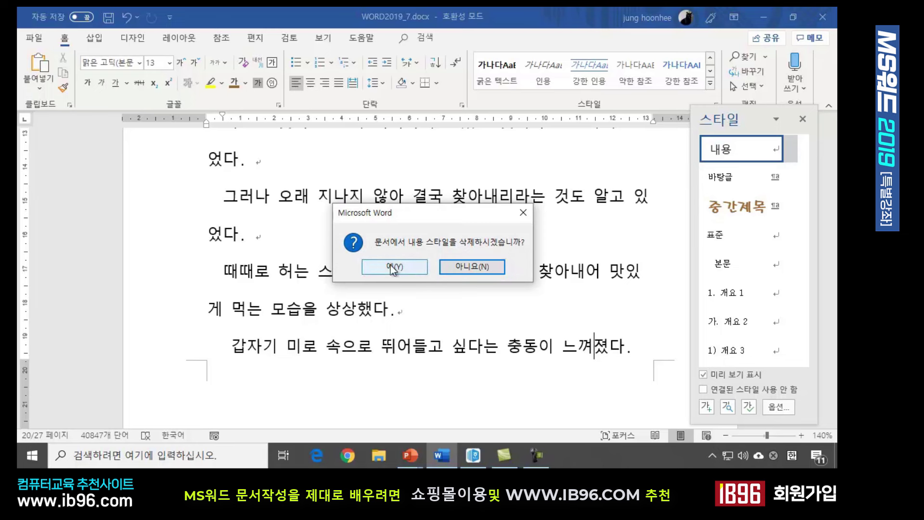
click(524, 213)
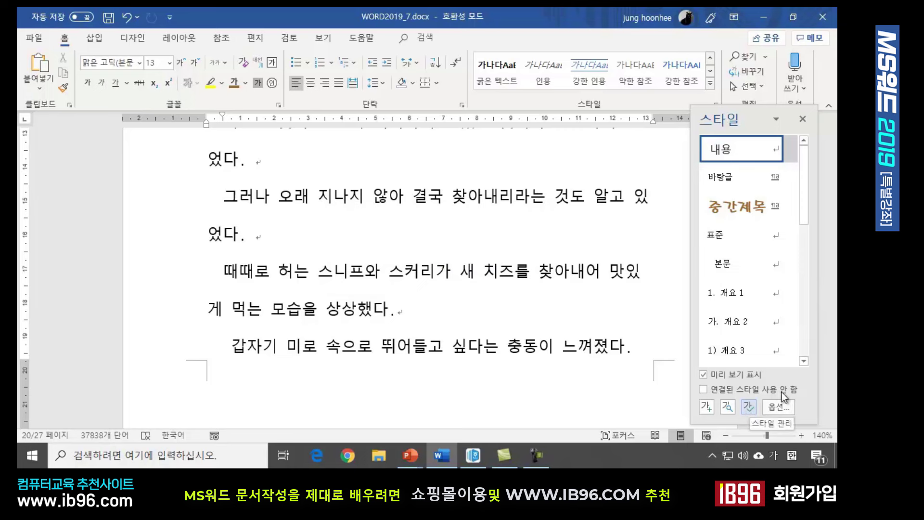
Step: Delete the 내용 style in Manage Styles, confirming the deletion and closing the dialog
click(747, 408)
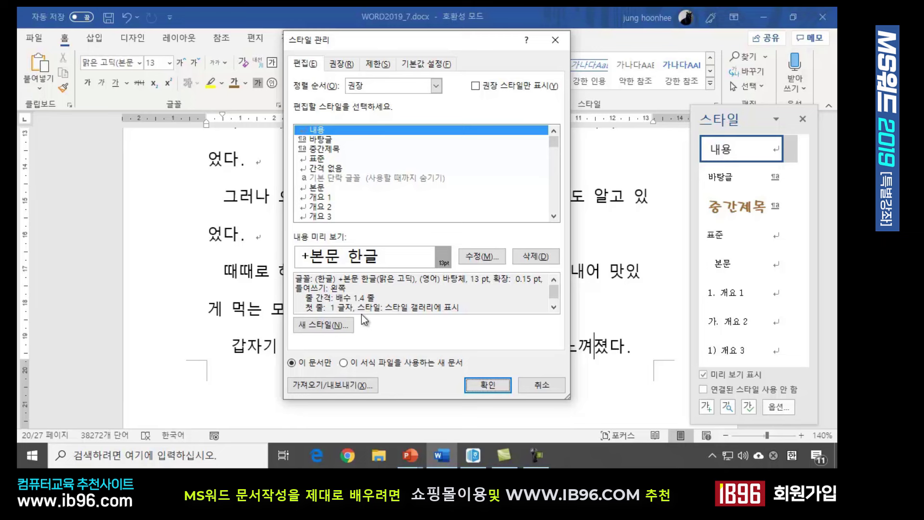
click(541, 260)
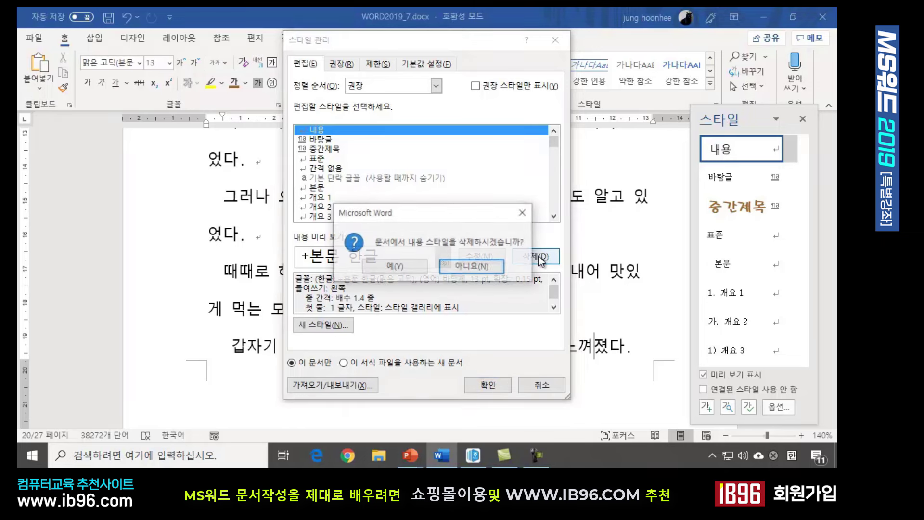
click(395, 267)
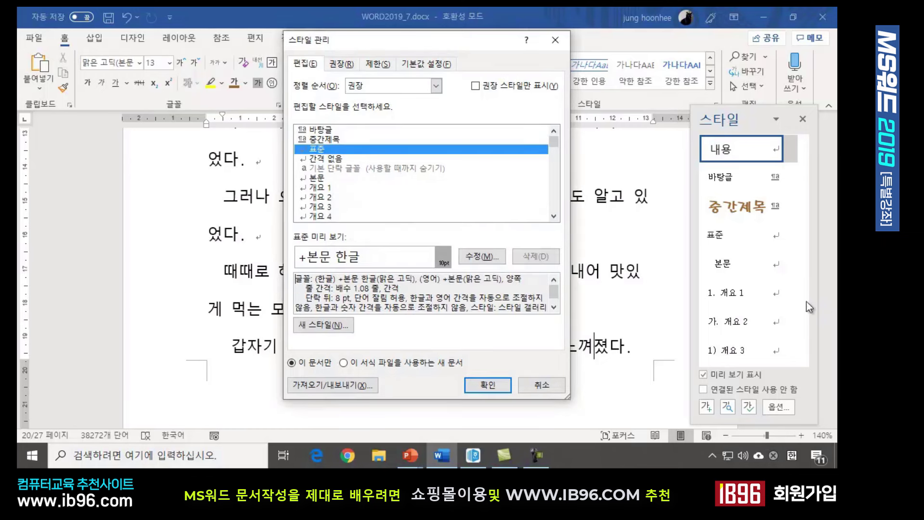
click(487, 385)
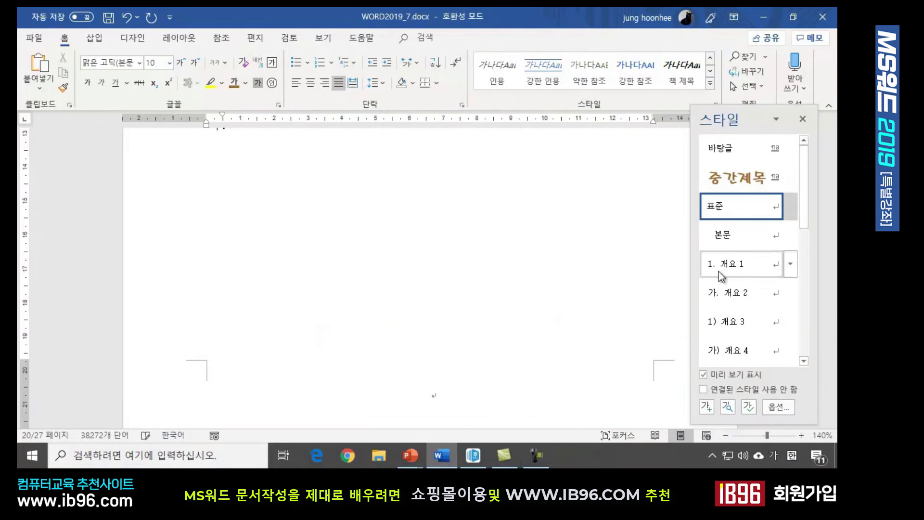
Step: Return to the document start and place the cursor in the 시카고에서 line to check its style
mouse_move(748, 210)
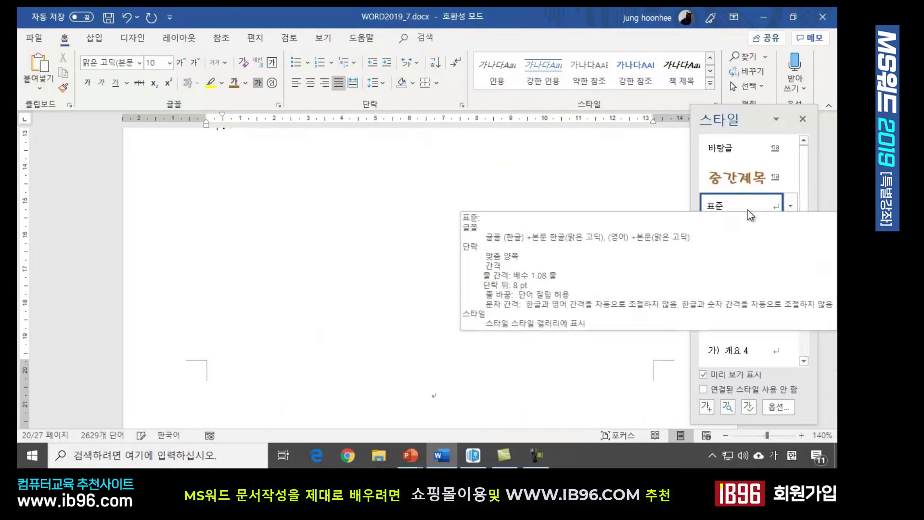
scroll(586, 310, up, 5)
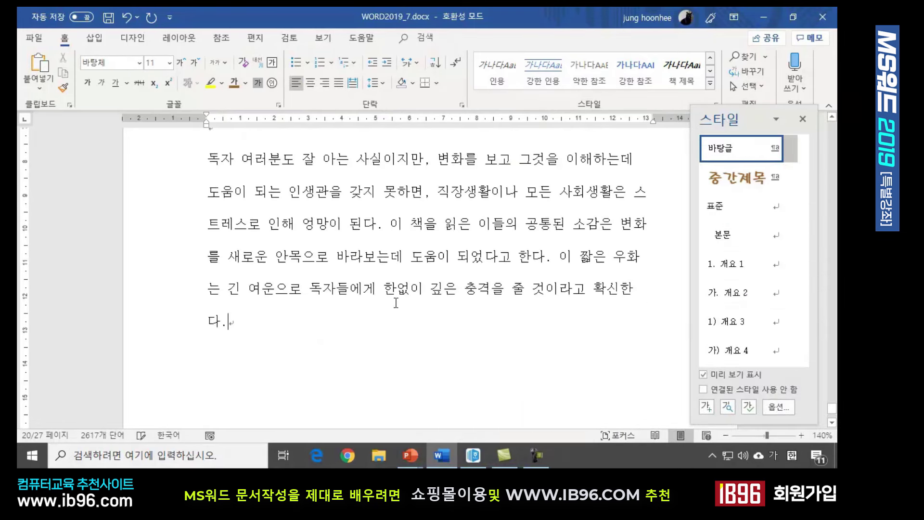
scroll(396, 302, up, 6)
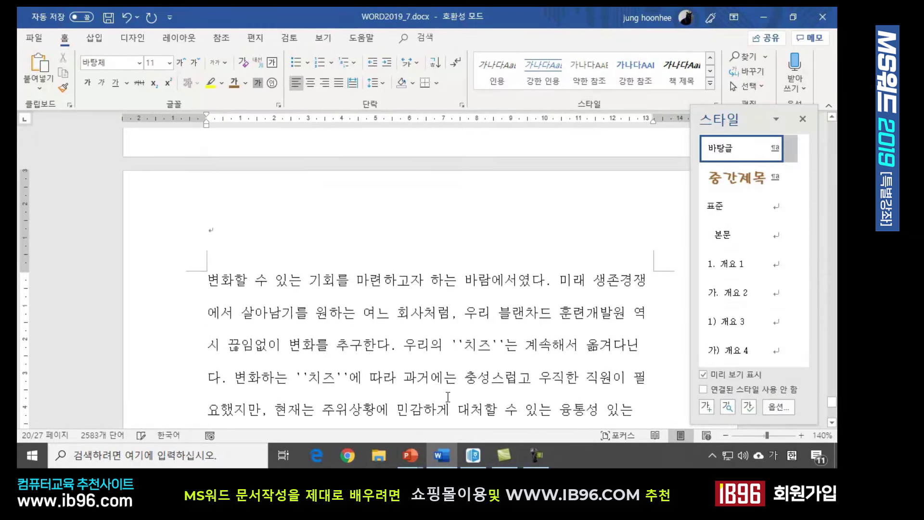
scroll(448, 396, up, 6)
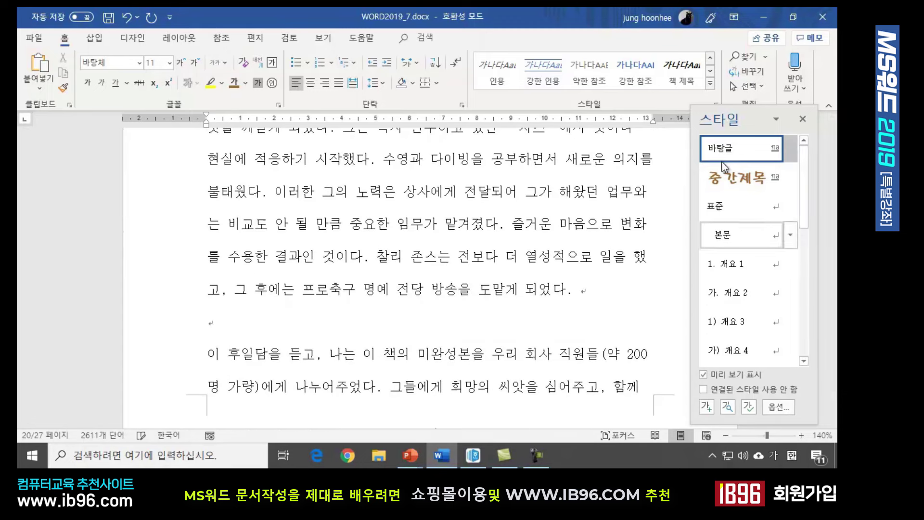
mouse_move(735, 157)
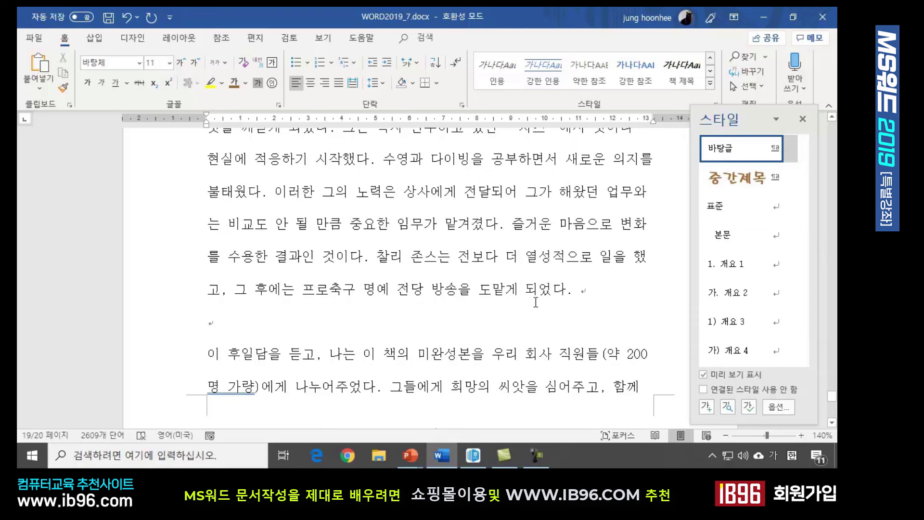
key(shift+F5)
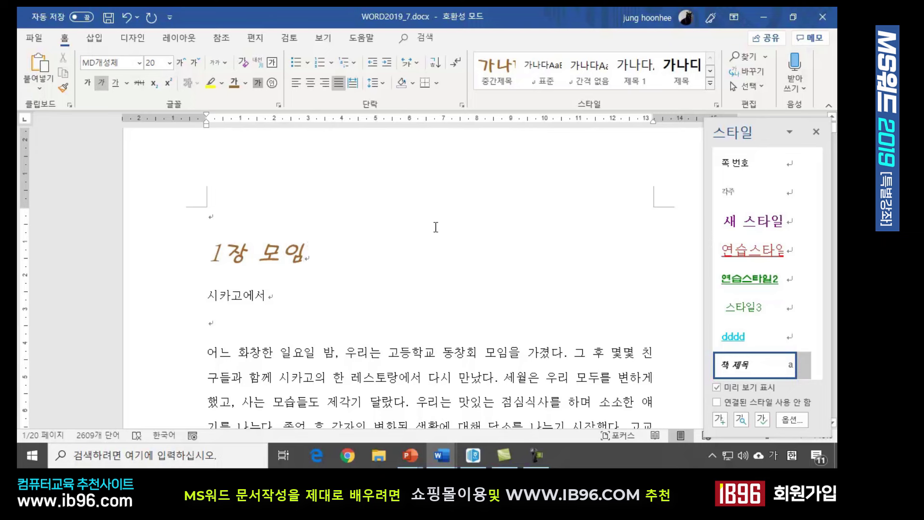
click(490, 302)
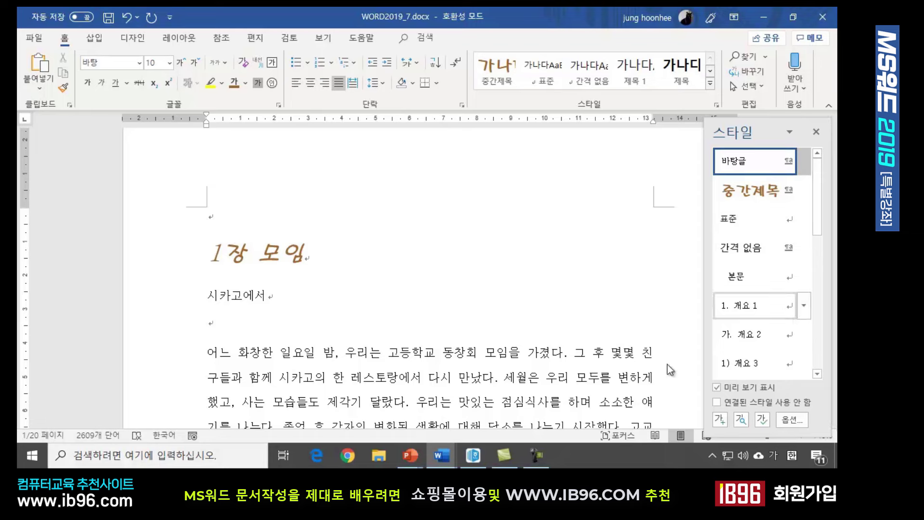
Step: Create a new blank document containing the lines 주요규칙, 소비자, 판매자 and 핵심거래
click(34, 38)
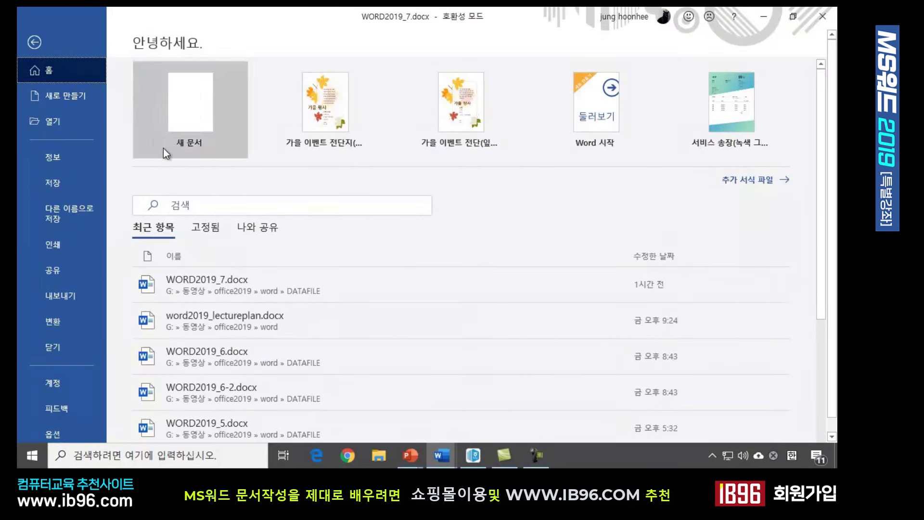
click(199, 121)
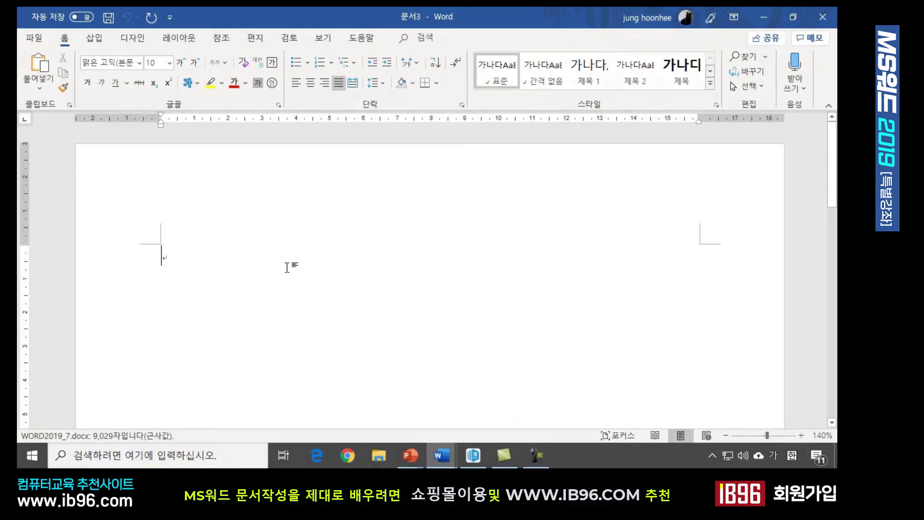
text(주요규칙)
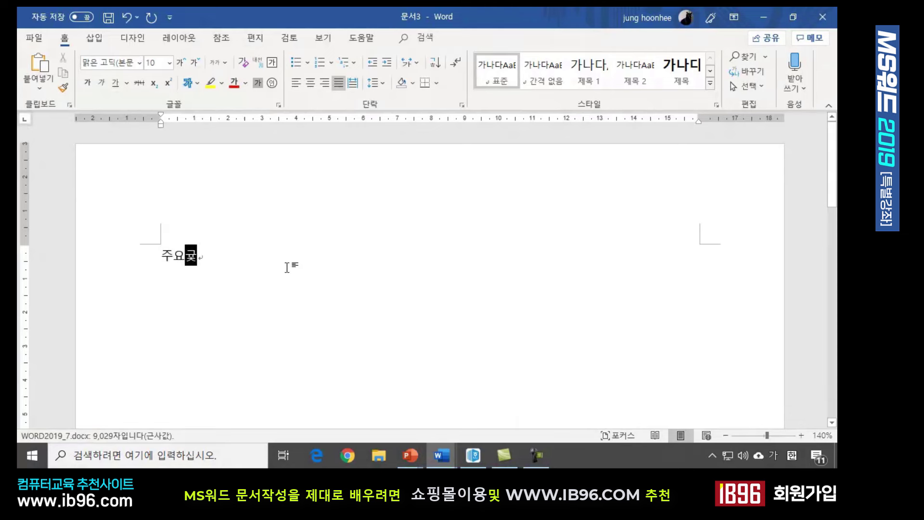
key(Return)
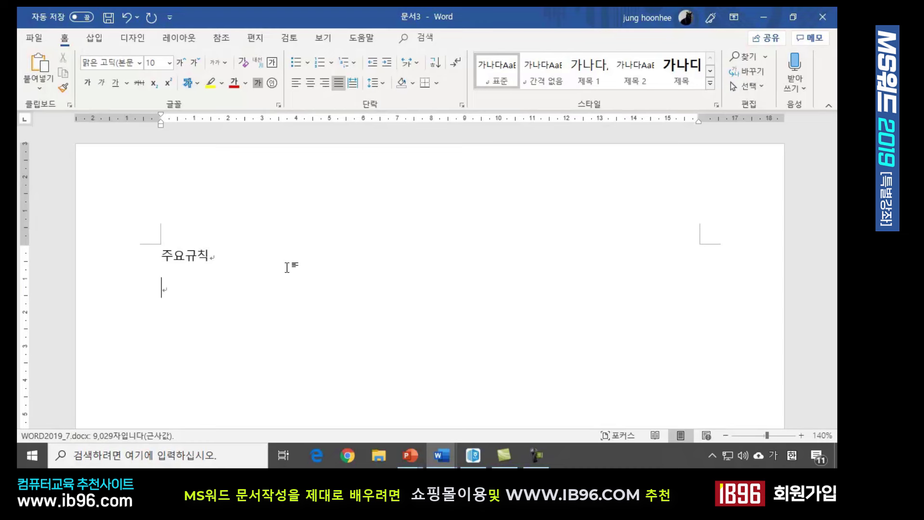
text(소비자)
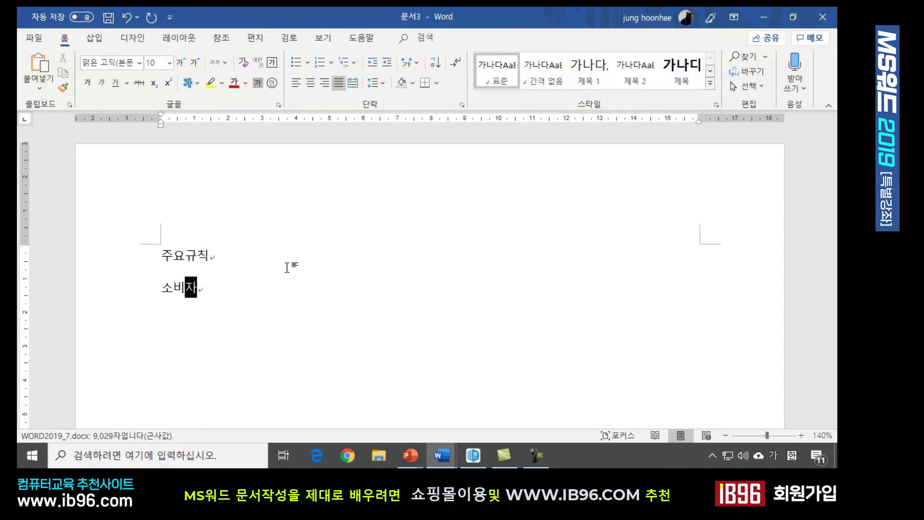
key(Return)
text(판매자)
key(Return)
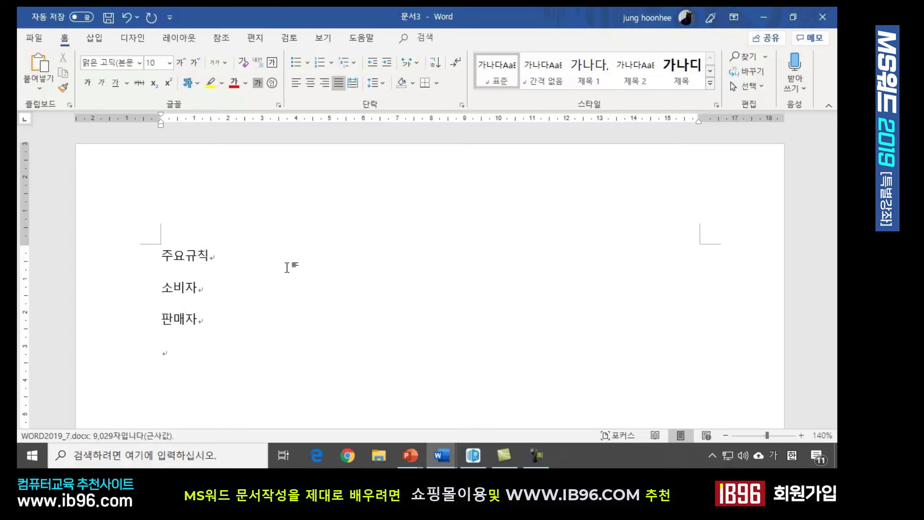
text(학)
text(심거래)
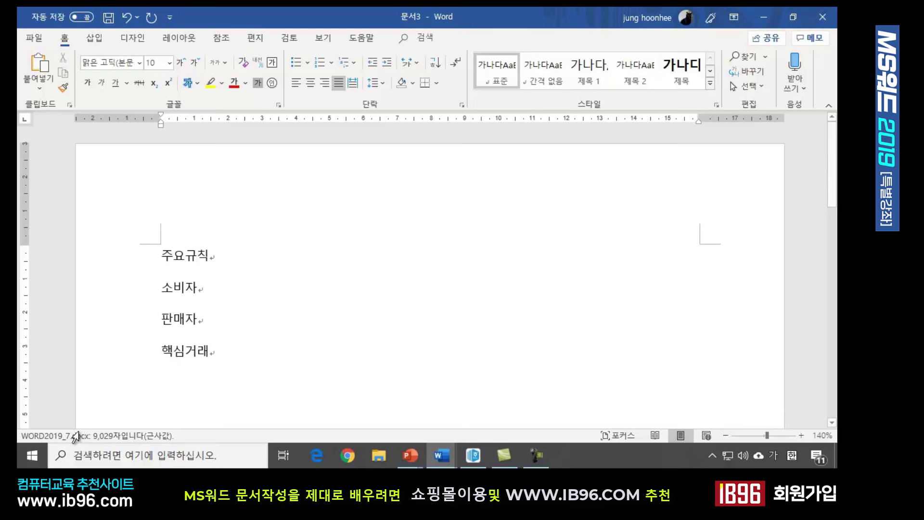
key(Up)
Step: Select the 소비자, 판매자 and 핵심거래 lines and start a new style named 번호작업
drag(162, 288, 242, 371)
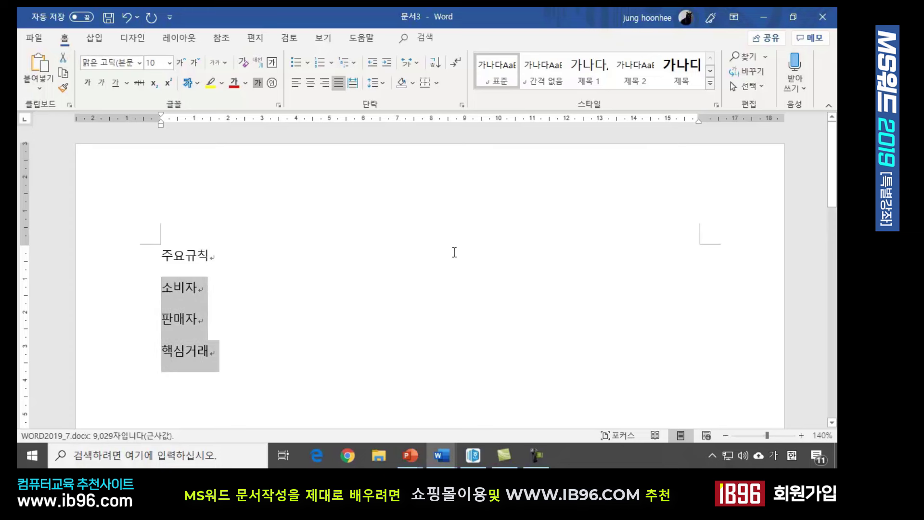
click(717, 104)
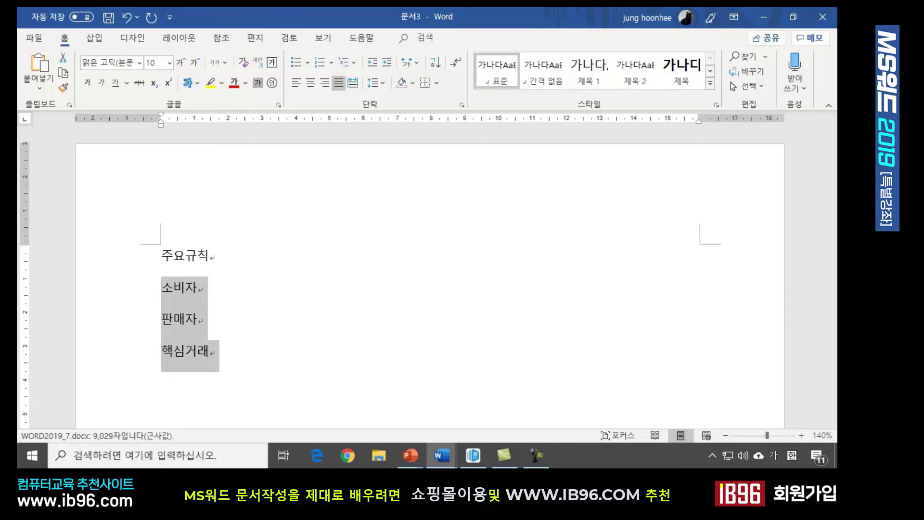
click(720, 419)
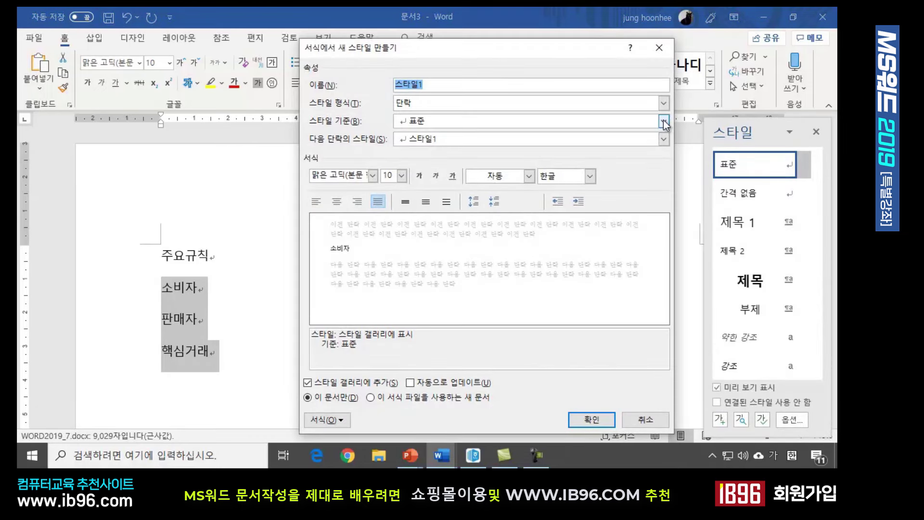
text(번호)
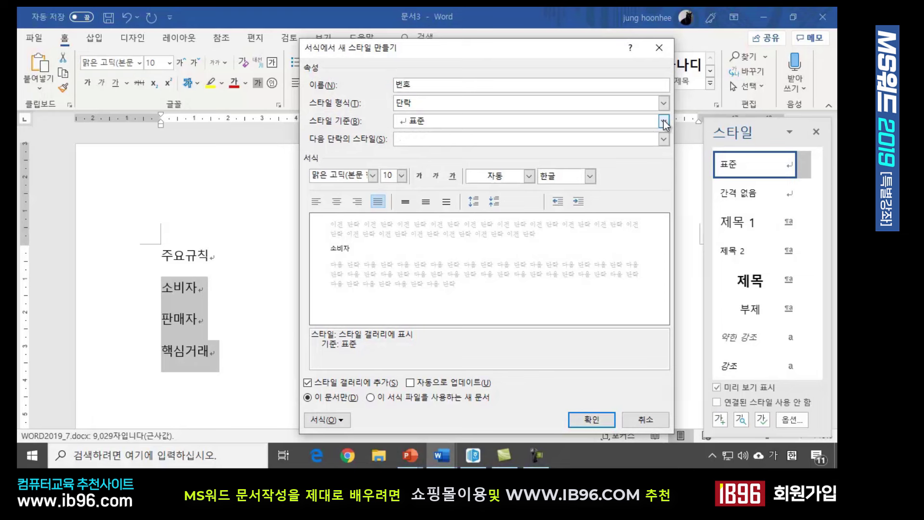
text(작ㅇ)
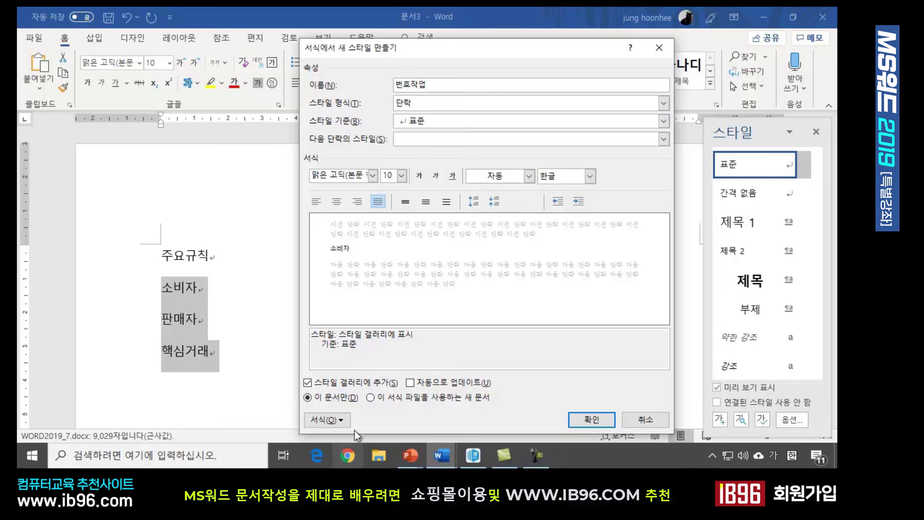
Step: Give the 번호작업 style 1. 2. 3. numbering and a 1.06 cm left indent
click(341, 420)
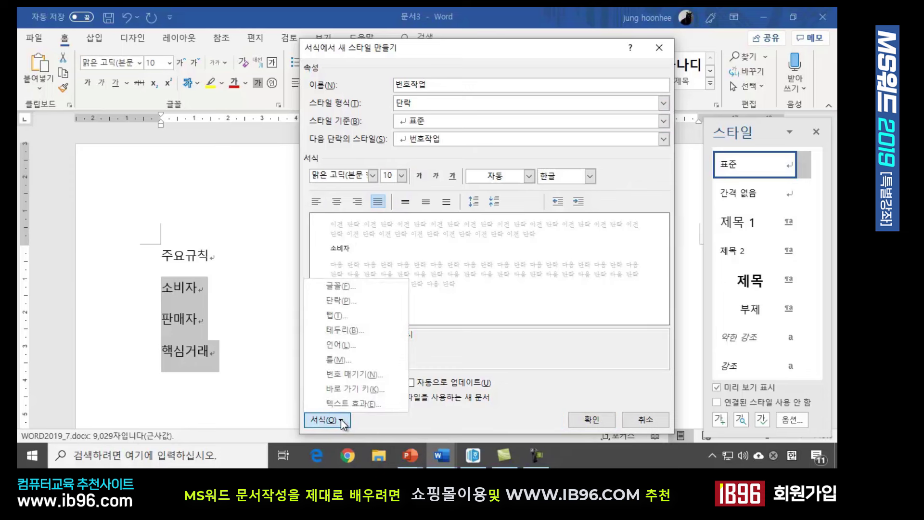
click(363, 376)
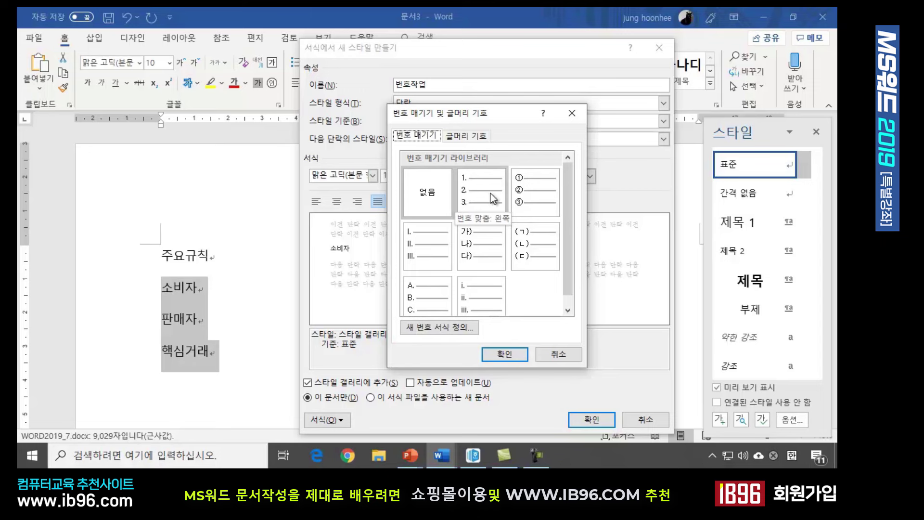
click(465, 194)
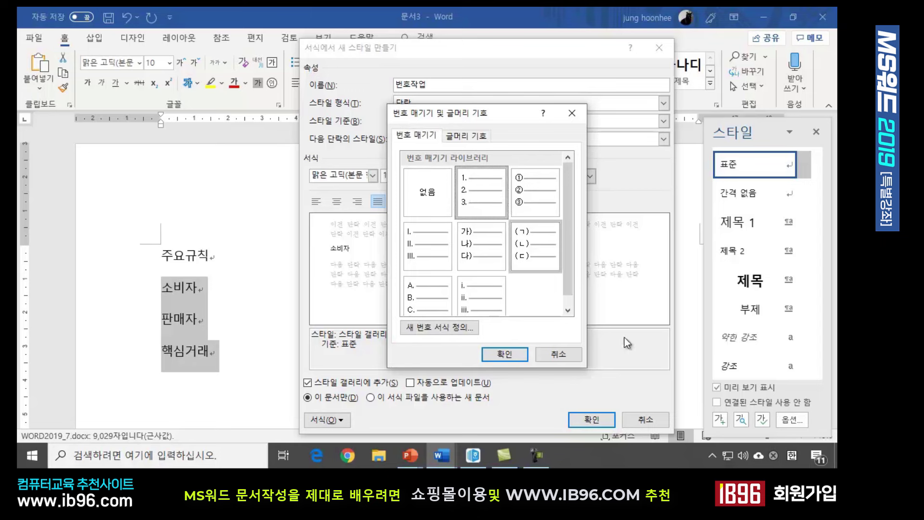
click(505, 355)
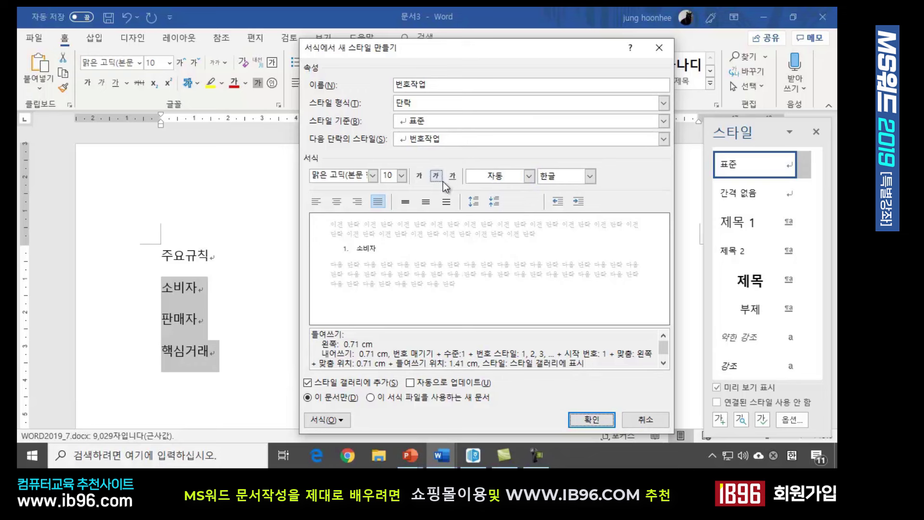
click(582, 203)
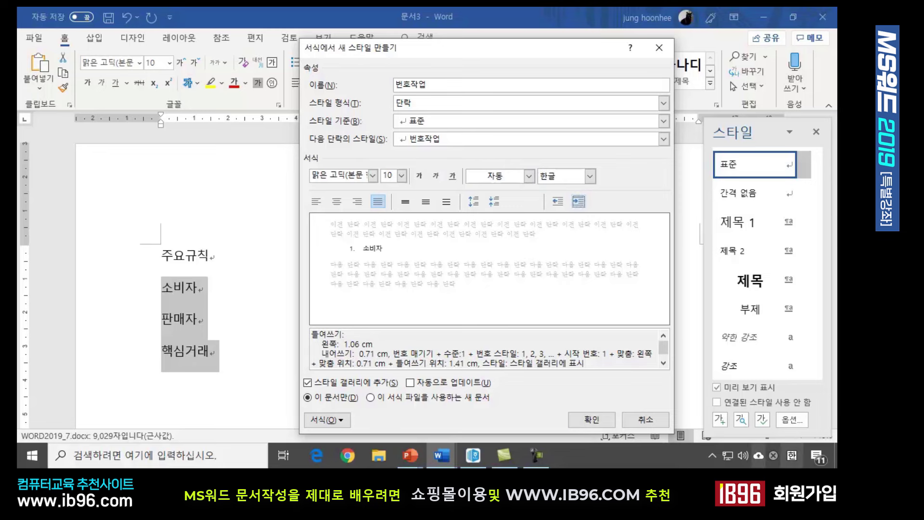
click(593, 420)
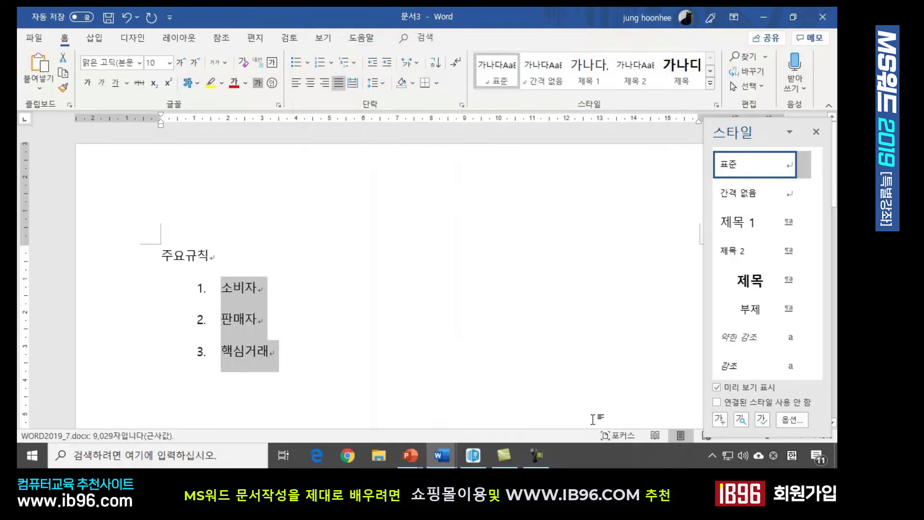
click(318, 366)
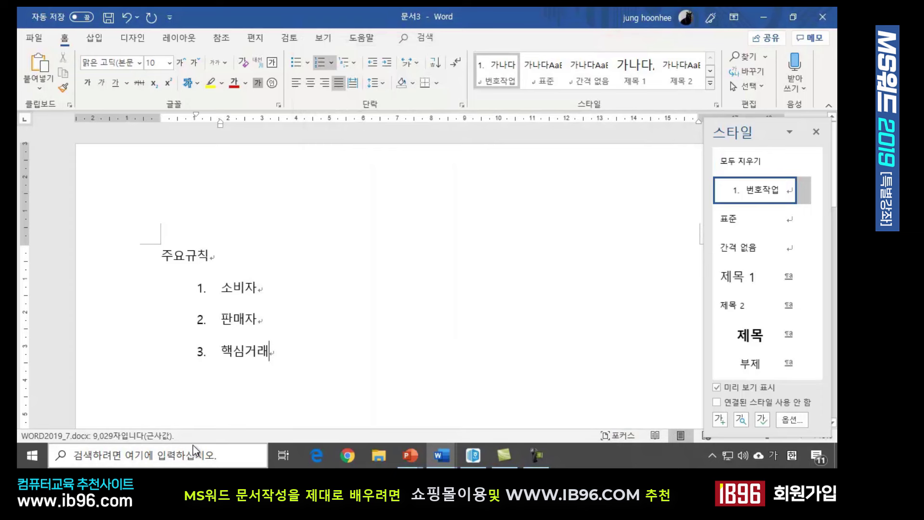
click(146, 382)
click(392, 357)
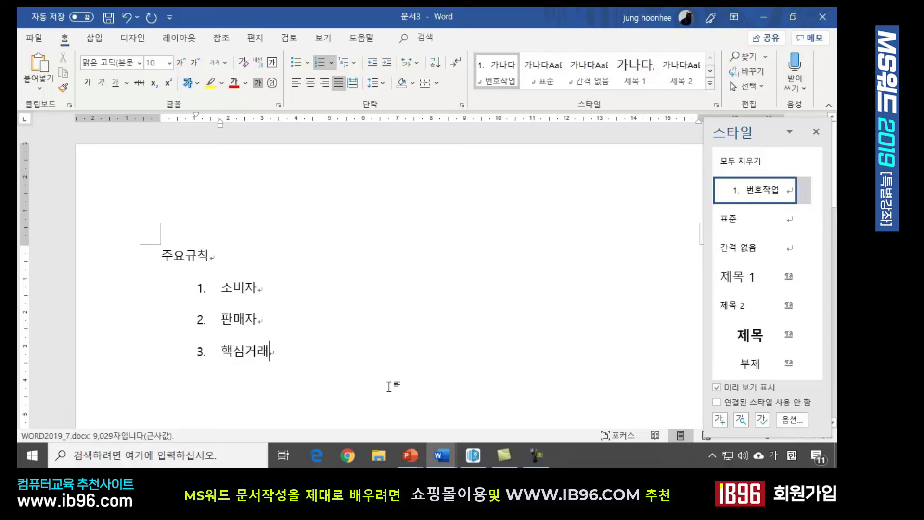
scroll(389, 383, down, 3)
scroll(375, 395, up, 2)
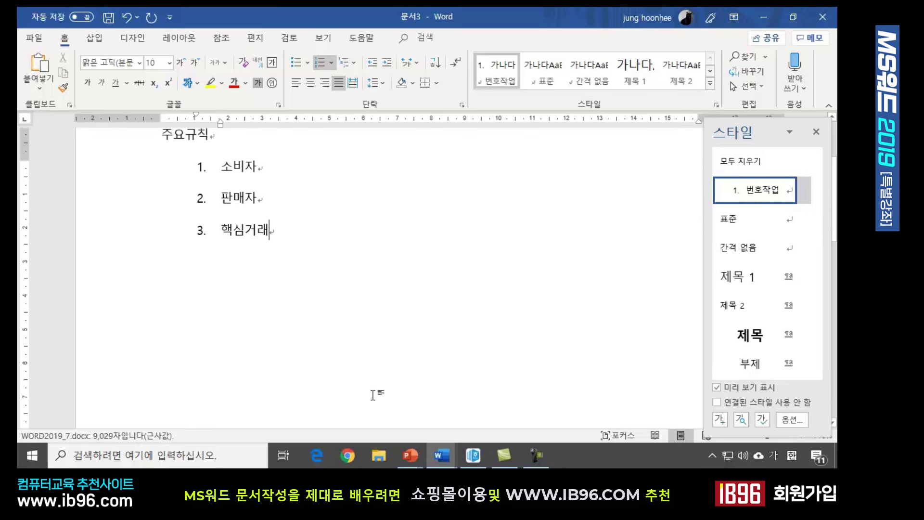
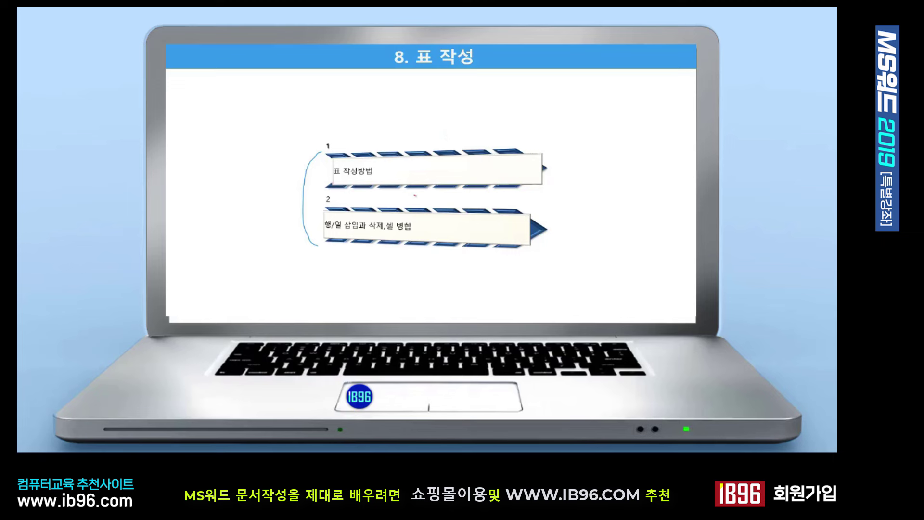
Step: Sketch a red # grid and loop on the outline slide, then advance to the 표 작성 slide
drag(212, 187, 280, 186)
drag(202, 214, 262, 215)
drag(229, 158, 221, 257)
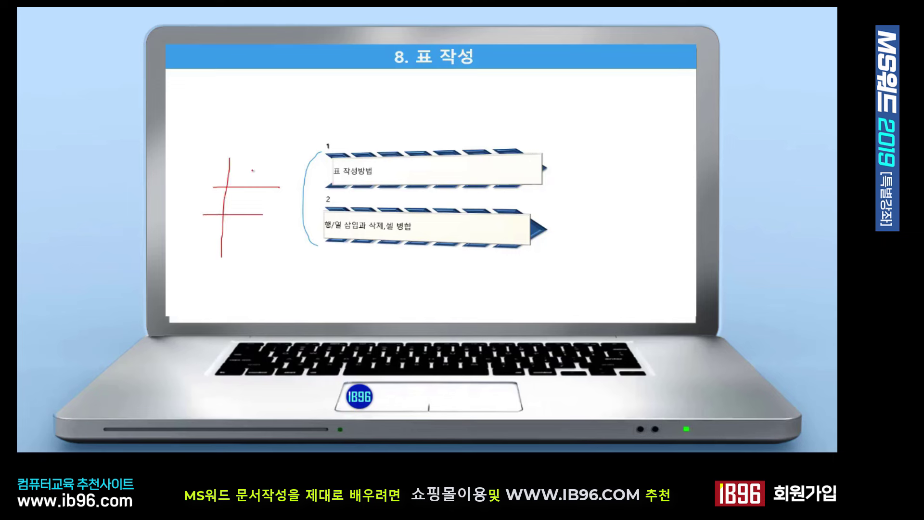
drag(255, 166, 253, 254)
mouse_move(228, 184)
mouse_down()
mouse_move(197, 181)
mouse_move(218, 183)
mouse_up()
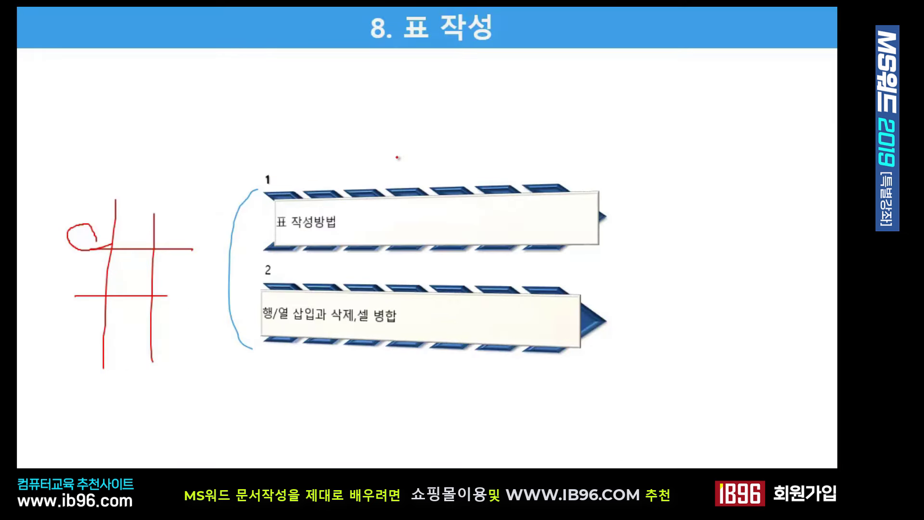
key(Right)
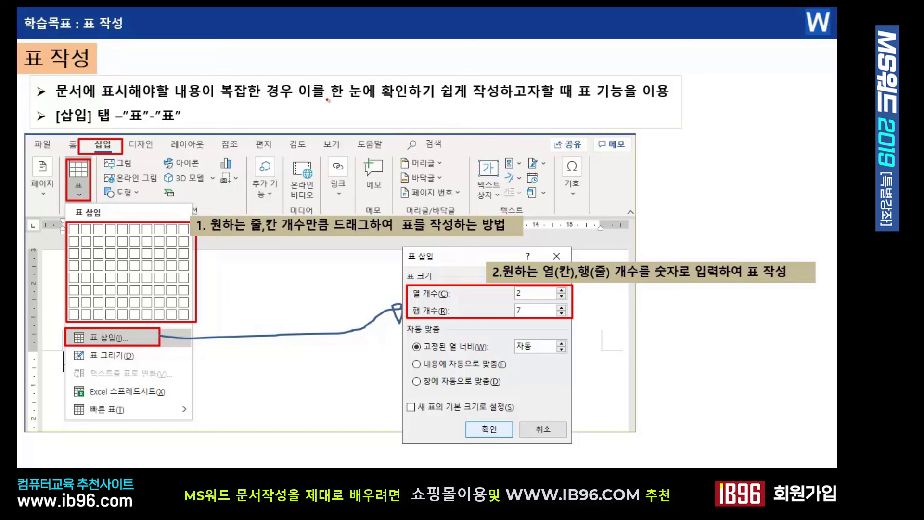
Step: Underline 한 눈에 확인하기 and mark 삽입, 표, the table menu, grid row and column count in red
drag(329, 101, 455, 108)
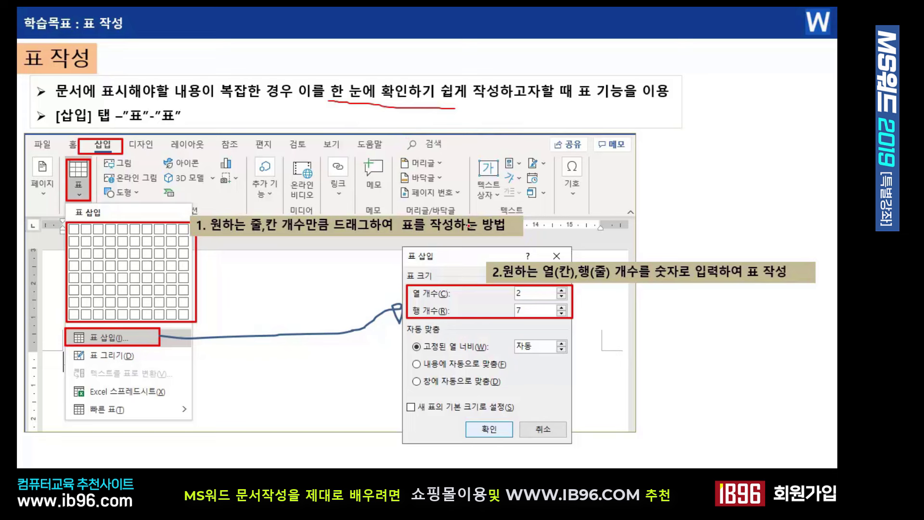
mouse_move(107, 148)
mouse_down()
mouse_move(126, 146)
mouse_move(91, 152)
mouse_move(116, 152)
mouse_up()
drag(55, 211, 72, 212)
mouse_move(92, 181)
mouse_down()
mouse_move(80, 193)
mouse_move(69, 172)
mouse_move(95, 189)
mouse_up()
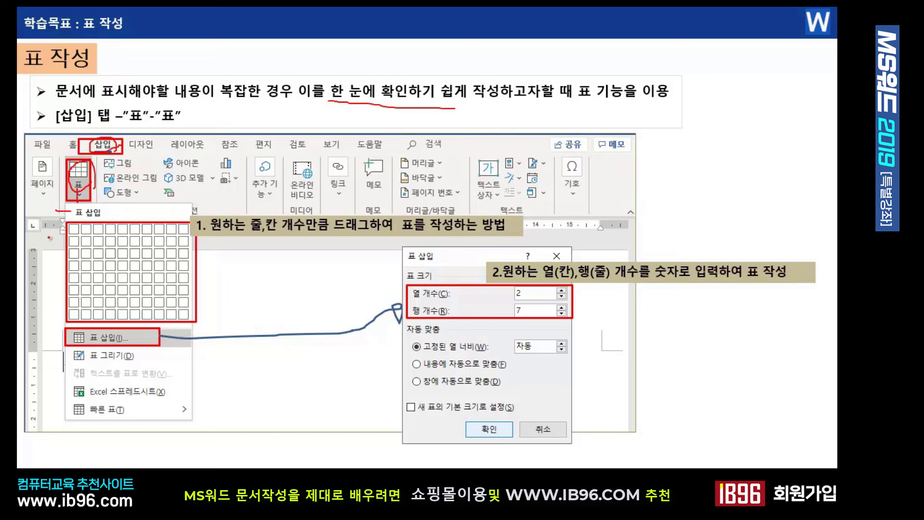
mouse_move(62, 221)
mouse_down()
mouse_move(38, 311)
mouse_move(75, 401)
mouse_up()
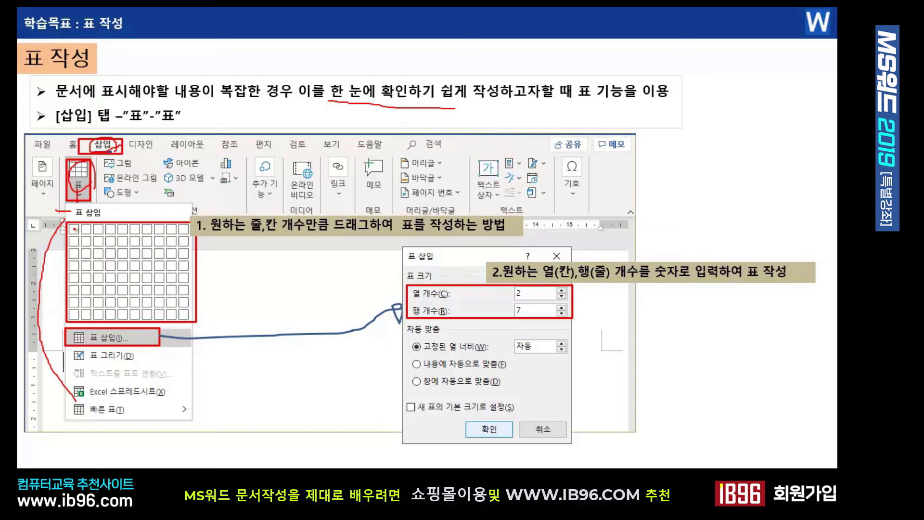
drag(72, 228, 108, 228)
mouse_move(415, 294)
mouse_down()
mouse_move(410, 301)
mouse_move(418, 289)
mouse_up()
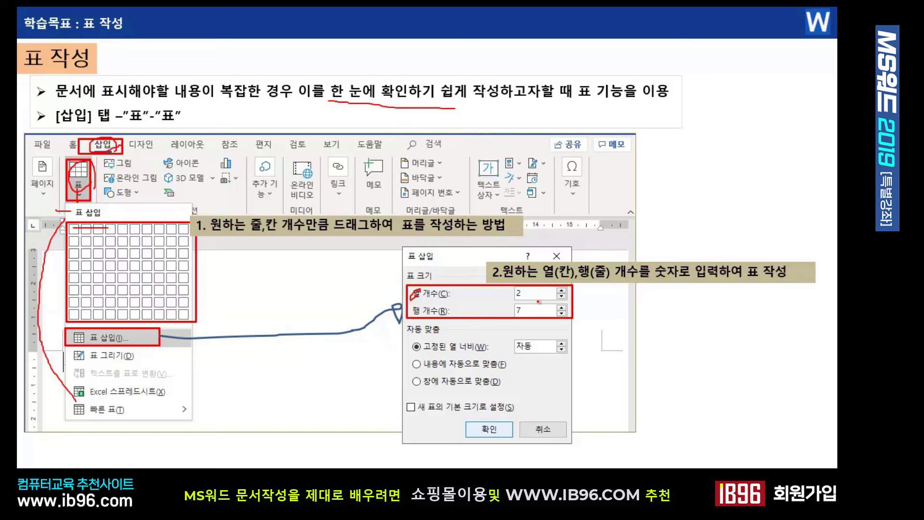
Step: Circle the 2 and 7 values, tick 확인, and underline 빠른 표 and Excel 스프레드시트 in red
mouse_move(536, 302)
mouse_down()
mouse_move(514, 292)
mouse_move(522, 309)
mouse_move(511, 315)
mouse_move(532, 308)
mouse_up()
mouse_move(500, 424)
mouse_down()
mouse_move(506, 430)
mouse_move(518, 420)
mouse_up()
drag(82, 413, 179, 413)
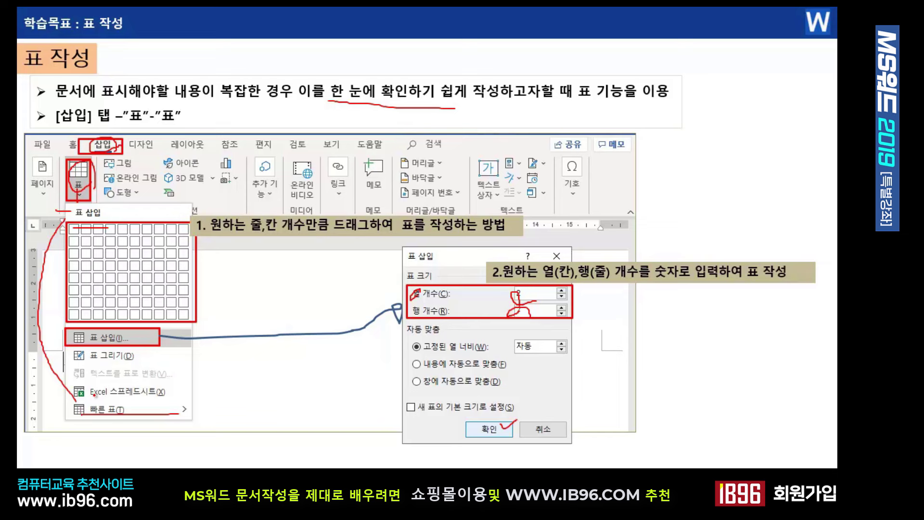
drag(95, 396, 166, 396)
drag(157, 391, 188, 383)
Step: Show the Windows taskbar from the slideshow's Screen menu
right_click(282, 278)
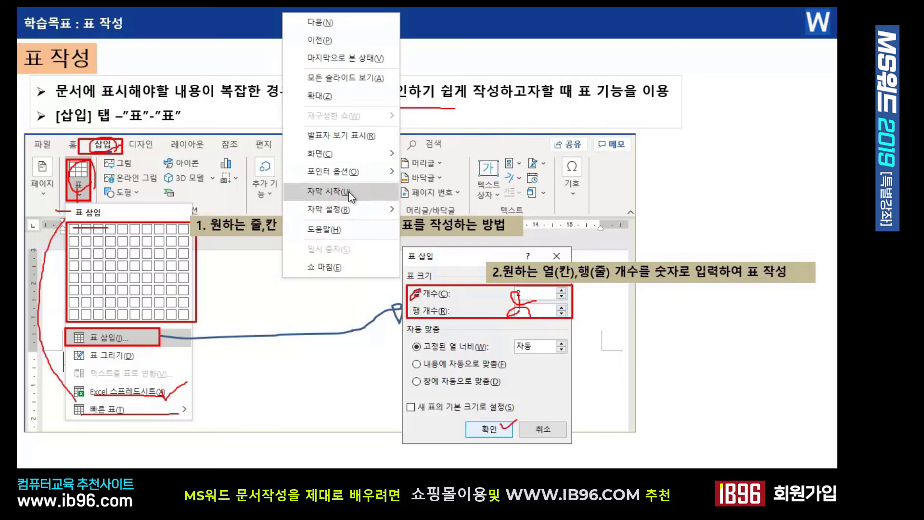
mouse_move(343, 154)
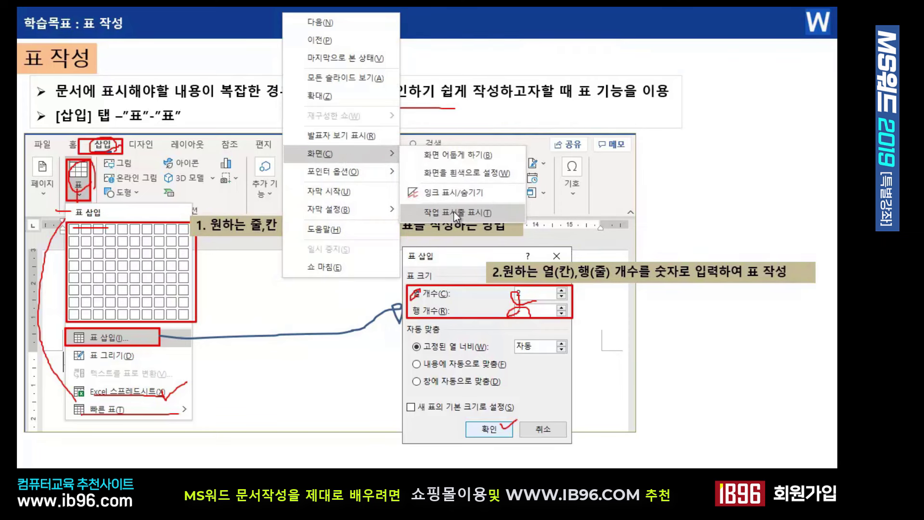
click(454, 212)
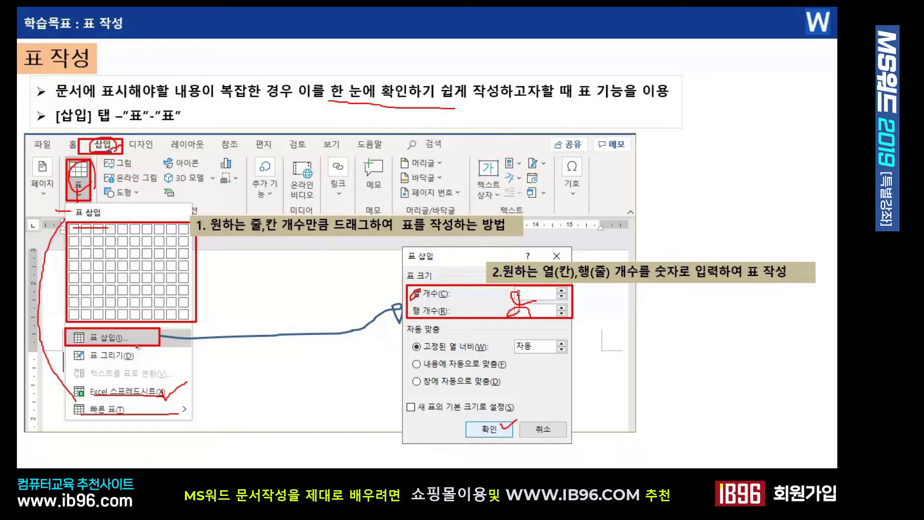
Step: Tick 표 삽입, advance to the HOW TO slide, and show the taskbar again
mouse_move(115, 330)
mouse_down()
mouse_move(129, 338)
mouse_move(145, 325)
mouse_up()
key(Right)
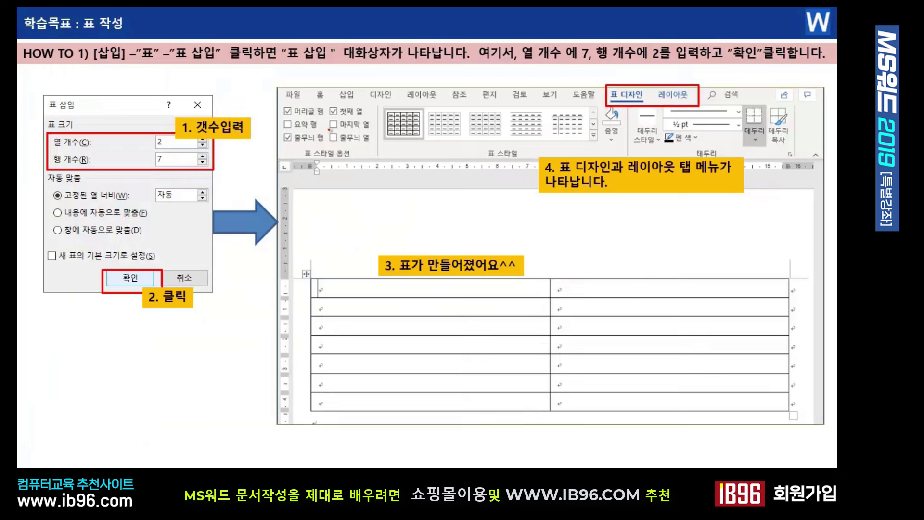
right_click(358, 183)
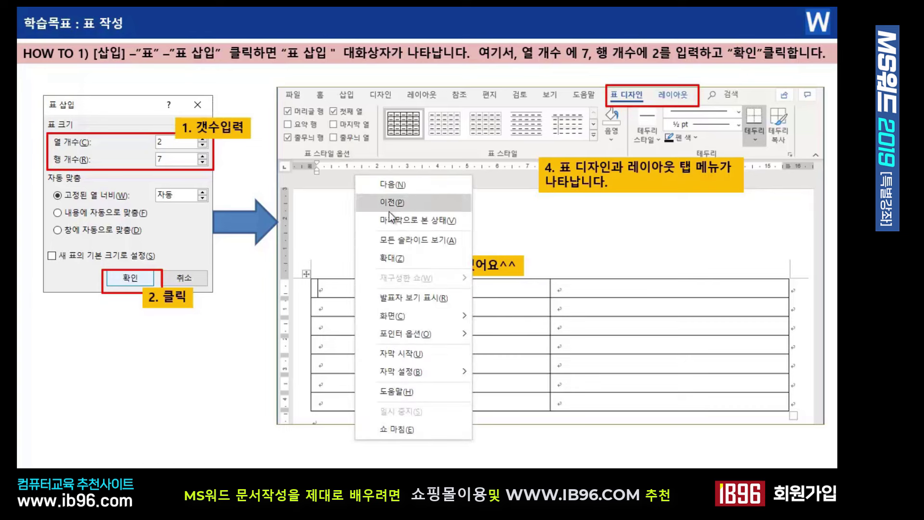
mouse_move(396, 313)
click(538, 376)
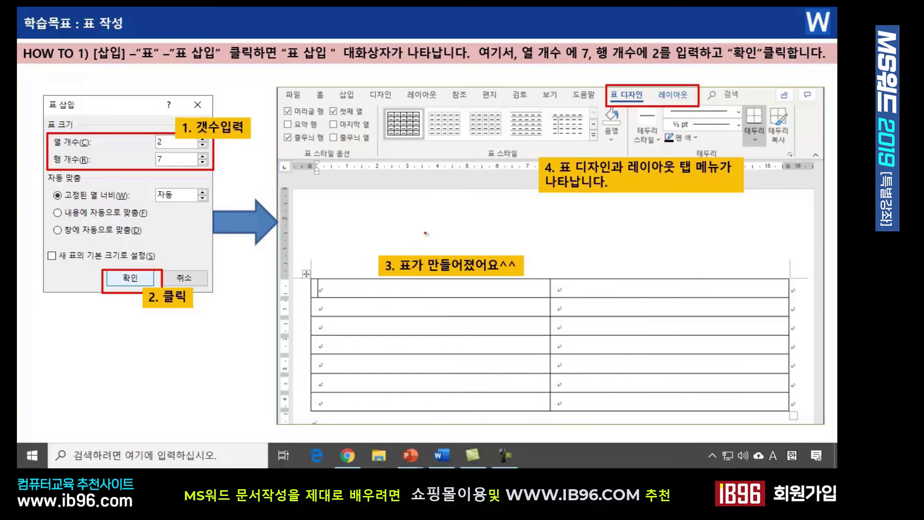
Step: Maximize the blank Word document and insert a 4-column, 5-row table from the Table grid
click(441, 457)
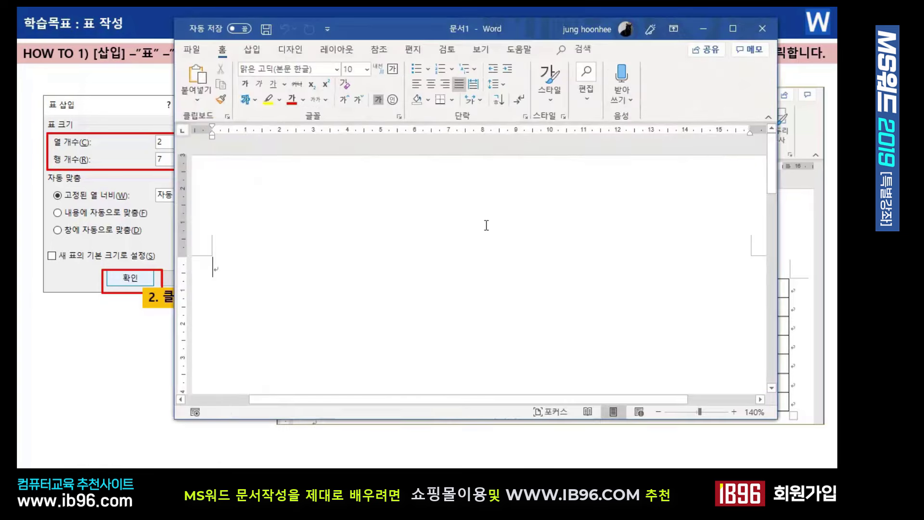
click(734, 30)
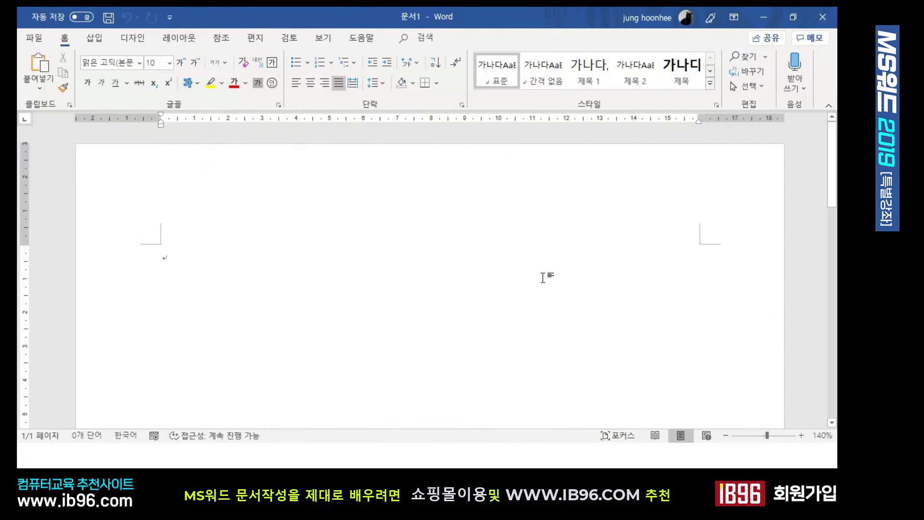
click(96, 41)
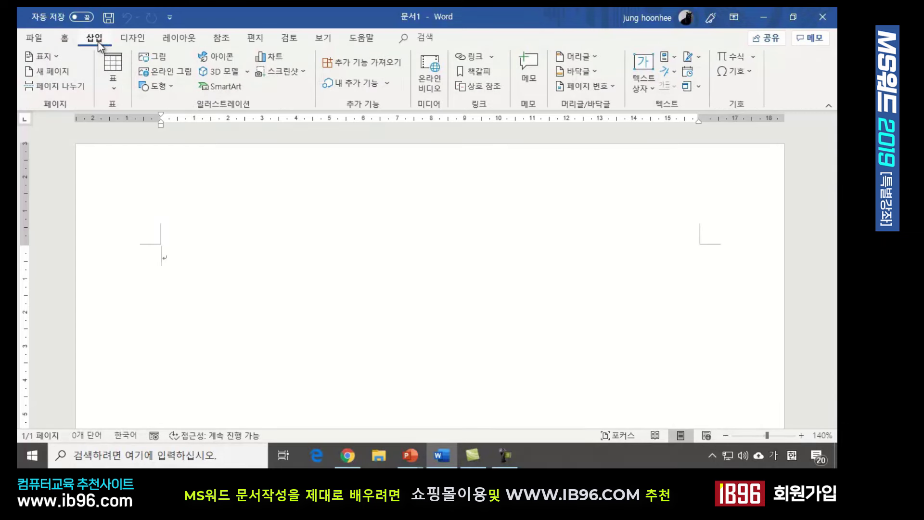
click(114, 86)
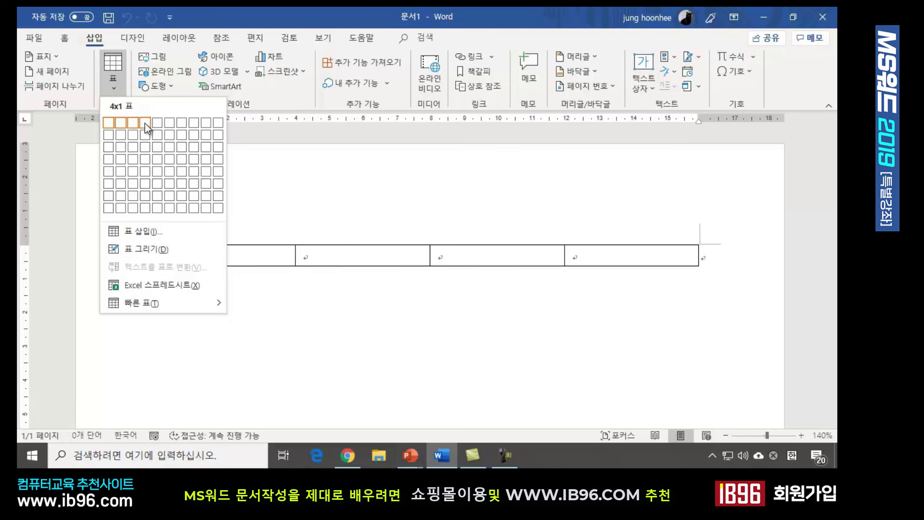
click(145, 171)
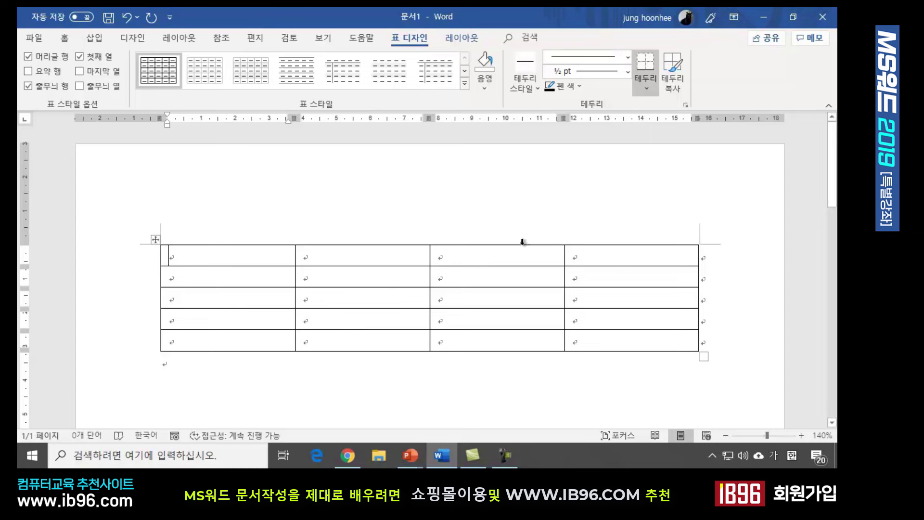
Step: Add a blank line below the first table and insert a 3-column, 5-row table via Insert Table
click(186, 368)
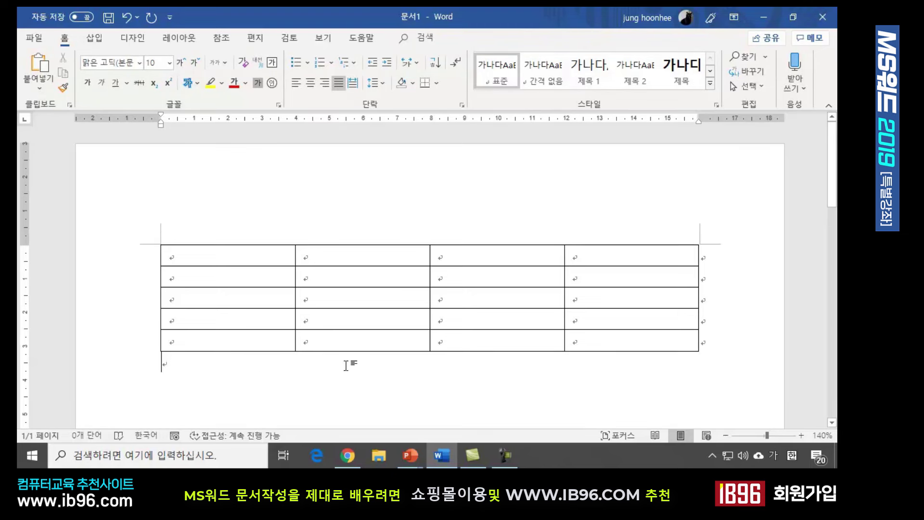
key(Return)
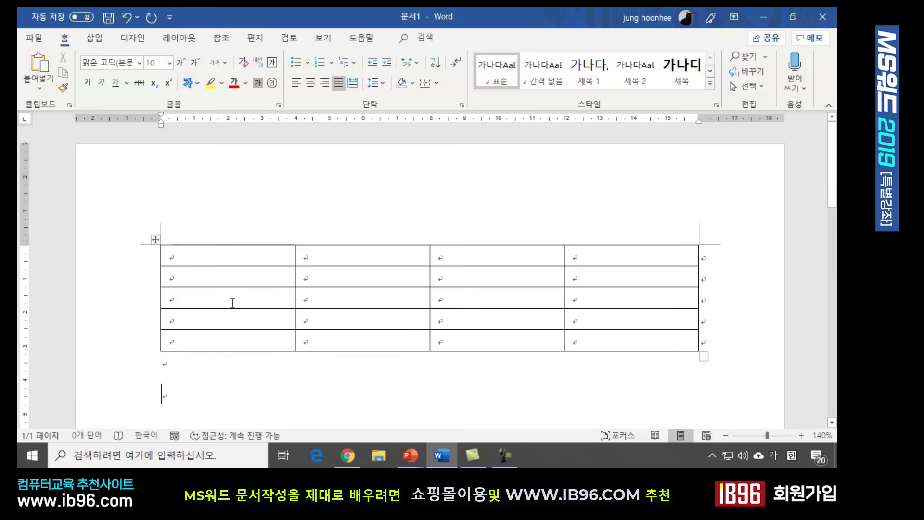
click(95, 39)
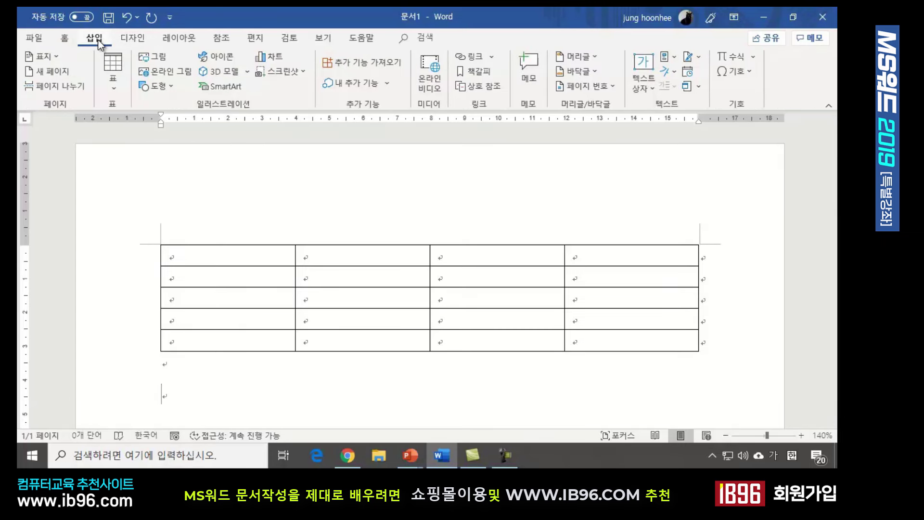
click(112, 88)
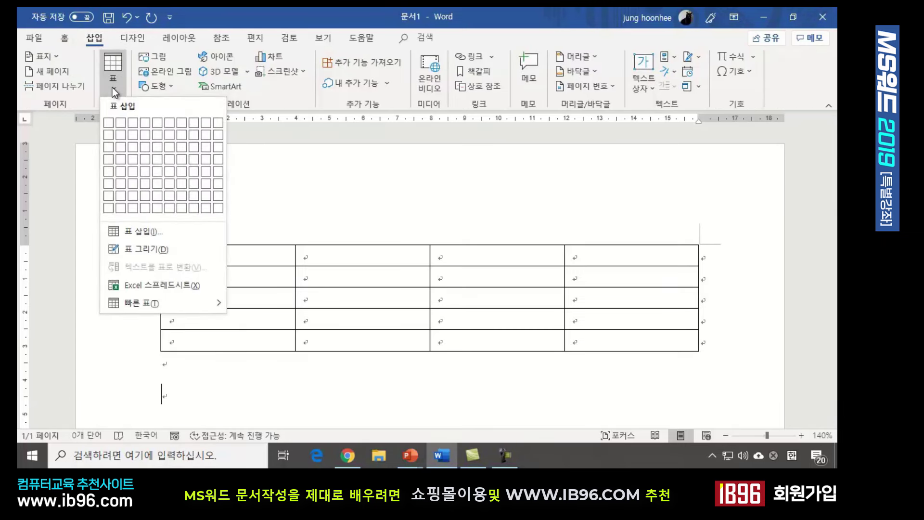
click(128, 231)
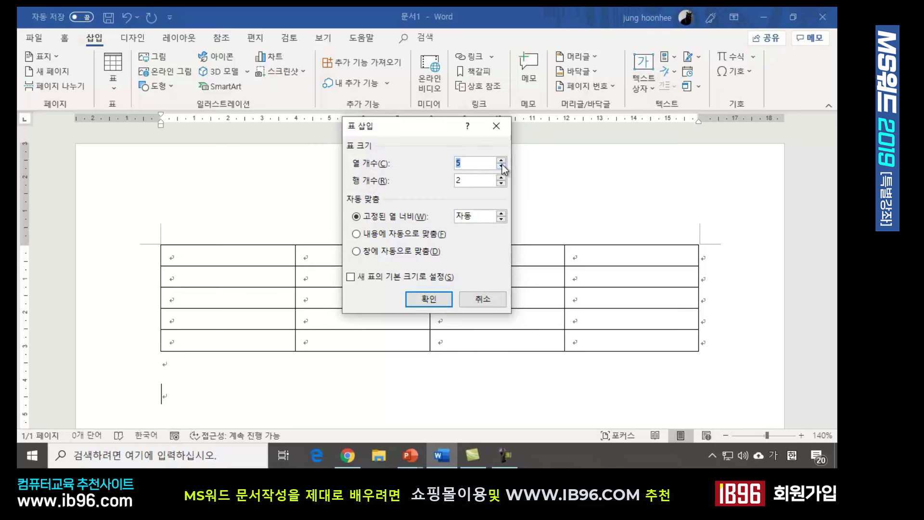
text(3)
click(465, 181)
key(BackSpace)
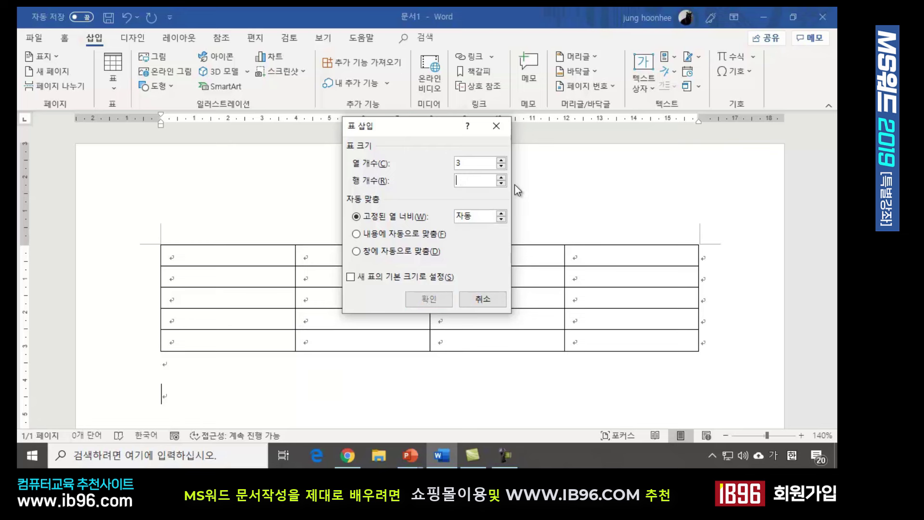
text(5)
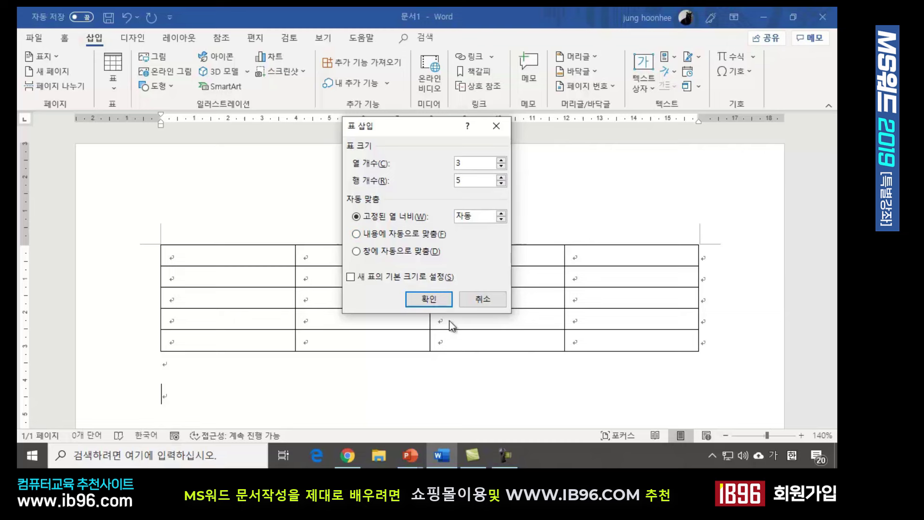
click(430, 300)
scroll(419, 315, down, 3)
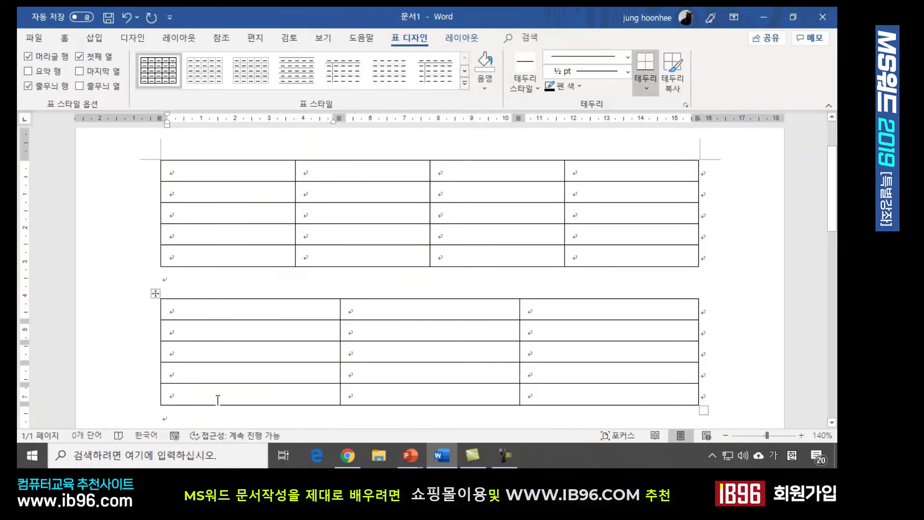
Step: Add a blank line under the second table and insert the 달력 2 quick table
click(166, 416)
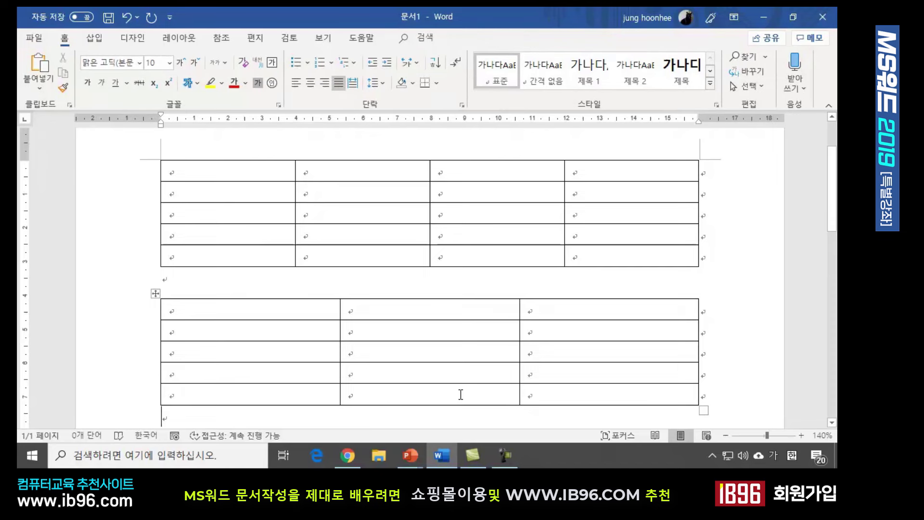
key(Return)
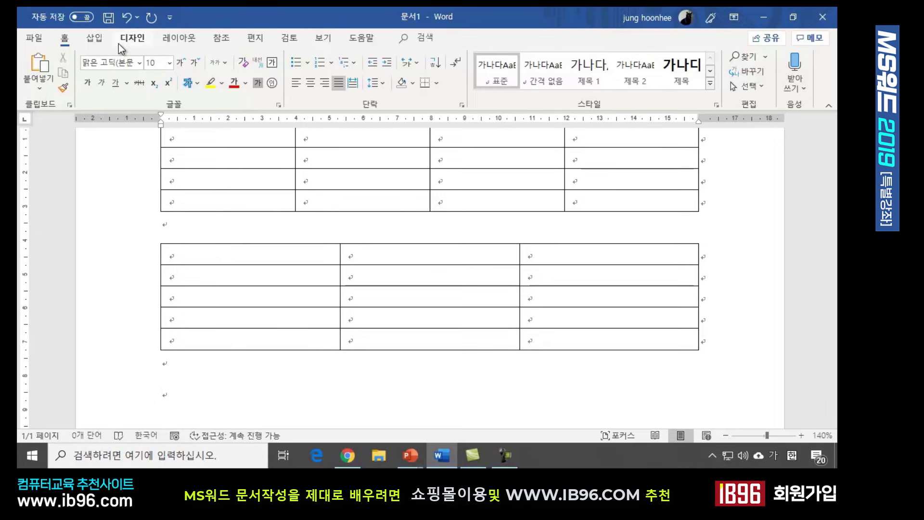
click(93, 41)
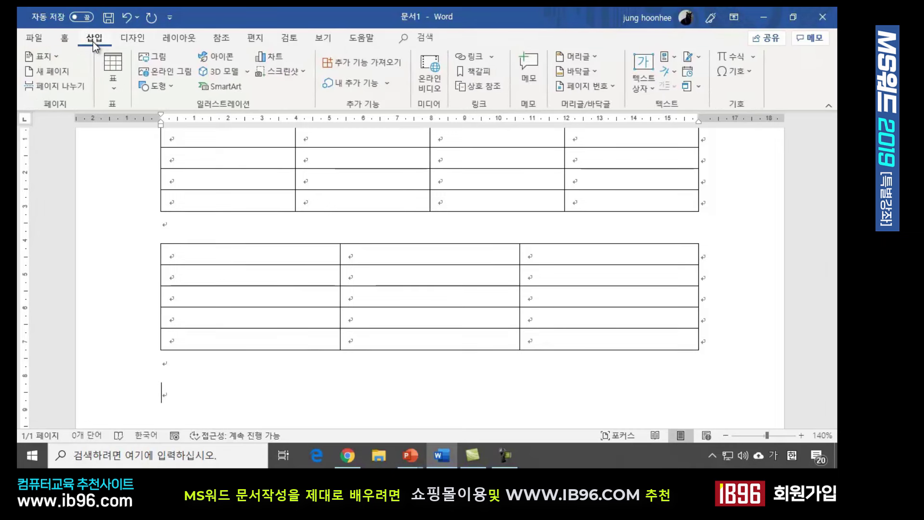
click(111, 89)
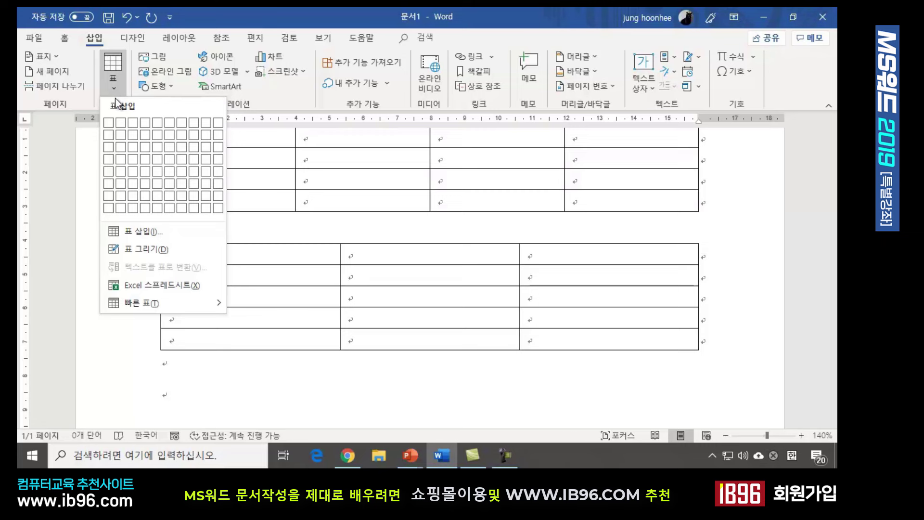
click(144, 301)
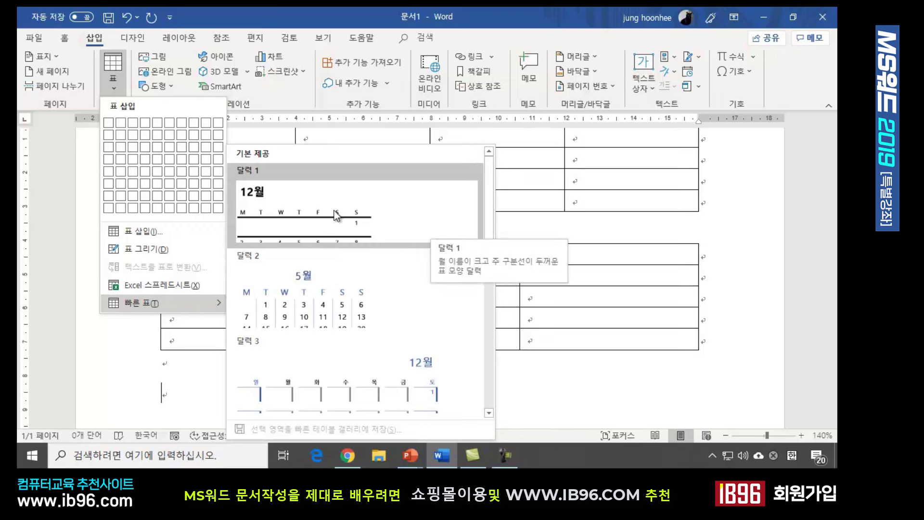
scroll(361, 343, down, 6)
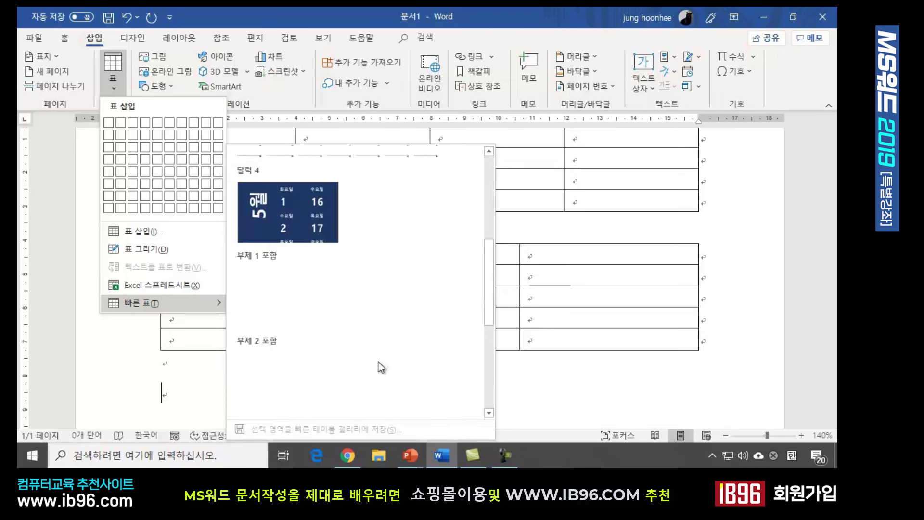
scroll(360, 340, up, 6)
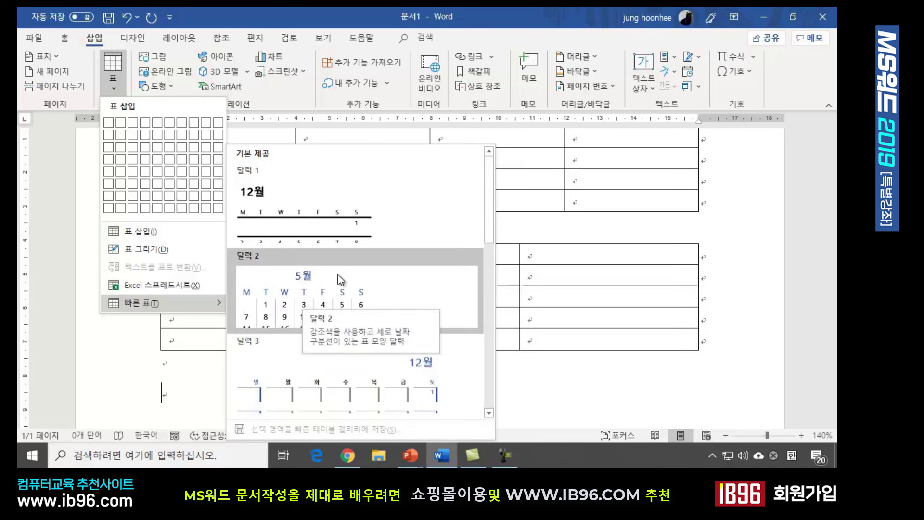
click(326, 303)
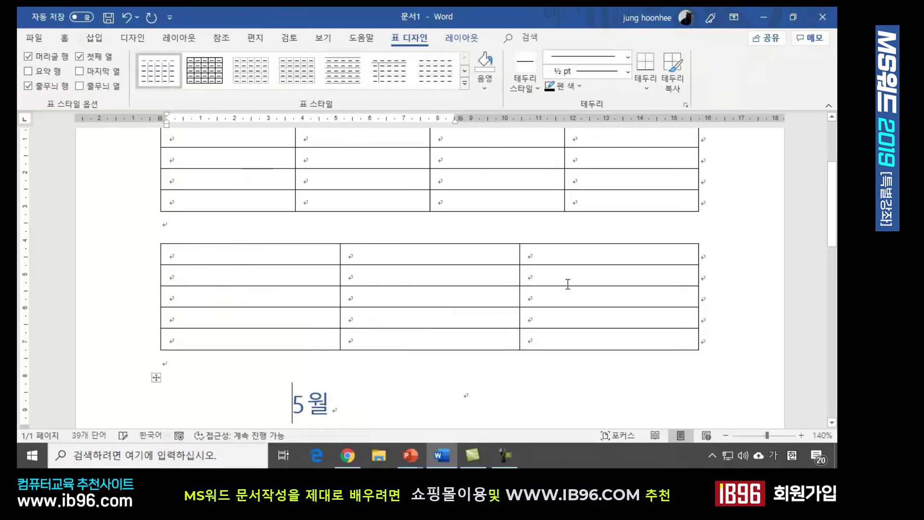
Step: Change the calendar's month heading from 5월 to 11월
scroll(431, 312, down, 1)
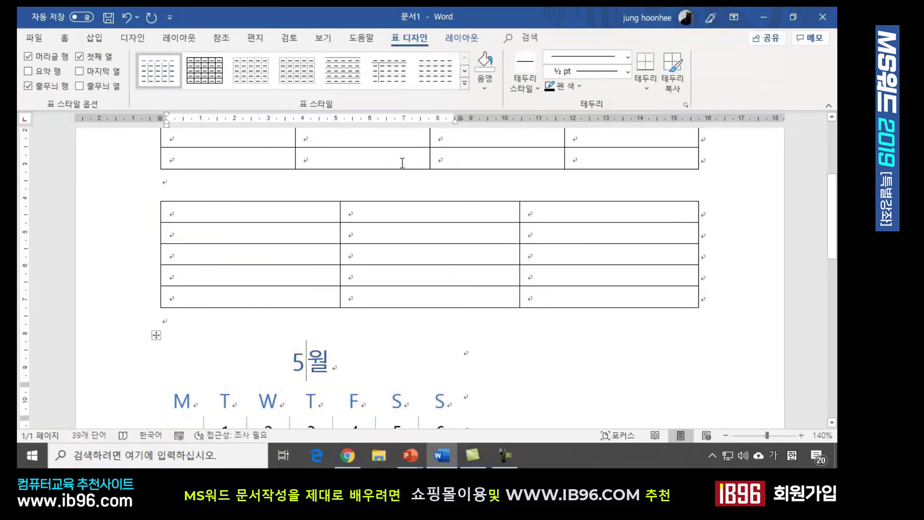
key(BackSpace)
text(11)
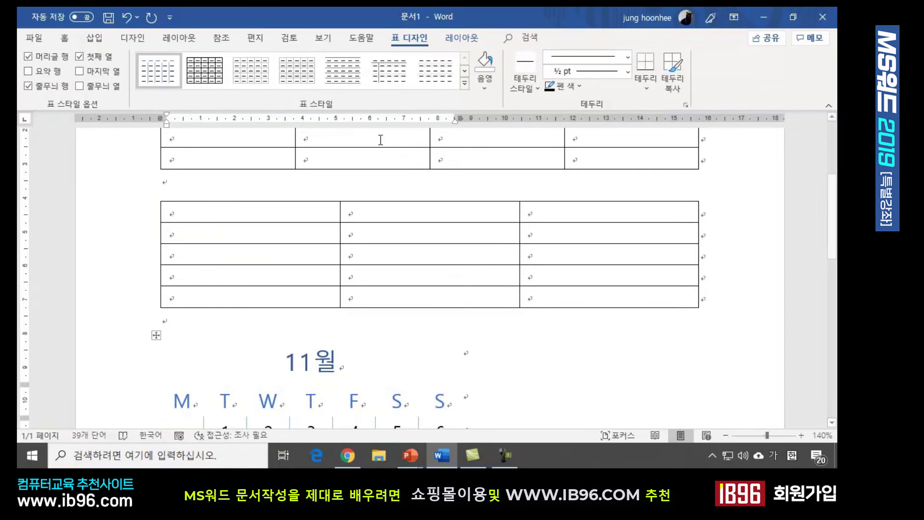
scroll(278, 280, down, 3)
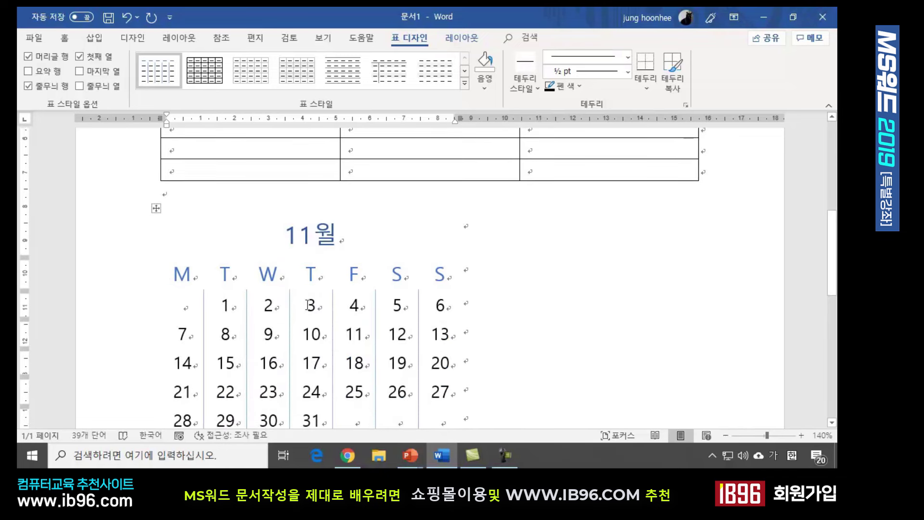
Step: Select the calendar's date cells 1 through 4
click(230, 305)
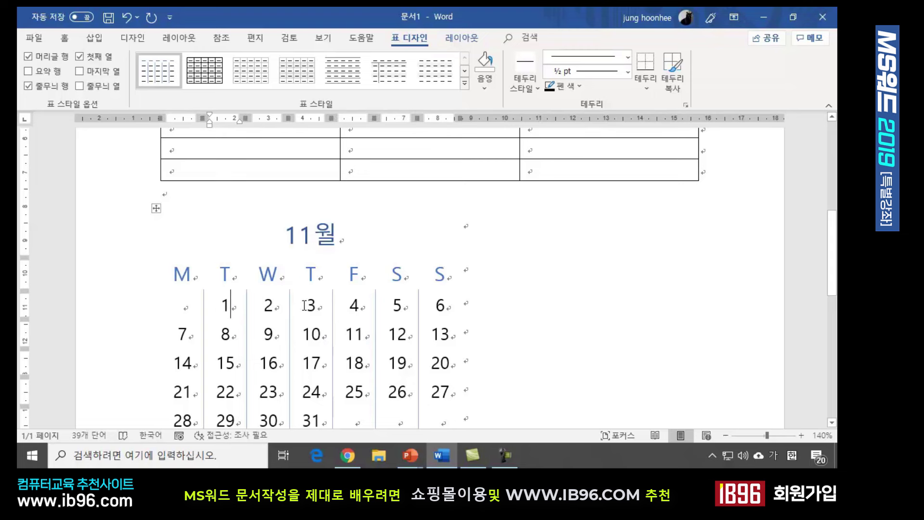
mouse_move(223, 305)
mouse_down()
mouse_move(409, 308)
mouse_move(441, 363)
mouse_move(440, 392)
mouse_up()
click(307, 382)
Step: Clear every date number from the calendar body, then select the weekday header row
drag(181, 303, 439, 418)
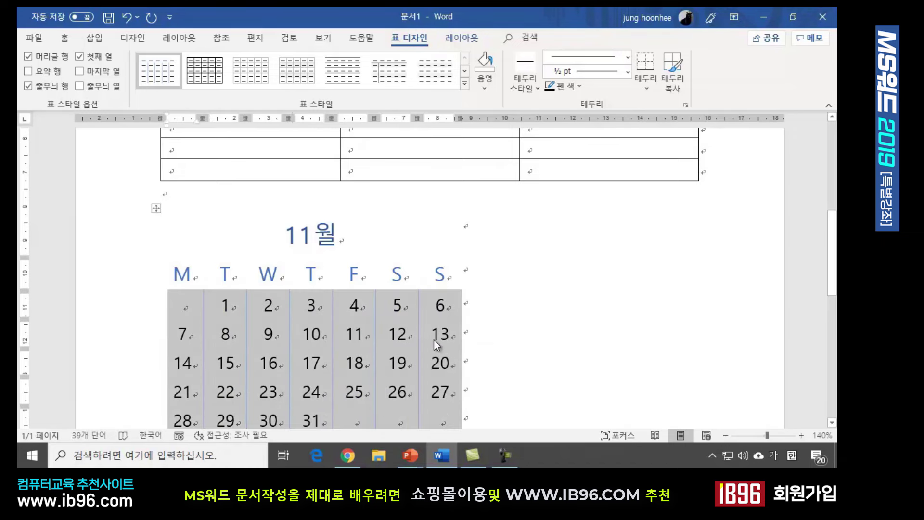
click(230, 305)
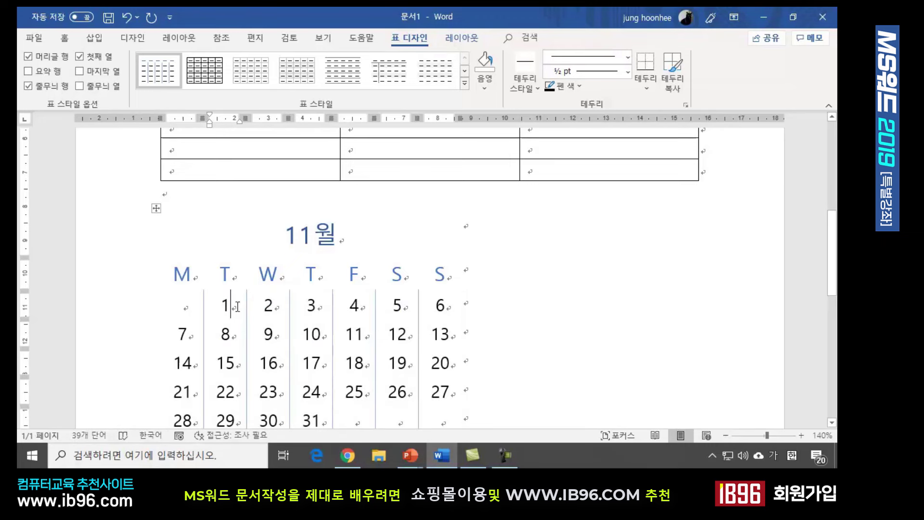
key(BackSpace)
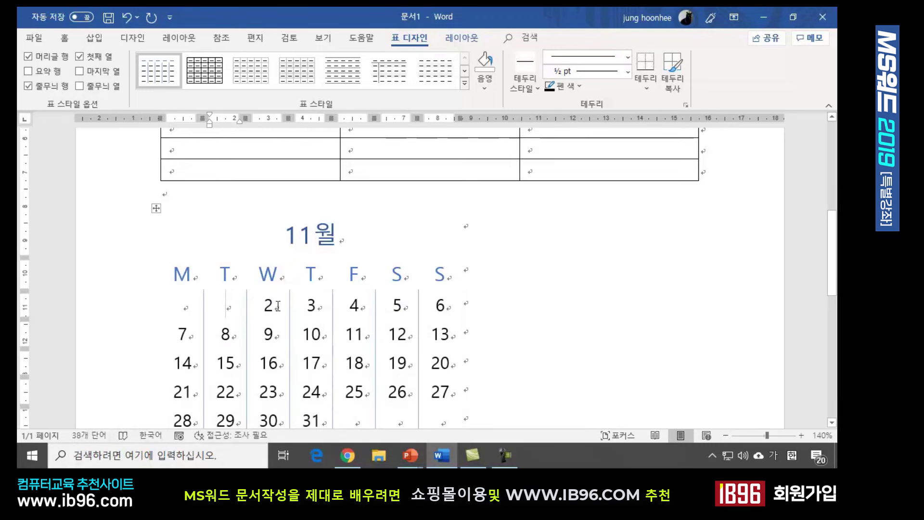
key(Right)
key(Right)
key(BackSpace)
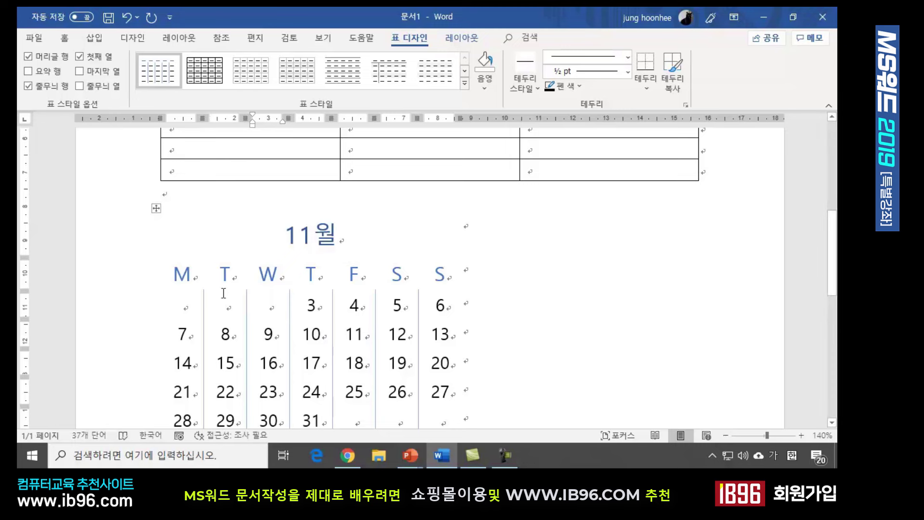
drag(178, 310, 465, 362)
key(Delete)
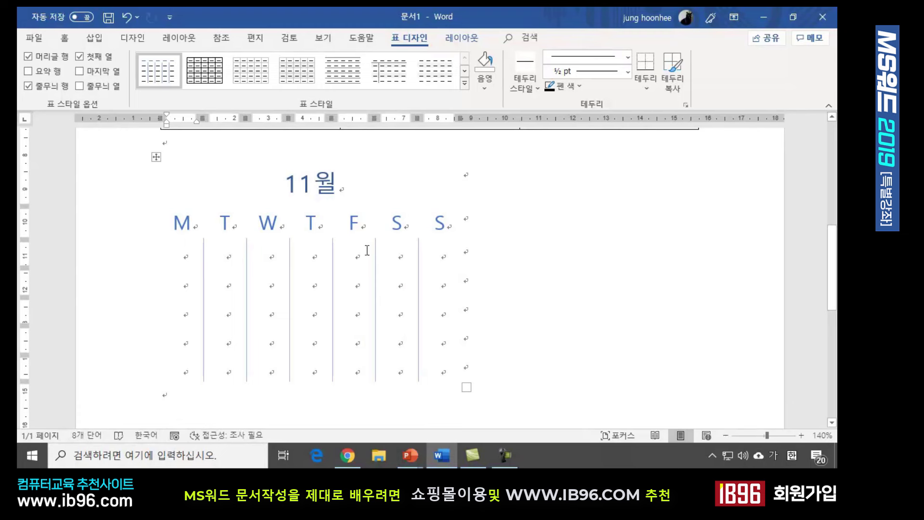
click(359, 251)
drag(175, 222, 454, 223)
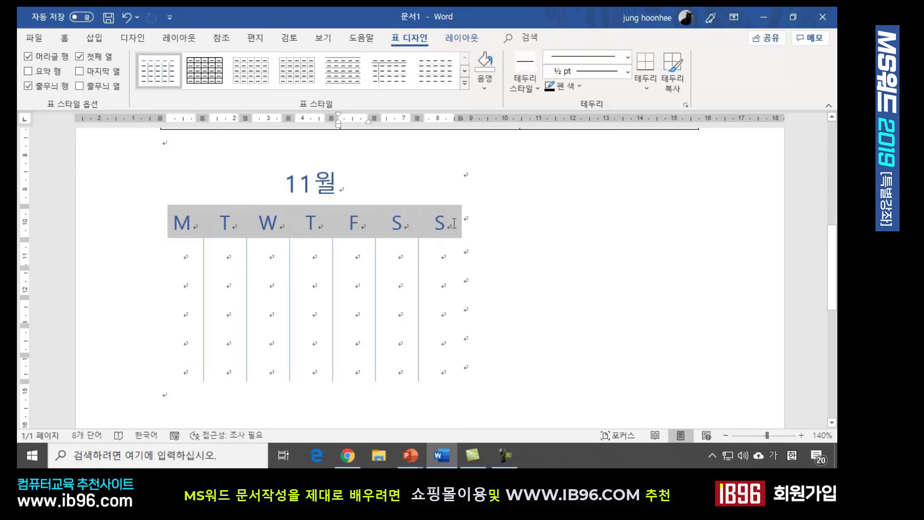
Step: Replace the first three weekday header letters with 일, 월 and 화
click(195, 225)
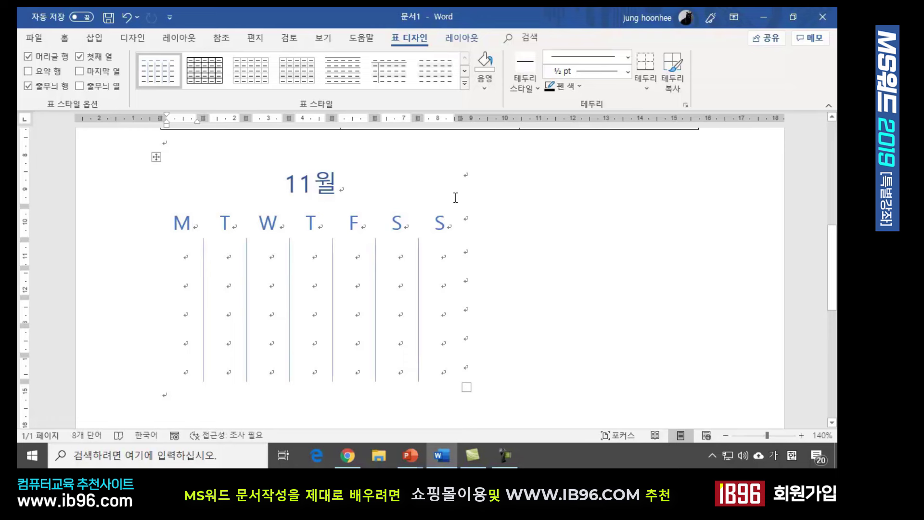
key(BackSpace)
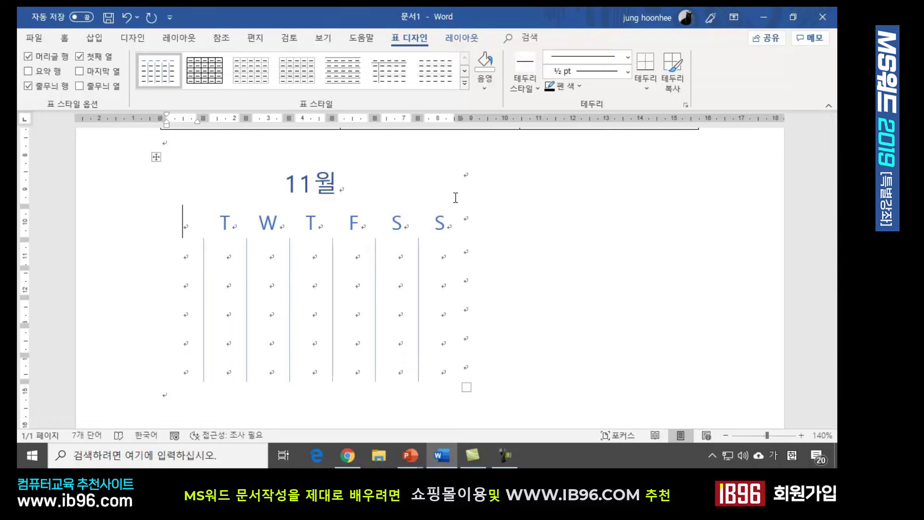
text(월)
key(Right)
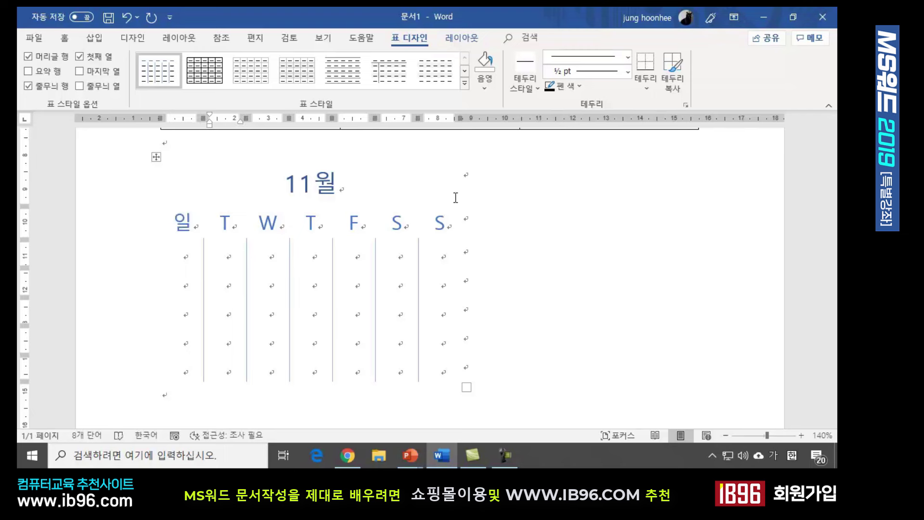
key(Delete)
text(월)
key(Right)
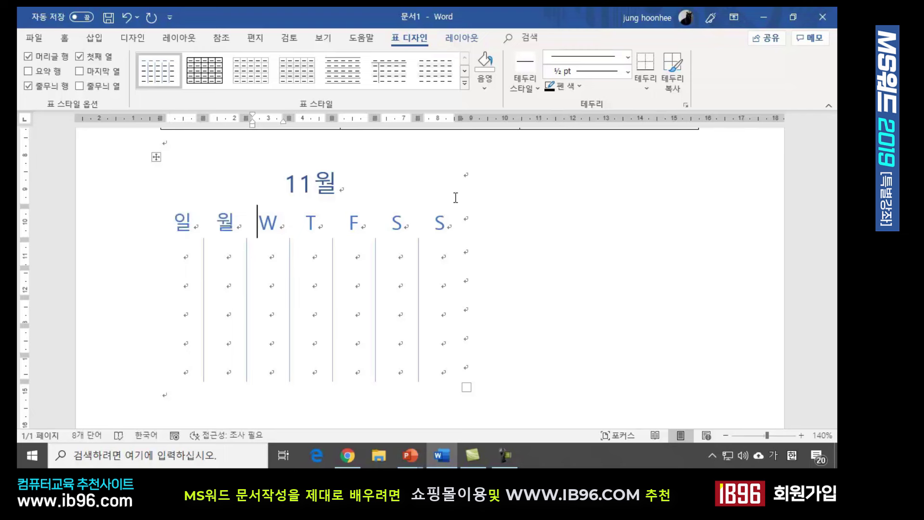
key(Delete)
text(화)
key(Right)
Step: Replace the remaining four weekday headers with 수, 목, 금 and 토
key(Delete)
text(수)
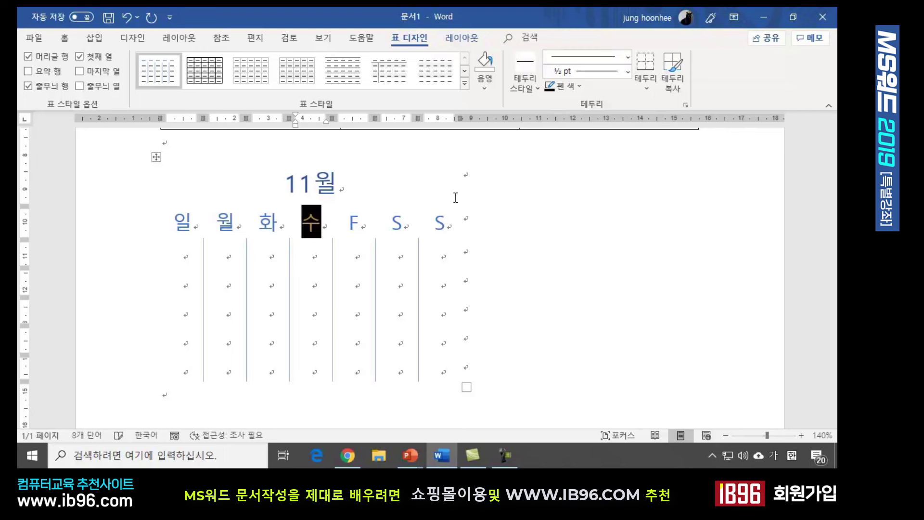
key(Right)
key(Delete)
text(목)
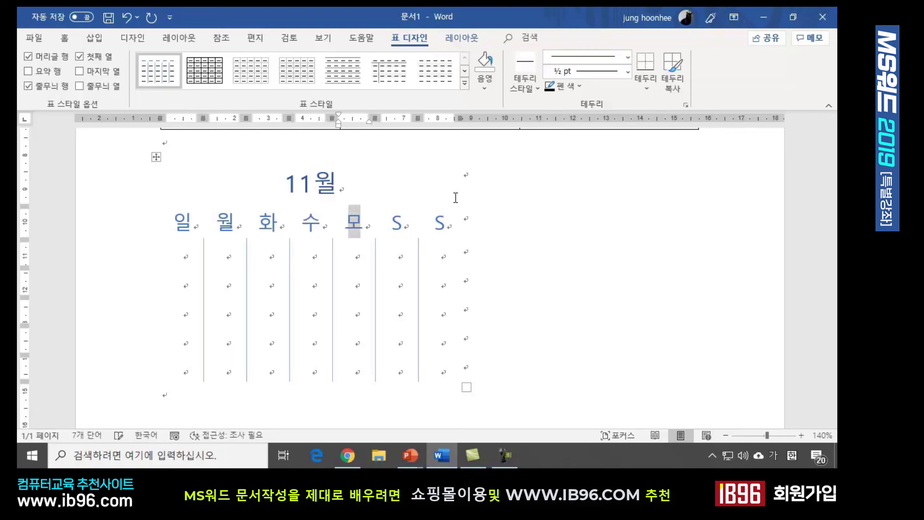
key(Right)
key(Delete)
text(금)
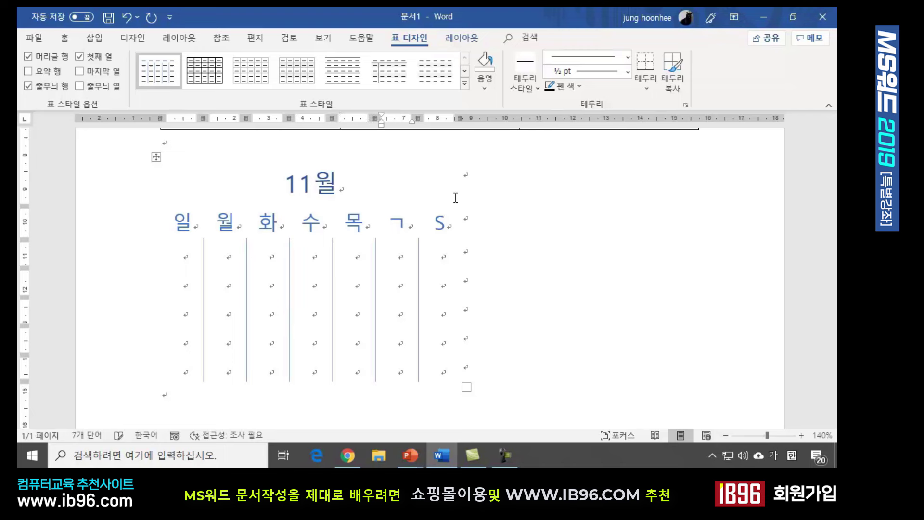
key(Right)
key(Delete)
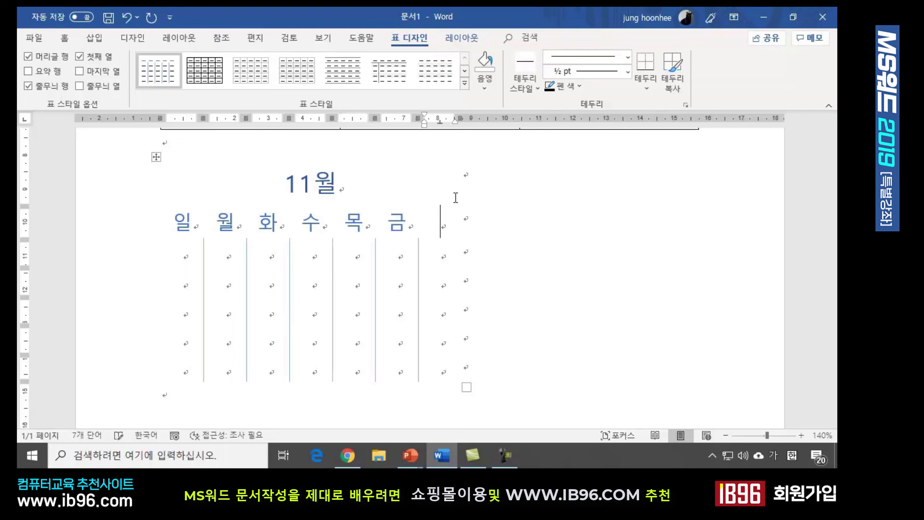
text(토)
key(Right)
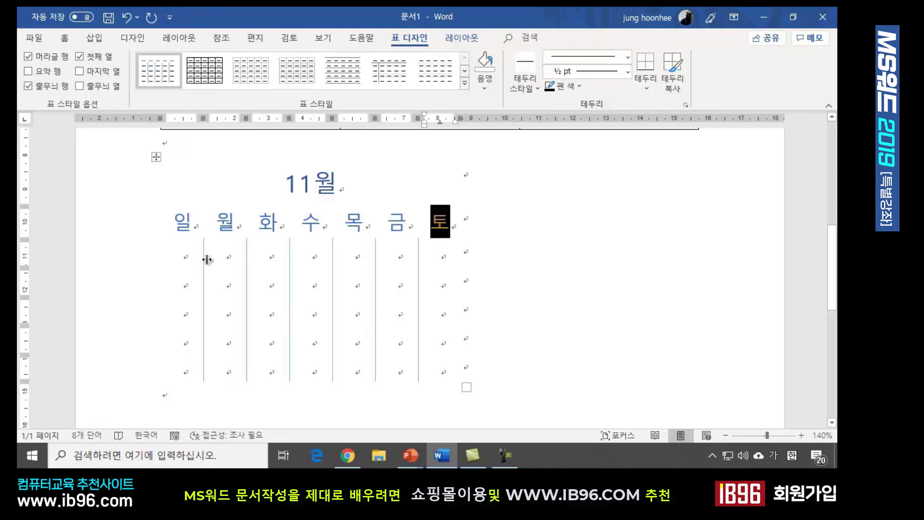
click(398, 255)
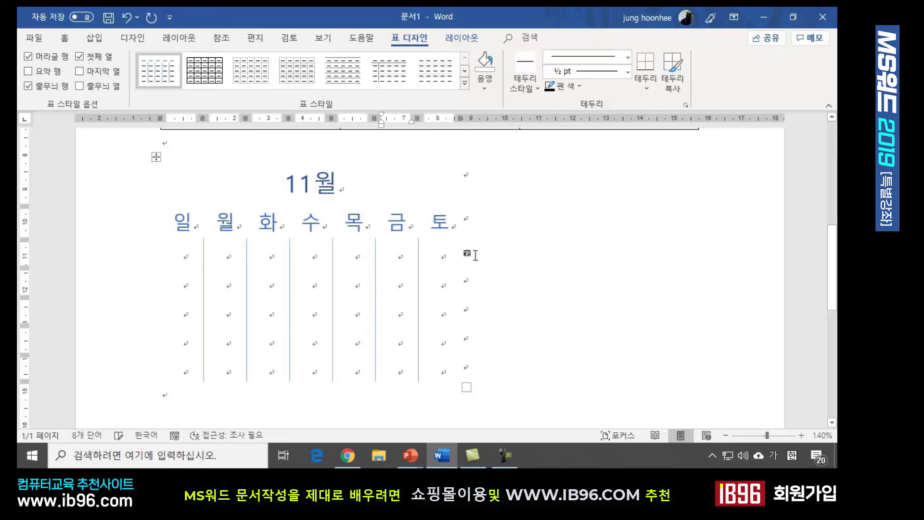
Step: Enter dates 1 and 2 in the first week row and 3 through 9 in the second
text(1)
click(443, 249)
text(2)
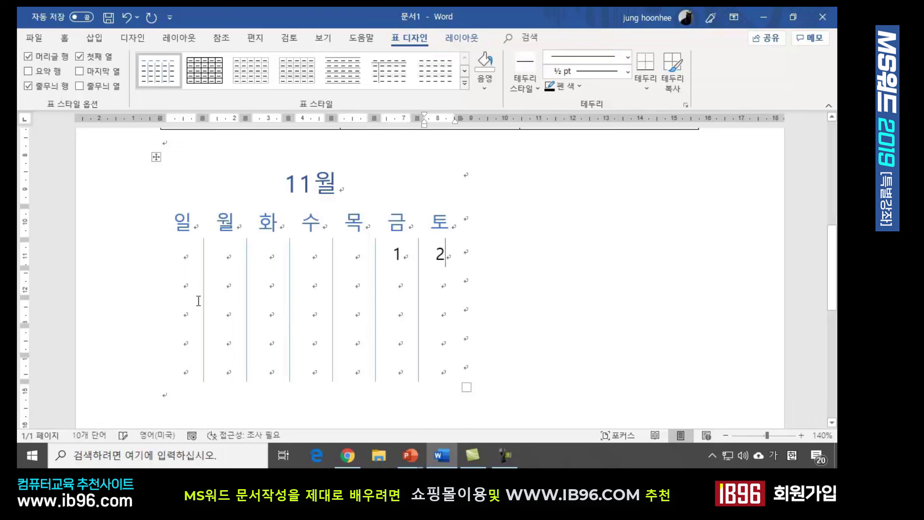
click(194, 292)
text(3)
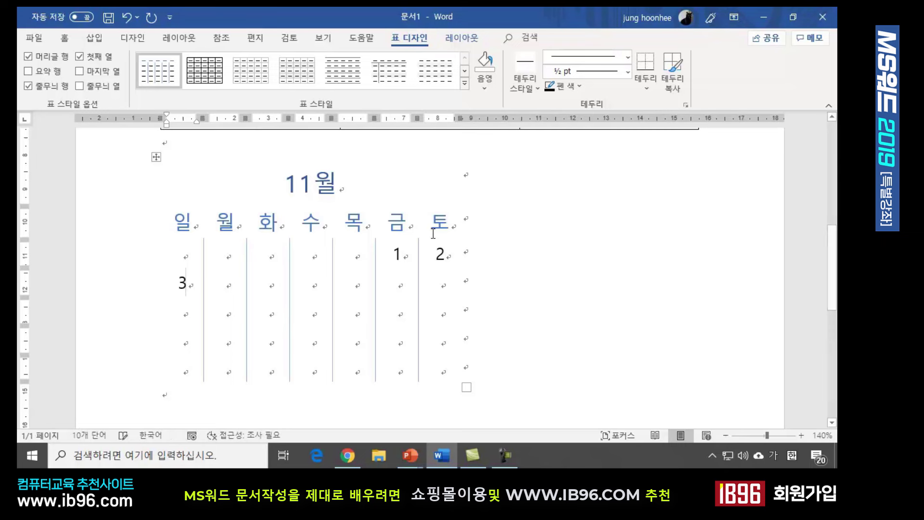
key(Tab)
text(4)
key(Tab)
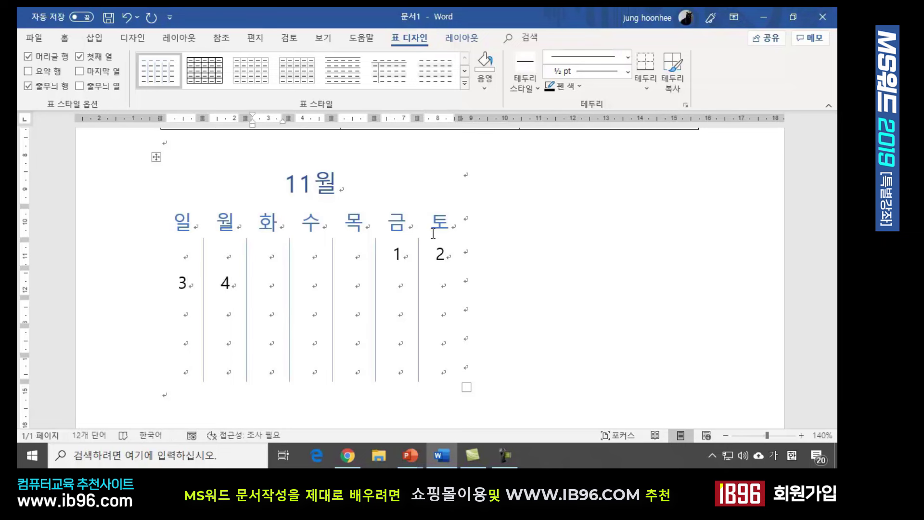
text(5)
key(Tab)
text(6)
key(Tab)
text(7)
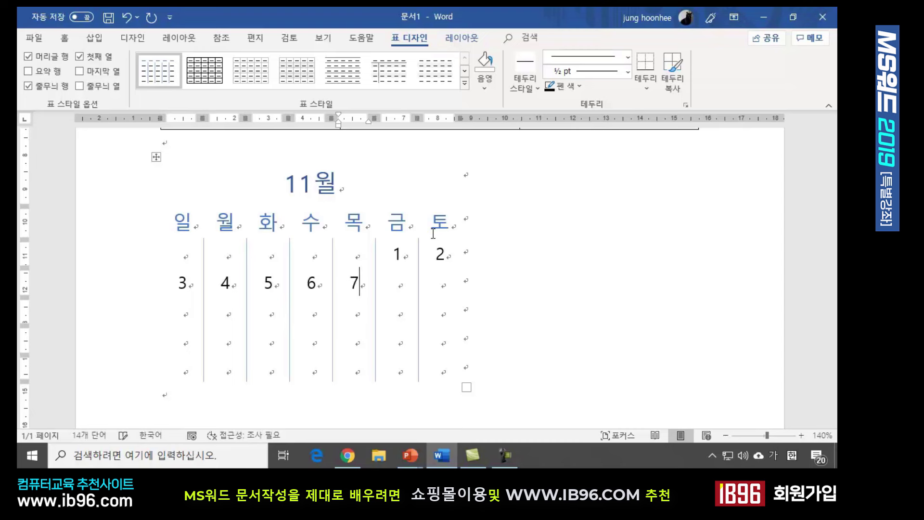
key(Tab)
text(8)
key(Tab)
text(9)
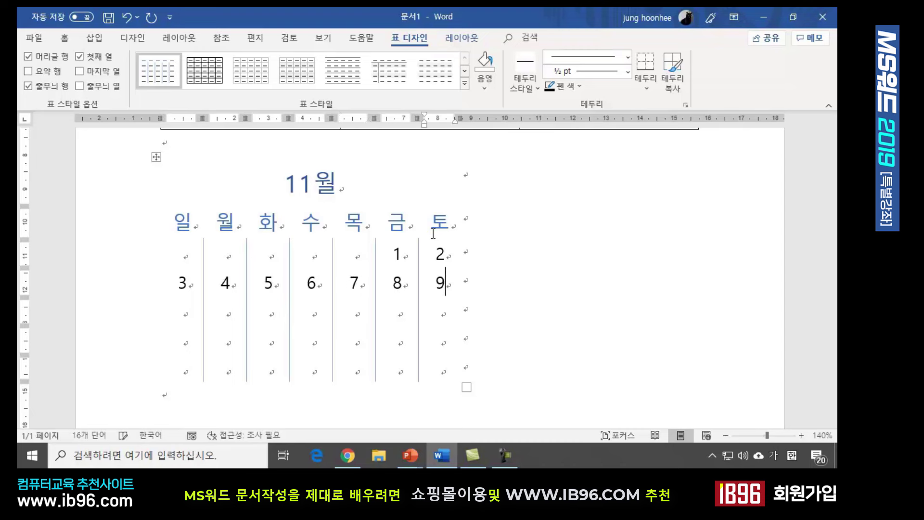
Step: Enter dates 10 through 16 in the calendar's third week row
key(Down)
key(Left)
key(Left)
key(Left)
key(Left)
key(Left)
key(Left)
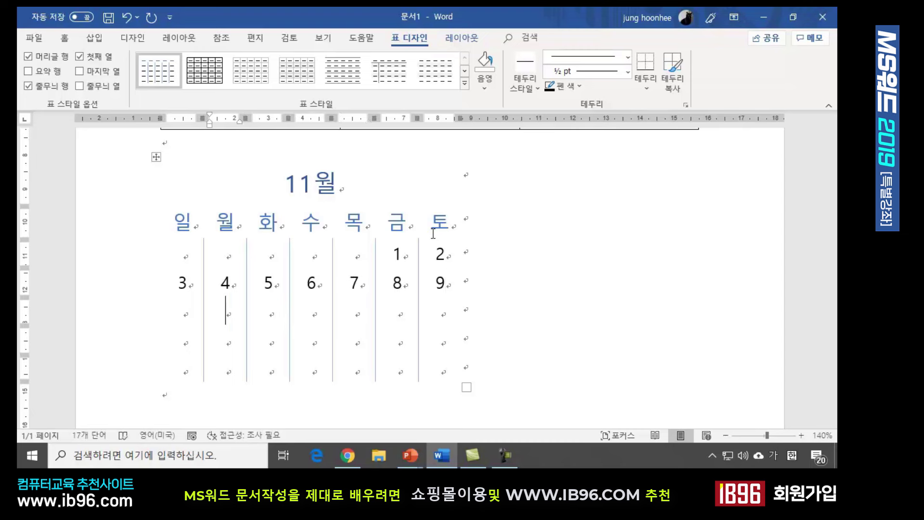
text(10)
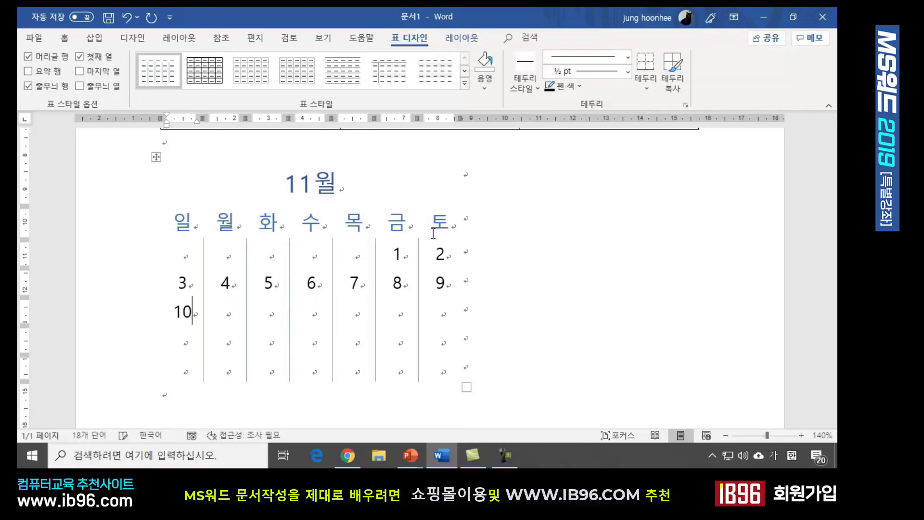
key(Tab)
text(11)
key(Tab)
text(12)
key(Tab)
text(12)
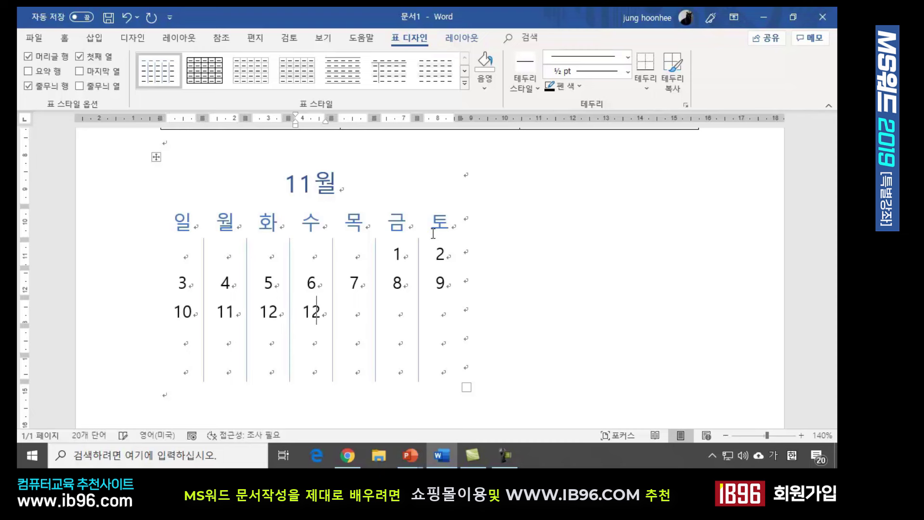
key(BackSpace)
text(3)
key(Tab)
text(14)
key(Tab)
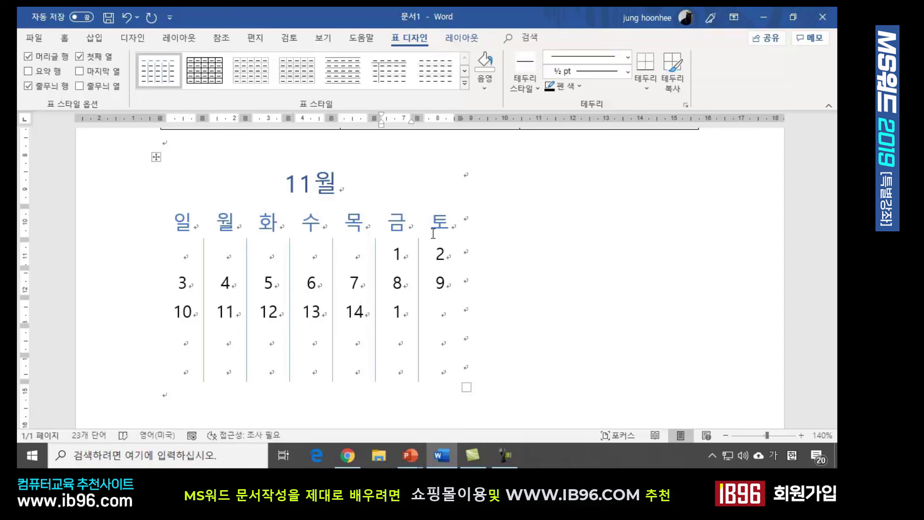
text(15)
key(Tab)
text(16)
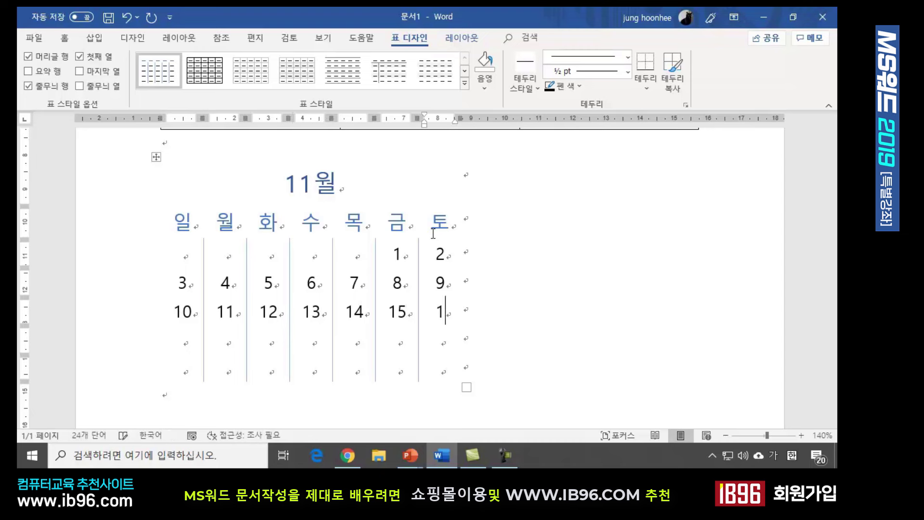
Step: Enter dates 17 through 23 in the calendar's fourth week row
key(Down)
key(Left)
key(Left)
key(Left)
key(Left)
key(Left)
key(Left)
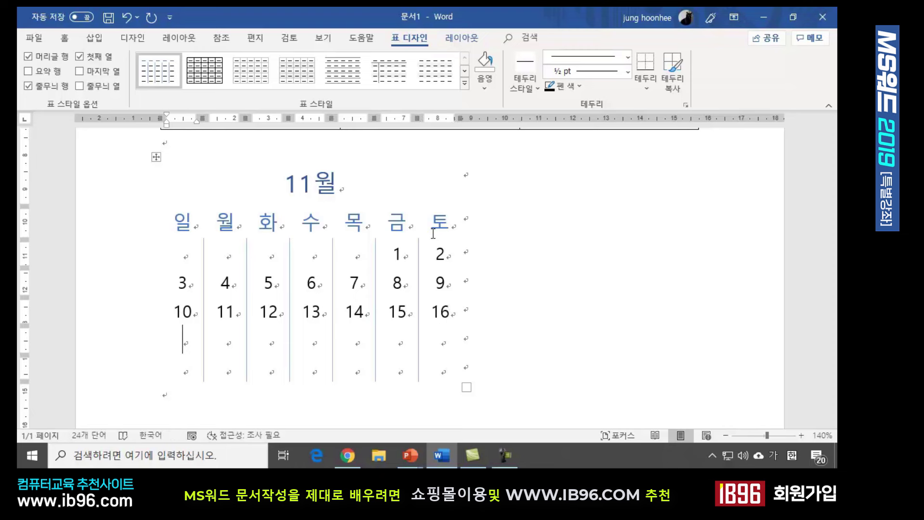
text(17)
key(Tab)
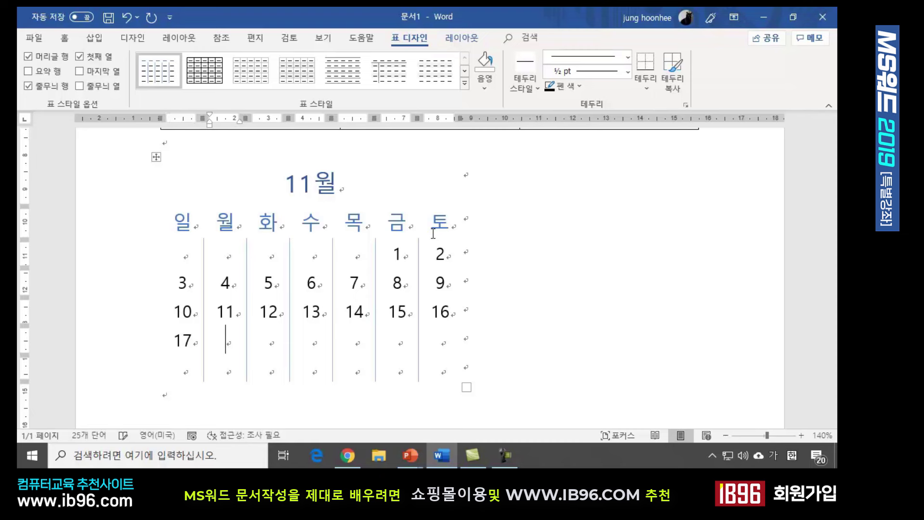
text(18)
key(Tab)
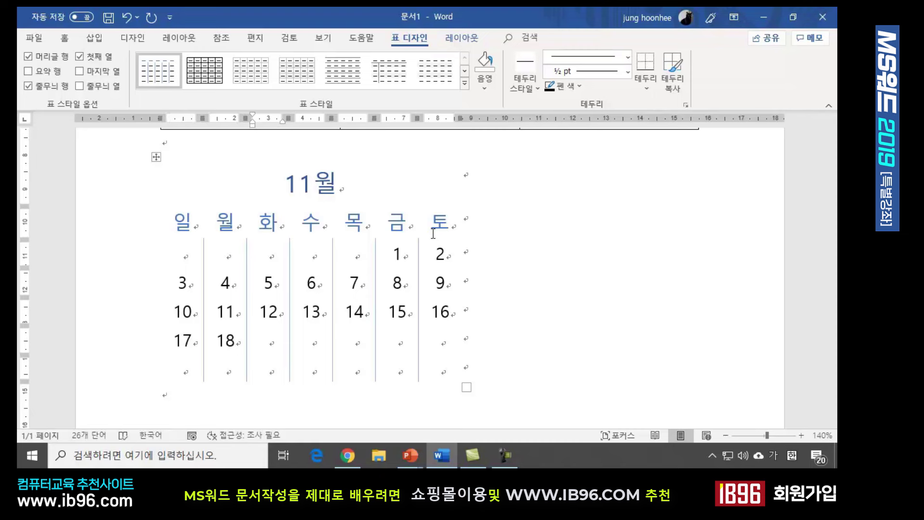
text(19)
key(Tab)
text(20)
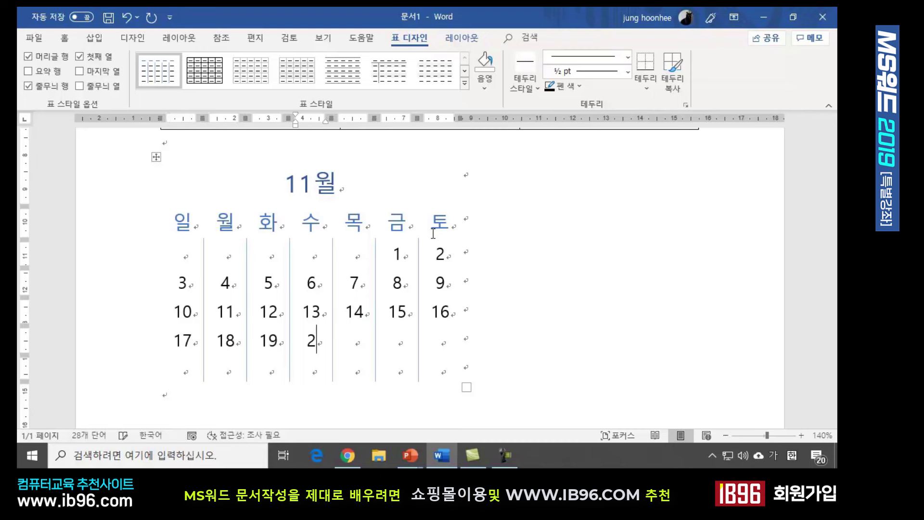
key(Tab)
text(21)
key(Tab)
text(22)
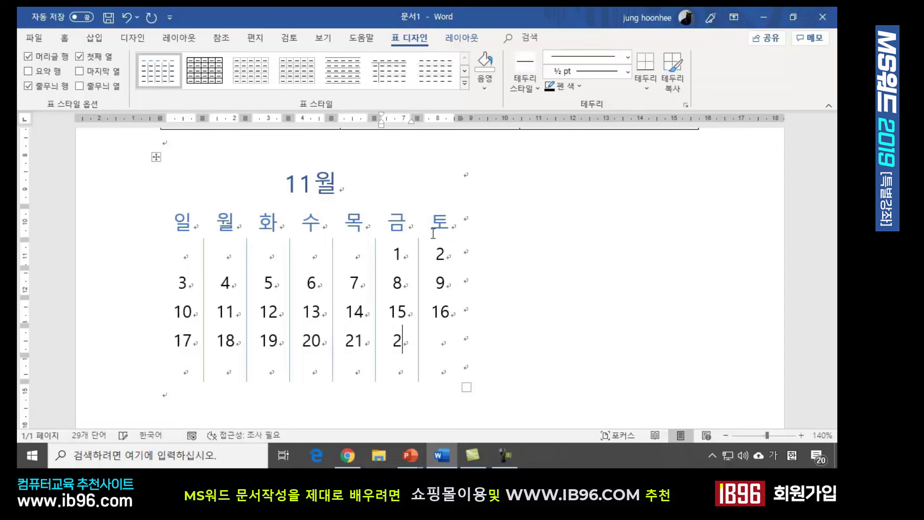
key(Tab)
text(23)
Step: Enter dates 24 through 30 in the calendar's last row, ending with 30 under 토
key(Down)
key(Left)
key(Left)
key(Left)
key(Left)
key(Left)
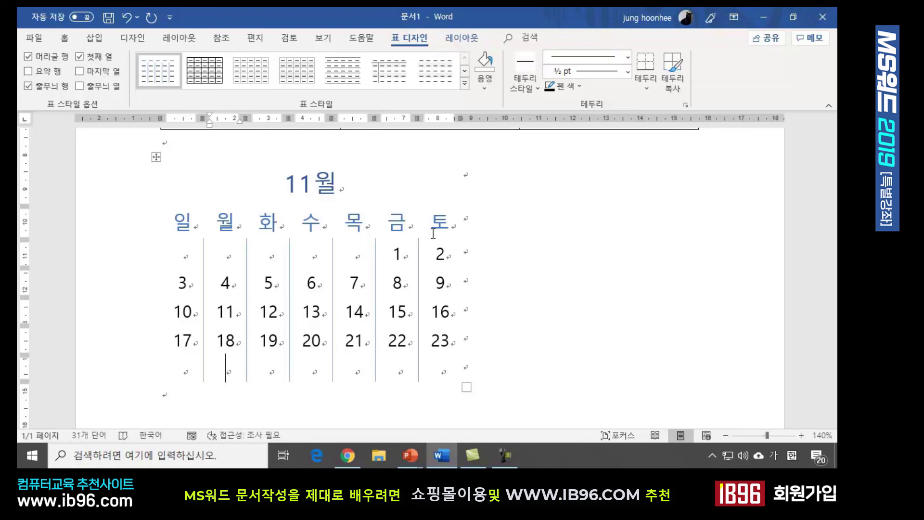
key(Left)
text(24)
key(Tab)
text(25)
key(Tab)
text(26)
key(Tab)
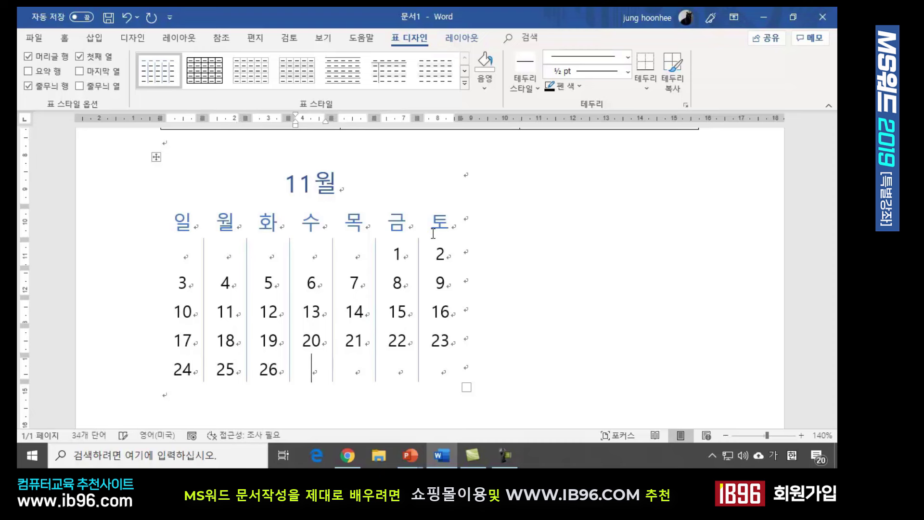
text(27)
key(Tab)
text(28)
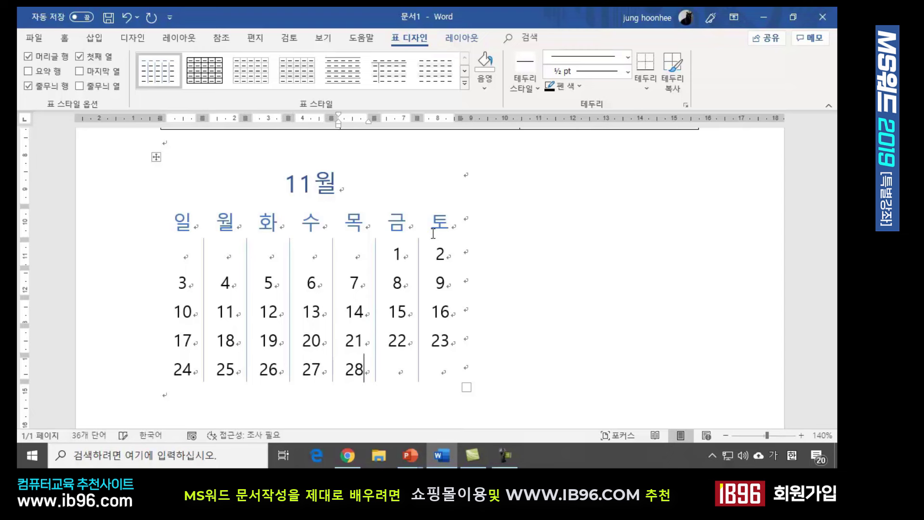
key(Tab)
text(29)
key(Tab)
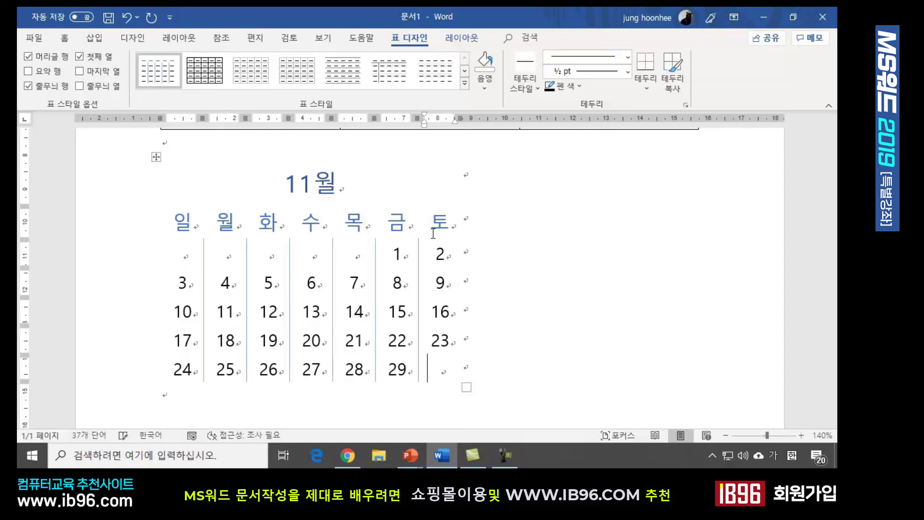
text(30)
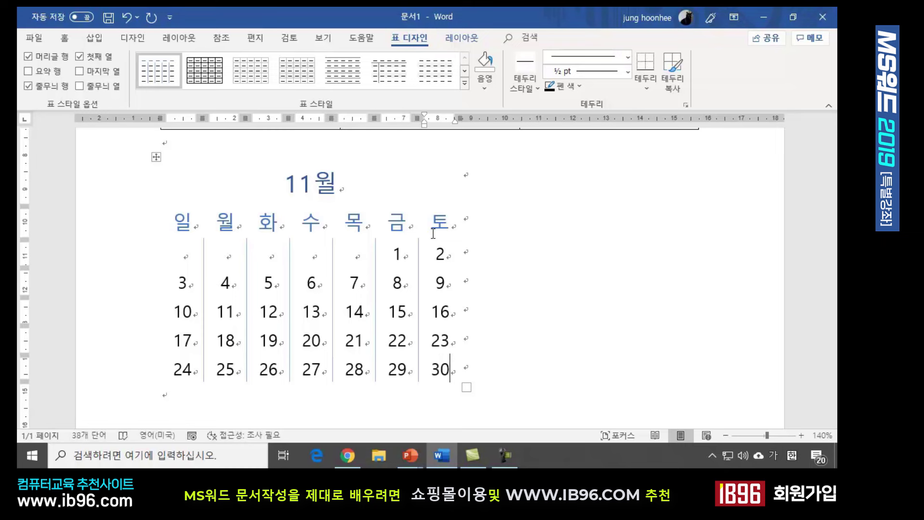
click(321, 308)
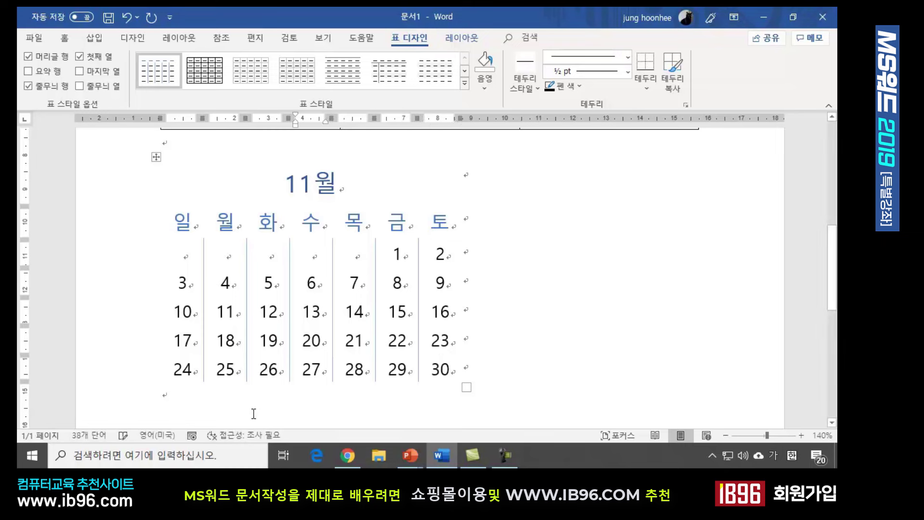
Step: Browse the Insert > Table Quick Tables gallery from the line below the calendar
click(254, 413)
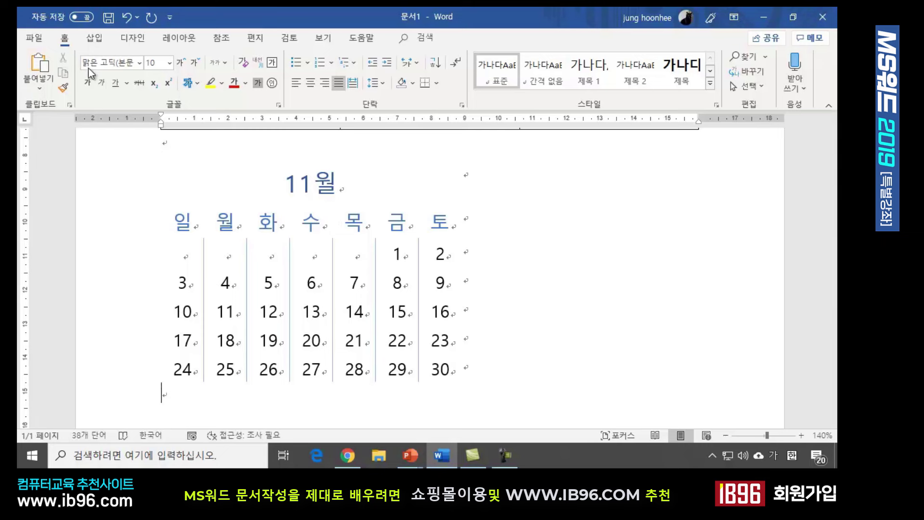
click(99, 41)
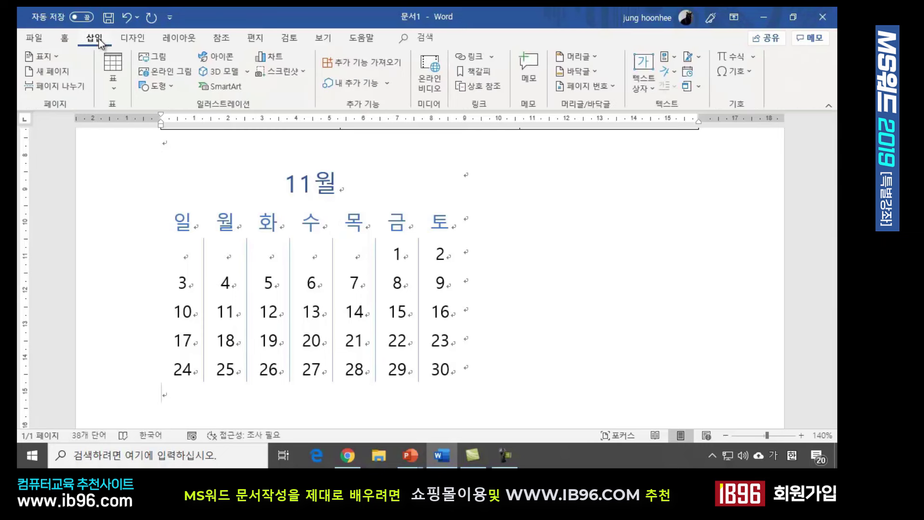
click(119, 91)
mouse_move(155, 297)
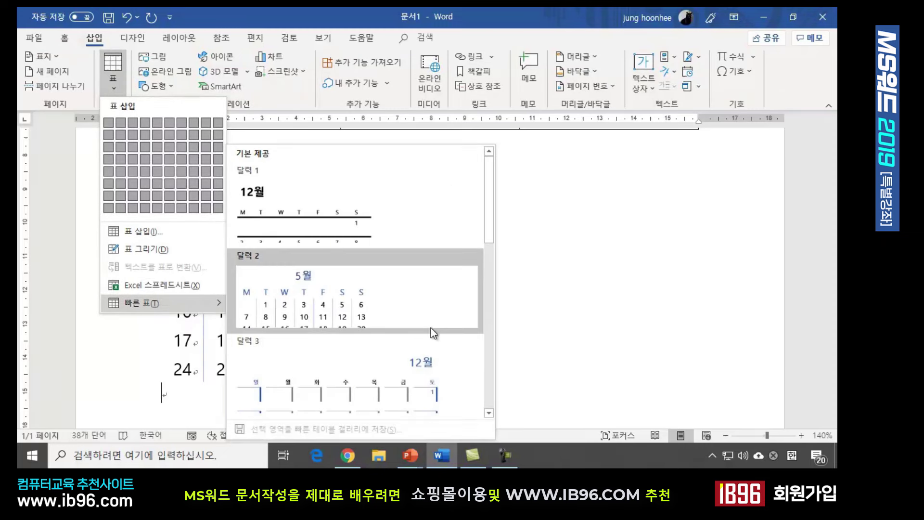
scroll(429, 325, down, 5)
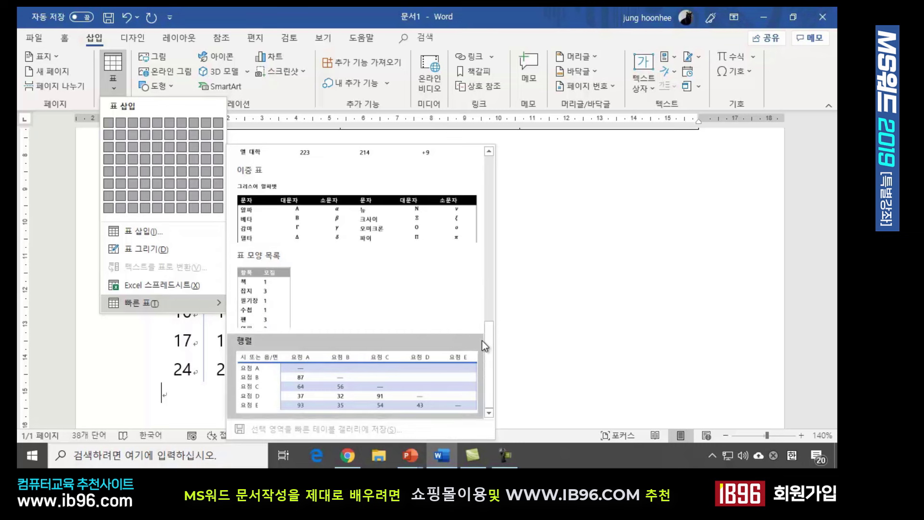
drag(484, 340, 499, 207)
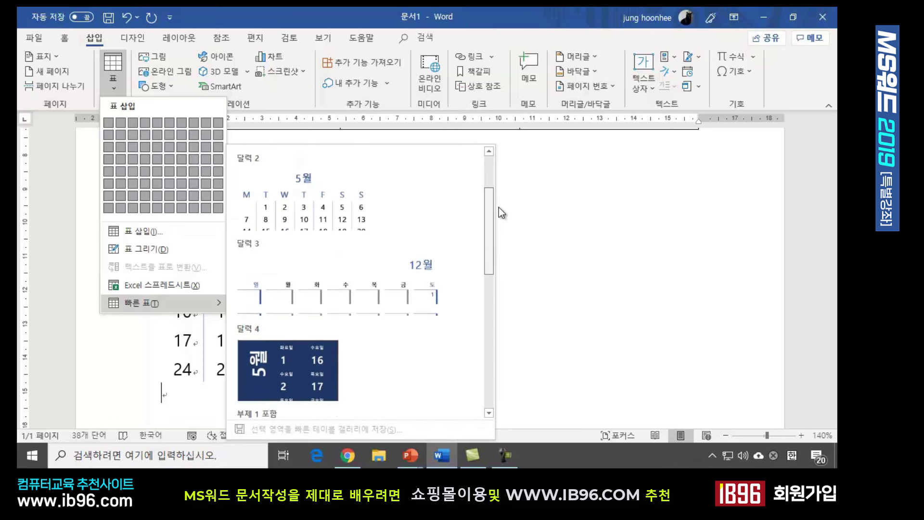
Step: Close the gallery without inserting, add an empty line below the calendar, and reopen Table
click(549, 357)
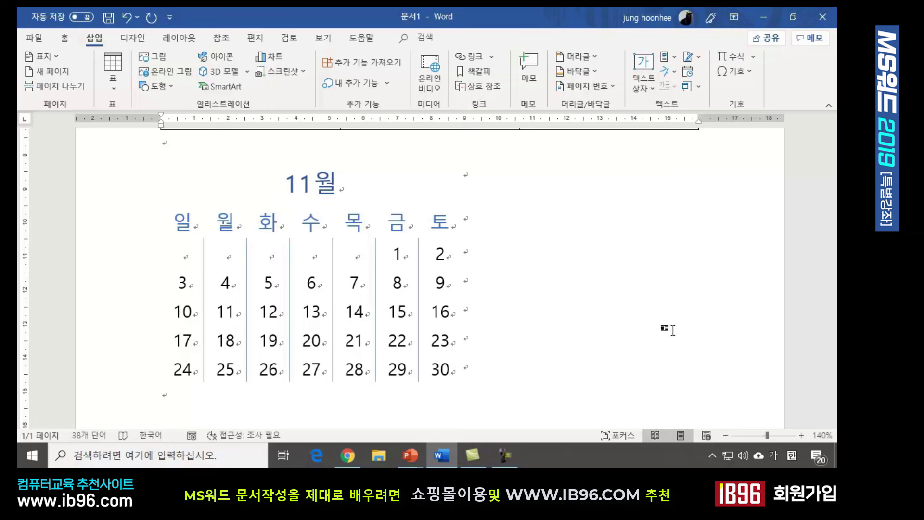
key(Return)
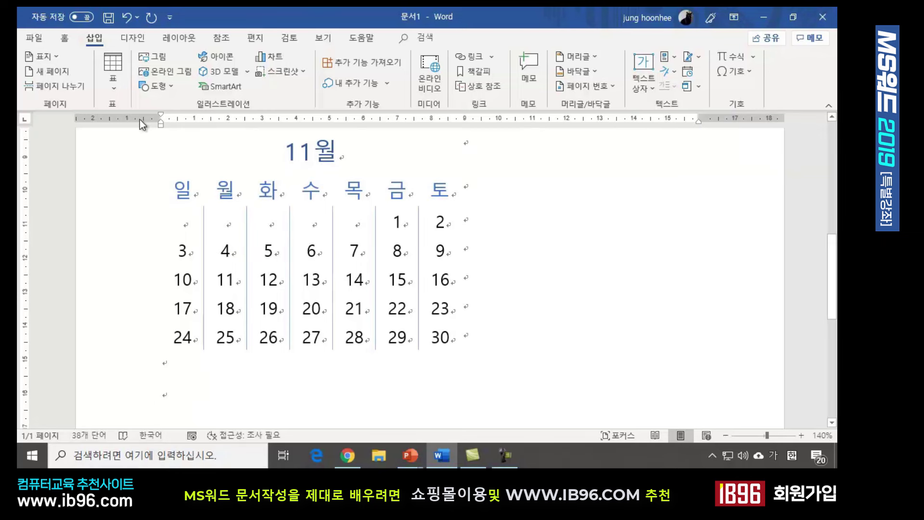
click(114, 72)
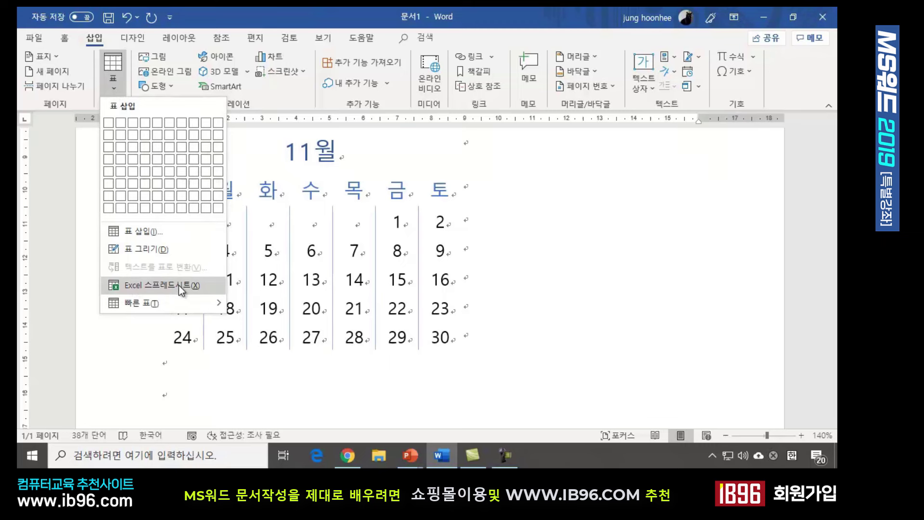
Step: Insert an embedded Excel Spreadsheet below the calendar, deactivate it, then reselect the object
click(191, 286)
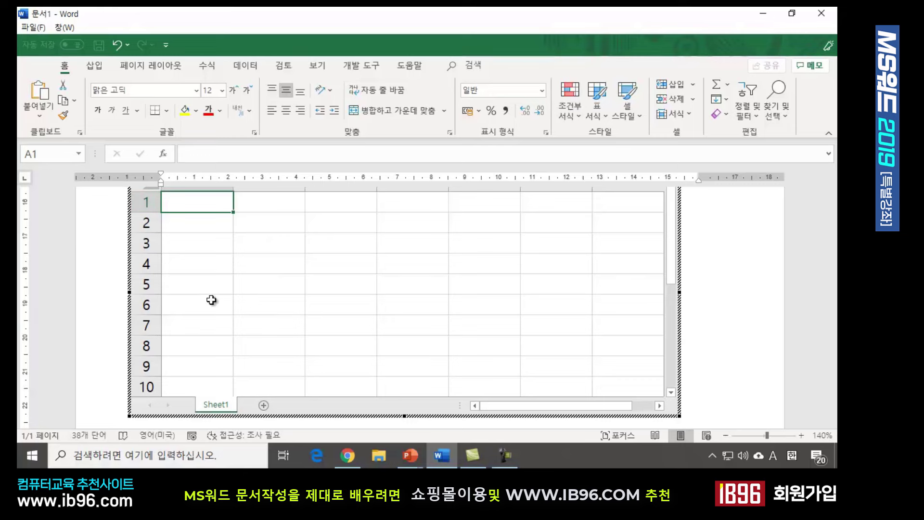
click(739, 354)
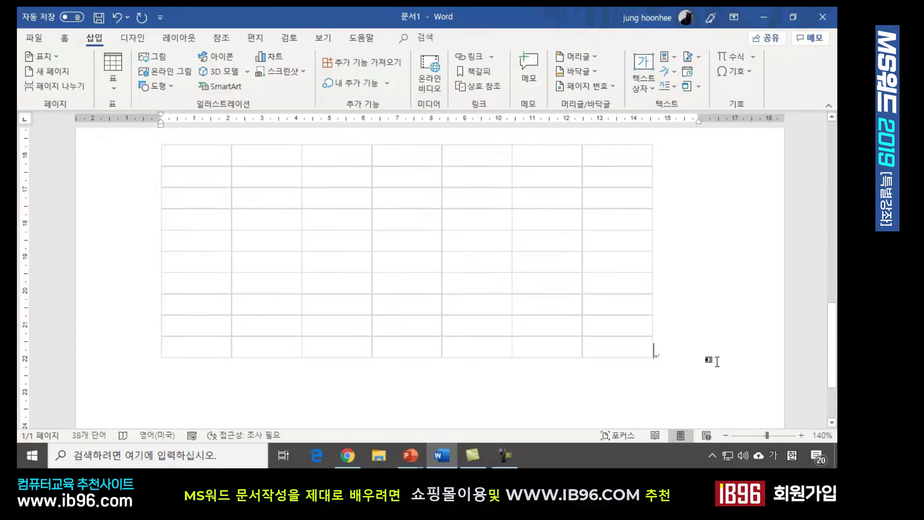
click(210, 154)
Step: Open the embedded sheet for editing, narrow column A and enlarge its visible area
double_click(207, 158)
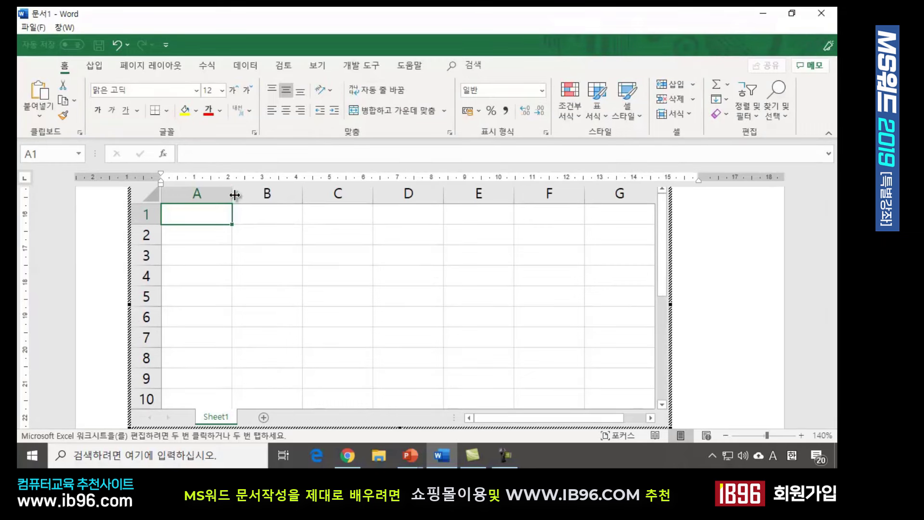
drag(233, 195, 188, 196)
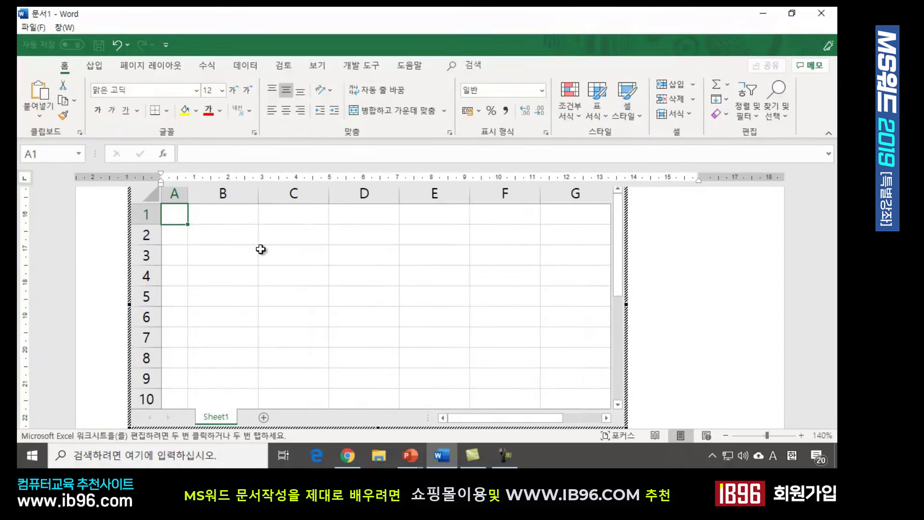
click(227, 239)
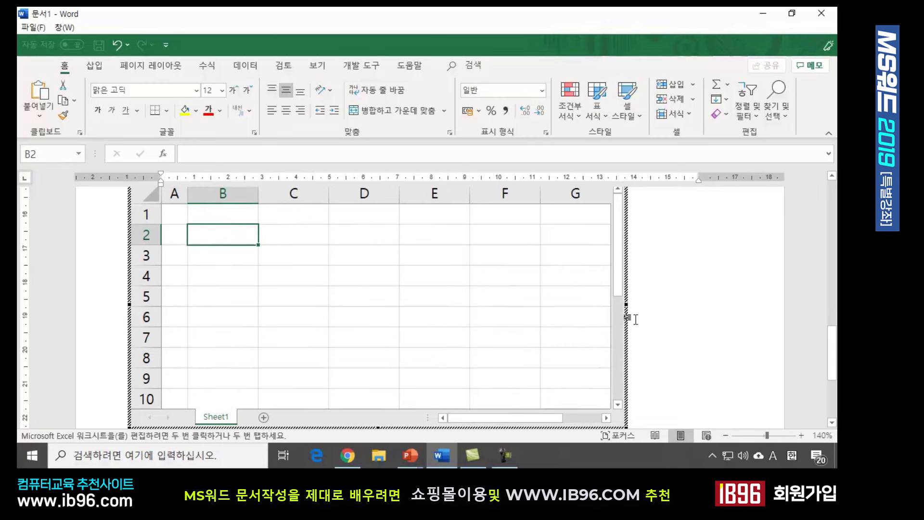
drag(628, 311, 637, 320)
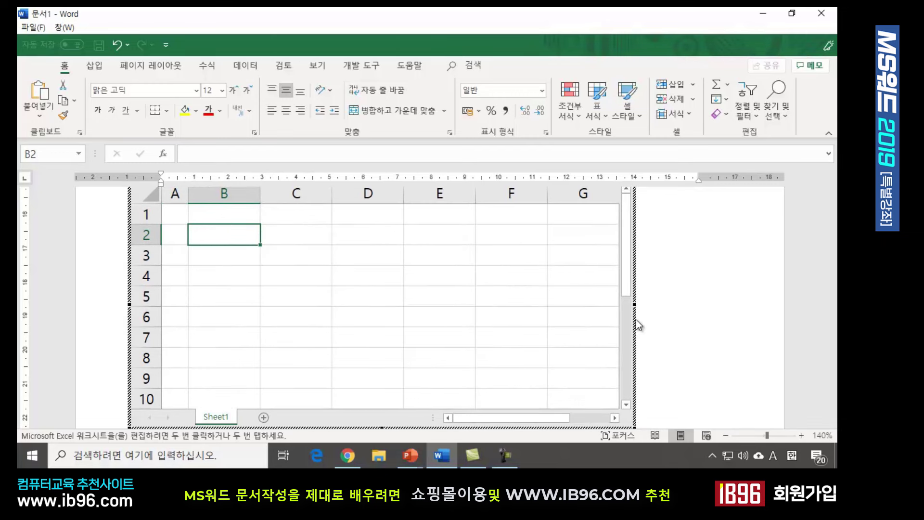
Step: Enter the Korean headers 날짜, 품목, 수량 and 단가 across B2 to E2
text(skf)
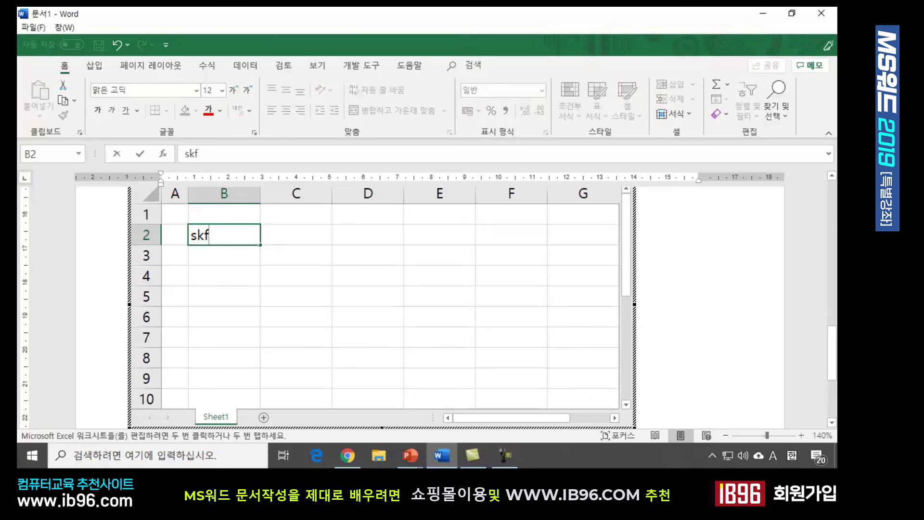
key(BackSpace)
key(BackSpace)
key(Hangul)
text(날ㅉ)
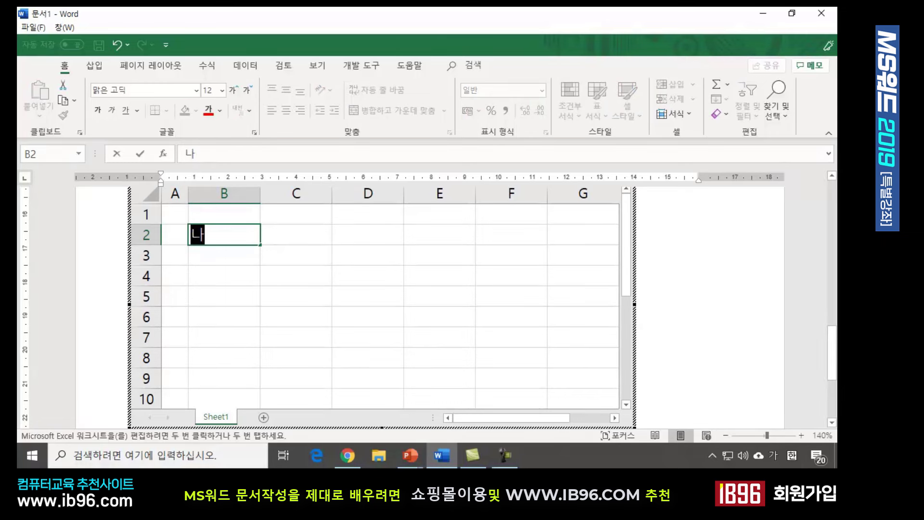
text(ㅏ)
key(Tab)
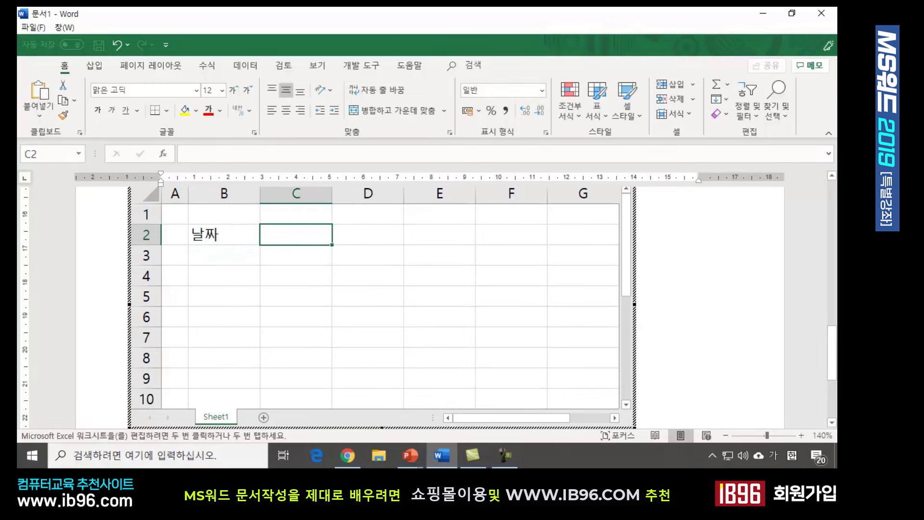
text(품목)
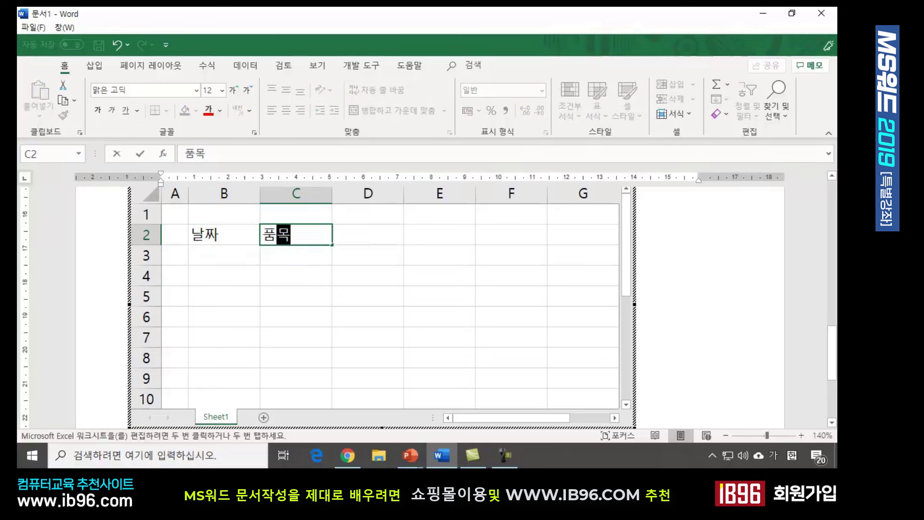
key(Tab)
text(수량)
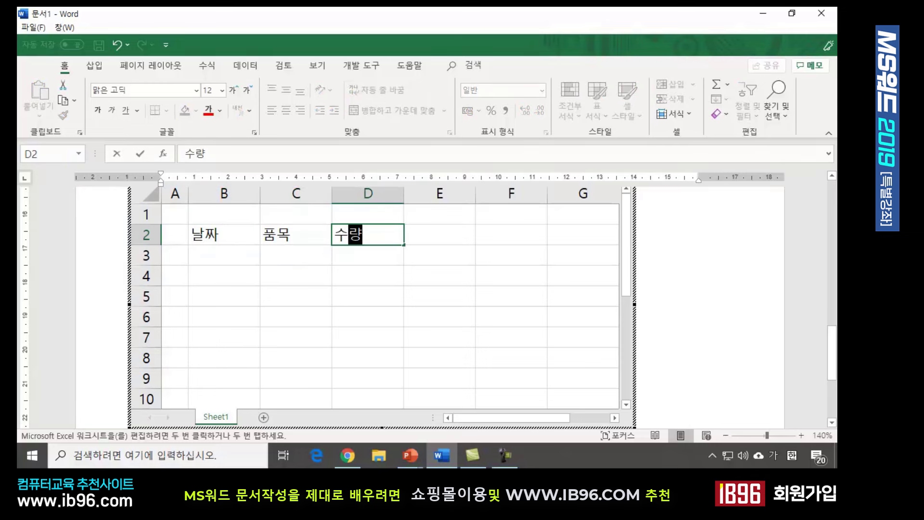
key(Tab)
text(다ㄴ가)
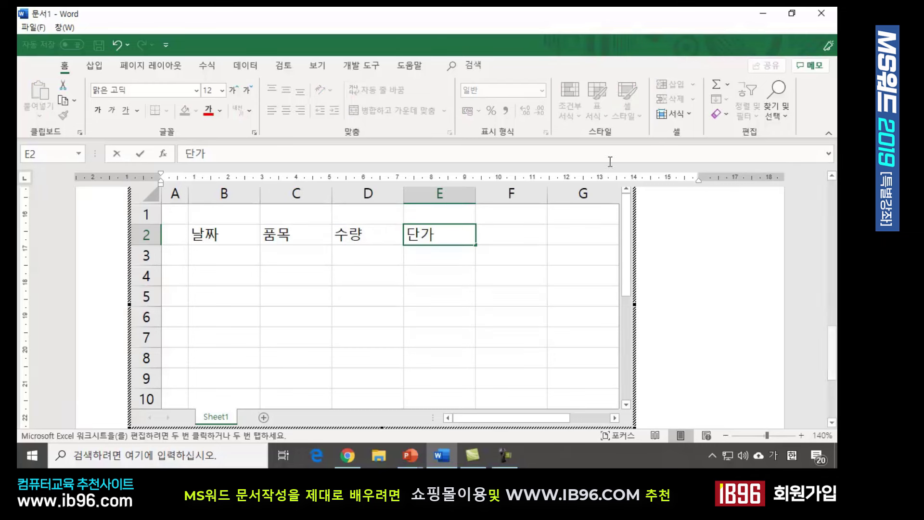
Step: Enter 2019-10-31 in B3 and fill the dates down through B7
click(237, 258)
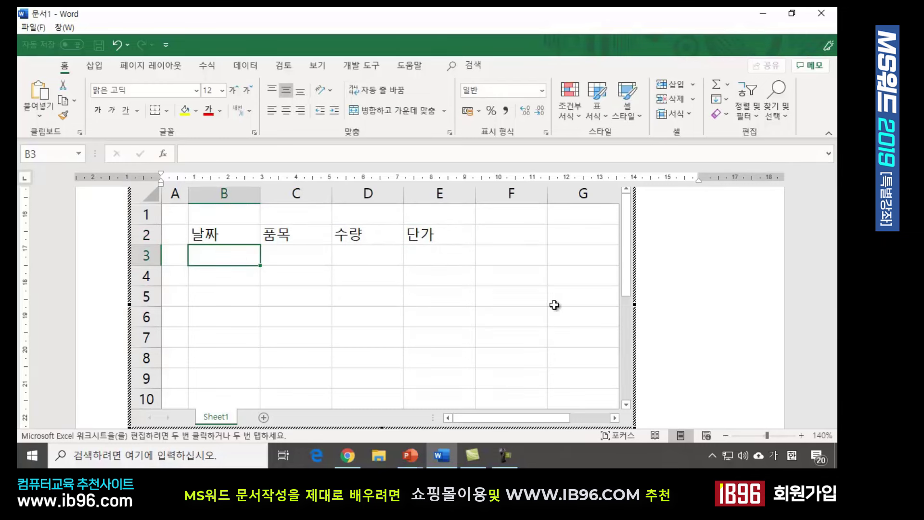
text(2019-10-)
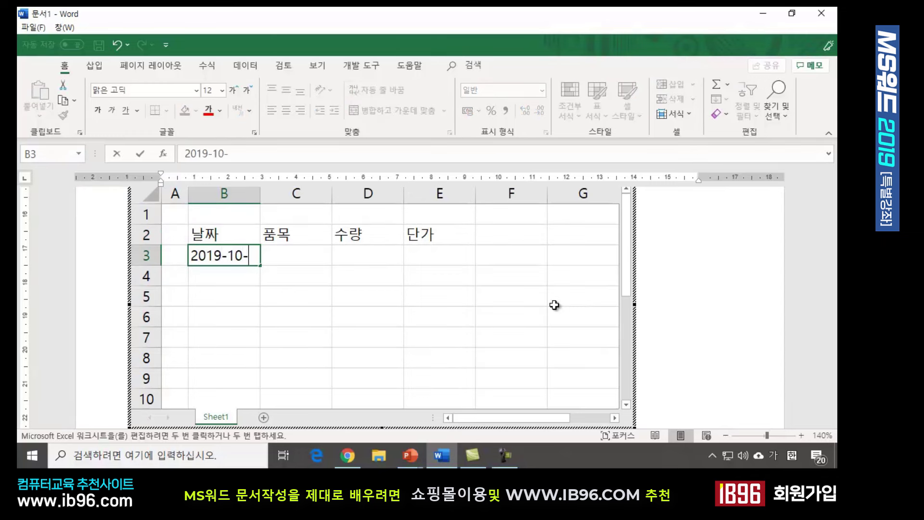
text(31)
key(Return)
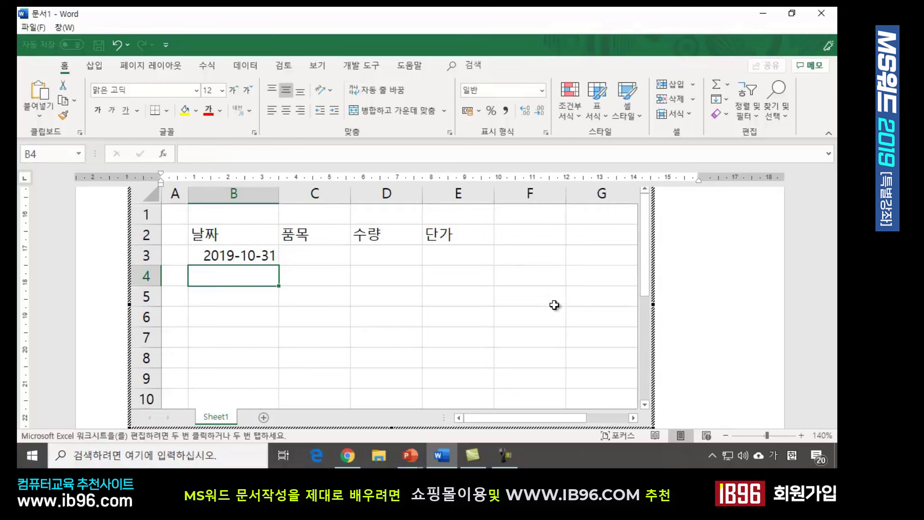
click(258, 256)
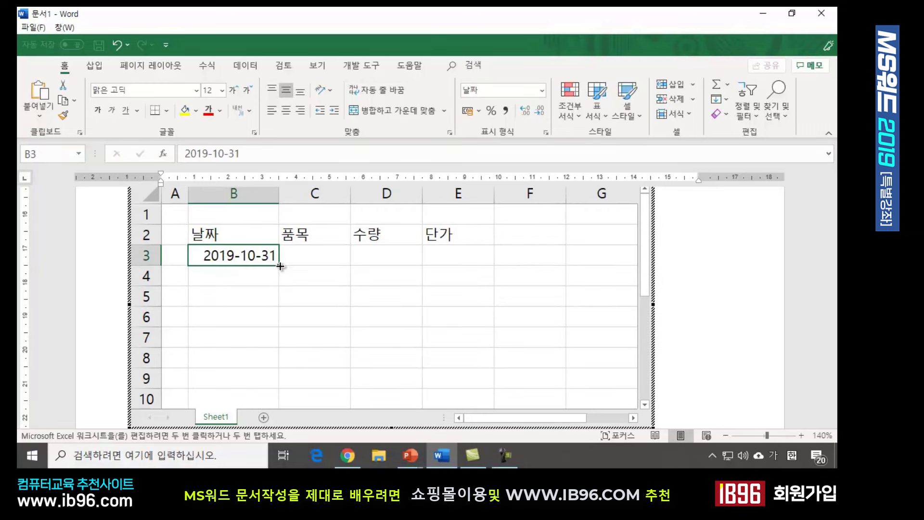
drag(280, 268, 282, 340)
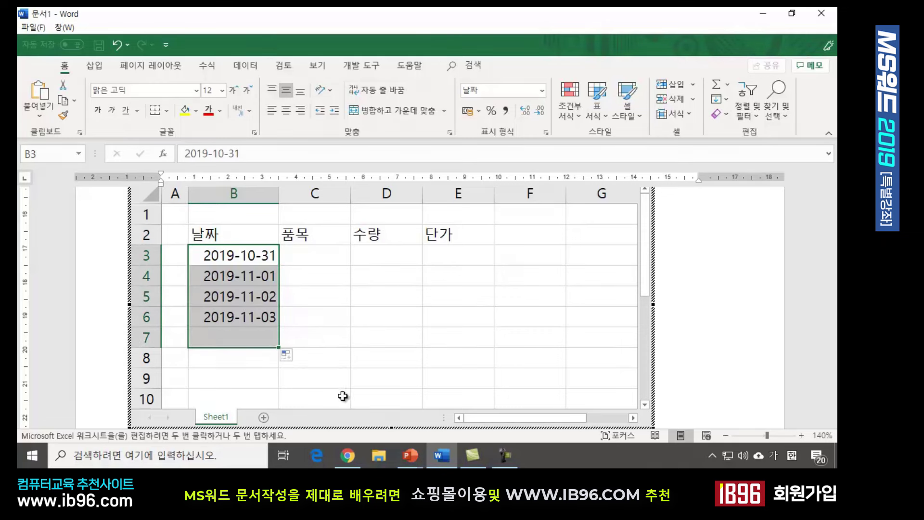
click(332, 302)
Step: Enter the items 노트, 연필, 포스트잇, 지우개 and 샤프 in C3:C7
click(314, 254)
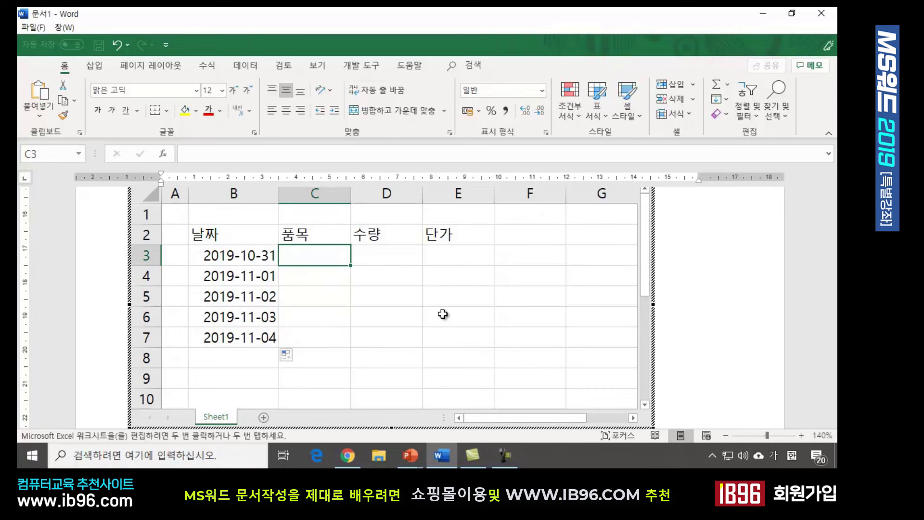
text(노트)
key(Return)
text(여)
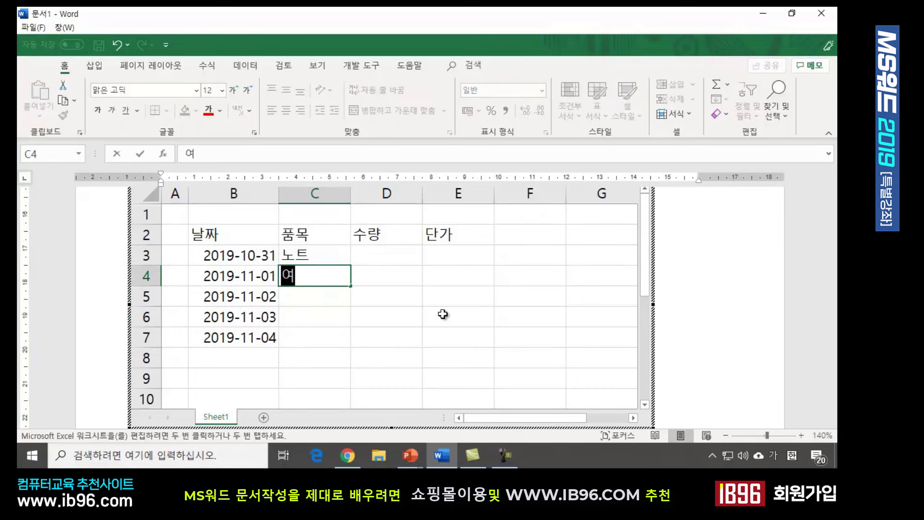
text(ㄴ필)
key(Return)
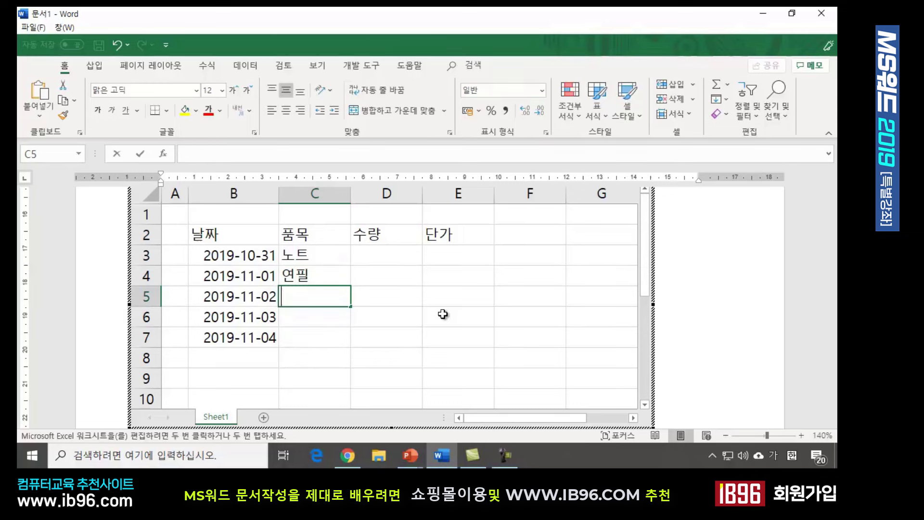
text(포스틍)
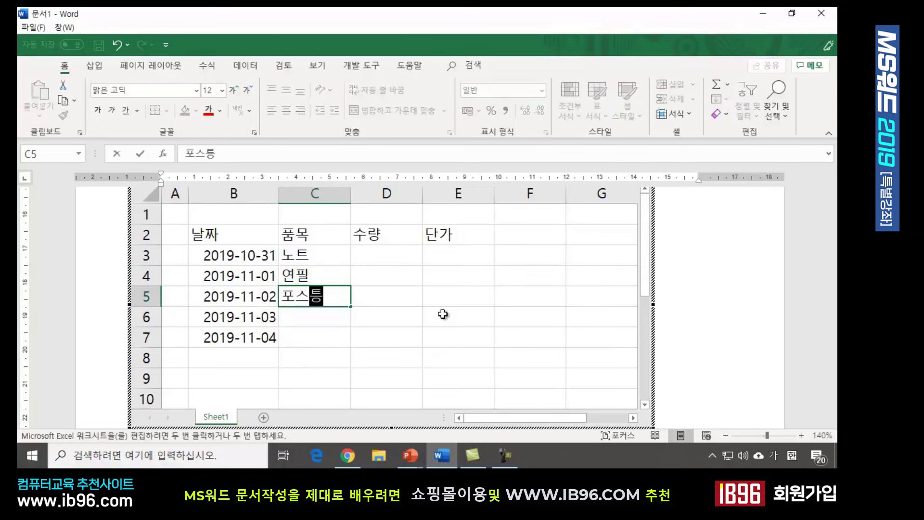
text(ㅣㅅ)
key(Return)
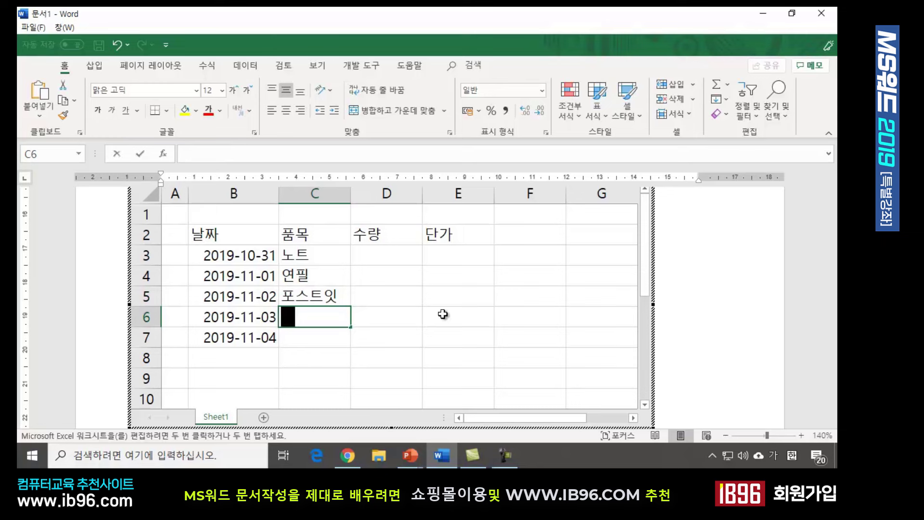
text(지우)
key(BackSpace)
text(ㅜ)
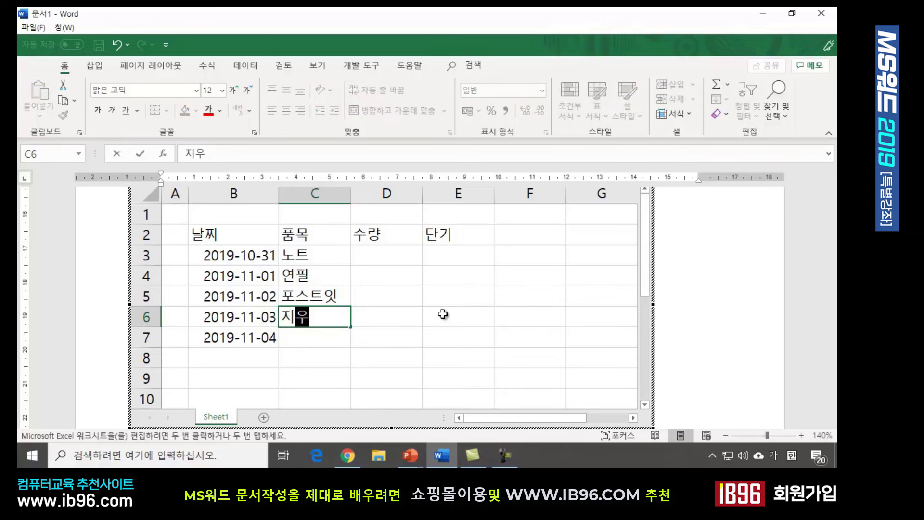
text(개)
key(Return)
text(ㅅ)
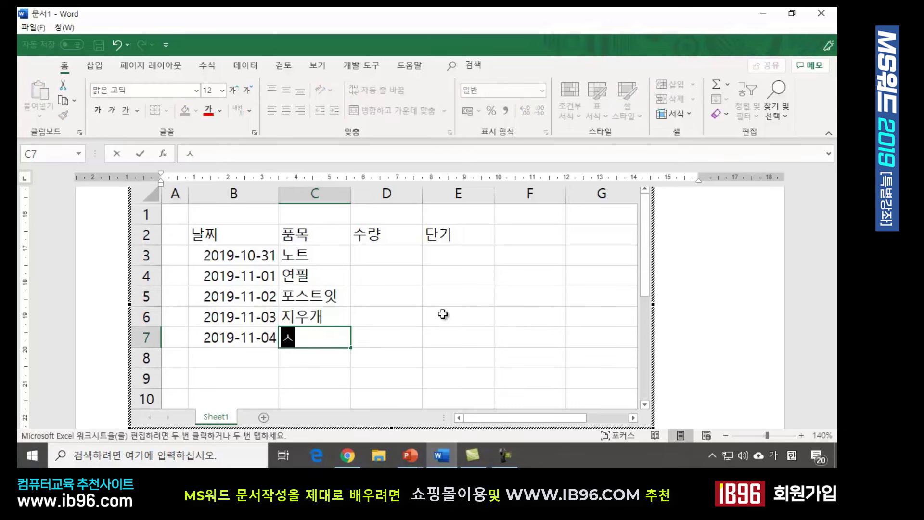
text(ㅑㅍㅜ)
key(BackSpace)
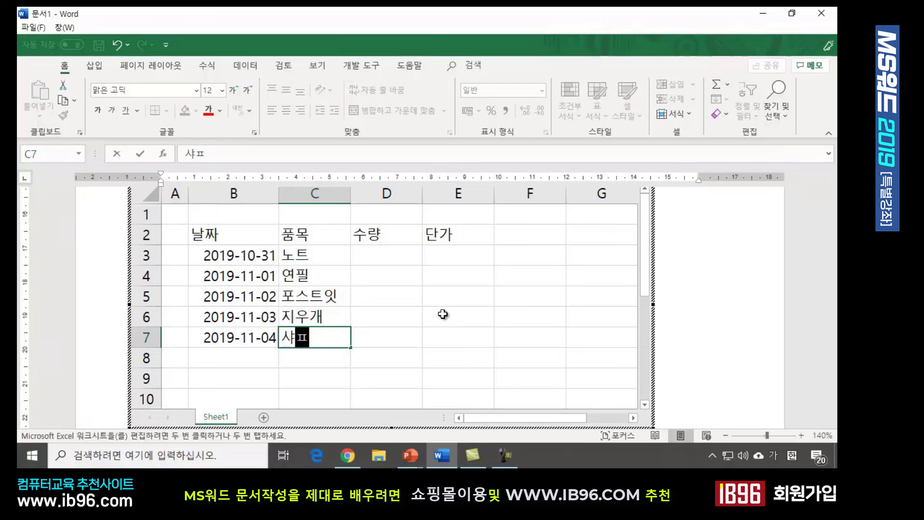
text(ㅡ)
Step: Enter the quantities 5, 7, 12, 50 and 3 in D3:D7
click(418, 254)
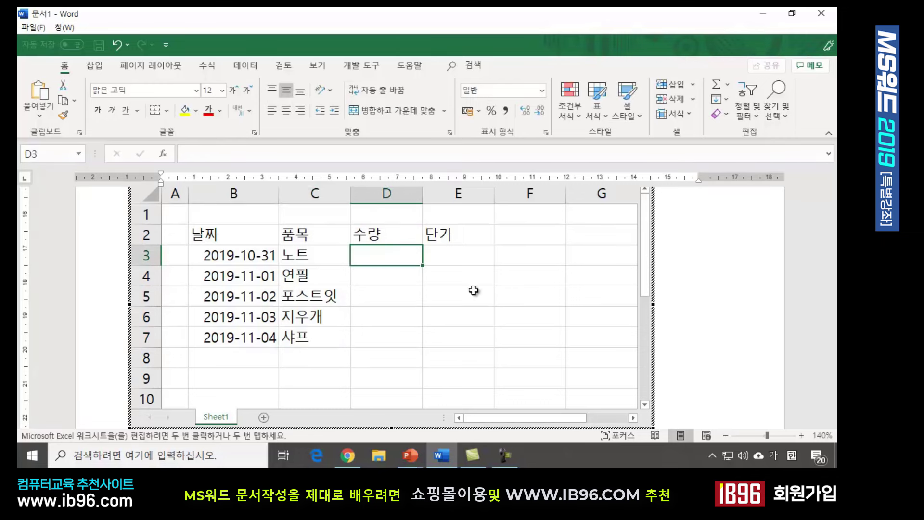
text(5)
key(Return)
text(7)
key(Return)
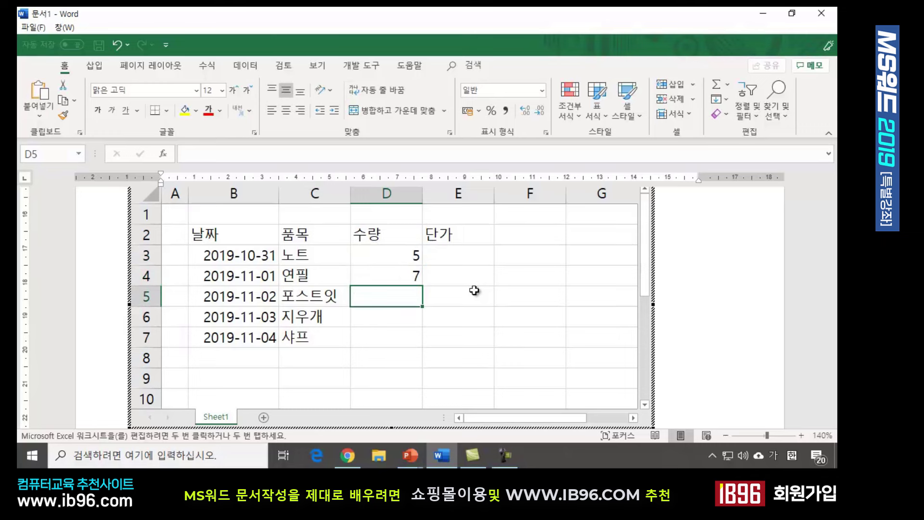
text(12)
key(Return)
text(50)
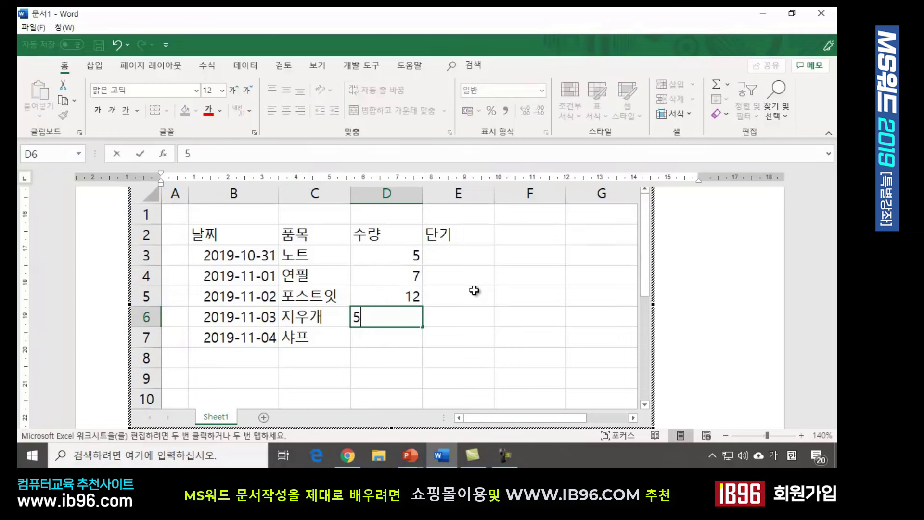
key(Return)
text(3)
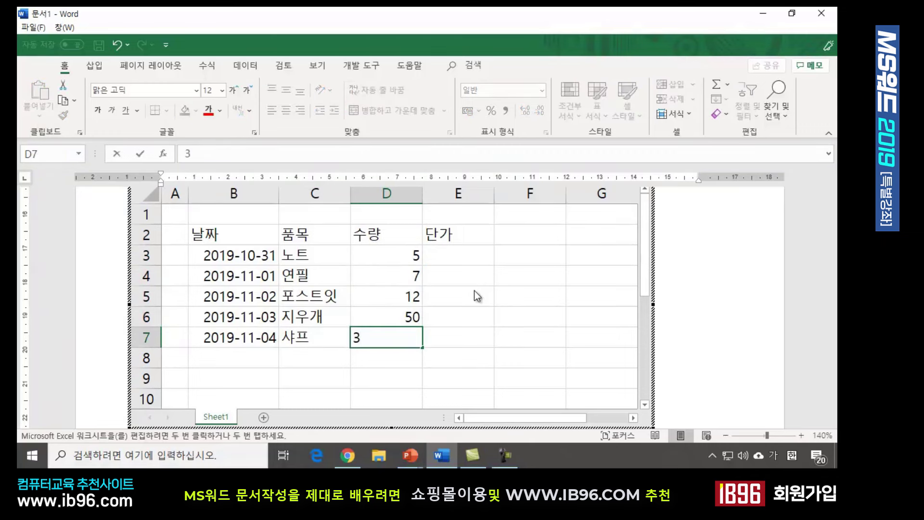
key(Return)
Step: Enter the unit prices 1200, 800, 1500, 300 and 5000 in E3:E7
click(437, 262)
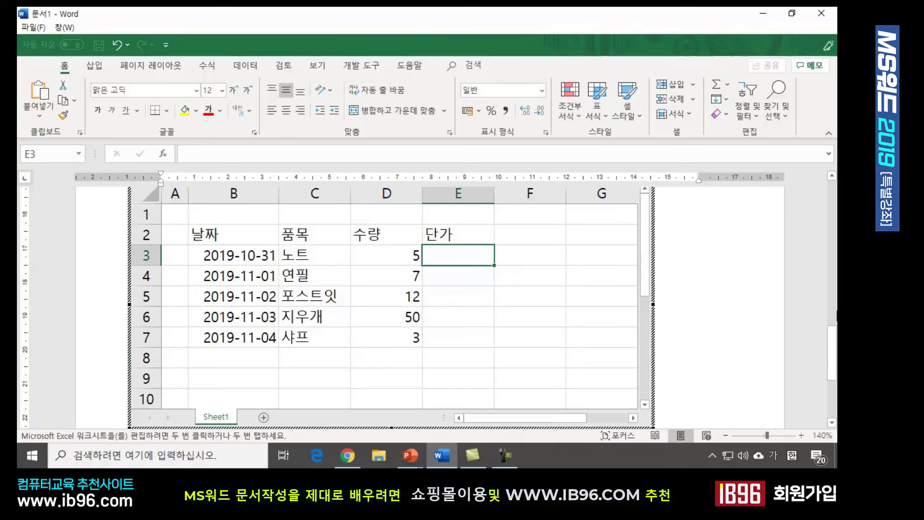
text(1200)
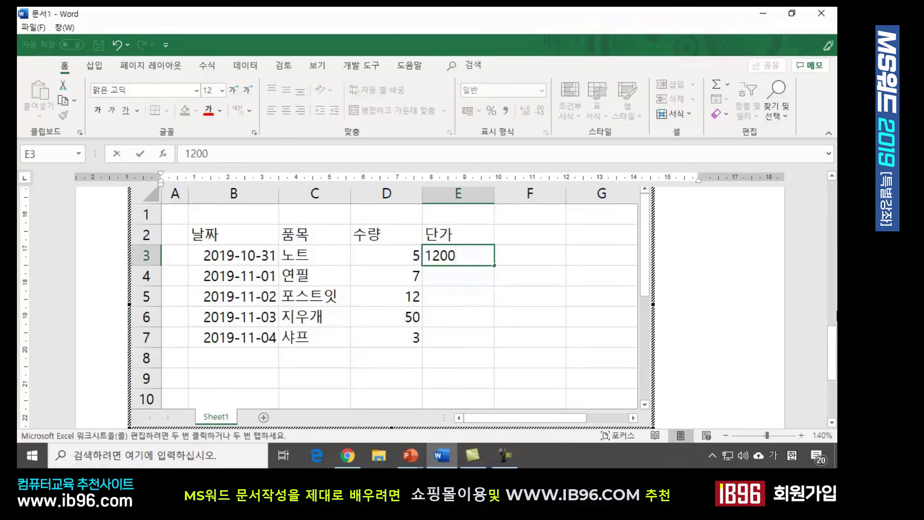
key(Return)
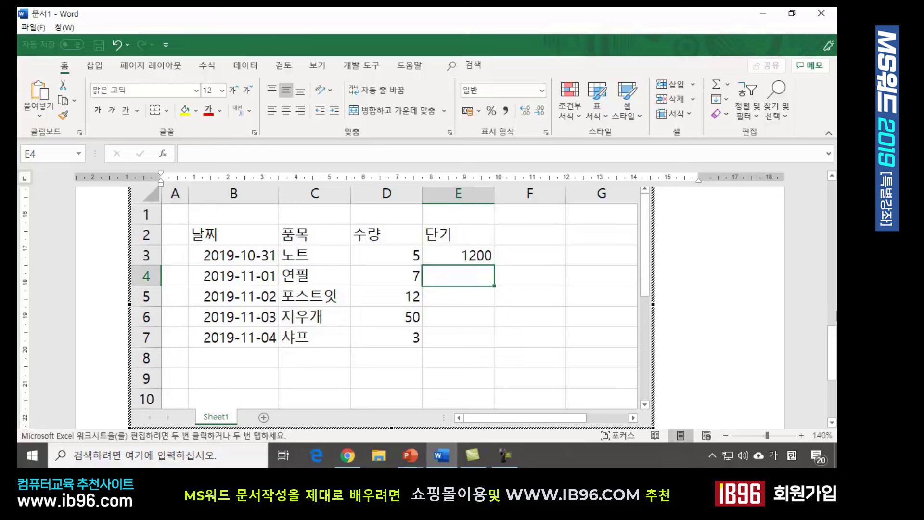
text(800)
key(Return)
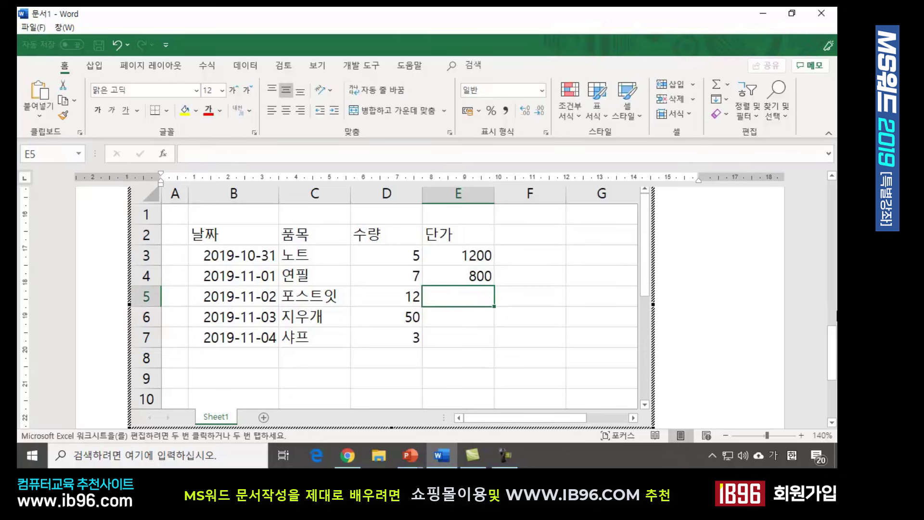
text(1500)
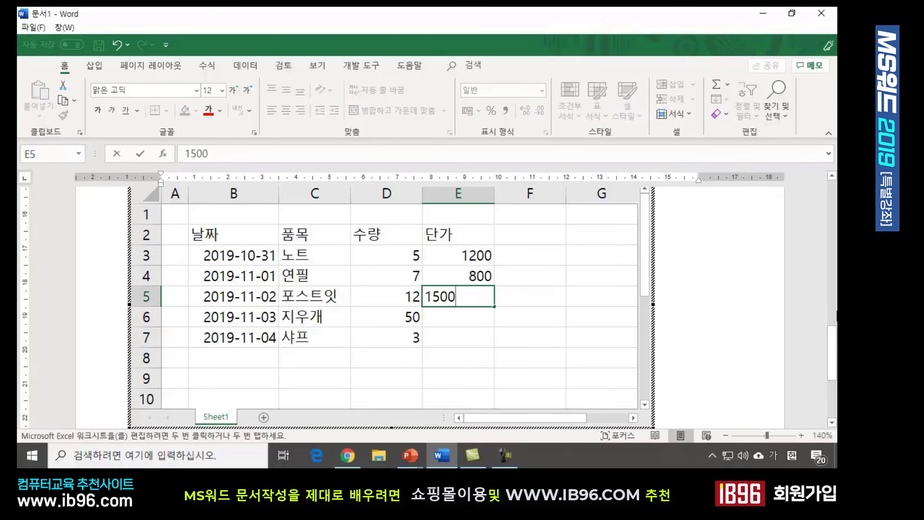
key(Return)
text(300)
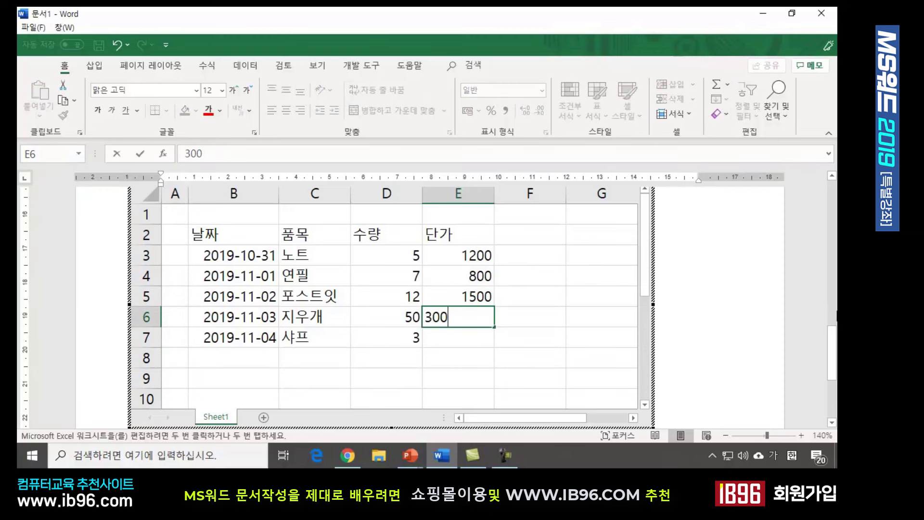
key(Return)
text(5)
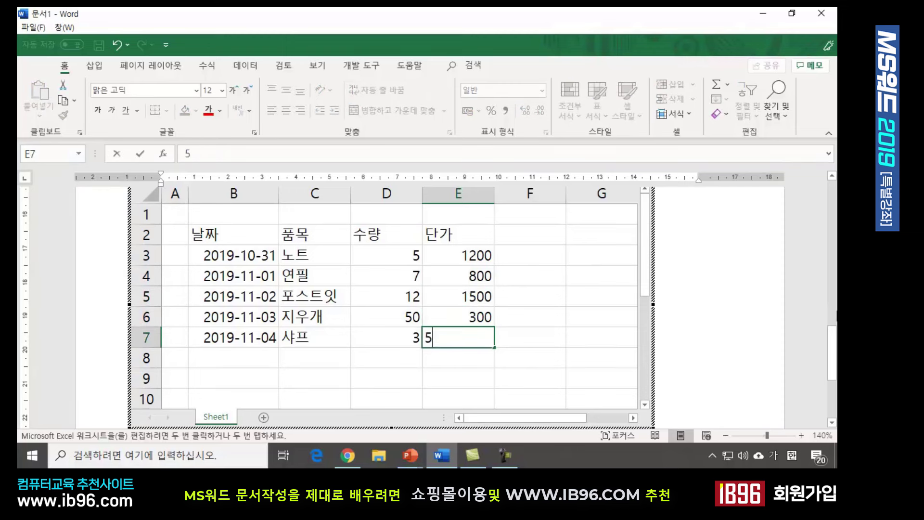
text(000)
key(Return)
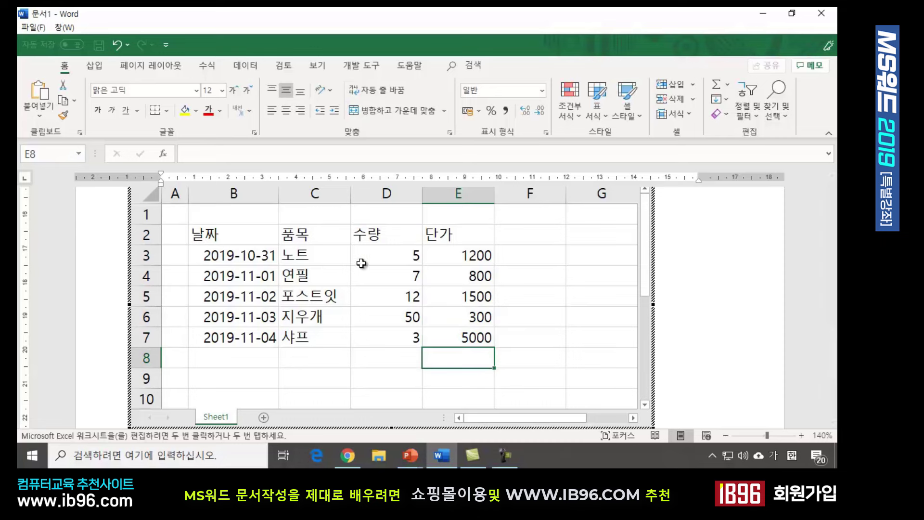
Step: Apply All Borders to the range B2:E7 of the embedded sheet
drag(221, 238, 447, 337)
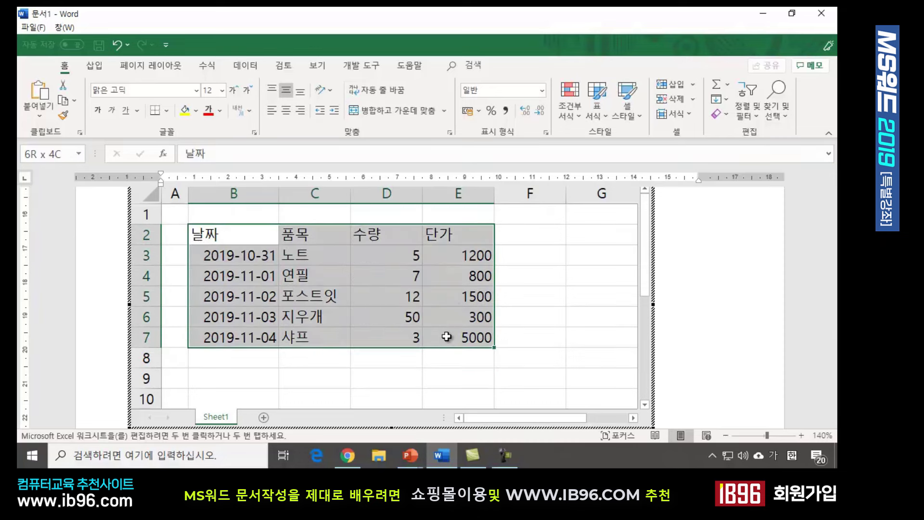
click(167, 115)
click(172, 236)
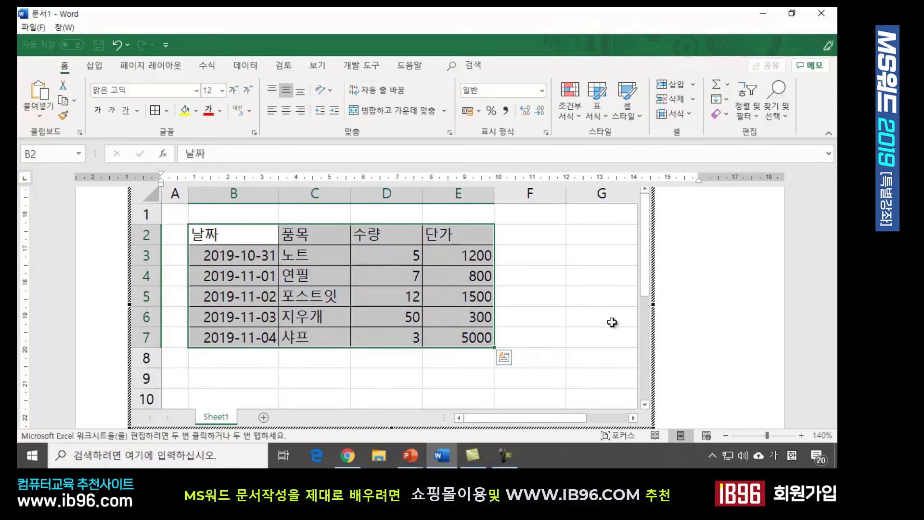
click(568, 301)
Step: Fill the header row B2:E2 with yellow
drag(236, 235, 456, 237)
click(184, 110)
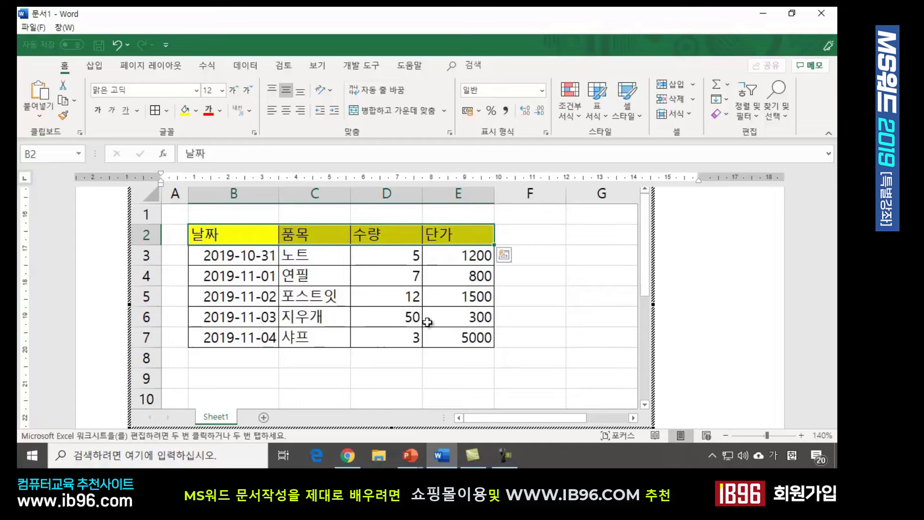
click(529, 332)
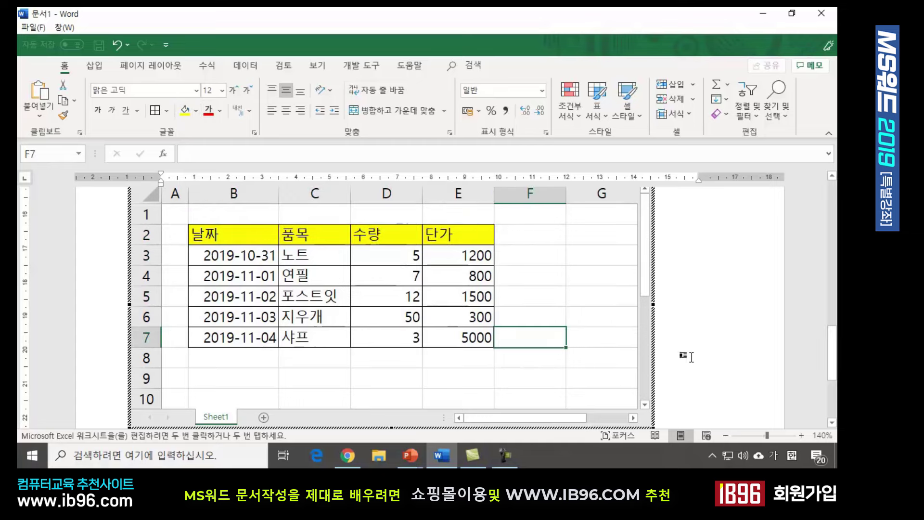
Step: Exit editing of the embedded sheet and deselect it
click(712, 353)
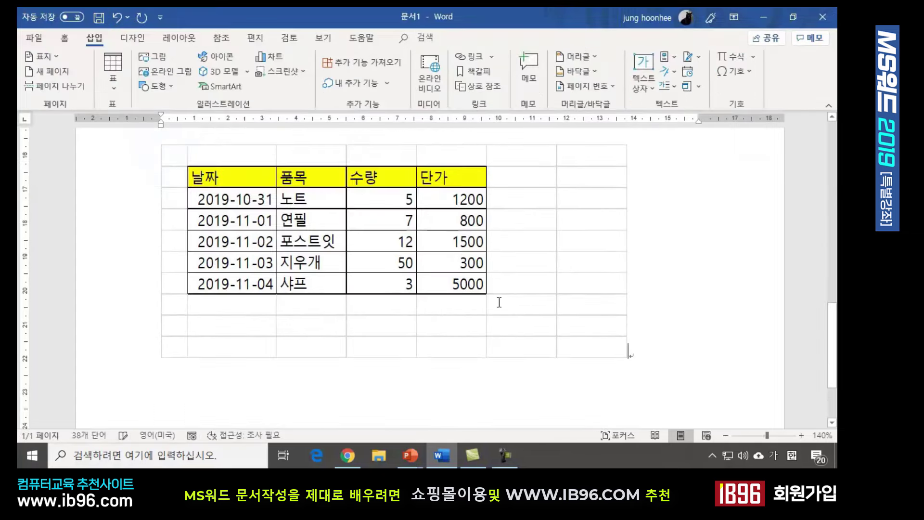
click(323, 299)
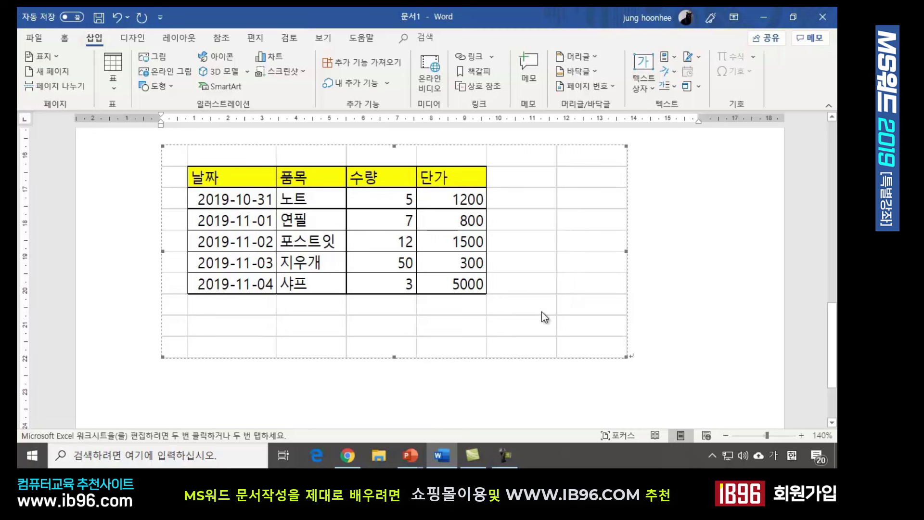
click(598, 347)
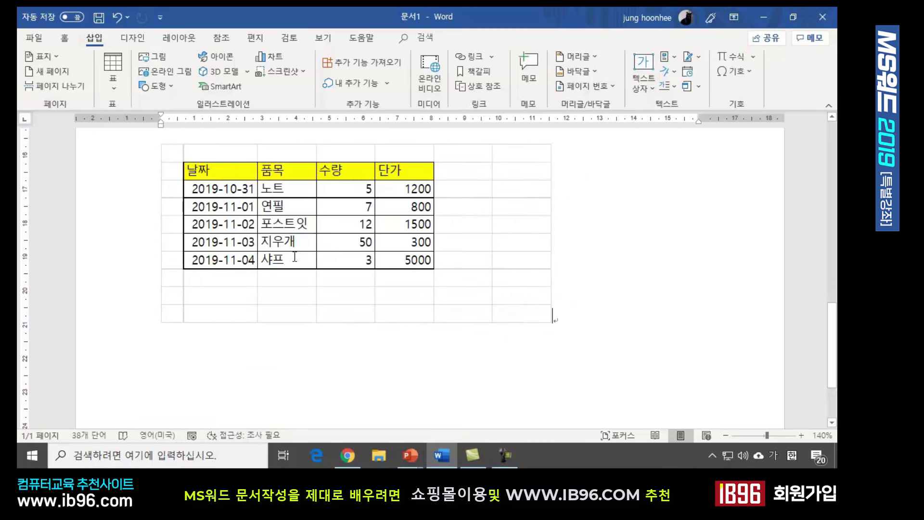
scroll(353, 337, up, 3)
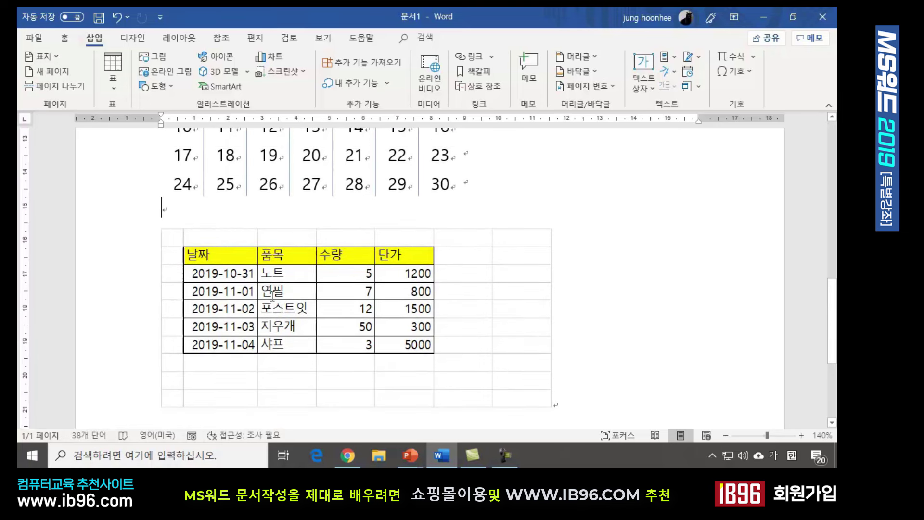
scroll(175, 339, down, 3)
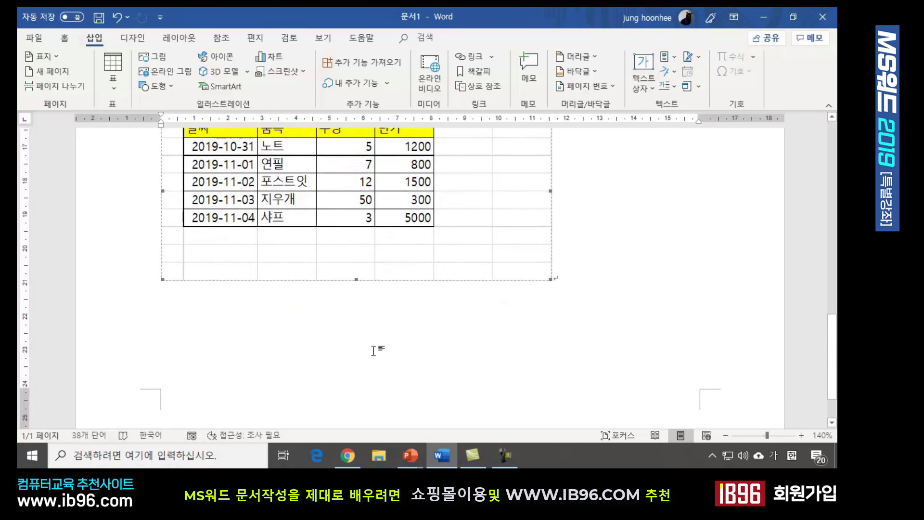
Step: Add an empty paragraph directly below the embedded sheet
key(shift+Left)
key(Right)
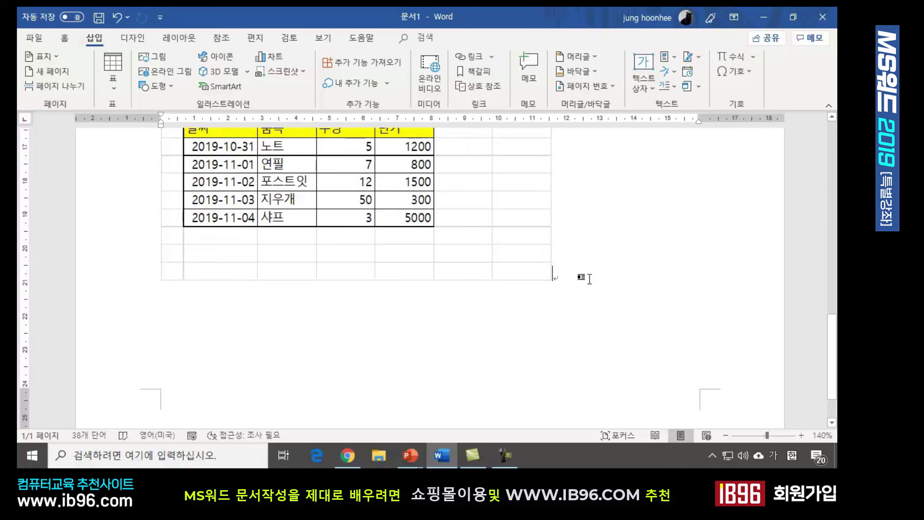
key(Return)
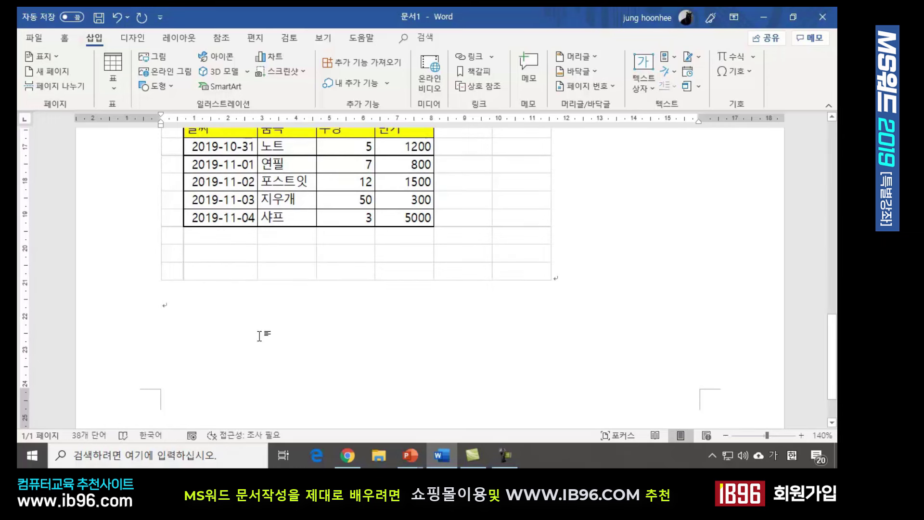
scroll(258, 336, up, 12)
scroll(259, 336, down, 12)
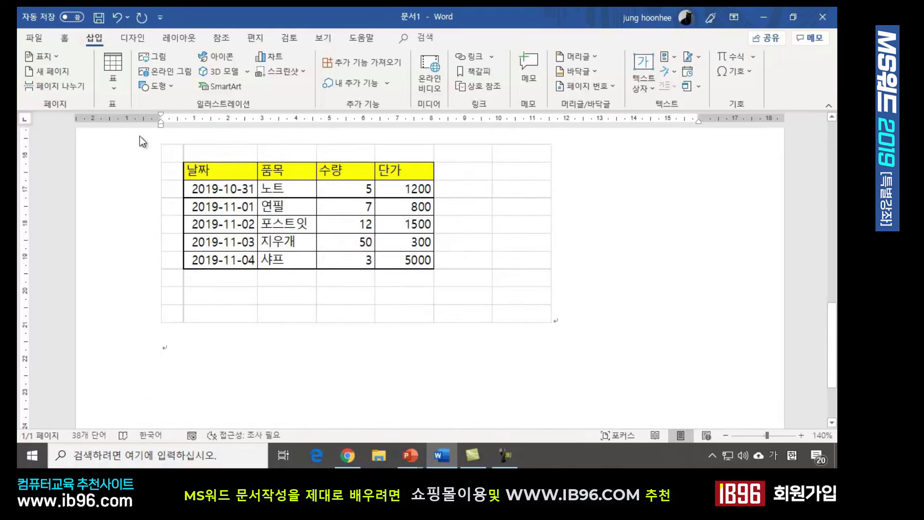
Step: Hand-draw a table below the sheet with Draw Table, undoing the last extra border
click(113, 82)
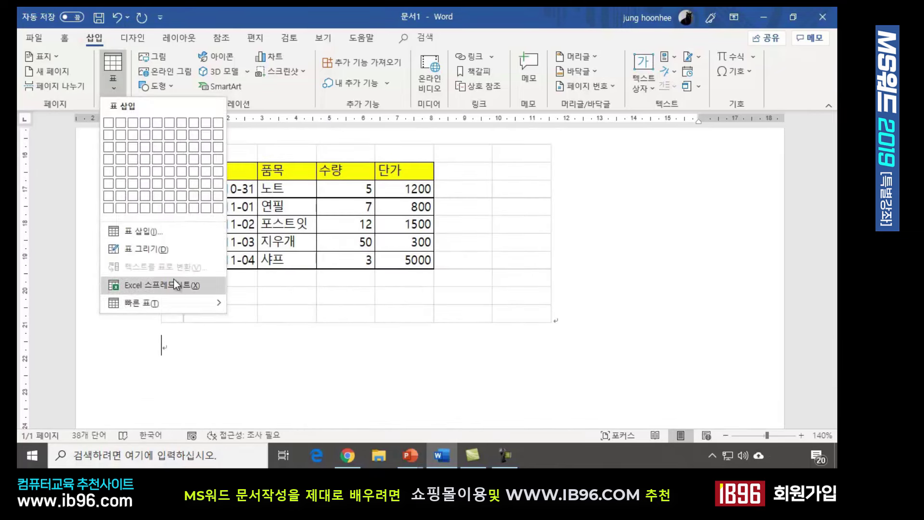
click(153, 256)
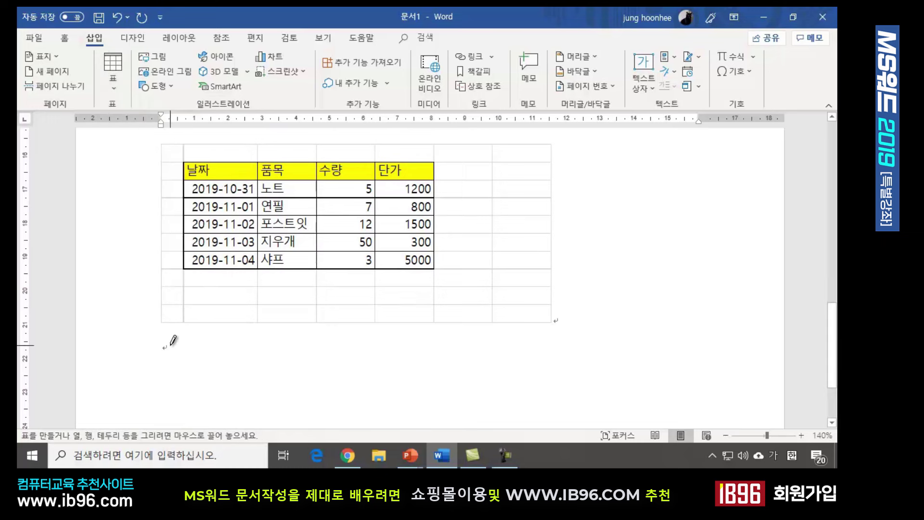
mouse_move(169, 349)
mouse_down()
mouse_move(361, 338)
mouse_move(475, 374)
mouse_move(504, 396)
mouse_move(527, 440)
mouse_move(548, 360)
mouse_up()
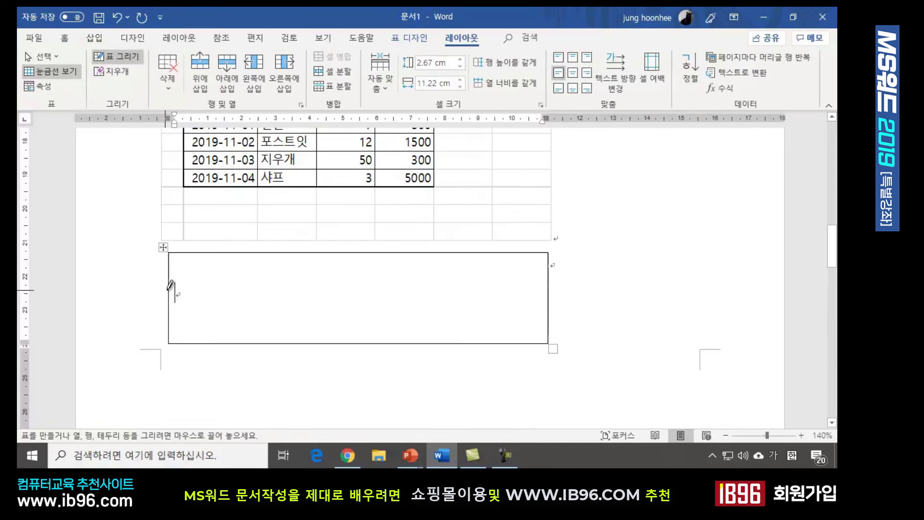
mouse_move(169, 296)
mouse_down()
mouse_move(564, 281)
mouse_move(548, 295)
mouse_up()
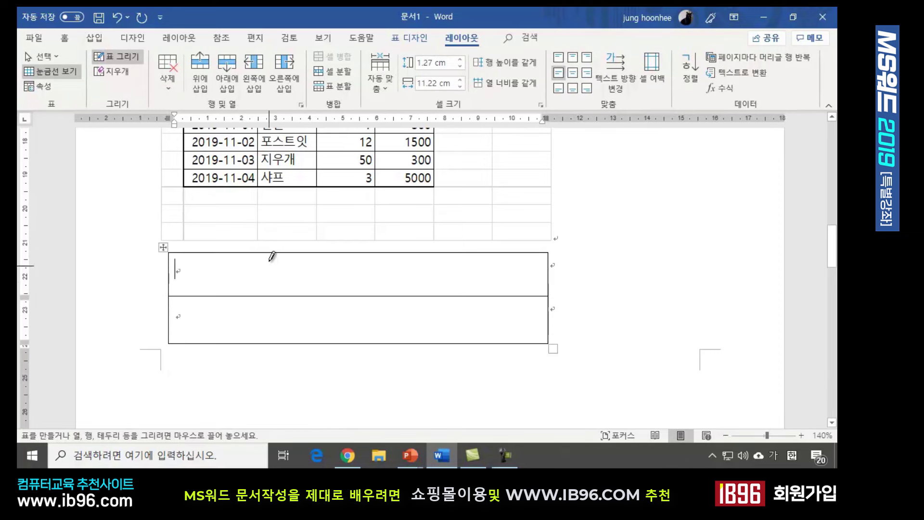
drag(262, 247, 270, 322)
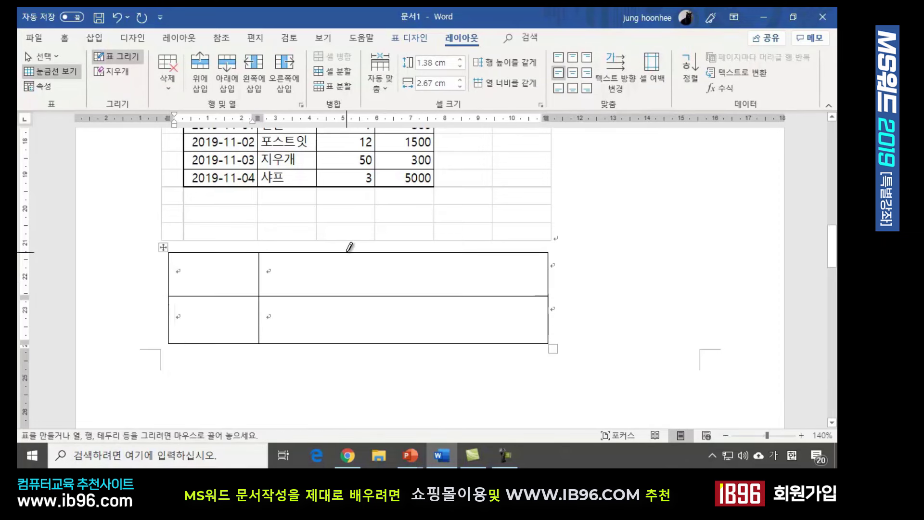
drag(349, 246, 359, 327)
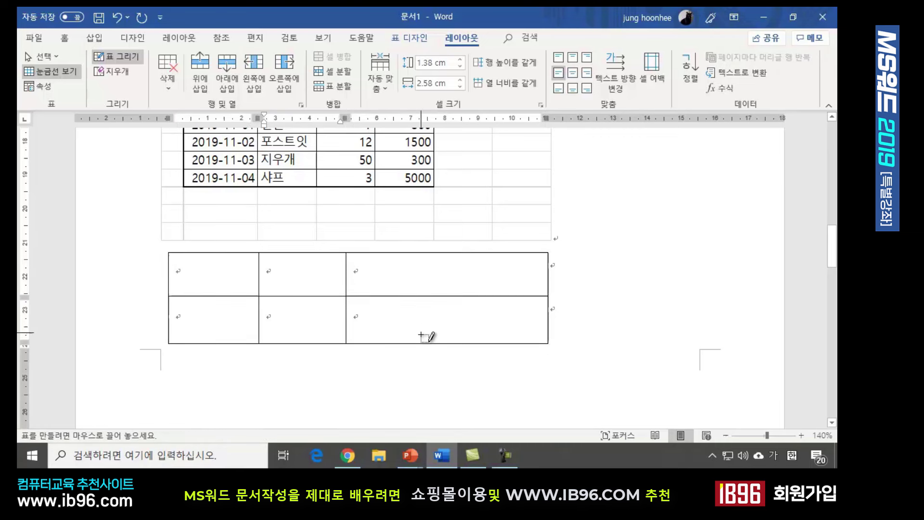
key(ctrl+z)
key(ctrl+z)
key(ctrl+z)
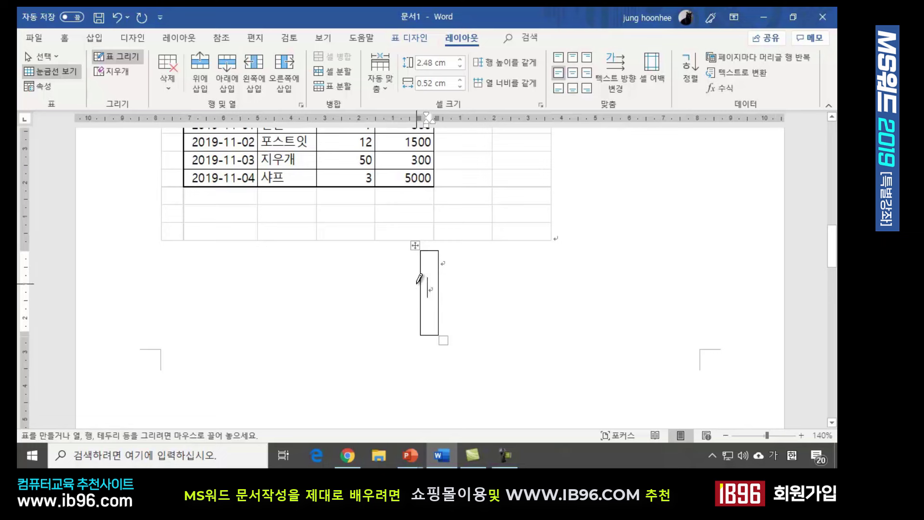
key(Escape)
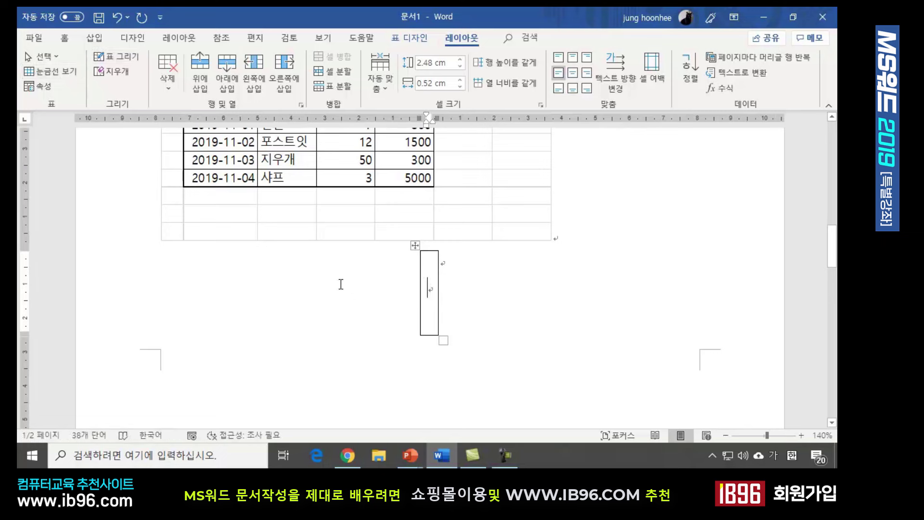
Step: Select the narrow lower table and look through the Table Design and Layout ribbons
click(416, 246)
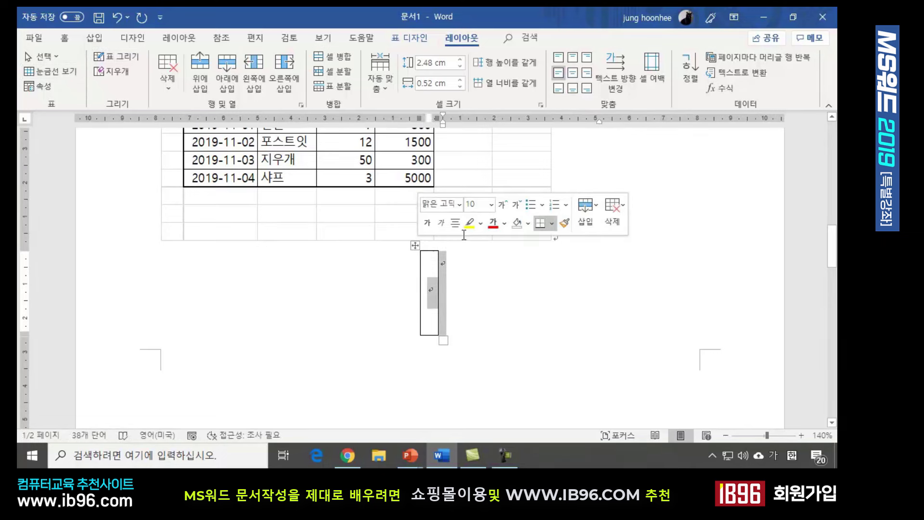
click(454, 252)
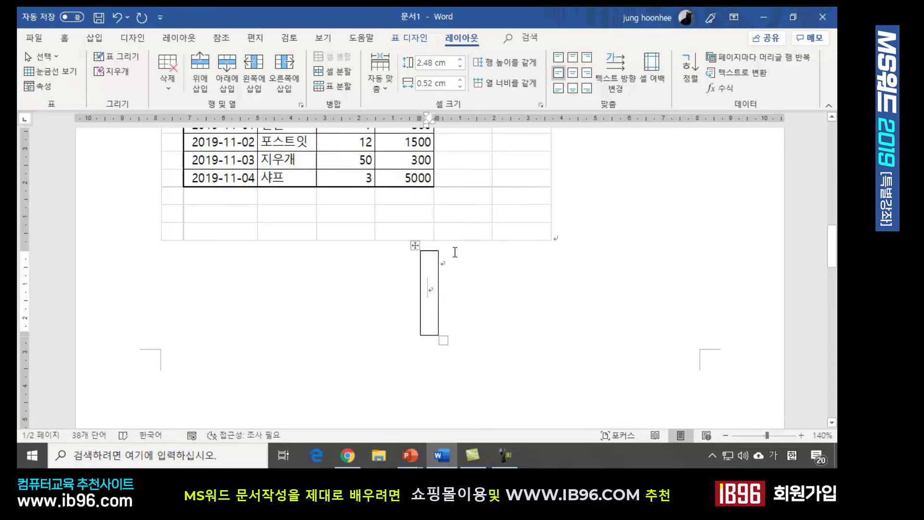
click(414, 246)
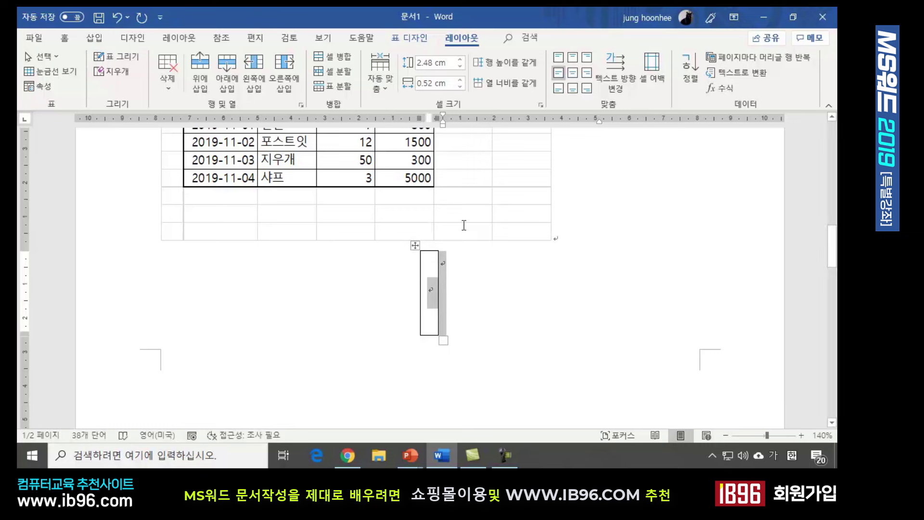
click(414, 40)
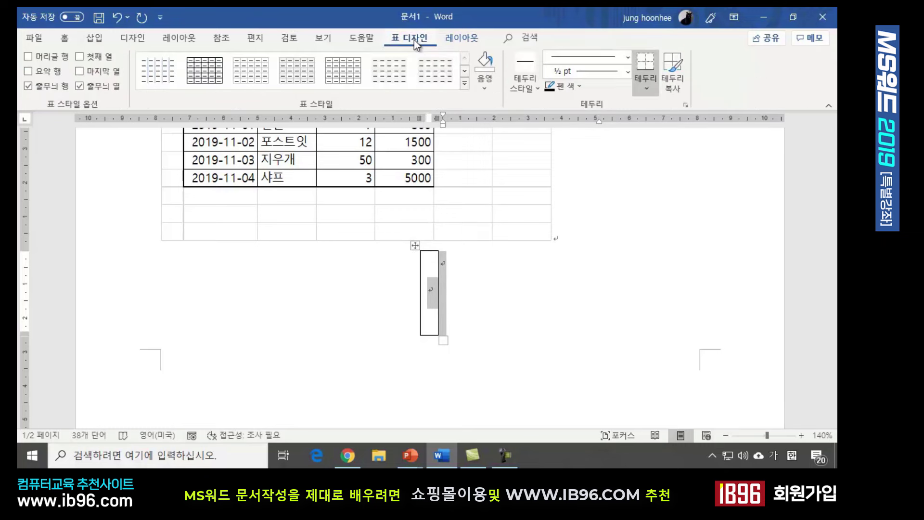
click(464, 38)
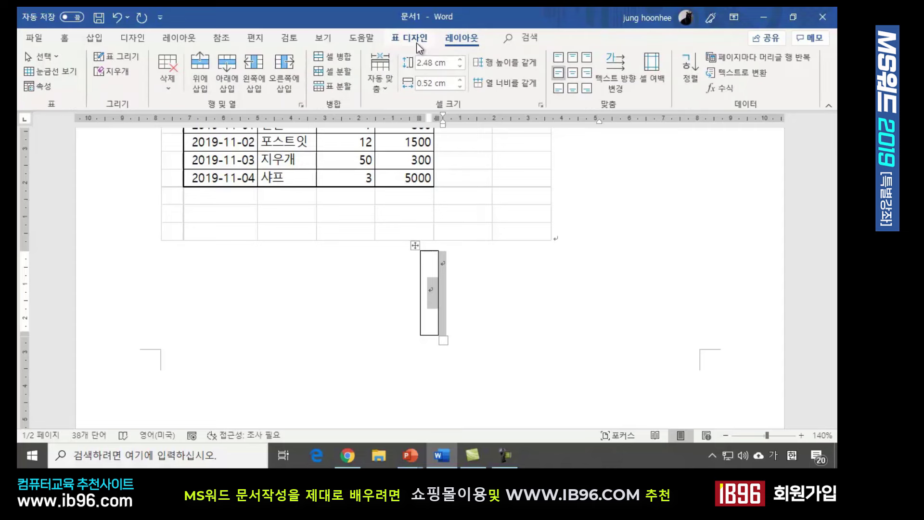
click(415, 43)
click(457, 42)
click(428, 41)
click(462, 39)
click(404, 39)
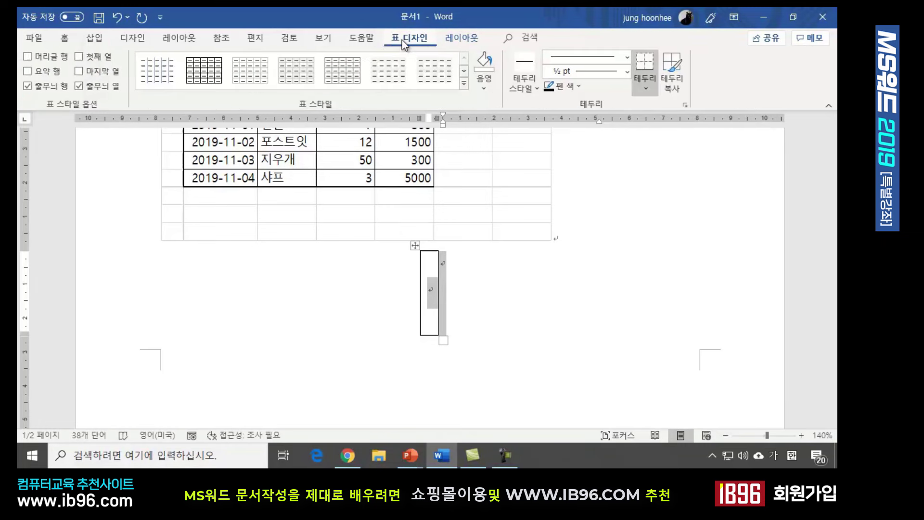
click(460, 38)
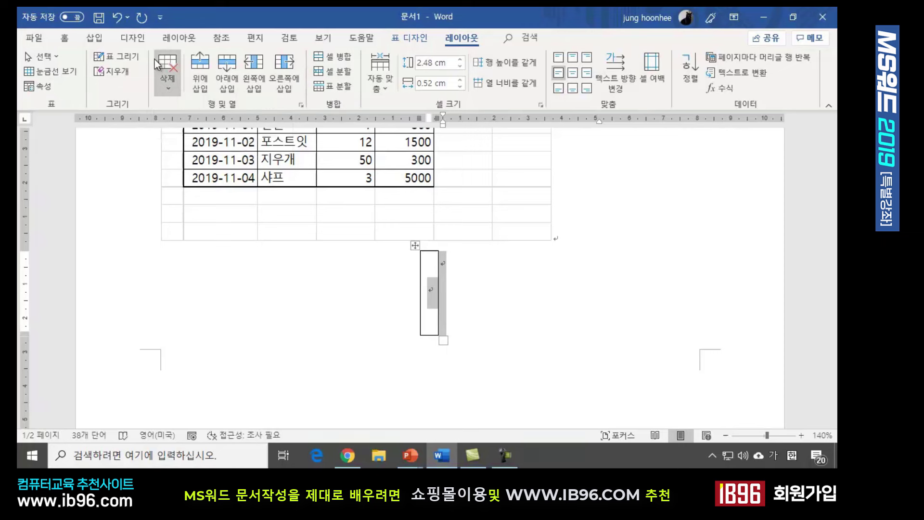
Step: Delete the entire empty lower table with Delete Table
click(168, 85)
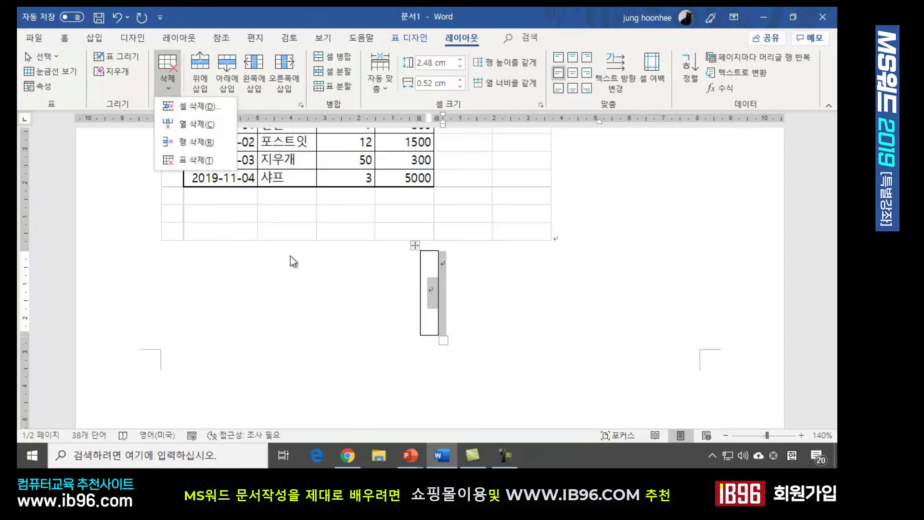
click(195, 162)
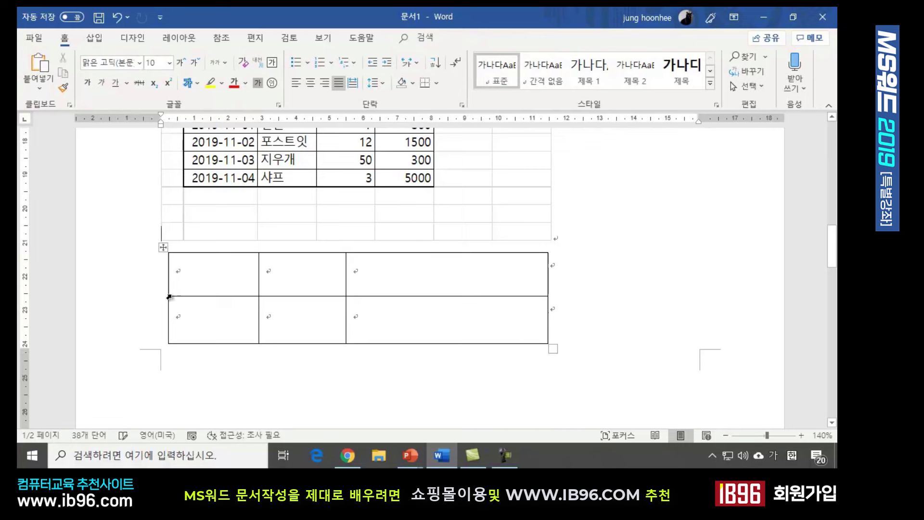
click(163, 247)
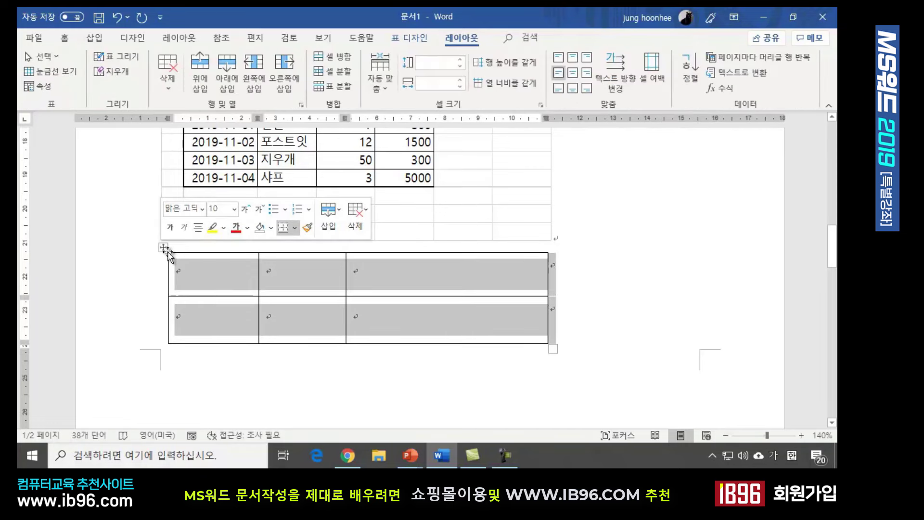
click(170, 87)
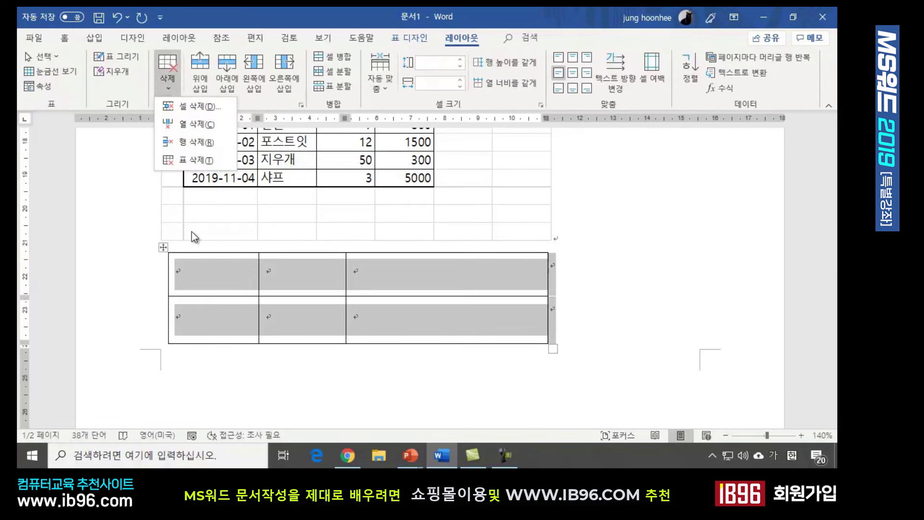
click(189, 166)
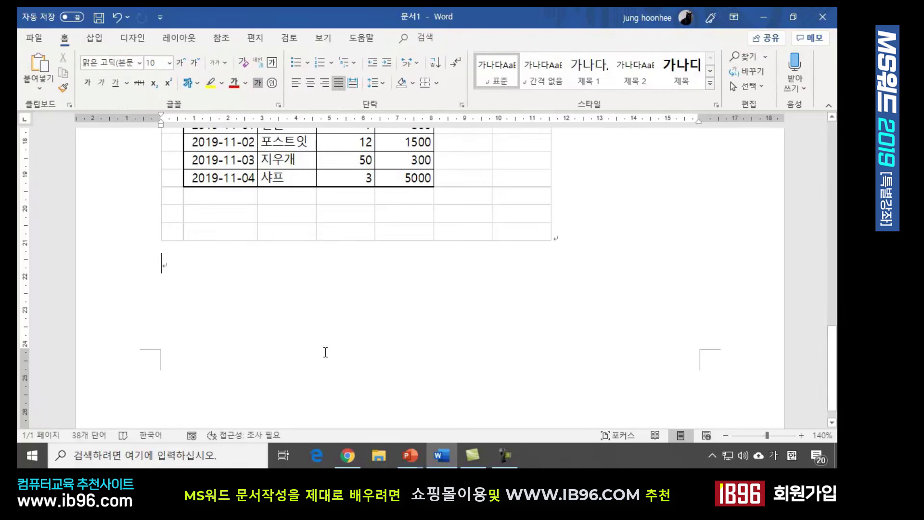
Step: Start a new blank document (문서2) from the File start page
scroll(227, 332, up, 2)
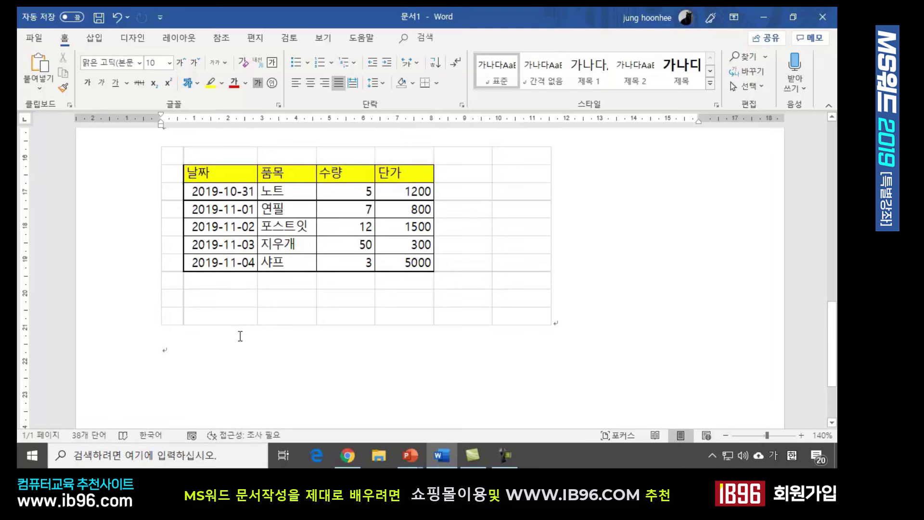
scroll(239, 332, up, 3)
scroll(240, 336, up, 1)
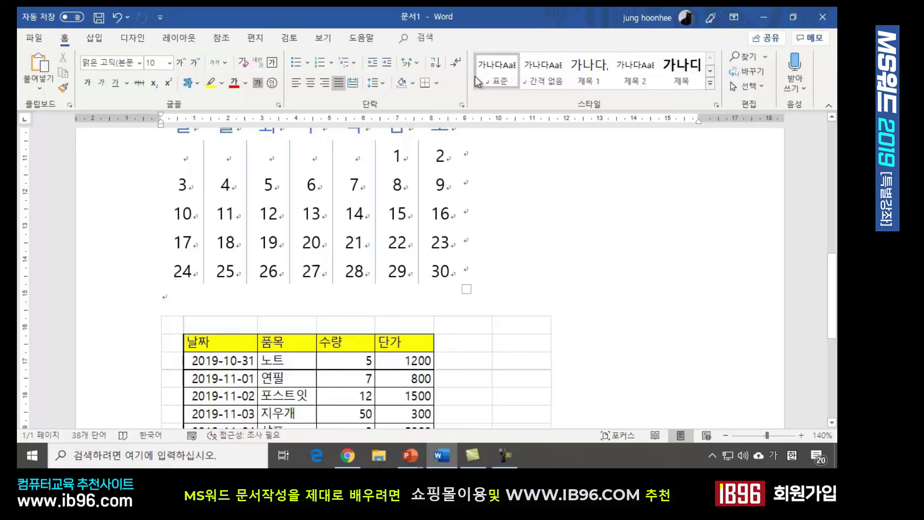
click(34, 39)
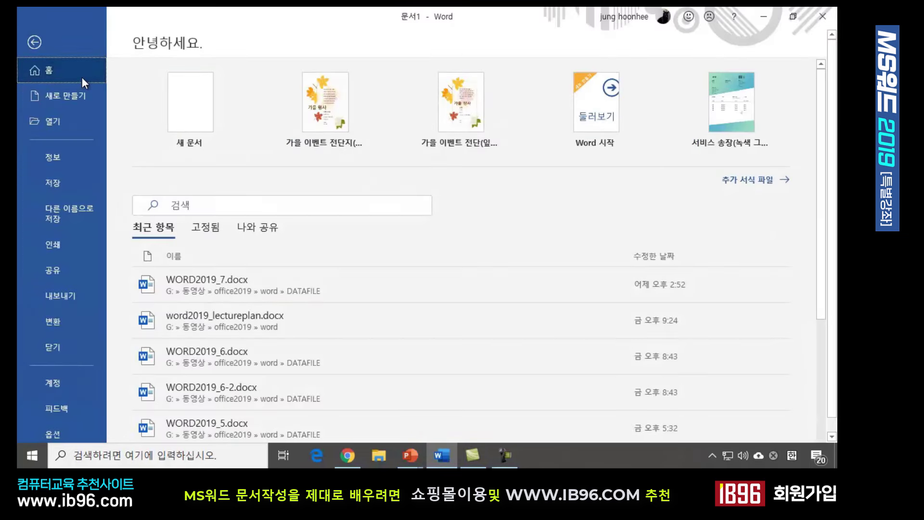
click(173, 99)
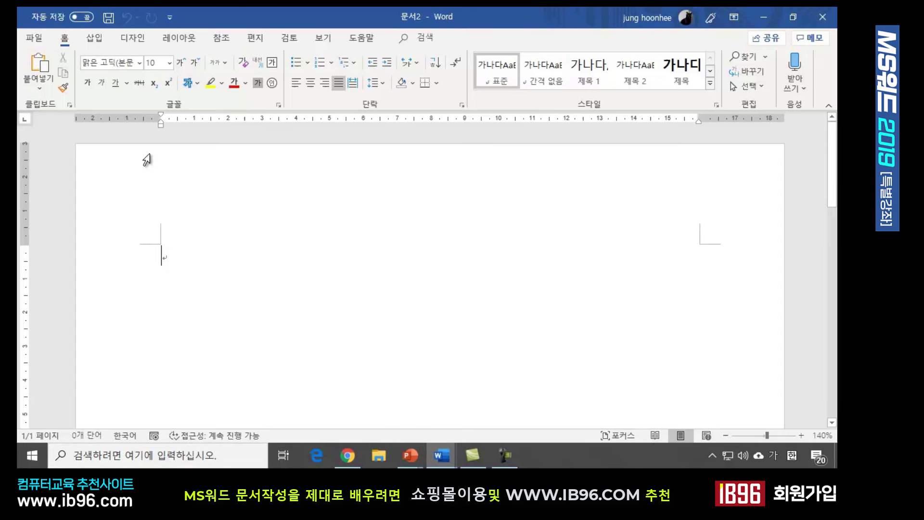
Step: In the Insert Table dialog, enter 2 columns and 7 rows
click(95, 39)
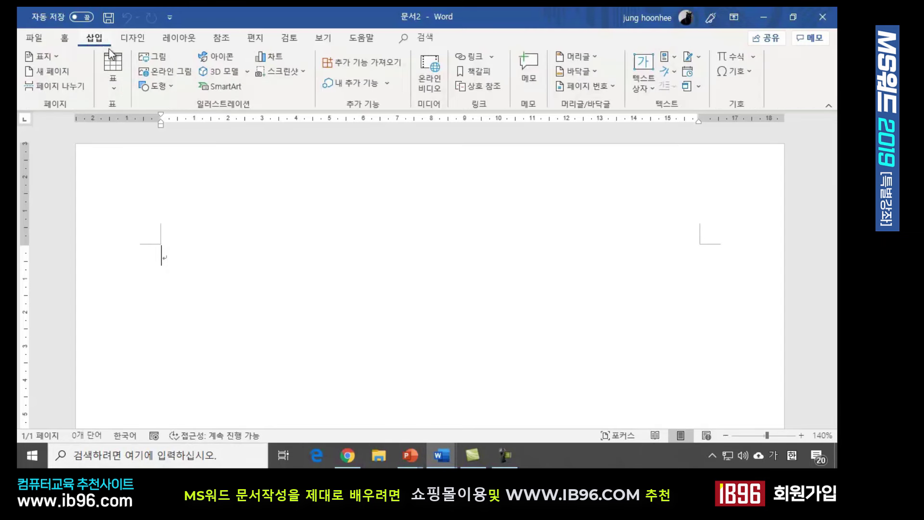
click(114, 85)
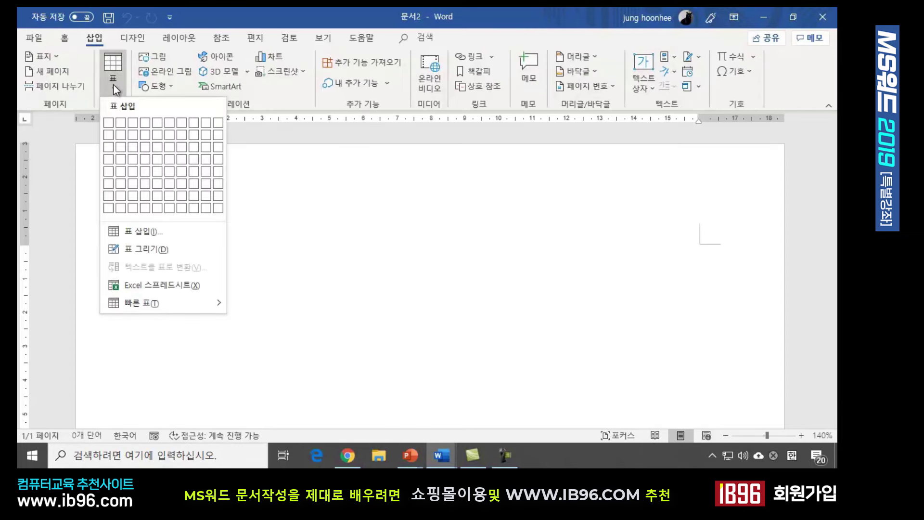
click(142, 232)
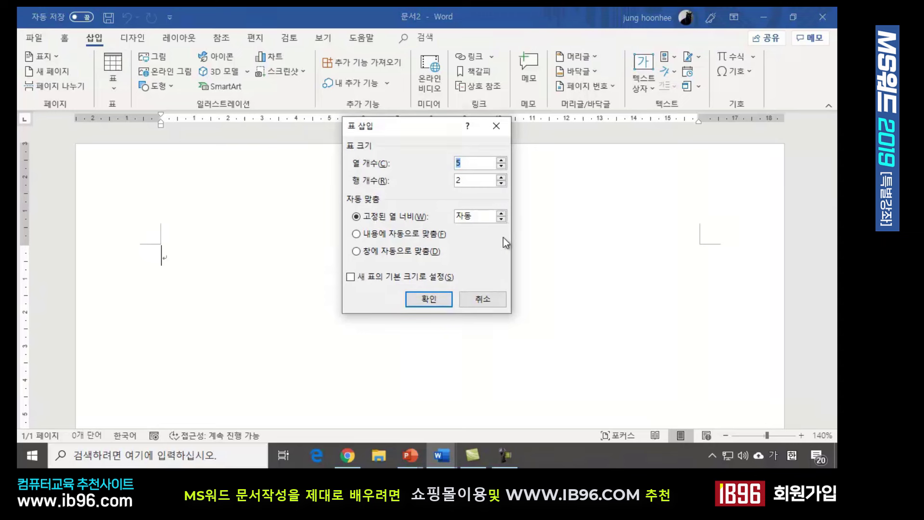
text(2)
key(BackSpace)
text(7)
Step: Insert the 2×7 table and select its first and second columns
click(426, 303)
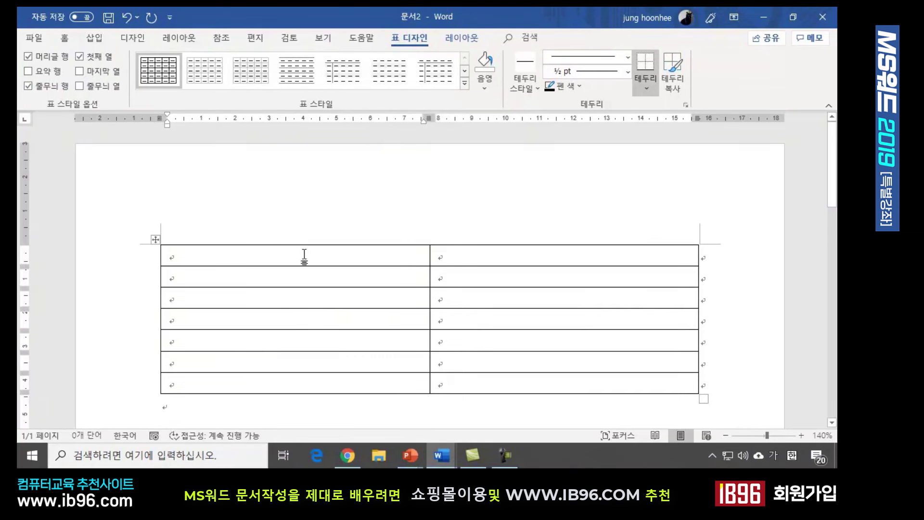
click(537, 255)
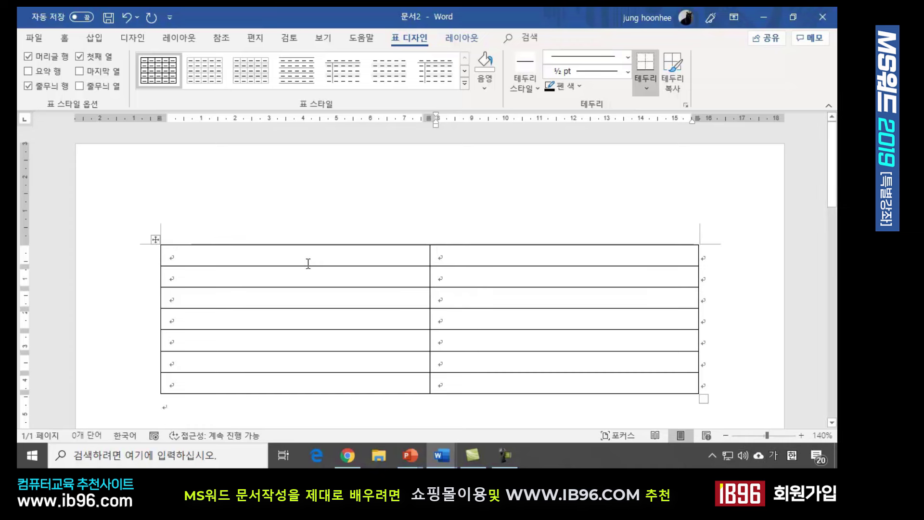
drag(307, 250, 316, 384)
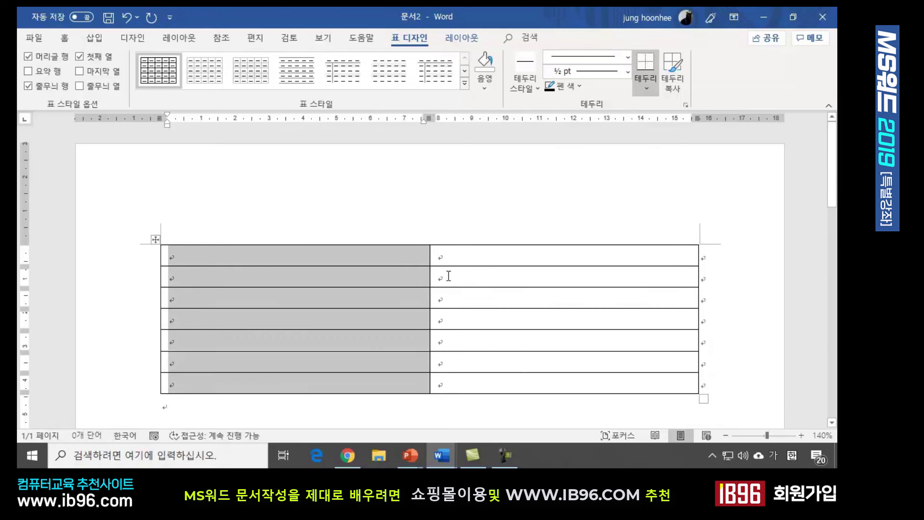
drag(489, 254, 491, 377)
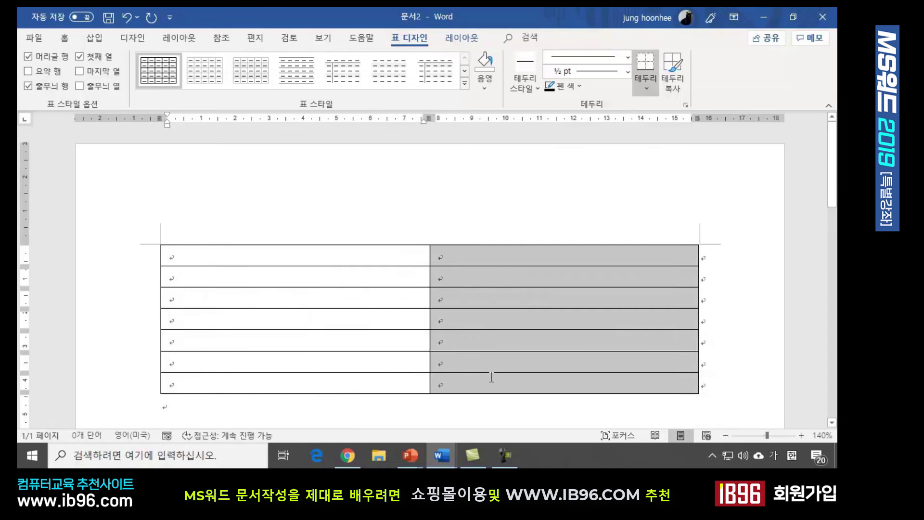
click(374, 220)
click(436, 241)
Step: Narrow both columns by dragging the middle border and right edge leftward
mouse_move(430, 254)
mouse_down()
mouse_move(249, 268)
mouse_move(262, 268)
mouse_up()
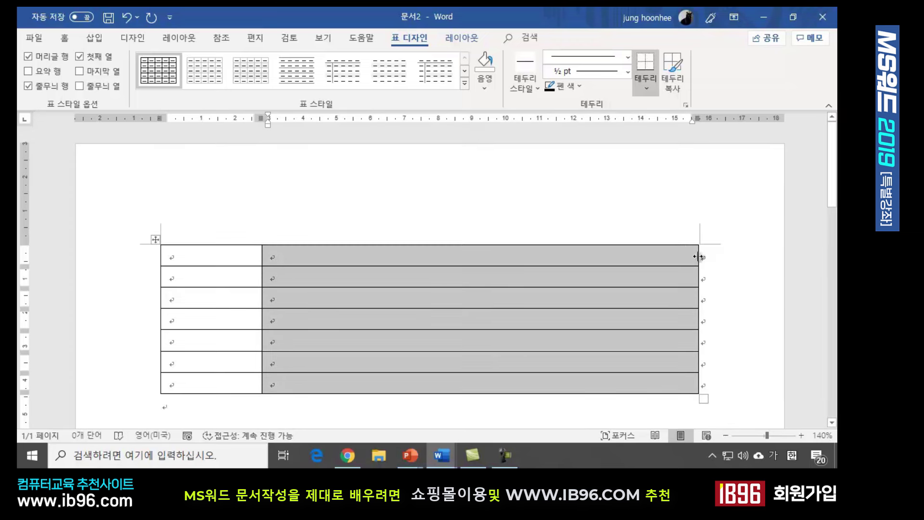
drag(698, 256, 338, 273)
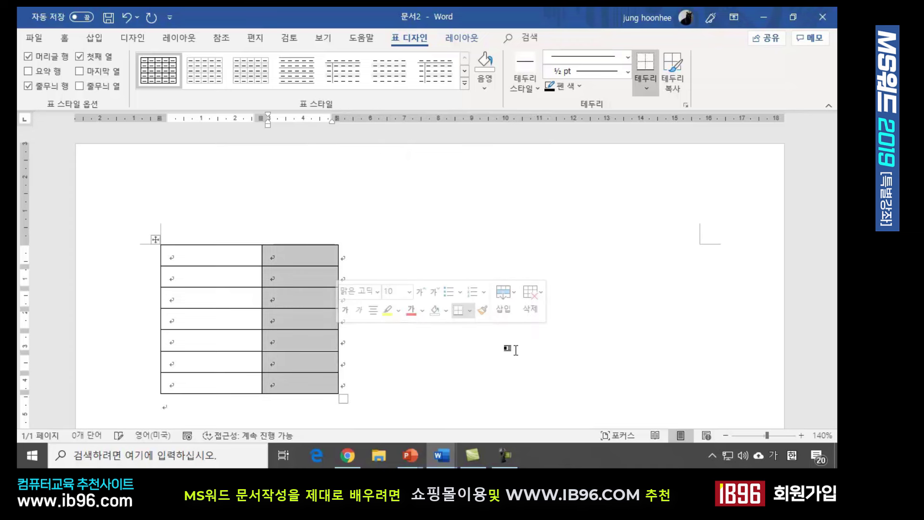
click(491, 375)
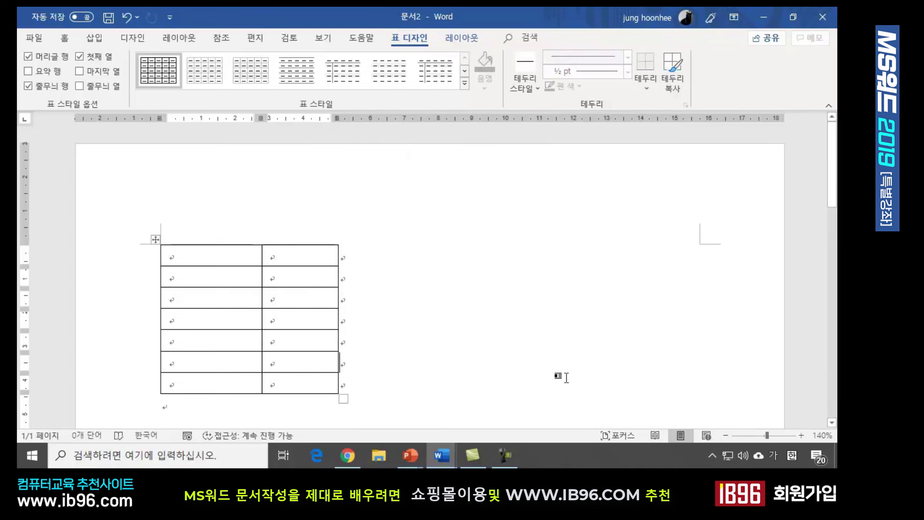
Step: Drag the table's resize handle to make the 2×7 table wider and taller
mouse_move(270, 242)
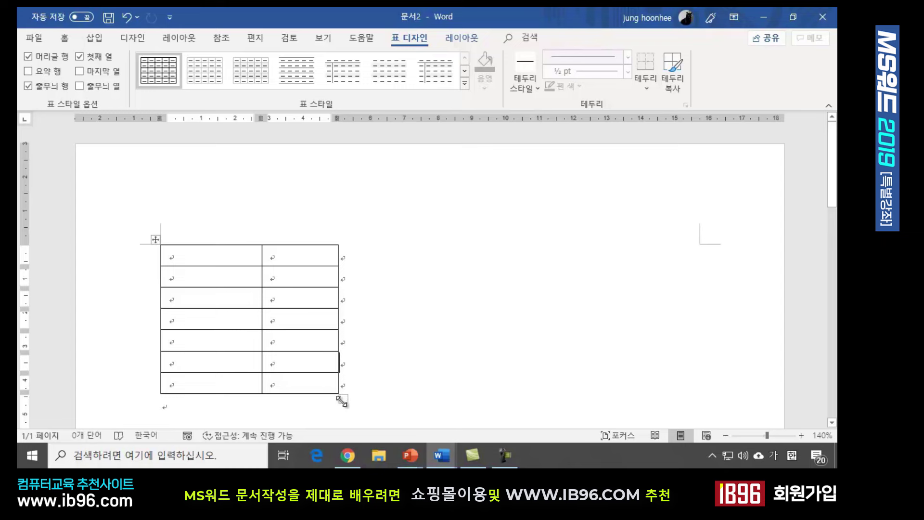
scroll(471, 336, down, 2)
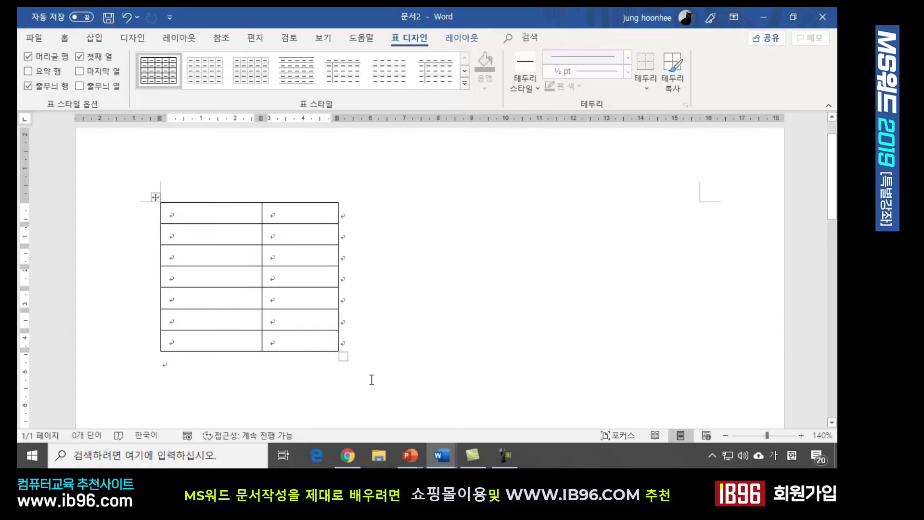
click(343, 357)
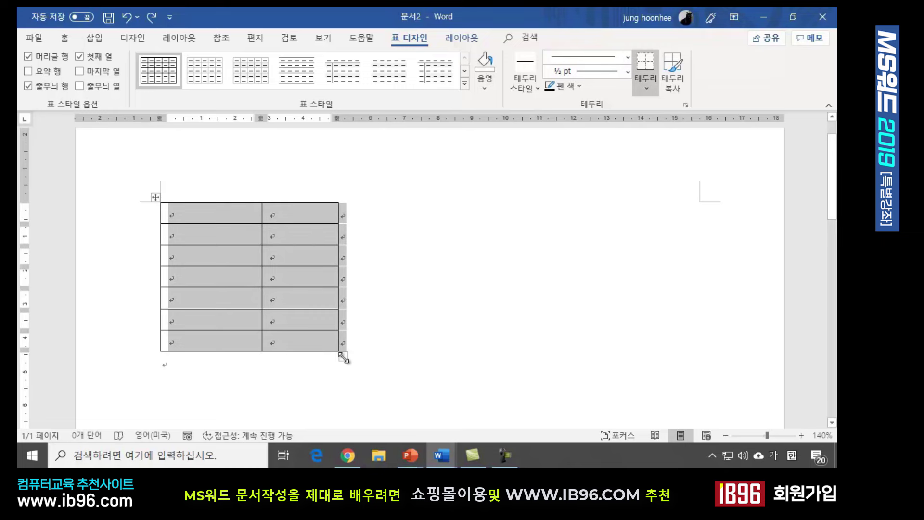
drag(343, 357, 509, 326)
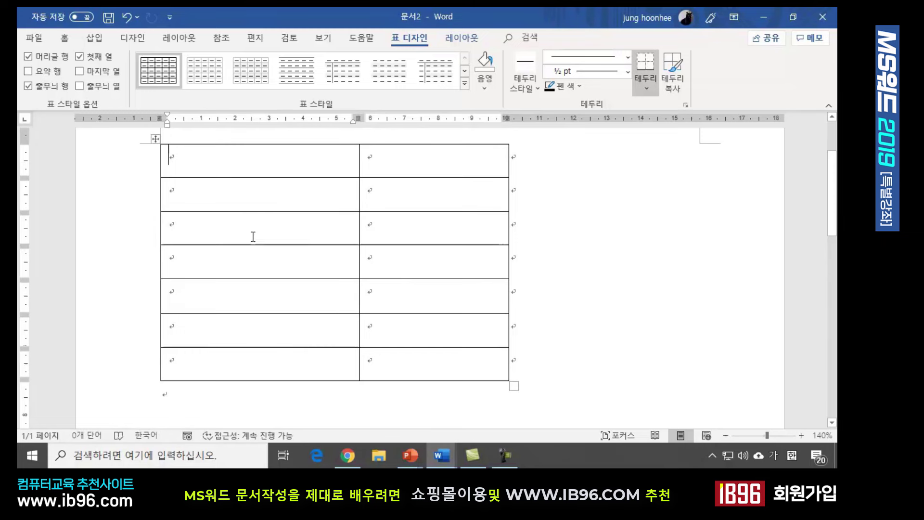
scroll(304, 249, up, 3)
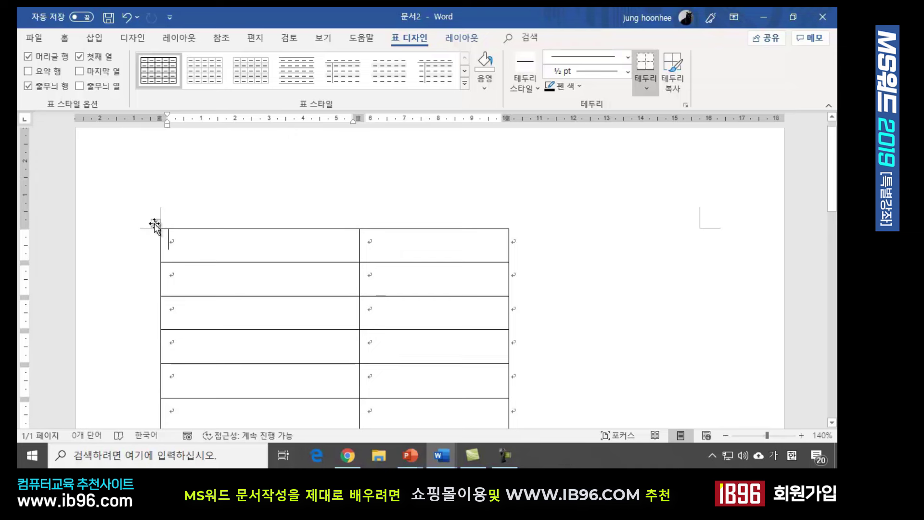
Step: Shift the whole table somewhat to the right on the page
click(155, 223)
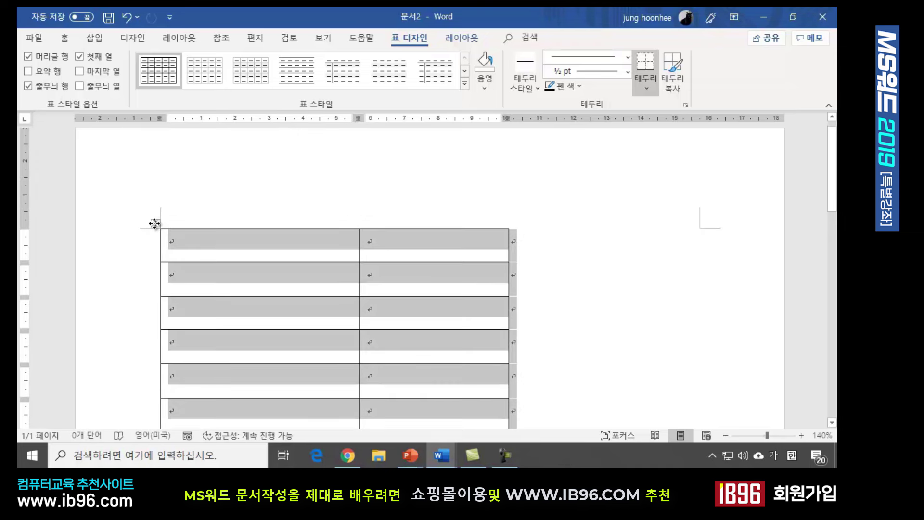
drag(155, 224, 243, 222)
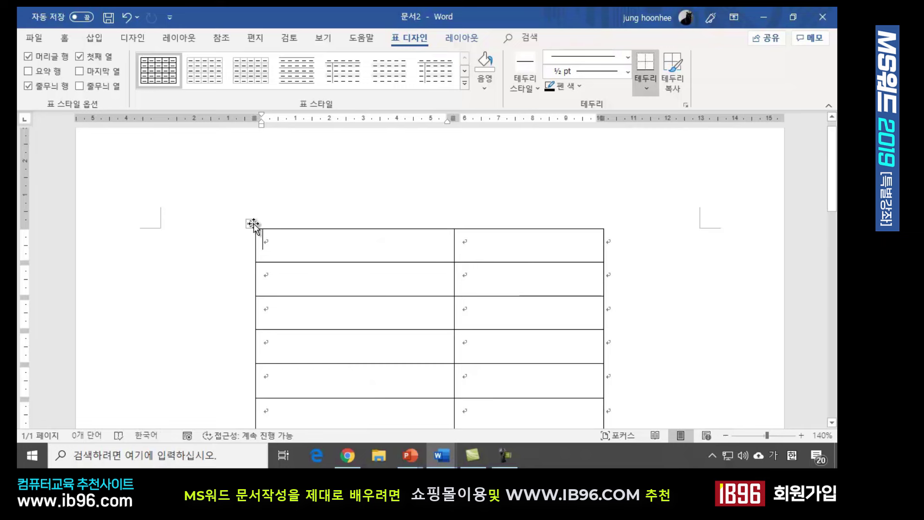
drag(250, 223, 155, 222)
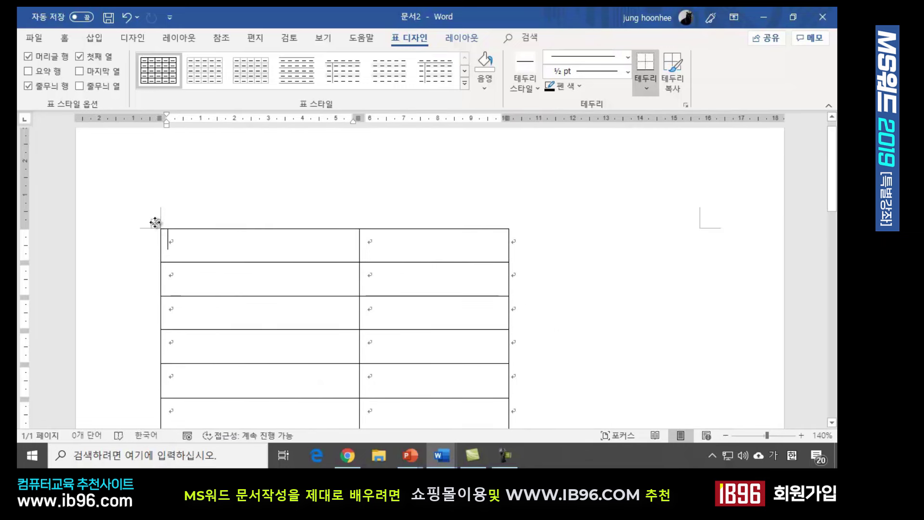
drag(156, 222, 212, 224)
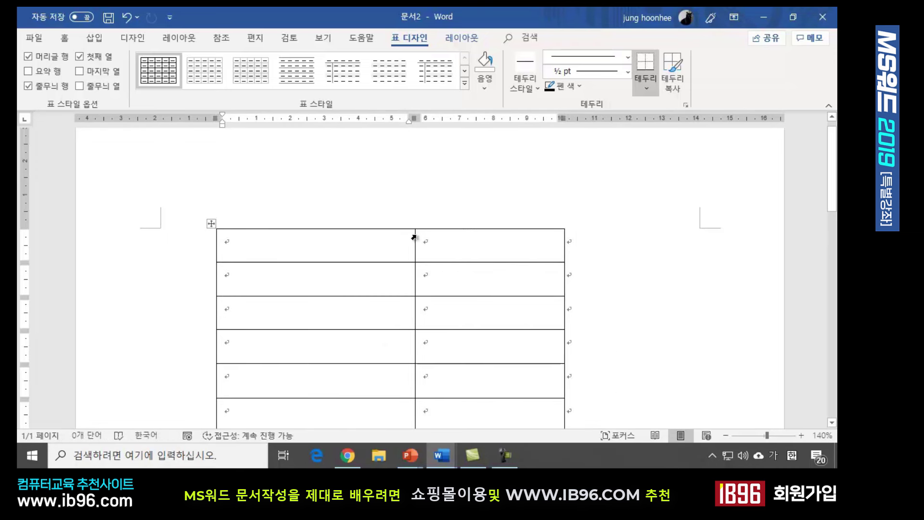
Step: Narrow both table columns and place the caret in the first cell
drag(415, 238, 338, 250)
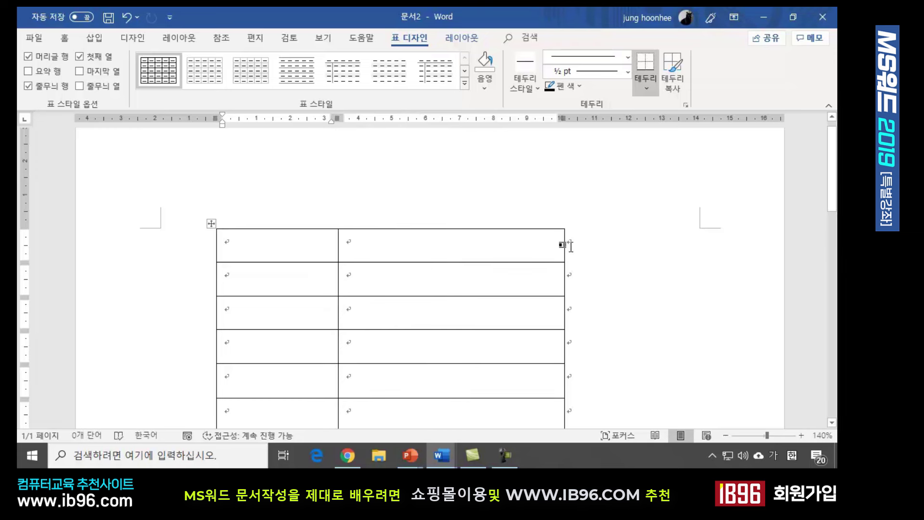
drag(563, 247, 440, 249)
click(293, 245)
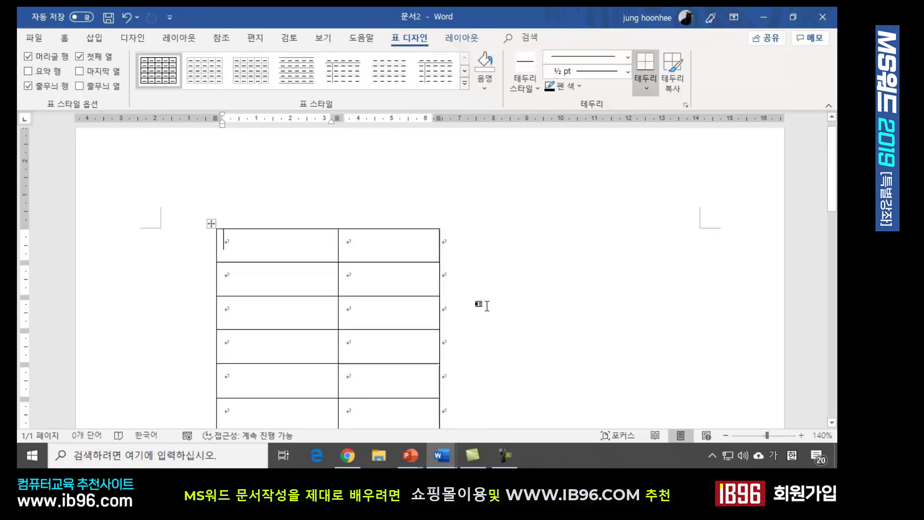
scroll(476, 304, down, 2)
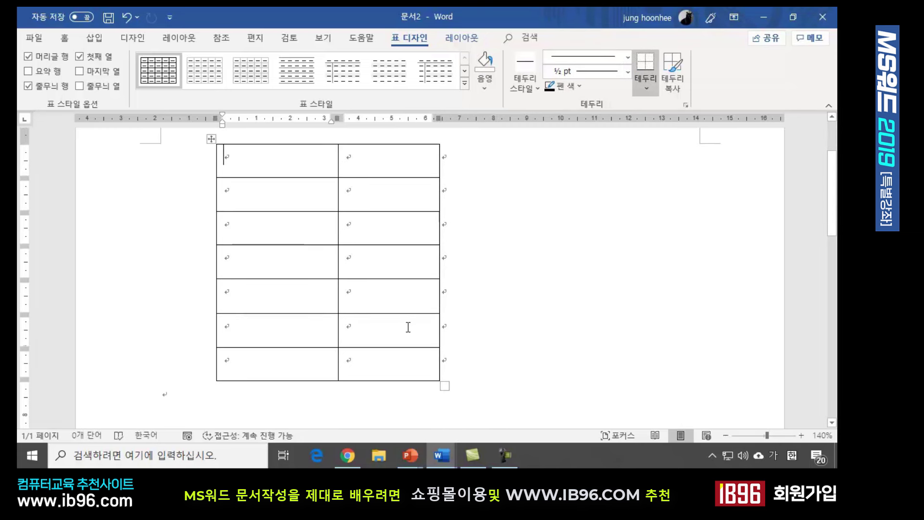
scroll(408, 328, up, 1)
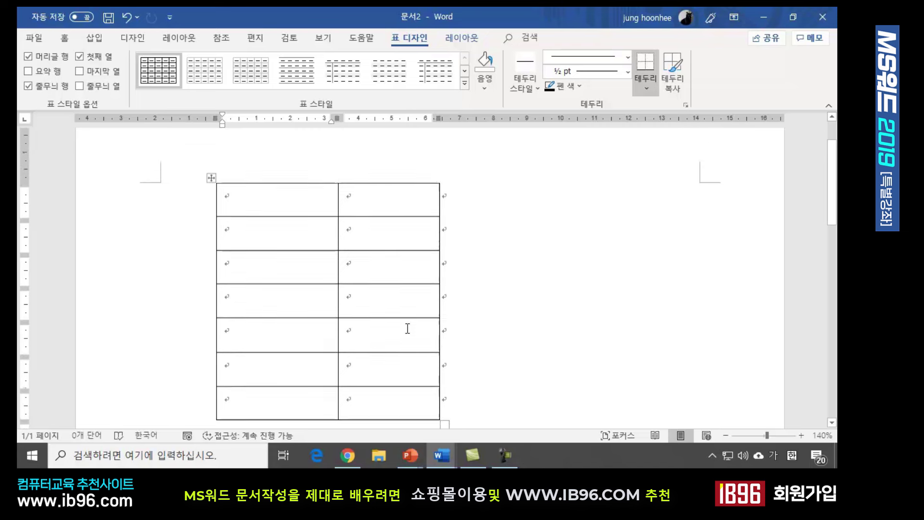
scroll(407, 326, down, 1)
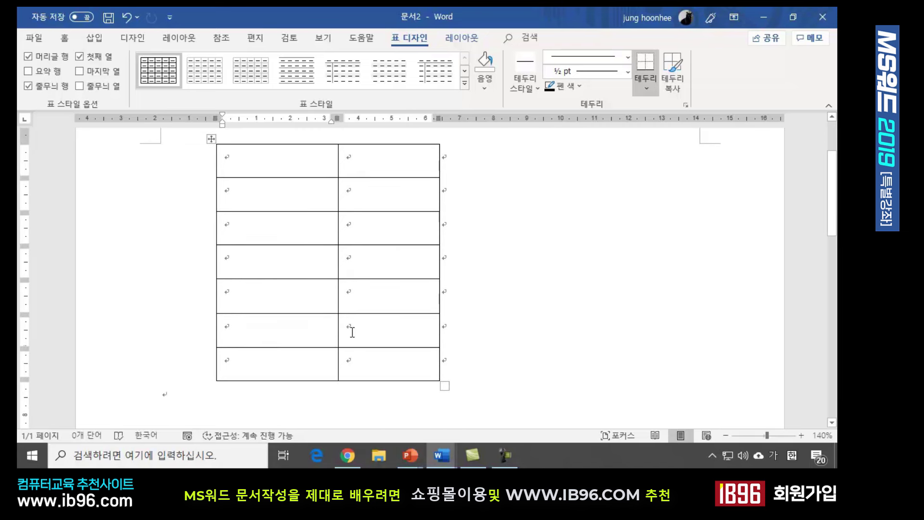
scroll(351, 331, up, 1)
scroll(352, 331, down, 1)
Step: Type the header 체질량지수 in the first row's right cell
click(370, 162)
text(체질)
text(량지수)
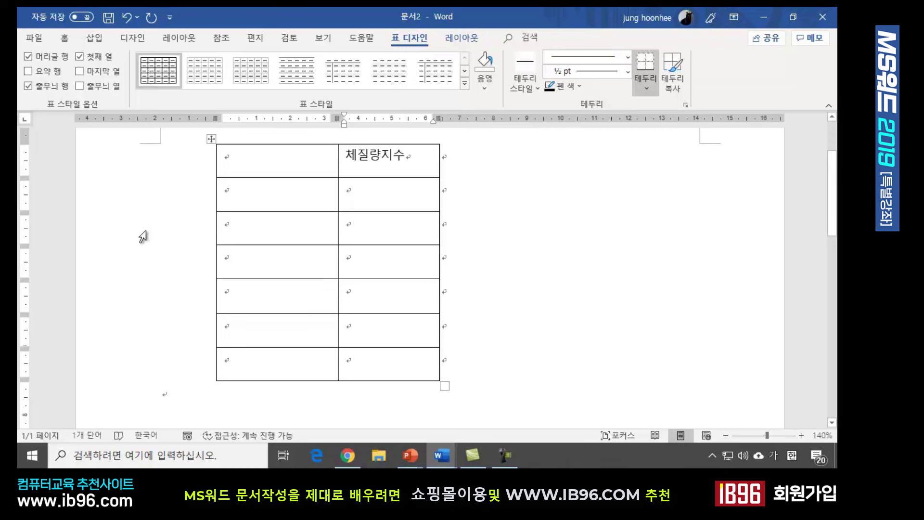
Step: Enter 저체중, 정상, 과체중, 위험체중, 1단계비만 and 2단계비만 down the first column
click(231, 193)
text(저)
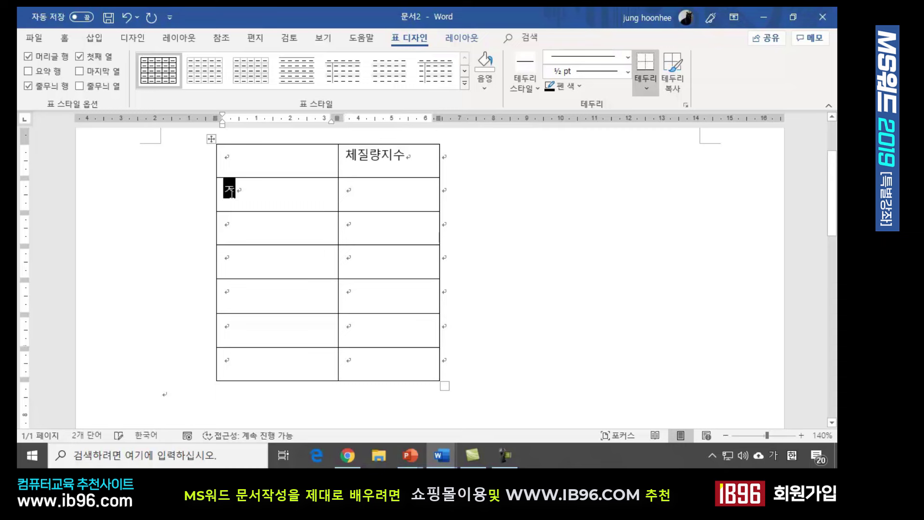
text(체중)
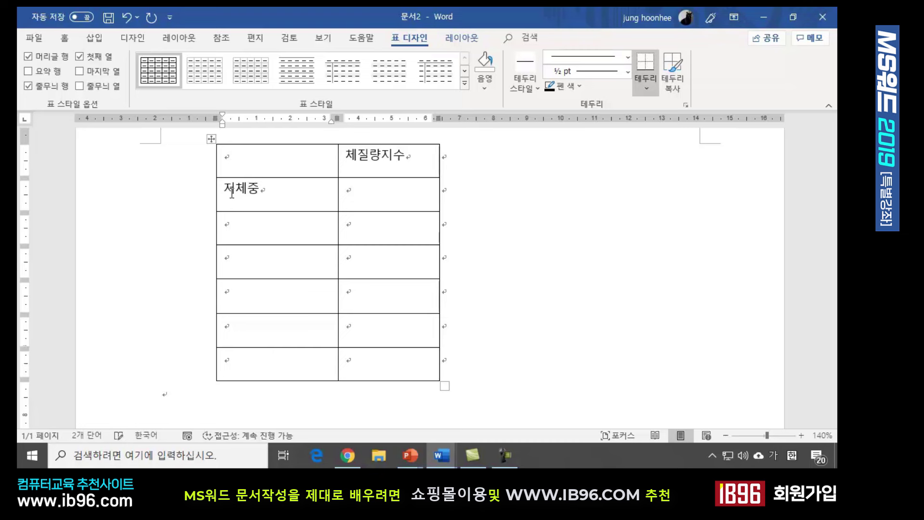
key(Down)
text(정상)
key(Down)
text(과체중)
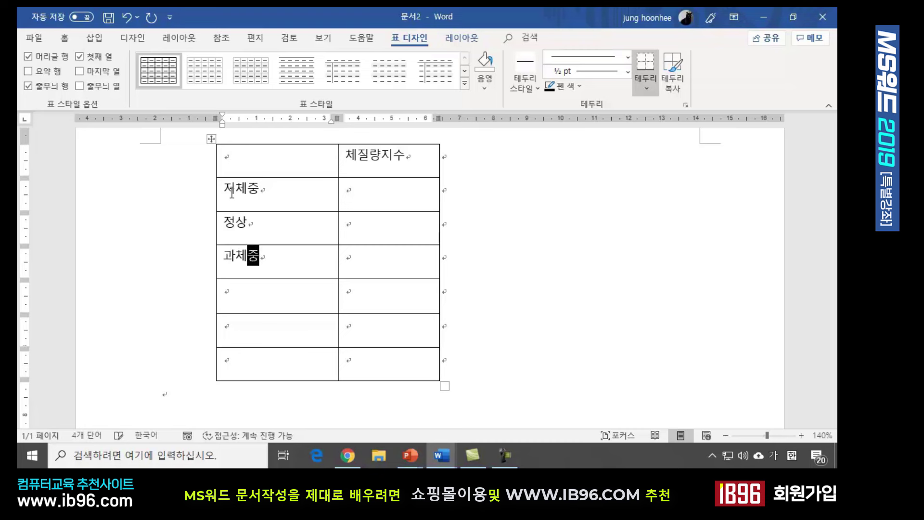
key(Down)
text(위험체)
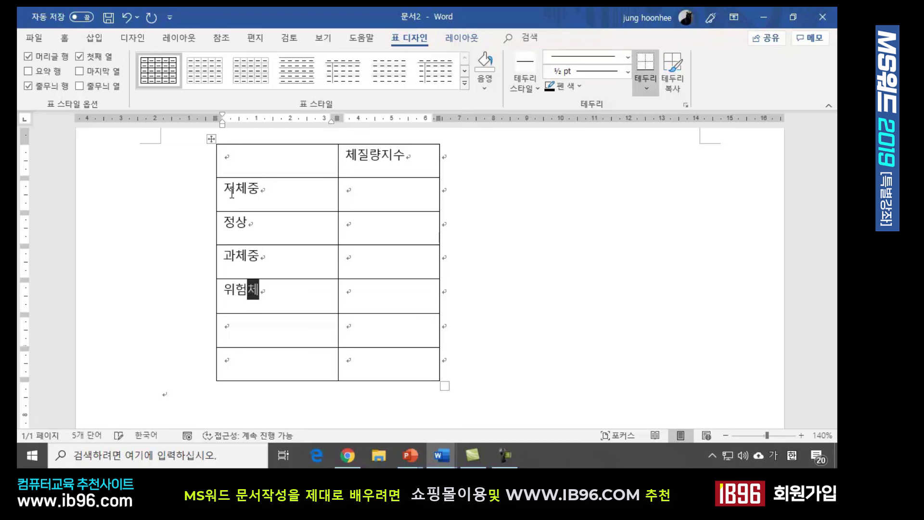
text(주ㅇ)
key(Down)
text(1)
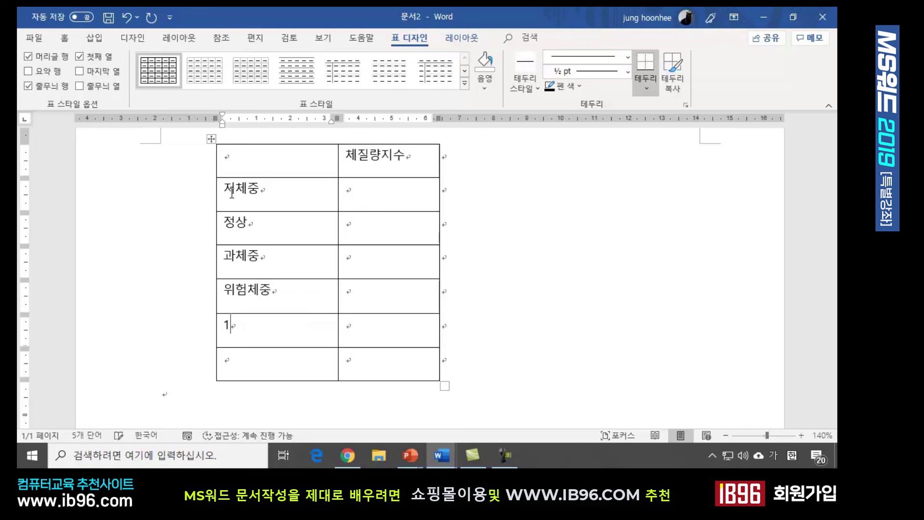
text(ㄷㅏㄴ계비만)
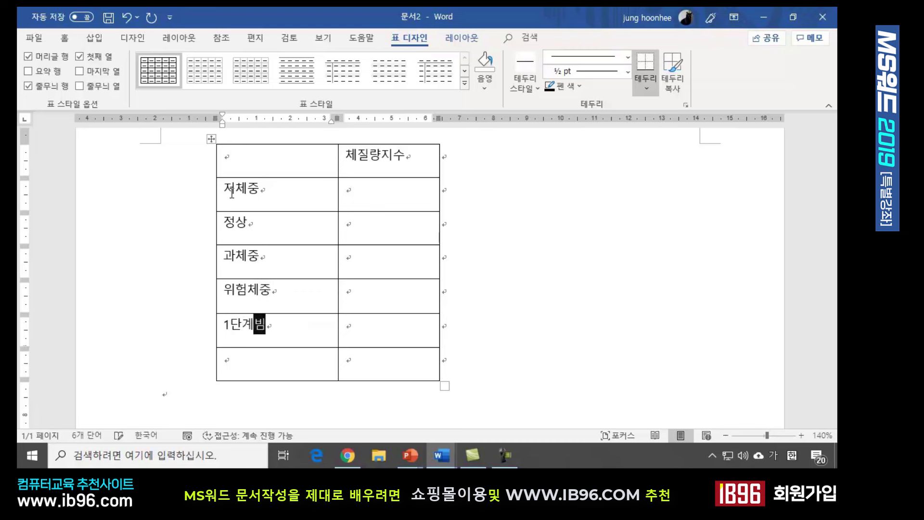
key(Down)
text(2단계빔)
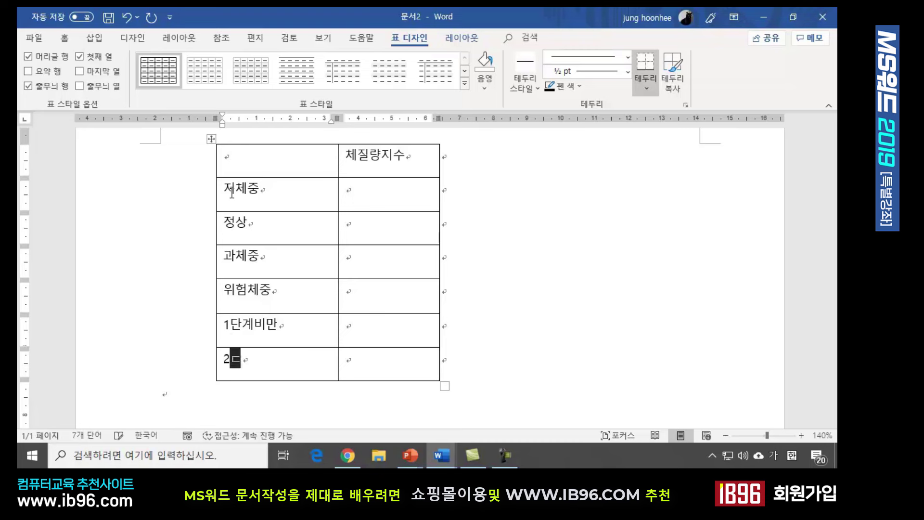
text(ㅏㄴ)
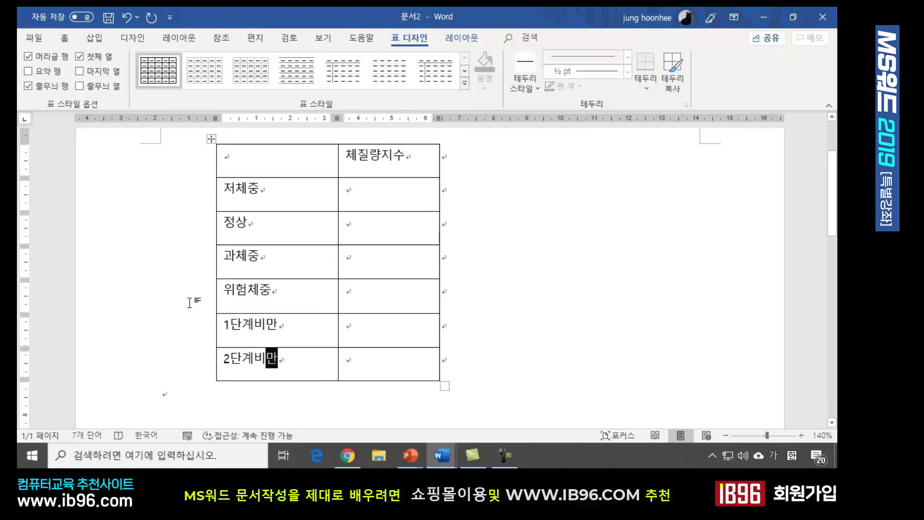
Step: Move into the value column, ending in the cell beside 저체중
click(378, 362)
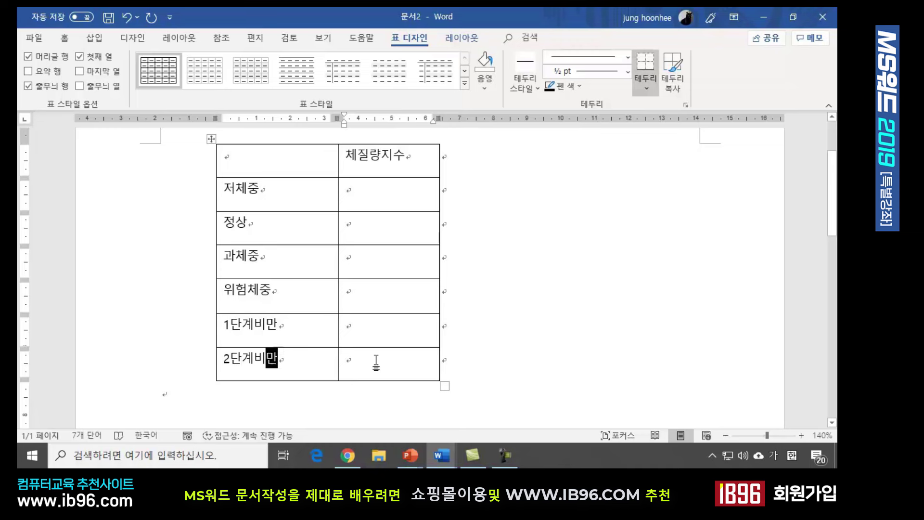
click(343, 361)
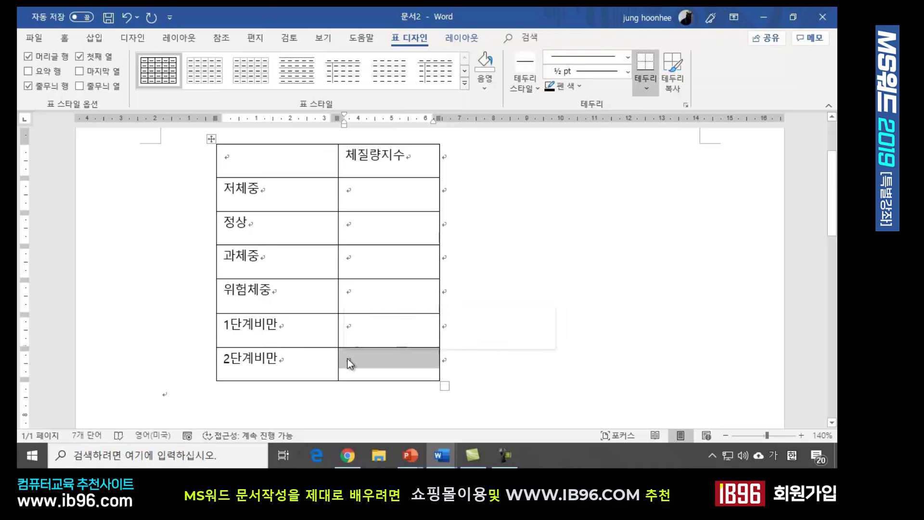
click(353, 360)
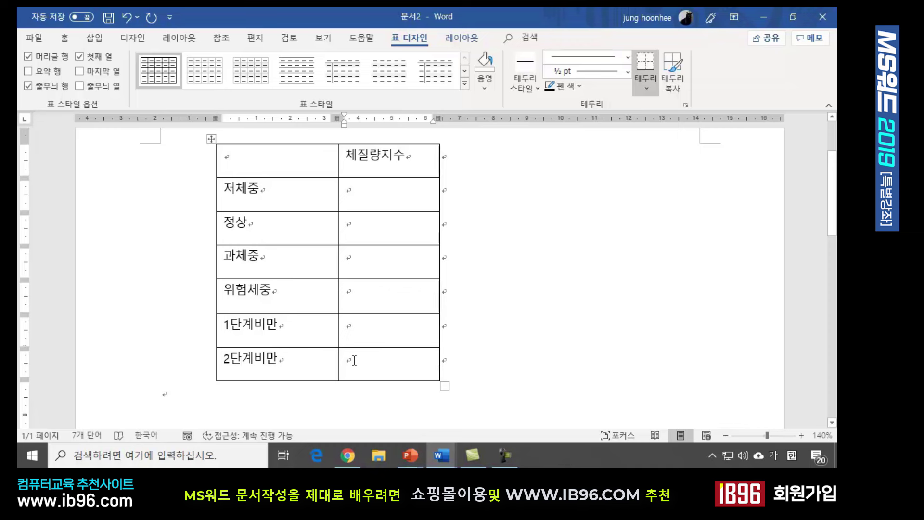
click(353, 189)
Step: Enter < 18.5 and 18.5 ~ 22.9 beside 저체중 and 정상
text(<)
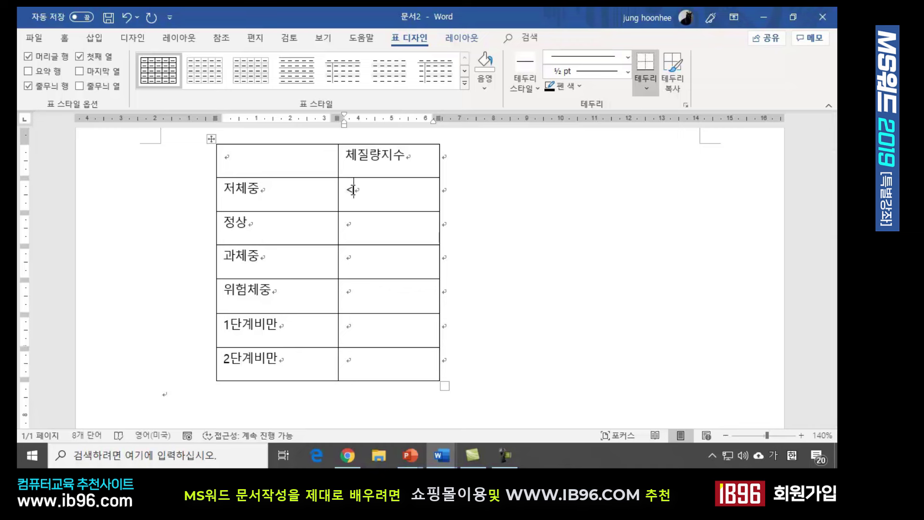
text( 18.5)
key(Down)
text(18.)
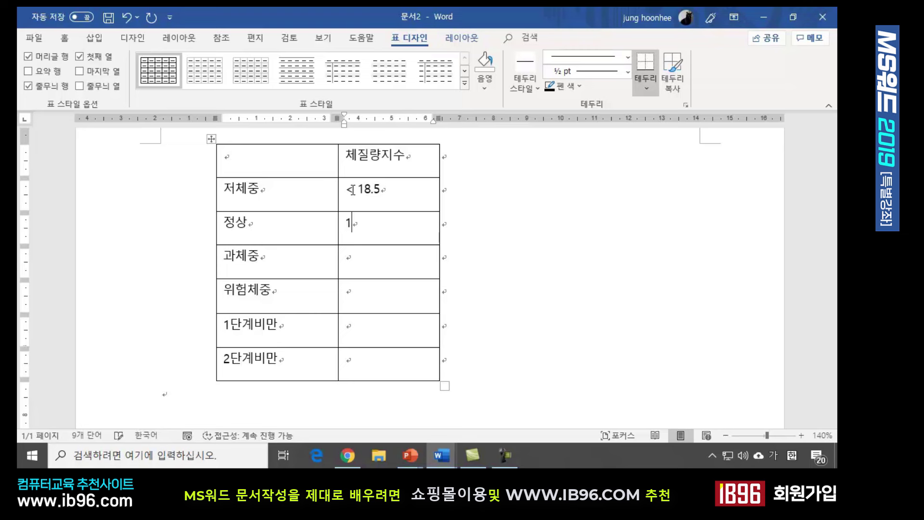
text(5)
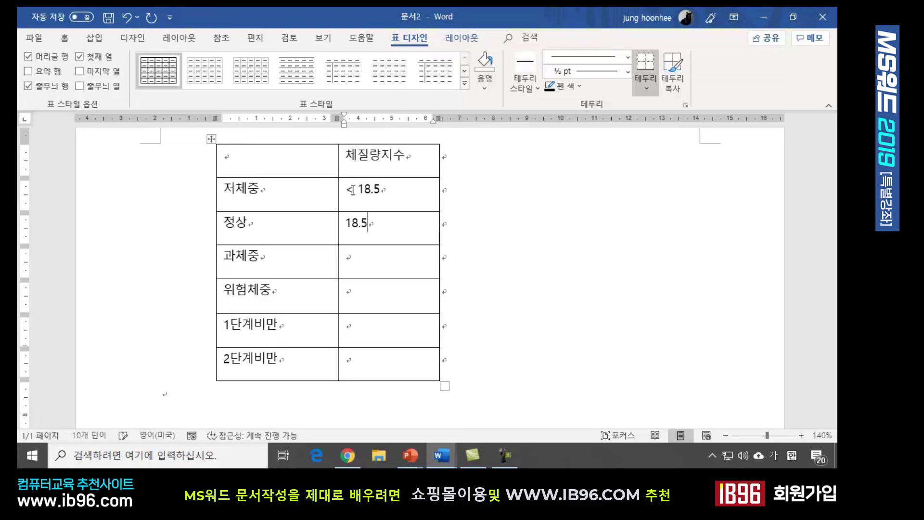
text( ~ 22.9)
key(Down)
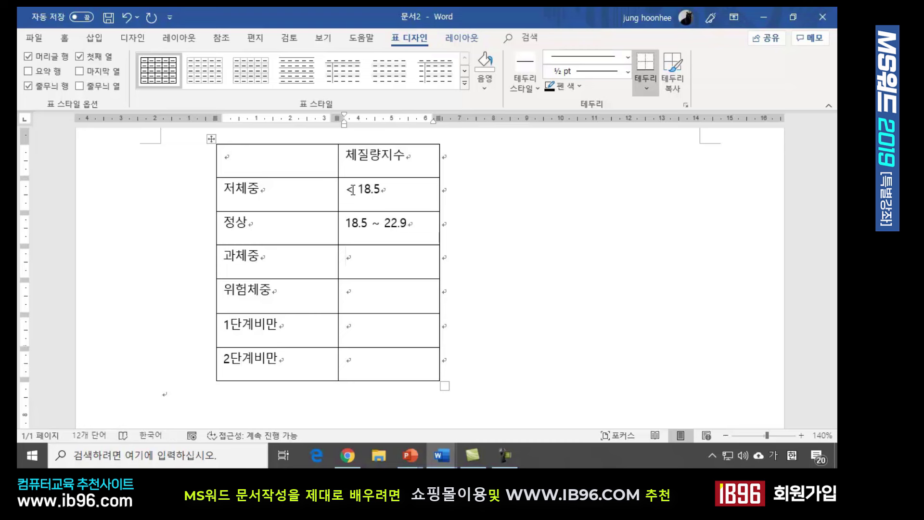
Step: Enter > 23.0 beside 과체중, removing Word's auto-formatted arrow bullet
text(> 23.)
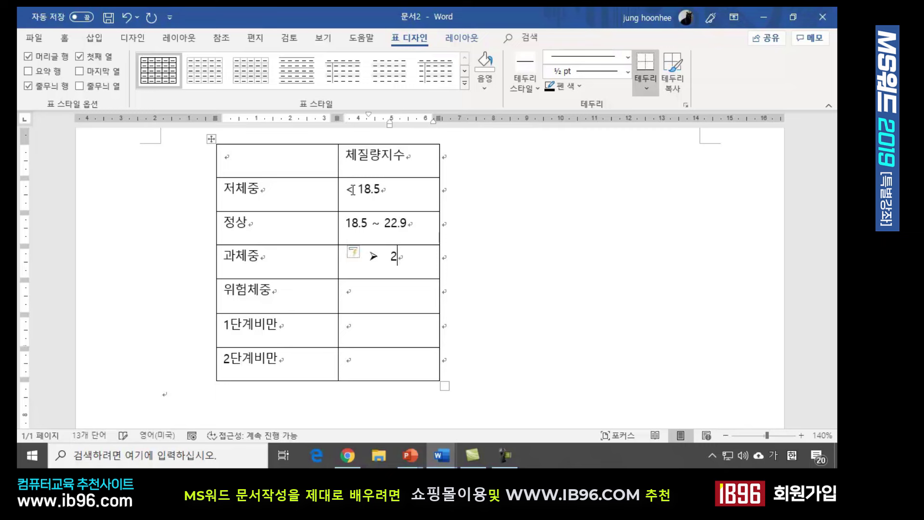
text(0)
key(BackSpace)
key(BackSpace)
key(BackSpace)
key(BackSpace)
key(BackSpace)
key(BackSpace)
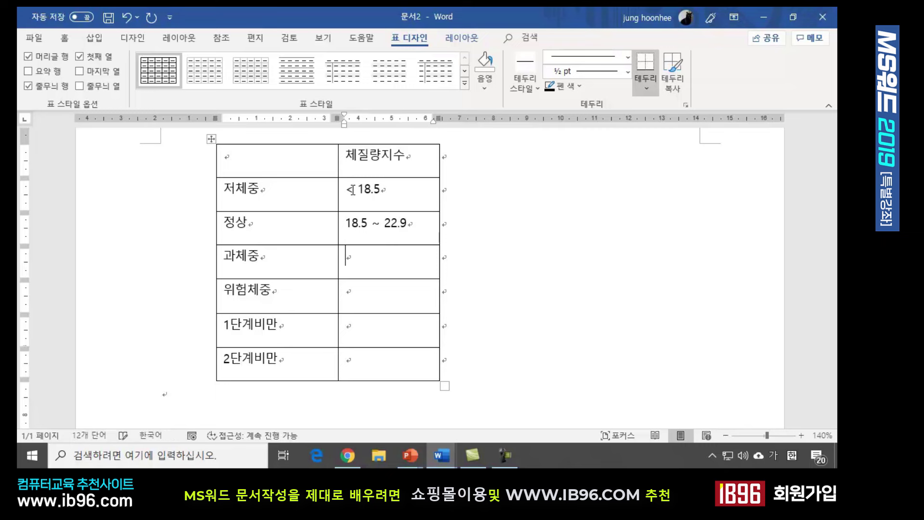
text(>)
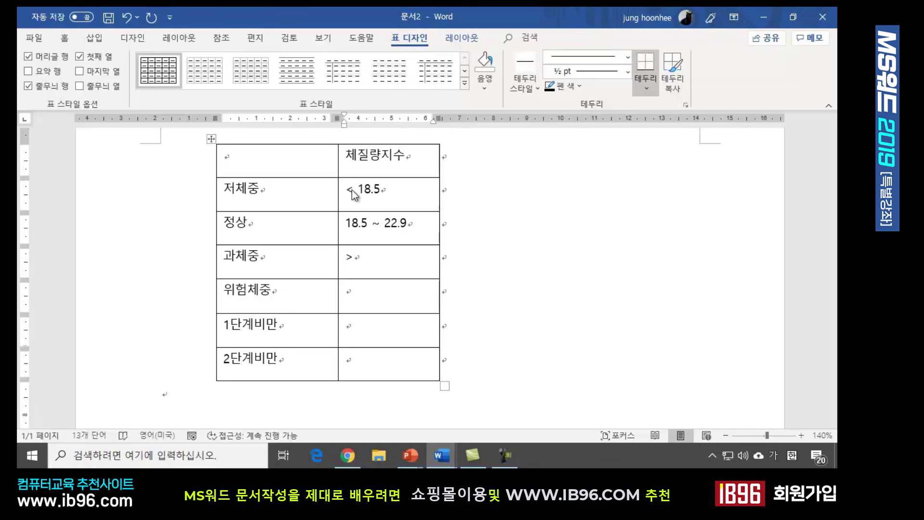
text( 23)
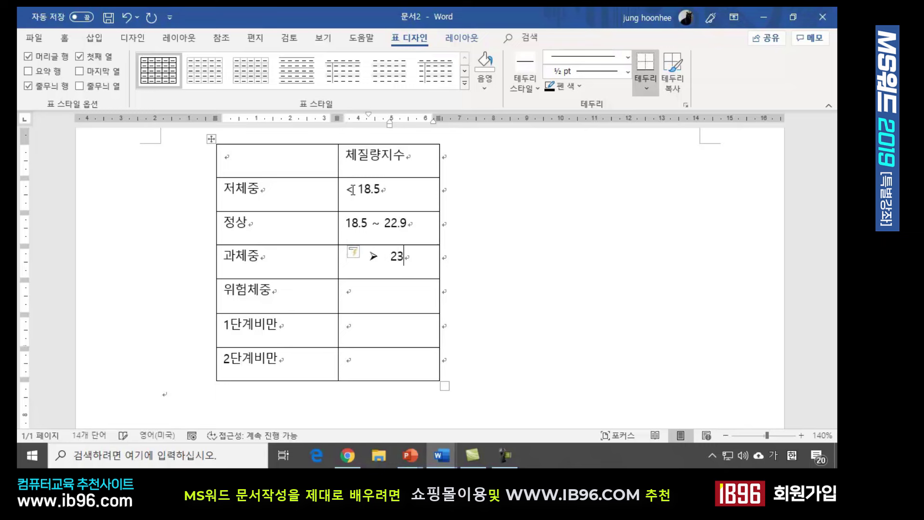
key(BackSpace)
key(BackSpace)
key(BackSpace)
key(BackSpace)
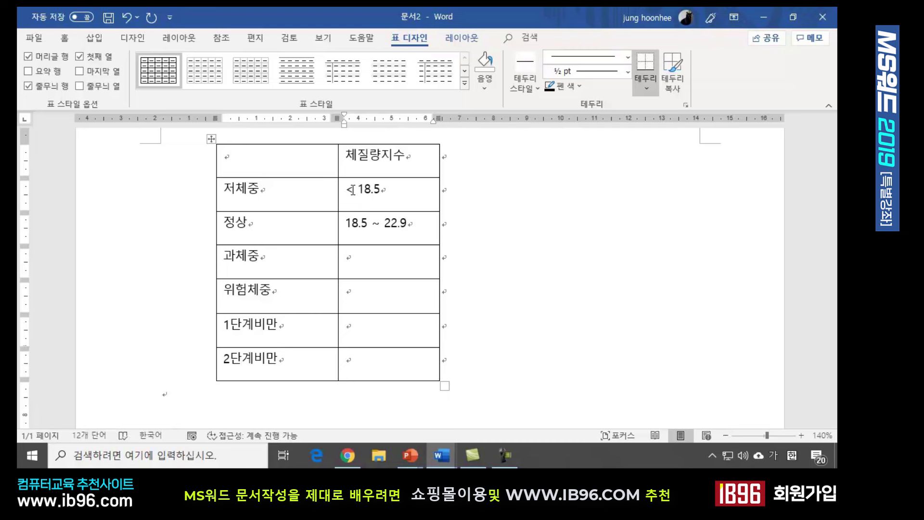
text(>23.0)
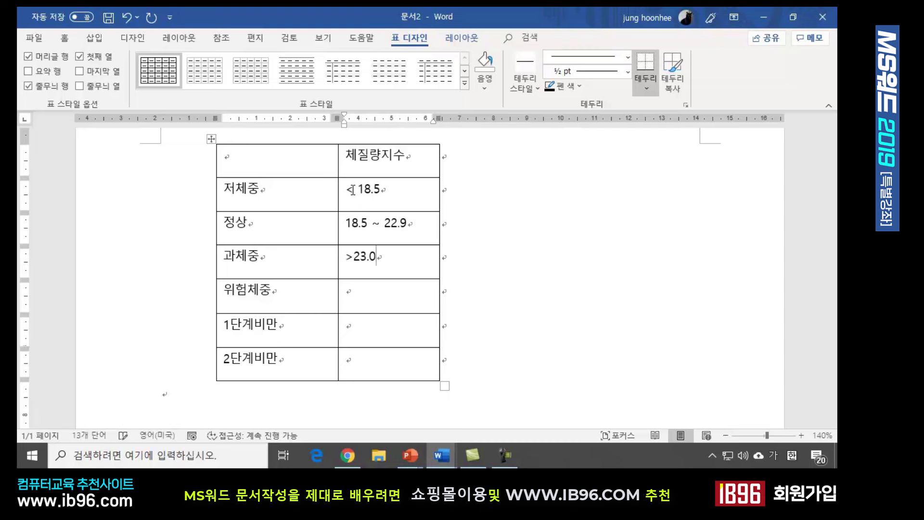
key(Left)
key(Left)
key(Left)
key(Left)
key(space)
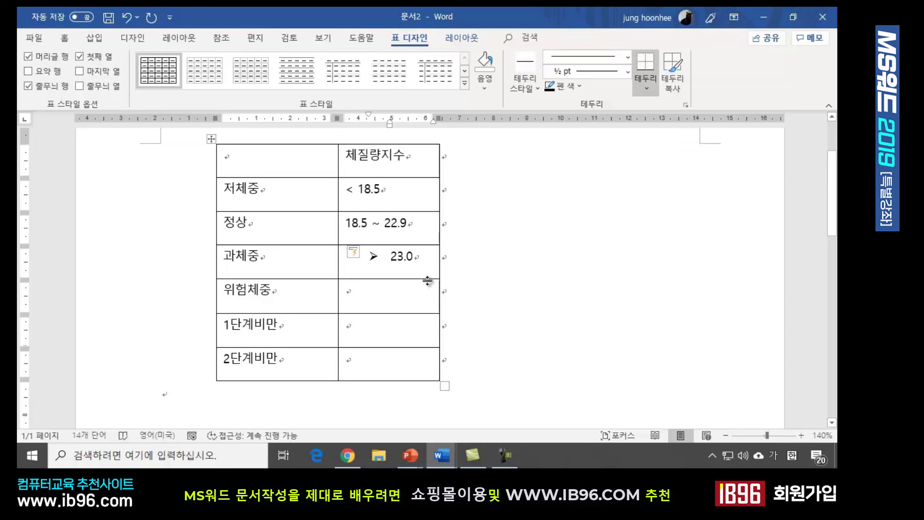
key(BackSpace)
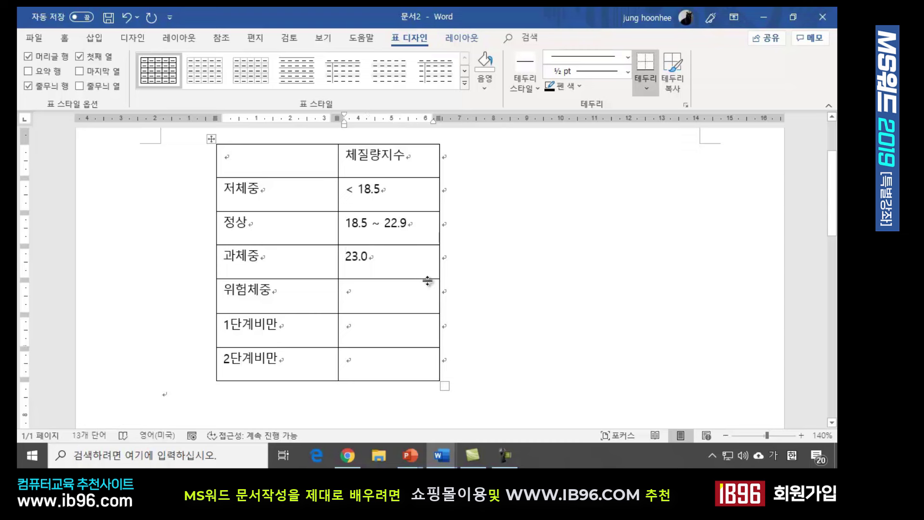
text(>)
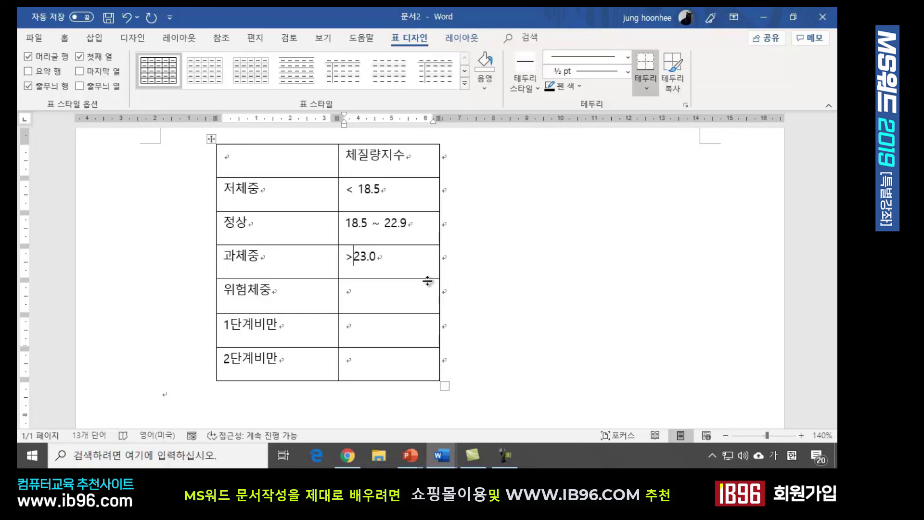
Step: Fill in 23.0 ~ 24.9, 25.0 ~ 29.9 and >30.0 for the remaining categories
key(Down)
text(23.)
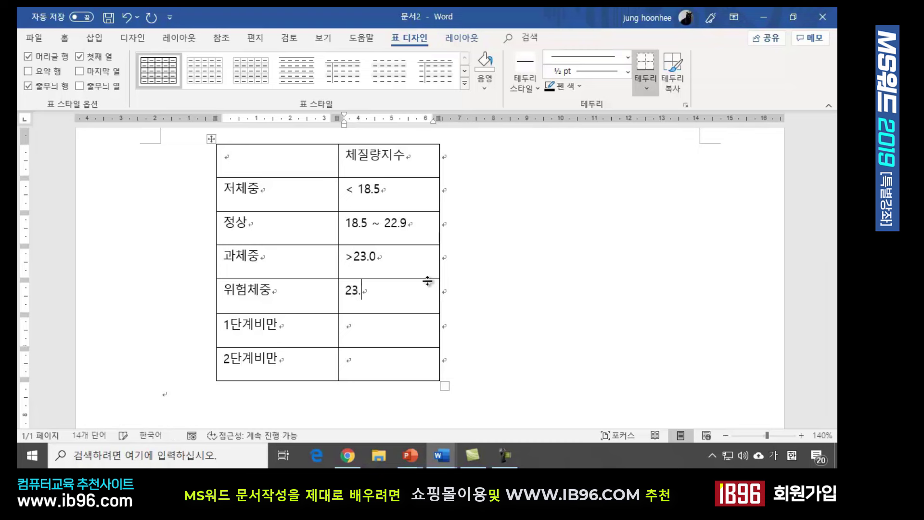
text(0 )
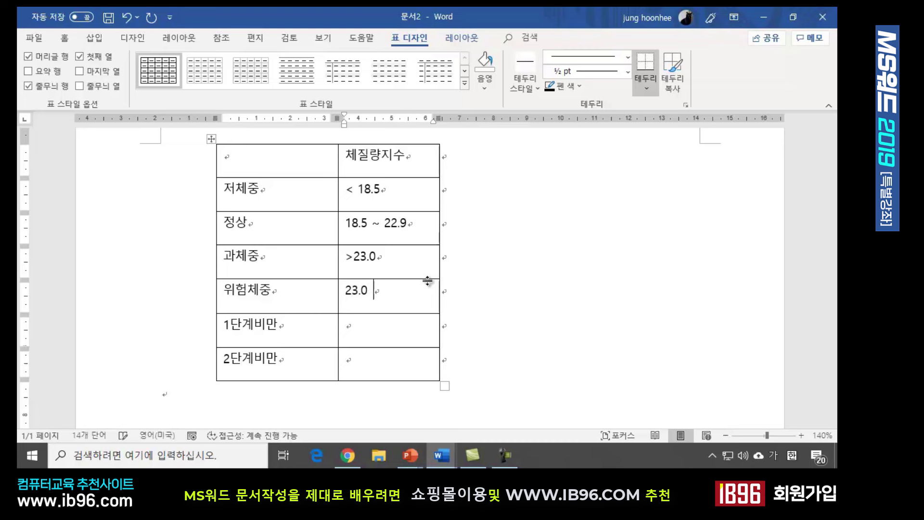
text(~ 24.9)
key(Down)
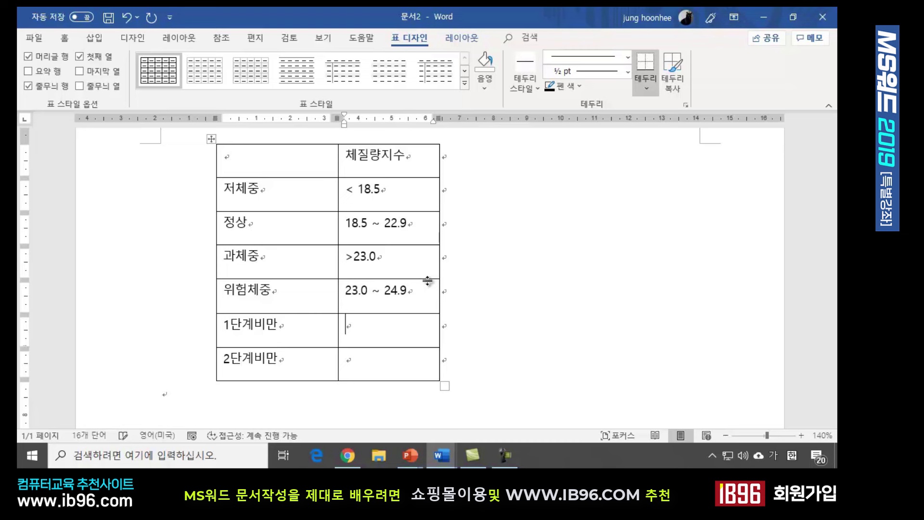
text(25.0 ~ 29.9)
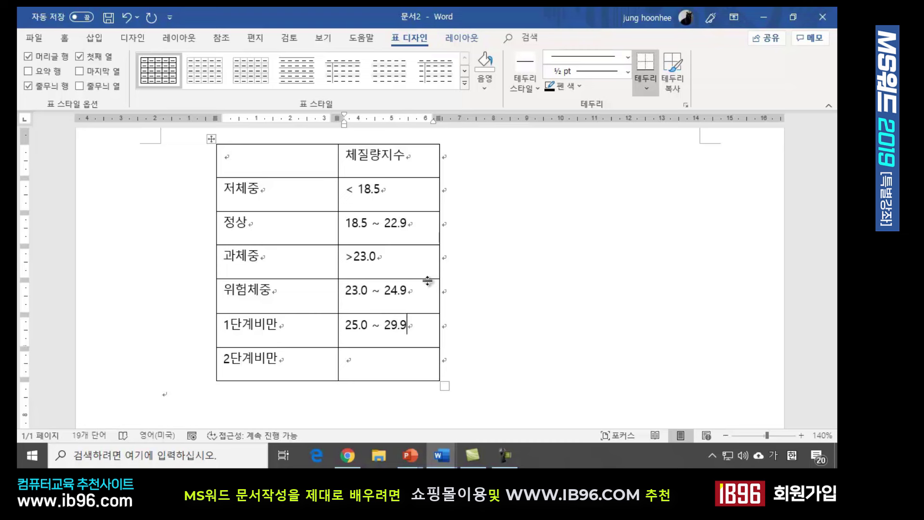
key(Down)
text(>)
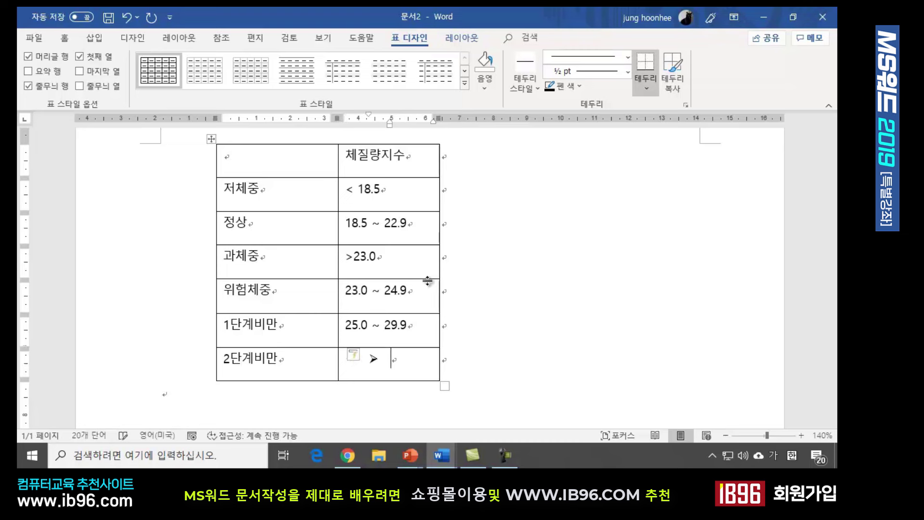
key(ctrl+z)
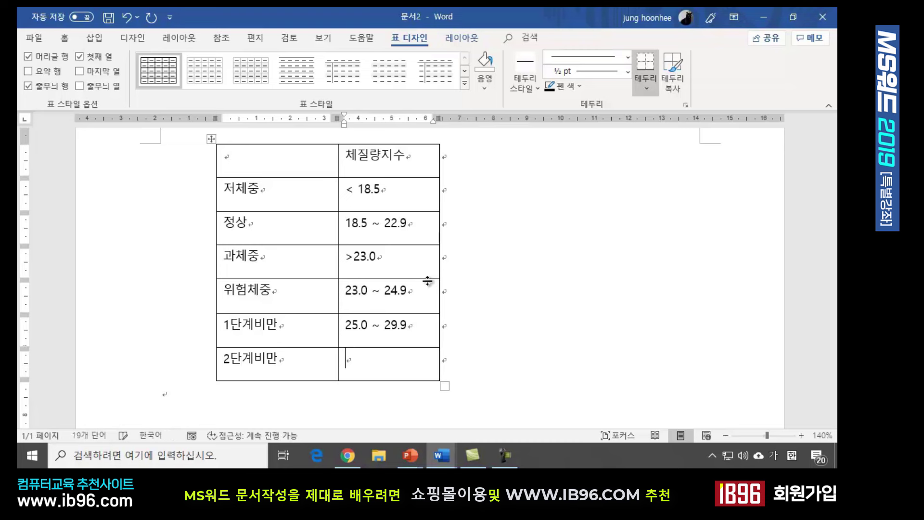
text(>30.0)
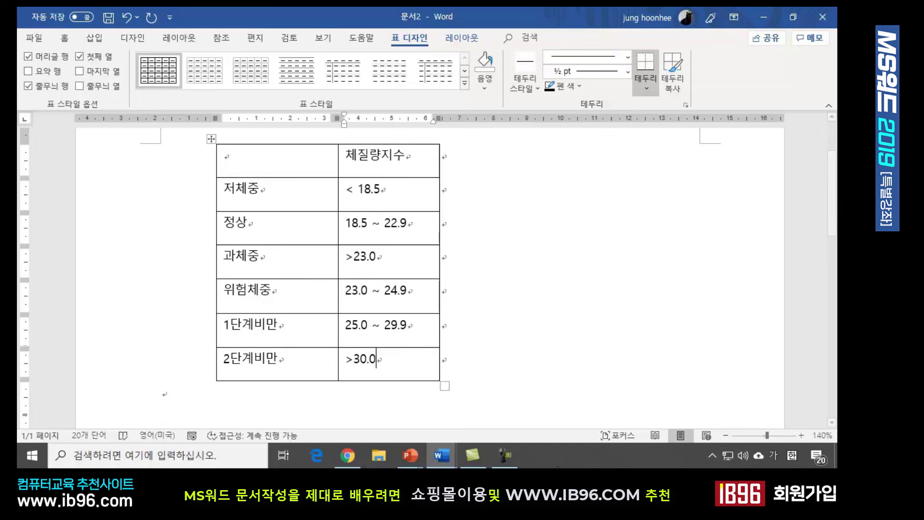
click(192, 398)
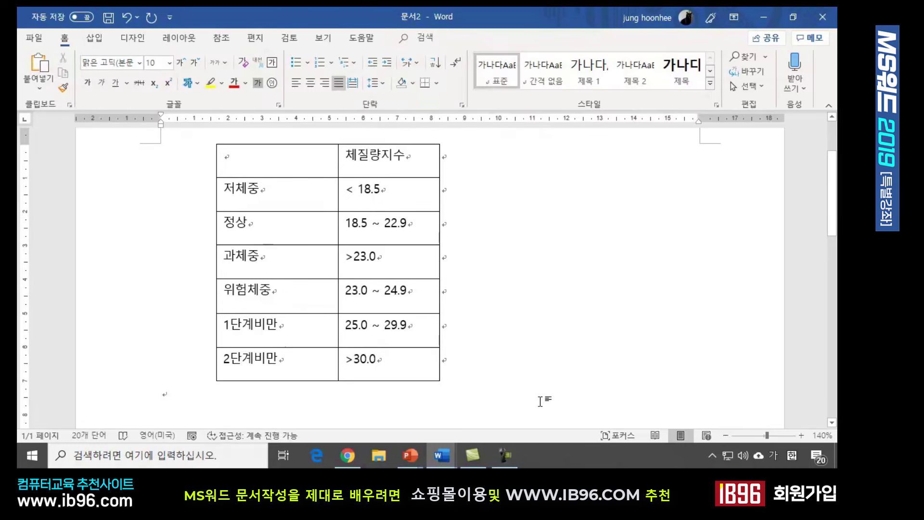
Step: Below the table, type the sentence '약식으로 작업해요.' and follow it with an empty line
key(Return)
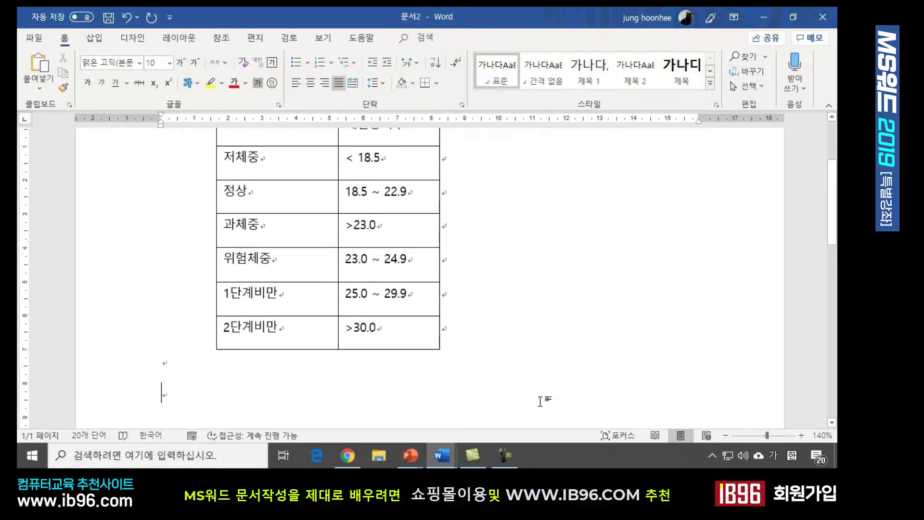
text(약식)
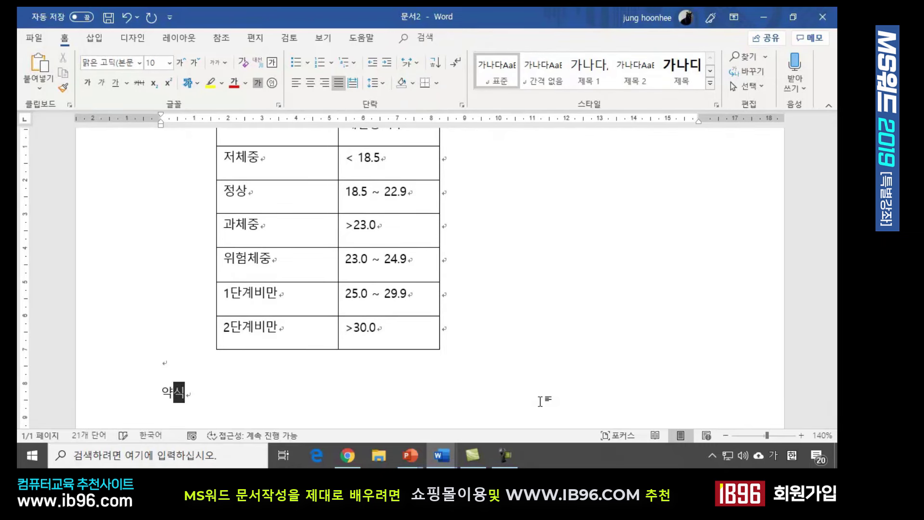
text(ㅇ으로 작업해요)
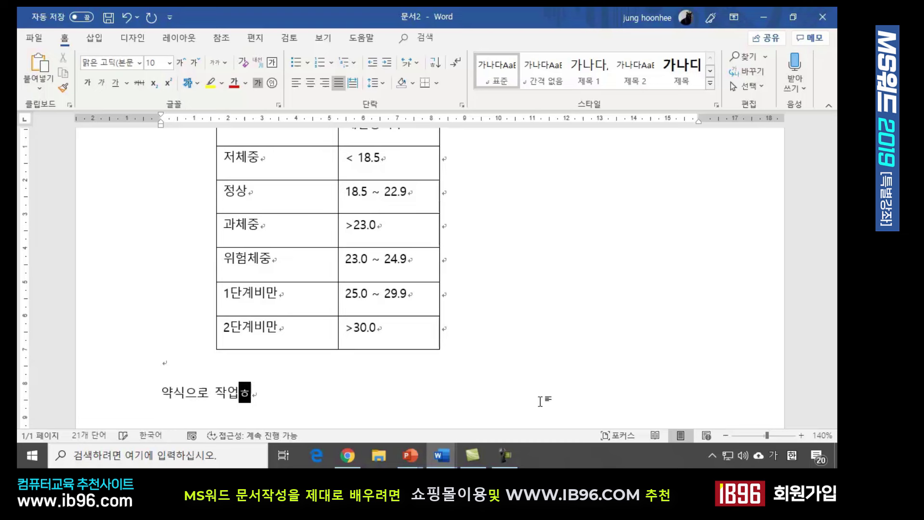
text(.)
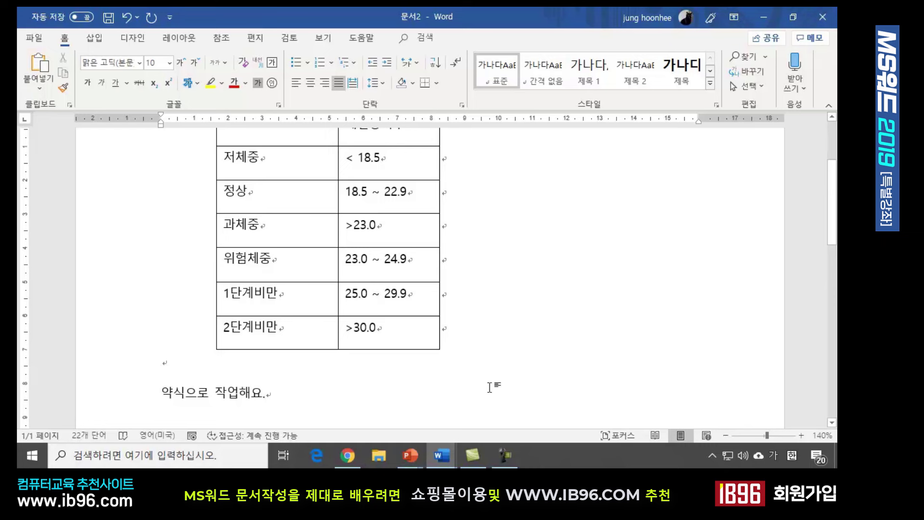
key(Return)
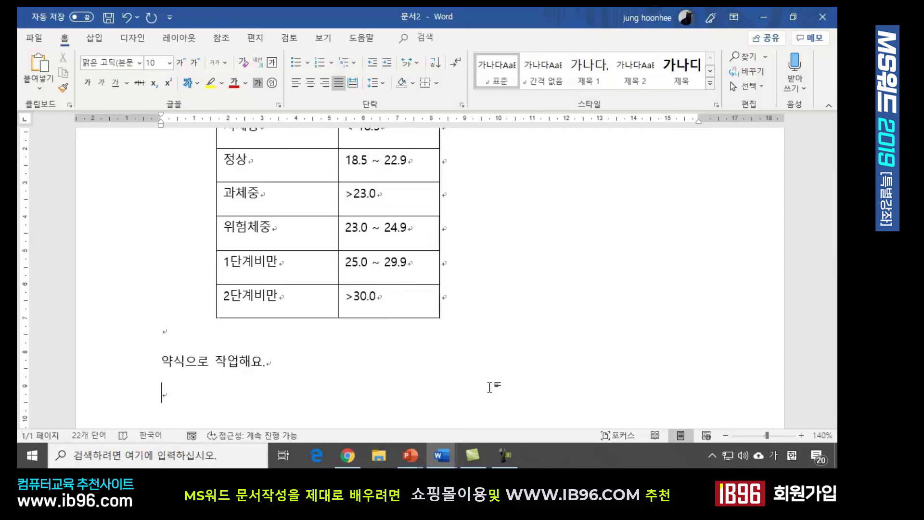
Step: AutoFormat a double, a single and a dotted horizontal line from ===, --- and ***
text(===)
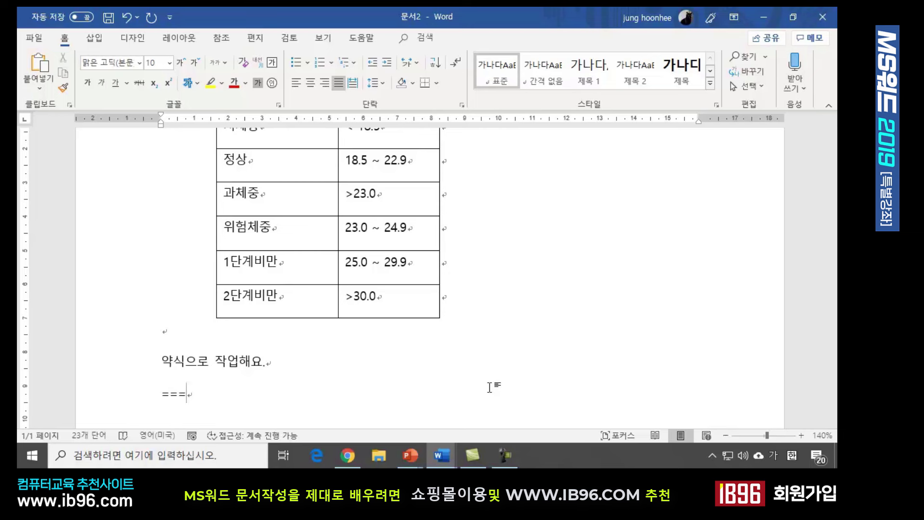
key(Return)
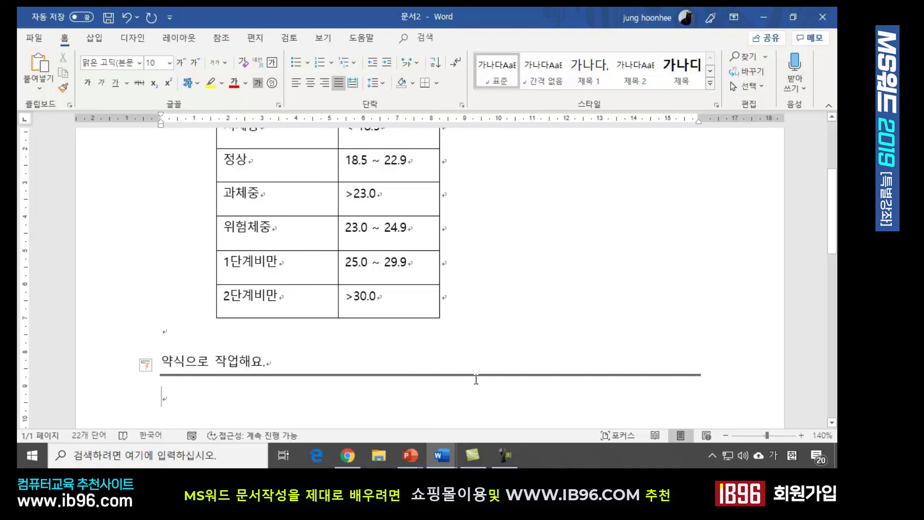
text(-)
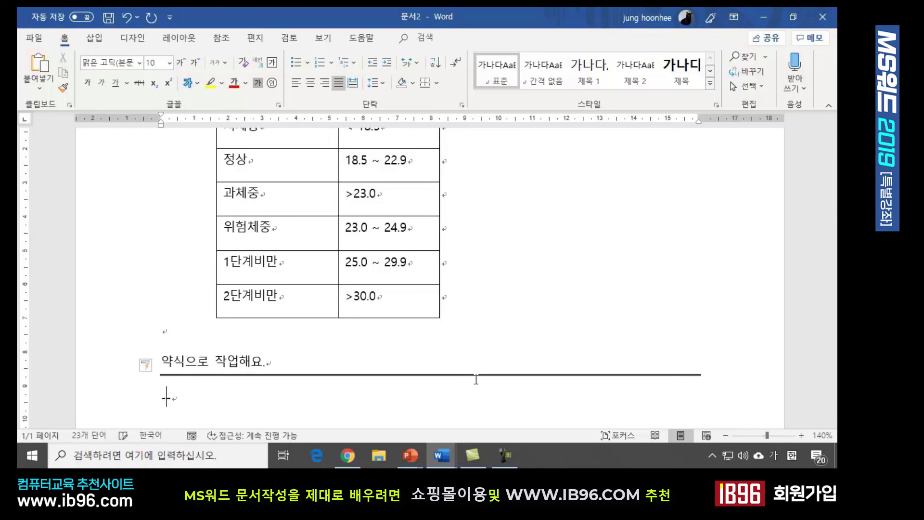
text(--)
key(Return)
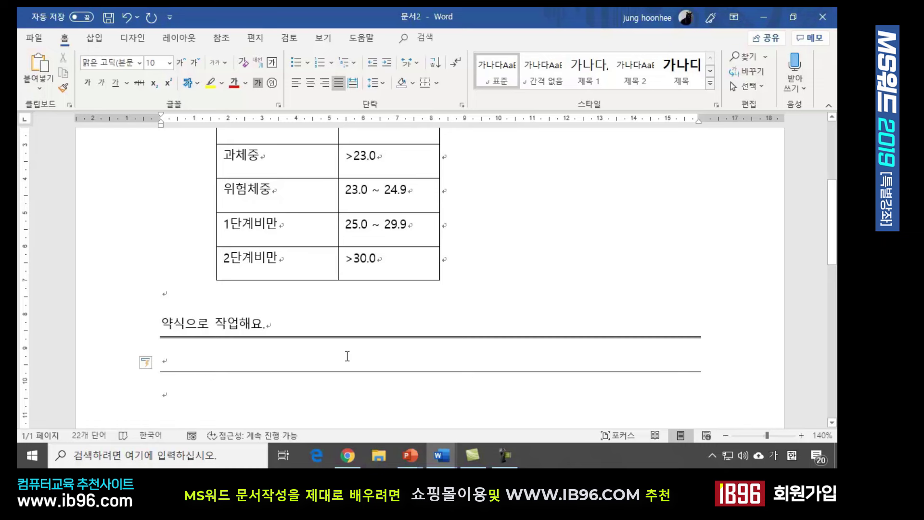
text(**)
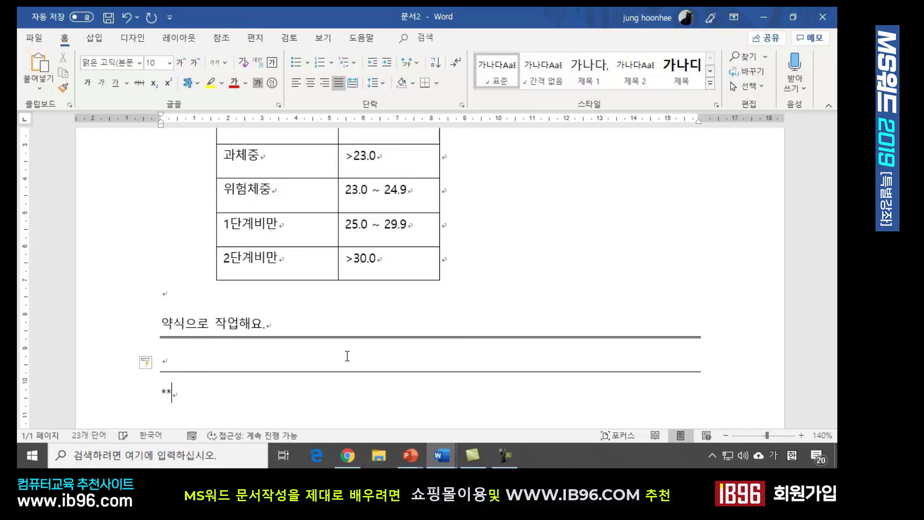
text(*)
key(Return)
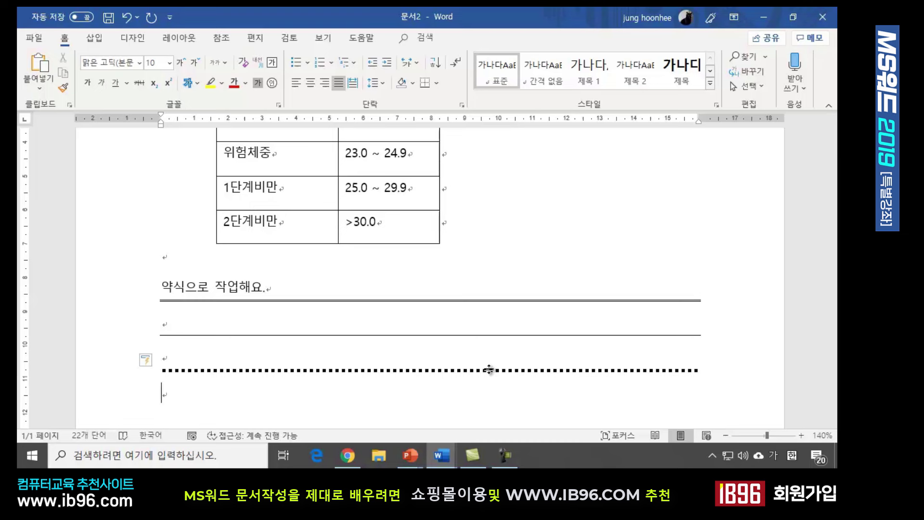
Step: Return the cursor to the end of the '약식으로 작업해요.' sentence
click(344, 286)
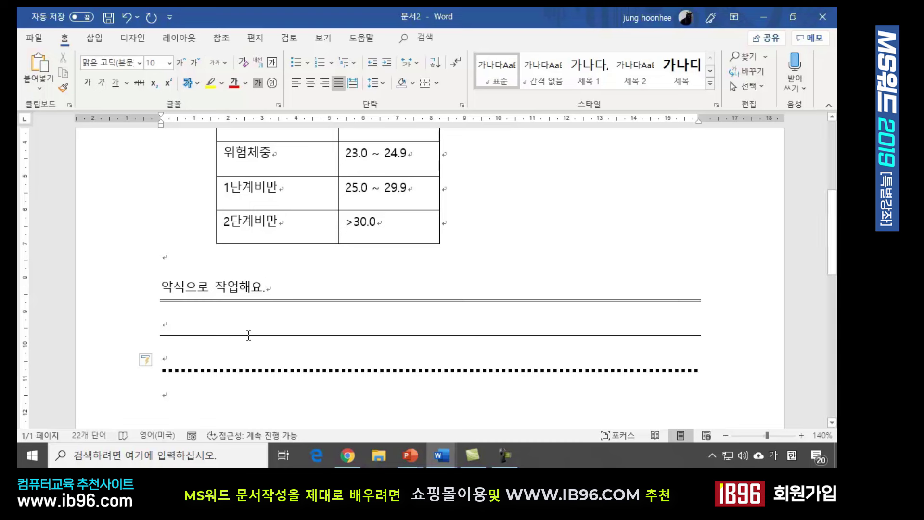
click(208, 388)
click(315, 287)
Step: Scroll back up to the BMI table and place the cursor in its cells, from 22.9 to >30.0
scroll(318, 316, up, 3)
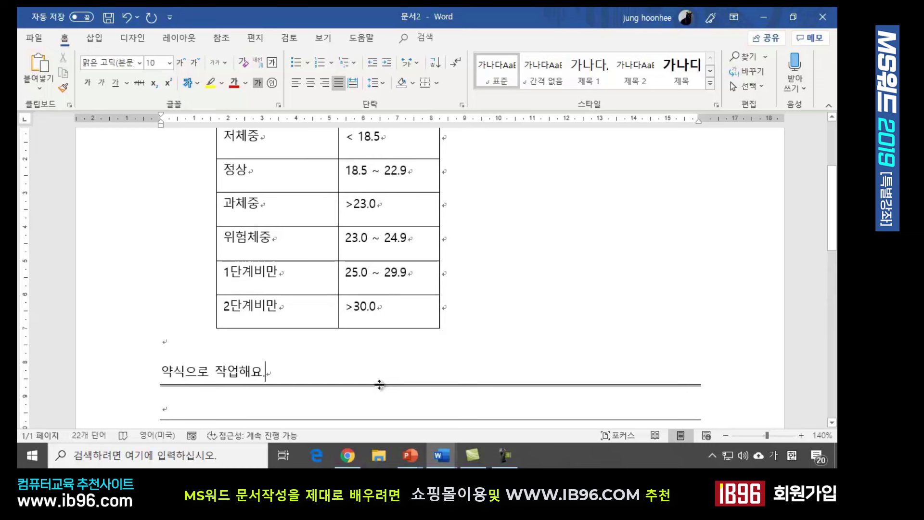
scroll(379, 384, up, 3)
click(584, 244)
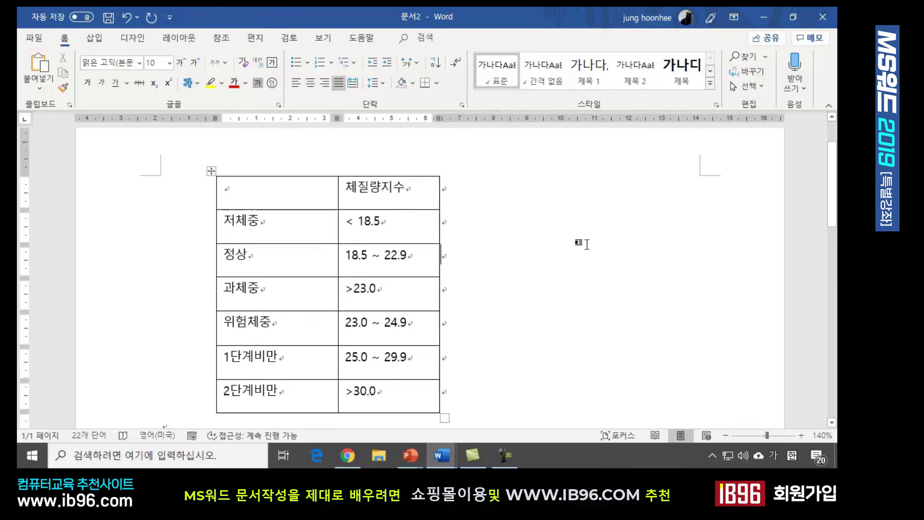
click(308, 194)
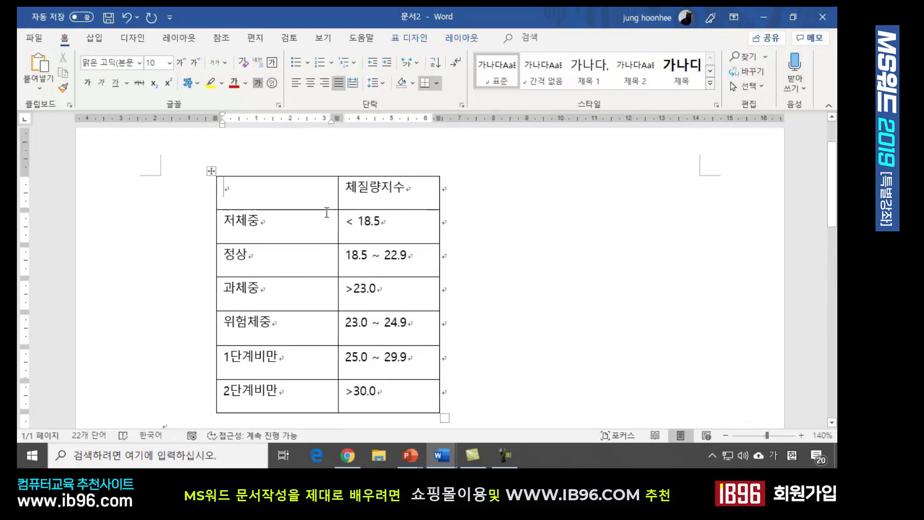
click(391, 255)
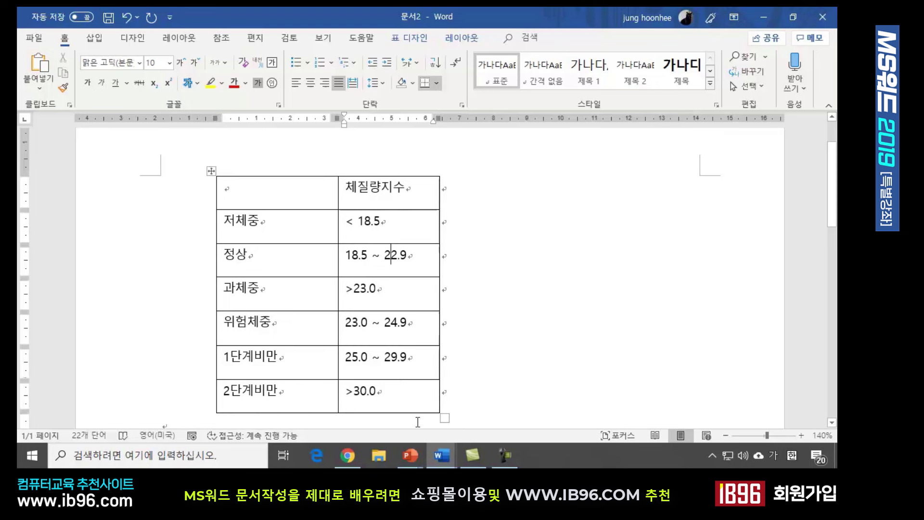
click(415, 387)
Step: Put the cursor at the end of the 체질량지수 header cell and show the table Layout tools
click(411, 188)
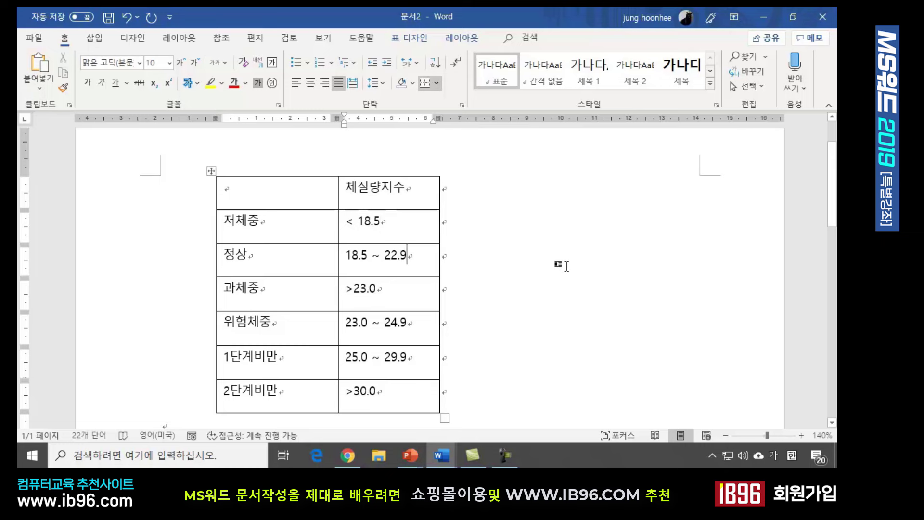
click(559, 264)
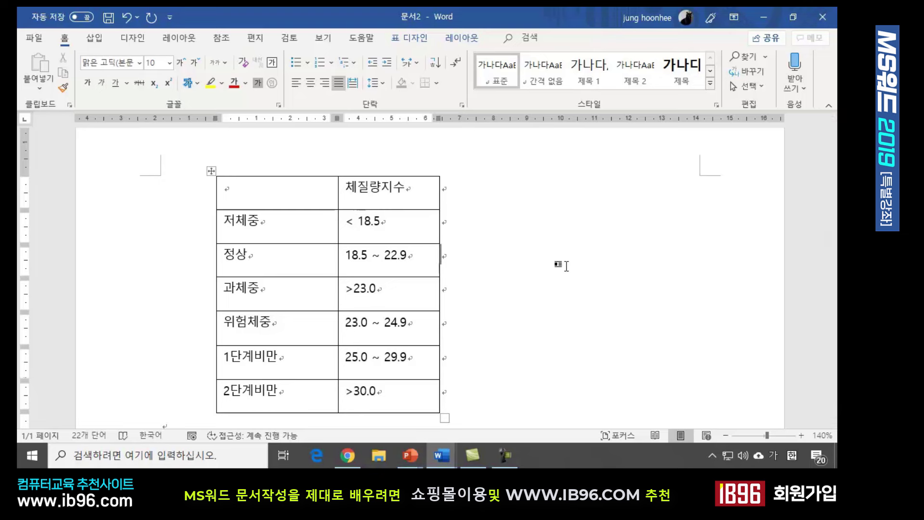
click(409, 186)
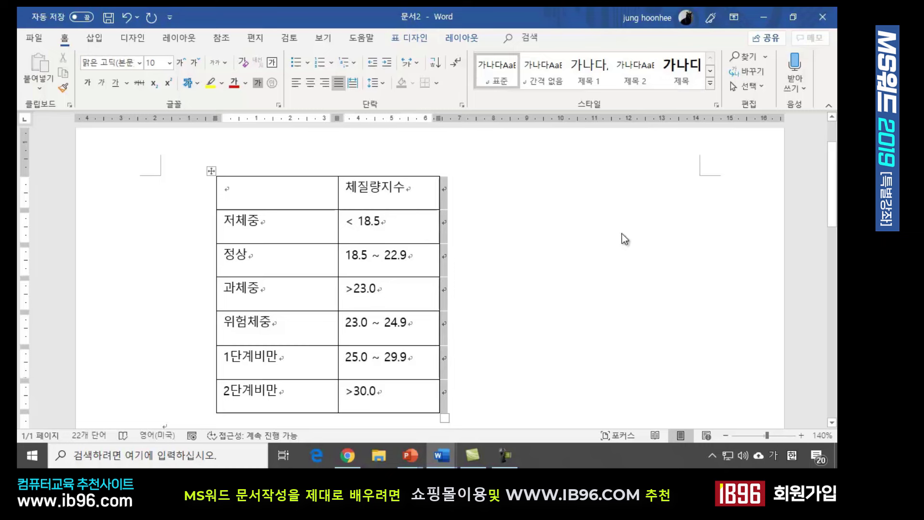
click(409, 186)
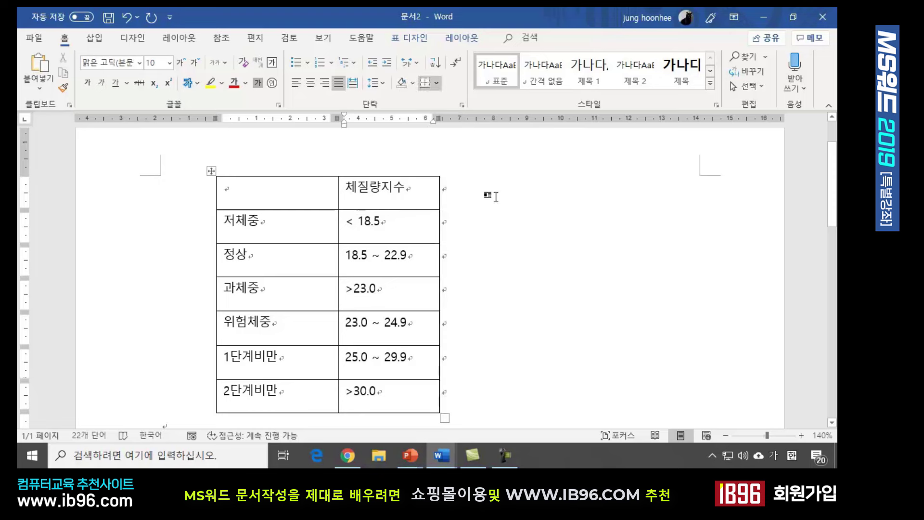
click(463, 39)
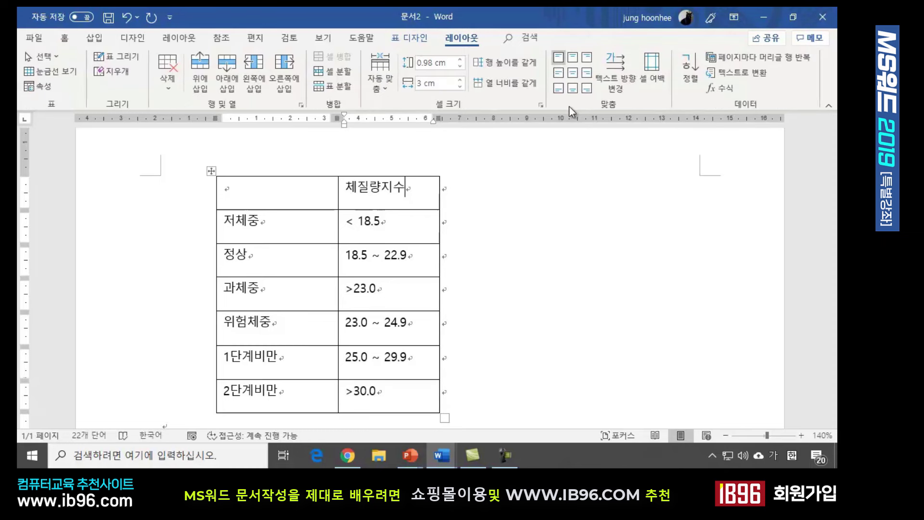
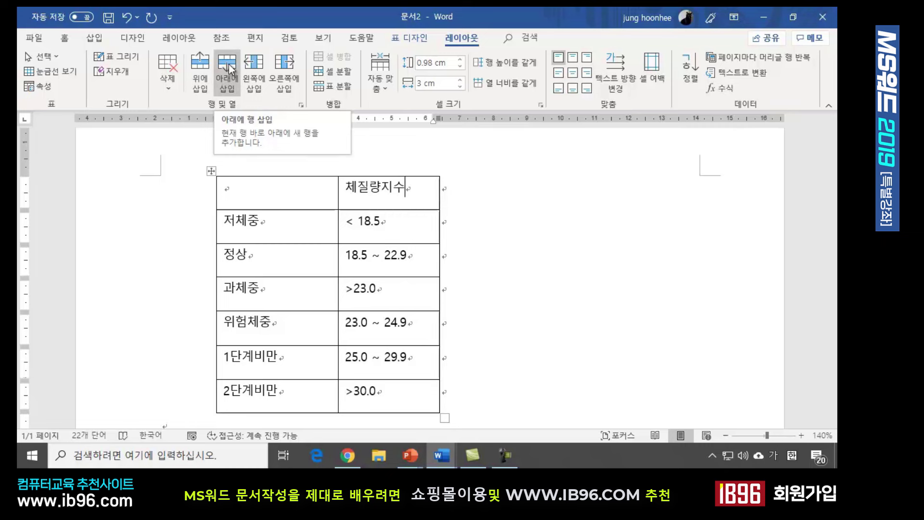
Step: Add three empty rows below the header, then select and delete them again
click(229, 65)
click(229, 64)
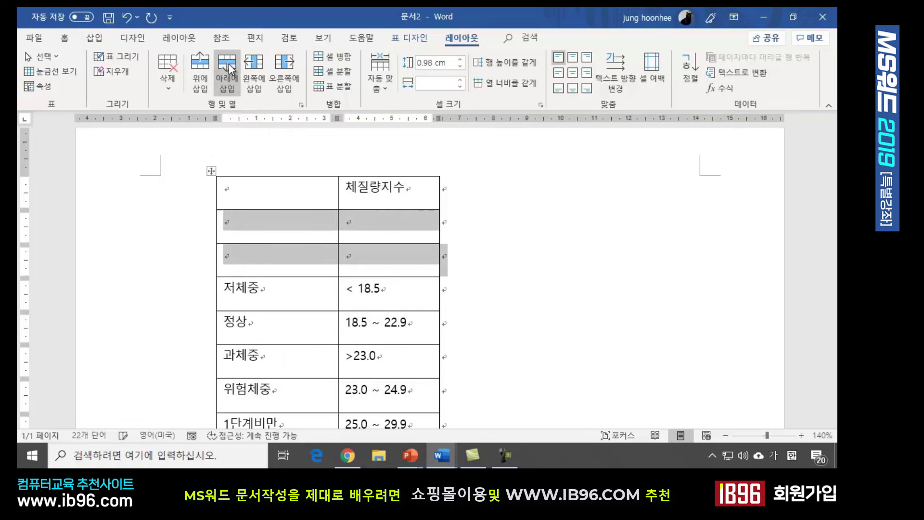
click(230, 64)
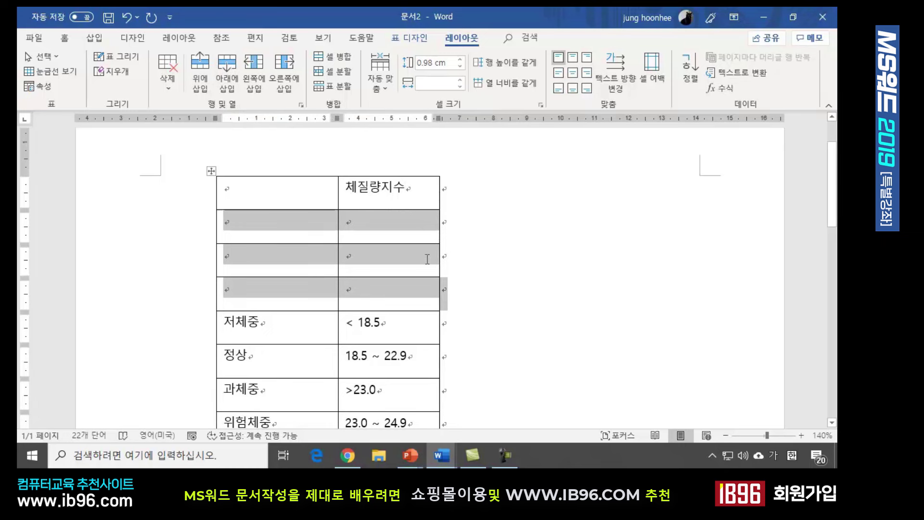
click(469, 245)
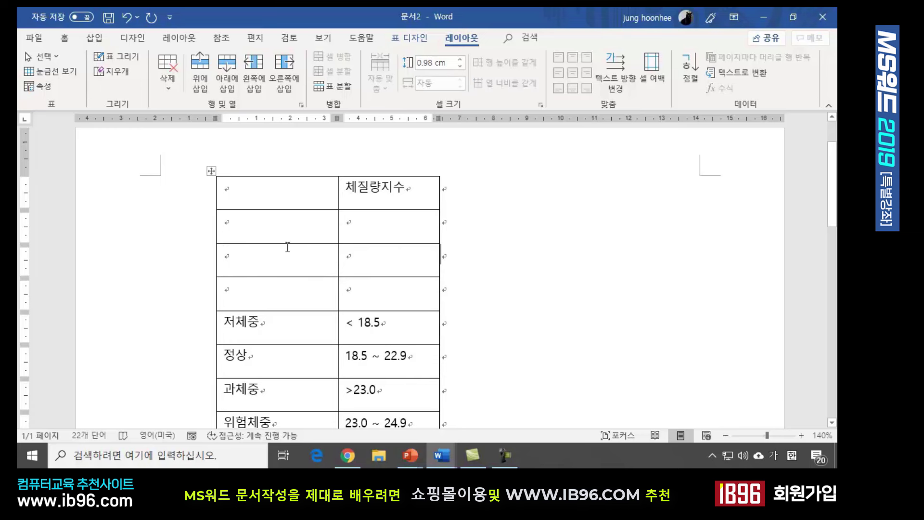
click(260, 230)
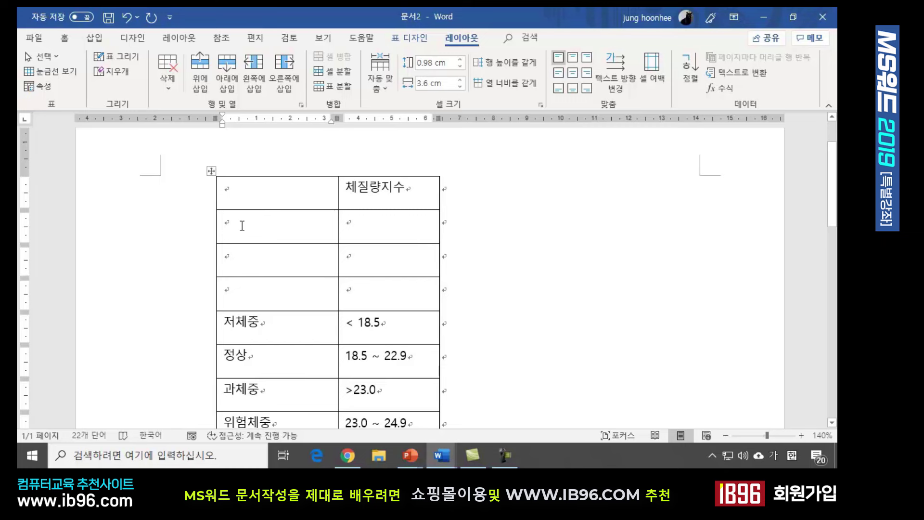
mouse_move(304, 227)
mouse_down()
mouse_move(374, 252)
mouse_move(384, 290)
mouse_move(376, 291)
mouse_up()
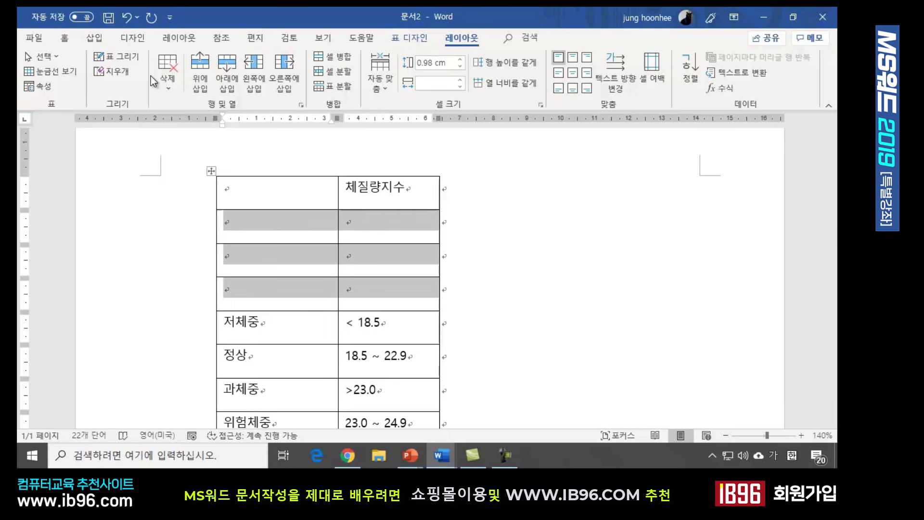
click(168, 88)
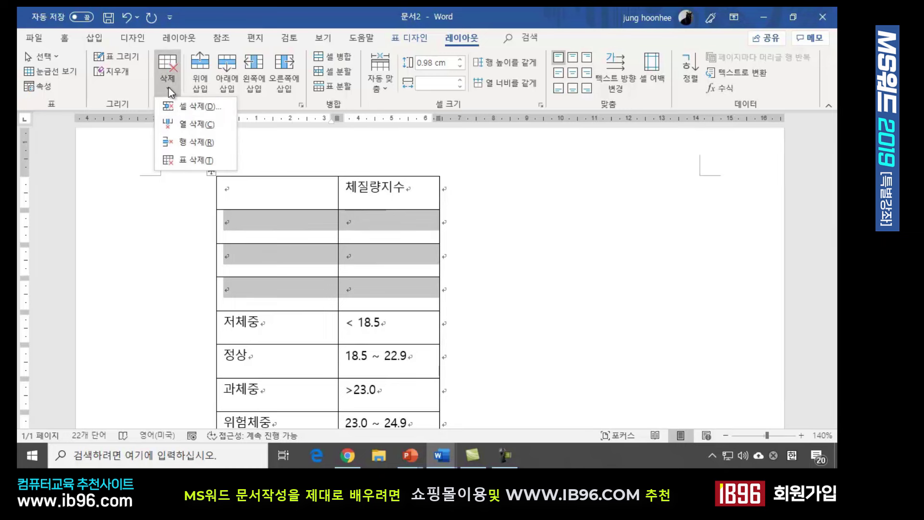
click(201, 143)
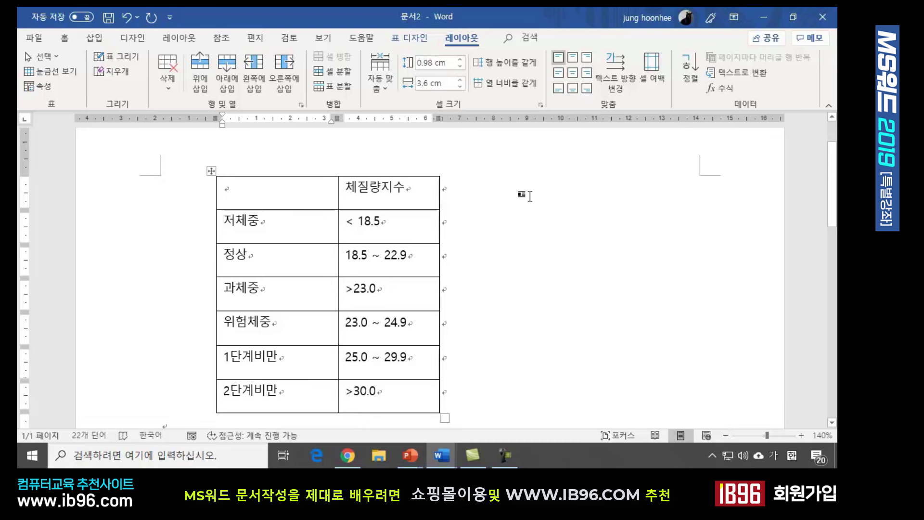
Step: Insert three empty rows below the 체질량지수 header row
click(412, 188)
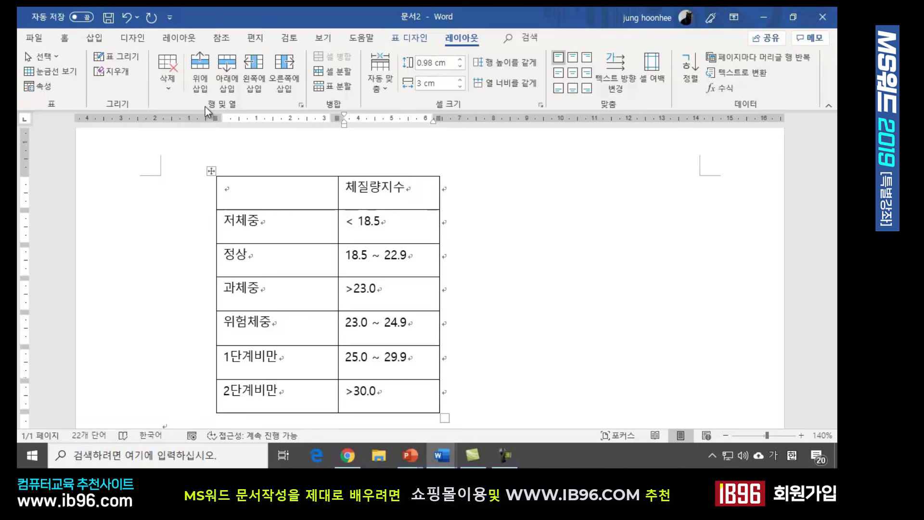
click(230, 66)
click(231, 66)
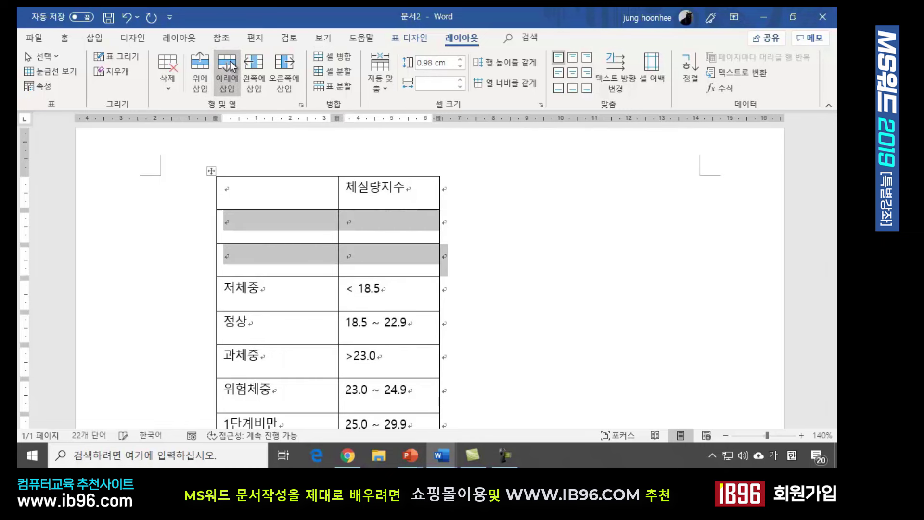
click(232, 66)
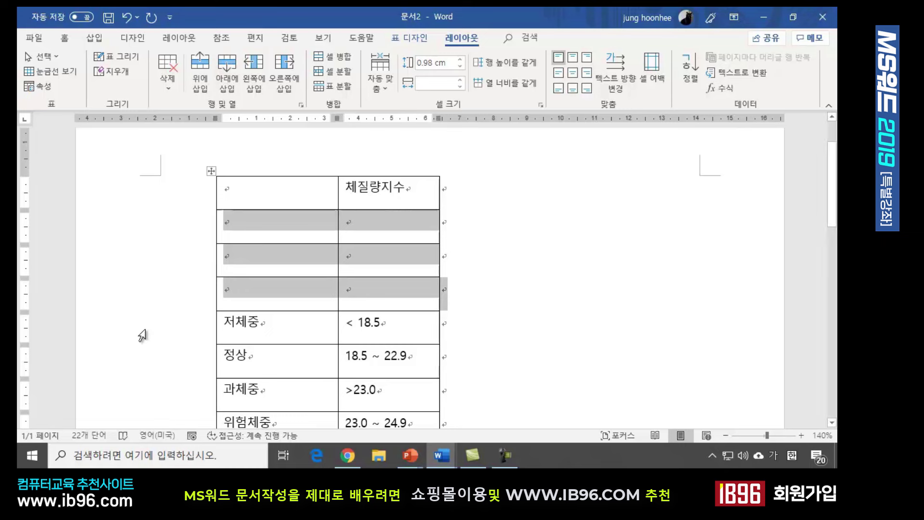
Step: Add two empty columns on the table's right side
click(432, 190)
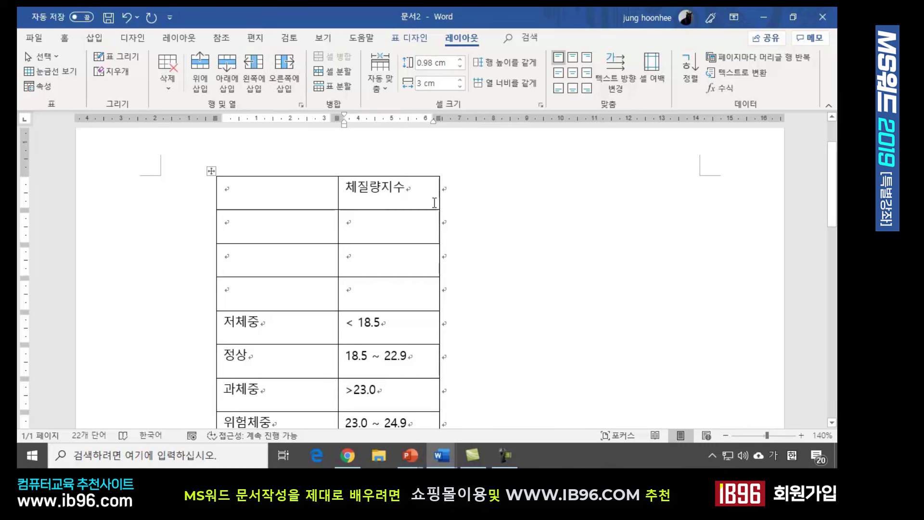
click(286, 65)
click(286, 65)
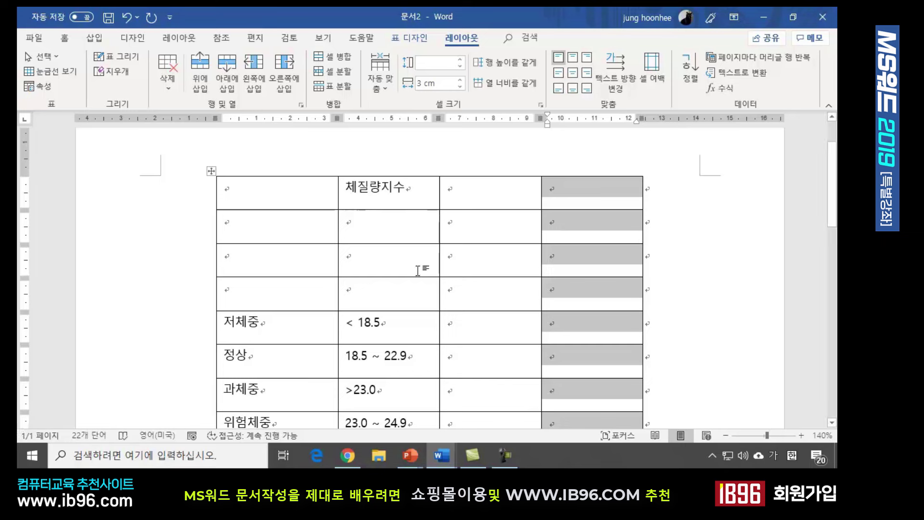
click(466, 215)
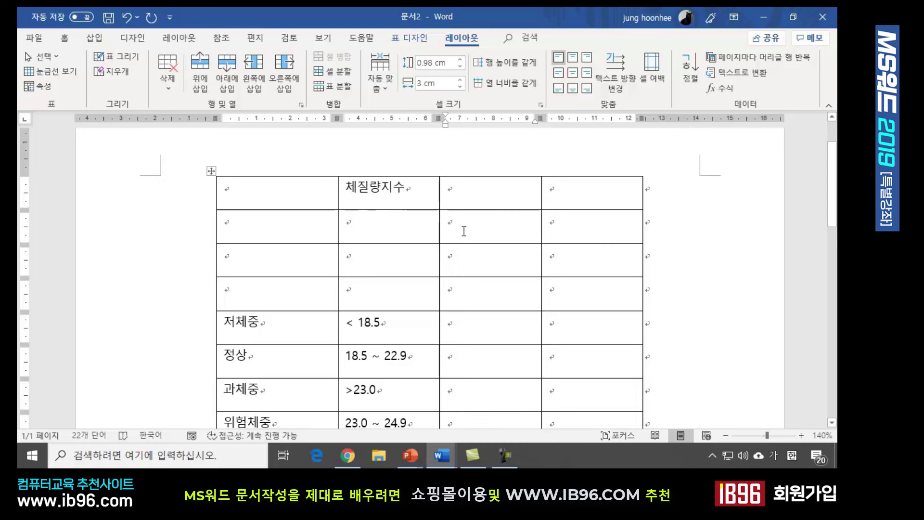
click(389, 227)
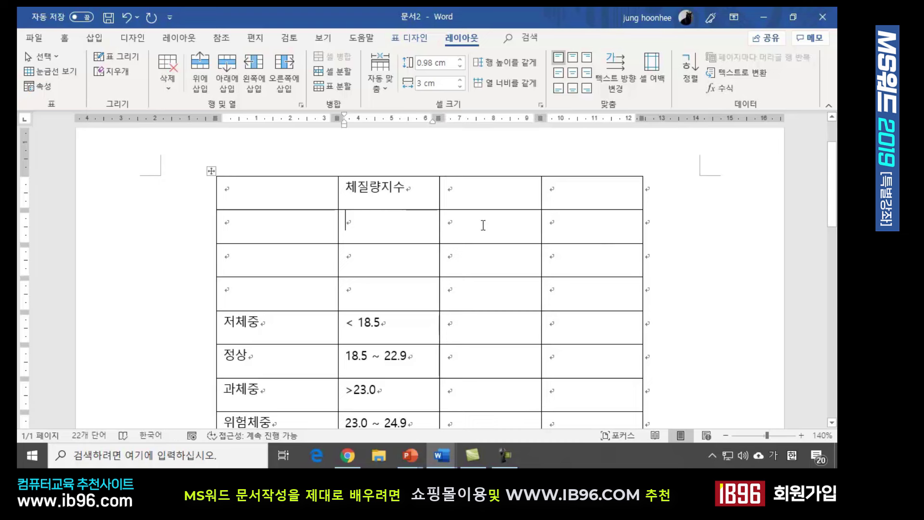
click(377, 241)
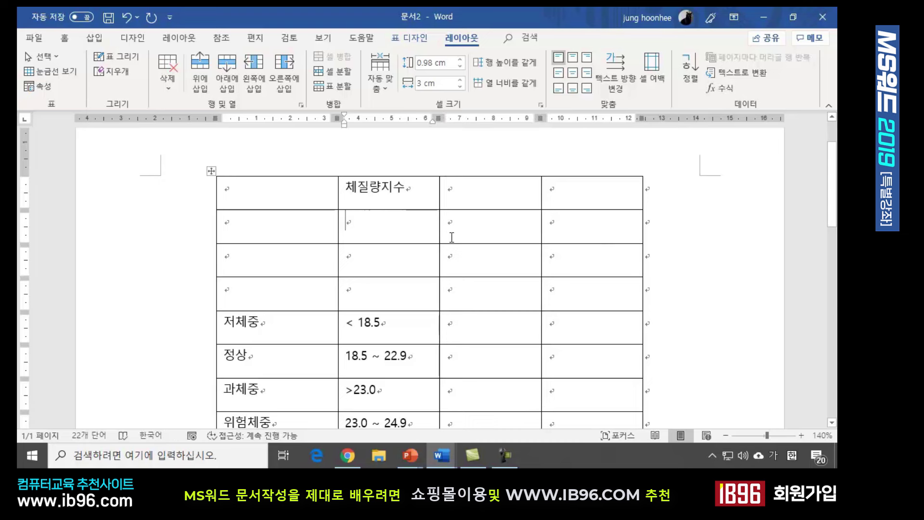
click(486, 225)
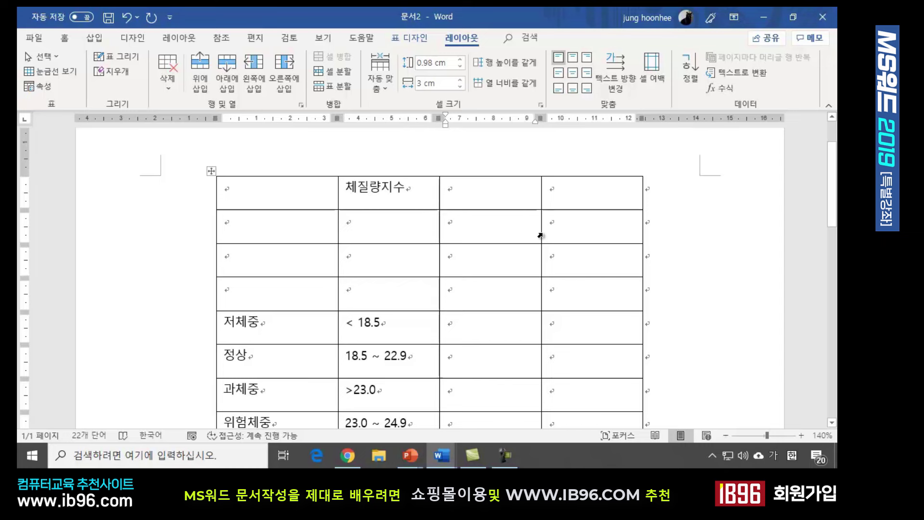
Step: Enter 허리둘레, <90cm(남자) and <85cm(여자) down the third column
text(허린)
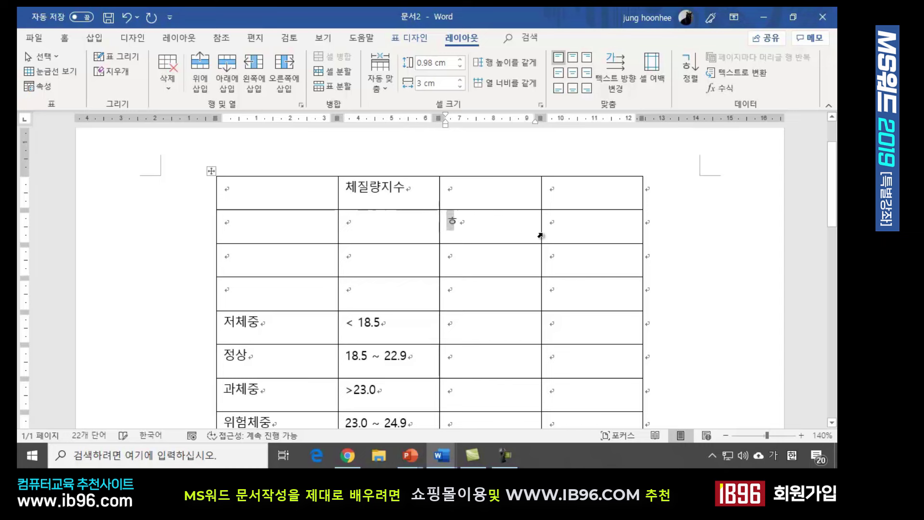
text(레)
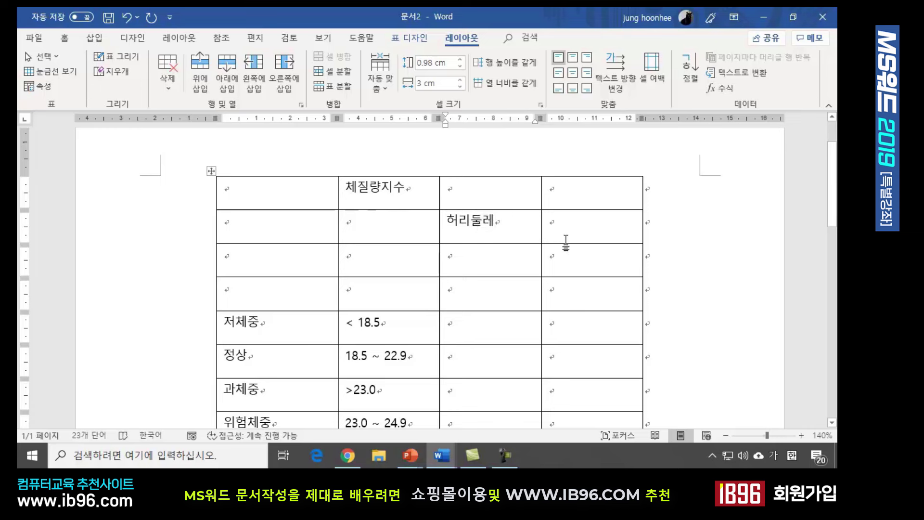
key(Down)
text(<90)
key(Hangul)
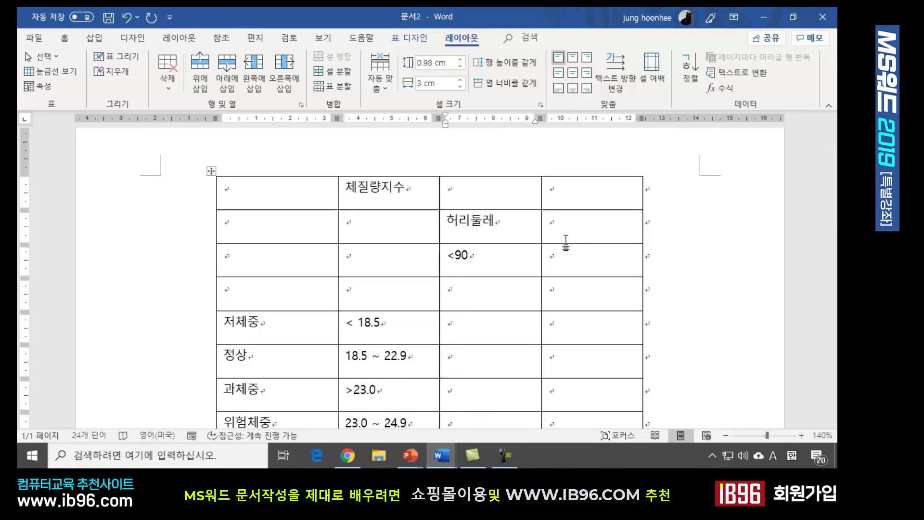
text(cm)
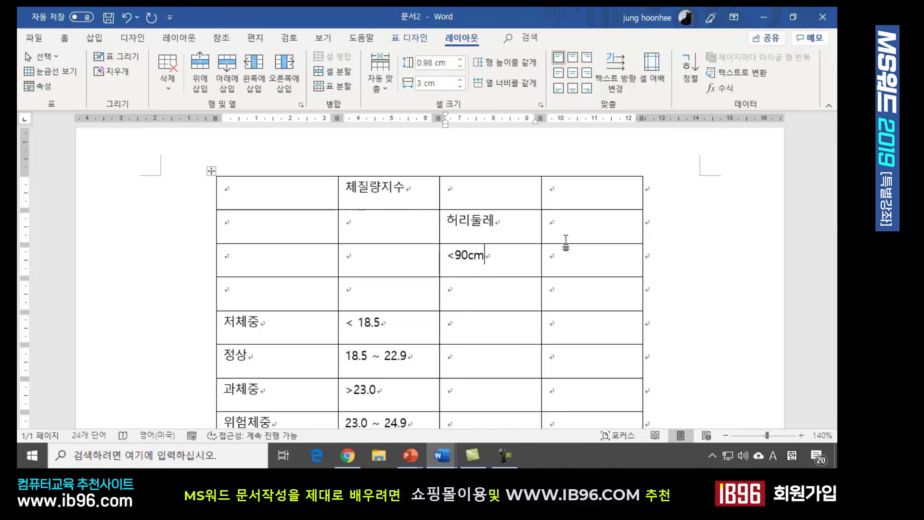
text(()
text(남자)
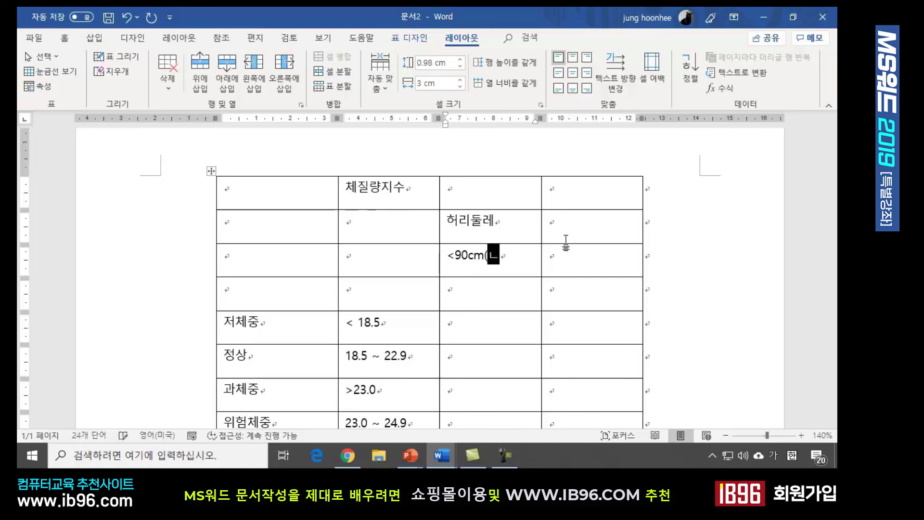
text())
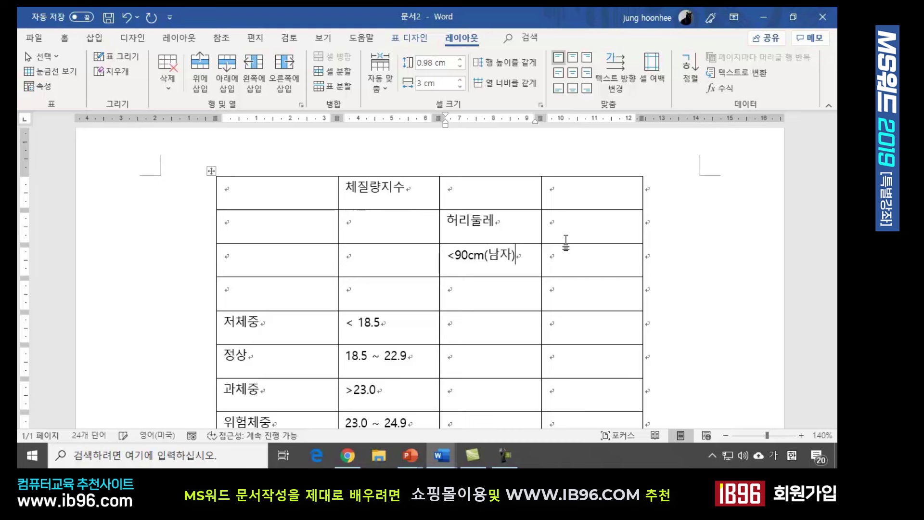
key(Hangul)
text(<8)
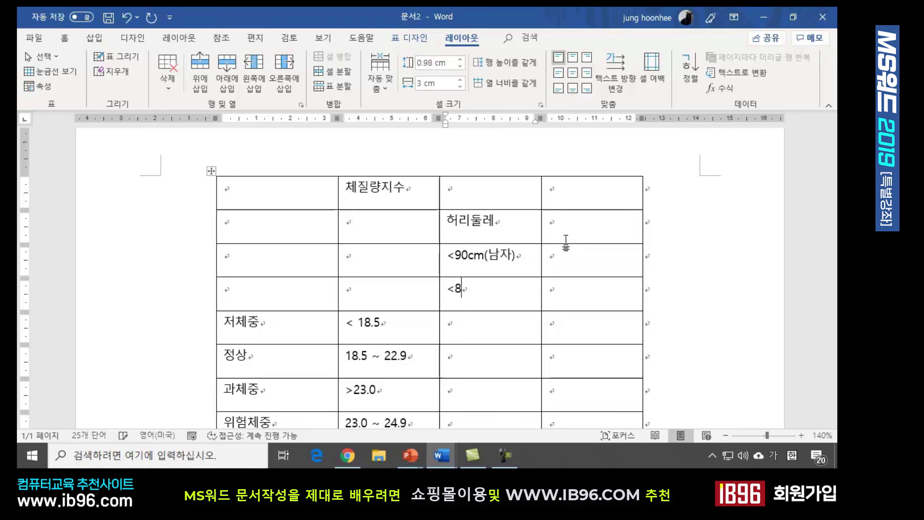
text(5cm)
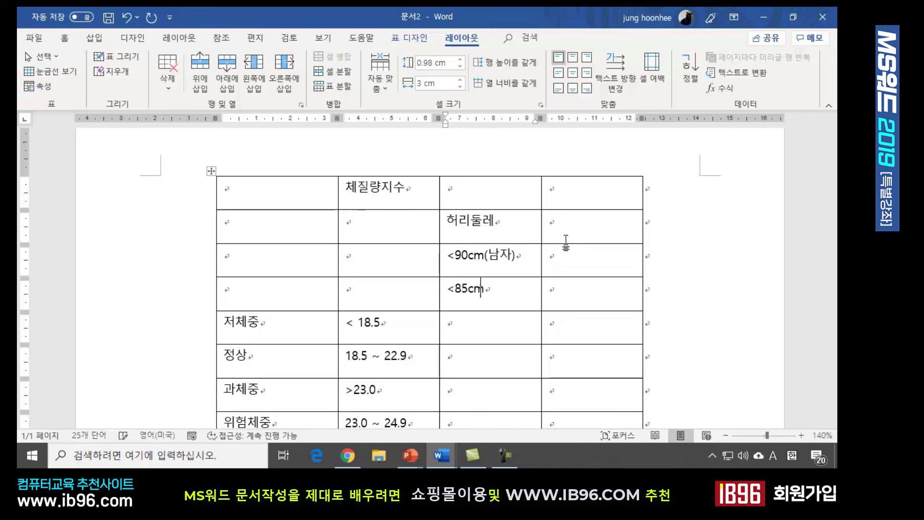
text(()
key(Hangul)
text(여자)
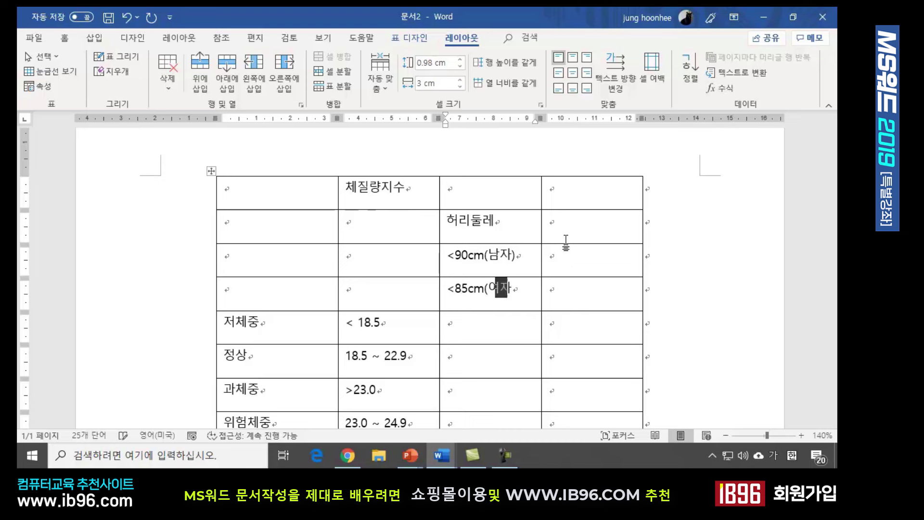
text())
Step: Fill the BMI rows' third cells with 낮다, 보통, 증가, 중증도 and 고도
click(486, 329)
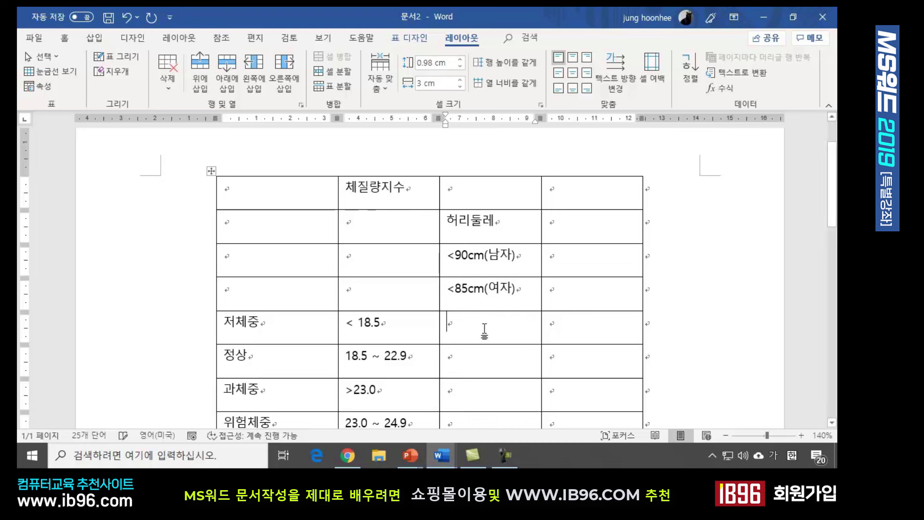
text(낮다)
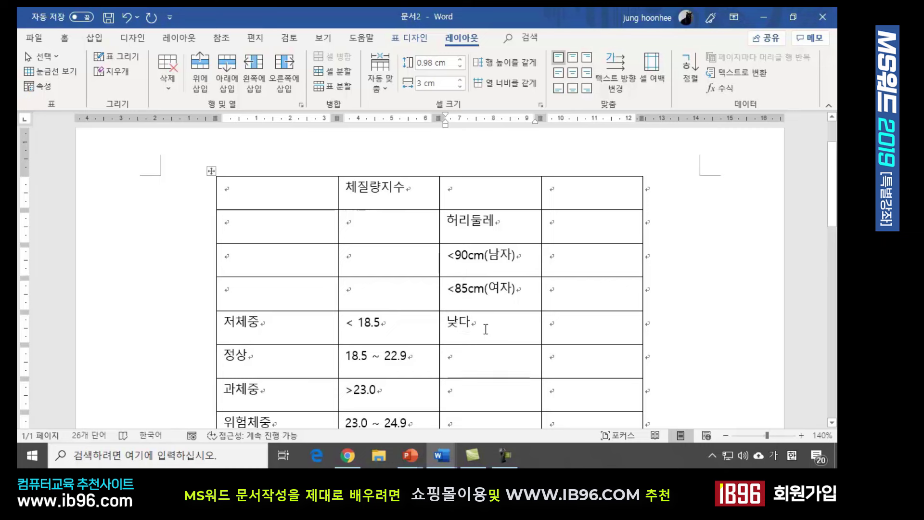
key(Down)
key(Down)
text(보통)
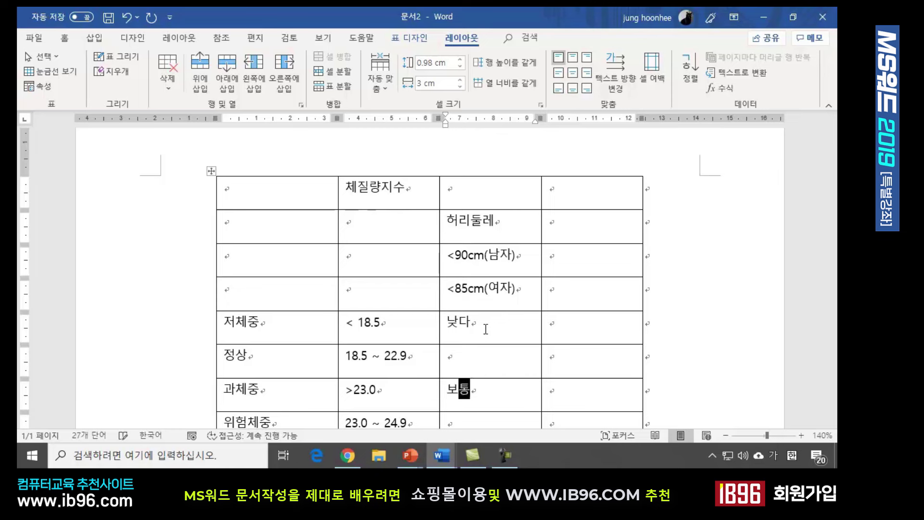
key(Down)
text(증가)
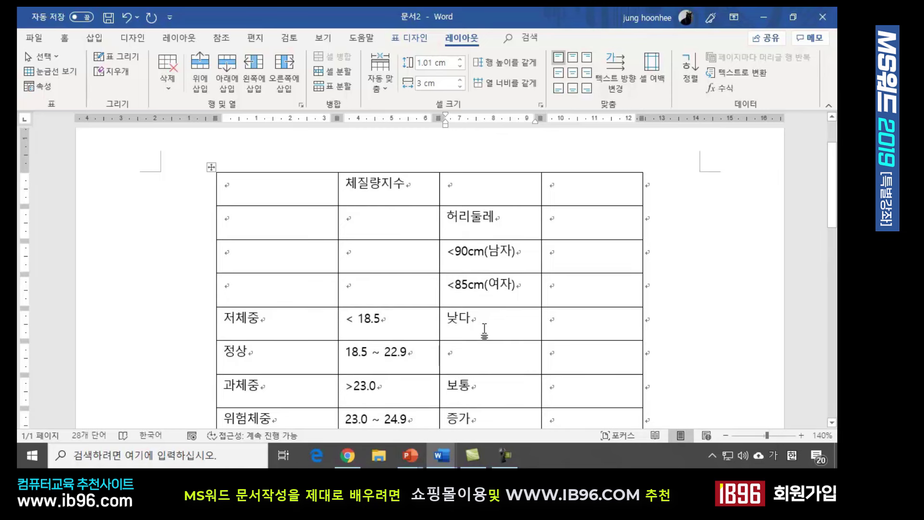
key(Down)
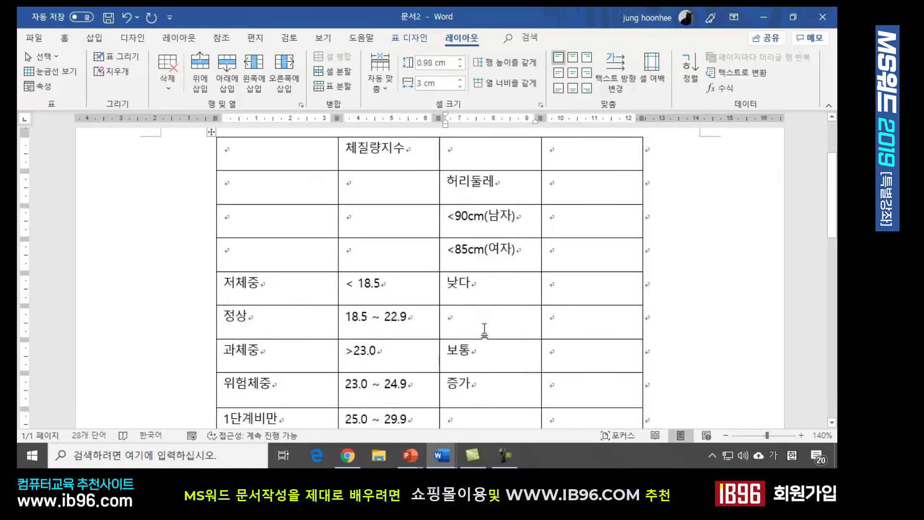
text(중)
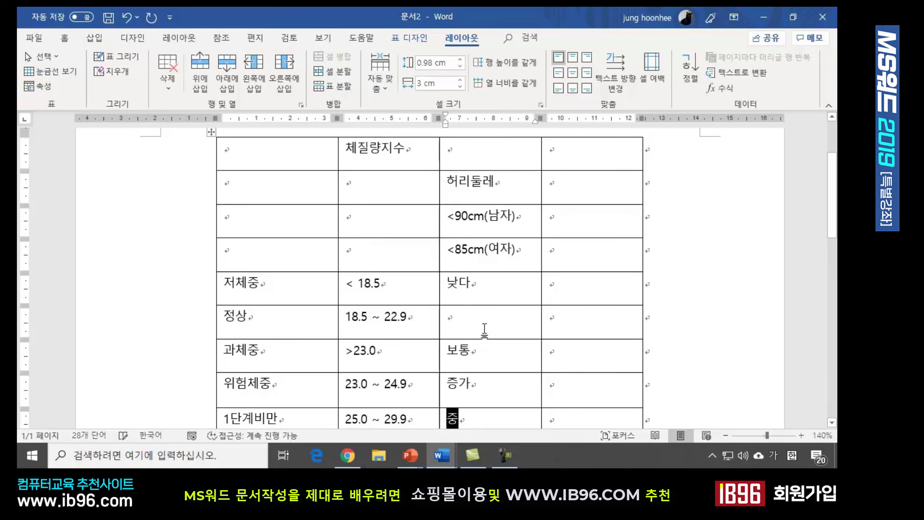
text(증도)
key(Down)
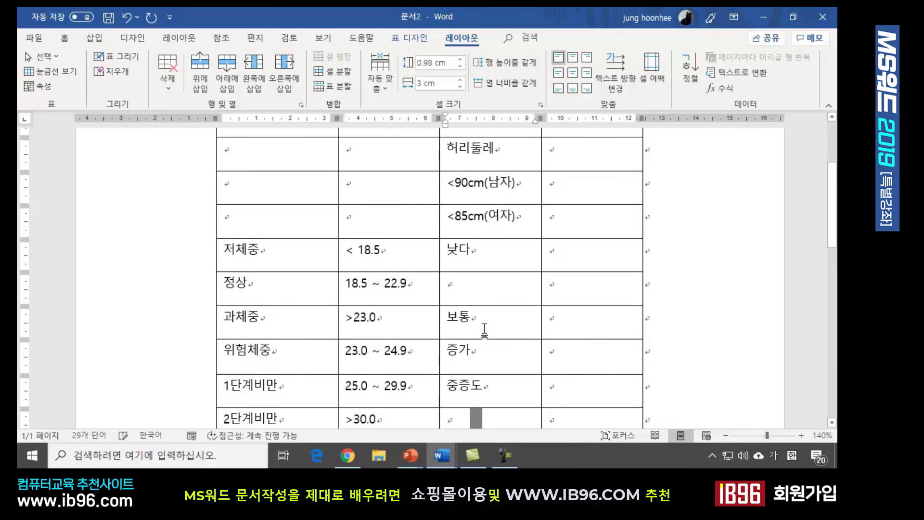
text(고도)
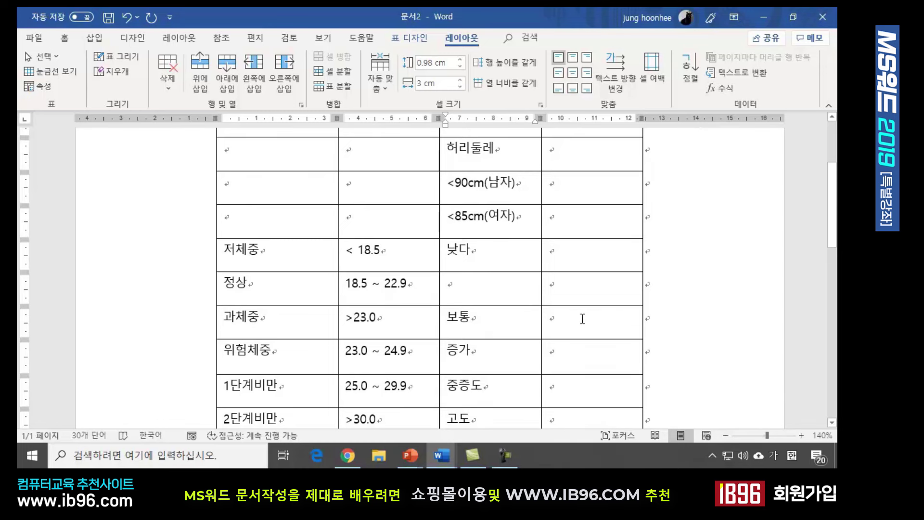
scroll(583, 318, up, 2)
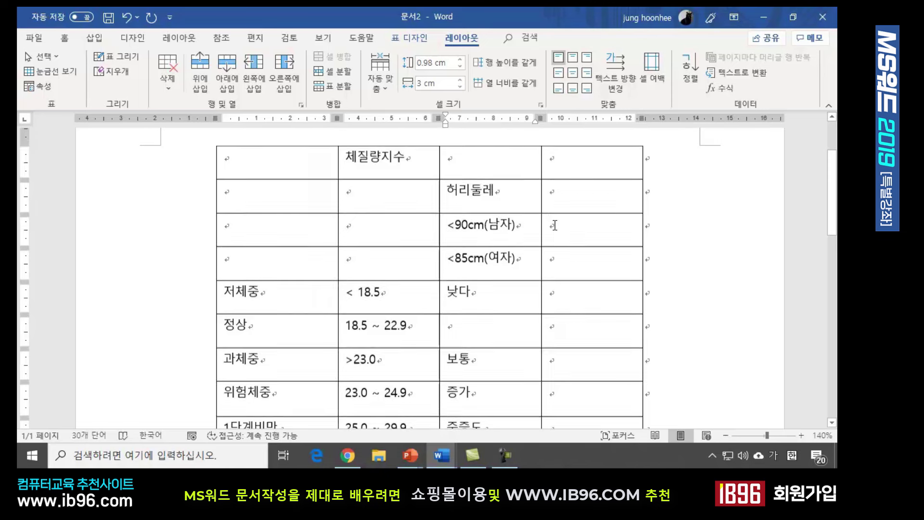
scroll(554, 222, down, 2)
click(563, 160)
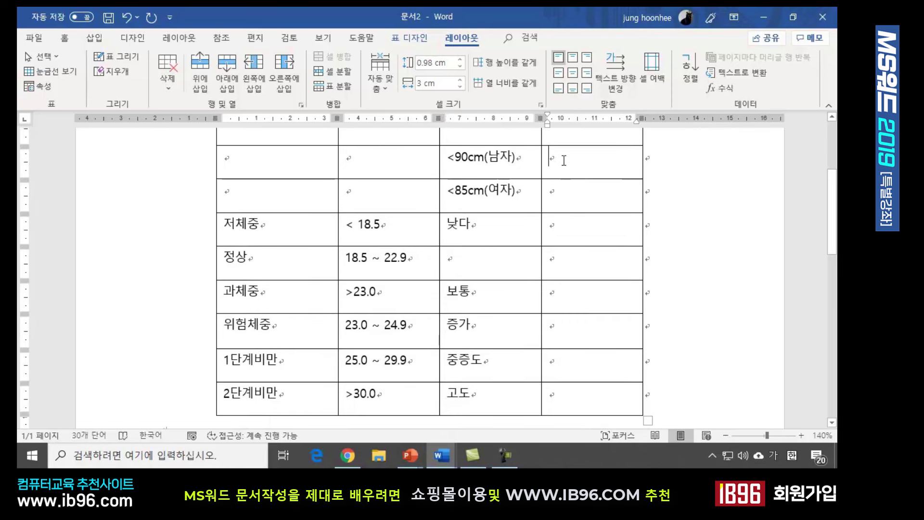
scroll(822, 193, up, 2)
scroll(822, 194, up, 1)
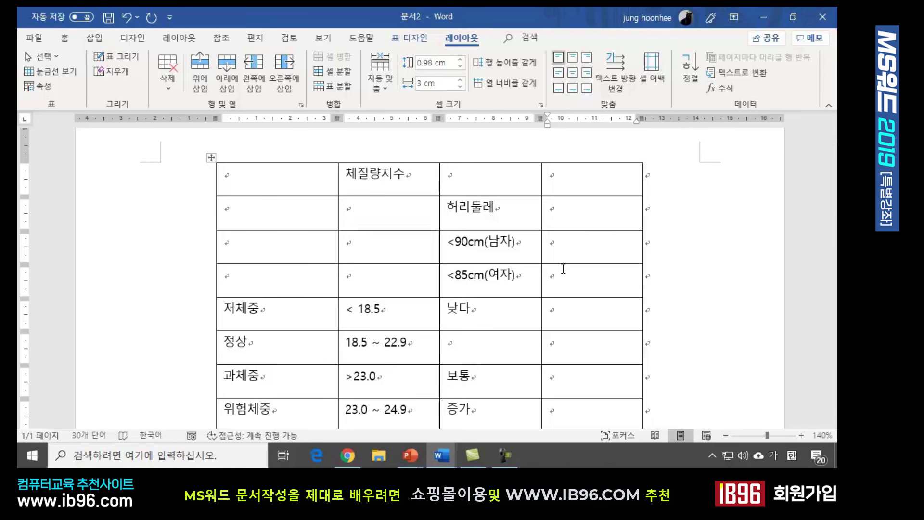
Step: Open More Symbols and show the Mathematical Operators subset
scroll(562, 269, up, 2)
click(95, 38)
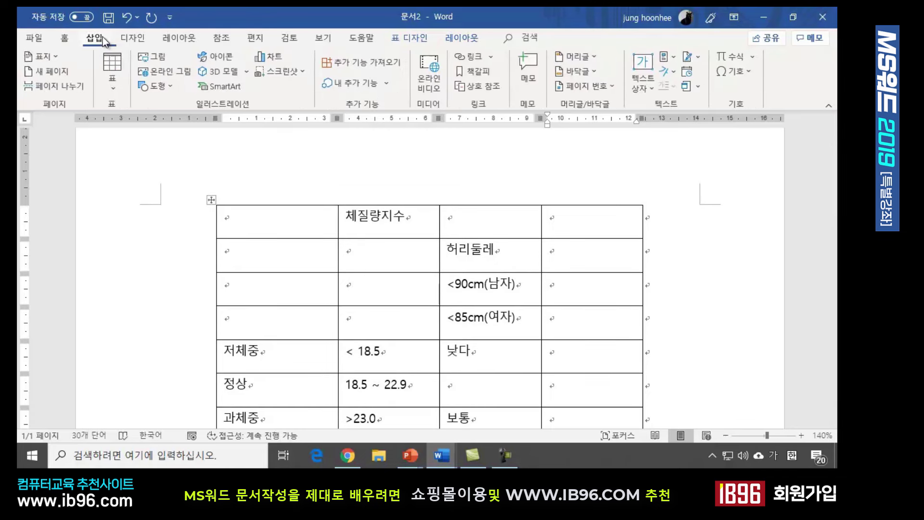
click(747, 74)
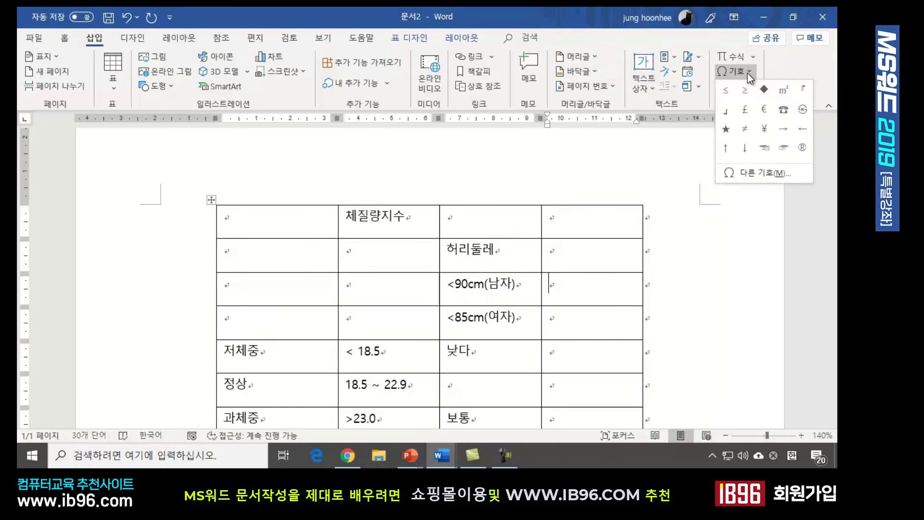
click(765, 176)
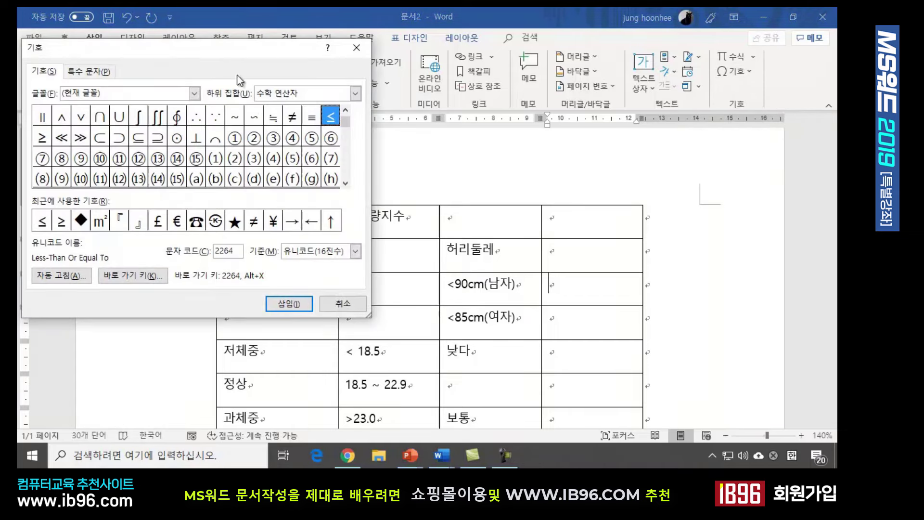
drag(177, 47, 605, 104)
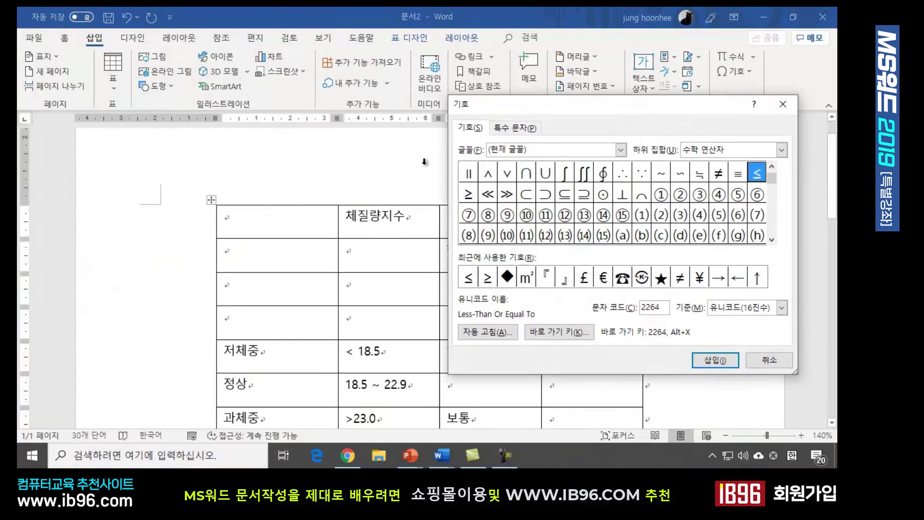
click(476, 129)
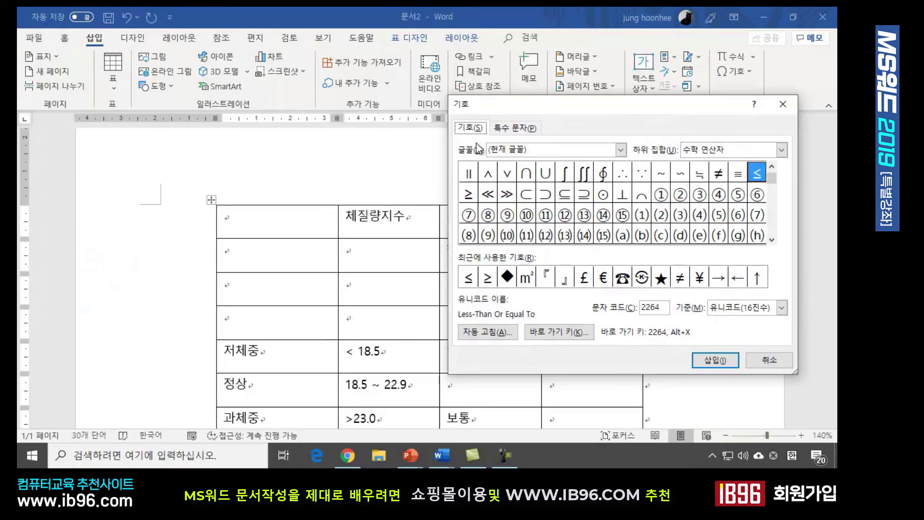
click(621, 150)
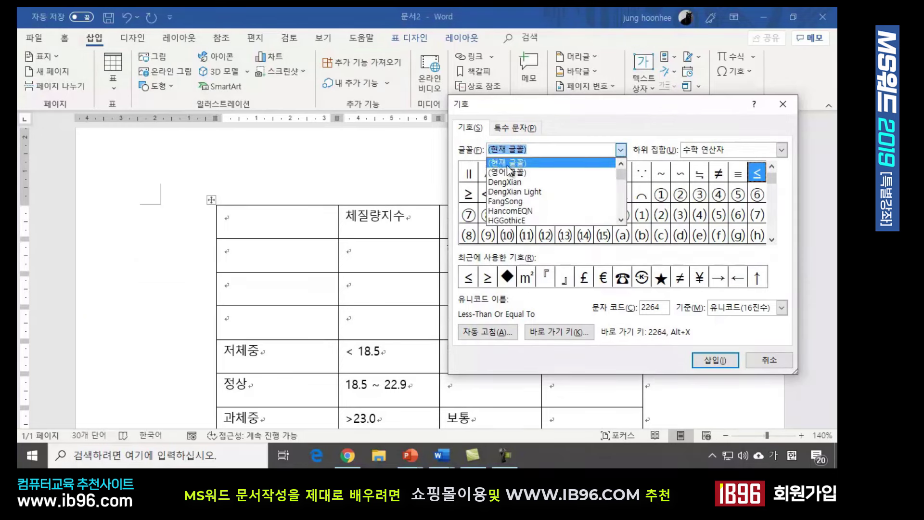
click(621, 150)
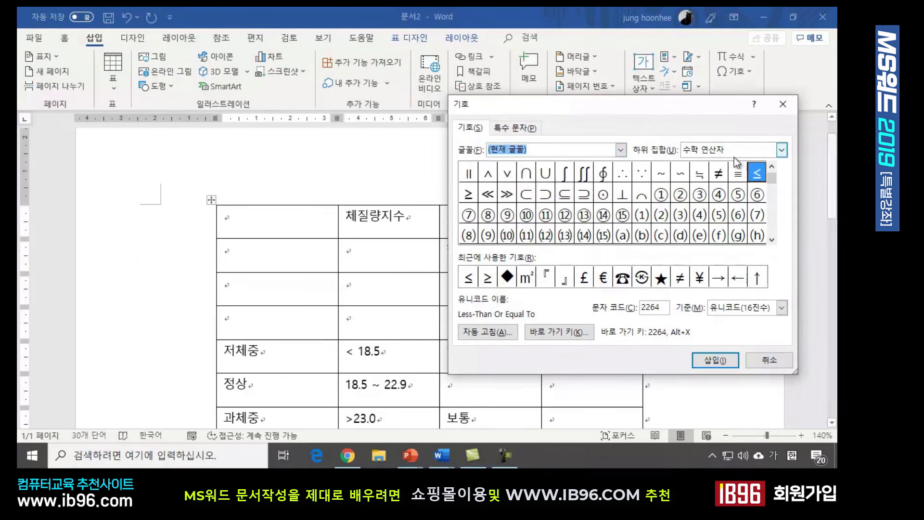
click(782, 150)
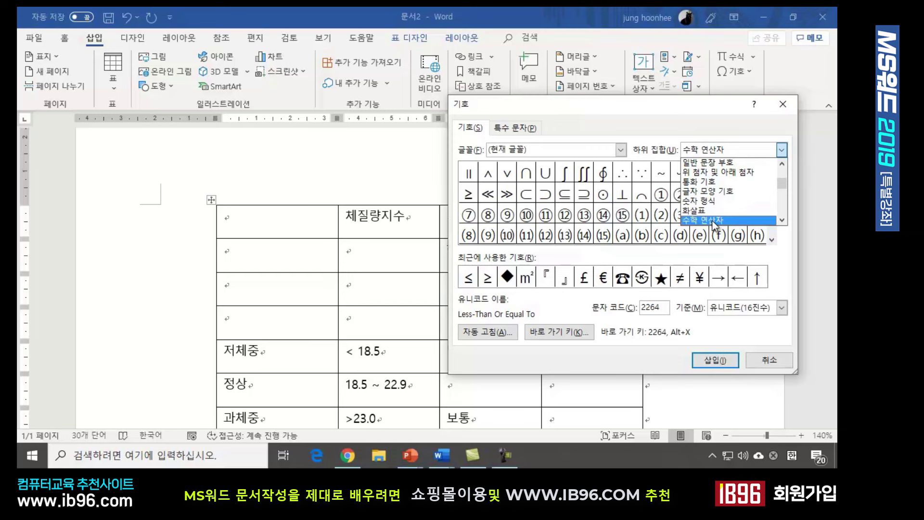
click(706, 218)
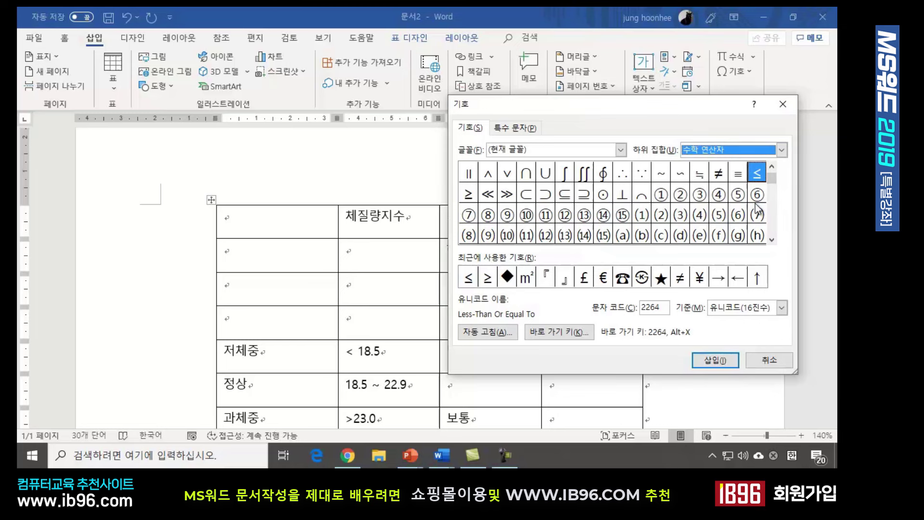
Step: Insert ≥ into both fourth-column cells beside <90cm(남자) and <85cm(여자)
click(470, 198)
drag(573, 109, 225, 105)
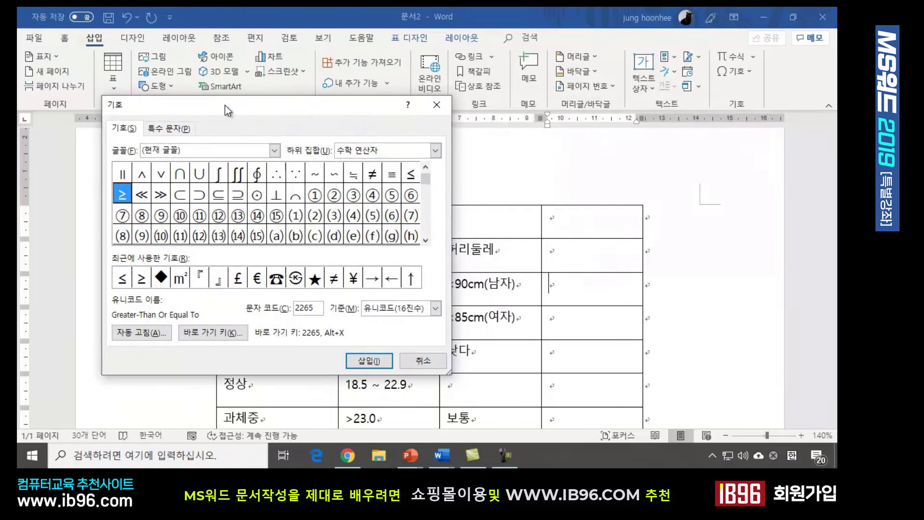
click(369, 360)
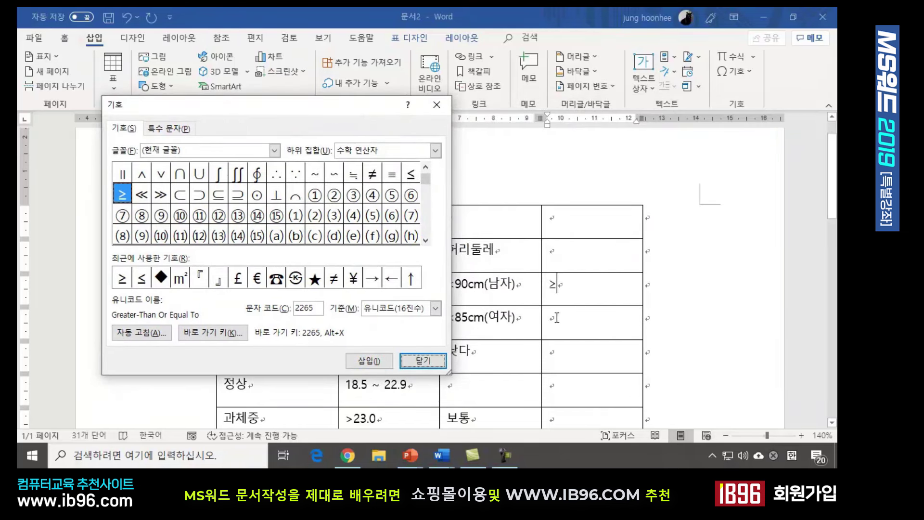
click(553, 319)
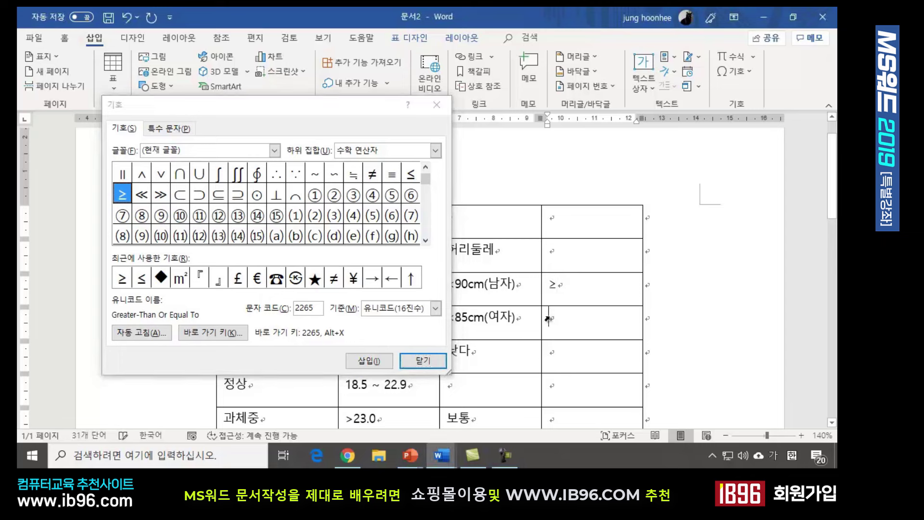
click(377, 361)
click(413, 362)
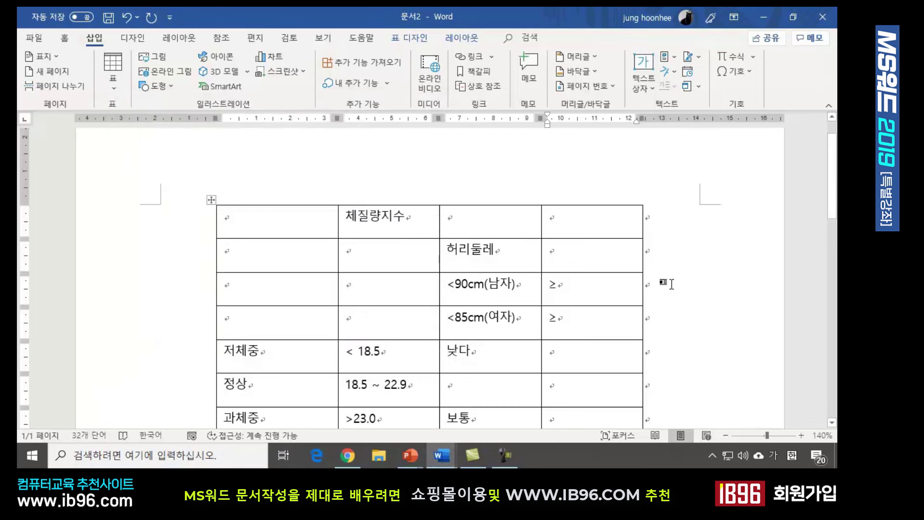
Step: Complete the entries as ≥90cm(남자) and ≥85cm(여자)
text(90)
key(Hangul)
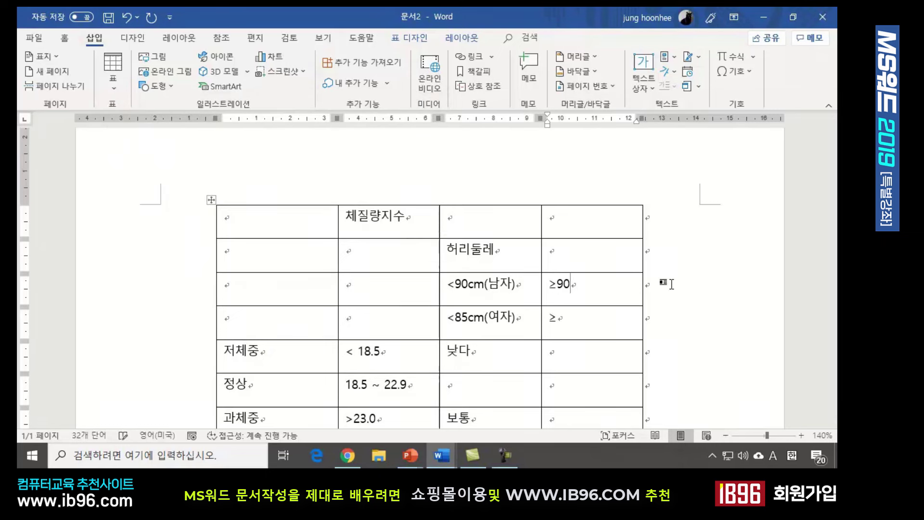
text(cm(남자))
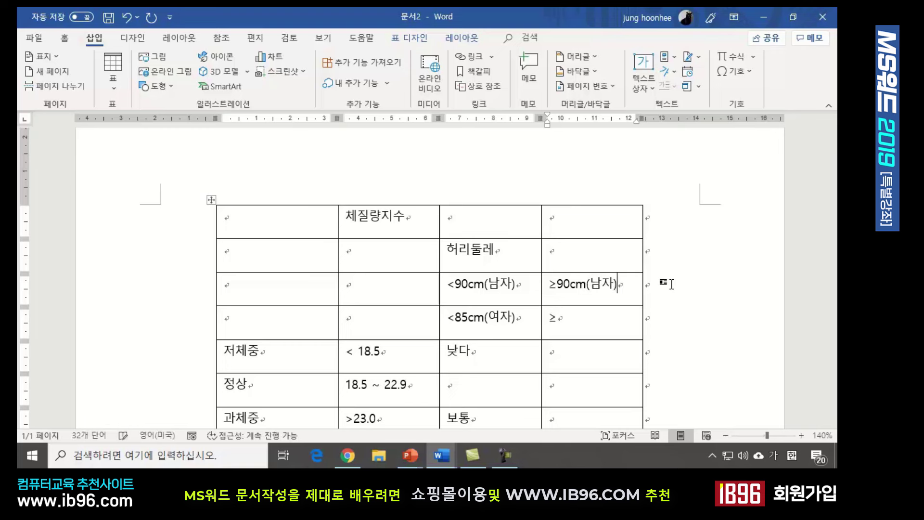
key(Hangul)
text(85ㅊ)
key(BackSpace)
key(Hangul)
text(cm)
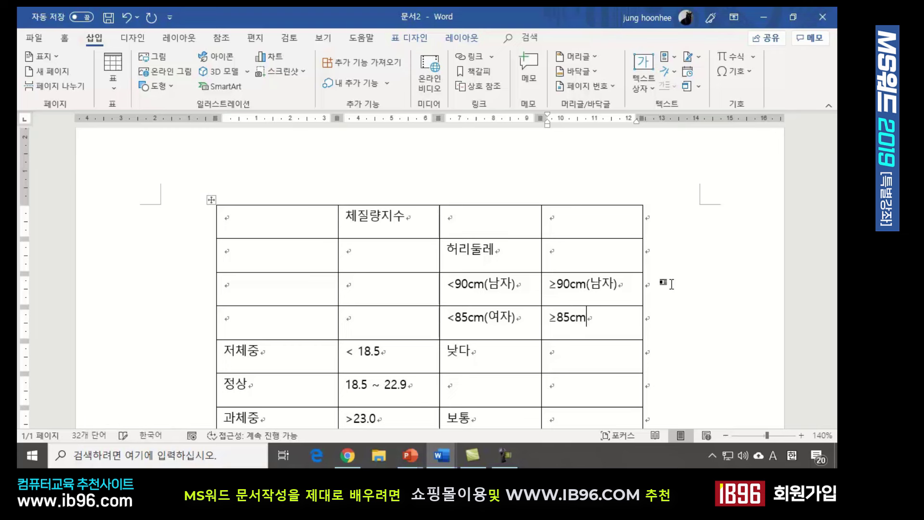
text(()
key(Hangul)
text(여자))
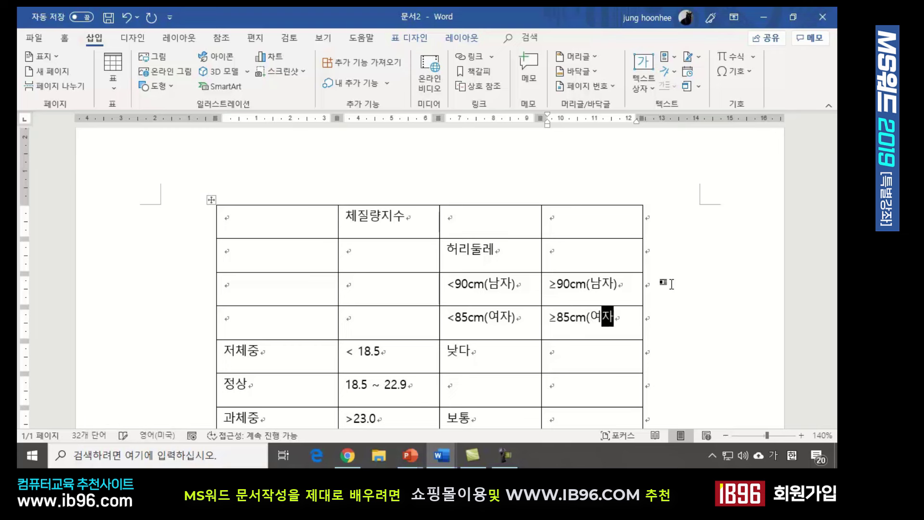
click(569, 354)
Step: Enter 보통 beside 저체중 and paste 증가, 중증도, 고도 from the 과체중 row down
scroll(630, 367, down, 2)
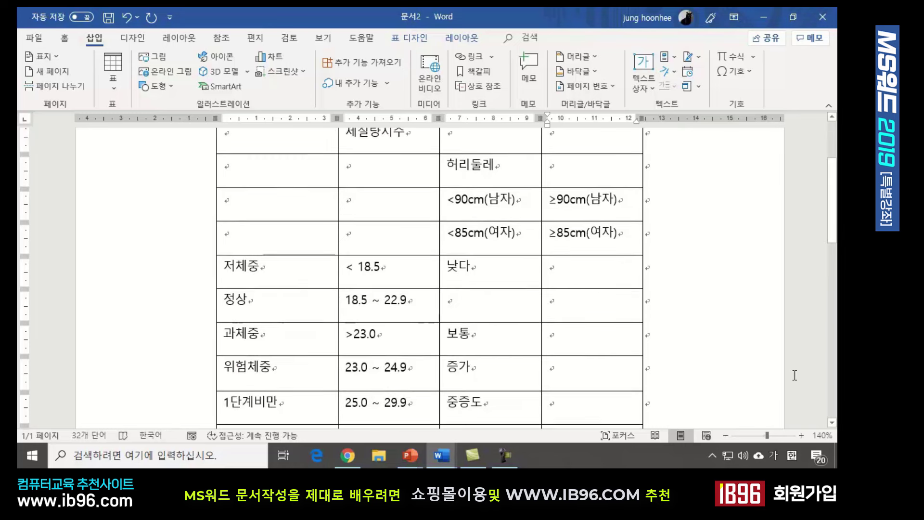
text(보통)
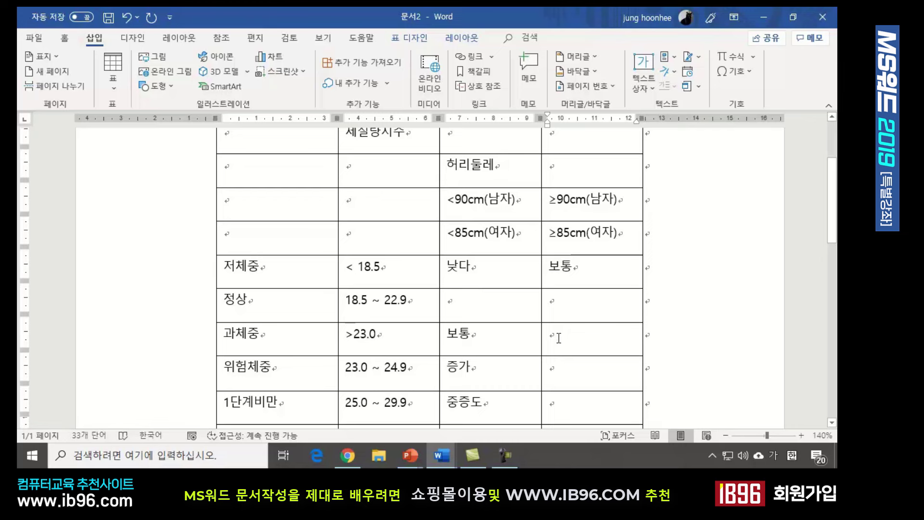
scroll(557, 337, down, 1)
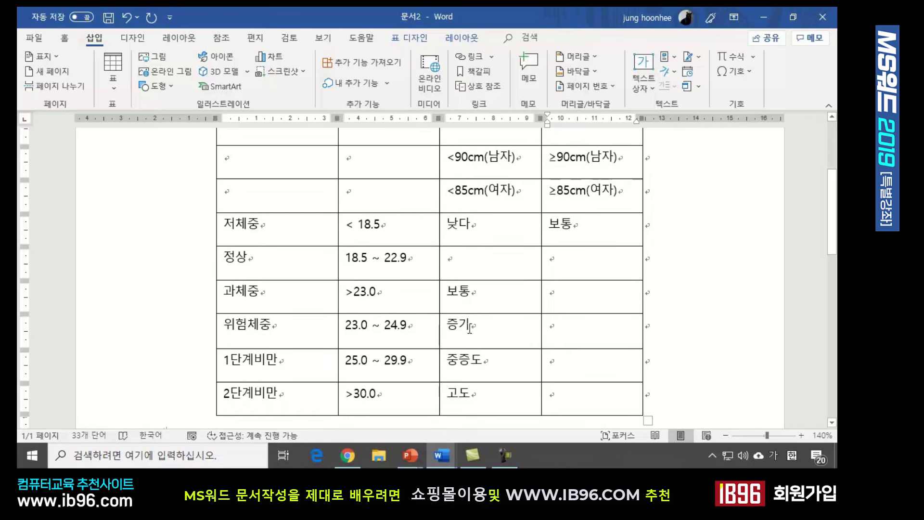
click(484, 356)
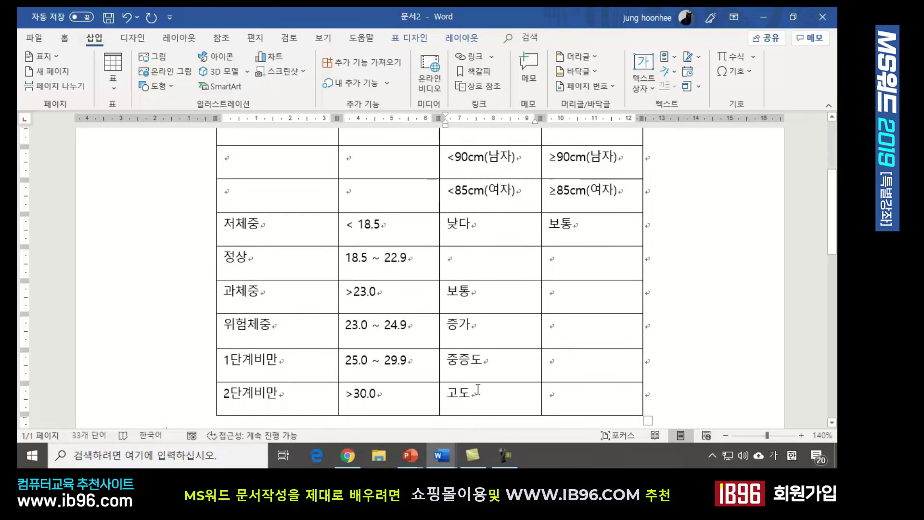
drag(471, 327, 479, 387)
key(ctrl+c)
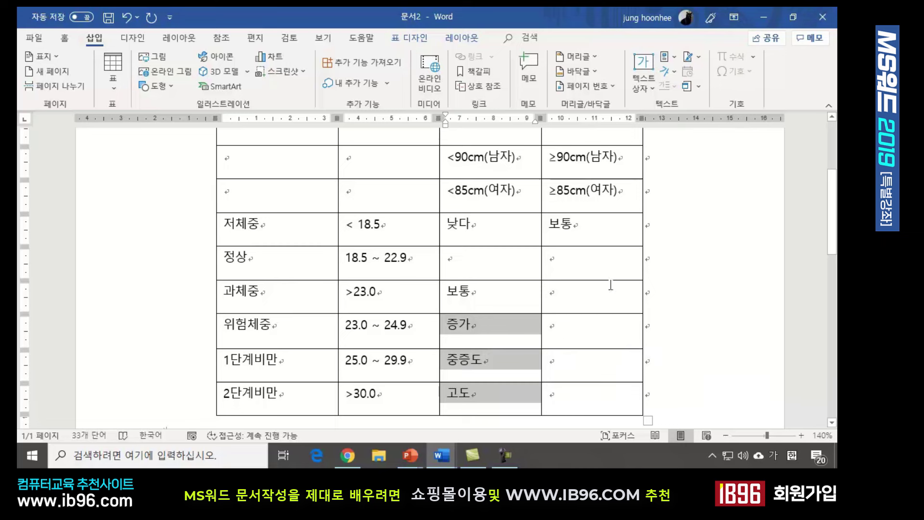
click(553, 291)
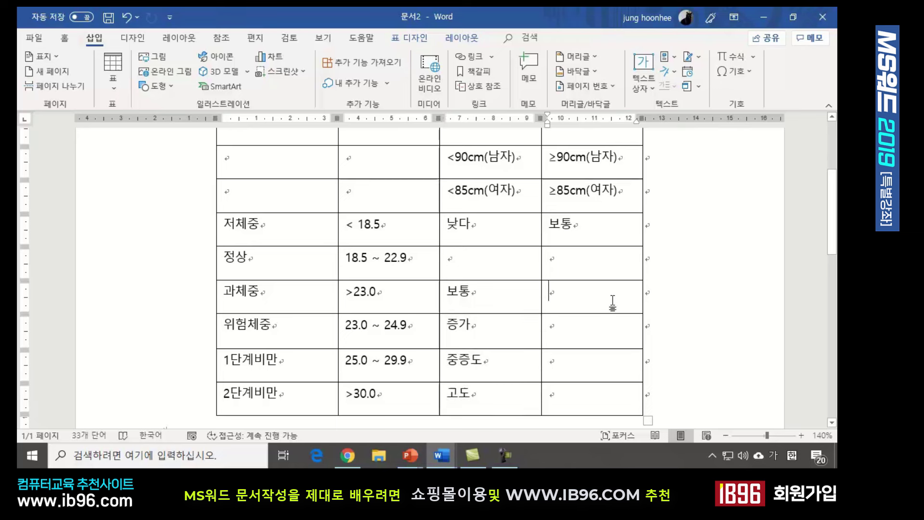
key(ctrl+v)
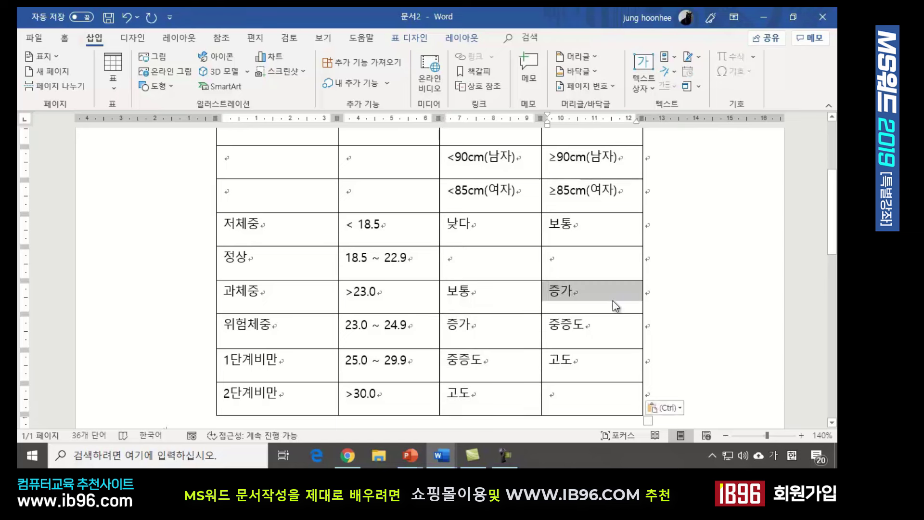
Step: Enter 초고도 in the fourth column's last cell
click(603, 399)
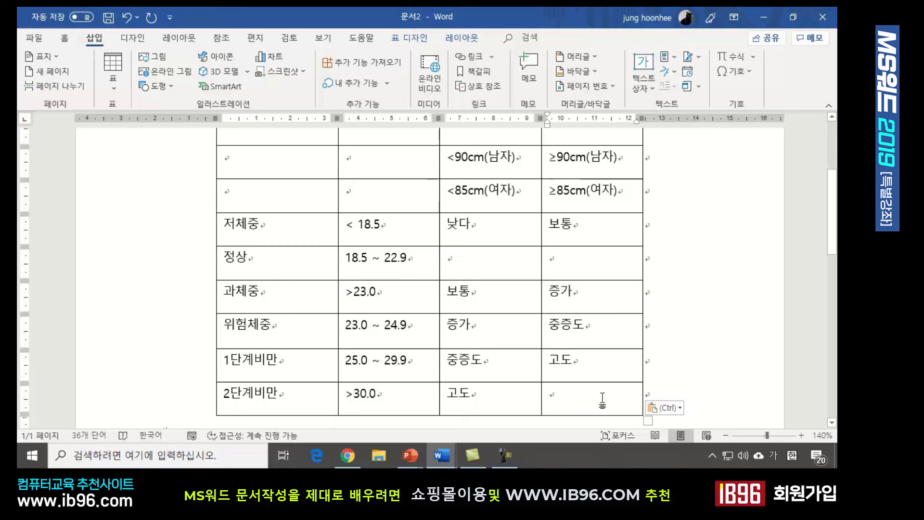
text(초고도)
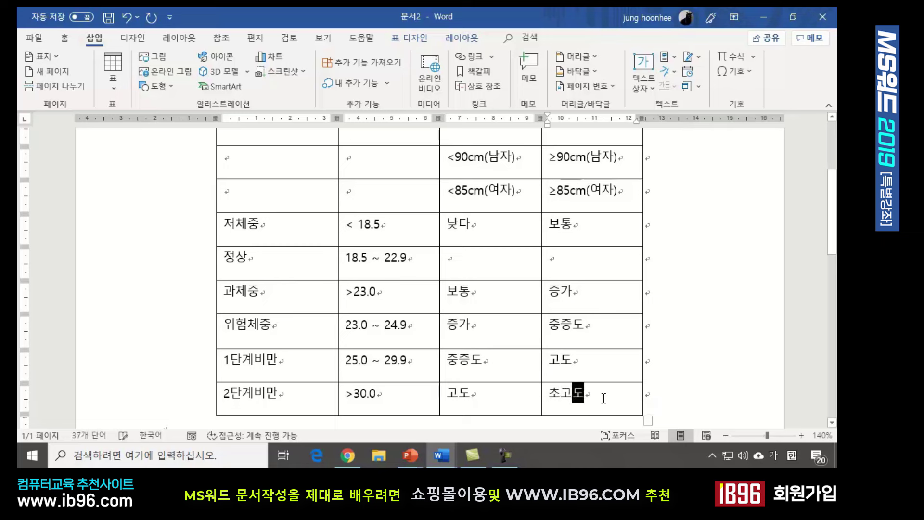
click(685, 346)
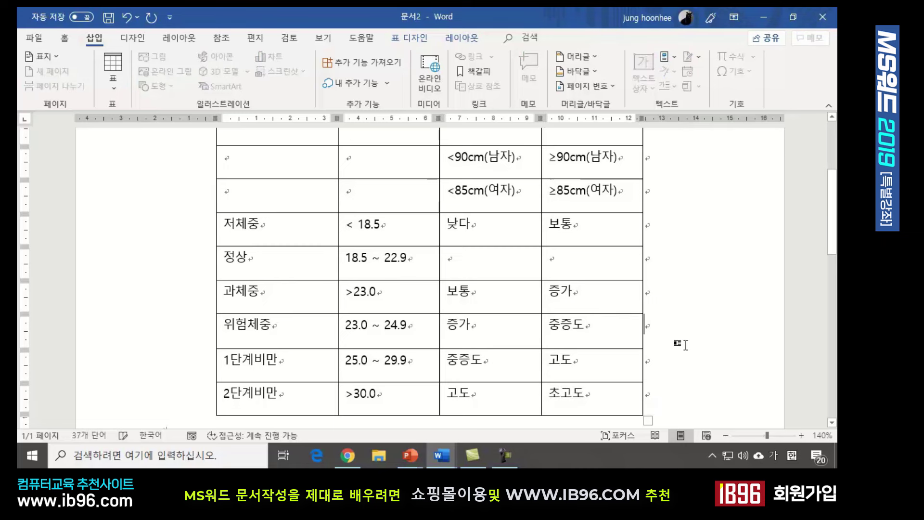
scroll(583, 356, up, 3)
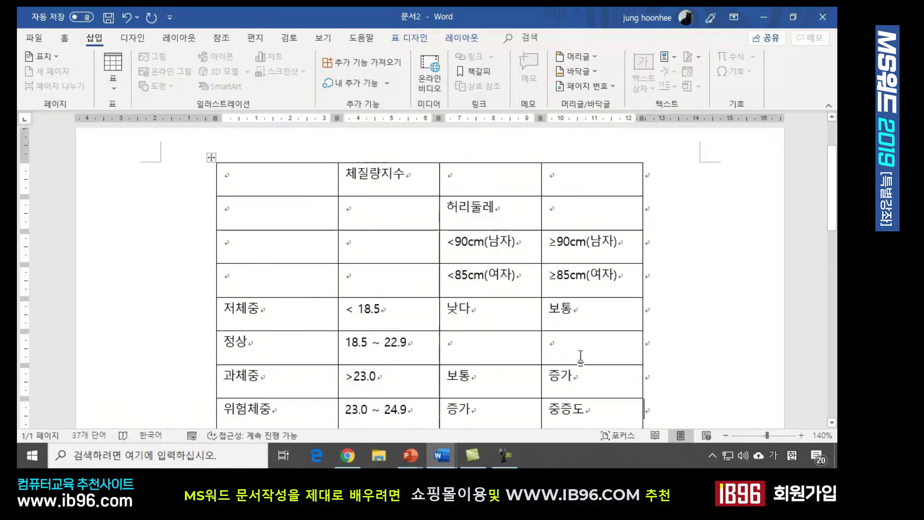
scroll(561, 380, down, 3)
scroll(561, 380, up, 3)
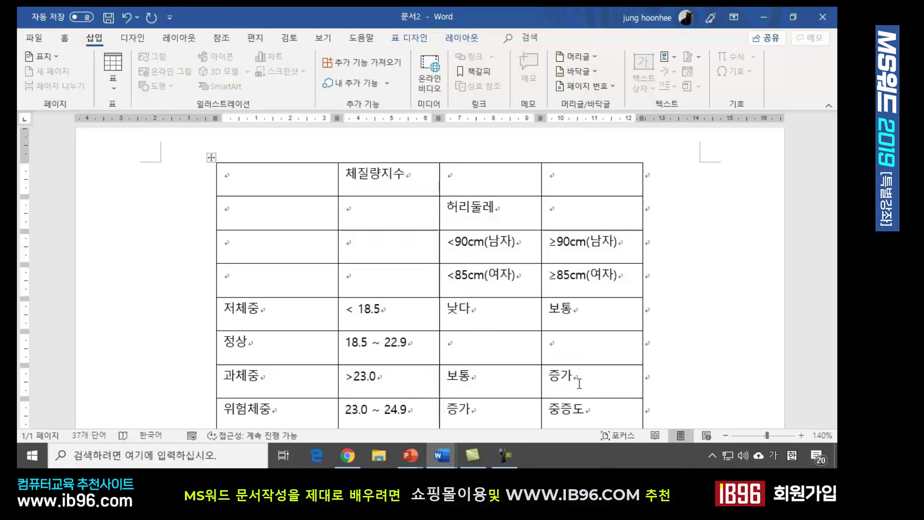
Step: Merge the top row's empty third and fourth cells into one cell
click(412, 177)
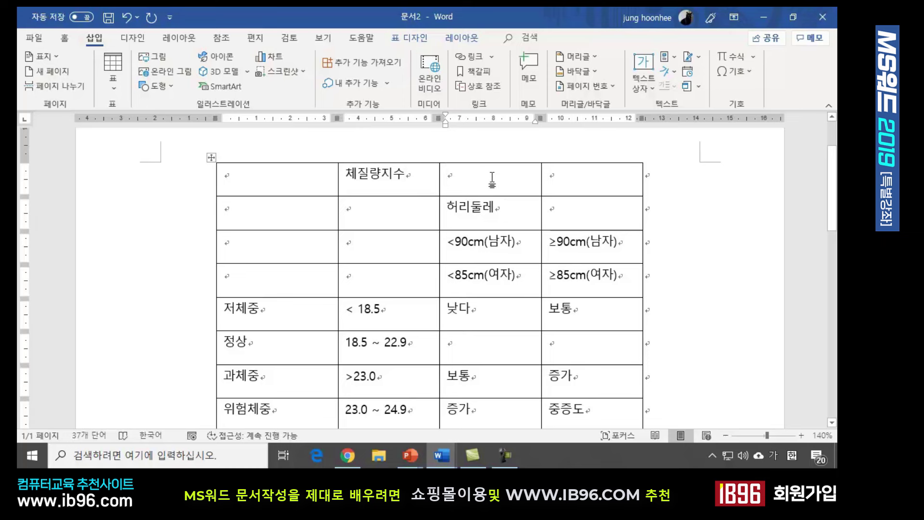
click(560, 178)
click(493, 181)
drag(497, 178, 569, 179)
drag(569, 178, 561, 182)
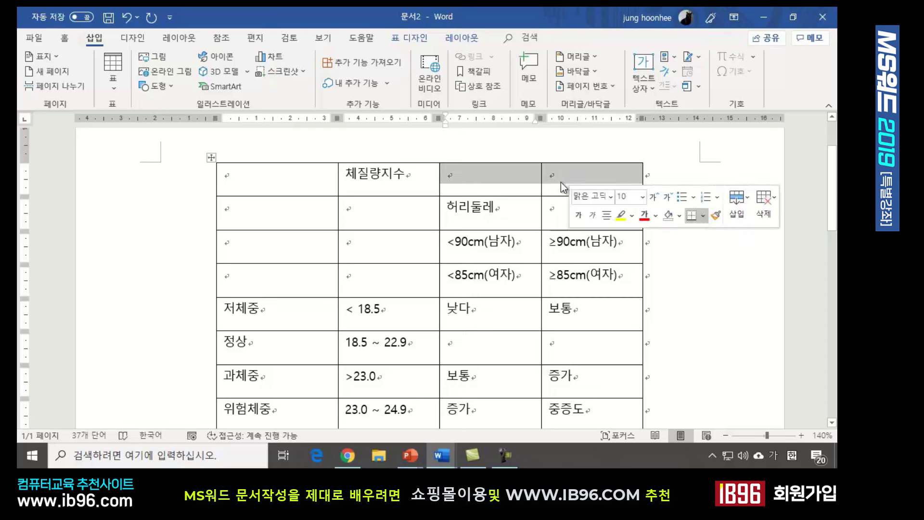
click(503, 175)
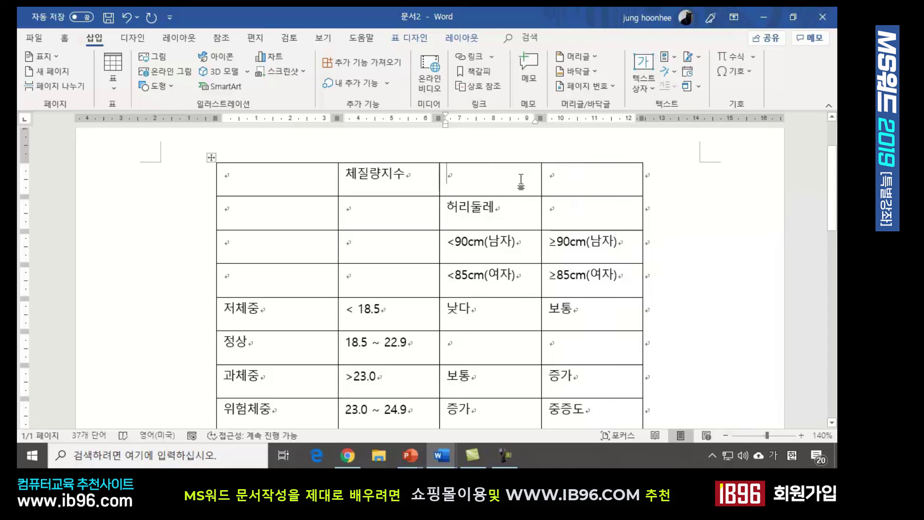
click(462, 180)
drag(460, 181, 621, 188)
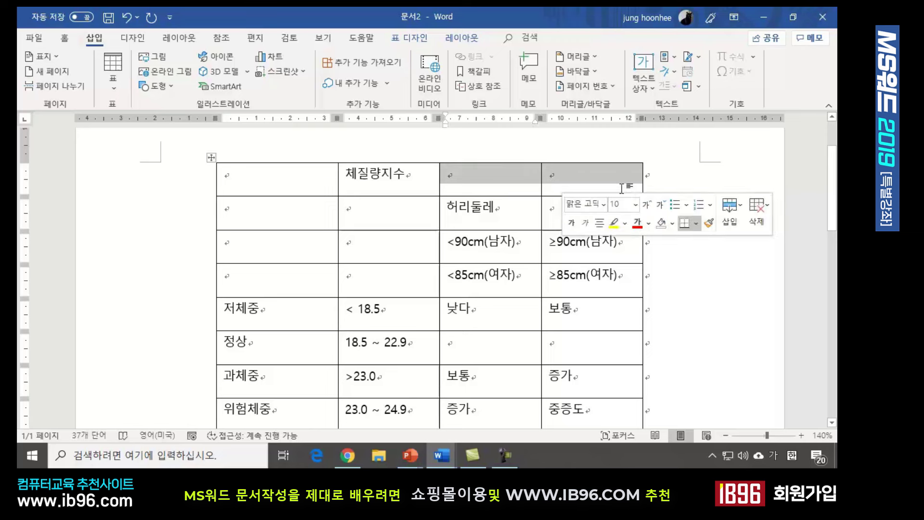
click(380, 218)
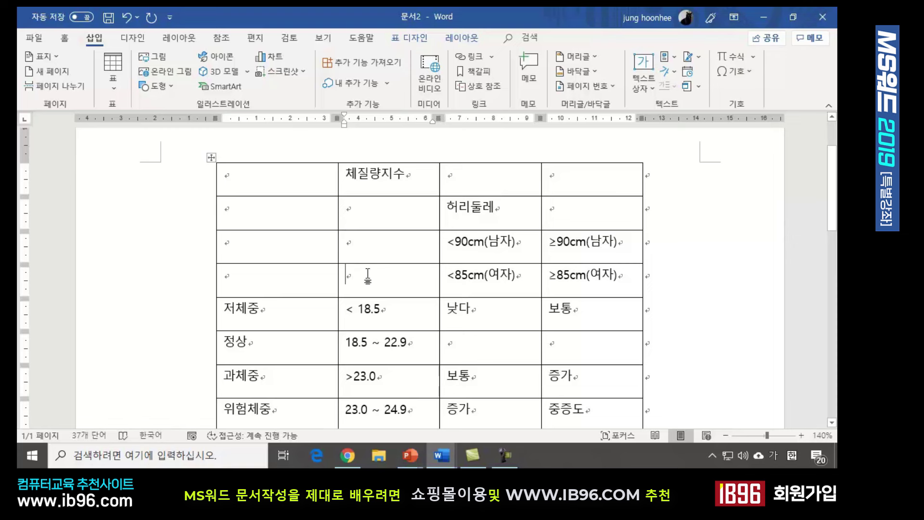
click(464, 174)
click(571, 176)
drag(489, 181, 568, 180)
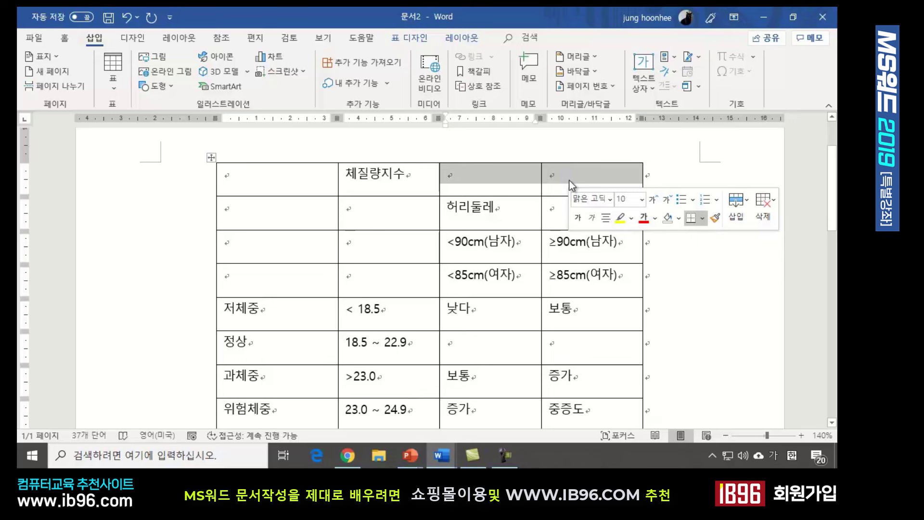
click(466, 39)
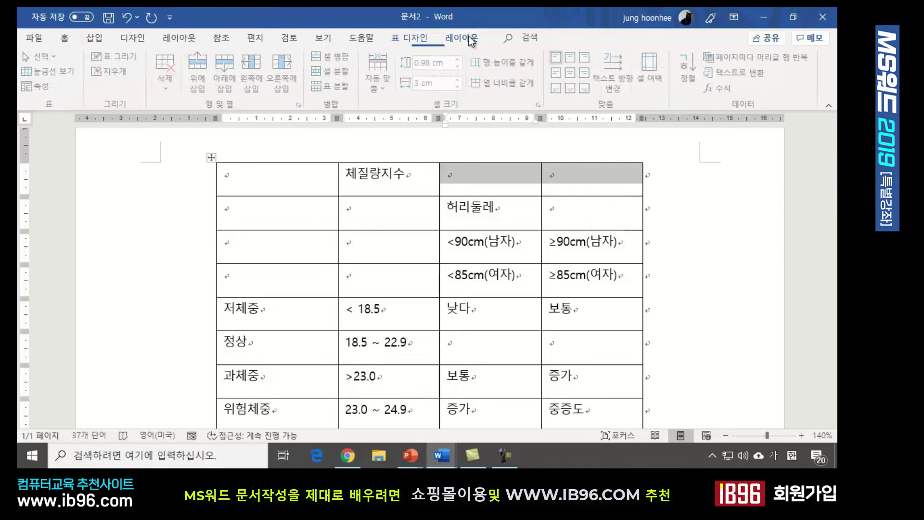
click(341, 57)
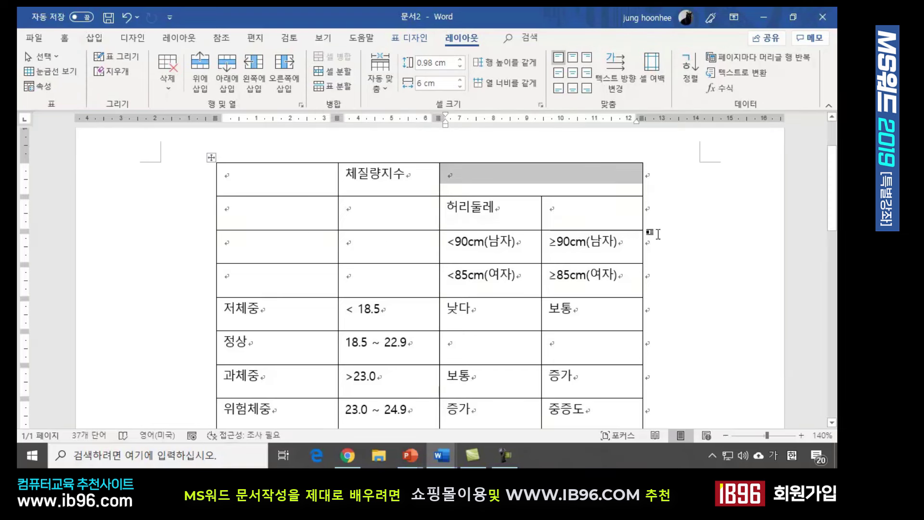
Step: Label the merged top cell 동반위험질환 and merge the 허리둘레 row's two cells
click(681, 226)
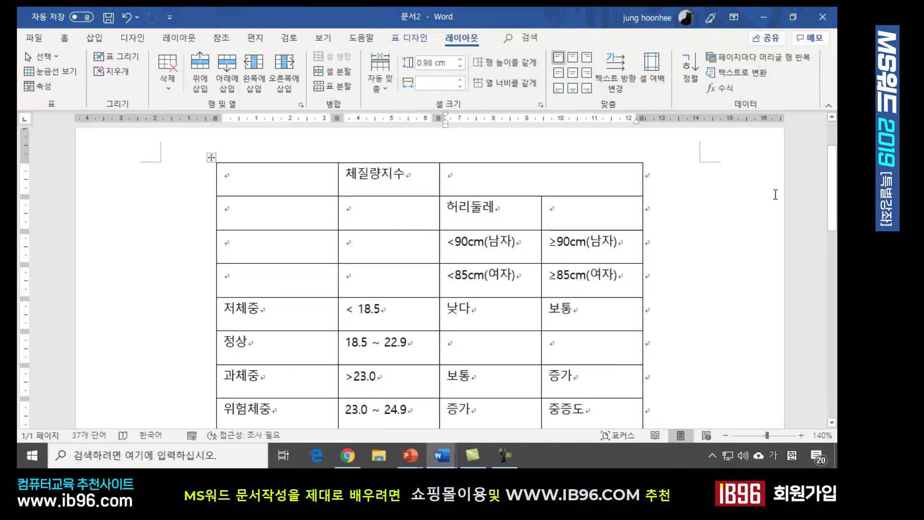
text(동반)
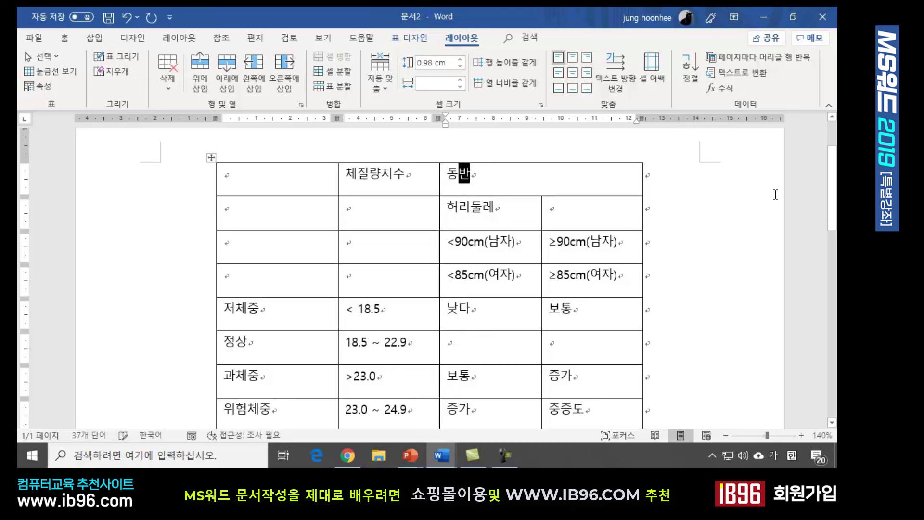
text(위험지질환)
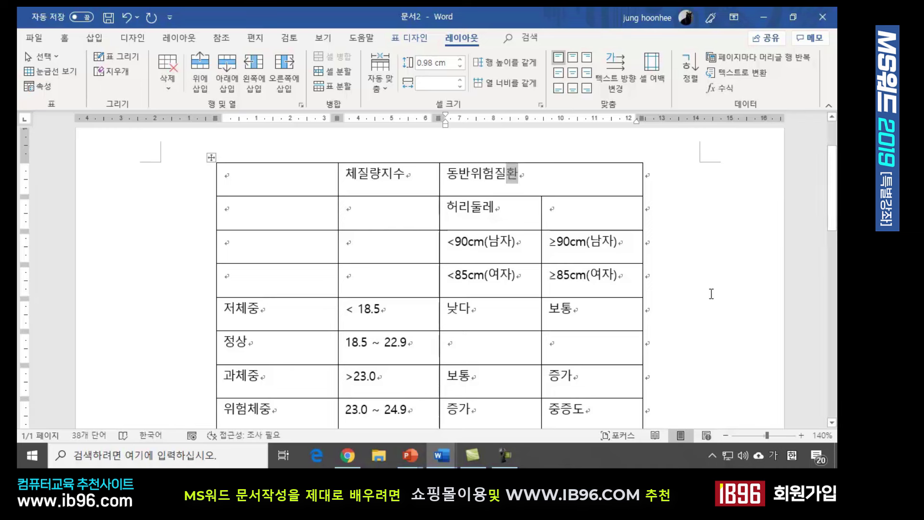
click(594, 216)
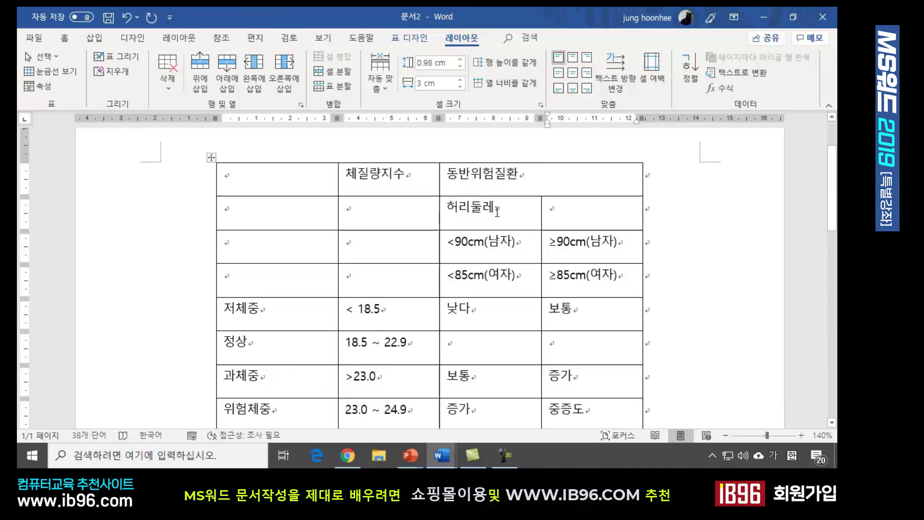
key(Left)
click(580, 214)
drag(499, 210, 574, 211)
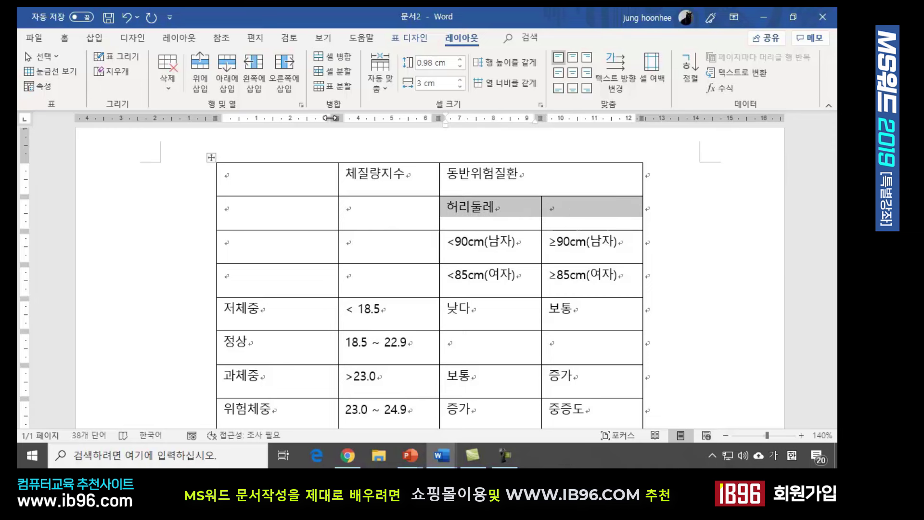
click(338, 56)
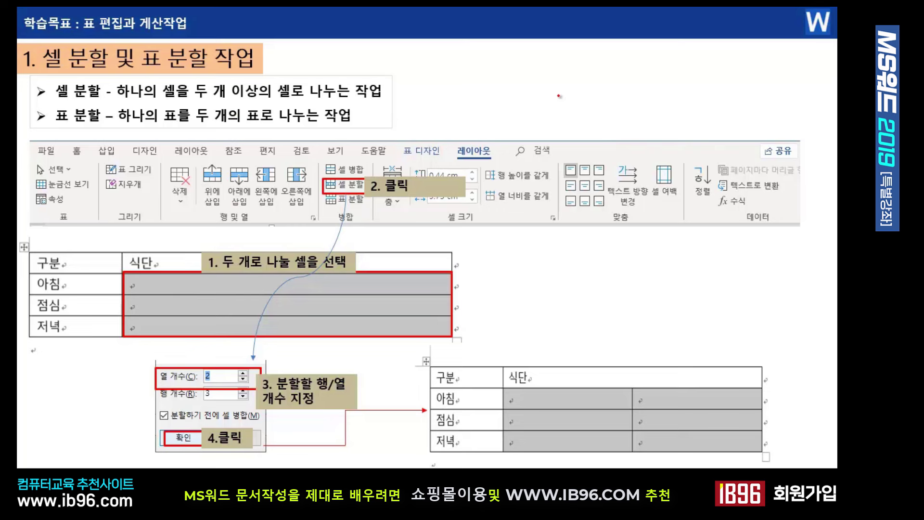
Step: Annotate the cell-splitting slide with red pen marks around the split boxes and rows
mouse_move(521, 61)
mouse_down()
mouse_move(520, 86)
mouse_move(580, 82)
mouse_move(527, 61)
mouse_move(583, 71)
mouse_up()
mouse_move(564, 109)
mouse_down()
mouse_move(615, 143)
mouse_move(553, 117)
mouse_move(577, 146)
mouse_up()
click(582, 116)
drag(605, 115, 595, 171)
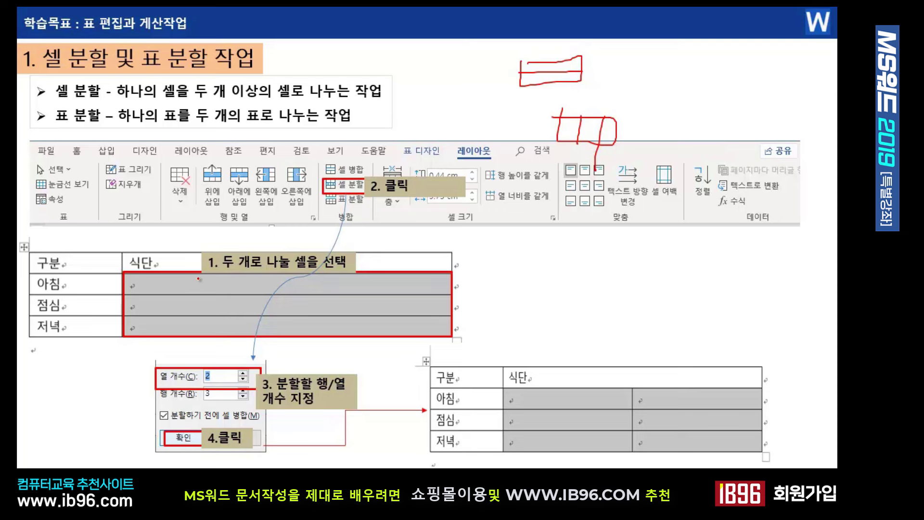
mouse_move(202, 283)
mouse_down()
mouse_move(201, 305)
mouse_move(201, 284)
mouse_up()
drag(20, 307, 28, 329)
mouse_move(353, 218)
mouse_down()
mouse_move(338, 228)
mouse_move(347, 208)
mouse_move(357, 224)
mouse_move(362, 208)
mouse_up()
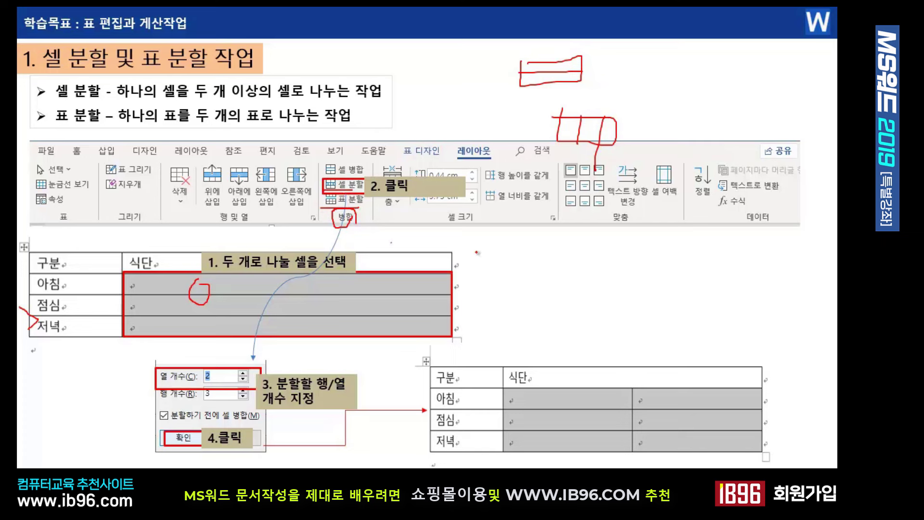
Step: Show the Windows taskbar over the slideshow and switch to Word
right_click(472, 226)
mouse_move(560, 321)
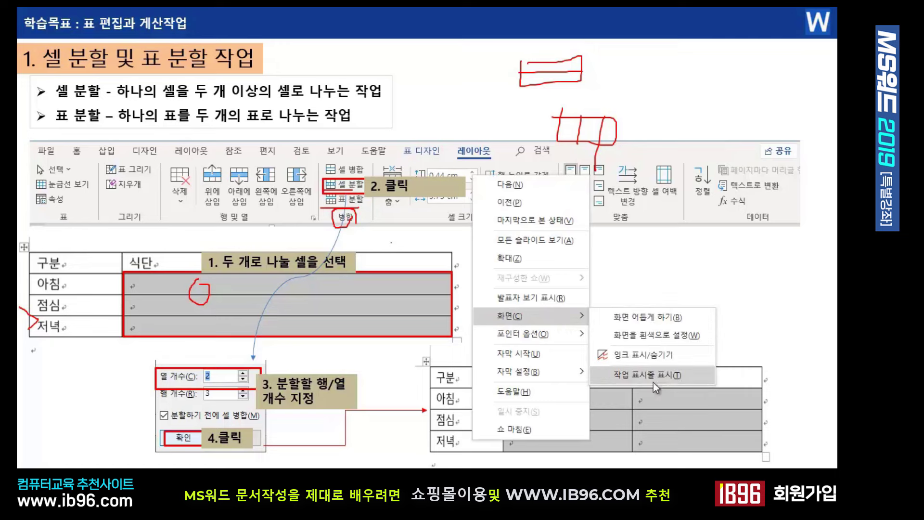
click(653, 376)
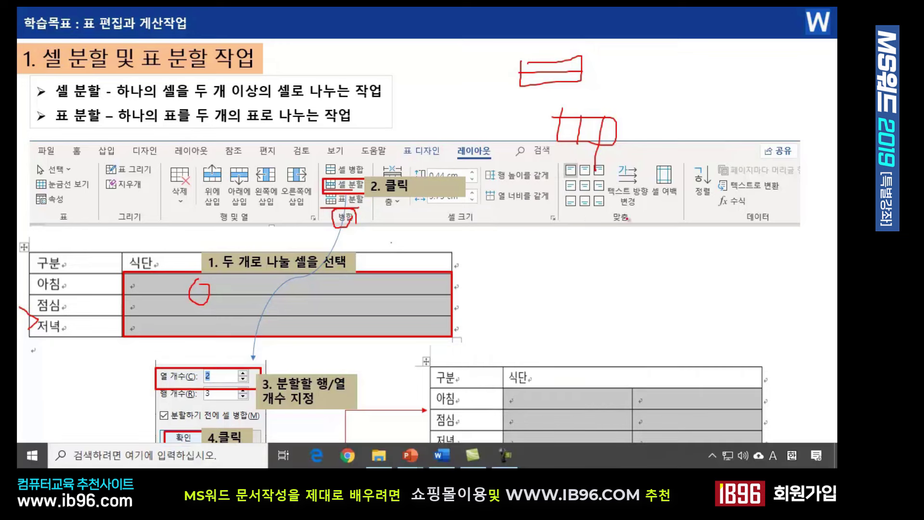
click(447, 454)
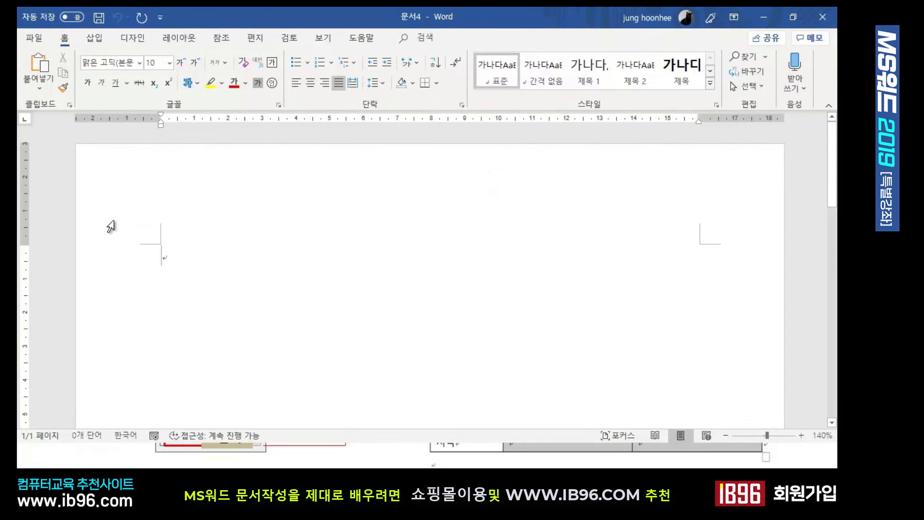
Step: Insert a 2-column, 4-row table into 문서4
click(97, 42)
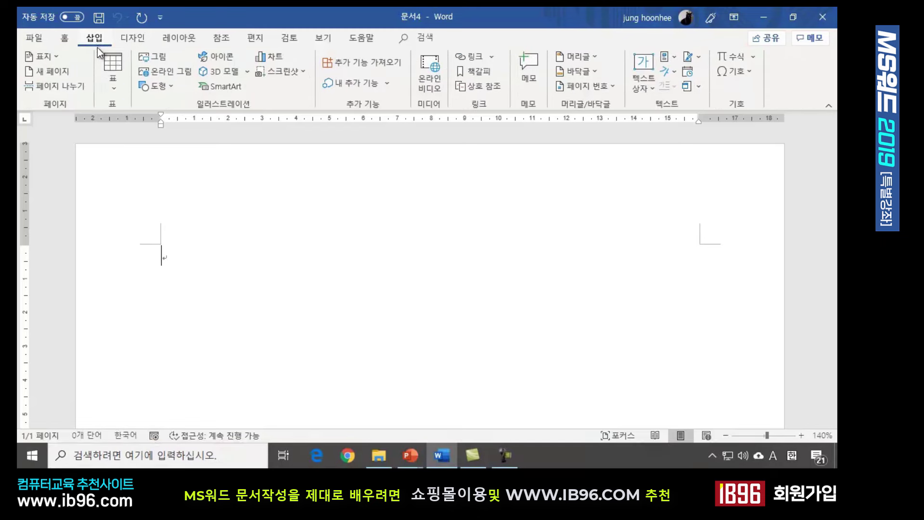
click(117, 87)
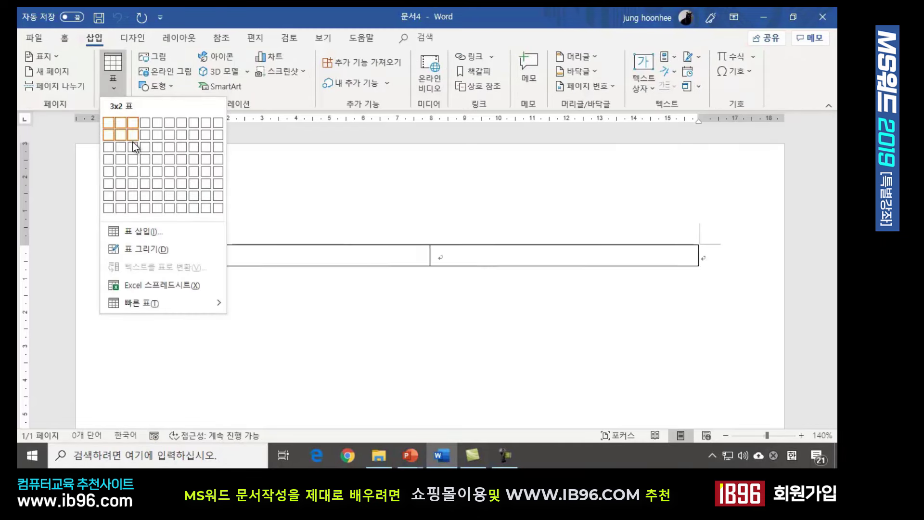
click(143, 232)
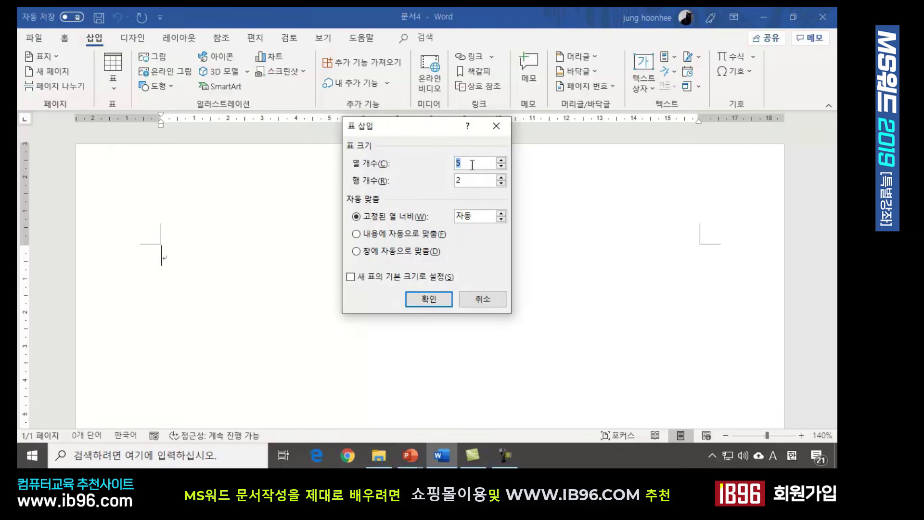
text(2)
double_click(464, 179)
text(4)
click(442, 303)
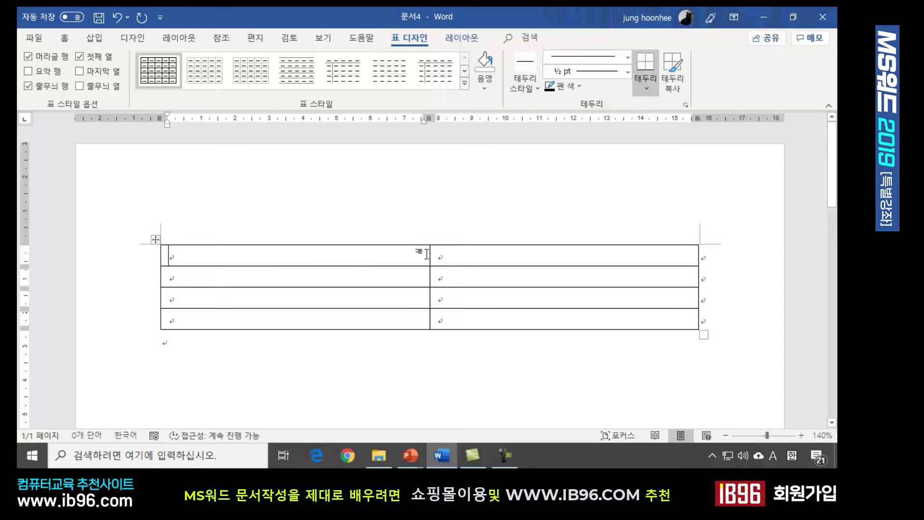
Step: Narrow the table to about half its width and slim the first column
click(698, 331)
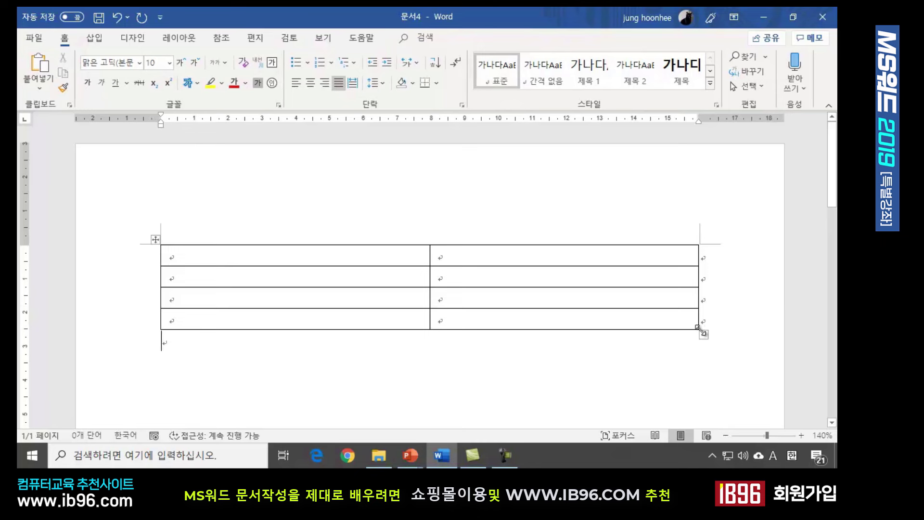
drag(698, 328, 409, 329)
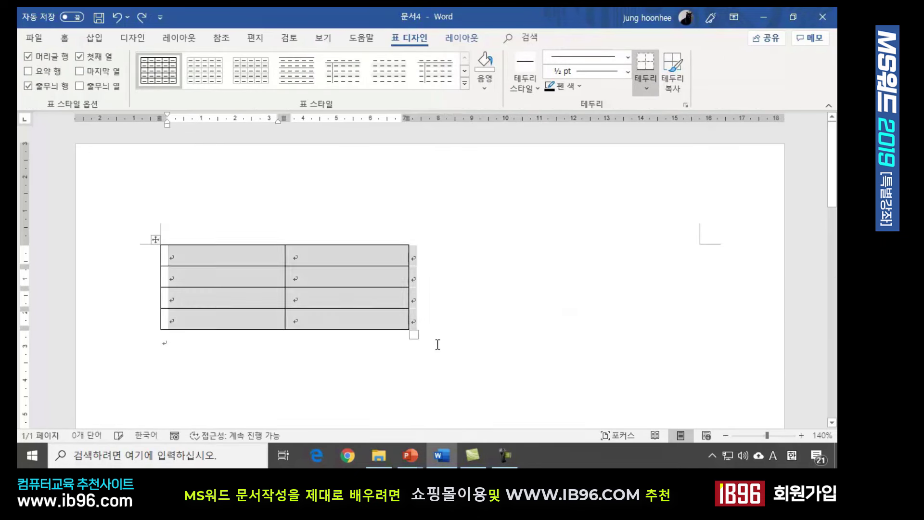
click(437, 344)
click(175, 265)
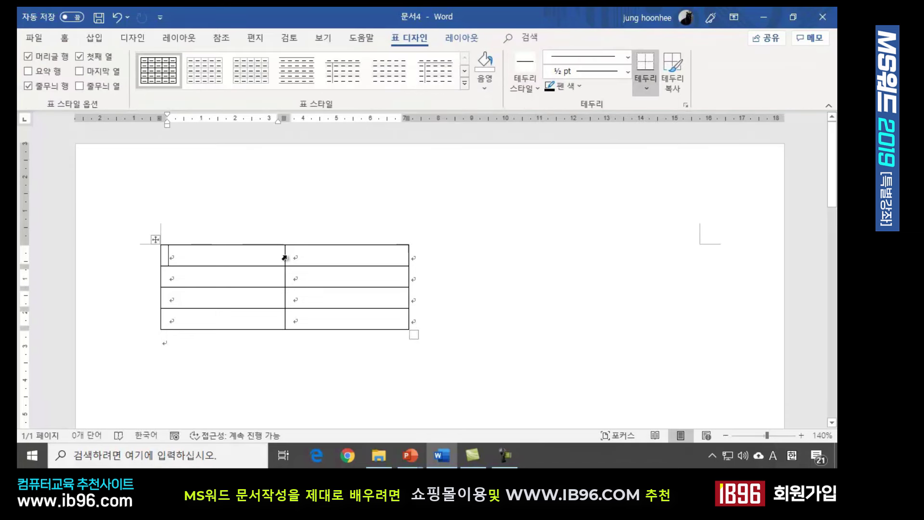
drag(286, 258, 245, 261)
Step: Enter 구분 in the top-left cell using Korean input
click(301, 368)
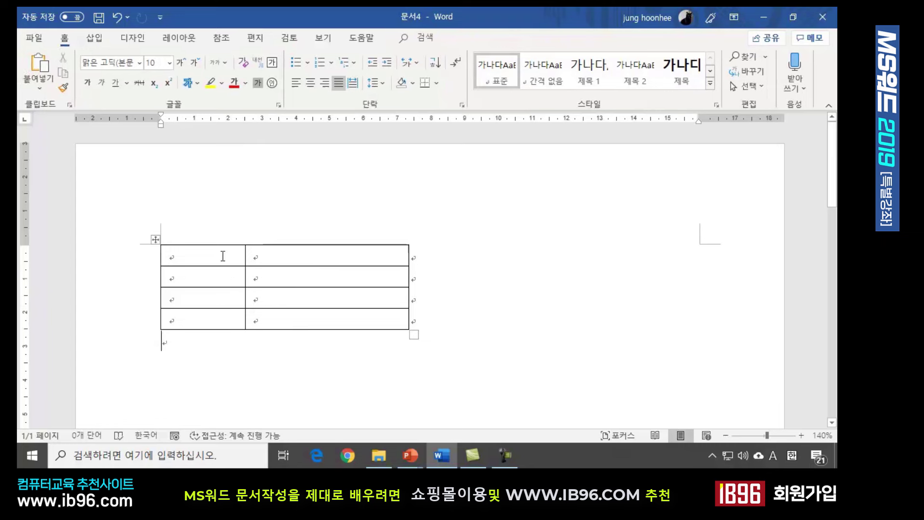
click(223, 257)
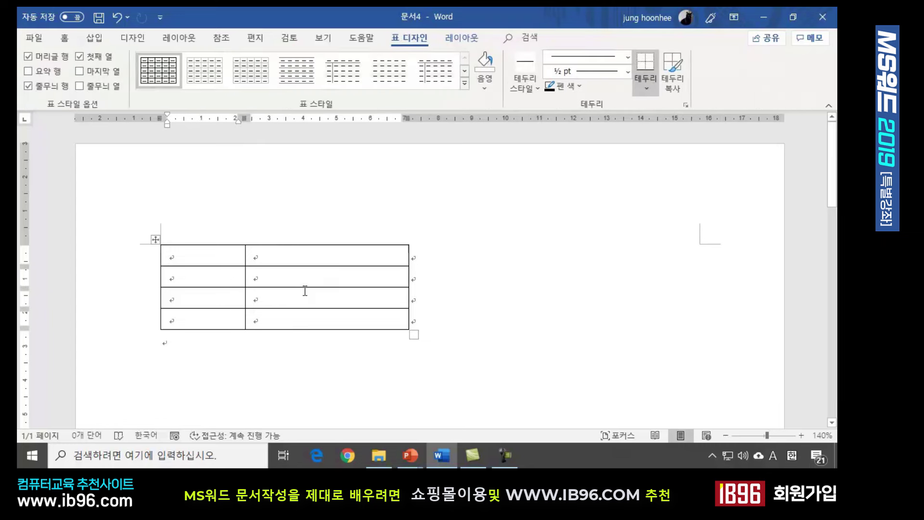
text(RNQN)
key(BackSpace)
key(BackSpace)
key(BackSpace)
key(BackSpace)
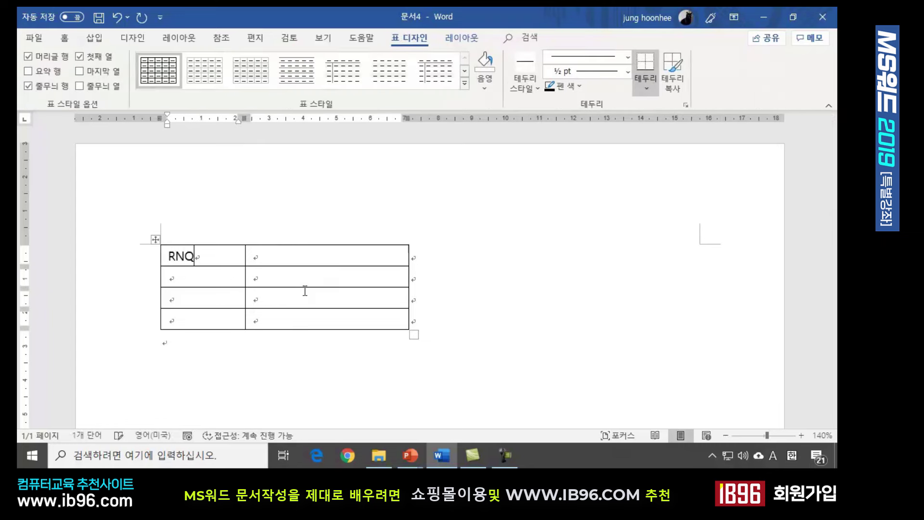
key(Hangul)
Step: Enter 구분, 아침, 점심 and 저녁 down the table's first column
text(구분)
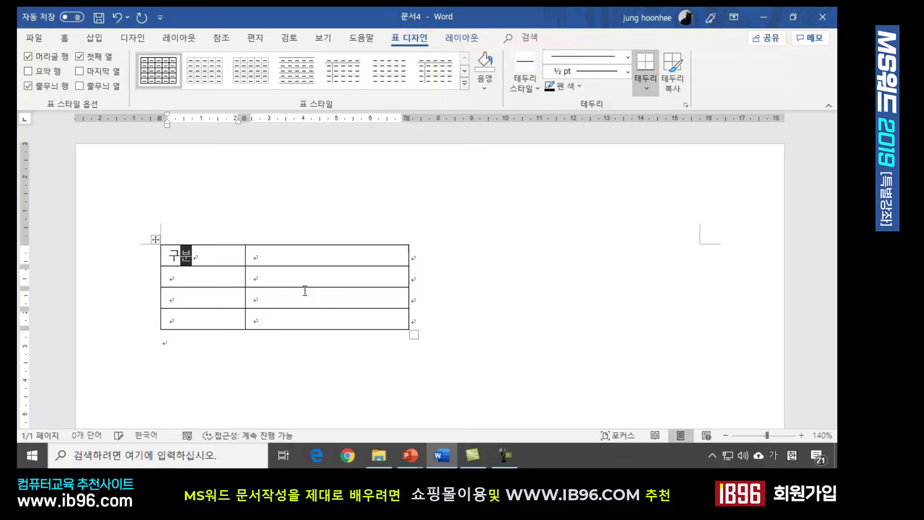
key(Down)
text(아침)
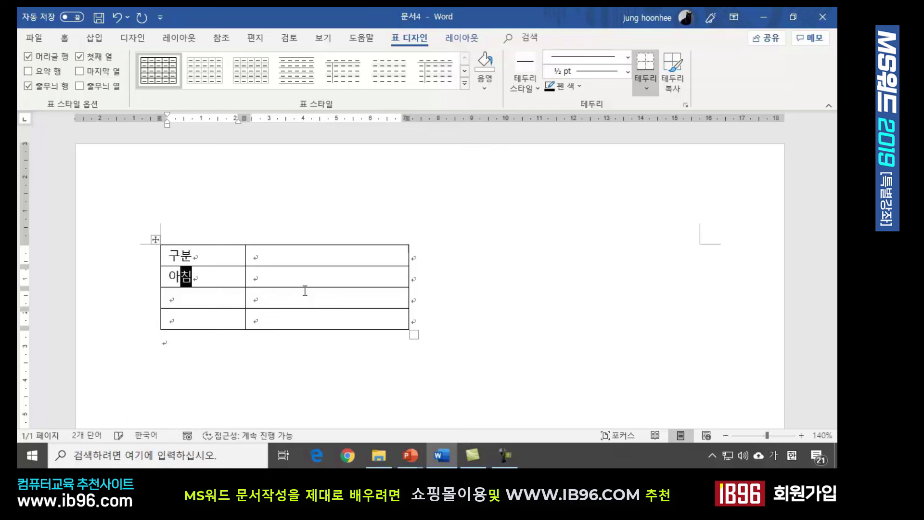
key(Down)
text(점심)
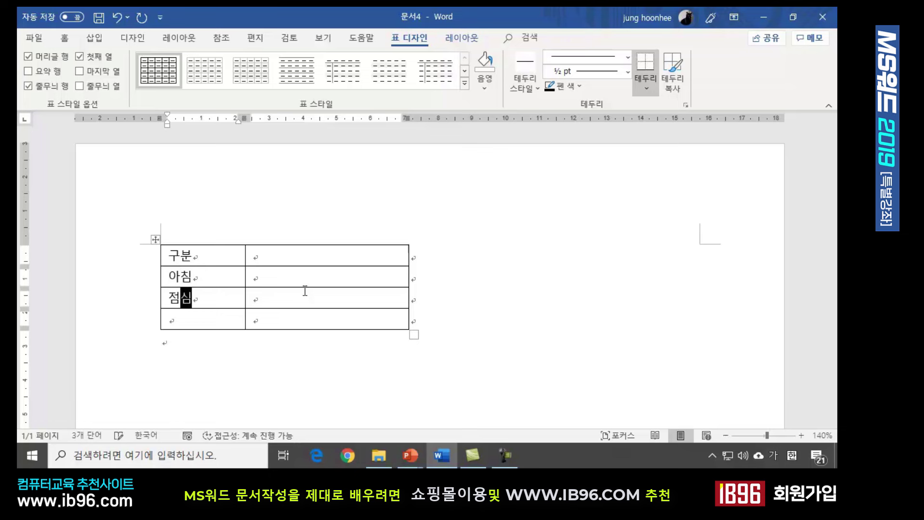
key(Down)
text(저녀)
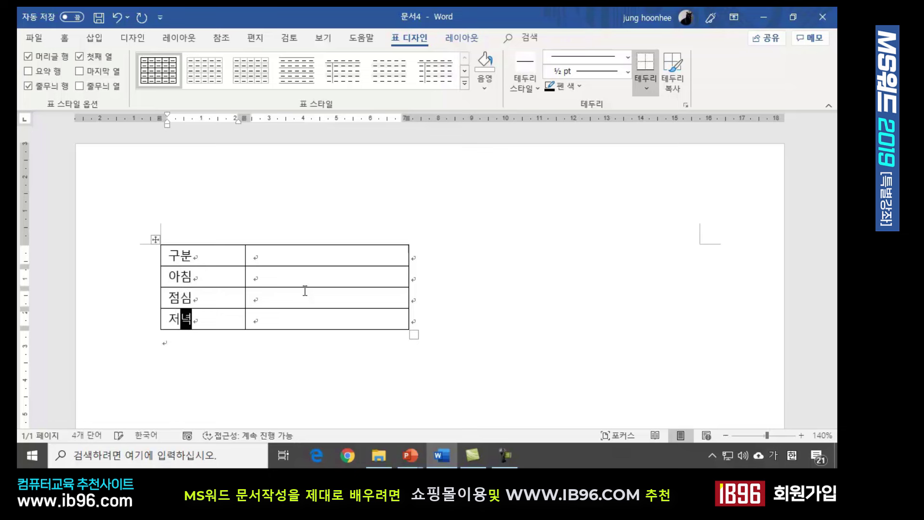
Step: Type 식단 in the top-right cell, then erase it again
click(295, 255)
text(식)
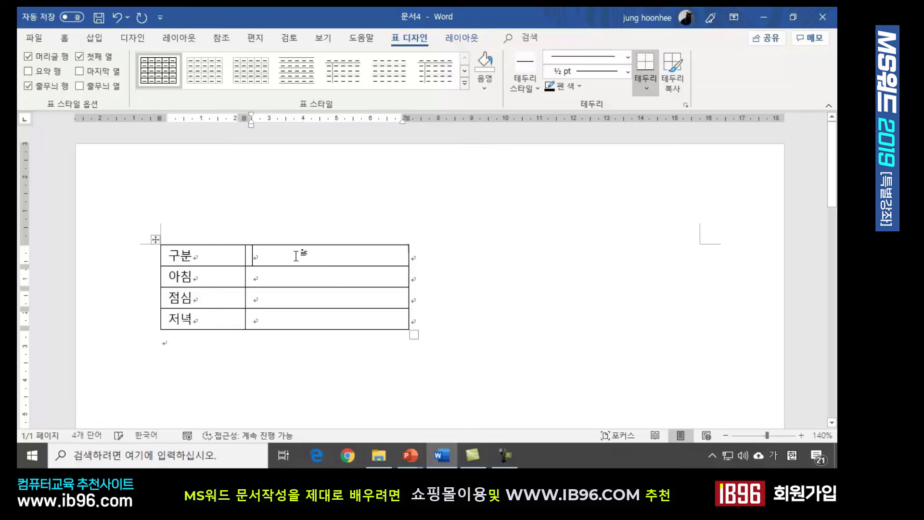
text(식단)
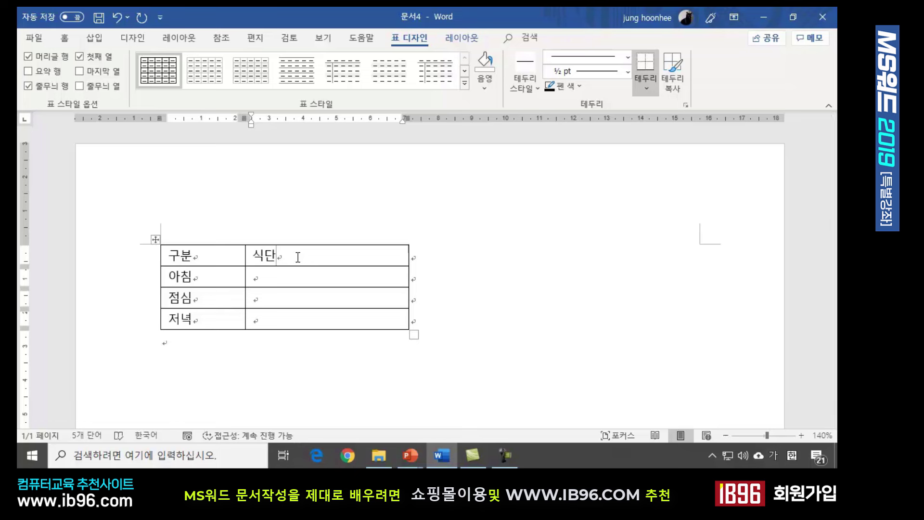
key(BackSpace)
key(BackSpace)
click(463, 39)
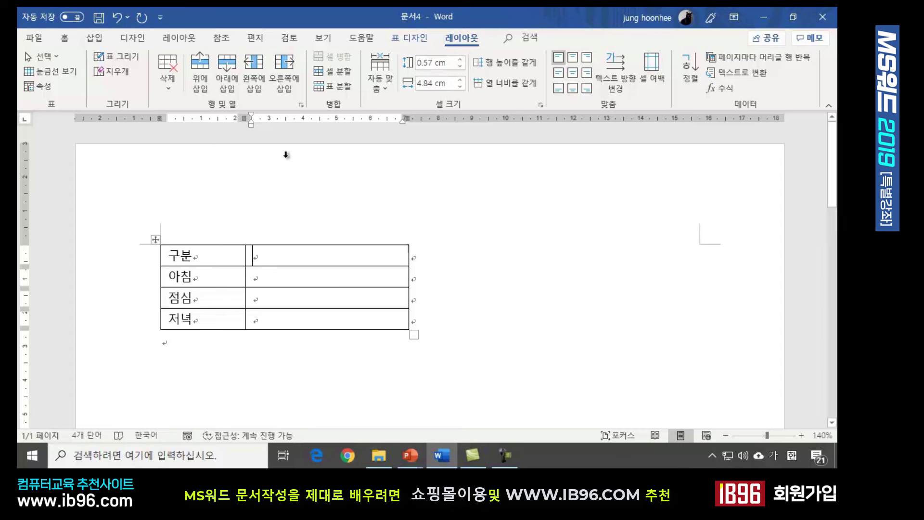
Step: Split the top-right cell into 1 column and 2 rows, and type 식단 in the upper cell
click(334, 71)
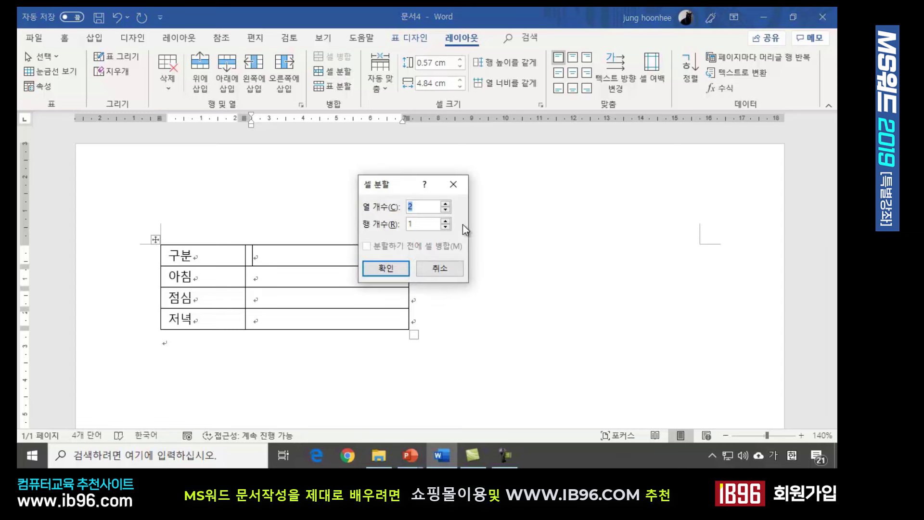
drag(393, 187, 419, 182)
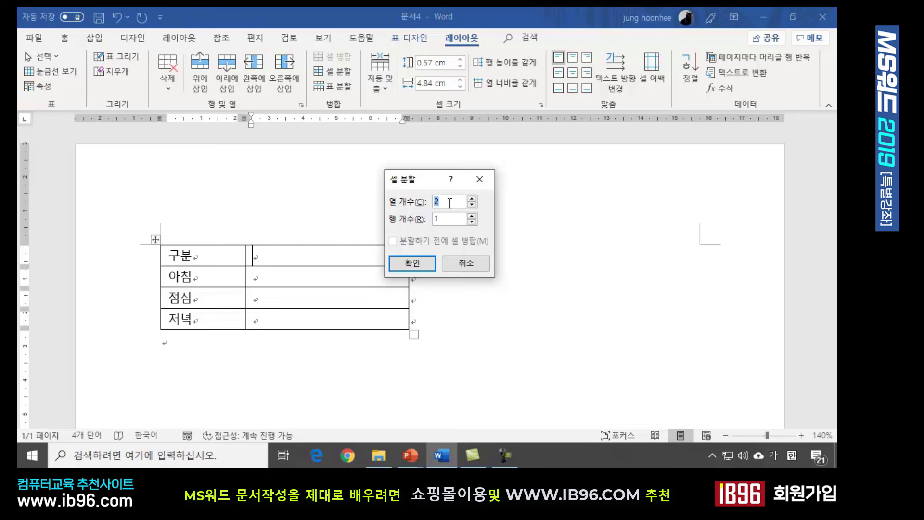
text(1)
click(407, 263)
click(335, 278)
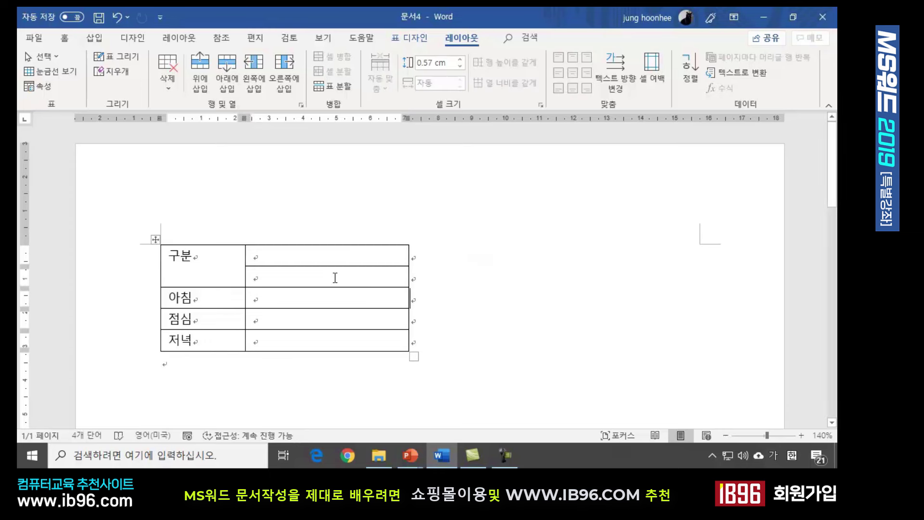
click(335, 257)
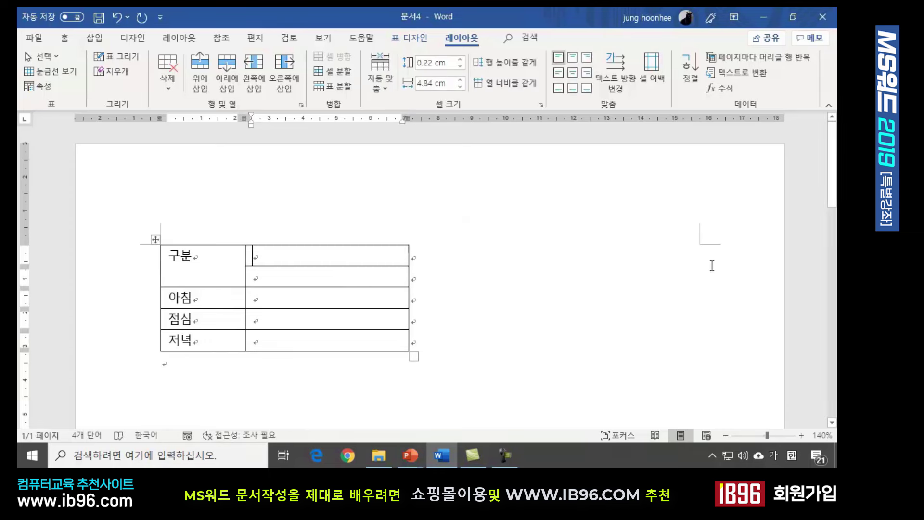
text(ㅅㅣㄱ단)
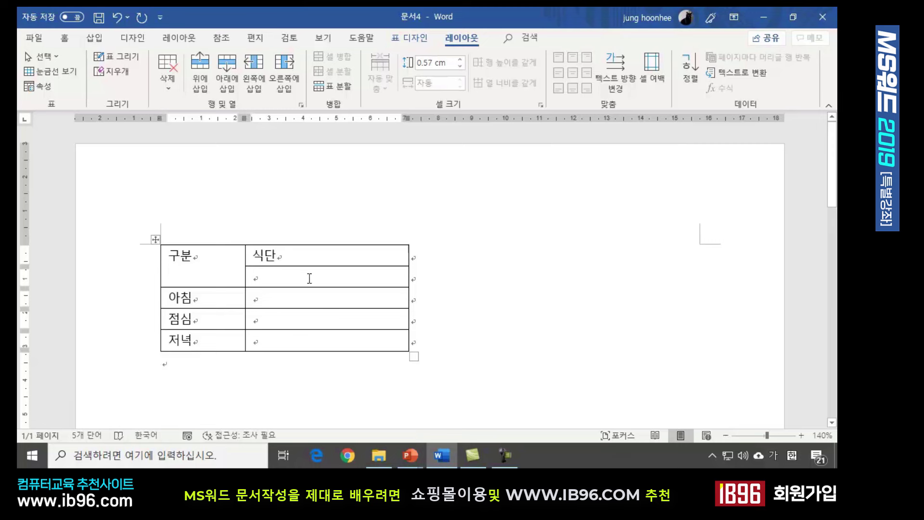
Step: Split the four cells under 식단 into 2 columns and 4 rows, merging them first
drag(309, 278, 309, 342)
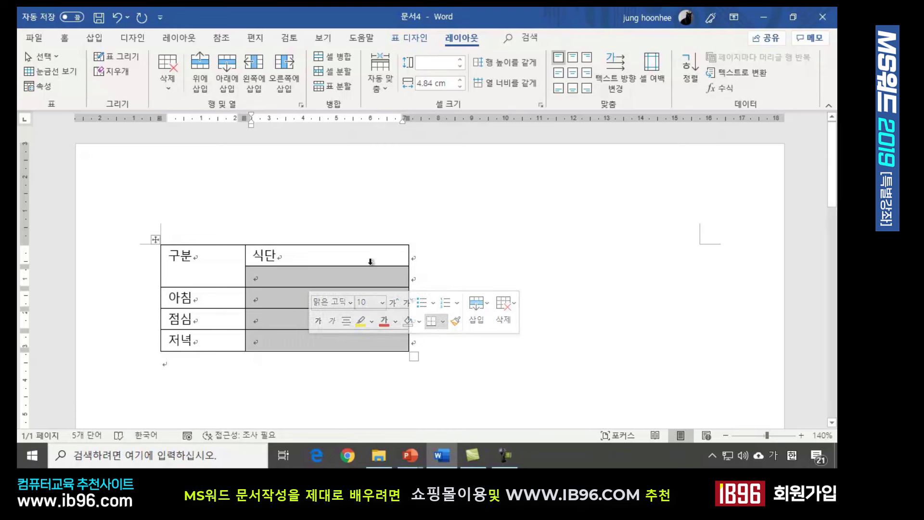
click(332, 71)
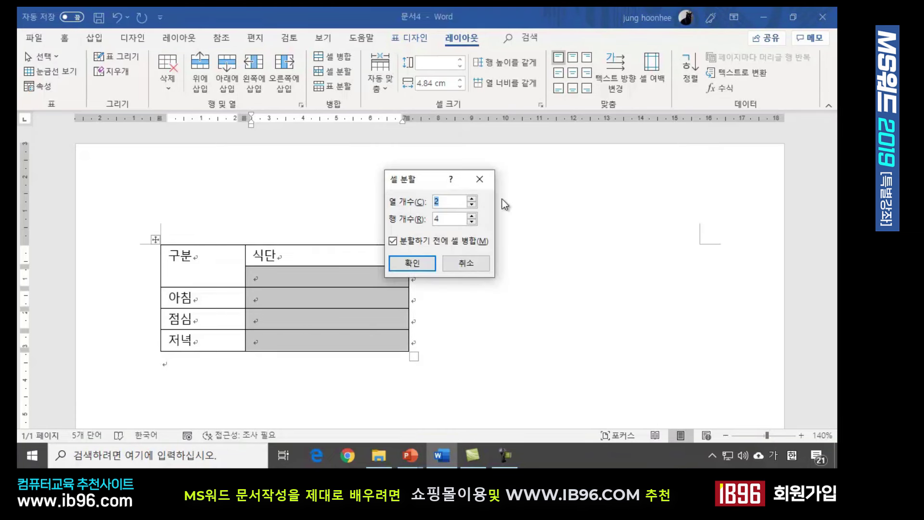
drag(421, 182, 496, 182)
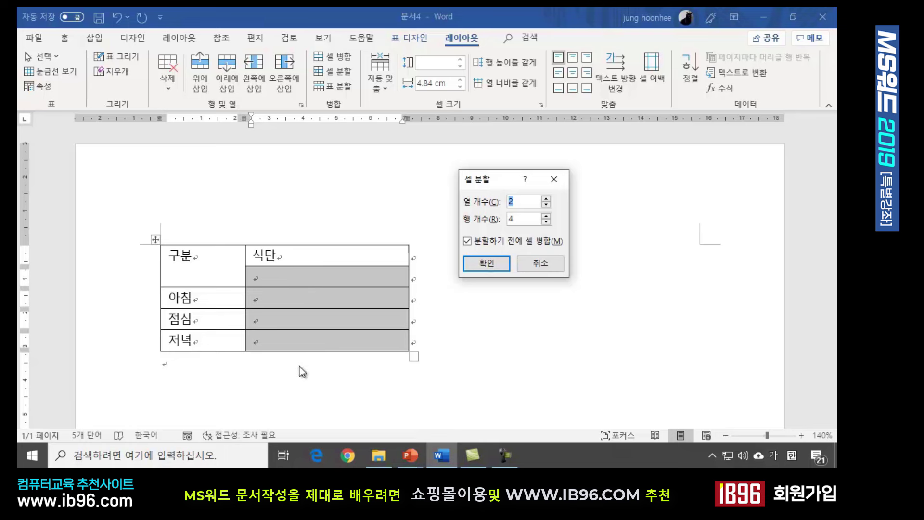
click(490, 266)
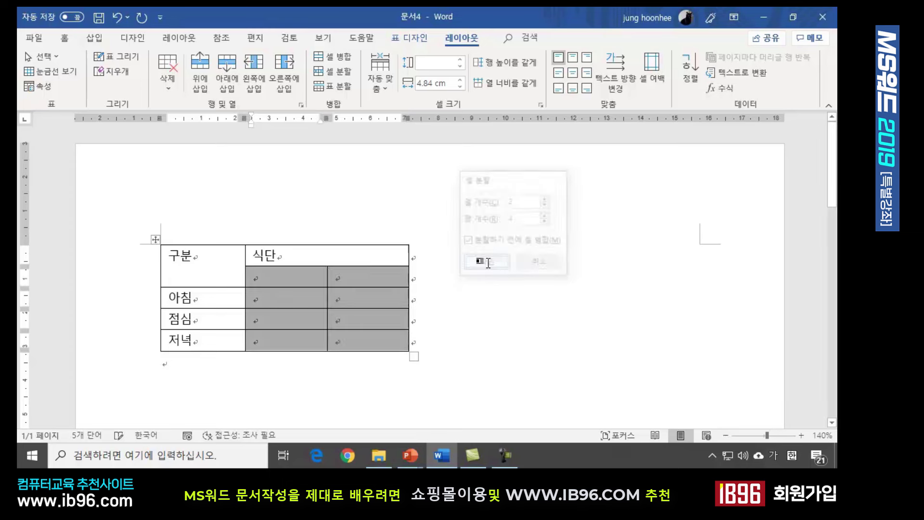
click(294, 273)
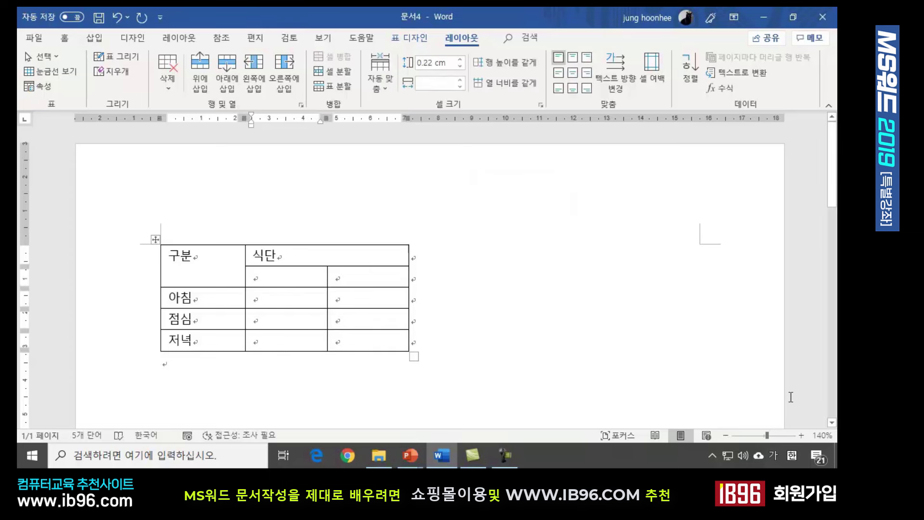
Step: Label the two sub-columns under 식단 as 메인 and 디저트
text(메인)
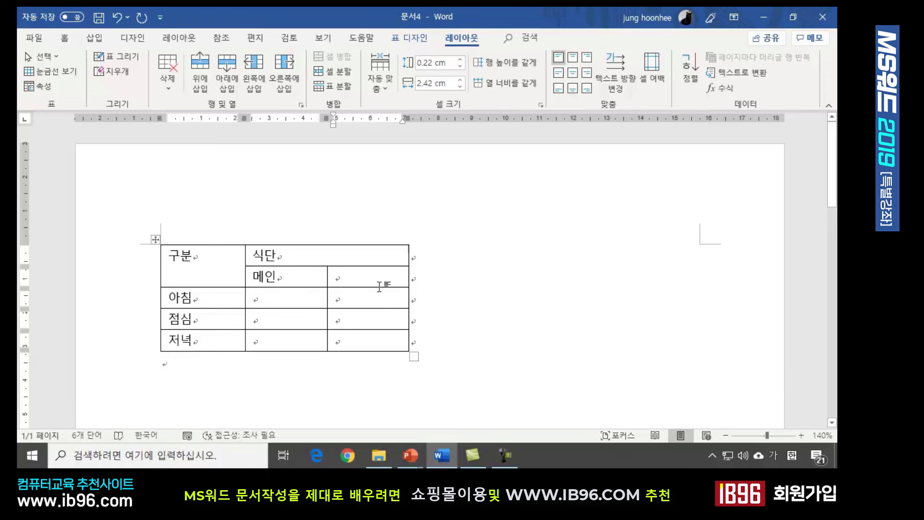
click(344, 280)
text(디저트)
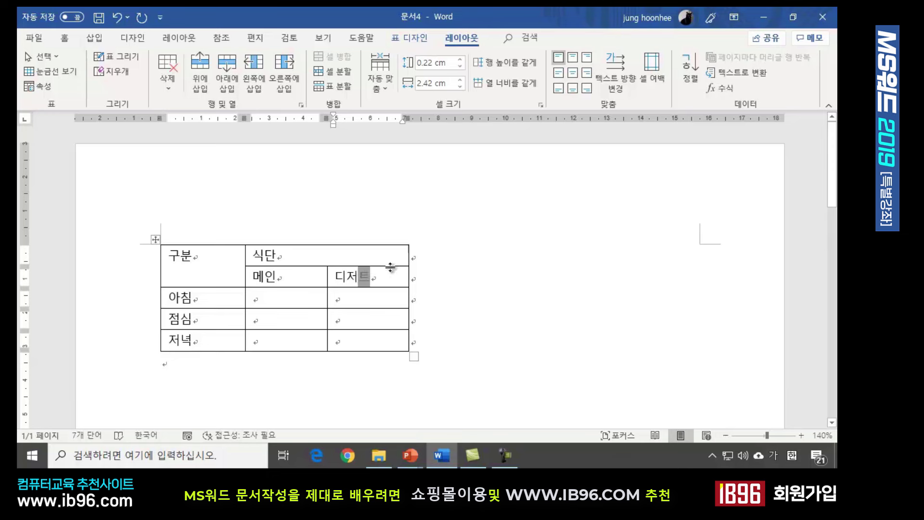
click(284, 298)
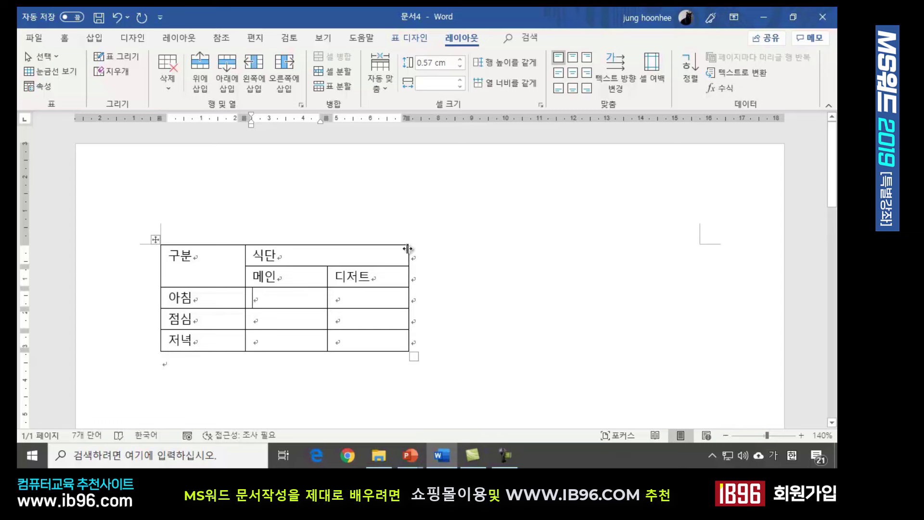
Step: Widen the table by extending its right edge, and broaden the 메인 column
drag(408, 248, 558, 248)
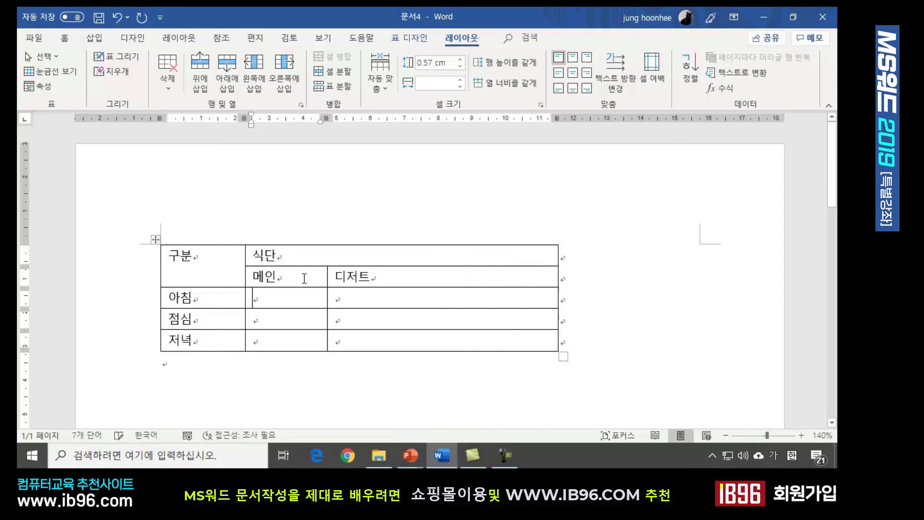
drag(327, 272, 440, 273)
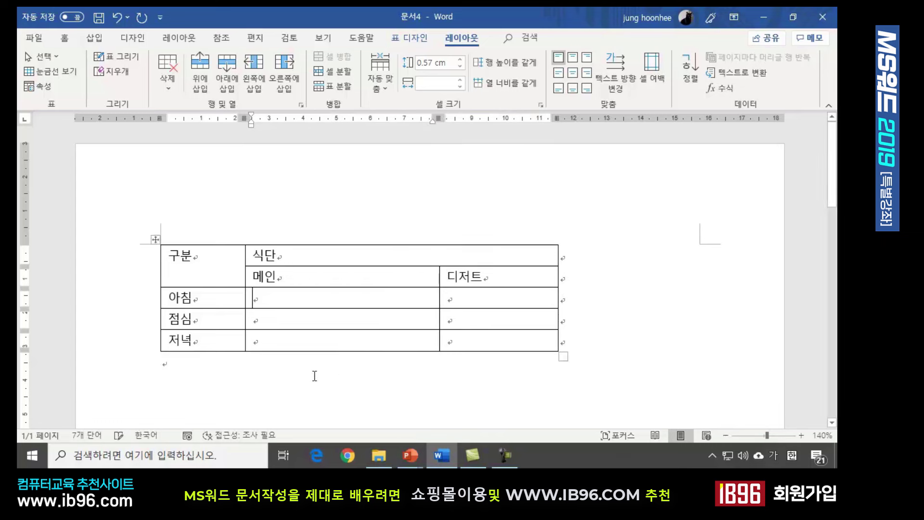
click(314, 375)
click(294, 302)
Step: Fill 아침 (쇠고기죽, 야채 샐러드 / 우유1잔) and 점심 (된장찌개, 겉절이김치, 미역무침 / 커피,홍차 선택)
text(쇠고기죽)
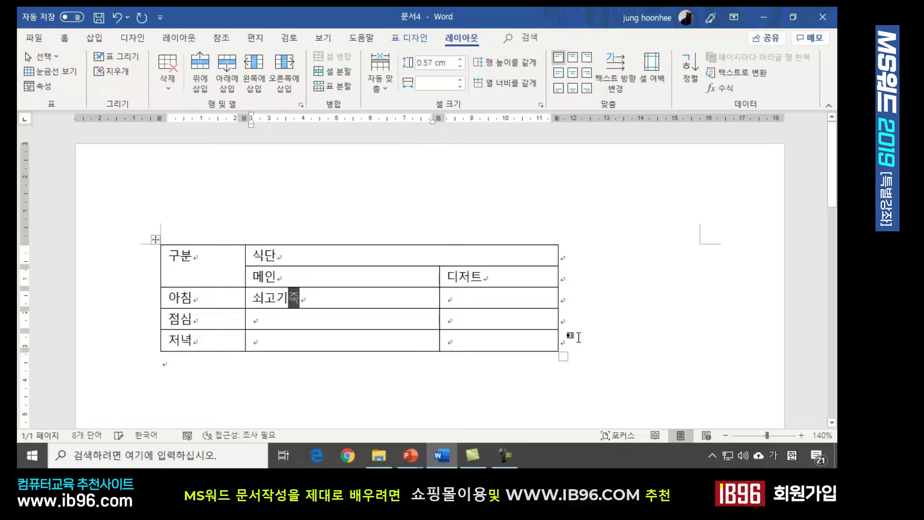
text(, 방울)
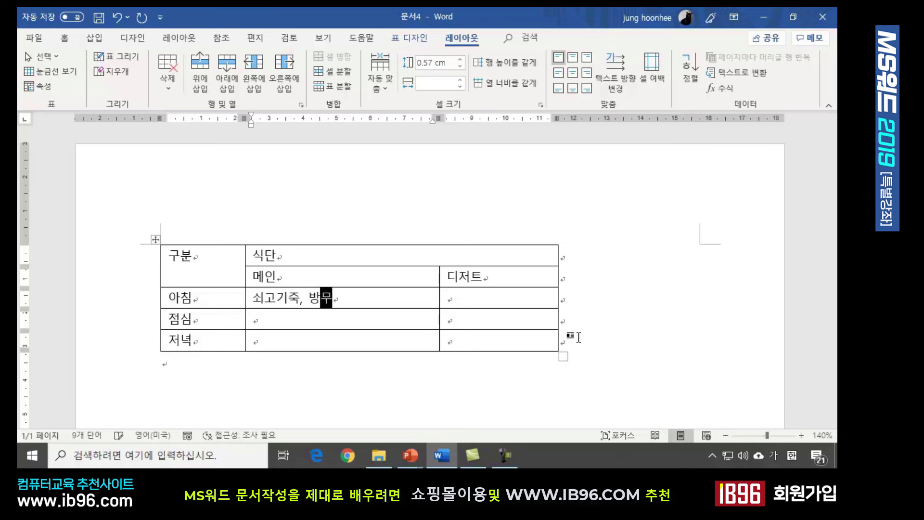
text(토마토 곁ㄷ)
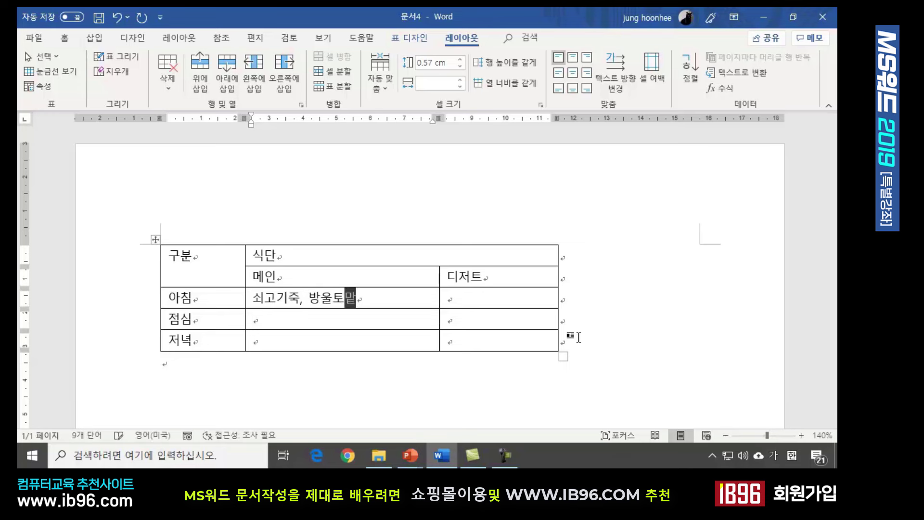
text(들인 야채)
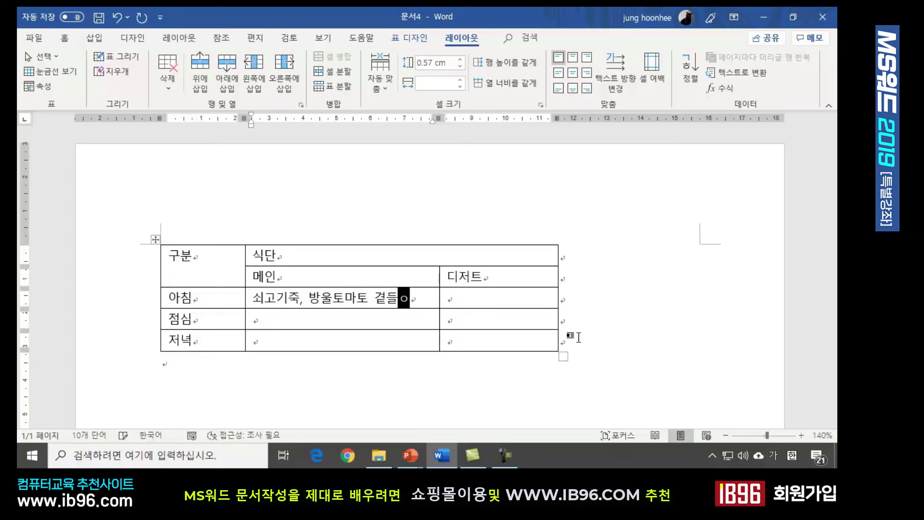
text( 샐러드)
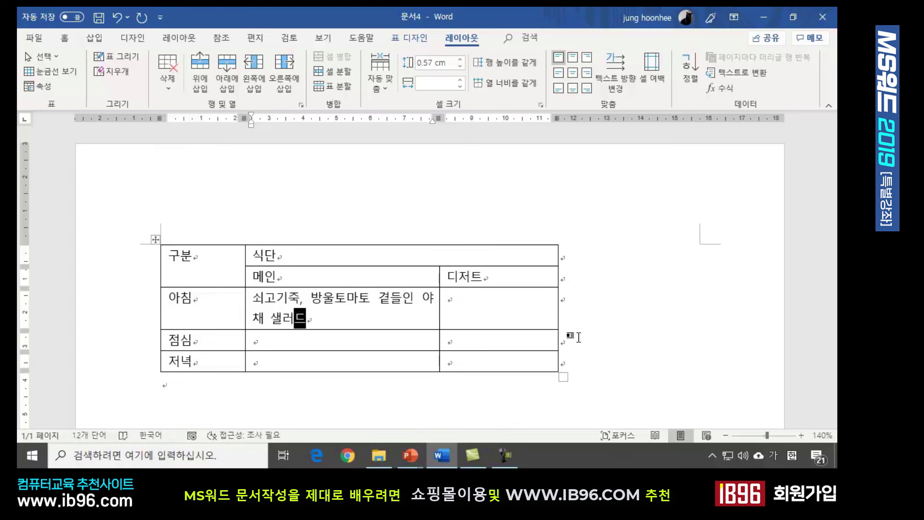
click(497, 302)
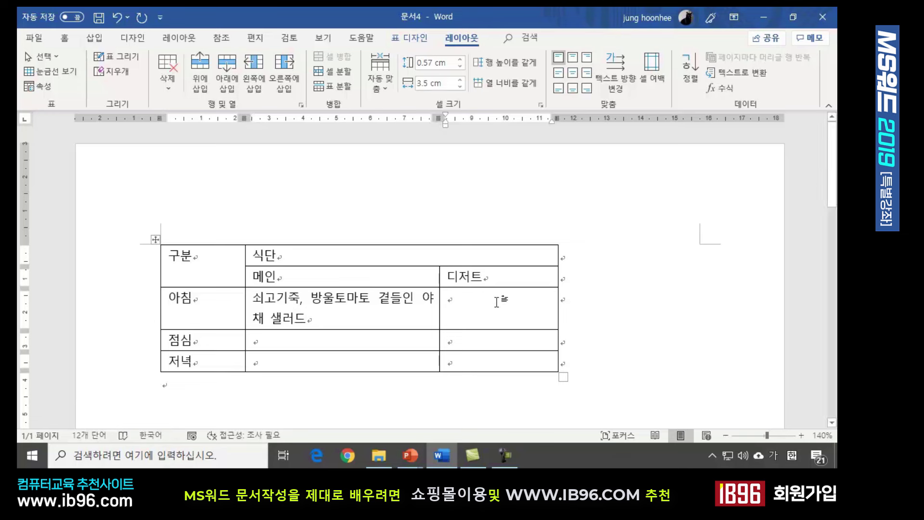
text(우유1잔)
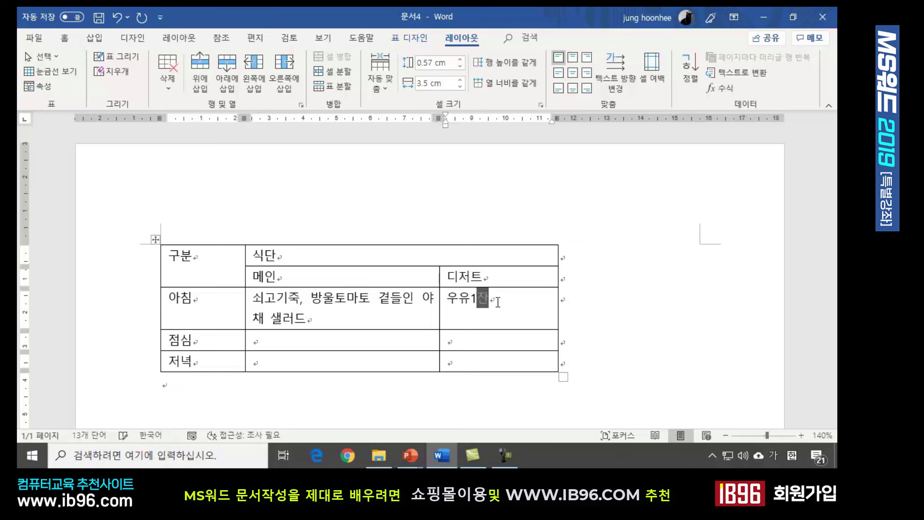
click(281, 345)
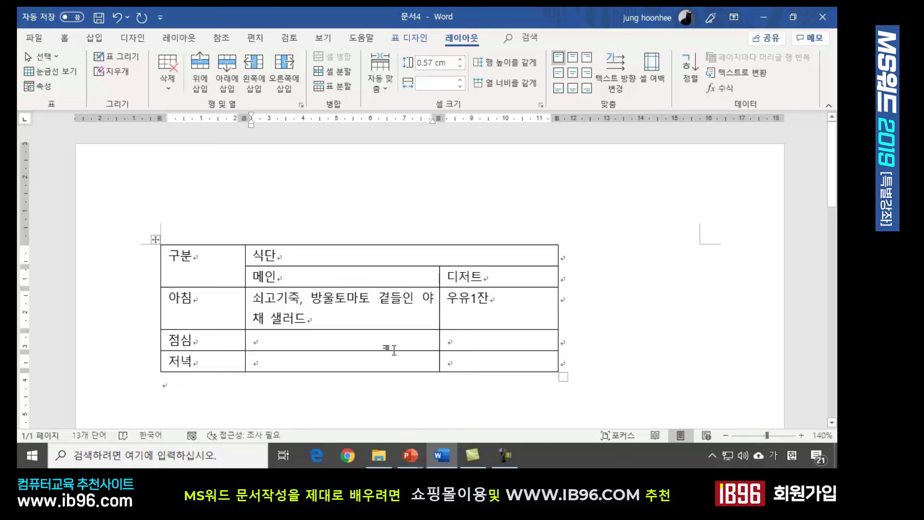
text(된장찌개, 겉)
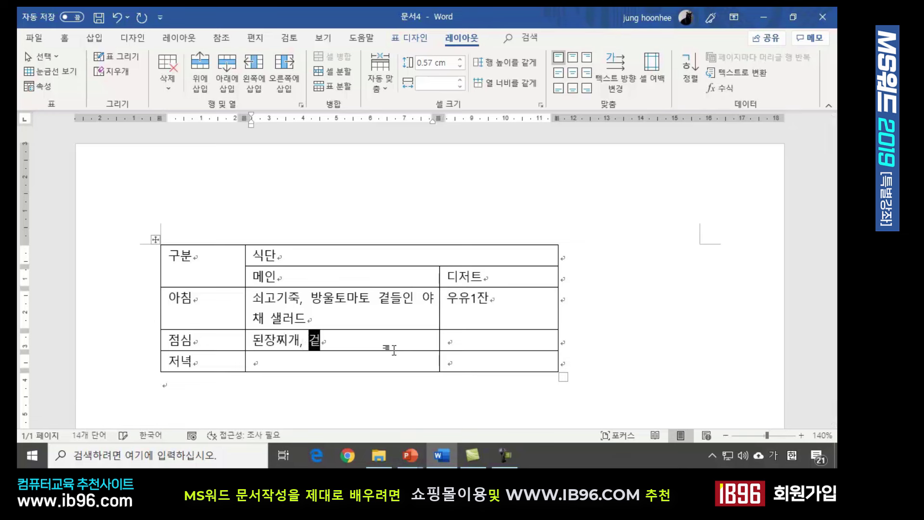
text(절이김치,)
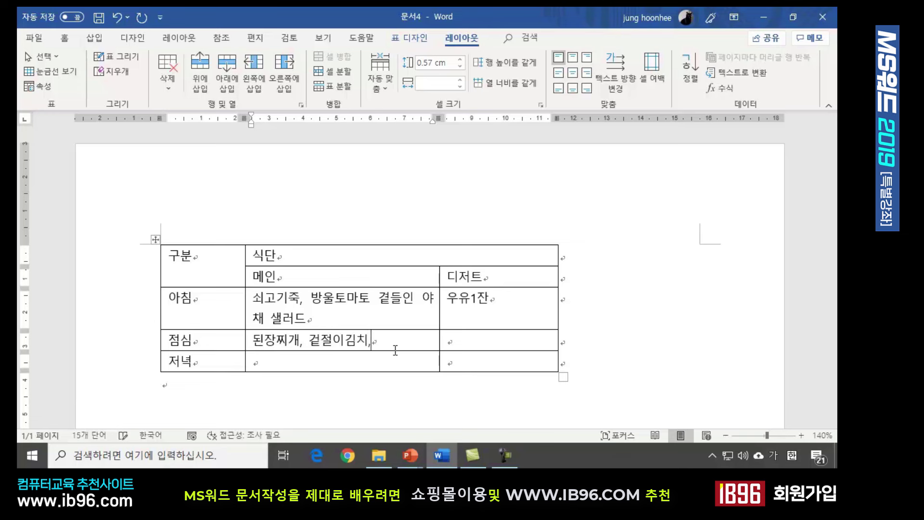
text(미역무치)
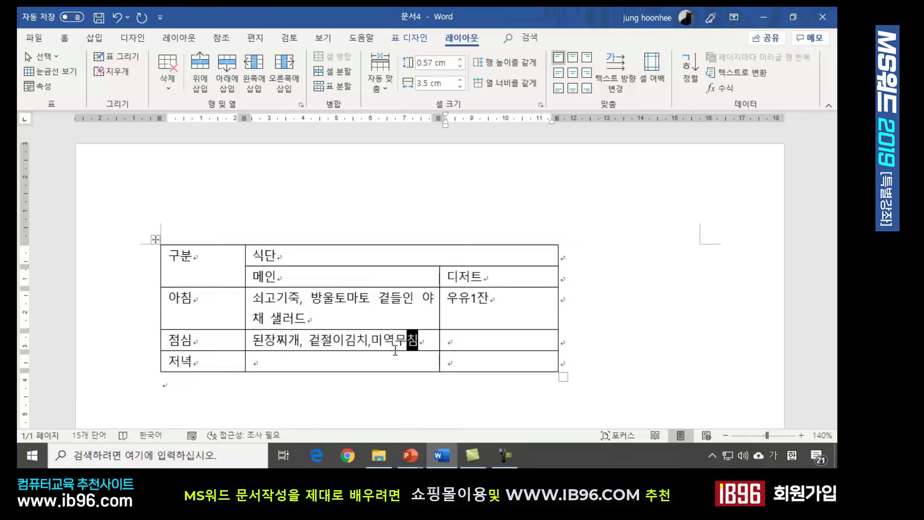
key(Tab)
text(커피)
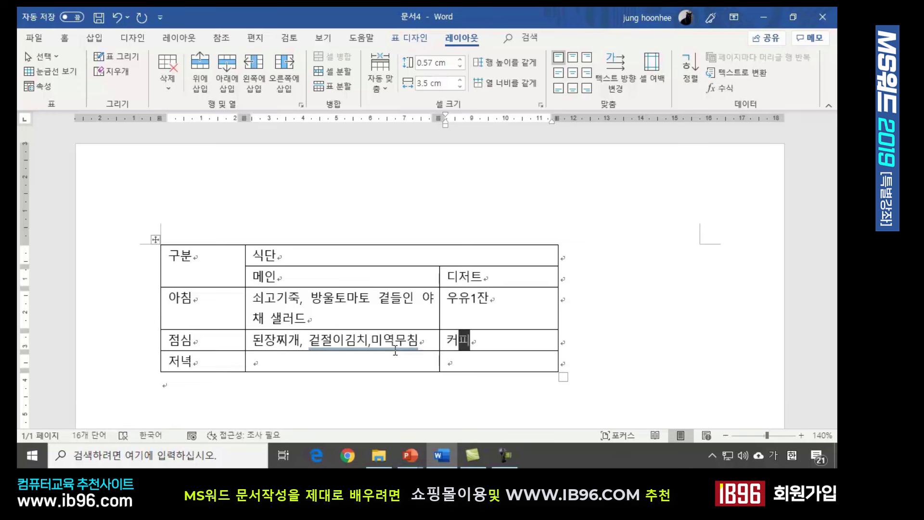
text(,홍차 선택)
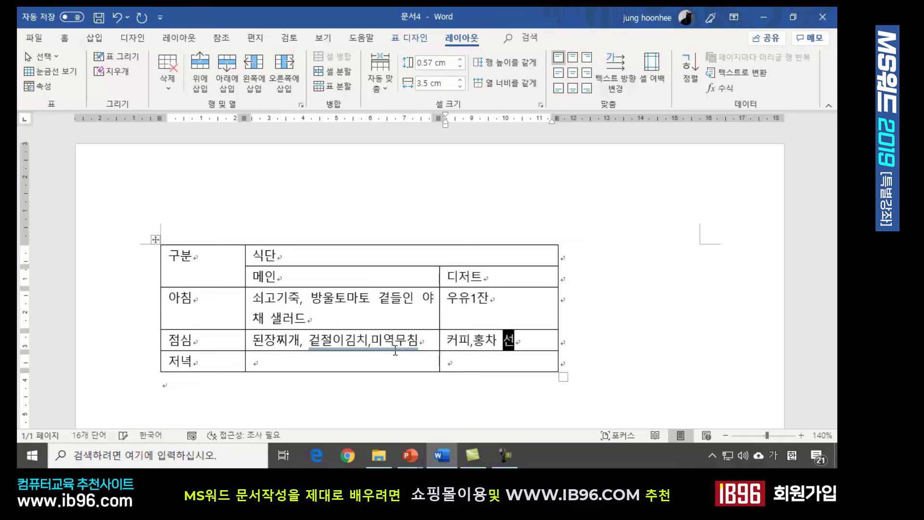
Step: Fill 저녁 with 고등어무조림, 시래기 무침, 연근 조림 and dessert 단호박식혜, 수정과, 오미자차 선택
click(268, 360)
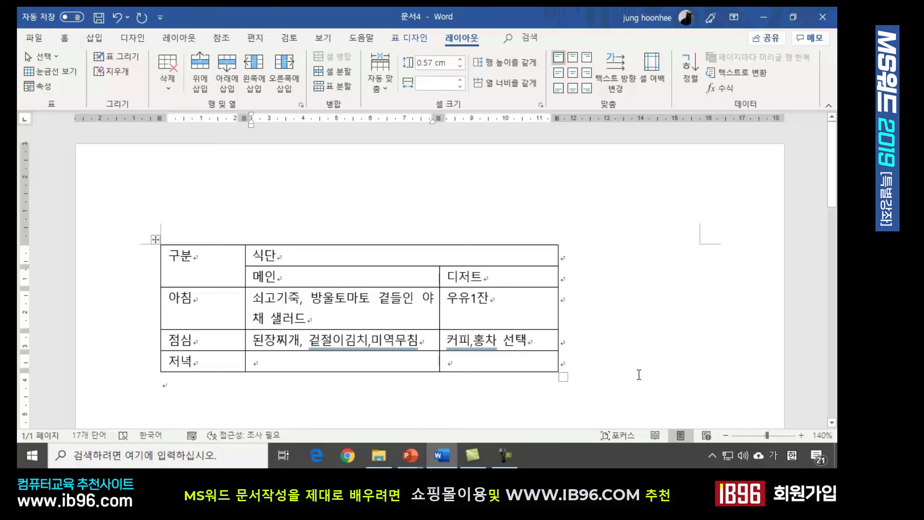
text(고등어무조)
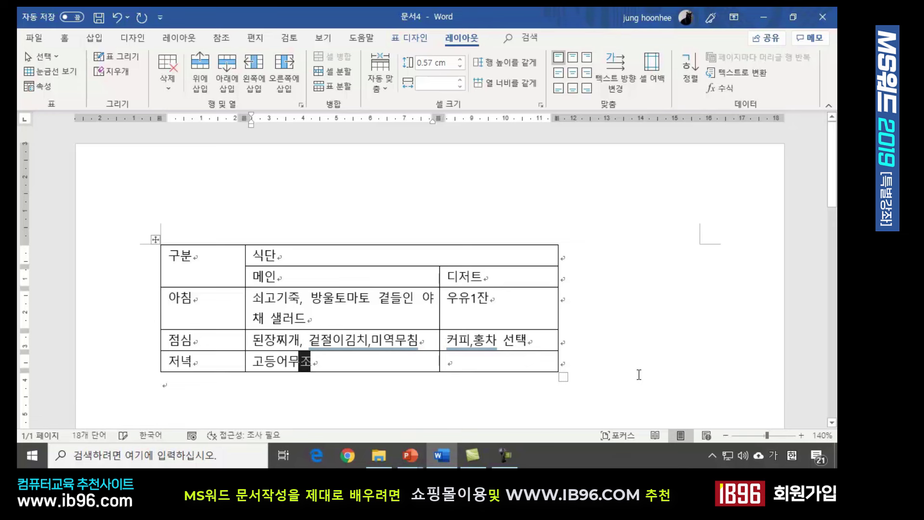
text(림, 시래기)
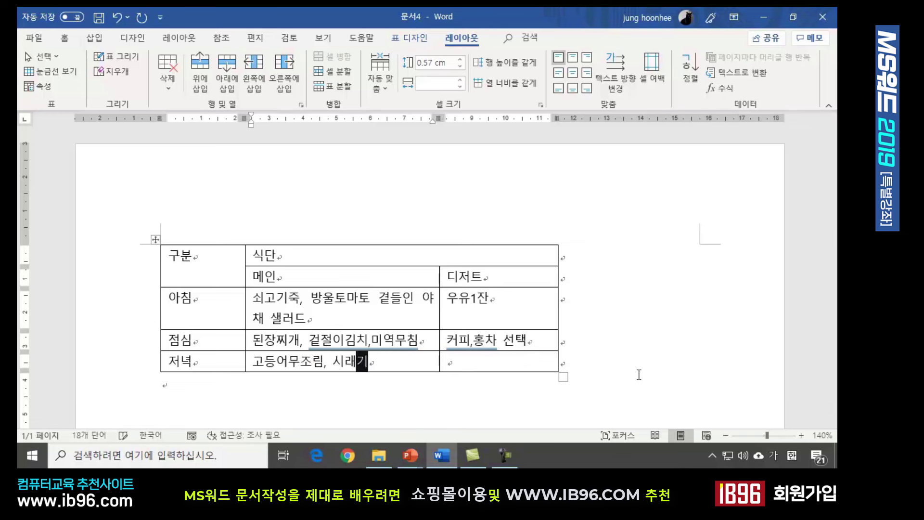
text( 무침, 여)
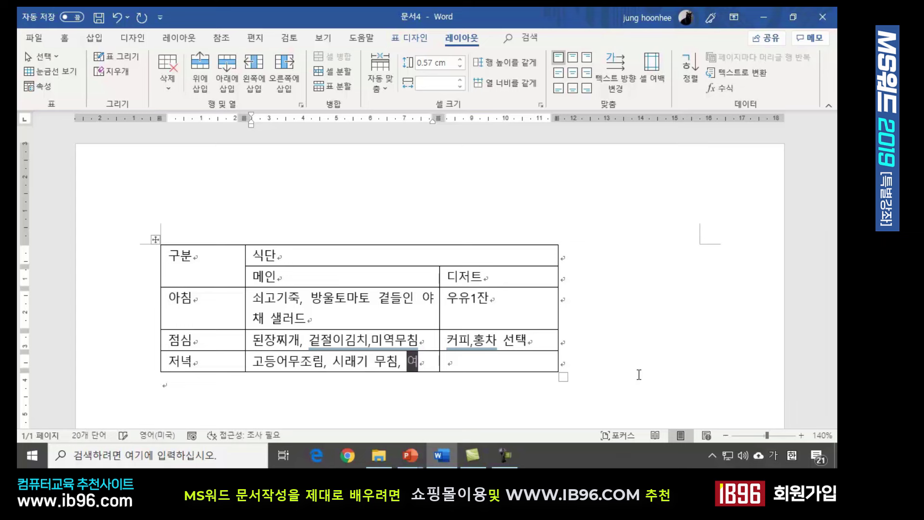
text(ㄴ근 조리)
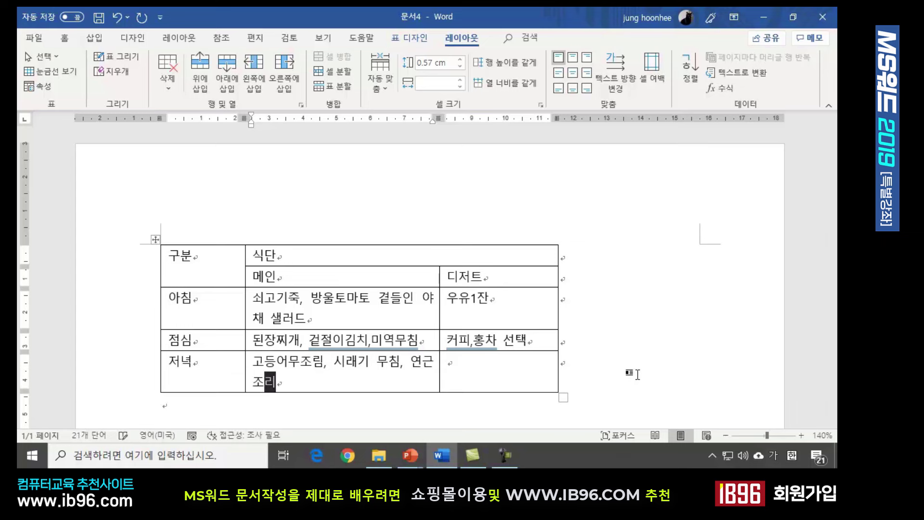
text(ㅁ)
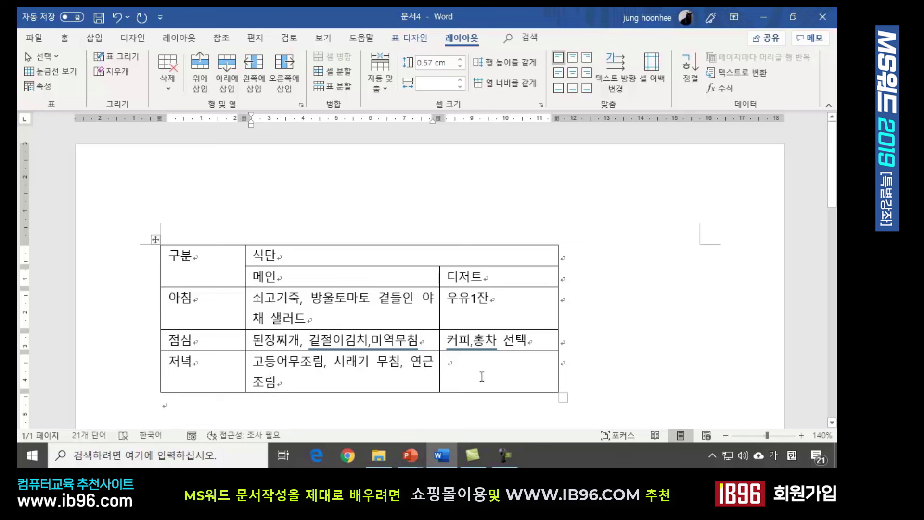
click(481, 377)
text(단호바)
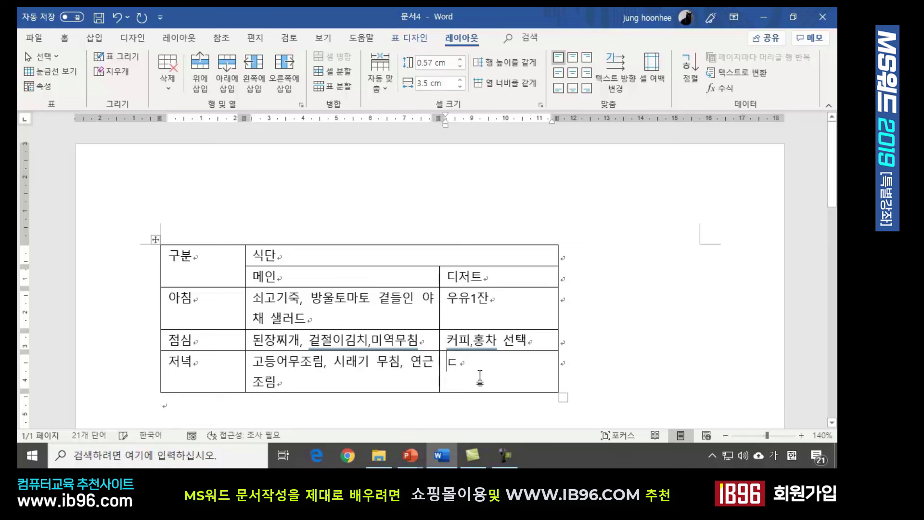
text(ㄱ식ㅎㅖ, 수정과,)
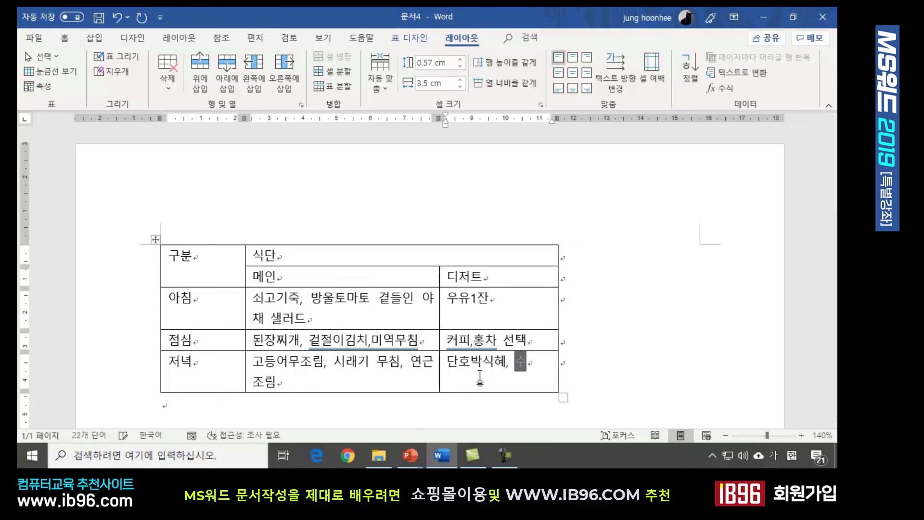
text( ㅇ비)
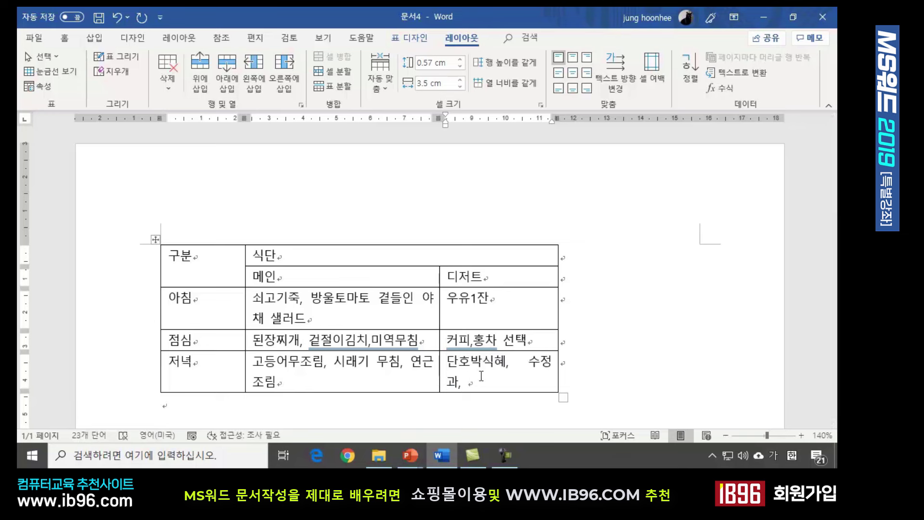
key(BackSpace)
key(BackSpace)
key(BackSpace)
text(오미자차)
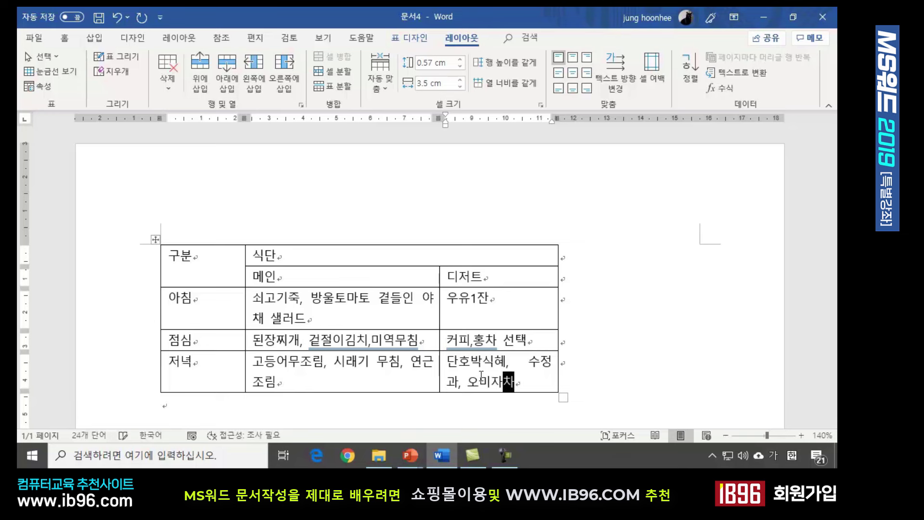
text( 선택)
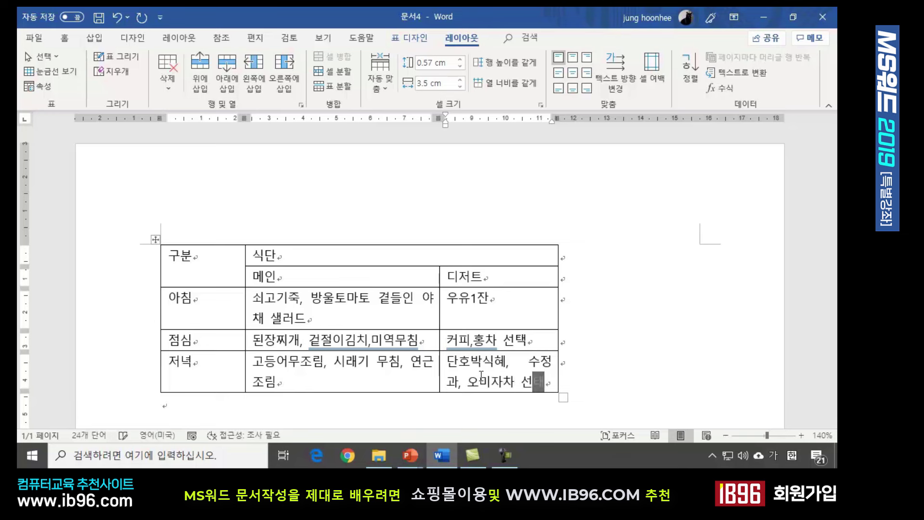
click(586, 299)
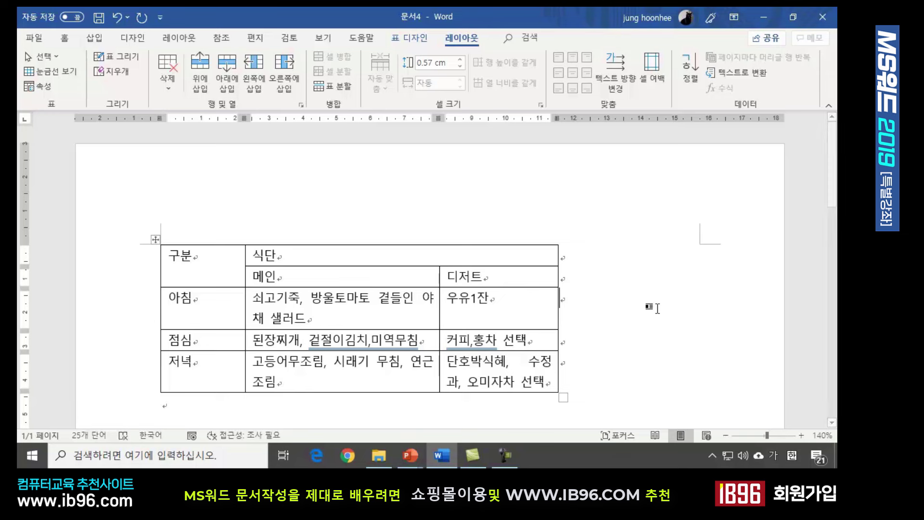
Step: Select the 아침, 점심 and 저녁 rows together
click(154, 301)
drag(226, 341, 482, 340)
click(320, 380)
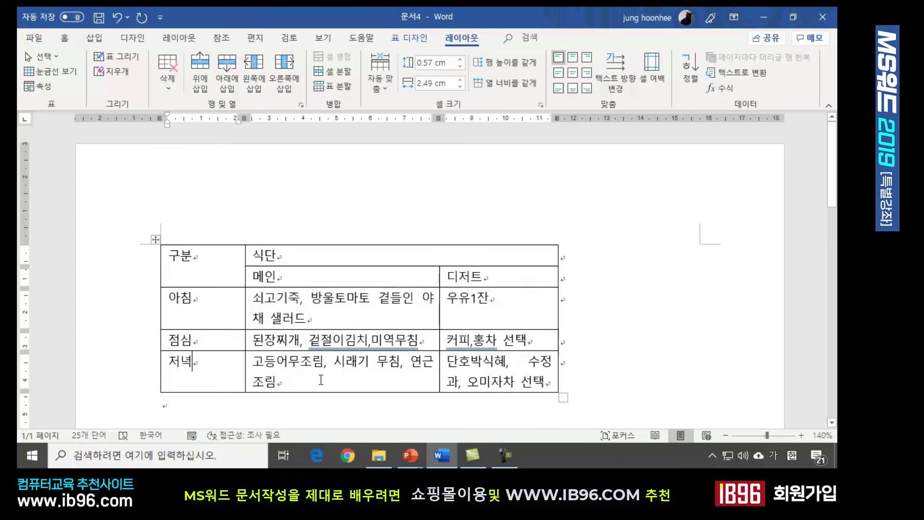
click(481, 381)
click(626, 320)
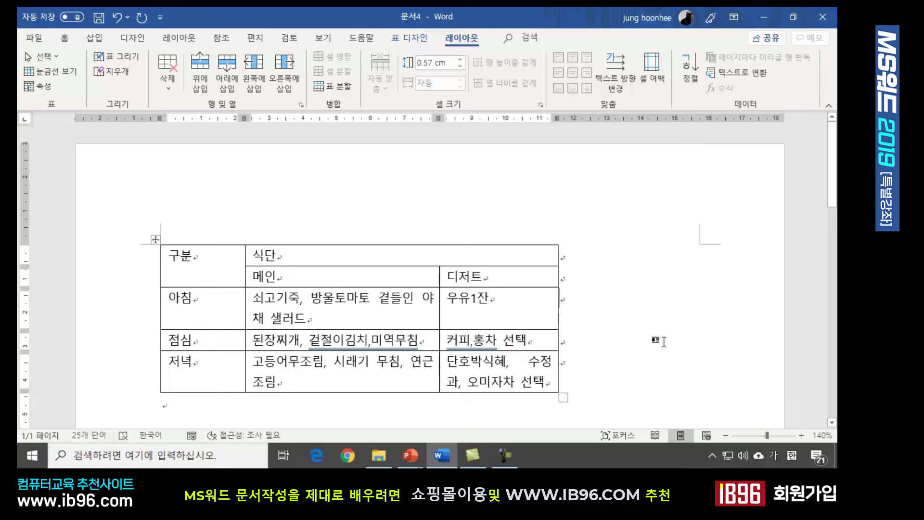
key(Down)
drag(217, 311, 498, 371)
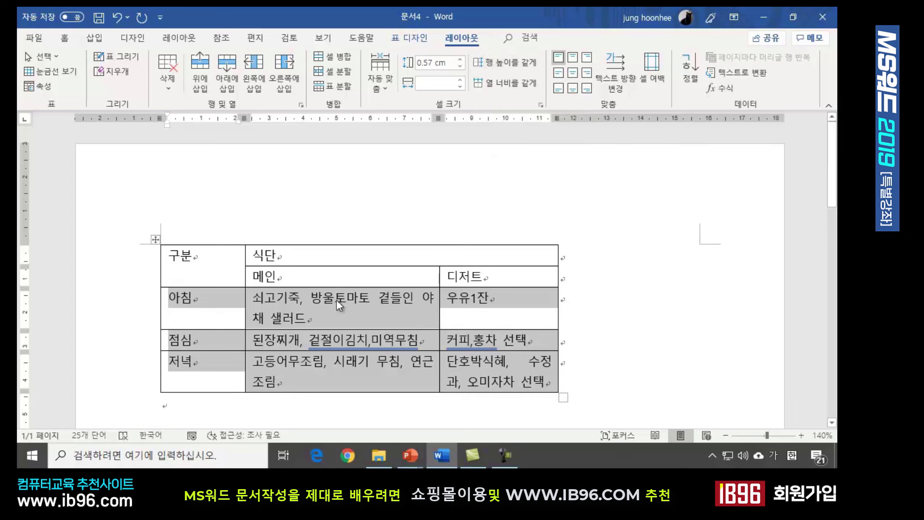
Step: Make the three meal rows equal height, undo that change, and reselect the rows
click(510, 64)
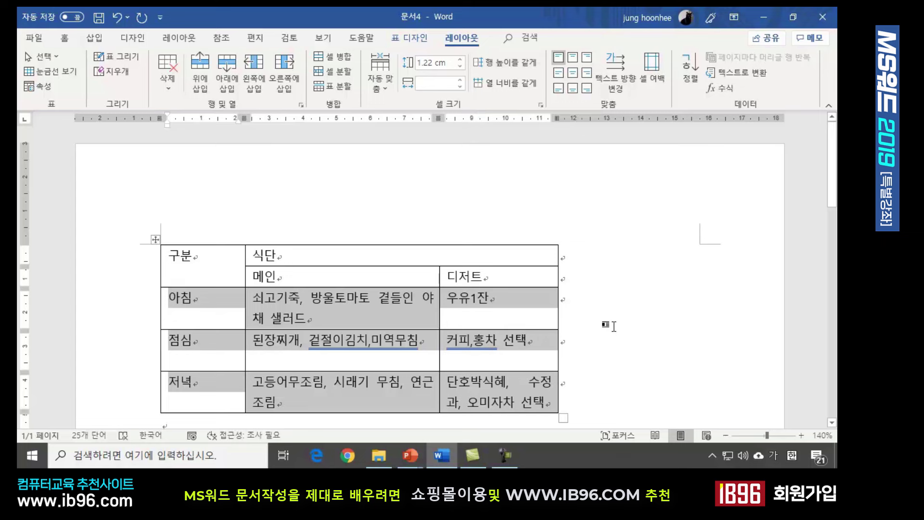
click(608, 325)
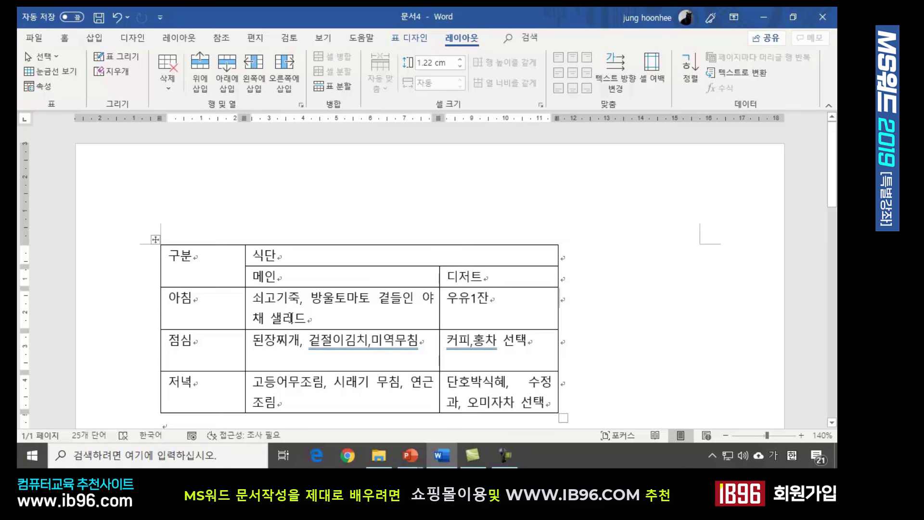
key(ctrl+z)
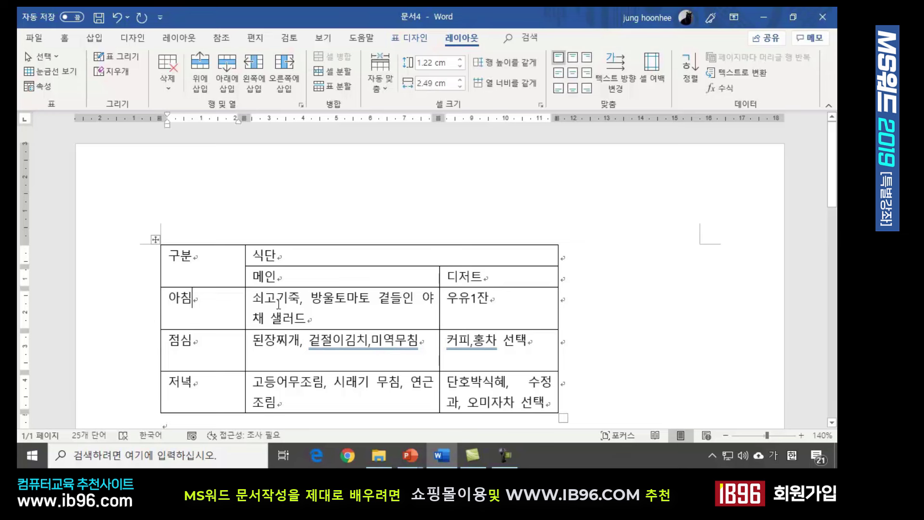
drag(219, 306, 496, 402)
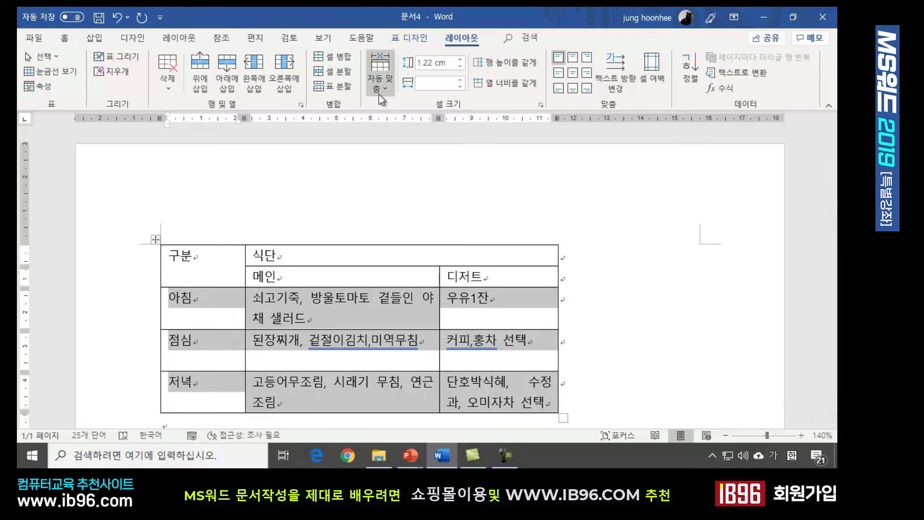
Step: AutoFit the whole meal table to its contents and check the resulting 구분 and 메인 widths
click(201, 263)
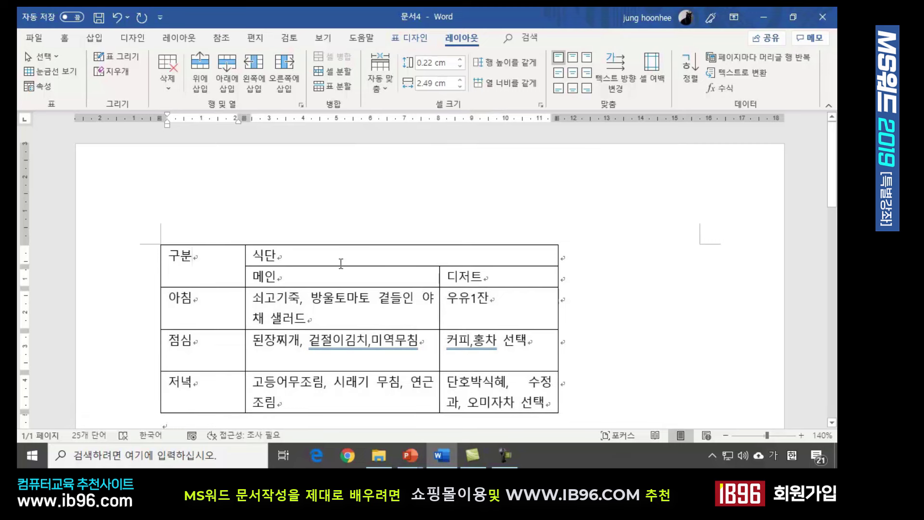
drag(340, 263, 282, 390)
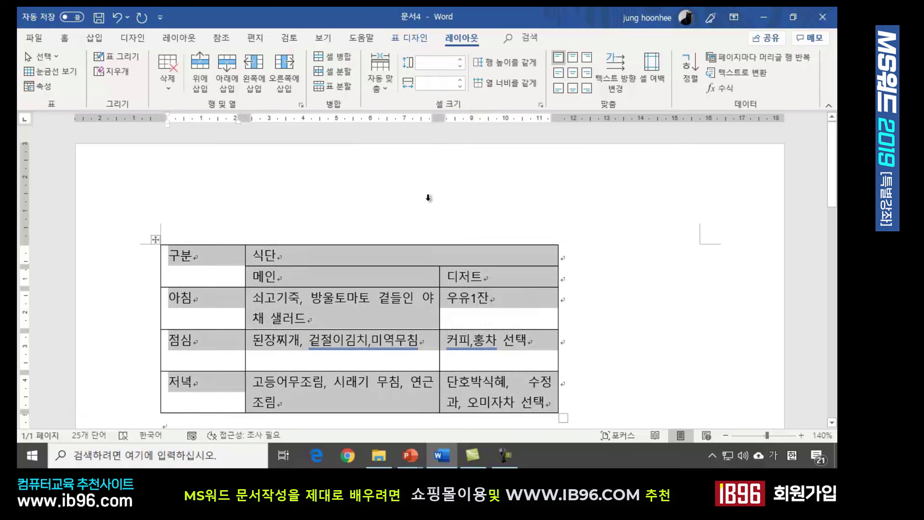
click(385, 90)
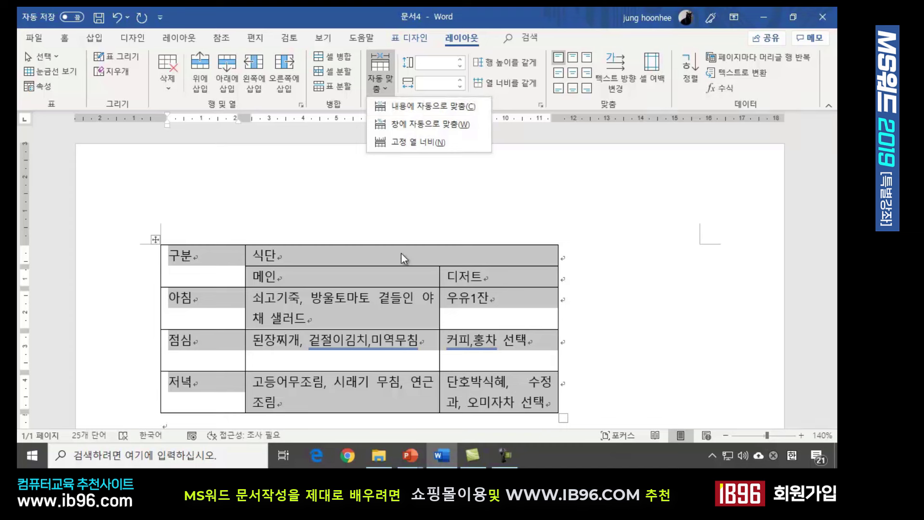
click(426, 105)
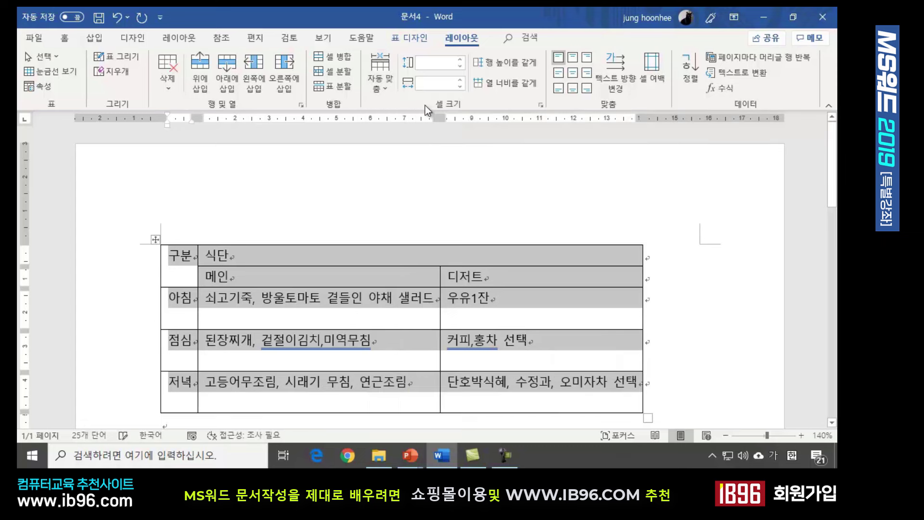
click(671, 319)
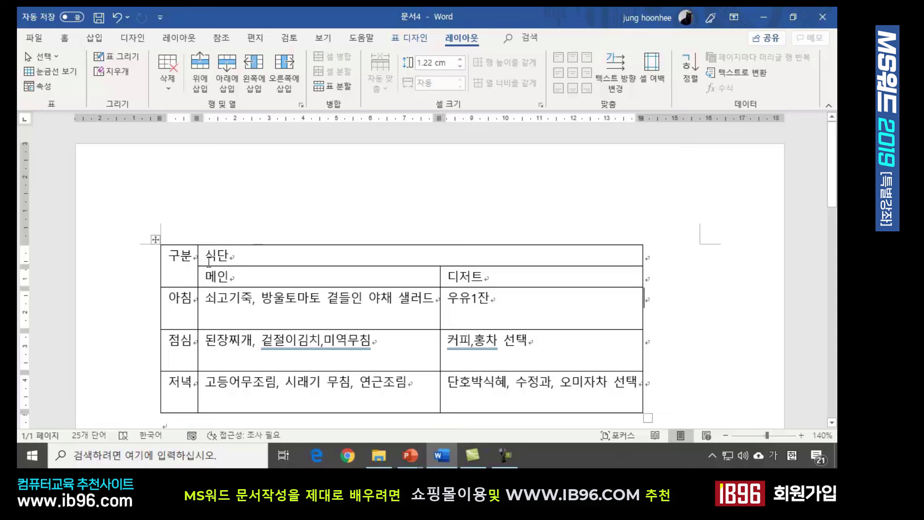
click(177, 264)
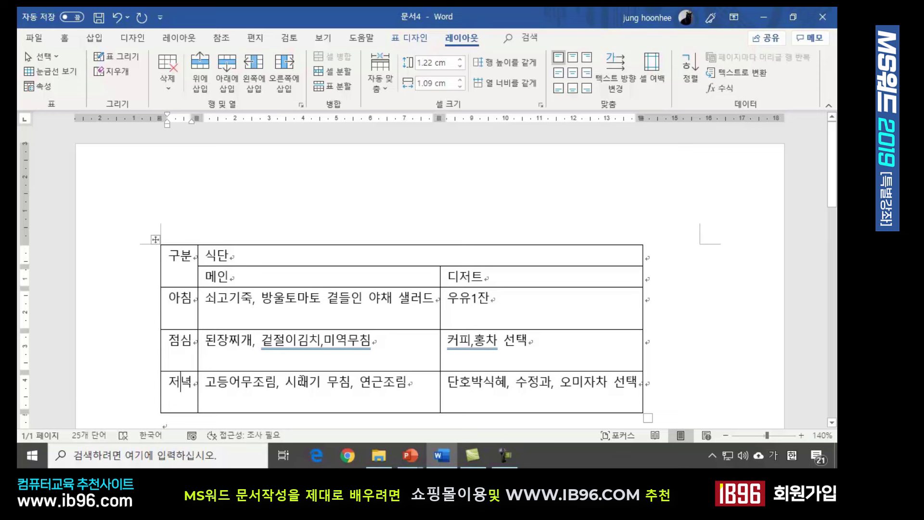
click(379, 325)
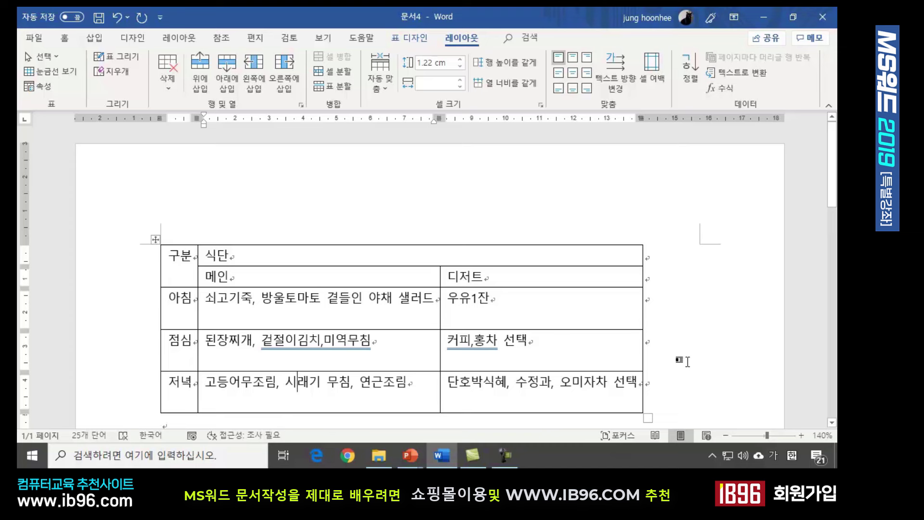
click(679, 358)
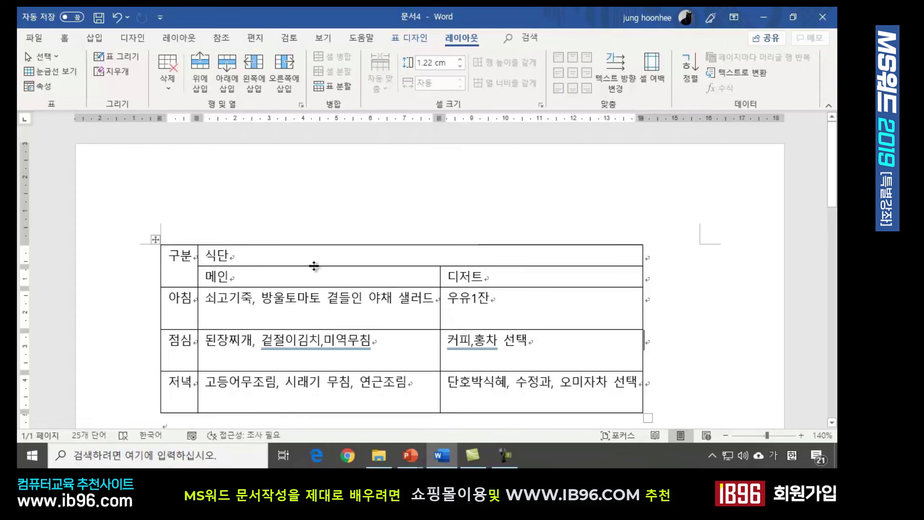
click(430, 303)
click(481, 308)
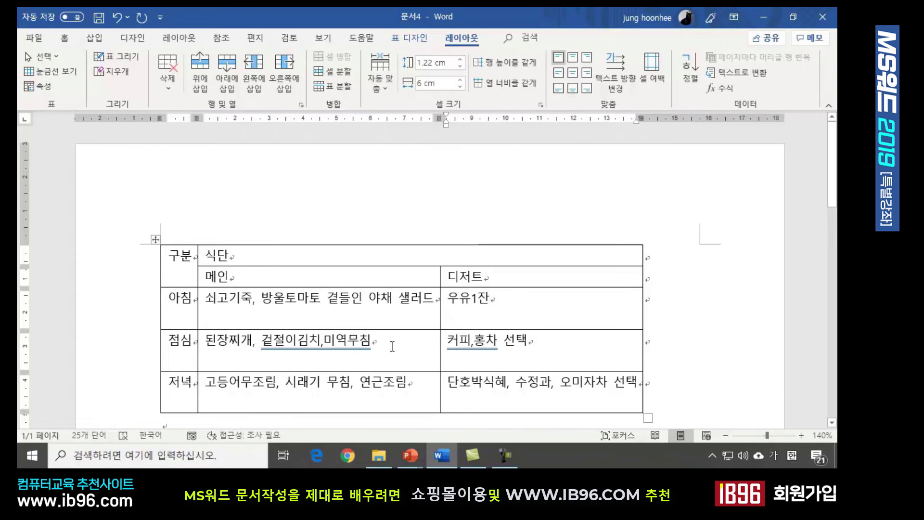
click(394, 351)
click(527, 342)
drag(177, 257, 533, 401)
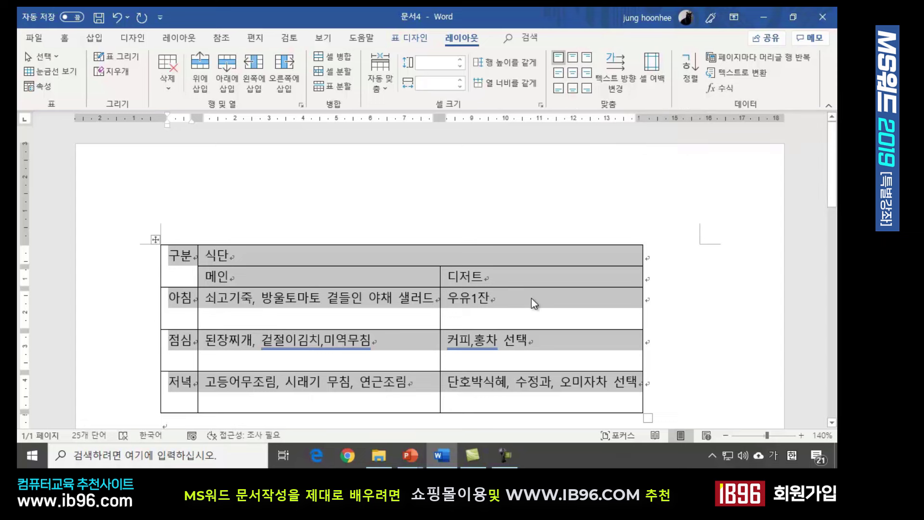
Step: Set the table text to Align Bottom Center after trying Top Center and Center
click(572, 58)
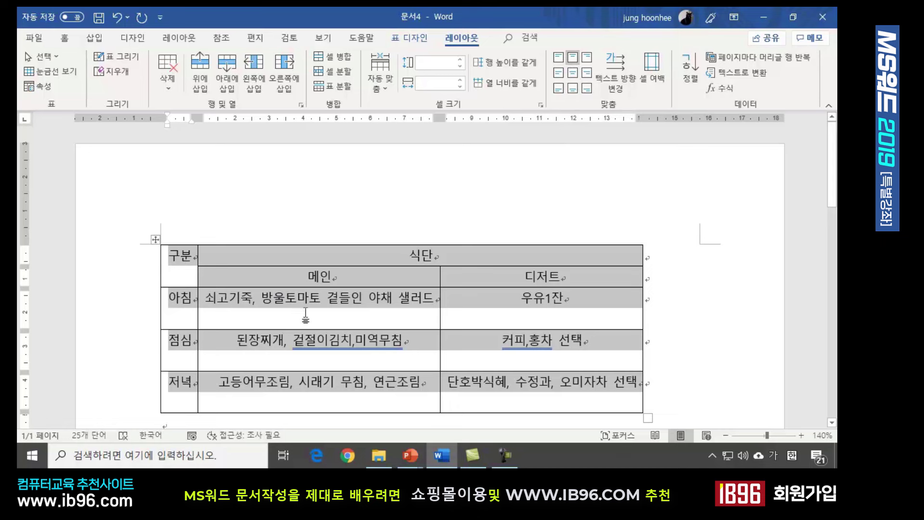
click(577, 76)
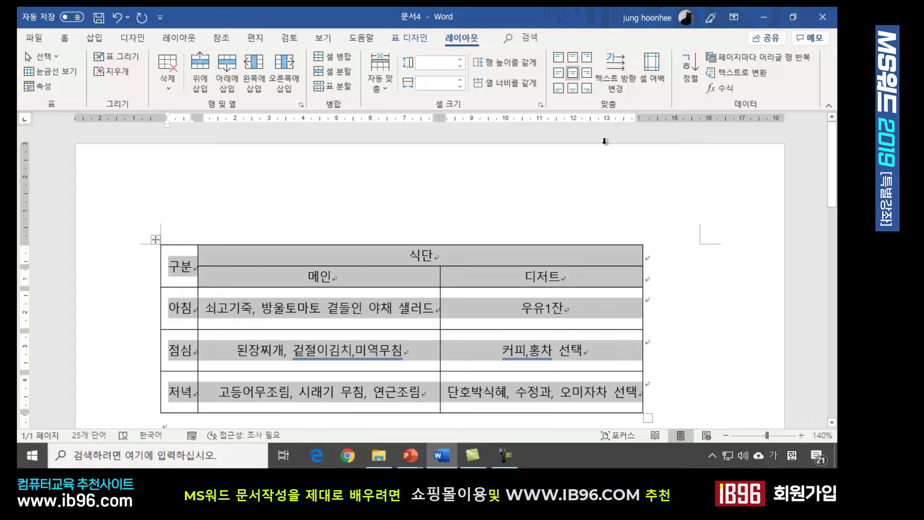
click(573, 89)
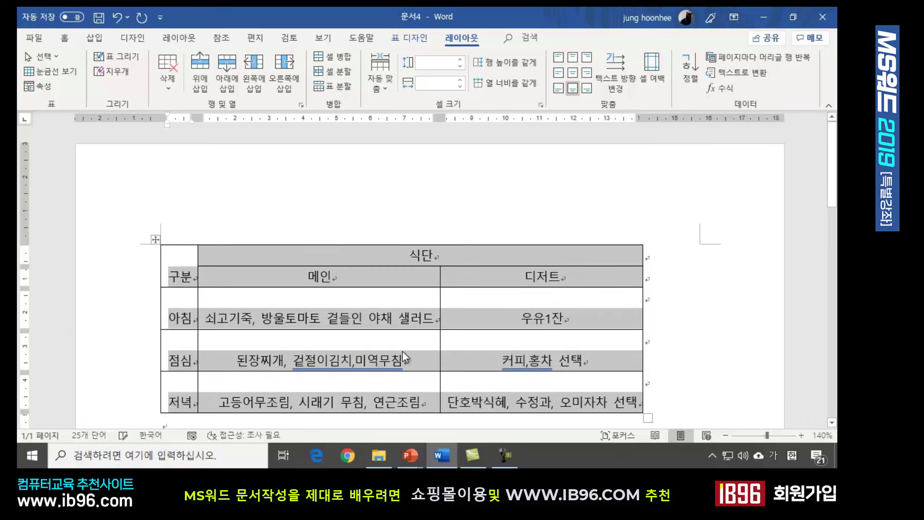
click(712, 314)
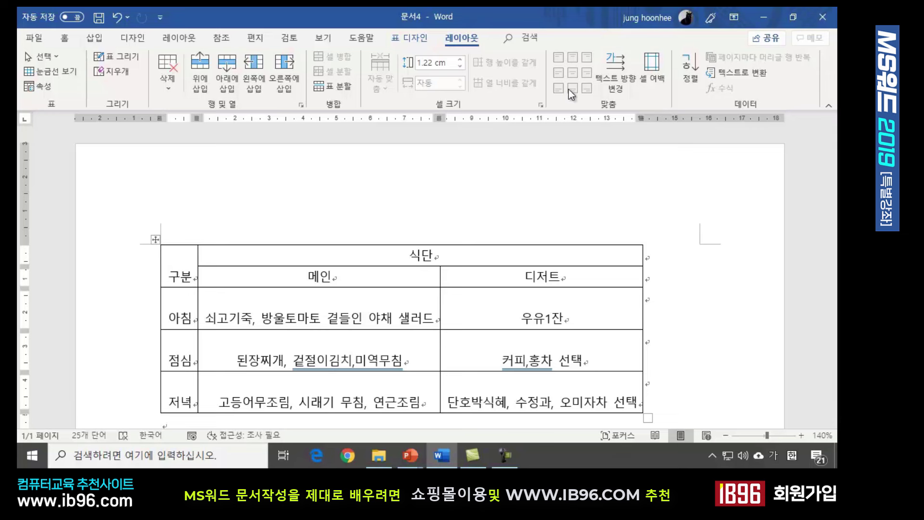
key(Down)
click(680, 318)
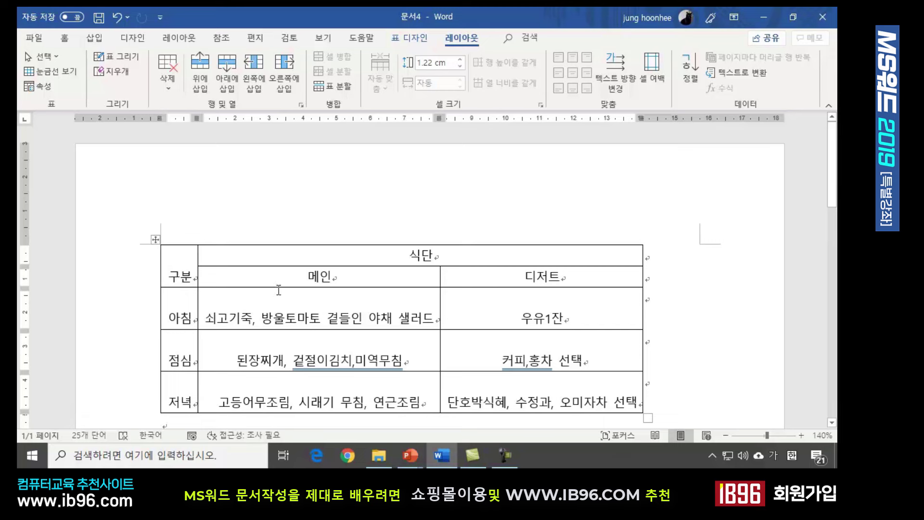
Step: Select the 점심 and 저녁 rows of the meal table
scroll(313, 337, down, 2)
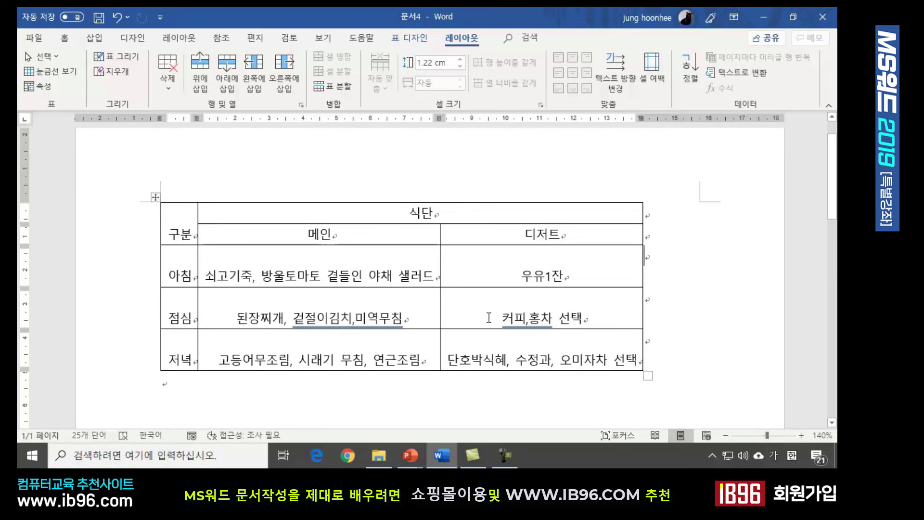
click(186, 299)
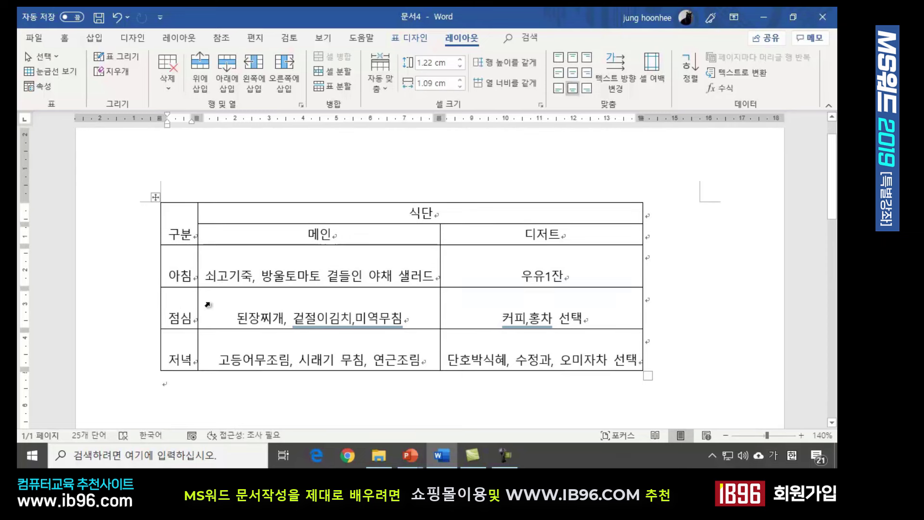
click(180, 359)
drag(180, 309, 514, 352)
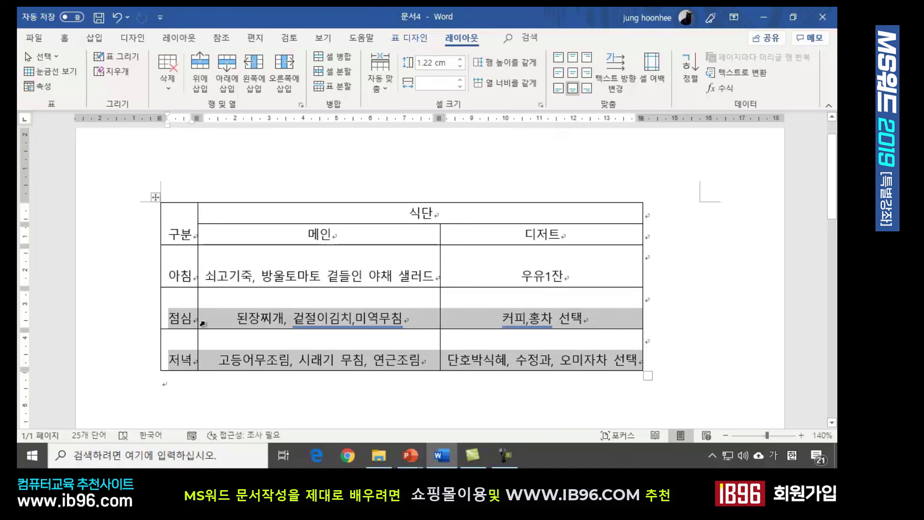
click(722, 307)
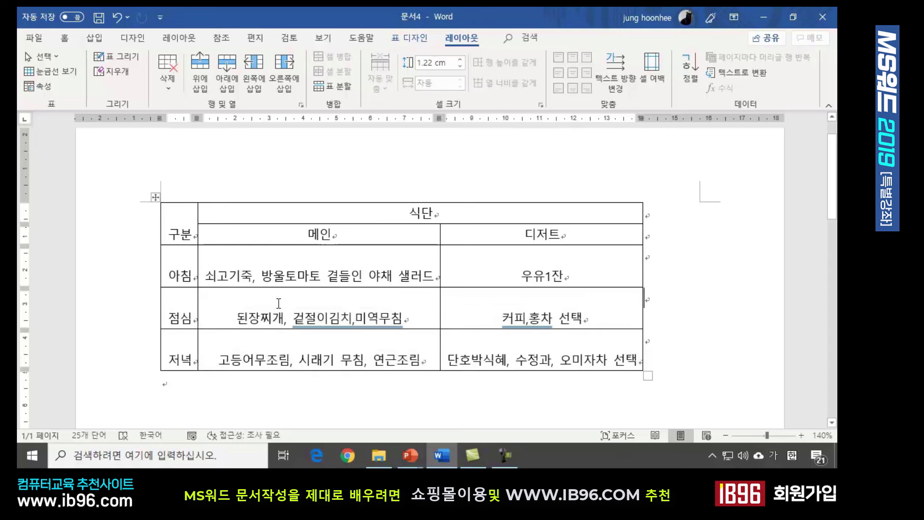
drag(181, 308, 535, 350)
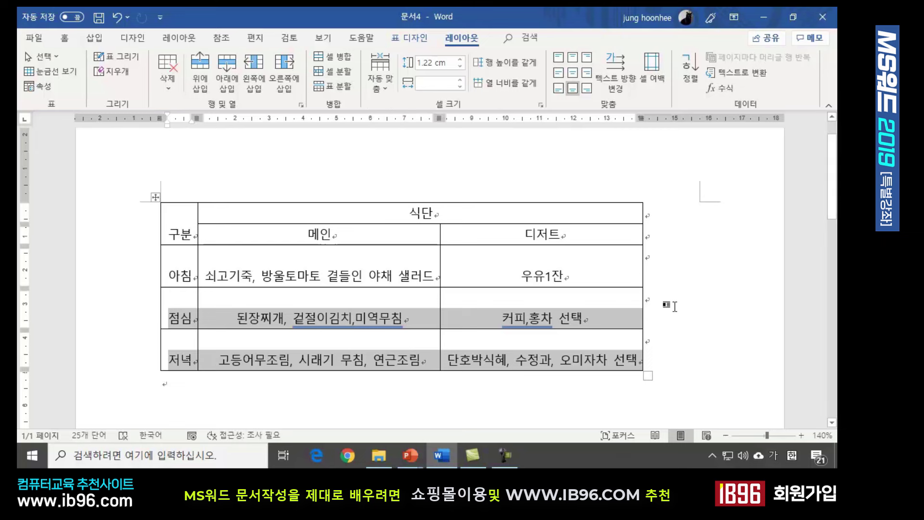
click(666, 305)
click(174, 318)
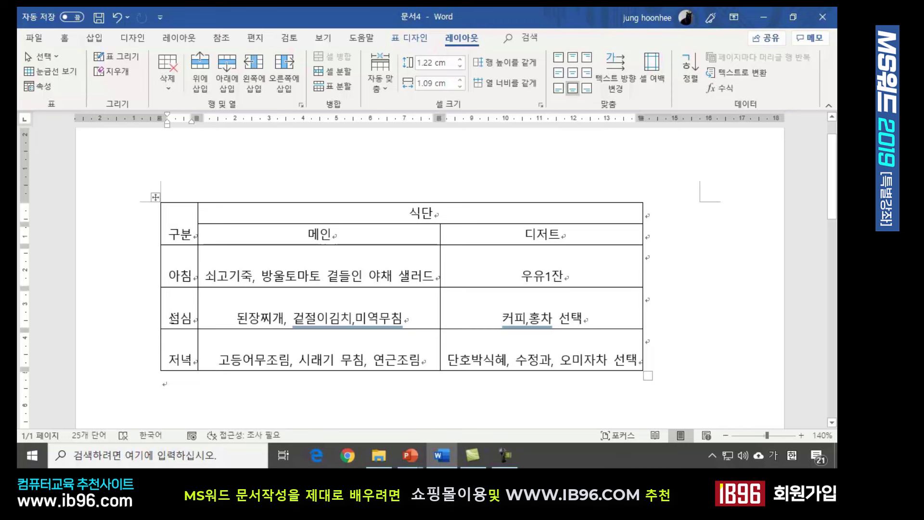
Step: Split the table above 점심 and cut the separated 점심 and 저녁 rows
click(332, 87)
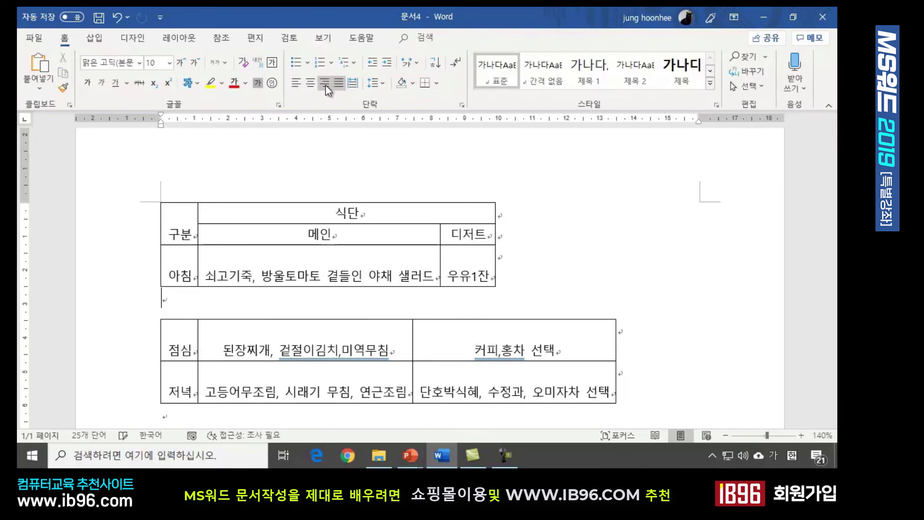
click(626, 251)
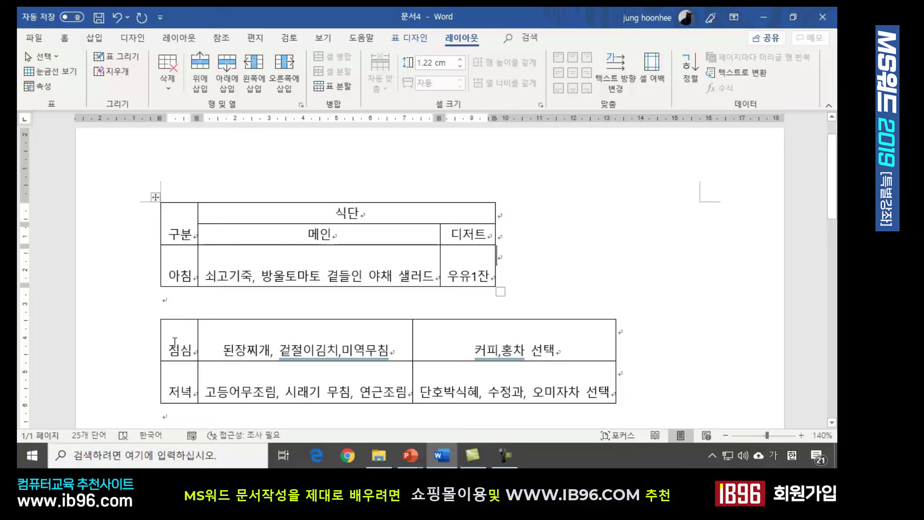
drag(175, 341, 413, 406)
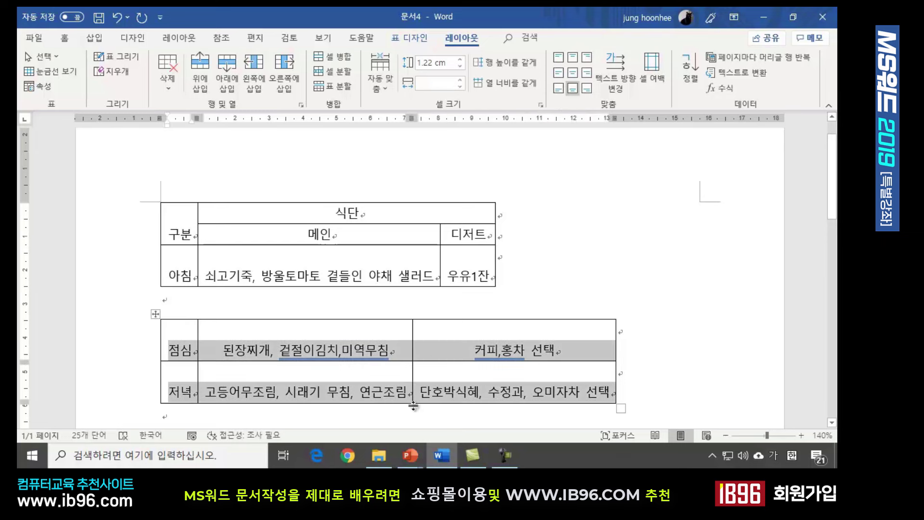
right_click(219, 351)
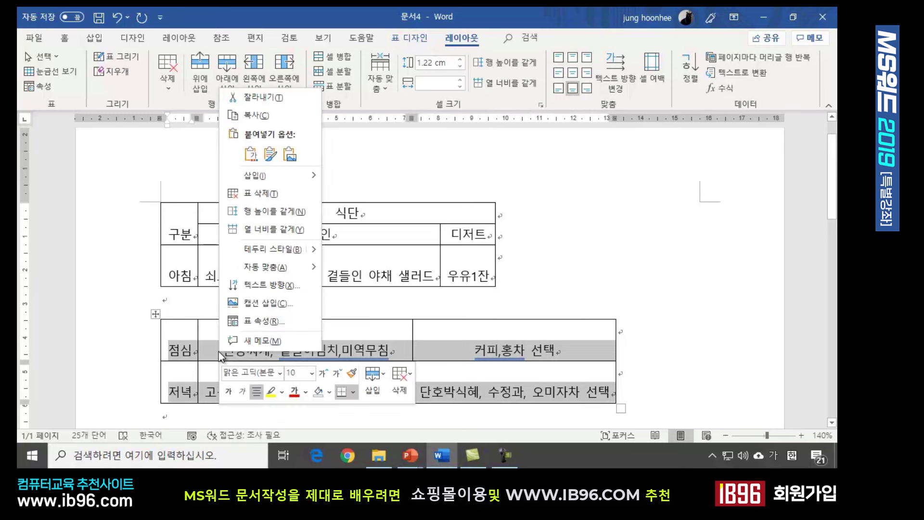
click(267, 101)
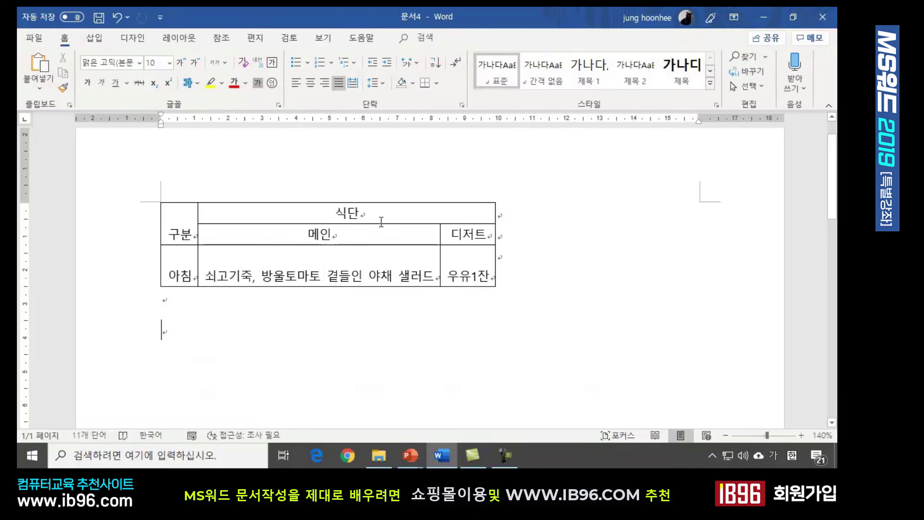
Step: Paste the cut rows back into the meal table with Merge Table and select them
click(192, 271)
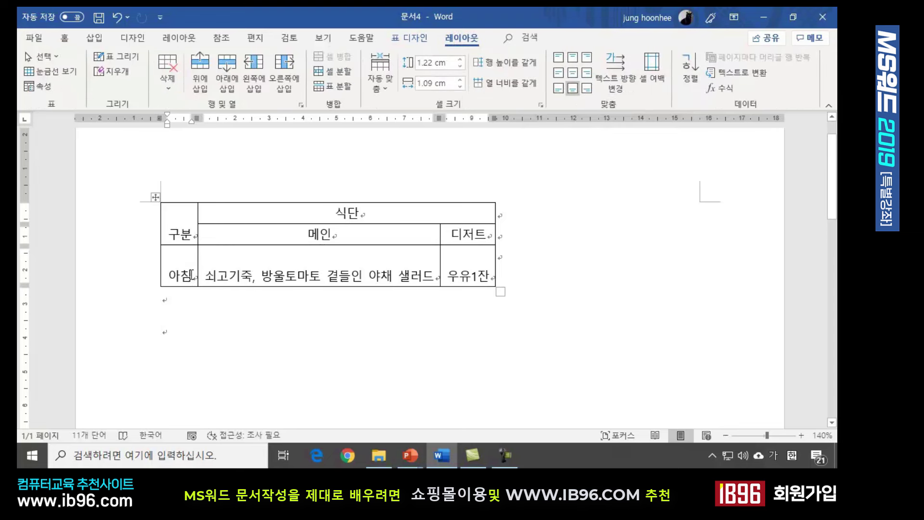
right_click(193, 277)
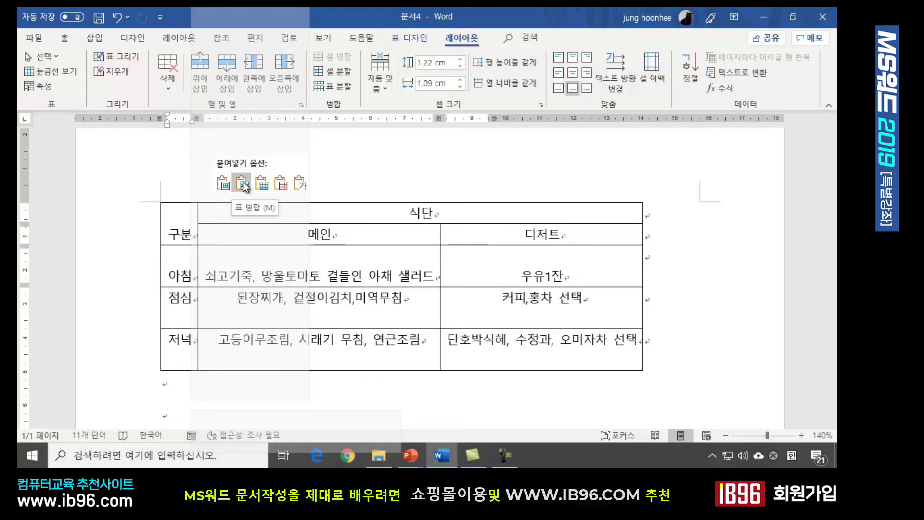
click(244, 184)
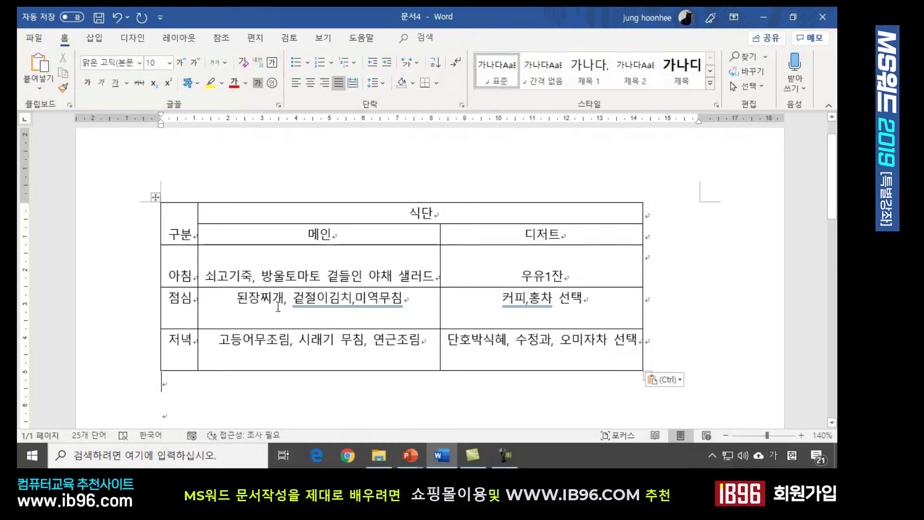
drag(190, 302, 571, 344)
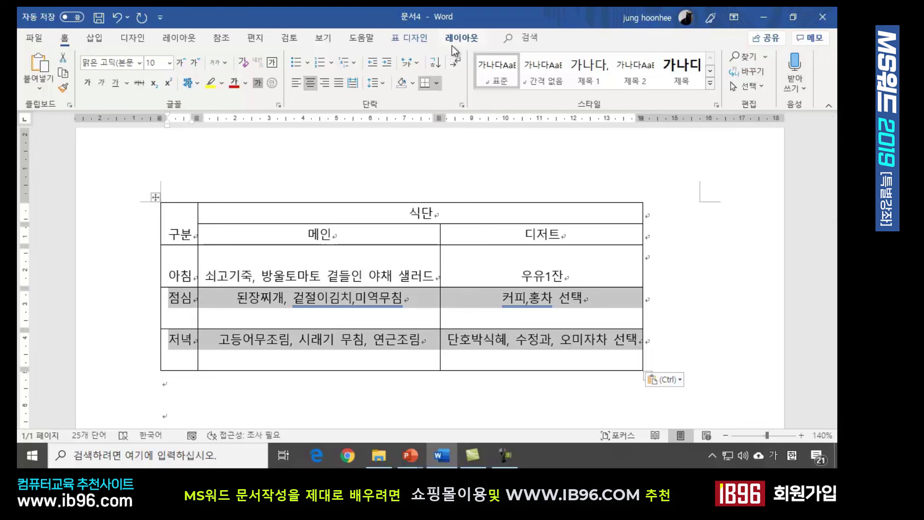
Step: Align the 점심 and 저녁 rows' text bottom centre to match 아침
click(461, 38)
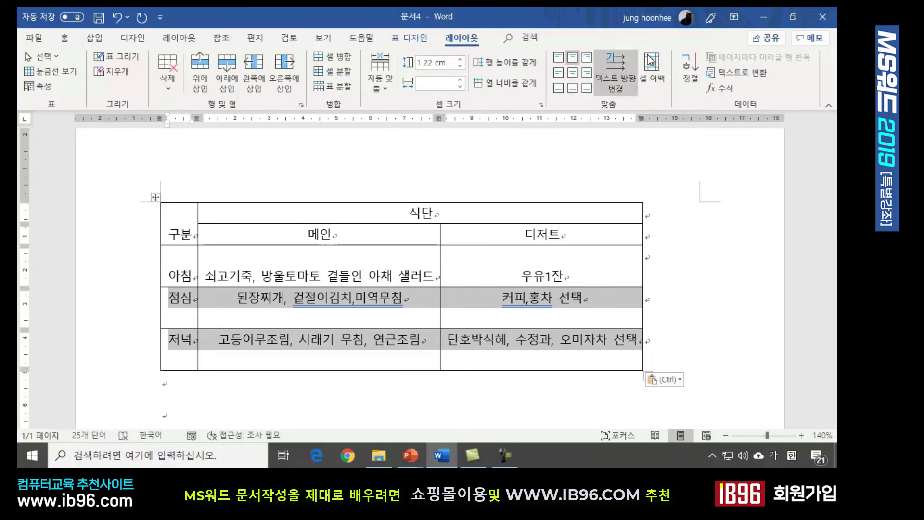
click(573, 92)
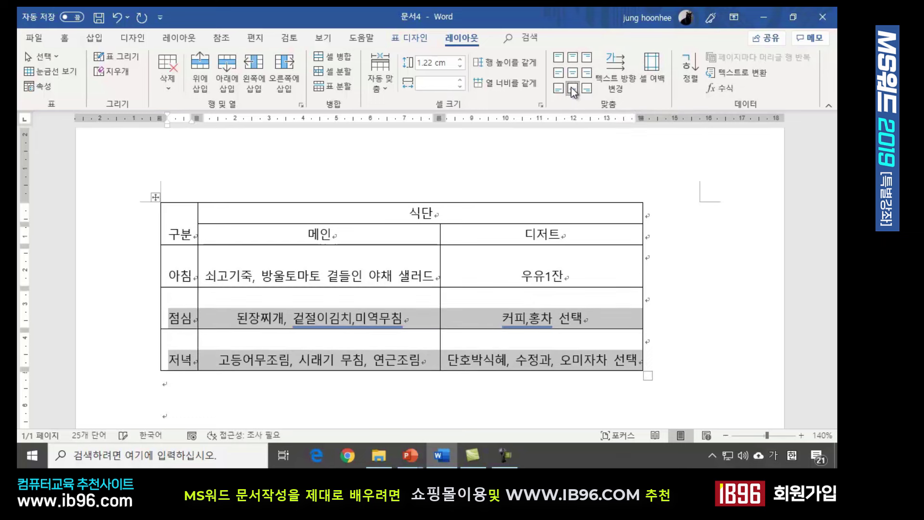
click(706, 319)
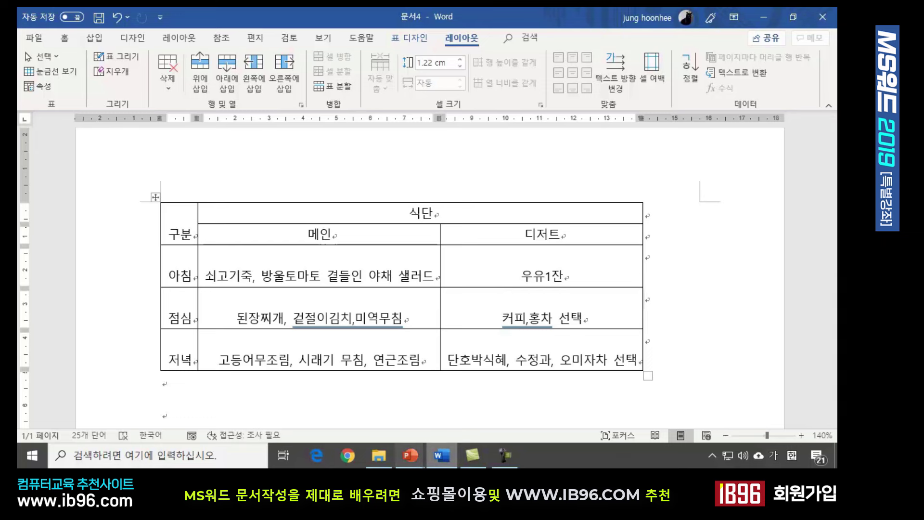
Step: Return to the lecture slideshow and advance to the table-calculation slide
mouse_move(417, 450)
click(464, 389)
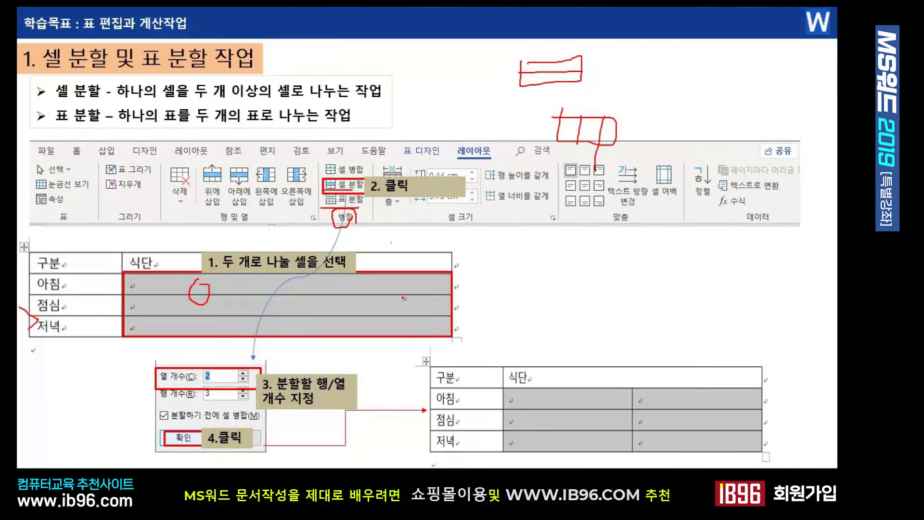
key(Right)
key(Right)
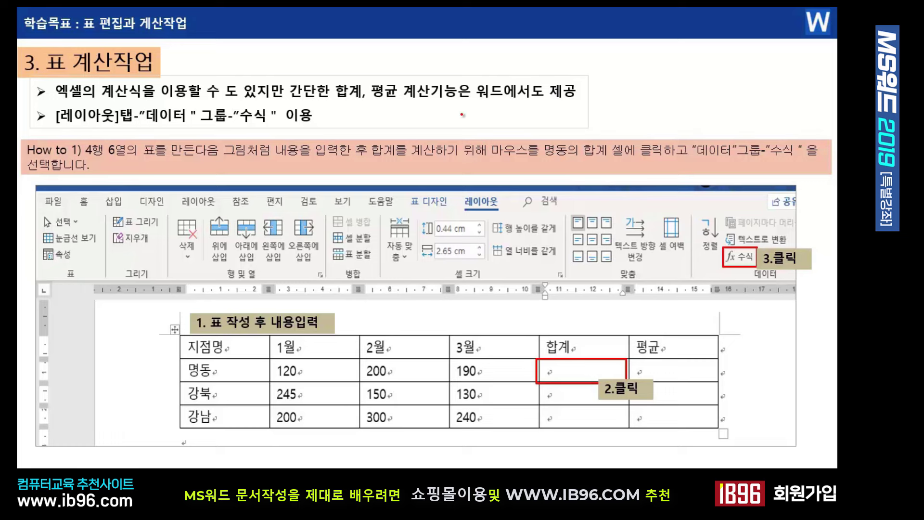
Step: Mark up the slide with the pen: the sum/average sentence, 레이아웃 tab, 데이터 group, 수식 step, branch column
drag(373, 102, 539, 104)
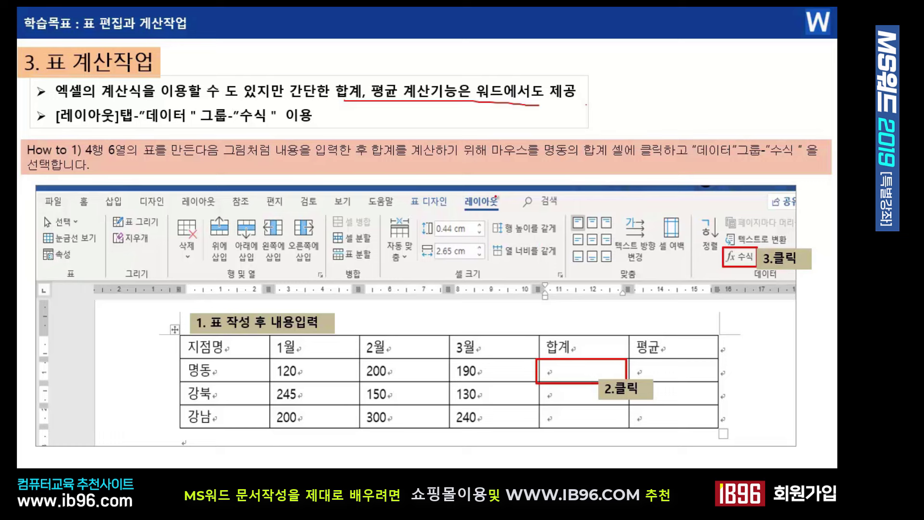
mouse_move(497, 197)
mouse_down()
mouse_move(481, 216)
mouse_move(468, 197)
mouse_move(486, 201)
mouse_up()
mouse_move(778, 276)
mouse_down()
mouse_move(764, 286)
mouse_move(692, 260)
mouse_move(698, 210)
mouse_move(780, 219)
mouse_move(790, 264)
mouse_up()
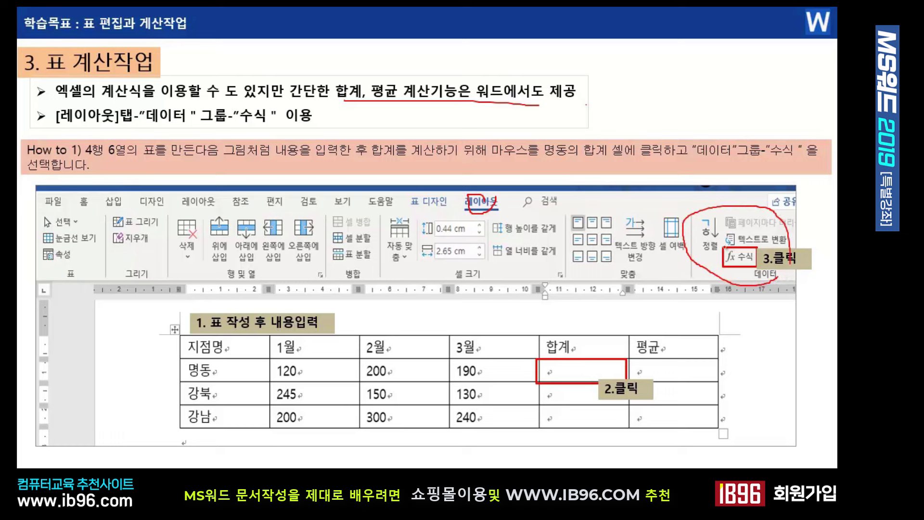
drag(727, 242, 744, 239)
mouse_move(729, 262)
mouse_down()
mouse_move(747, 272)
mouse_move(725, 249)
mouse_move(726, 283)
mouse_up()
mouse_move(201, 332)
mouse_down()
mouse_move(159, 365)
mouse_move(177, 422)
mouse_up()
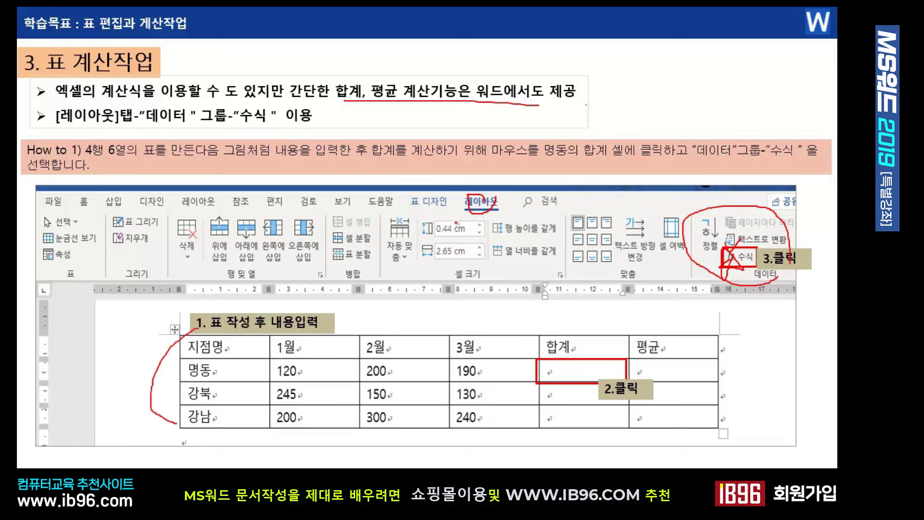
Step: Show the taskbar during the slideshow from its options menu
right_click(418, 215)
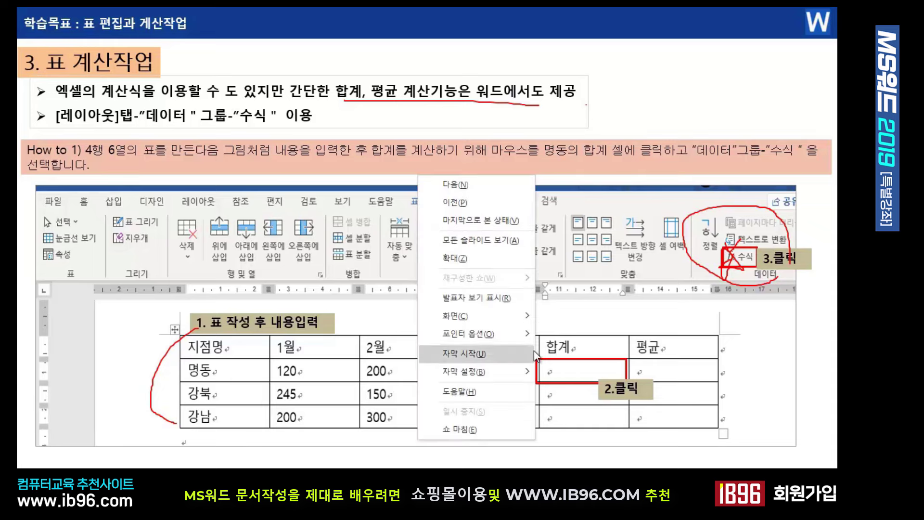
mouse_move(489, 314)
click(601, 373)
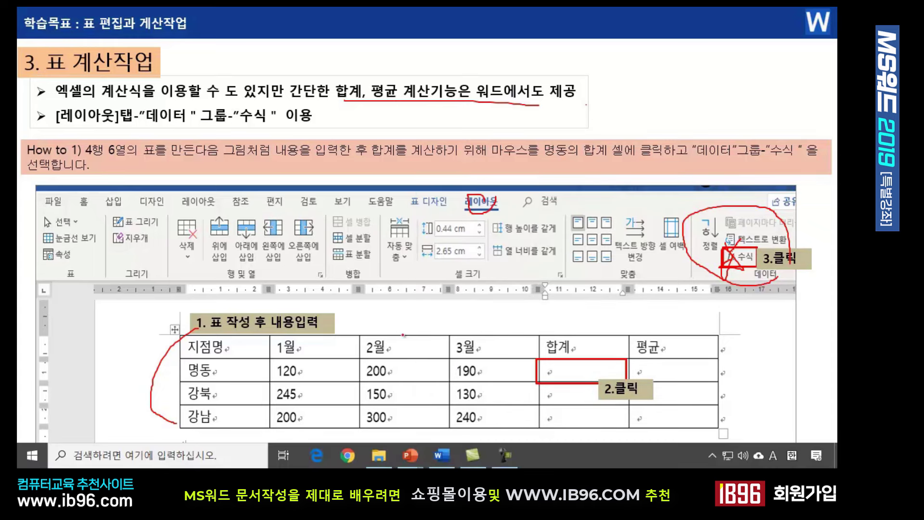
Step: Switch back to Word and place the cursor below the meal table
click(442, 455)
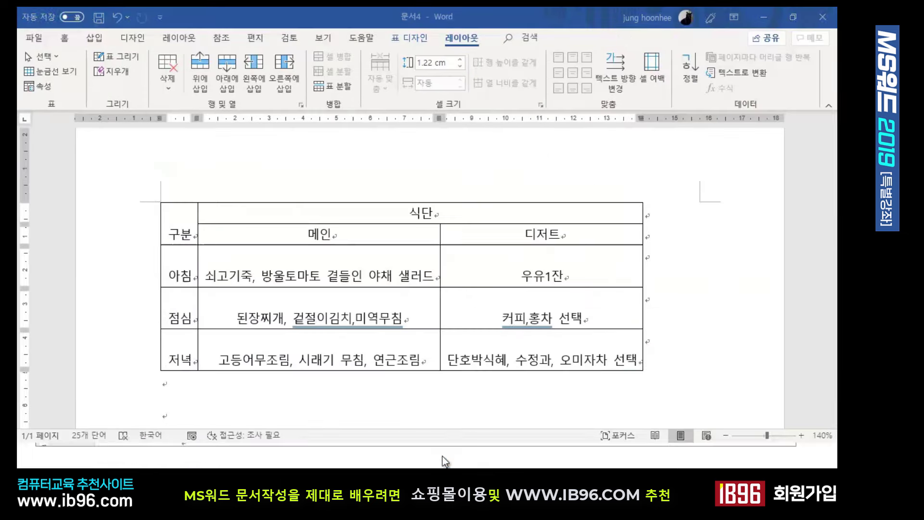
click(166, 415)
scroll(455, 318, down, 3)
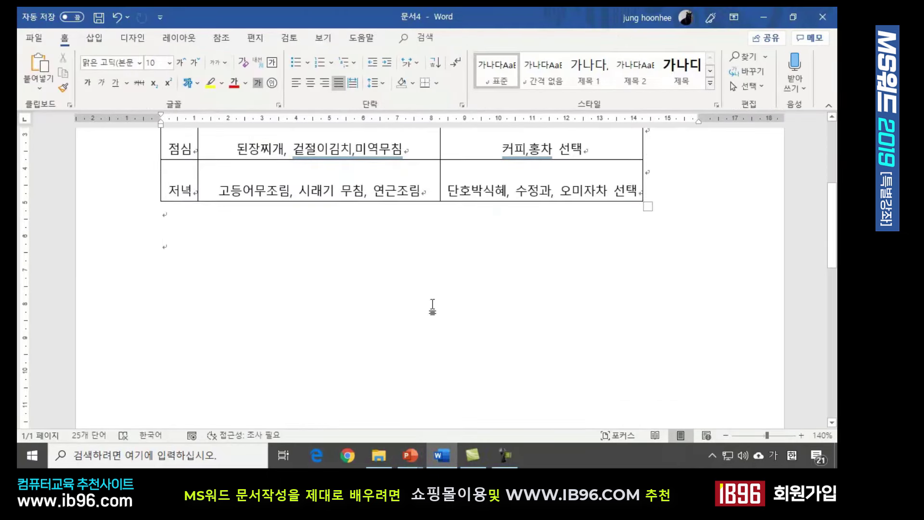
Step: Insert a new empty table with 6 columns and 4 rows
click(94, 38)
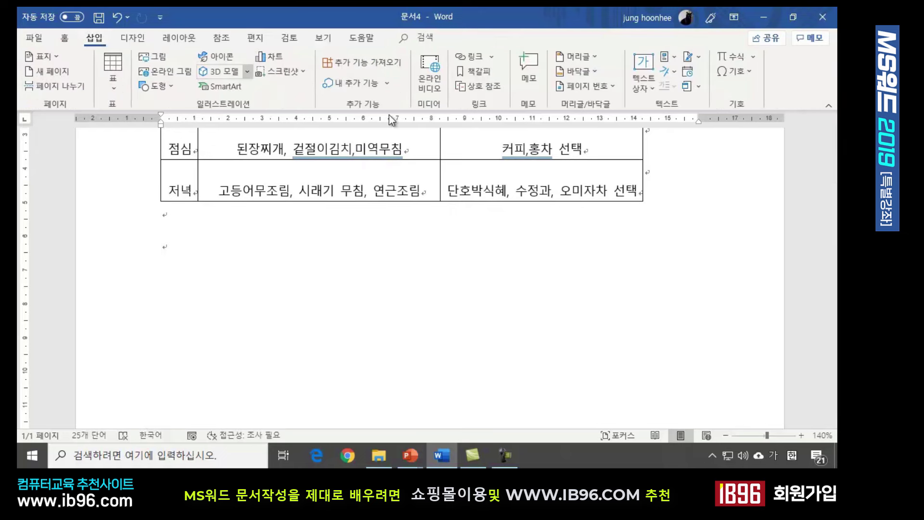
click(113, 77)
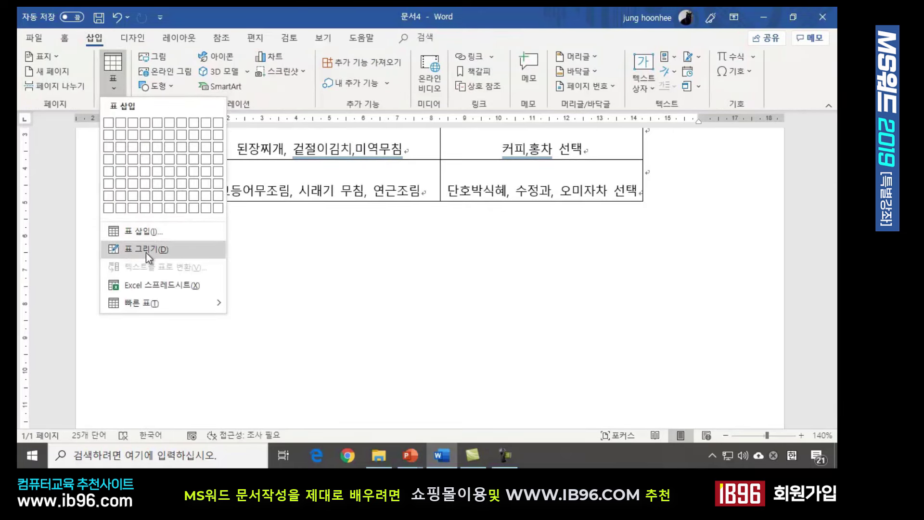
click(151, 234)
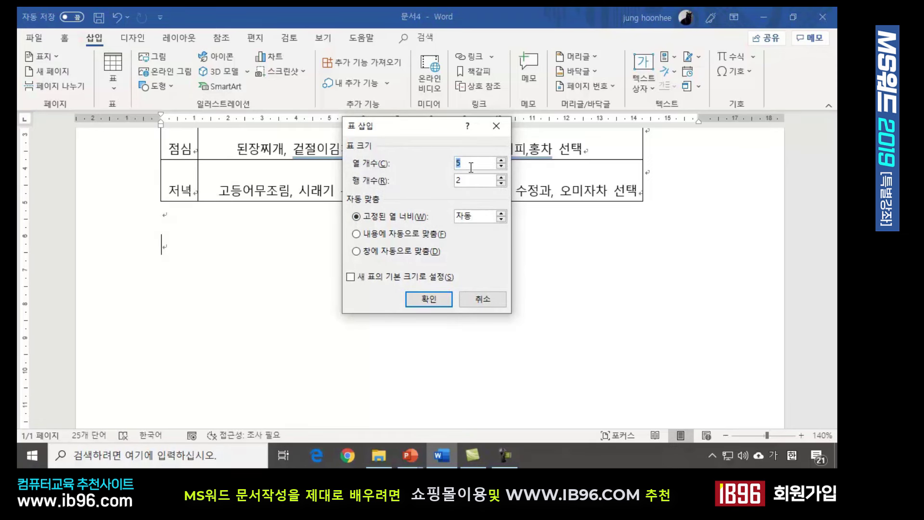
text(6)
key(Tab)
click(424, 301)
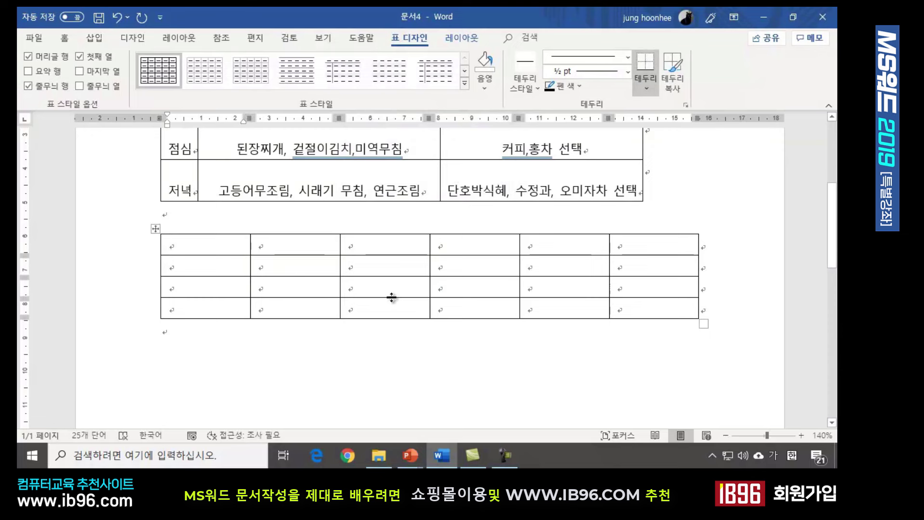
Step: Fill the first column with header 지점명 and branches 명동, 강북, 강남
text(지점며)
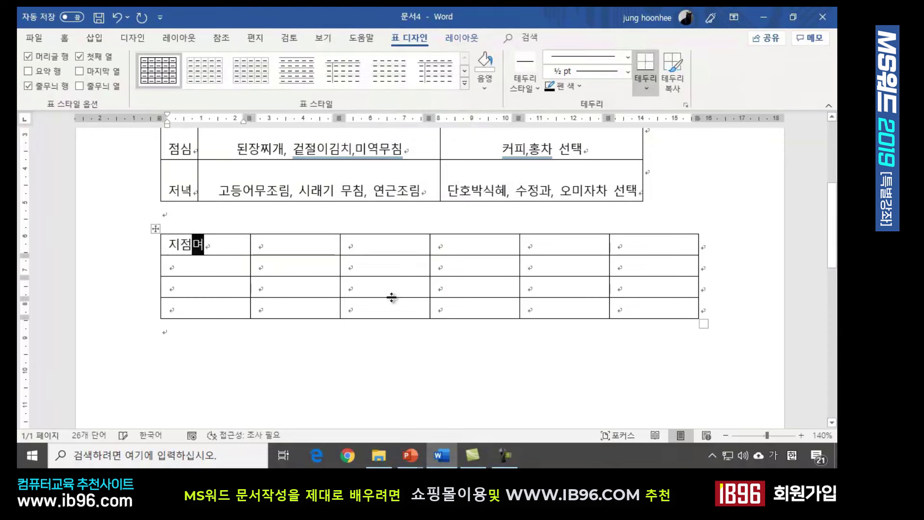
text(ㅇ)
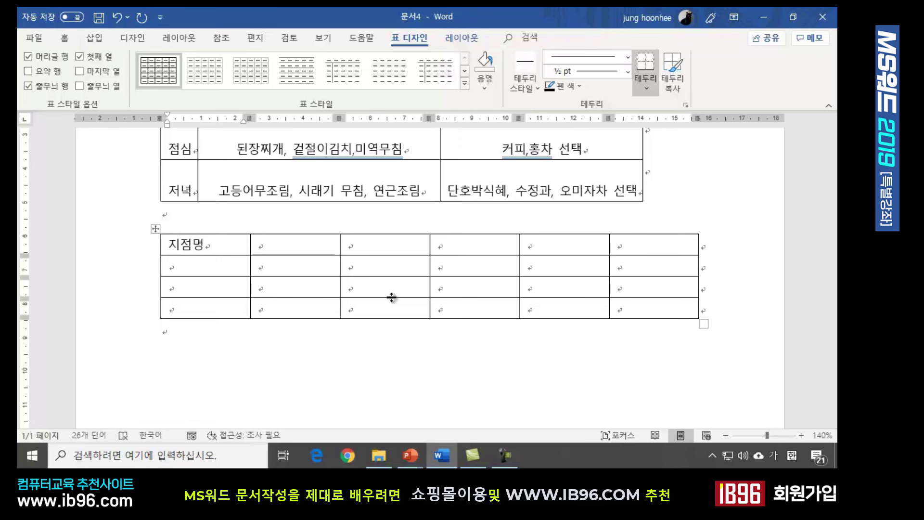
key(Down)
text(명동)
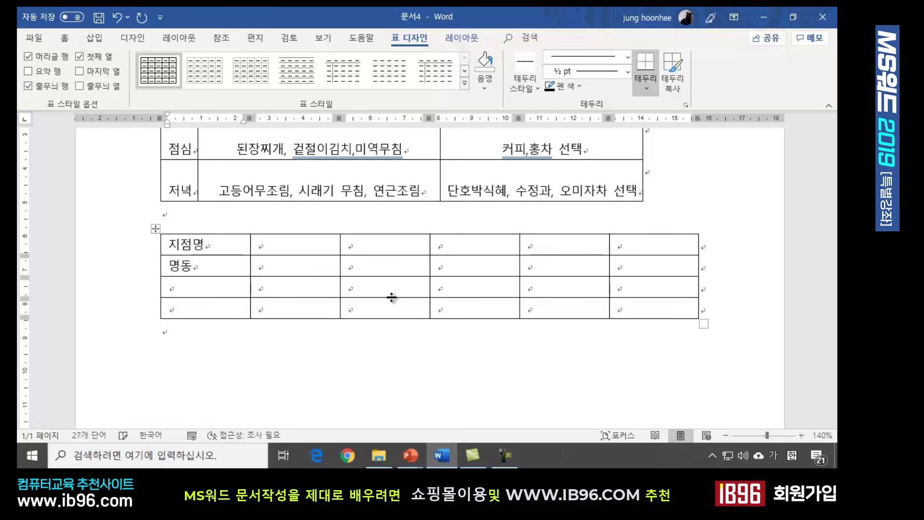
key(Down)
text(강북)
key(Down)
text(강남)
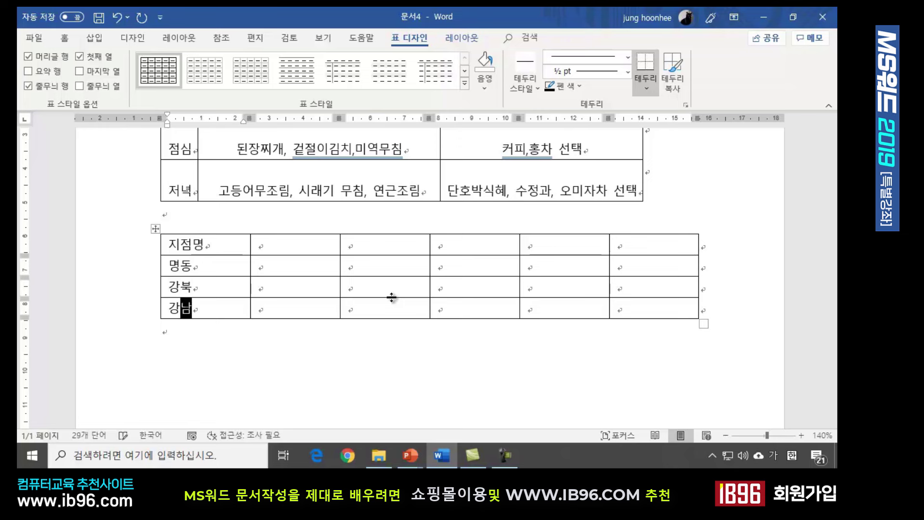
Step: Enter month headers 1월, 2월 and 3월 in columns two to four
click(309, 250)
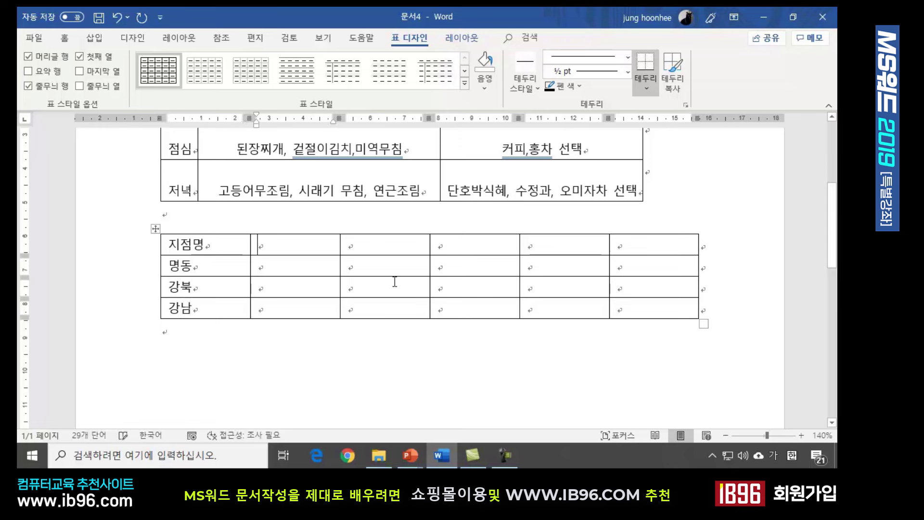
text(1)
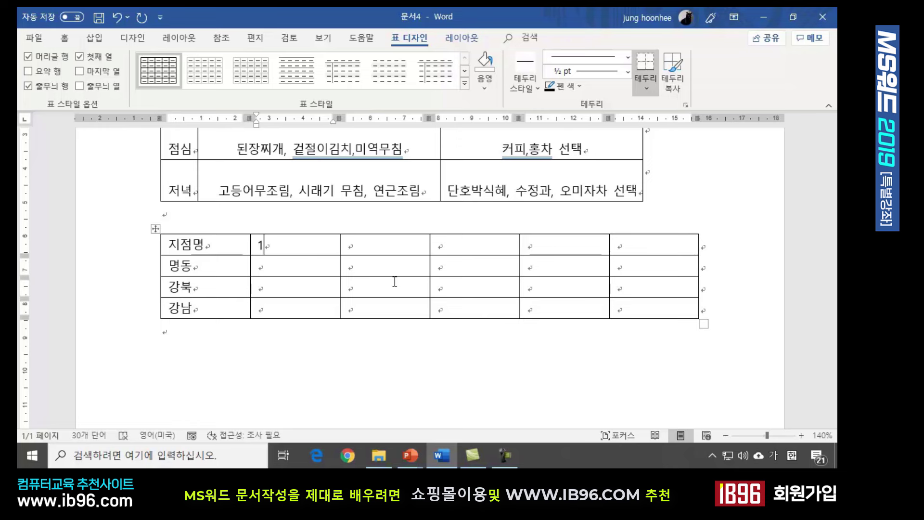
text(월)
key(Tab)
text(2ㅇ)
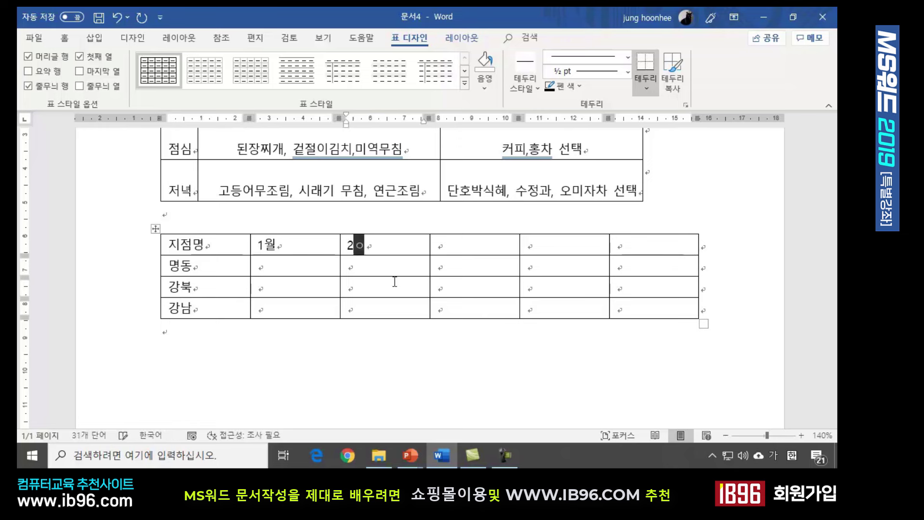
text(월)
key(Tab)
text(3)
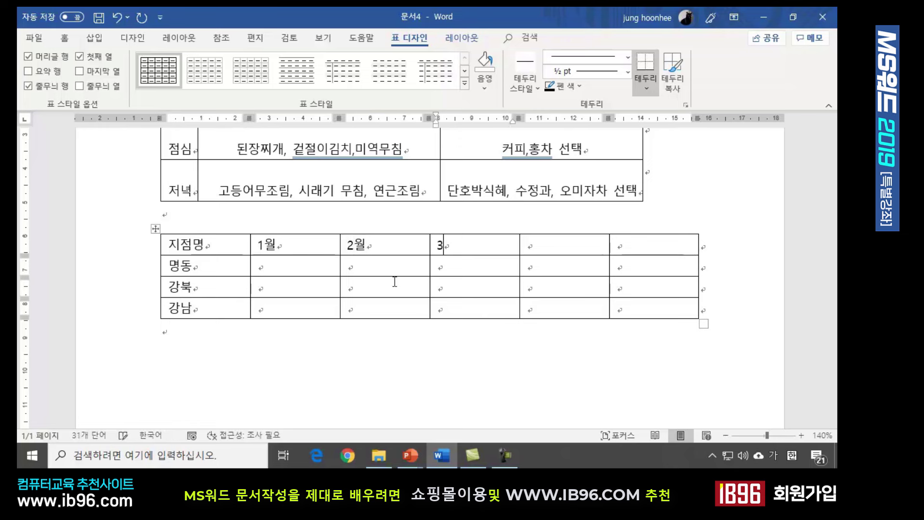
text(월)
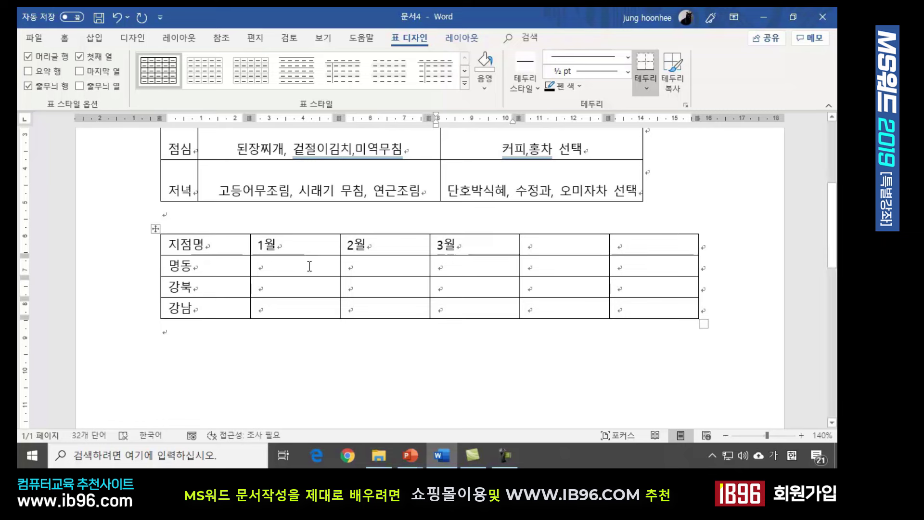
Step: Add the 합계 and 평균 headers in the last two columns
click(563, 251)
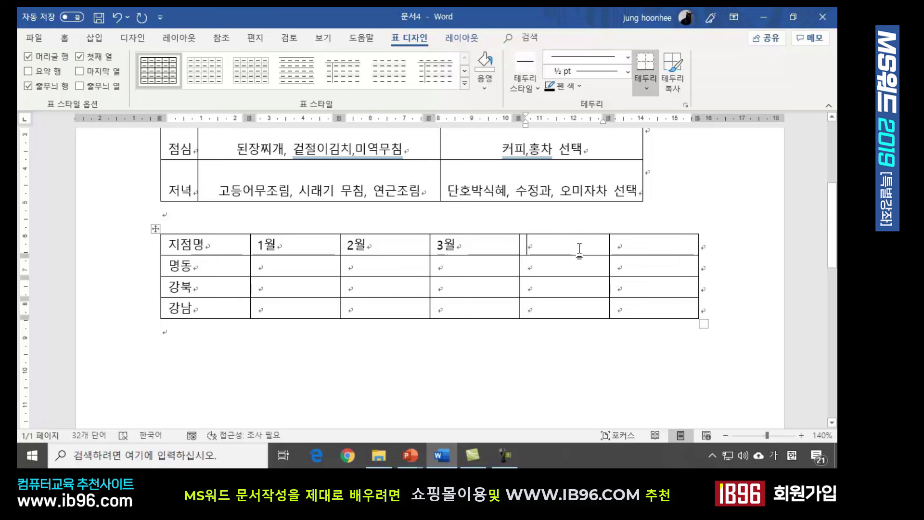
text(합)
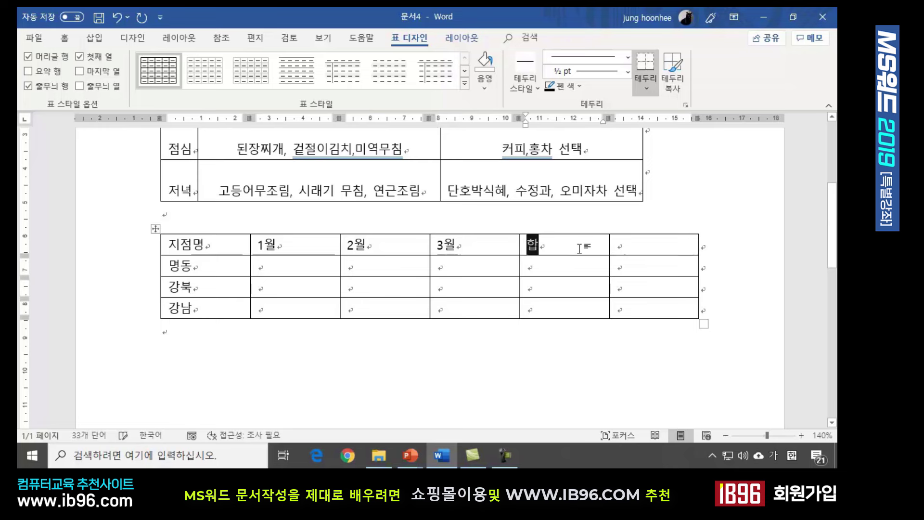
text(계)
key(Tab)
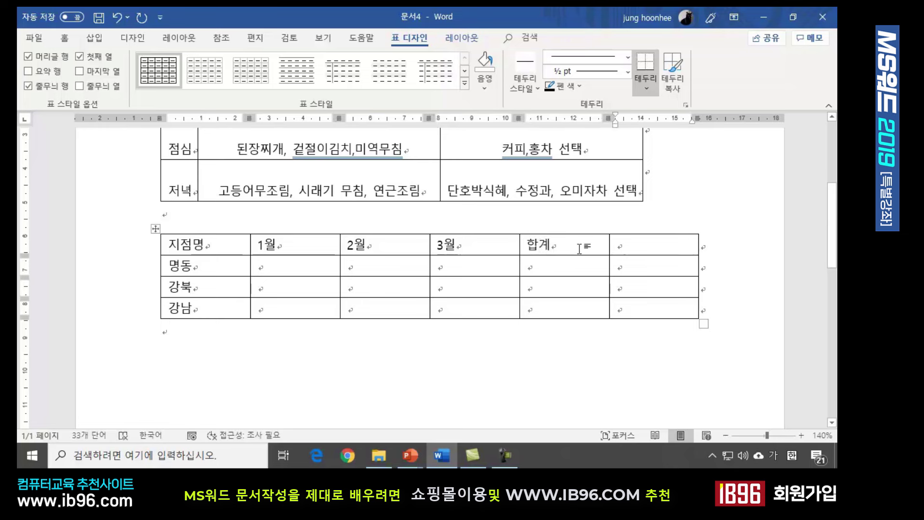
text(평균)
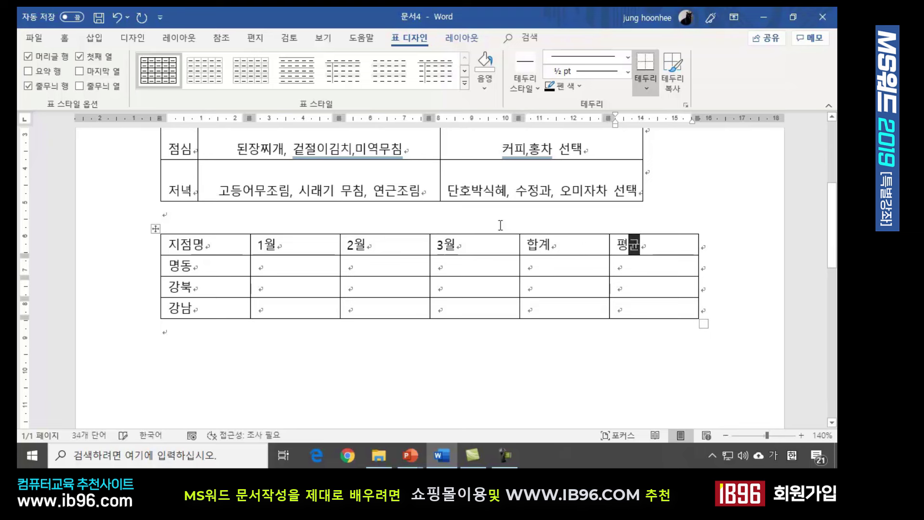
click(293, 265)
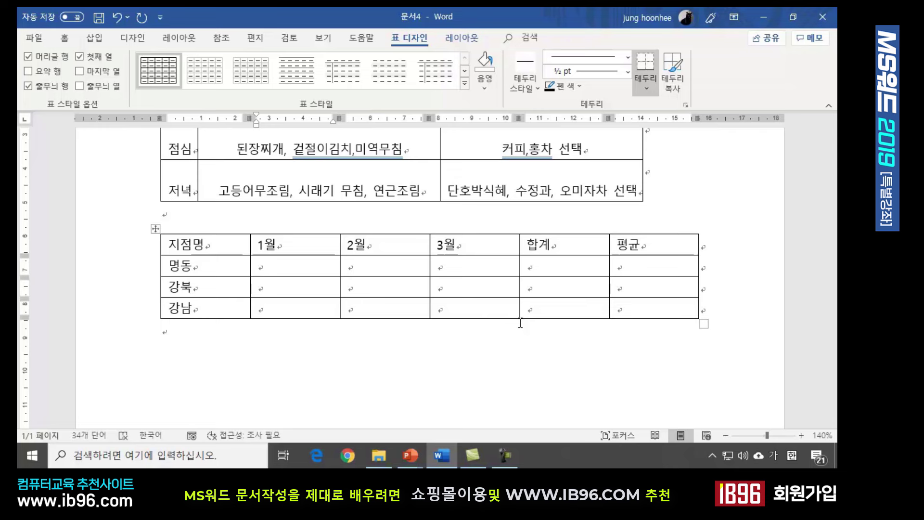
Step: Enter the 1월 figures: 명동 155, 강북 240, 강남 210
text(155)
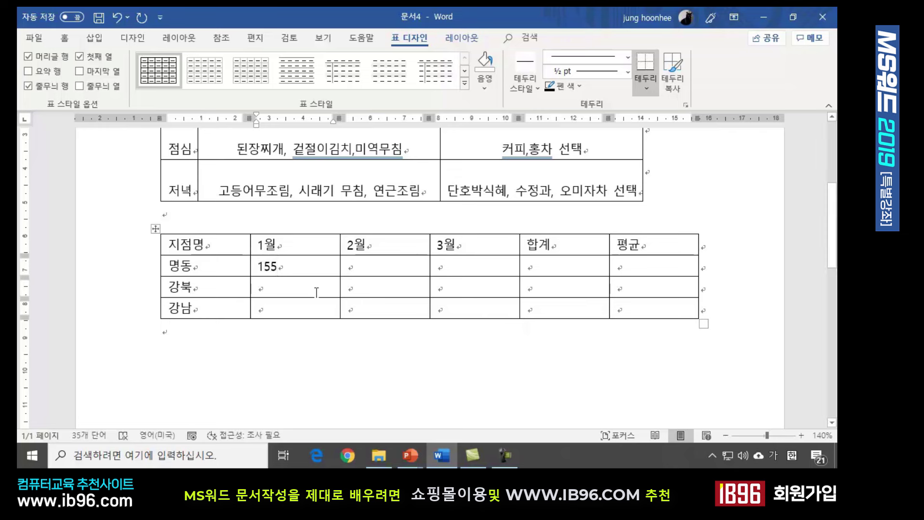
click(314, 293)
text(240)
click(309, 310)
text(210)
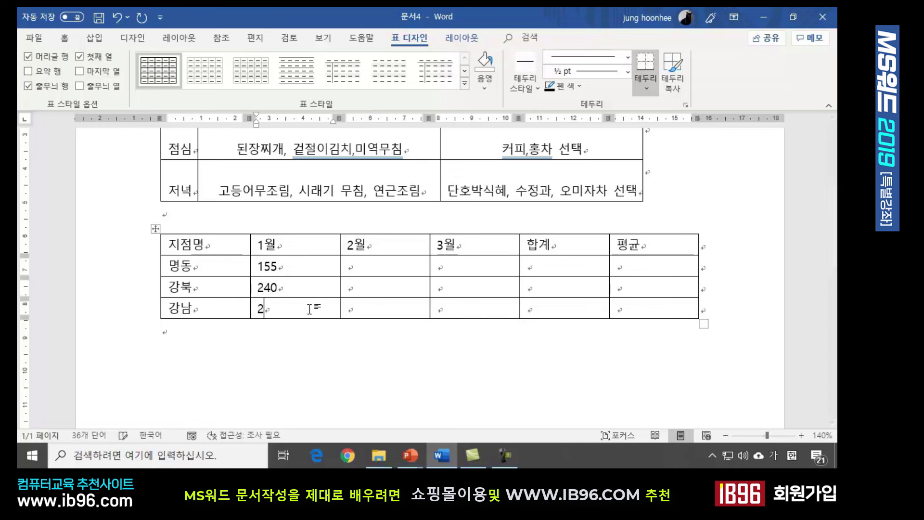
Step: Enter the 2월 figures: 명동 220, 강북 180, 강남 340
click(382, 260)
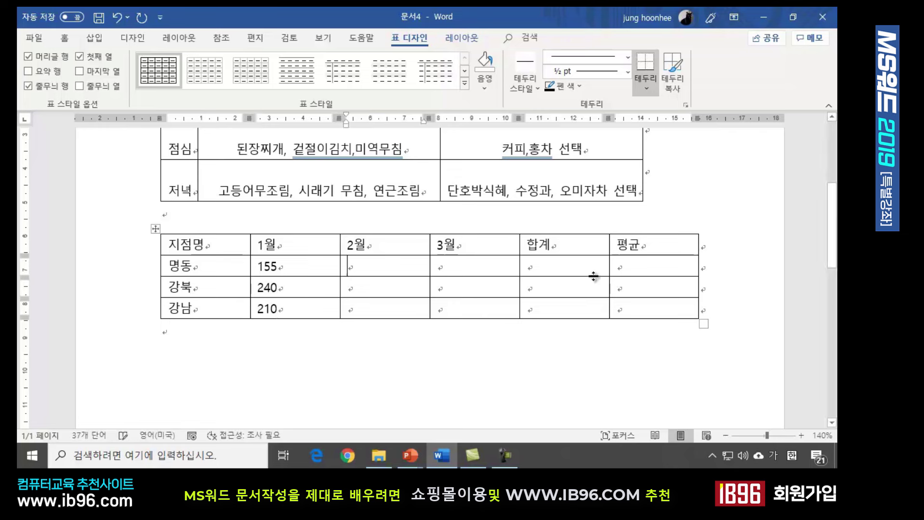
text(220)
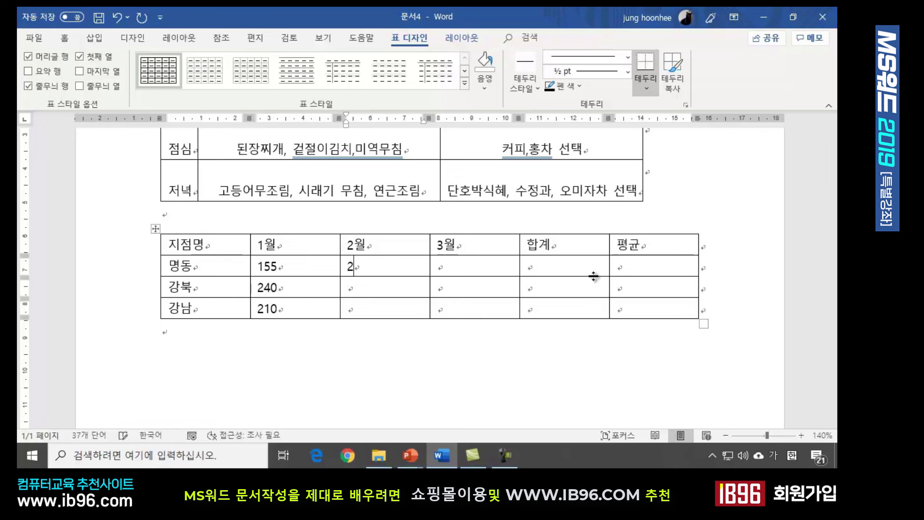
click(392, 285)
text(180)
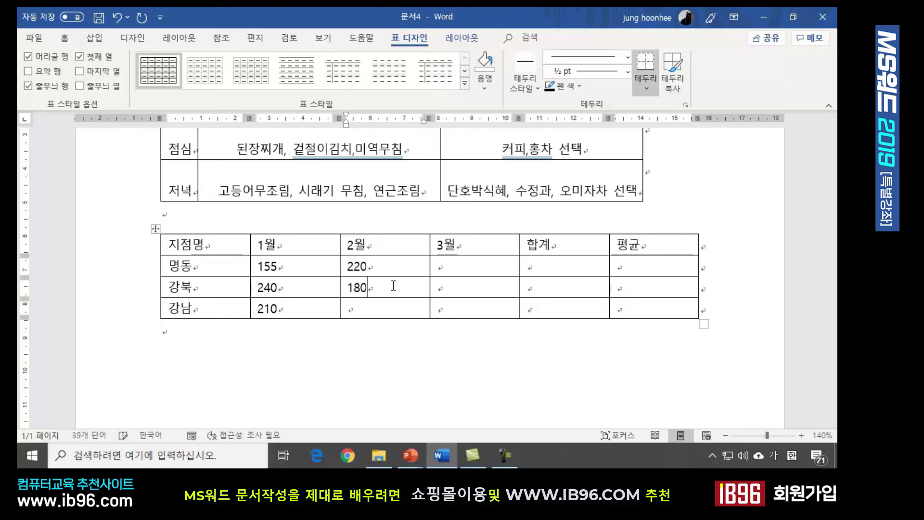
click(362, 308)
text(2)
key(BackSpace)
text(340)
Step: Enter the 3월 figures: 명동 190, 강북 120, 강남 270
click(493, 275)
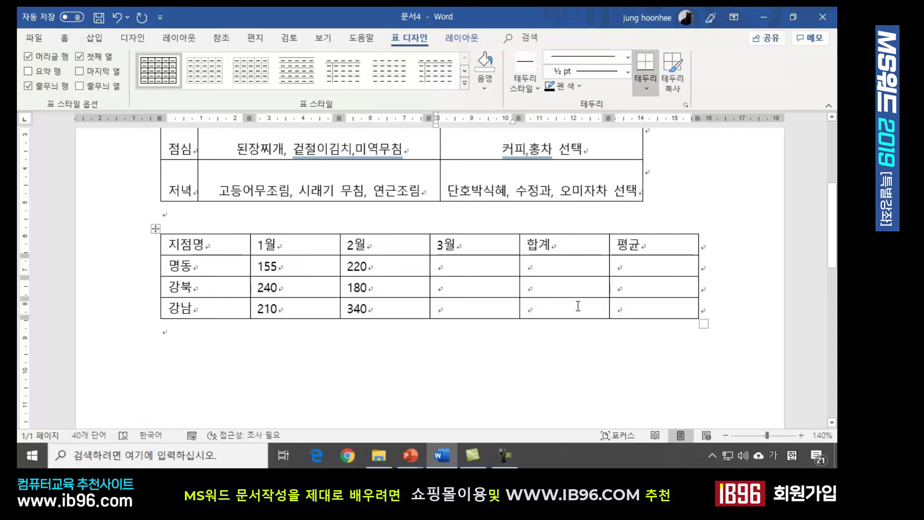
text(190)
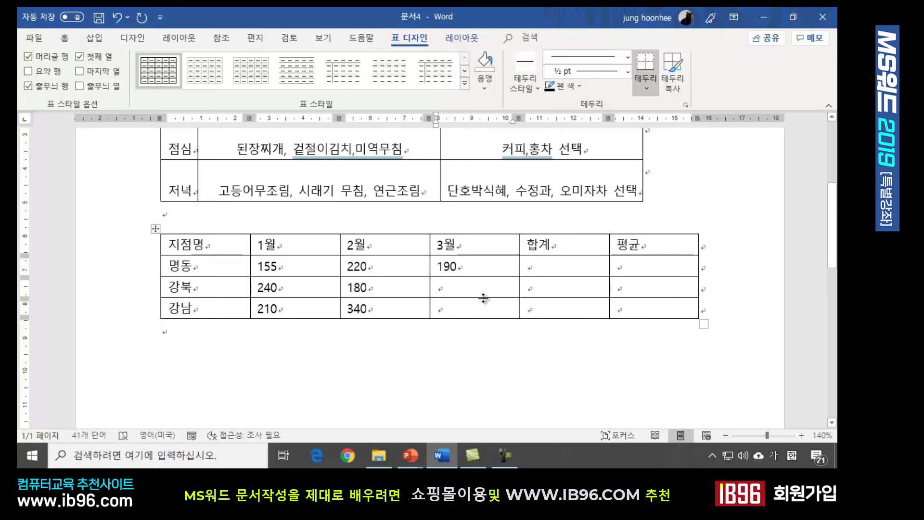
click(487, 288)
text(120)
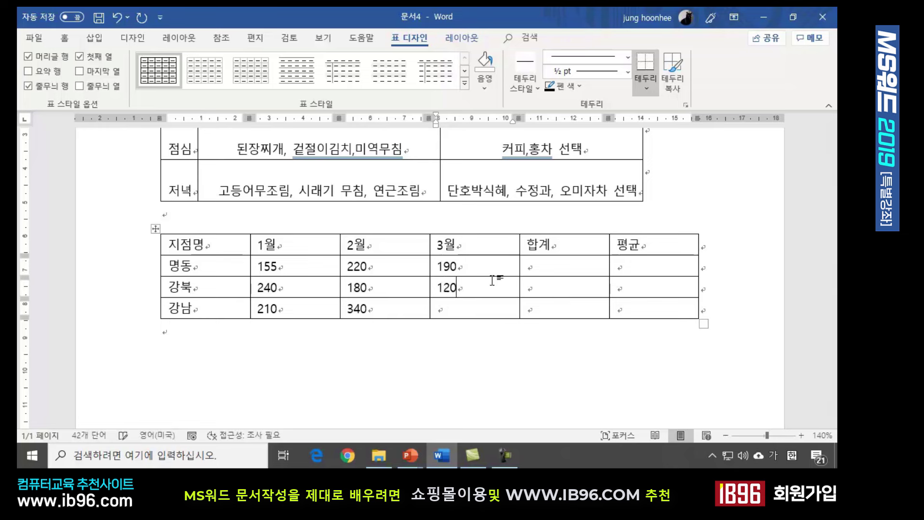
click(487, 311)
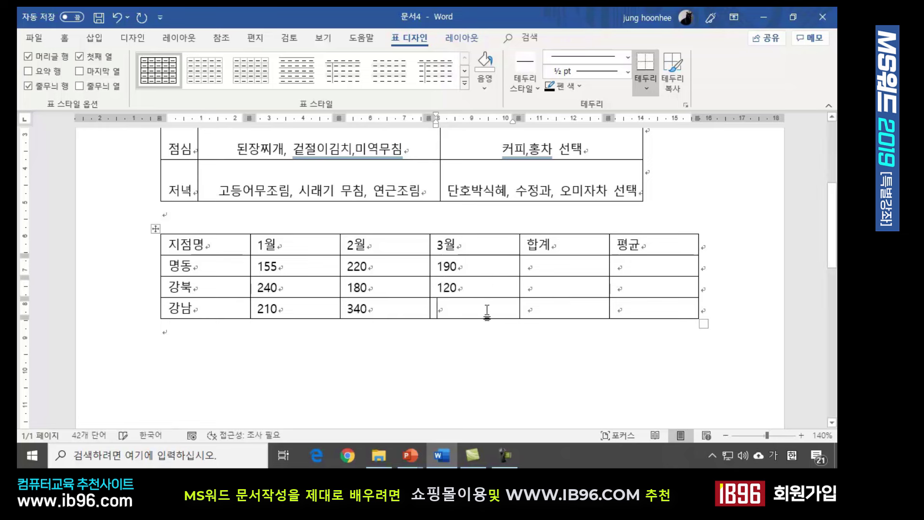
text(270)
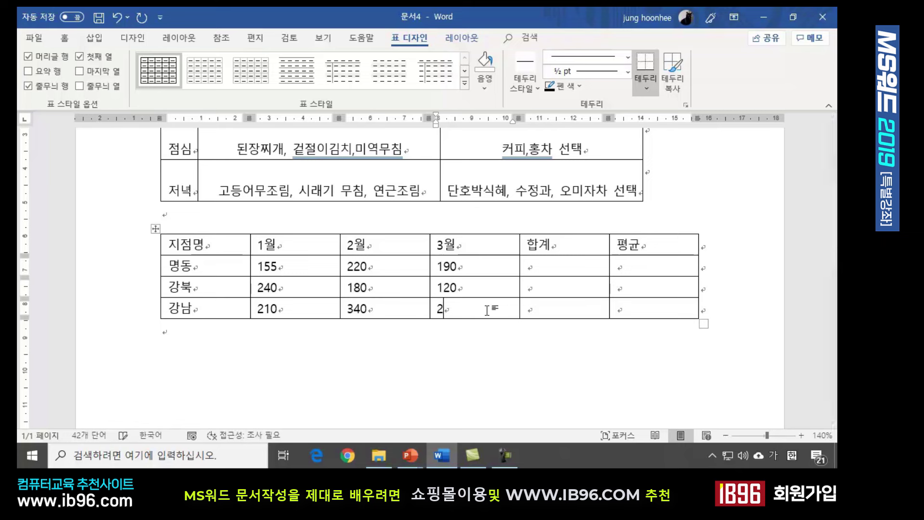
click(499, 377)
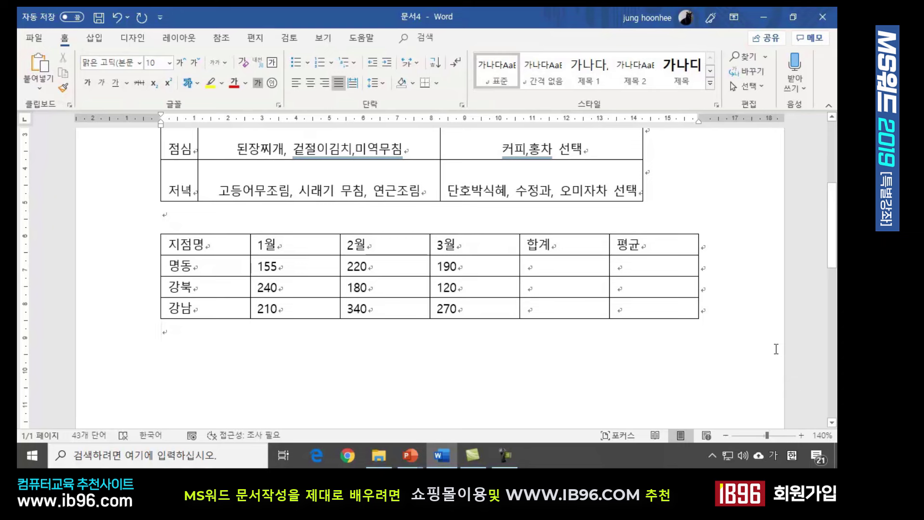
Step: Shrink the branch table to roughly half the page width using its resize handle
click(698, 317)
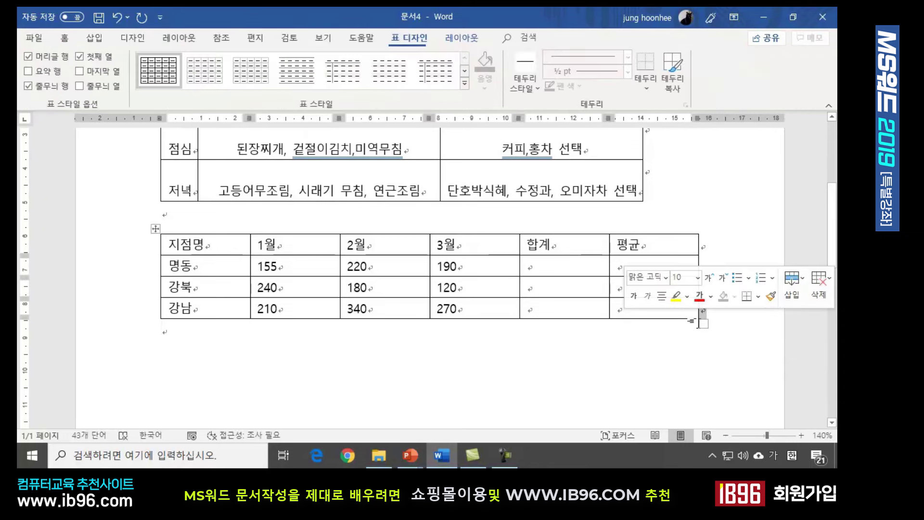
drag(701, 322, 506, 302)
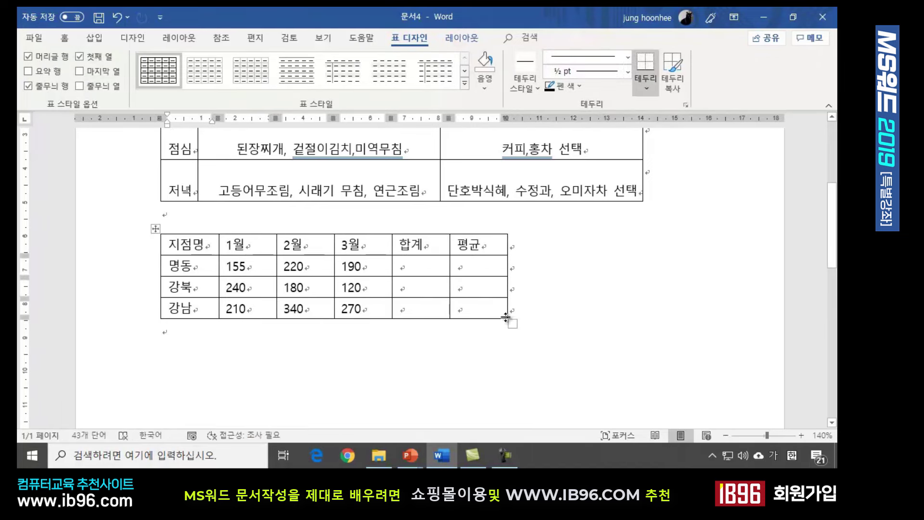
click(607, 337)
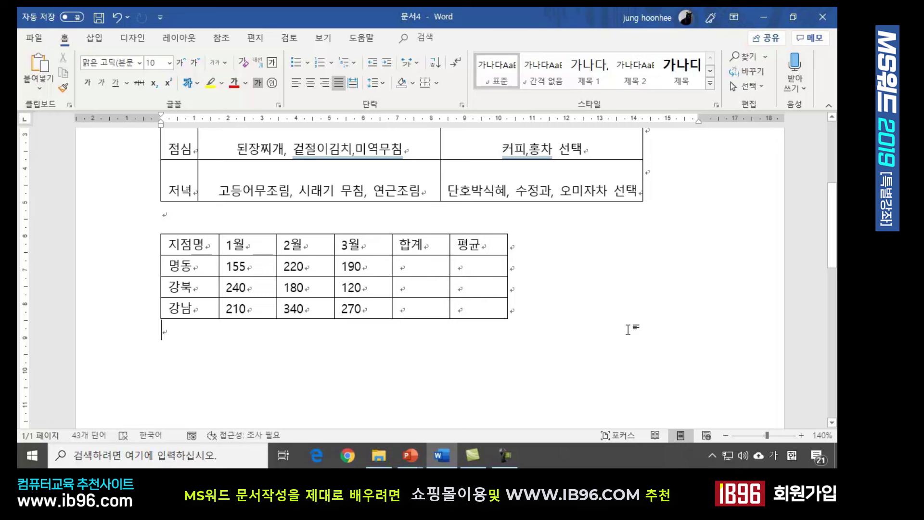
Step: Review the 명동 row values 155, 220, 190 and place the cursor in its 합계 cell
click(253, 270)
key(Right)
key(Right)
key(Right)
key(Right)
key(Right)
key(Right)
key(Right)
key(Right)
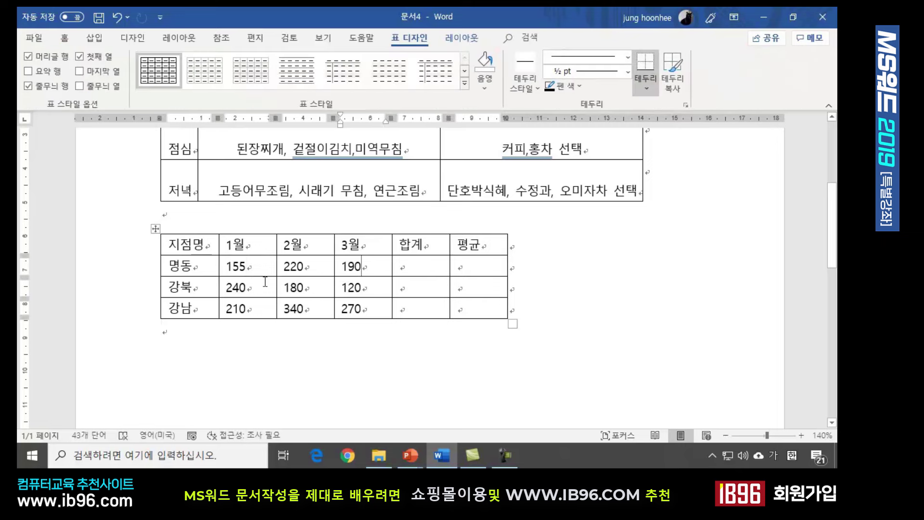
click(413, 265)
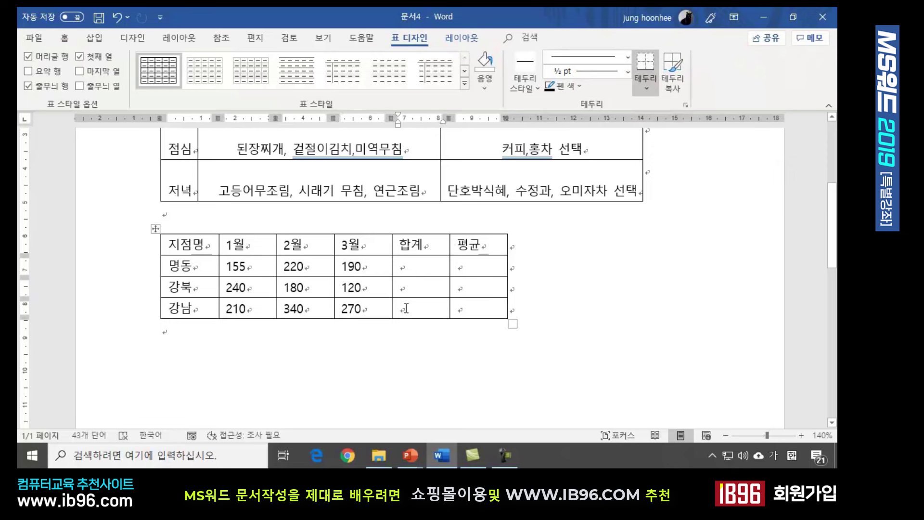
click(239, 266)
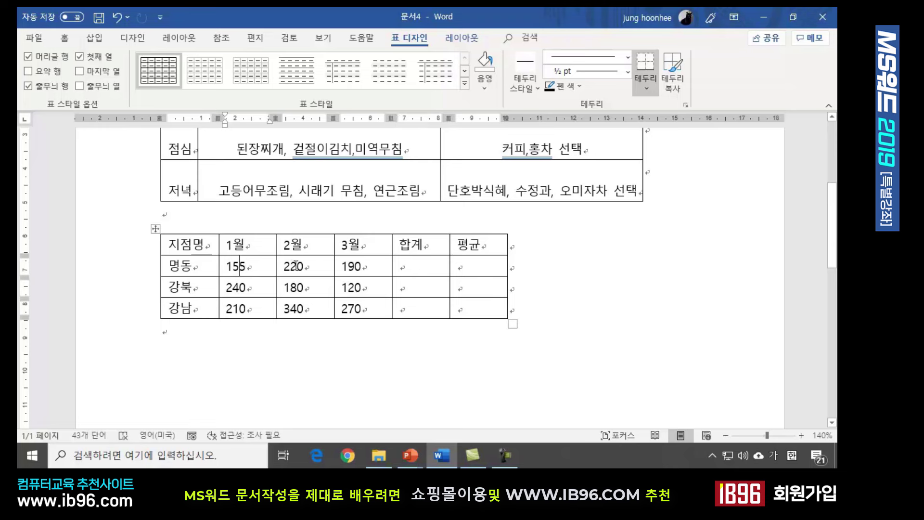
click(300, 266)
click(362, 268)
click(252, 267)
click(311, 267)
click(360, 266)
click(422, 266)
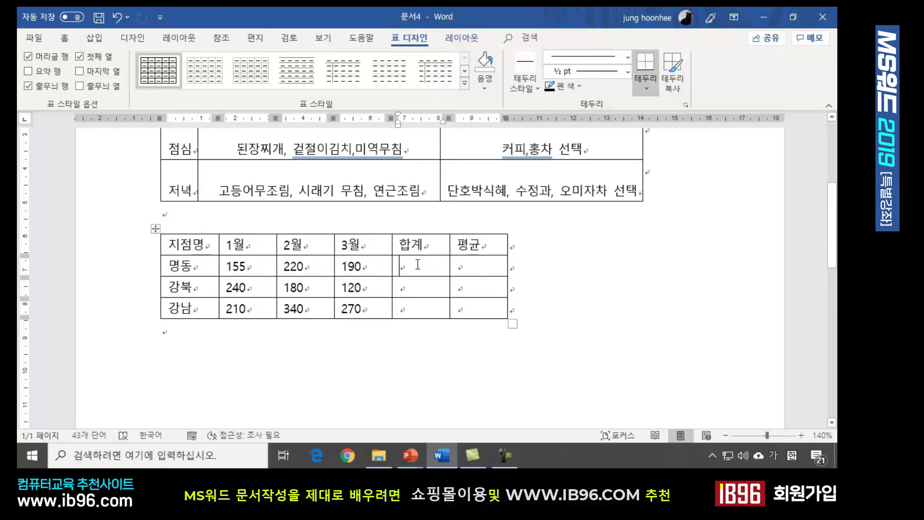
Step: Open the Formula dialog for the 명동 합계 cell and move it off the table
click(466, 38)
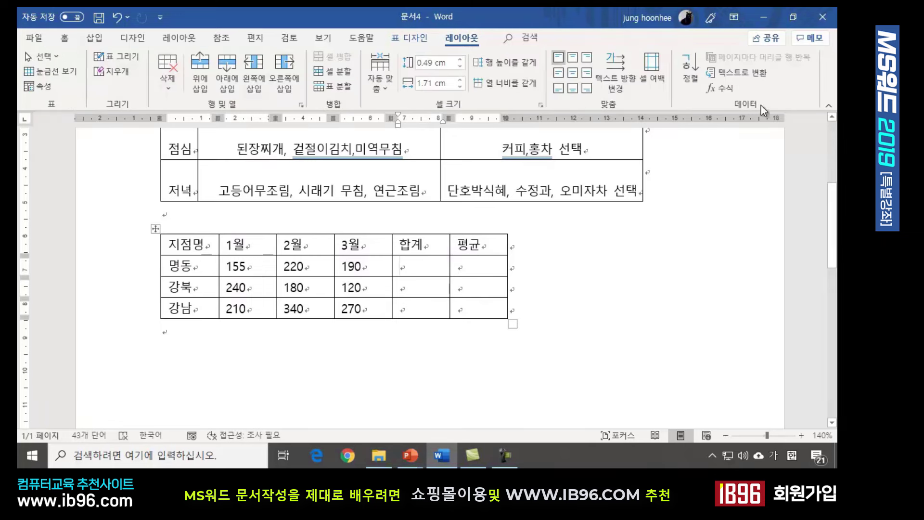
click(727, 91)
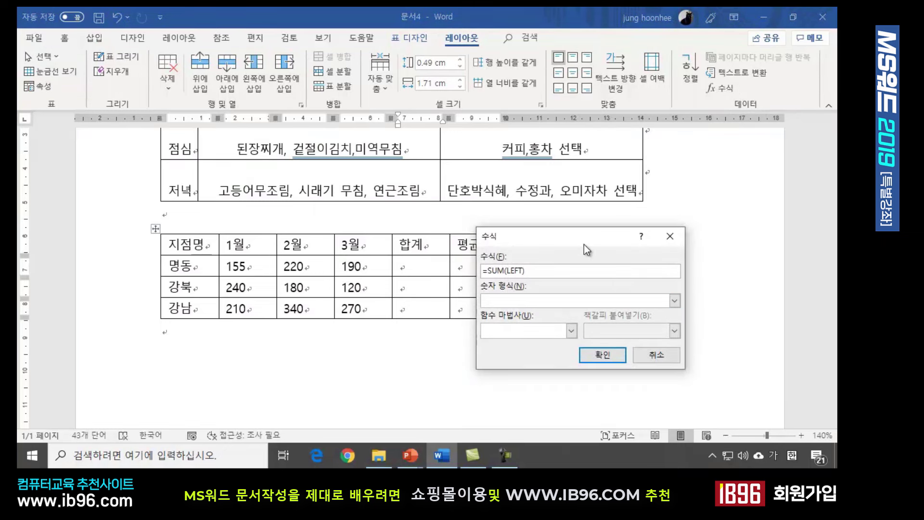
drag(585, 238, 659, 246)
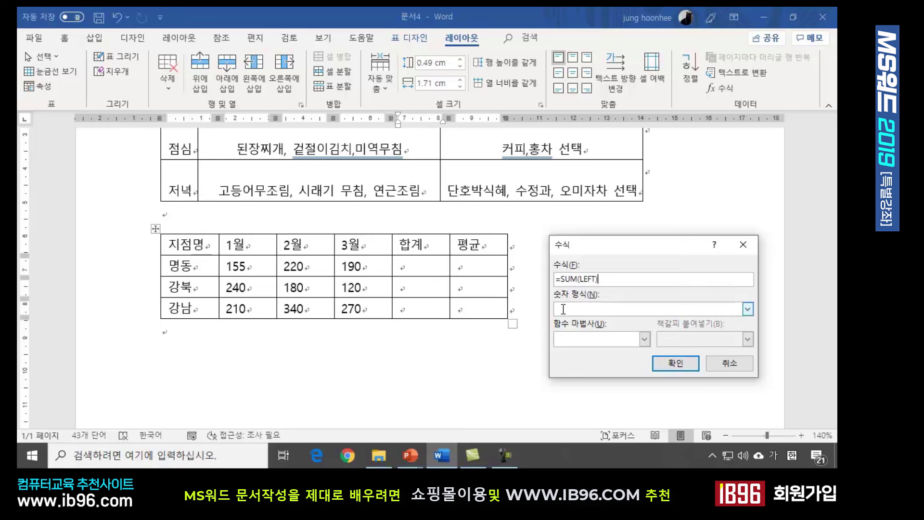
Step: Browse the Paste function list, then close it without choosing a function
click(645, 339)
scroll(602, 380, down, 1)
scroll(602, 385, down, 3)
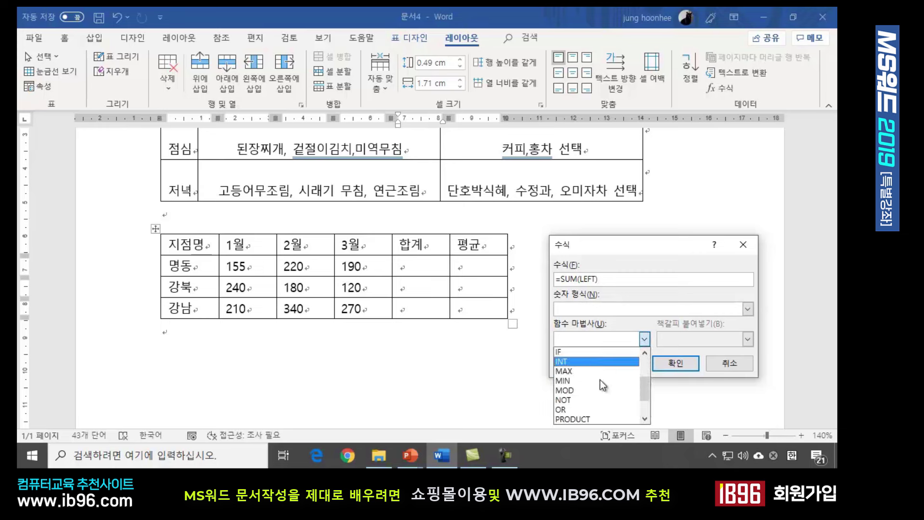
scroll(593, 393, up, 1)
scroll(590, 399, up, 2)
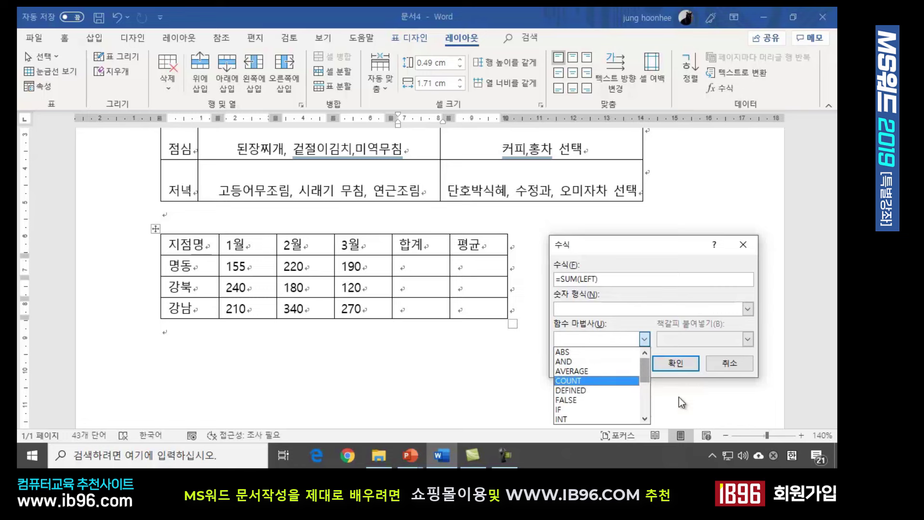
click(623, 281)
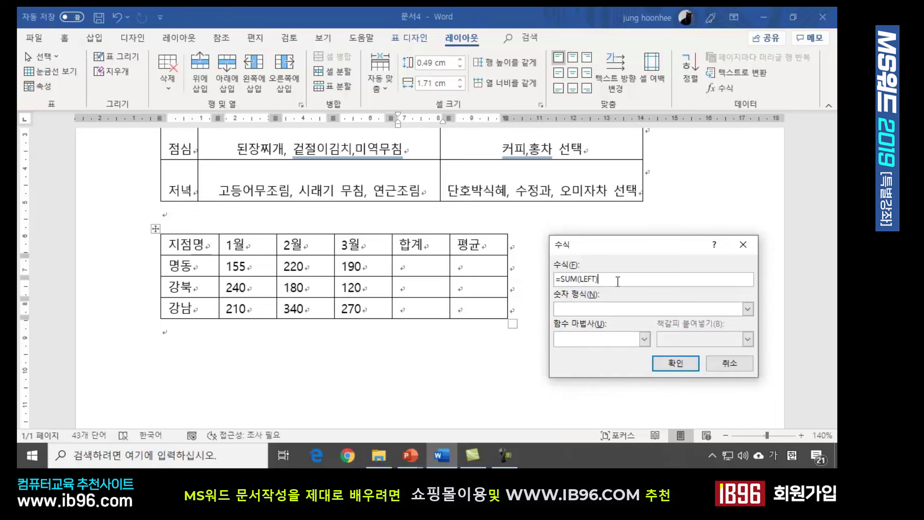
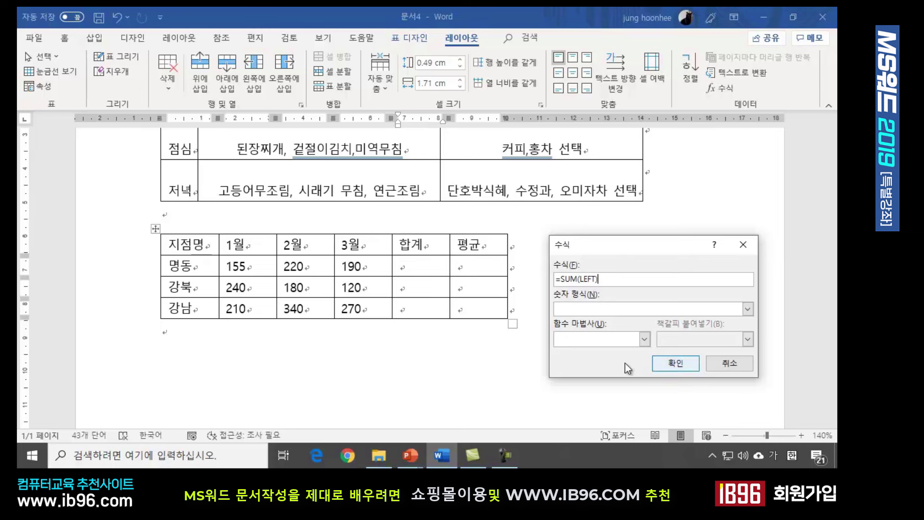
Step: Confirm =SUM(LEFT) so the 명동 row's 합계 cell shows 565
click(676, 363)
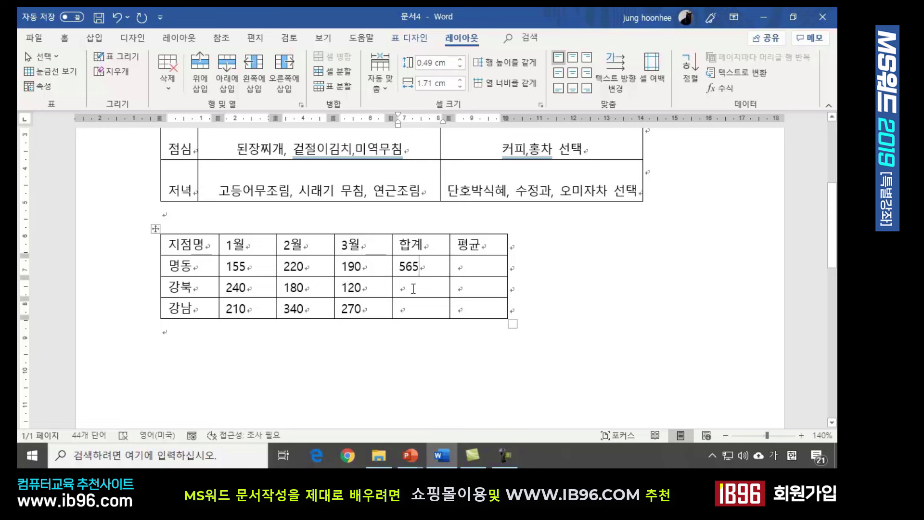
key(Down)
key(Down)
click(408, 291)
Step: Select the 565 sum field in the 명동 row to copy it
drag(400, 262, 418, 262)
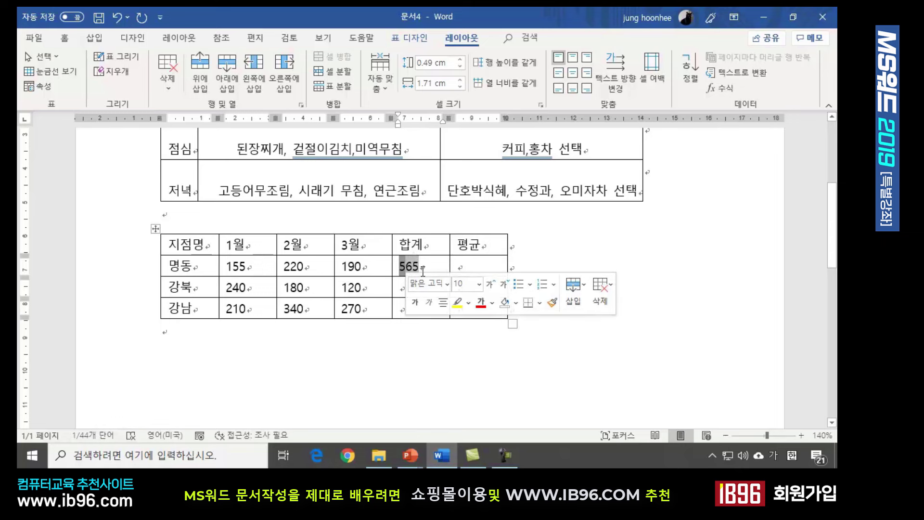
click(401, 266)
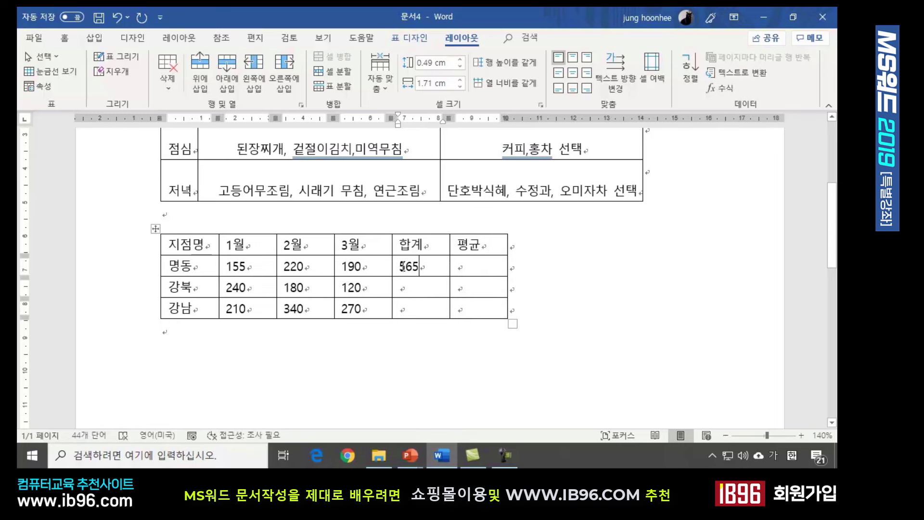
double_click(403, 266)
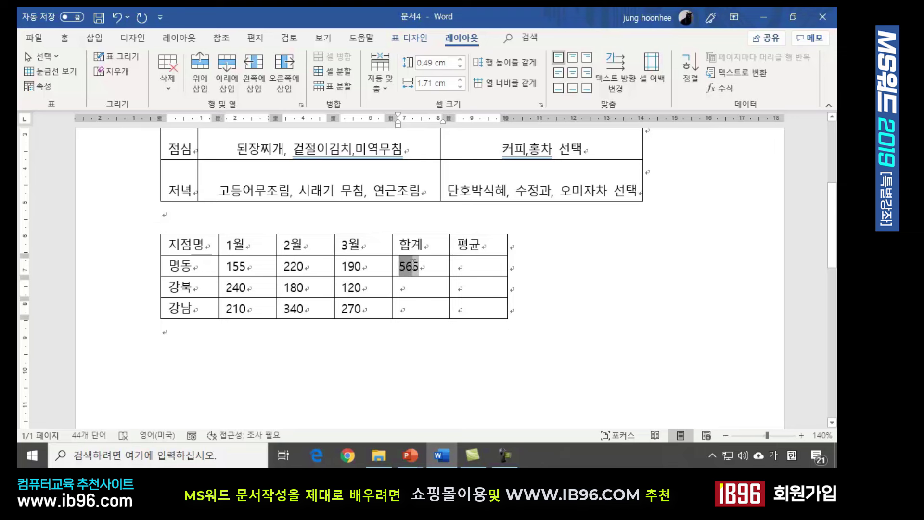
mouse_move(603, 294)
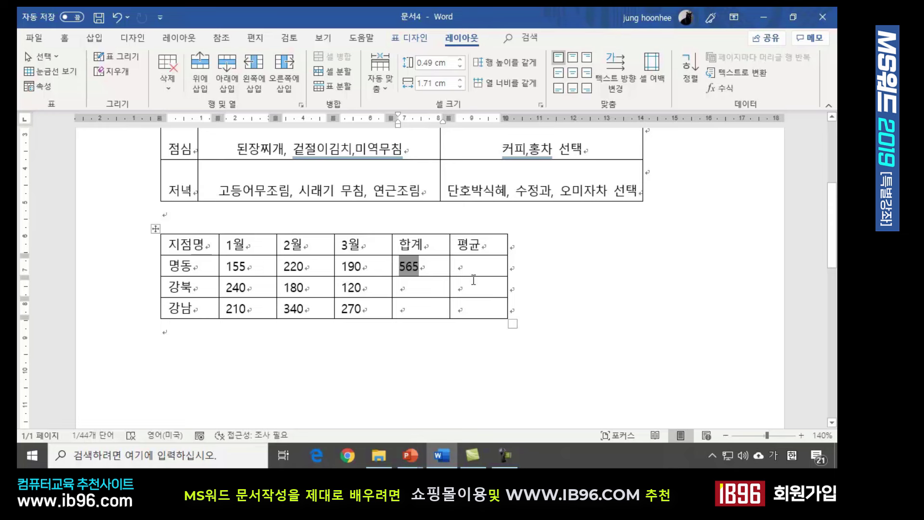
Step: Paste the sum field into the 강북 and 강남 total cells and update them to 540 and 820
click(413, 288)
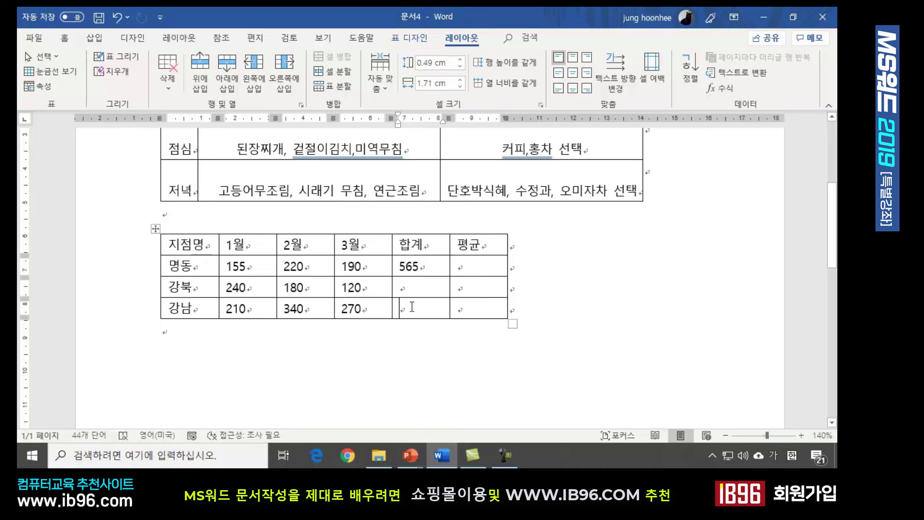
drag(413, 283, 413, 310)
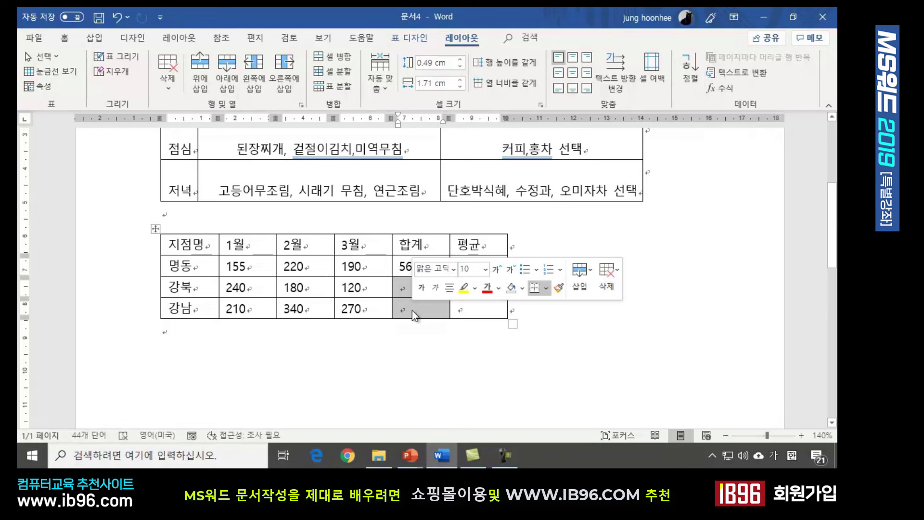
right_click(408, 308)
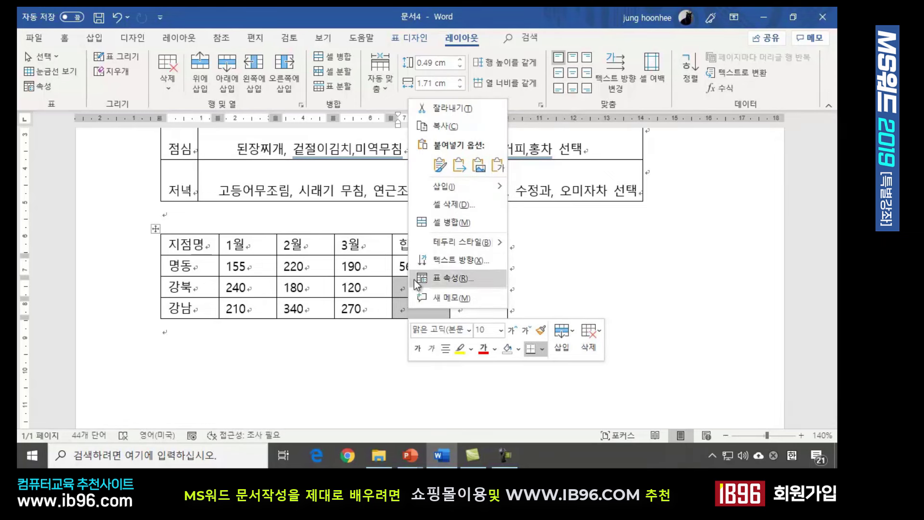
mouse_move(450, 189)
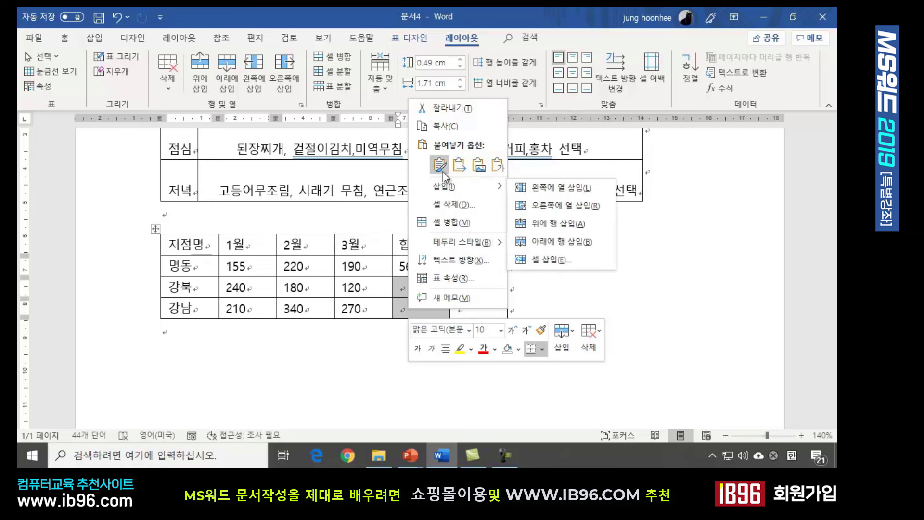
click(442, 166)
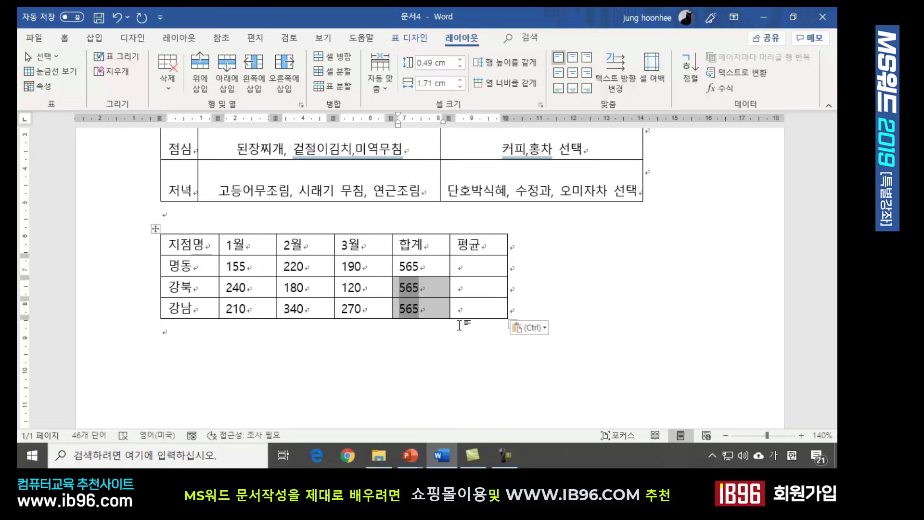
key(F9)
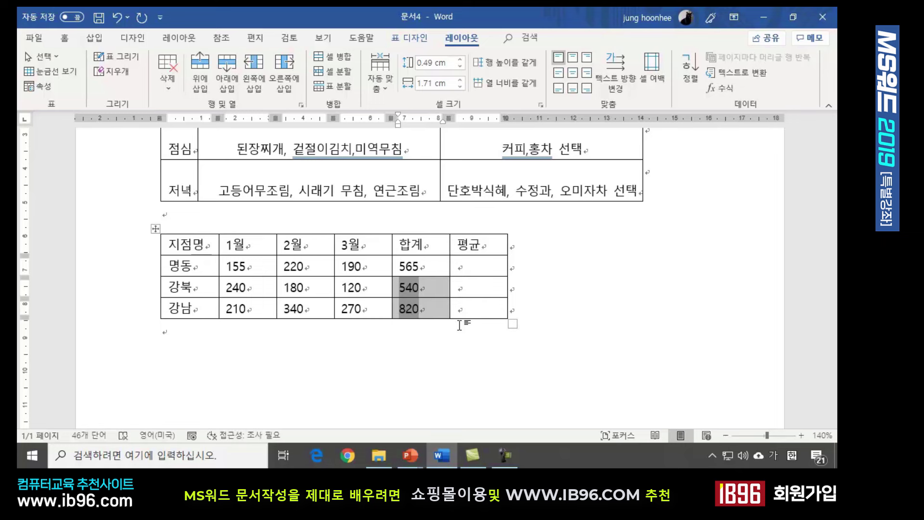
click(452, 354)
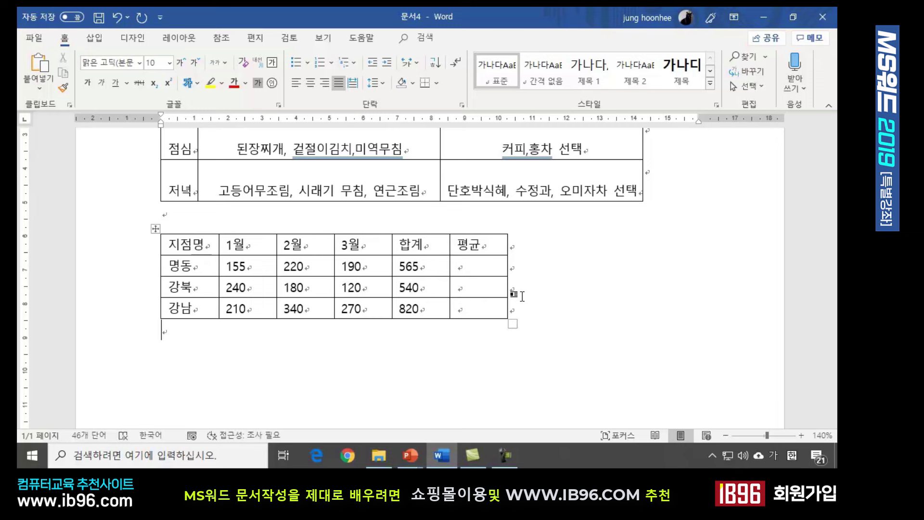
Step: Add a row below 강남 labelled 합계 and select its 1월 cell
click(202, 311)
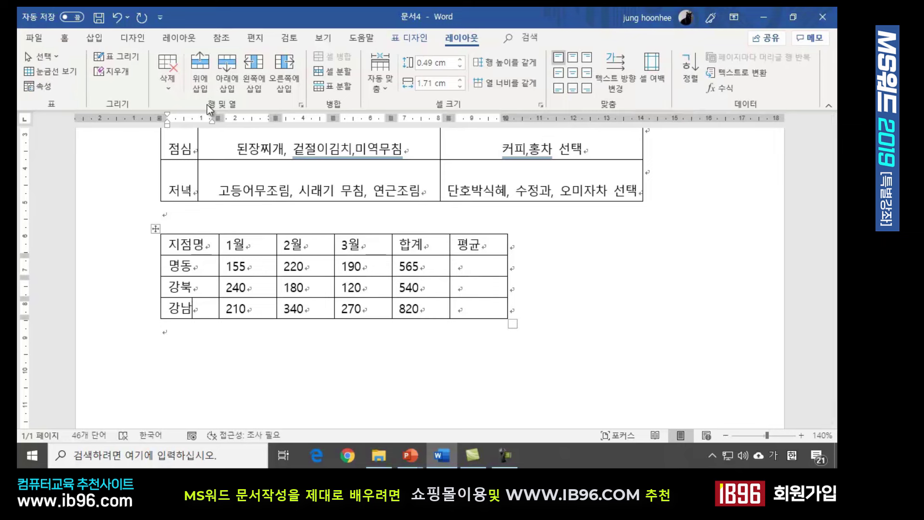
click(227, 72)
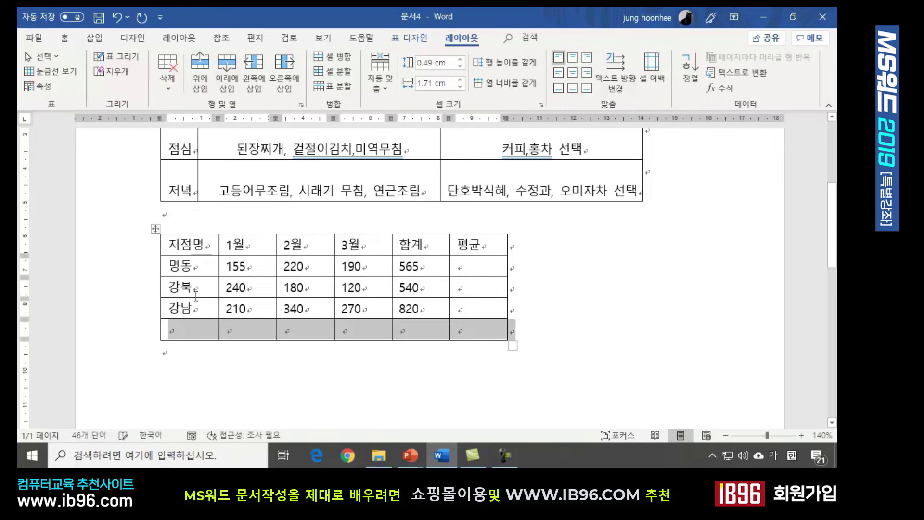
click(187, 332)
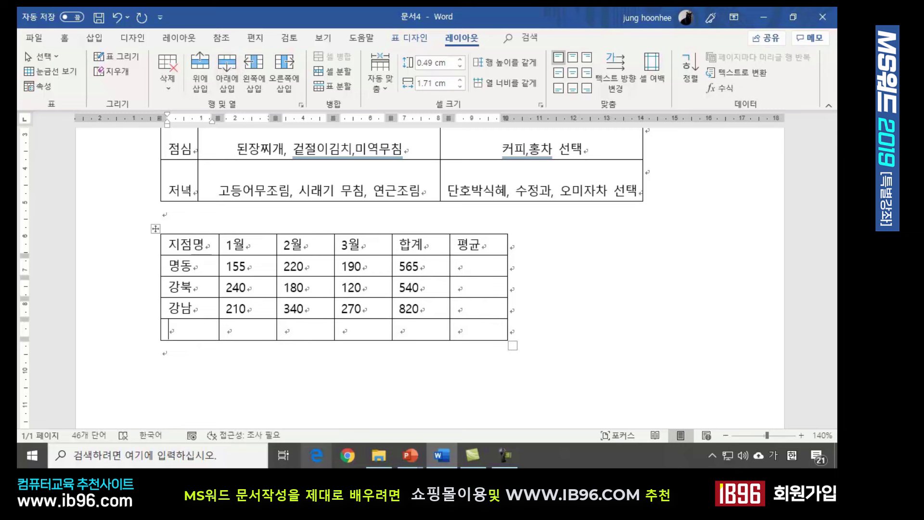
text(합계)
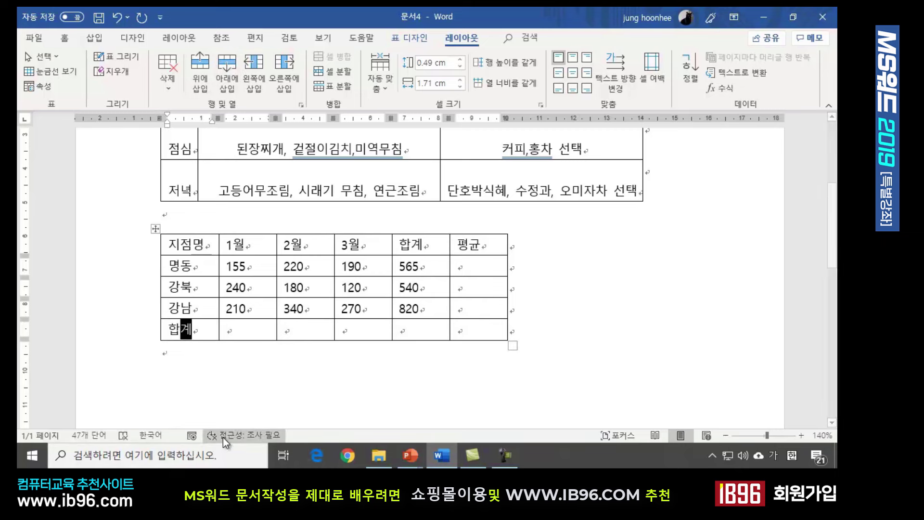
key(Down)
click(239, 309)
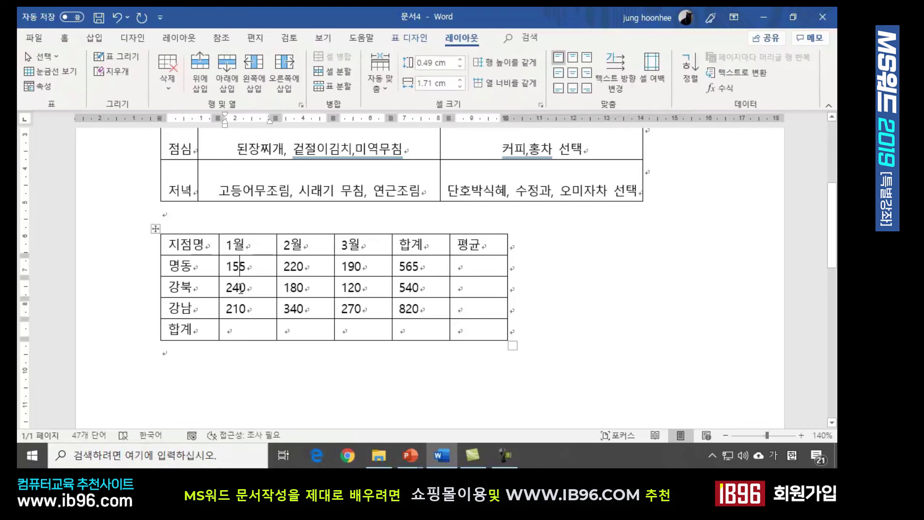
click(233, 335)
click(229, 328)
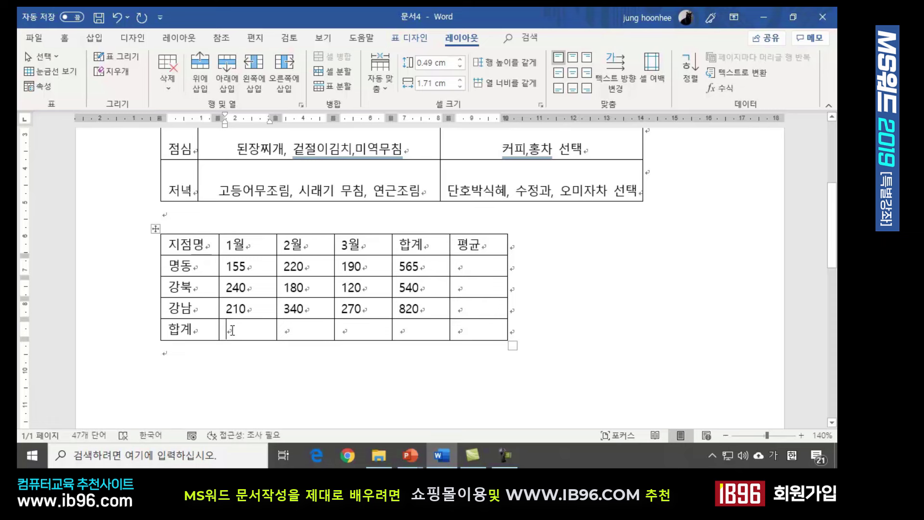
Step: Insert =SUM(ABOVE) in the 1월 total cell, giving 605, and select it
click(719, 87)
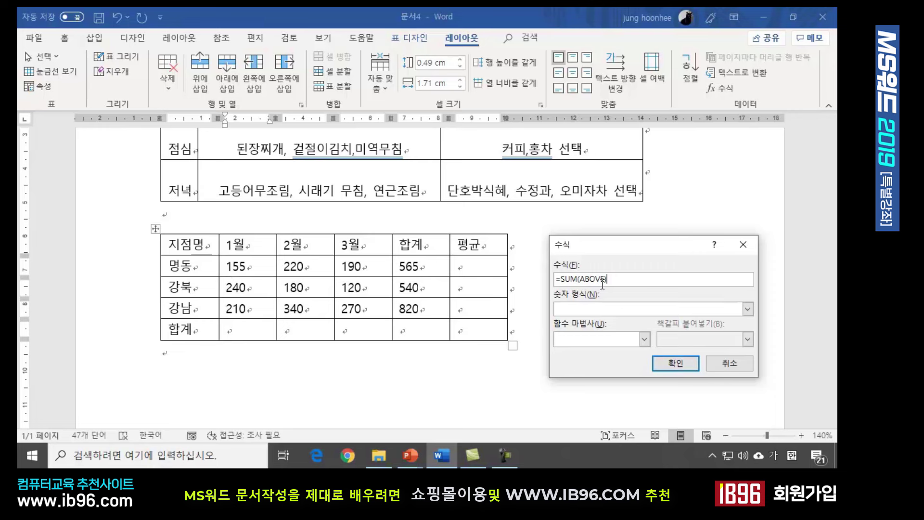
click(691, 360)
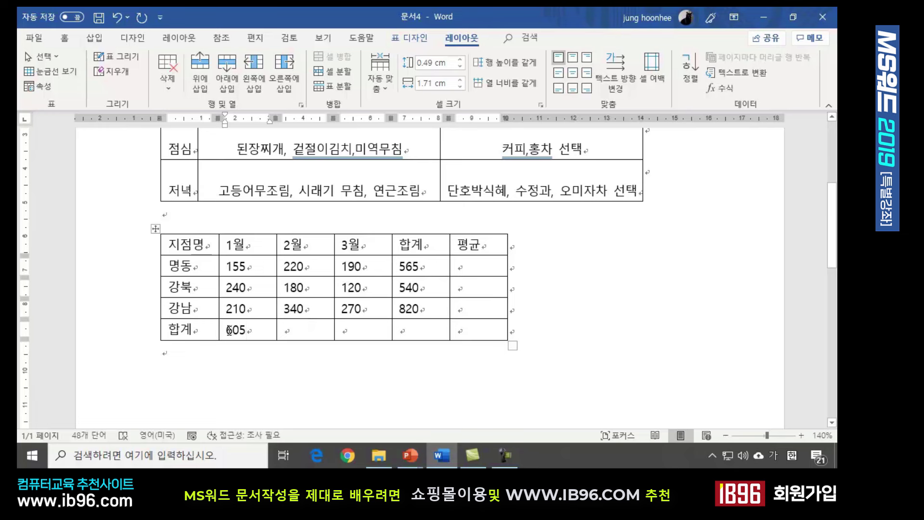
drag(229, 330, 247, 330)
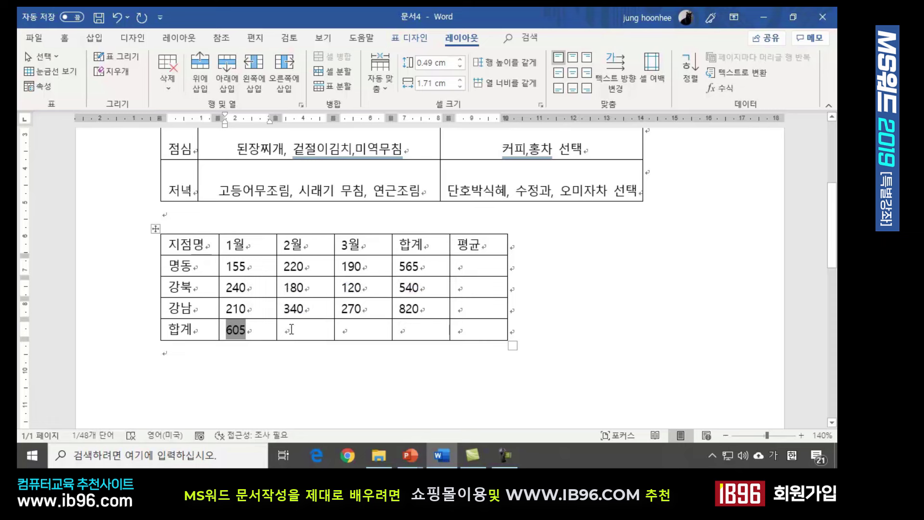
Step: Paste the total into the 2월, 3월 and 합계 cells and update to 740, 580, 1925
click(308, 329)
drag(308, 330, 416, 329)
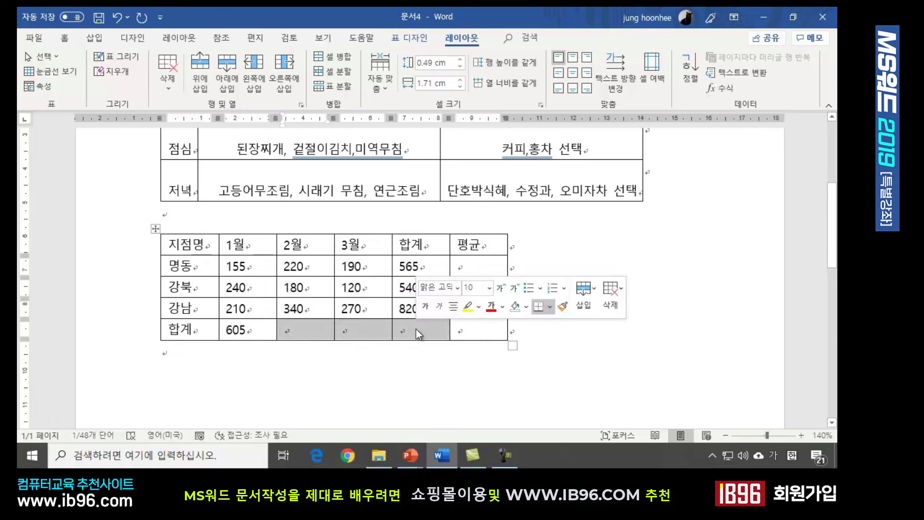
right_click(416, 330)
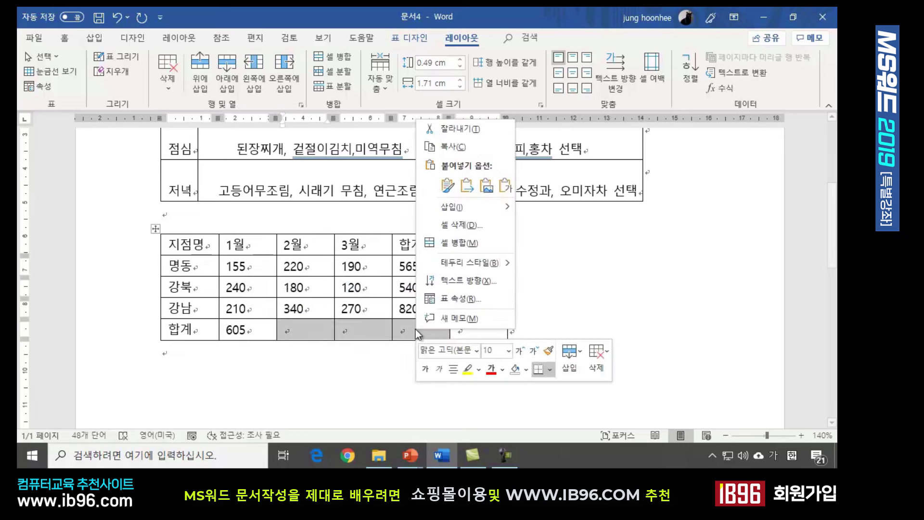
click(447, 185)
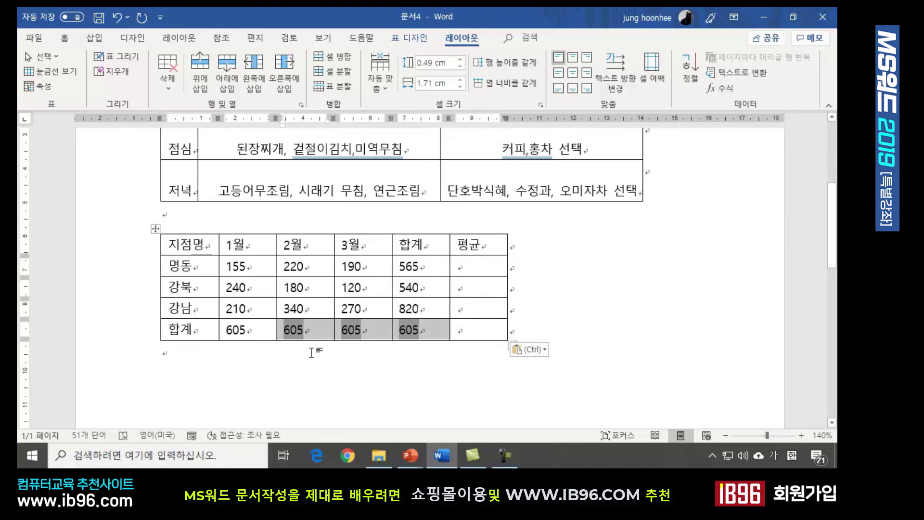
key(F9)
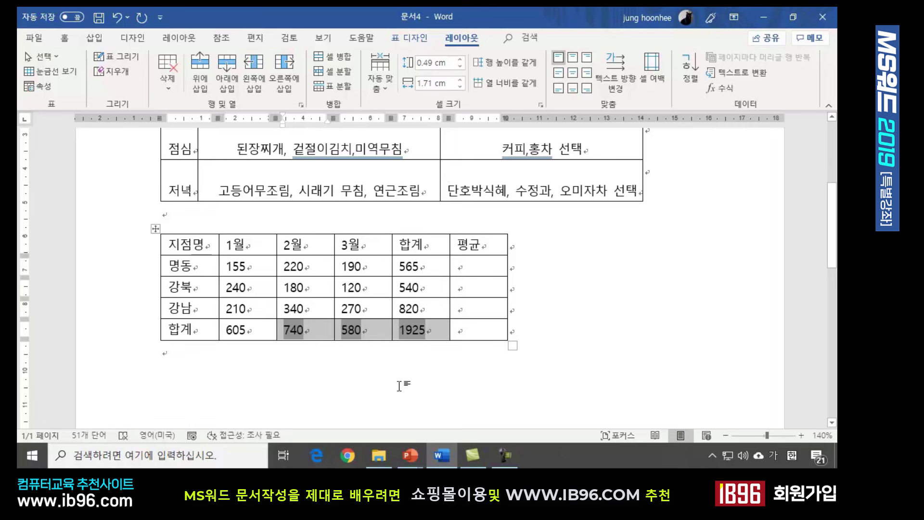
Step: Open the Formula dialog for the 명동 평균 cell and clear =SUM(LEFT) to just '='
click(655, 399)
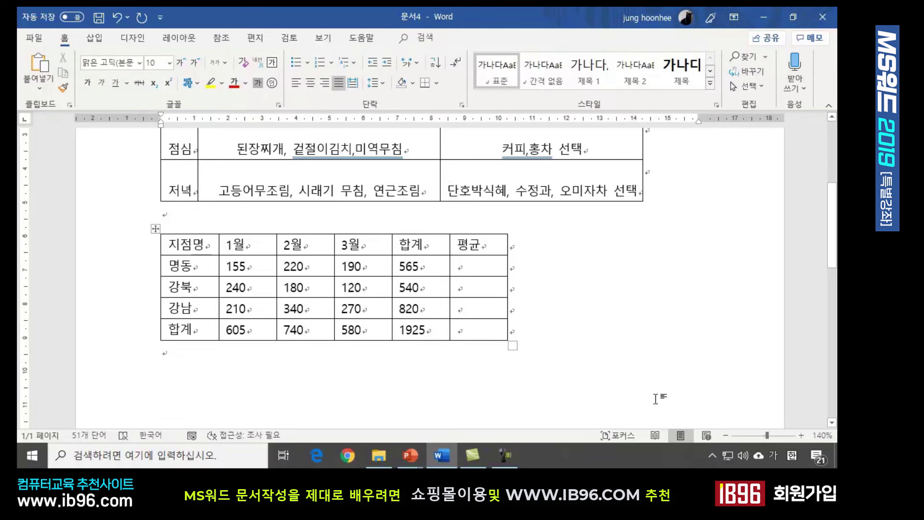
click(638, 313)
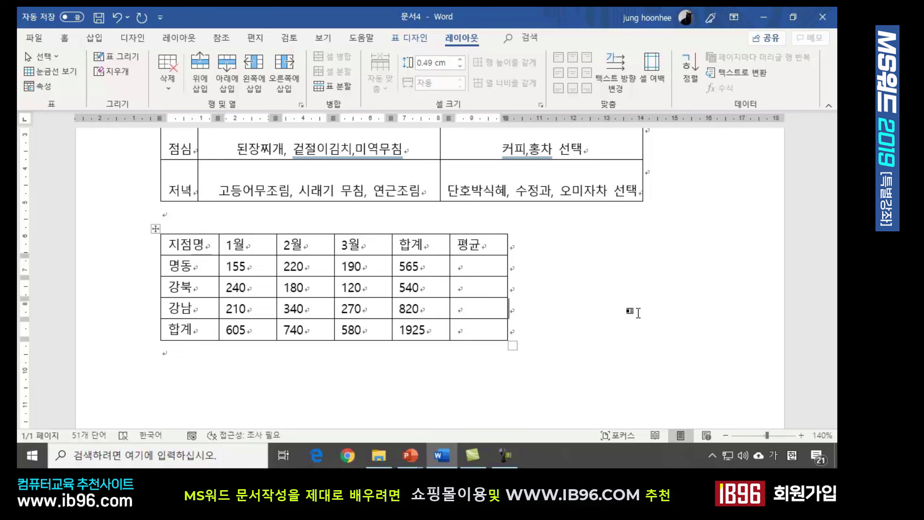
click(478, 268)
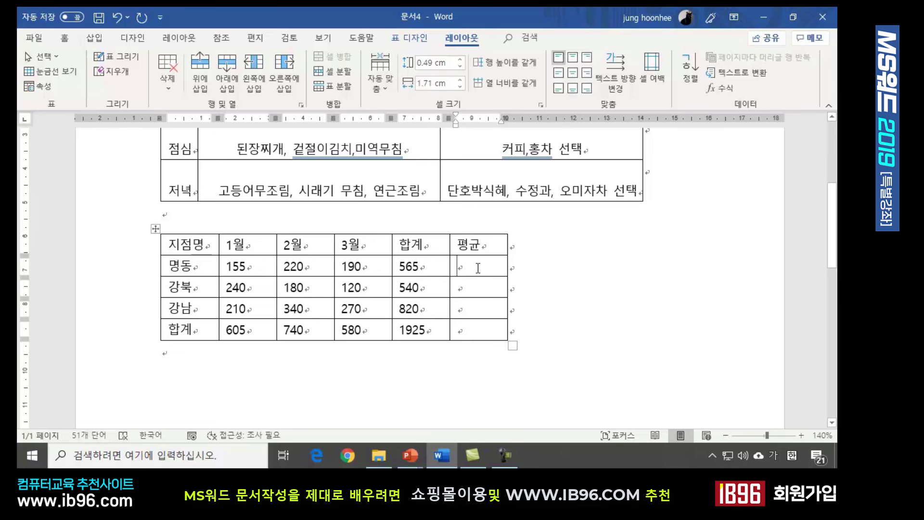
click(725, 88)
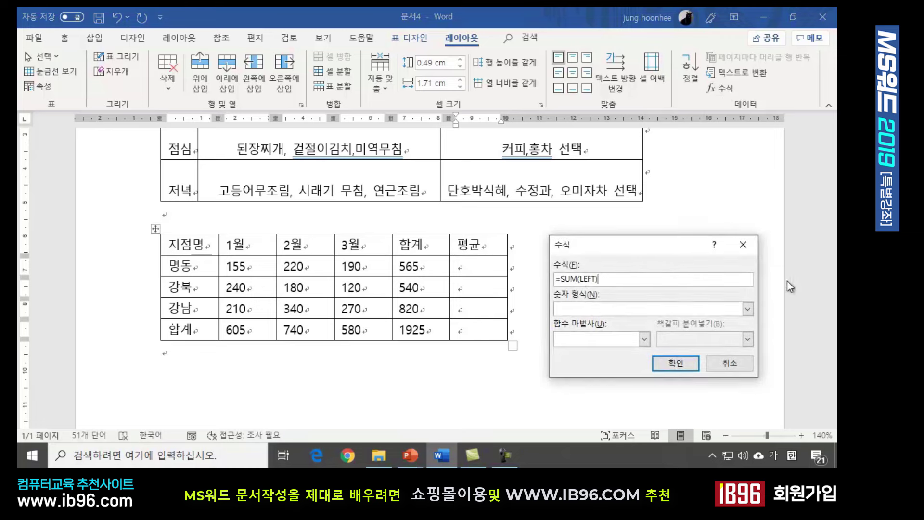
key(BackSpace)
key(BackSpace)
key(BackSpace)
key(BackSpace)
key(BackSpace)
key(BackSpace)
key(BackSpace)
key(BackSpace)
key(BackSpace)
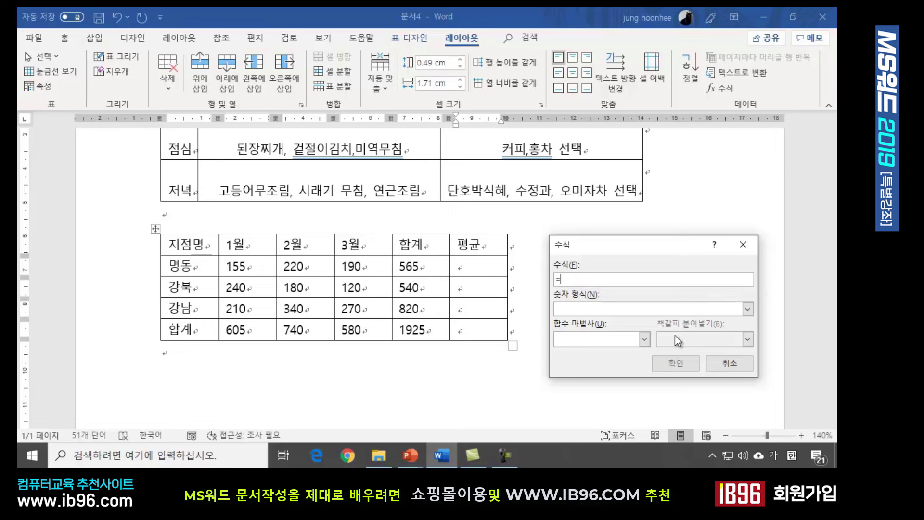
click(645, 338)
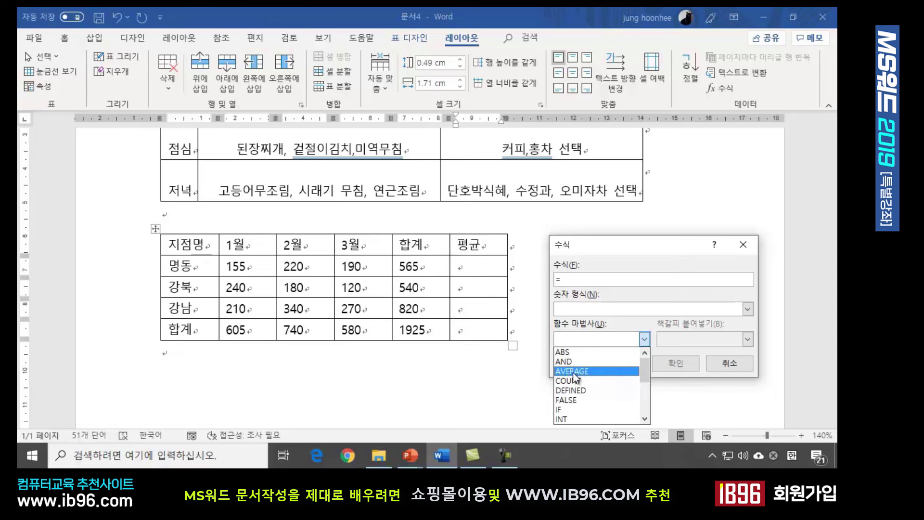
Step: Pick AVERAGE from the Paste function list so the formula reads =AVERAGE()
click(591, 371)
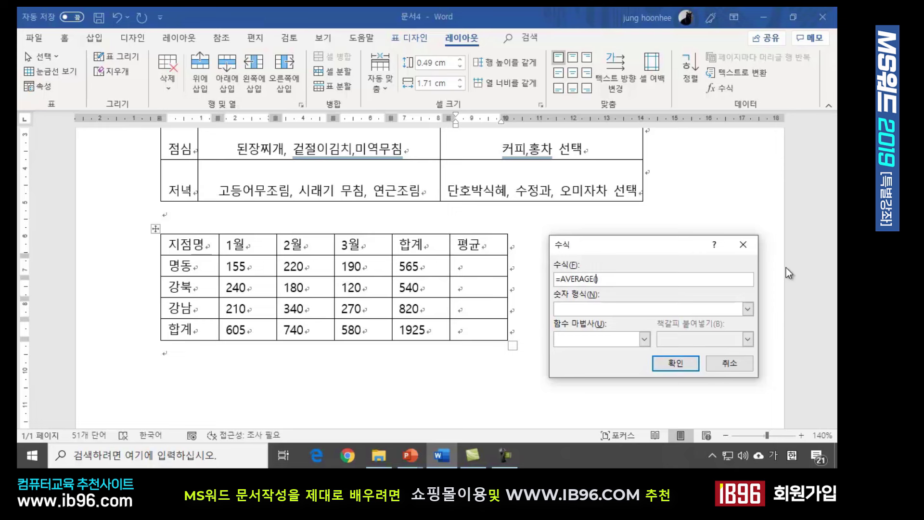
Step: Complete the formula as =AVERAGE(B2:D2) with number format ###.0, showing 188.3
key(Hangul)
text(B2:)
text(D2)
drag(642, 236, 647, 203)
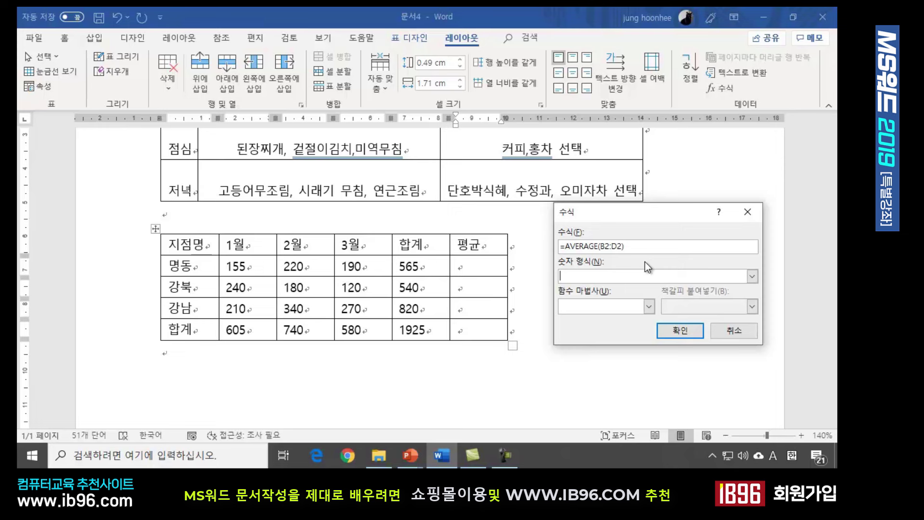
text(###)
text(.)
text(0)
click(680, 331)
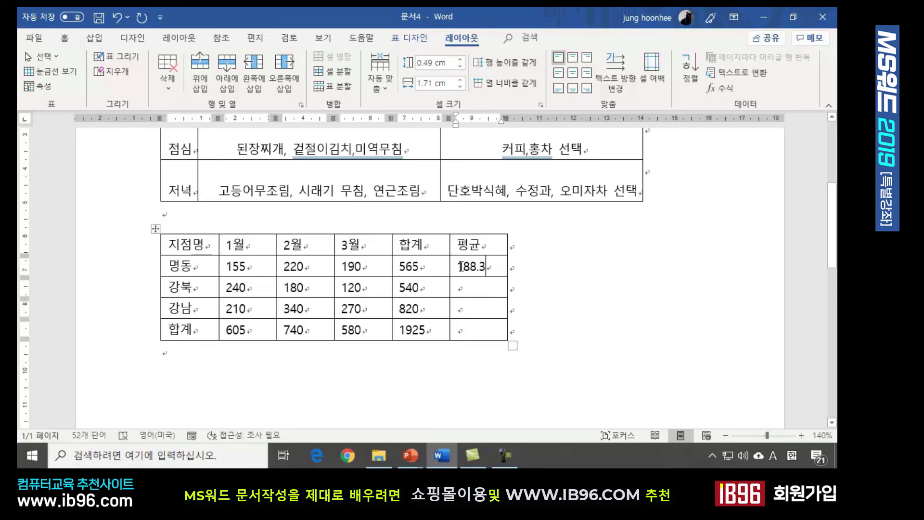
Step: Paste the 188.3 average field into the 강북, 강남 and 합계 평균 cells, keeping source formatting
drag(459, 264, 487, 264)
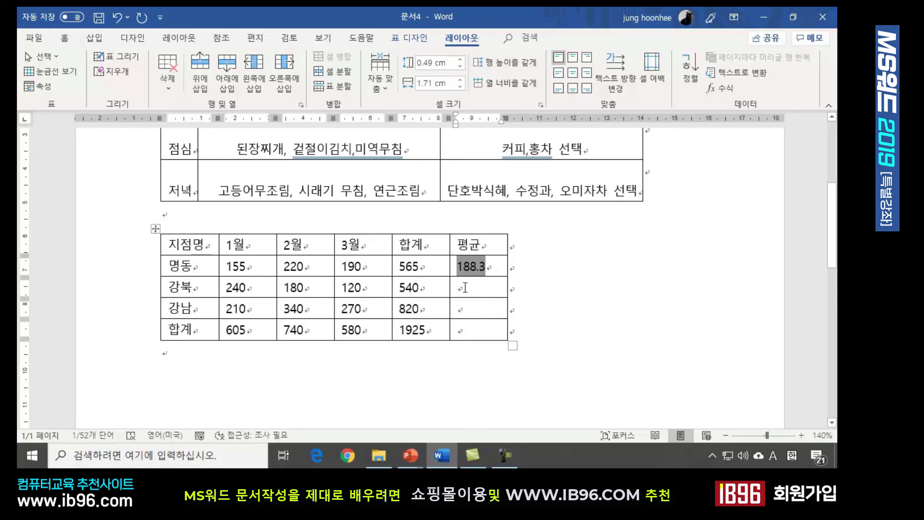
drag(465, 287, 468, 327)
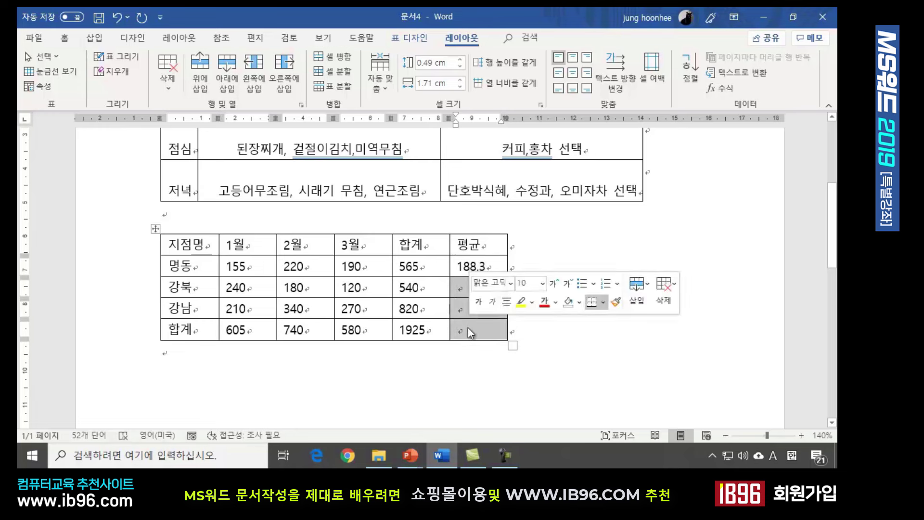
right_click(461, 287)
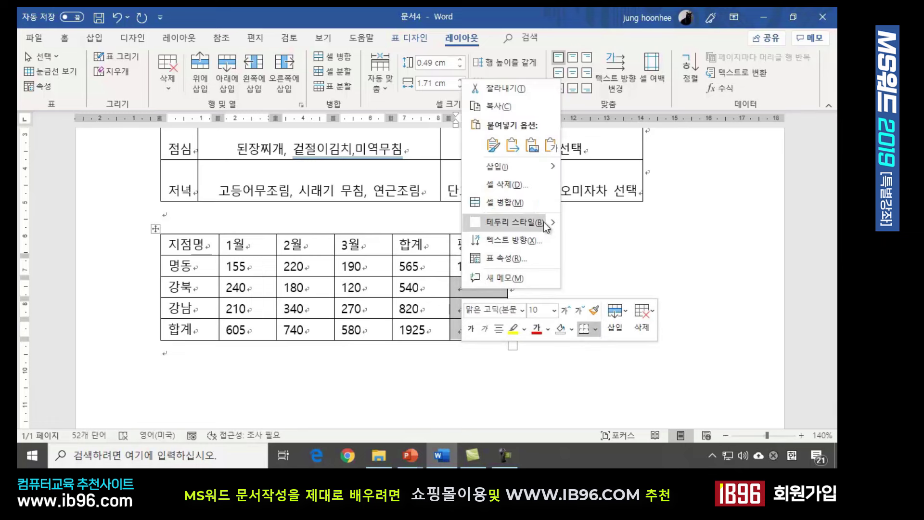
click(493, 147)
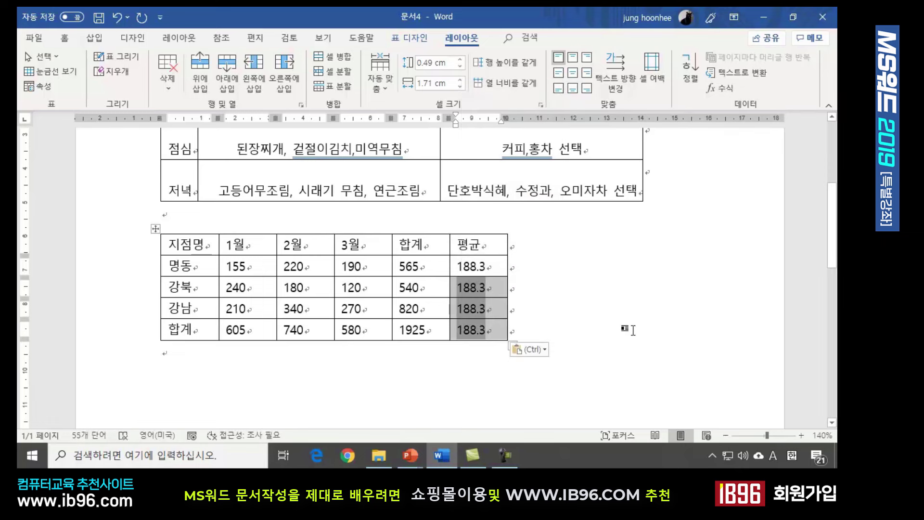
key(Escape)
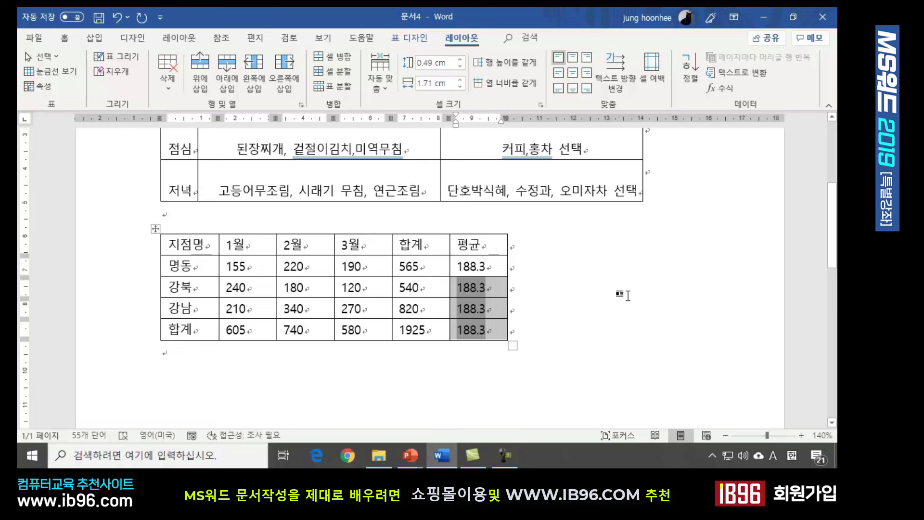
click(483, 290)
double_click(478, 289)
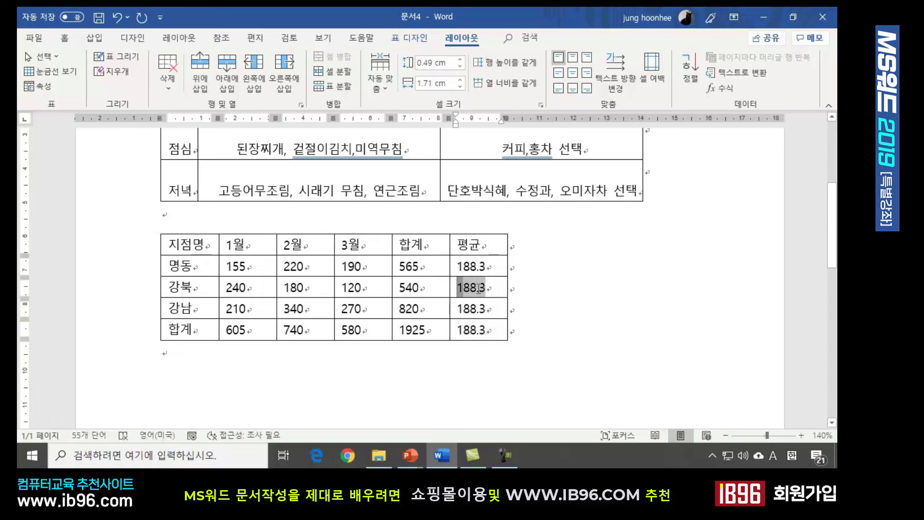
Step: Edit the 강북 average field code to AVERAGE(B3:D3) and update it to 180.0
right_click(477, 290)
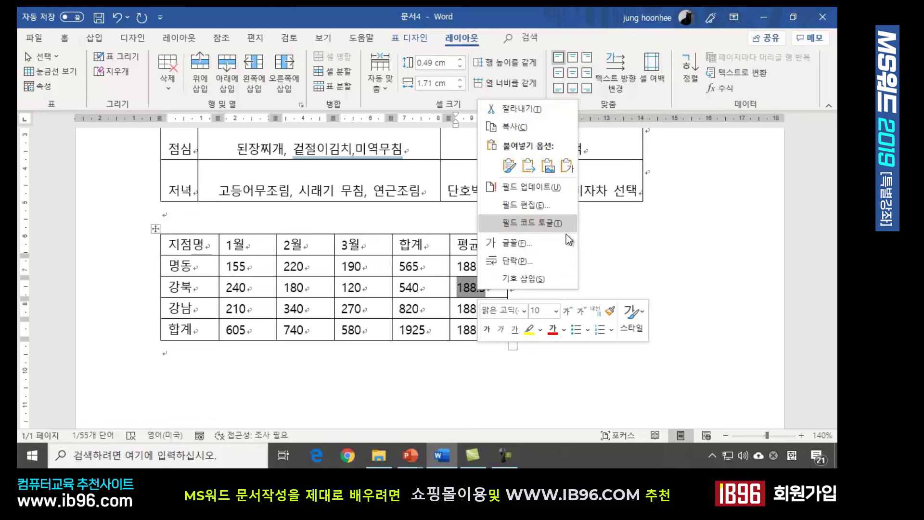
click(530, 223)
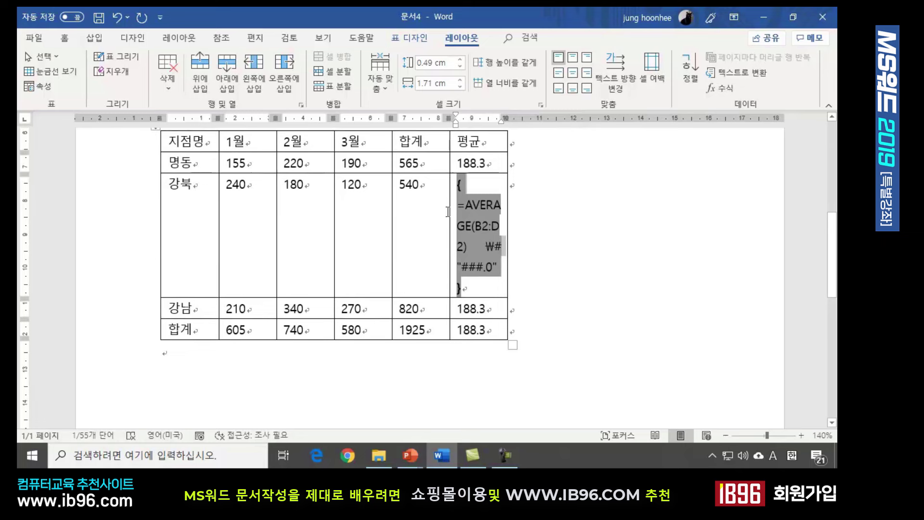
click(484, 225)
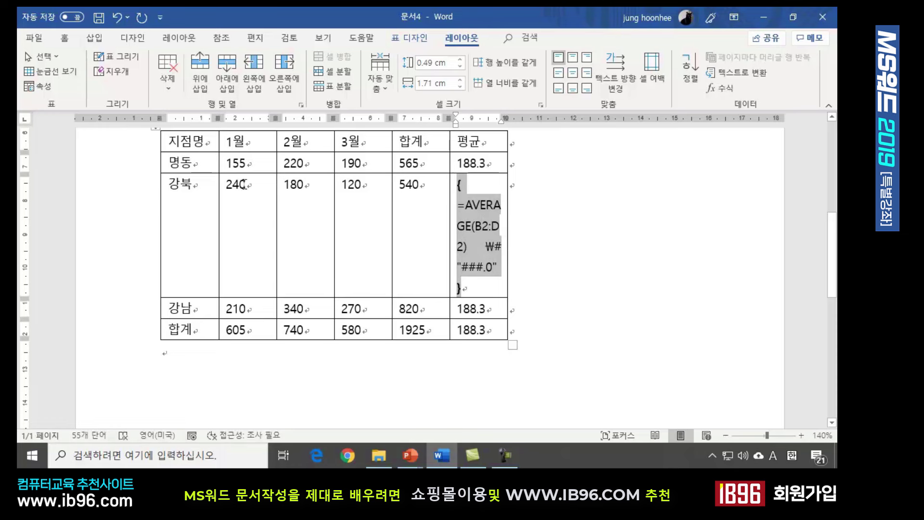
key(Delete)
text(3)
key(Right)
key(Right)
key(Right)
key(BackSpace)
text(3)
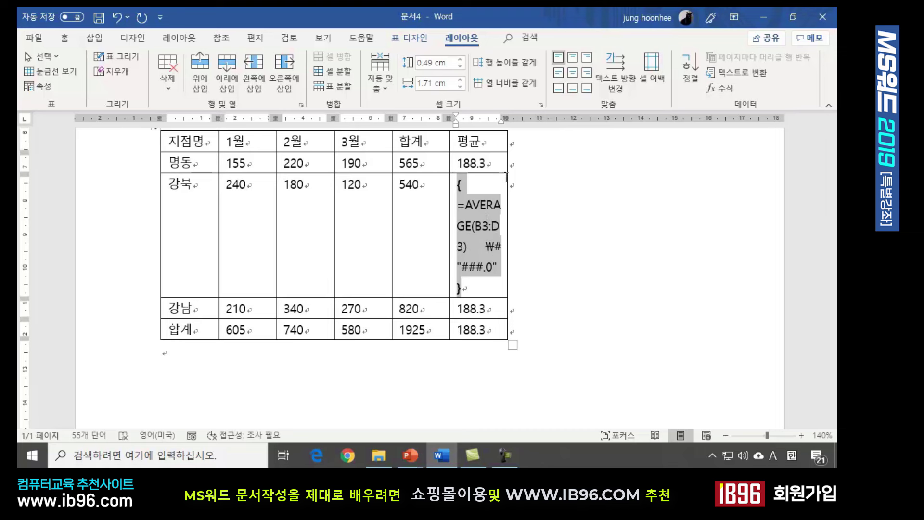
right_click(485, 233)
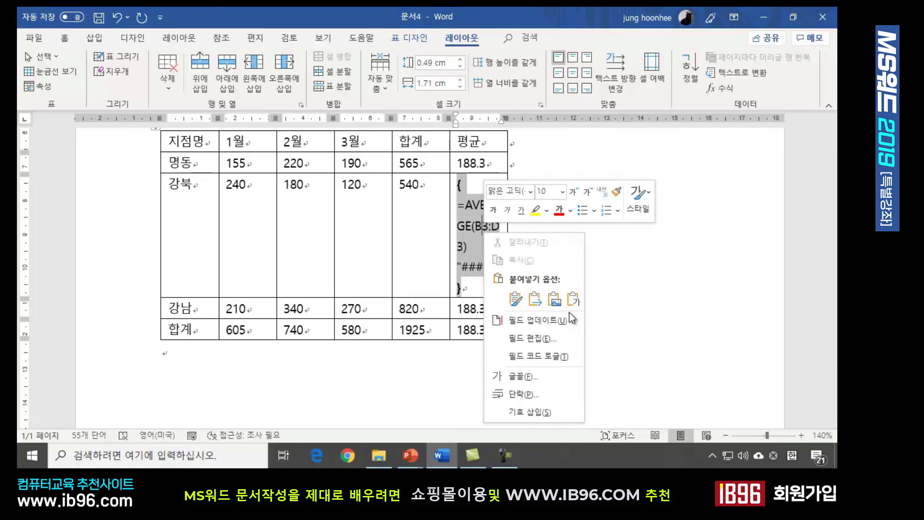
click(542, 319)
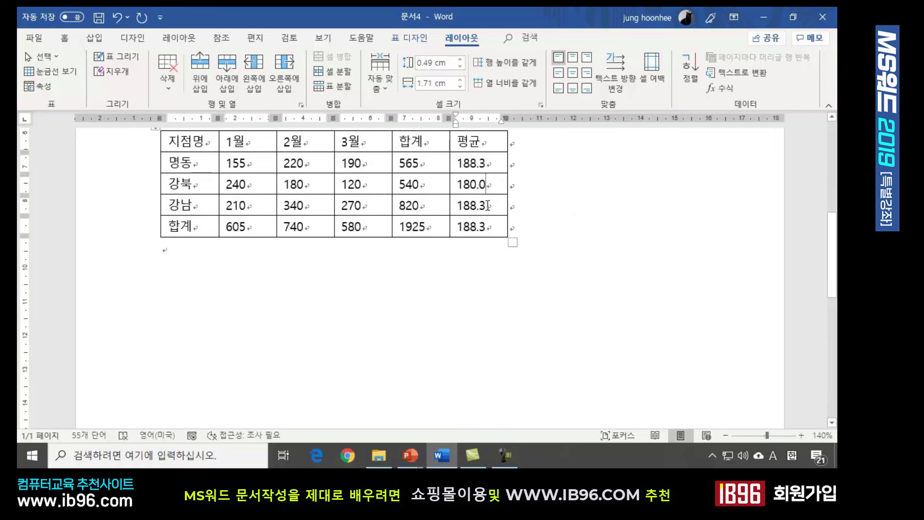
Step: Edit the 강남 average field code to AVERAGE(B4:D4) and update it to 273.3
click(486, 206)
drag(460, 204, 482, 209)
right_click(482, 209)
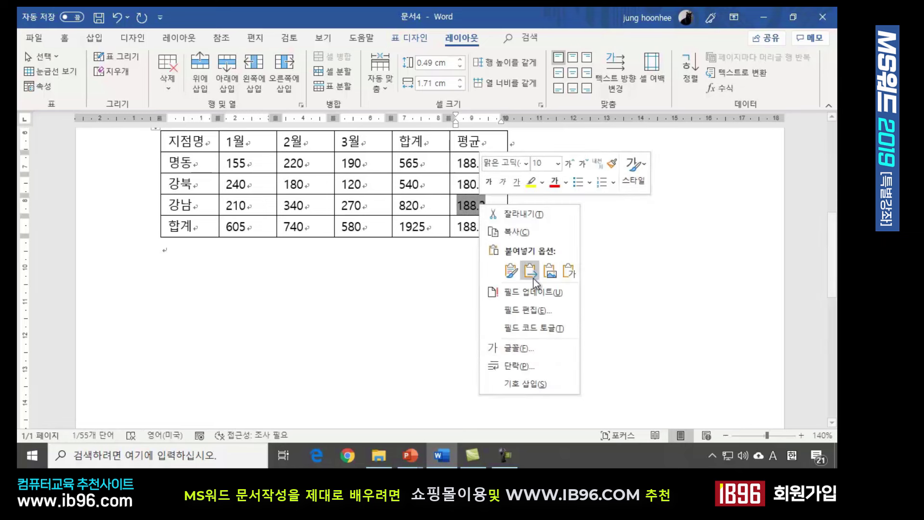
click(544, 384)
scroll(476, 235, up, 3)
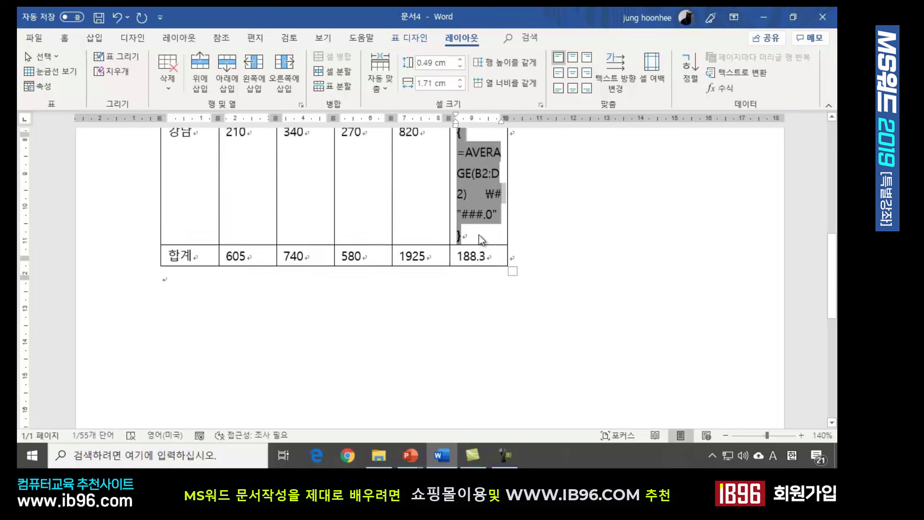
click(487, 271)
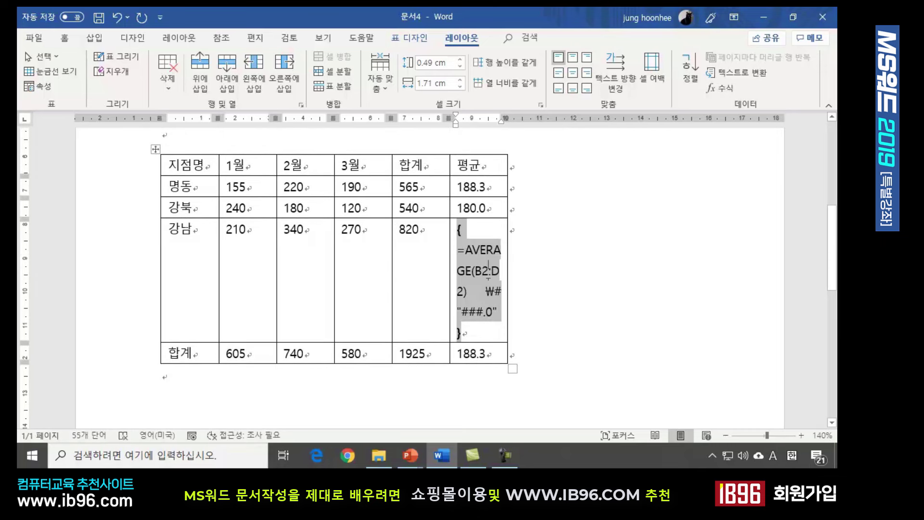
key(BackSpace)
text(4)
key(BackSpace)
text(4)
right_click(481, 298)
click(530, 194)
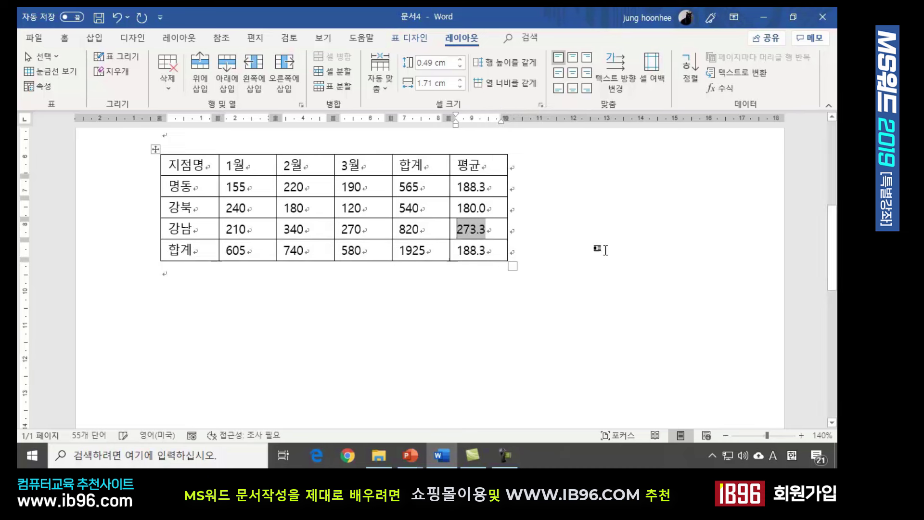
Step: Reveal the field code behind the 합계 row's average cell
click(489, 253)
drag(486, 250, 458, 248)
right_click(459, 248)
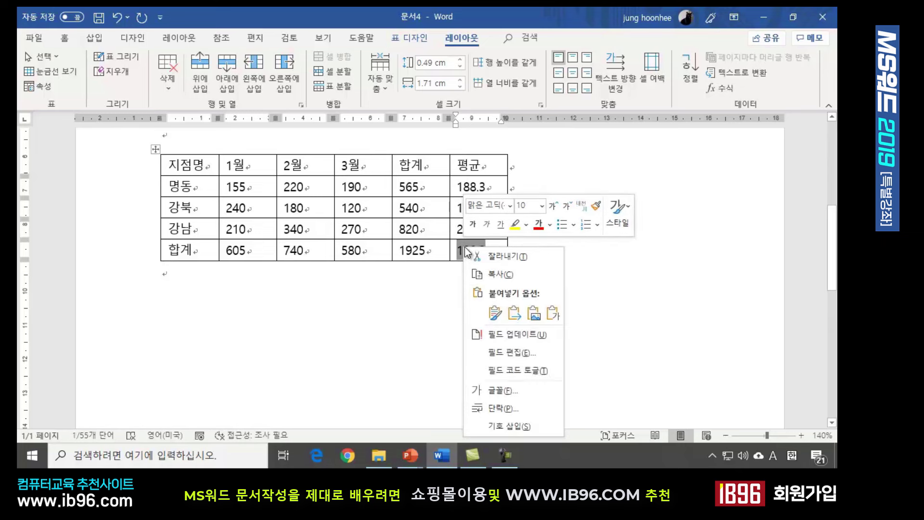
click(522, 371)
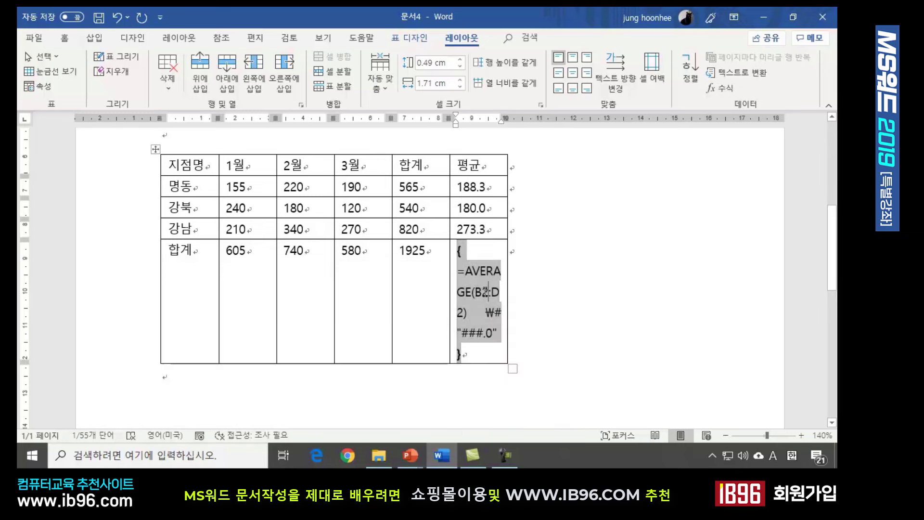
Step: Change the formula range from B2:D2 to B5:D5 and update the field to show 641.7
click(487, 289)
key(BackSpace)
text(5)
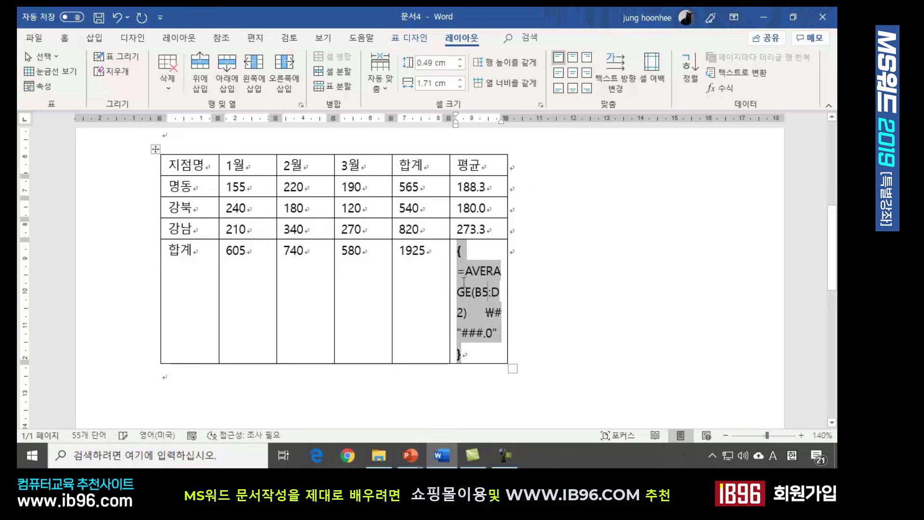
key(Right)
key(Right)
key(Right)
key(BackSpace)
text(5)
right_click(484, 308)
click(545, 206)
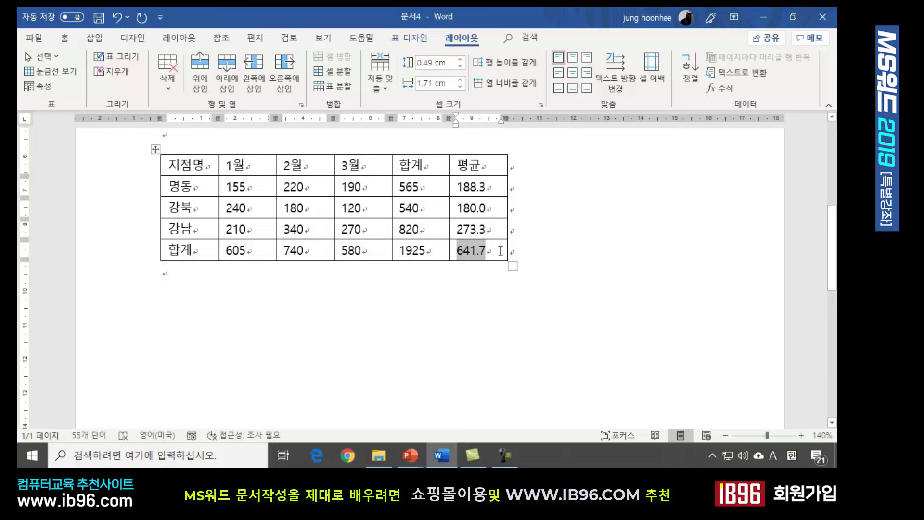
click(486, 289)
Step: Select the sales table's header row and the three branch rows, leaving out the 합계 row
scroll(248, 380, up, 3)
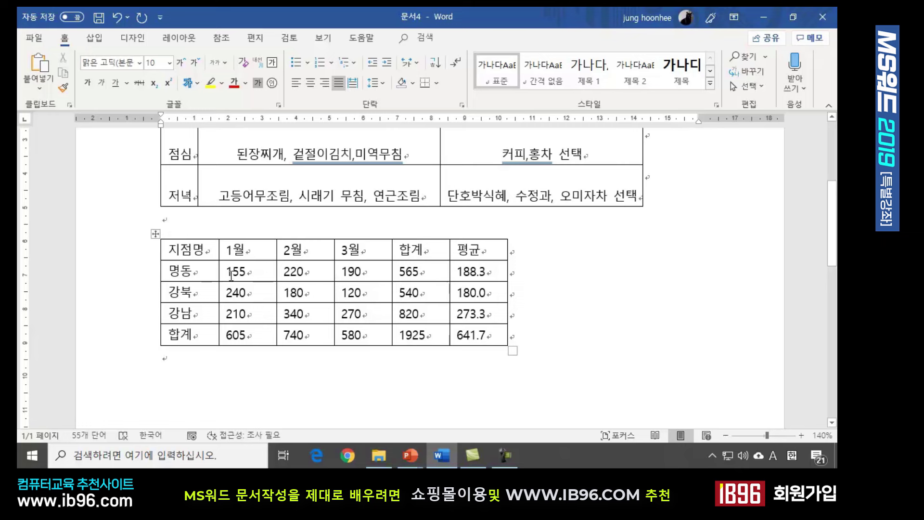
click(197, 337)
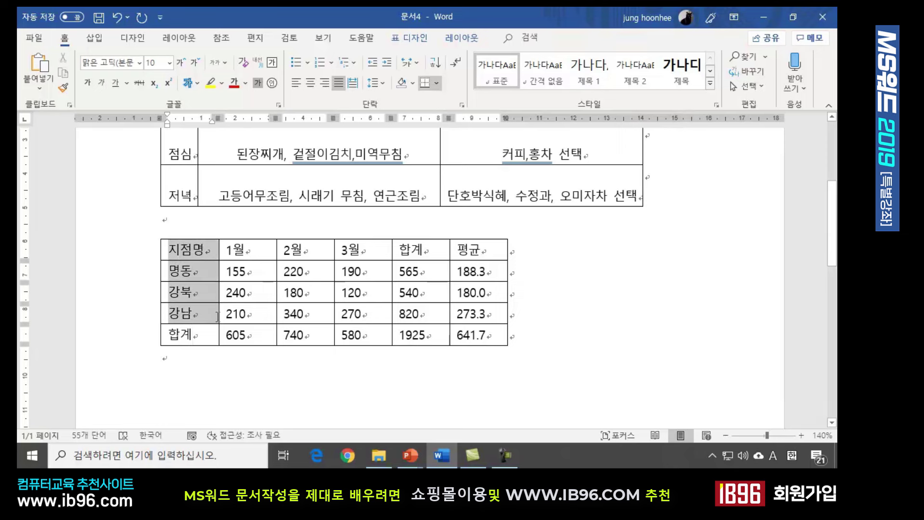
drag(219, 317, 469, 316)
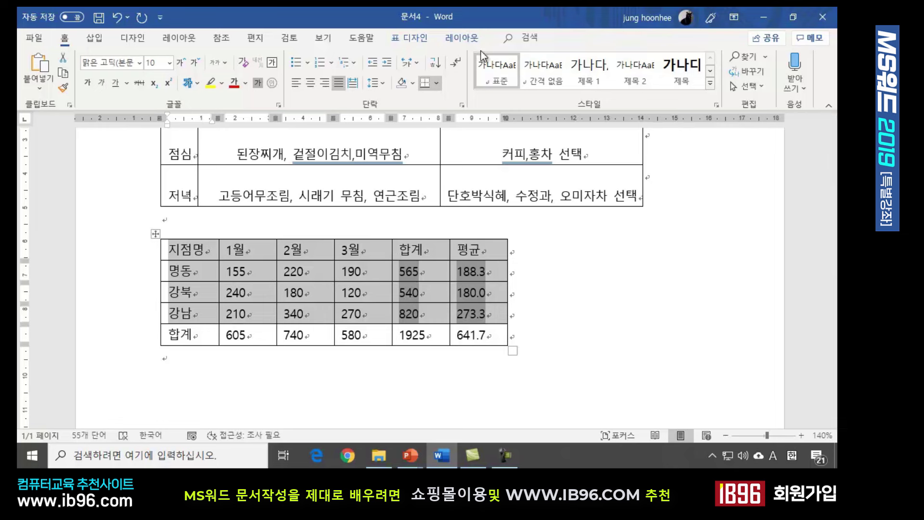
click(463, 39)
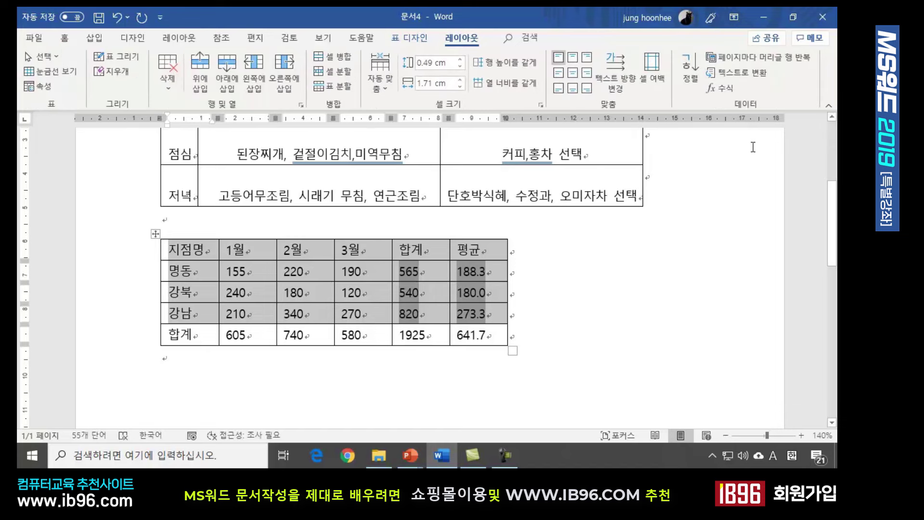
Step: Sort the selected rows by 지점명 ascending with a header row, giving 강남, 강북, 명동
click(692, 79)
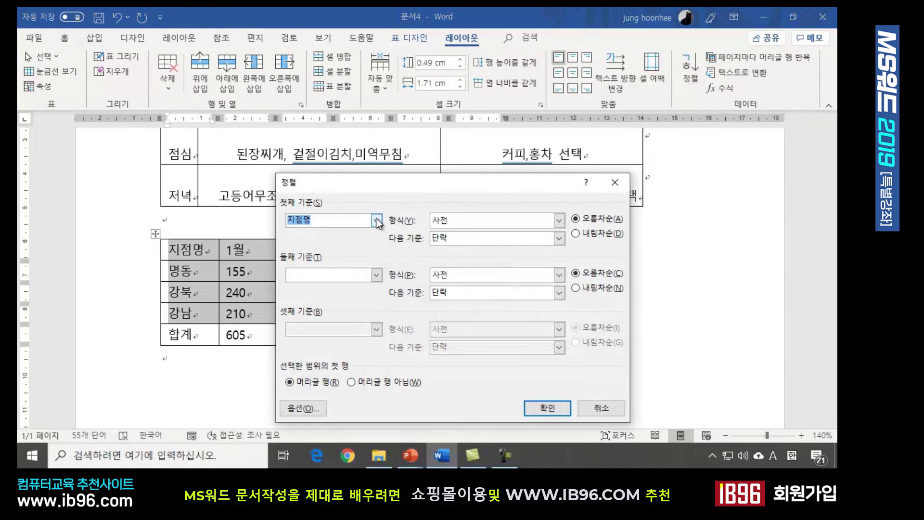
drag(409, 191, 557, 132)
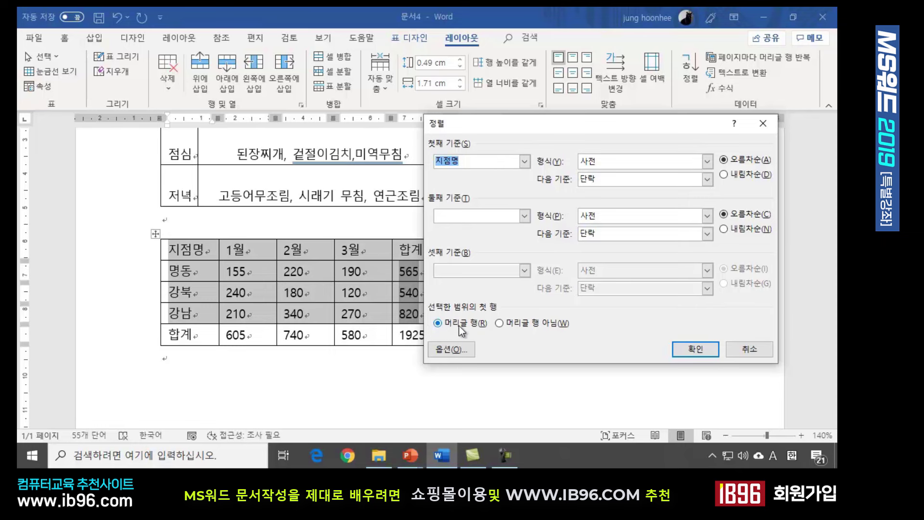
click(689, 349)
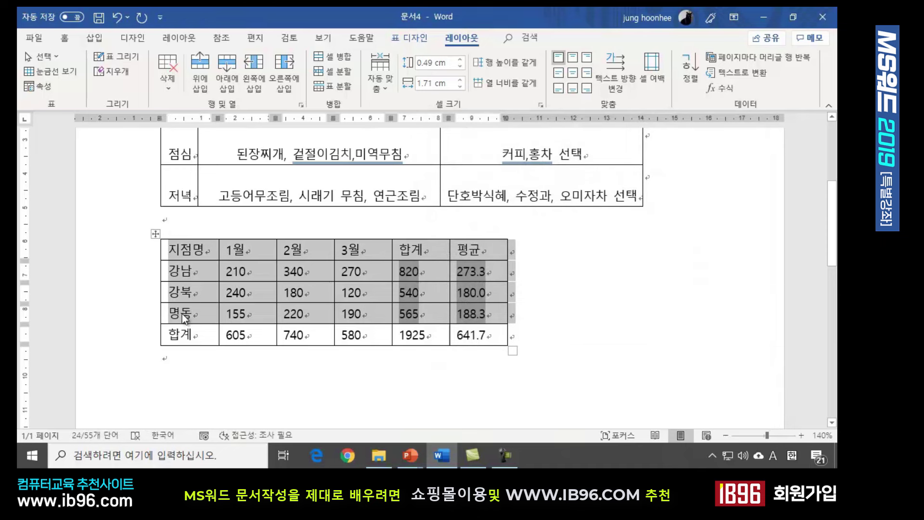
click(280, 378)
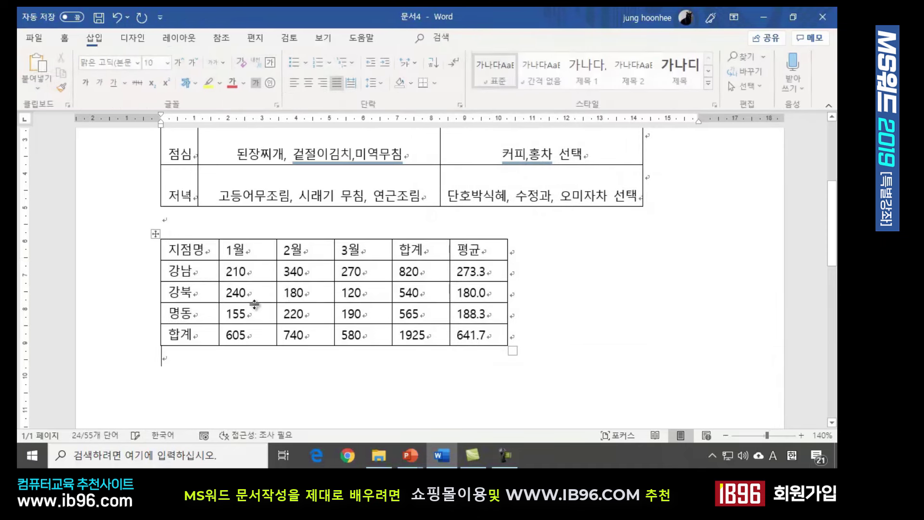
click(183, 275)
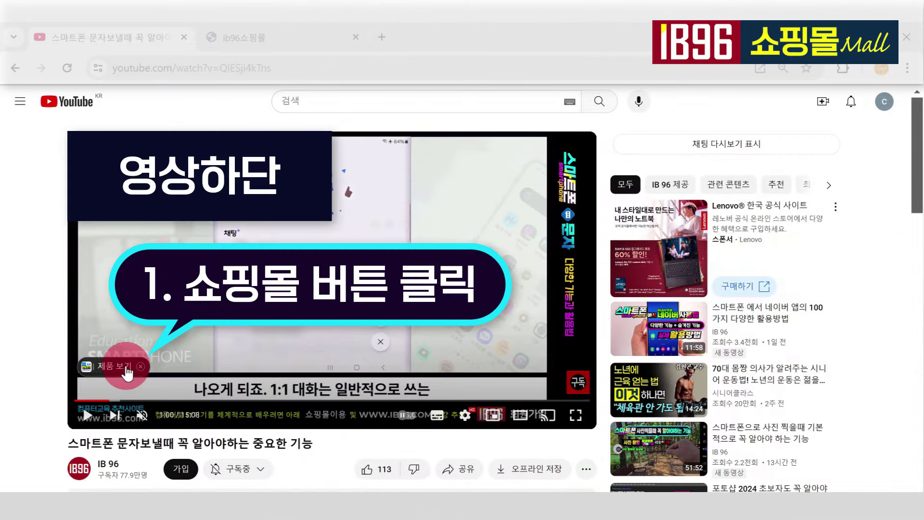
Step: From the video's tagged products, open the Windows 11 basics course details and browse down
click(127, 372)
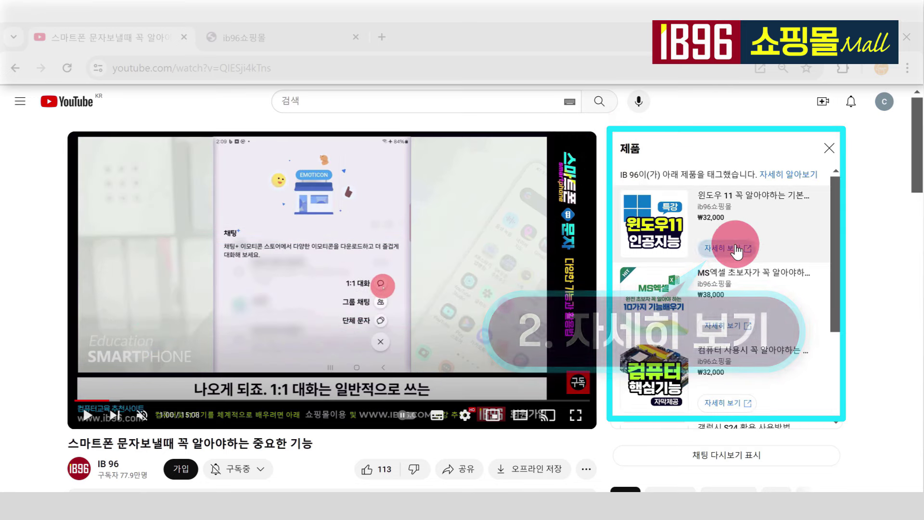
click(737, 250)
scroll(608, 285, down, 5)
scroll(608, 285, down, 10)
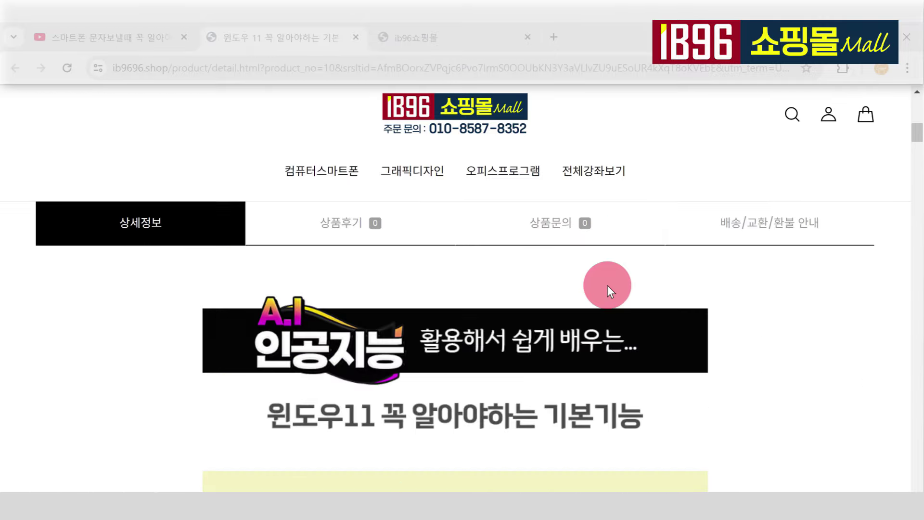
scroll(607, 285, down, 8)
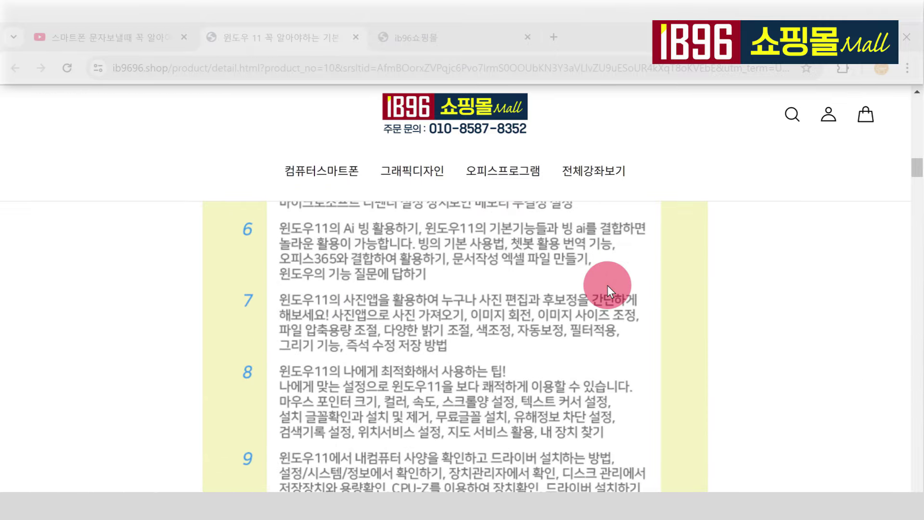
scroll(607, 285, up, 1)
scroll(608, 285, down, 5)
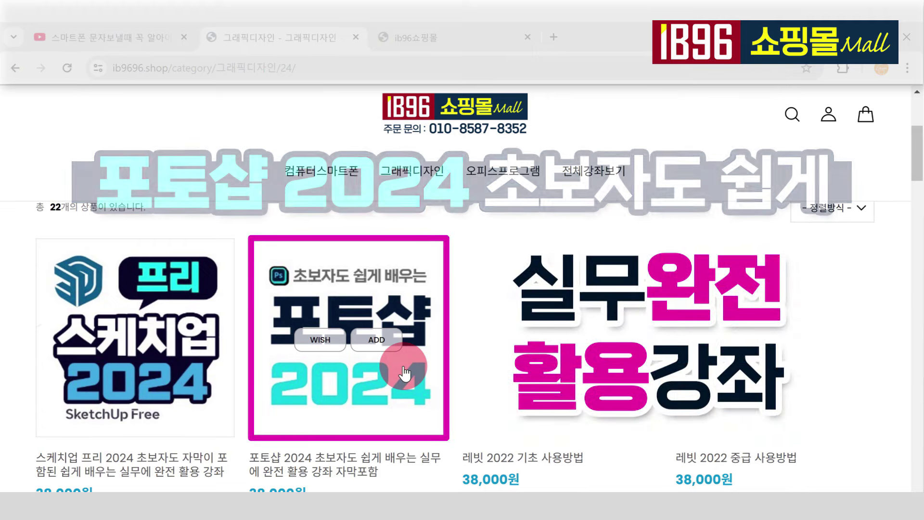
Step: Open the Photoshop 2024 beginner course page and scroll through its curriculum and screenshots
click(369, 376)
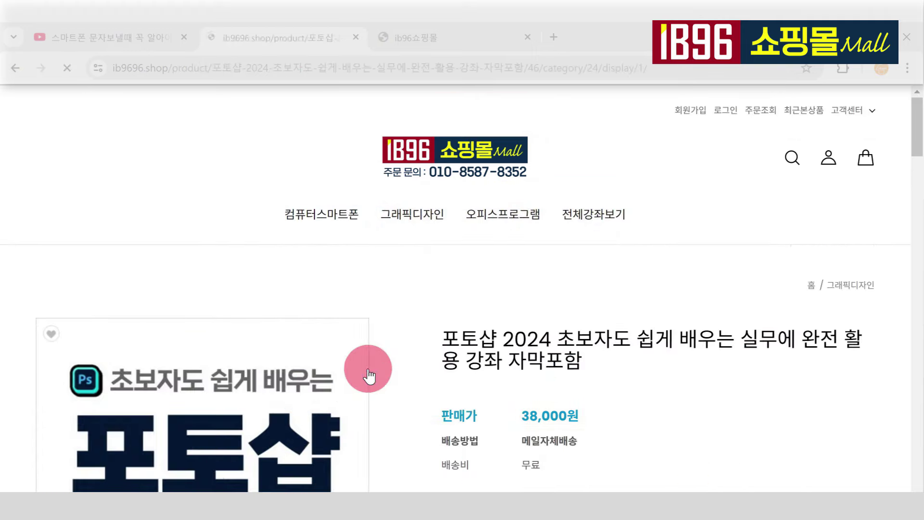
scroll(413, 367, down, 15)
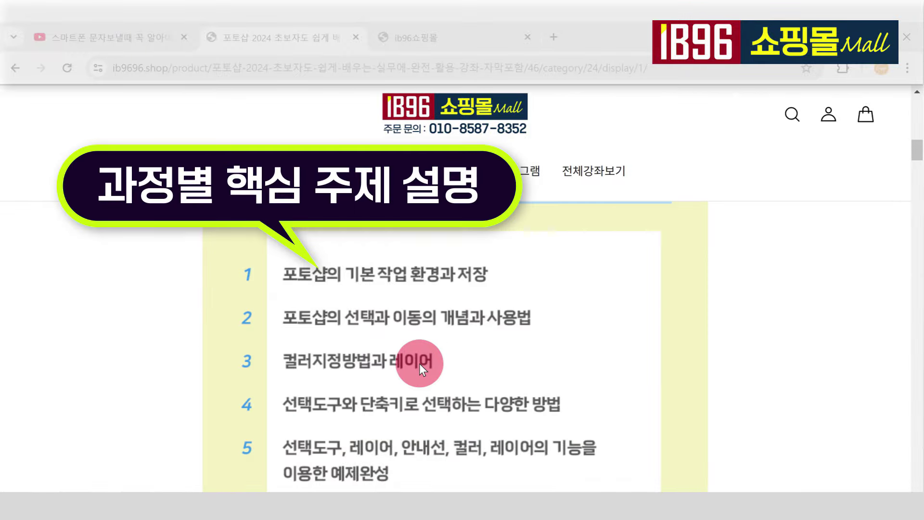
scroll(419, 363, down, 2)
scroll(420, 363, down, 15)
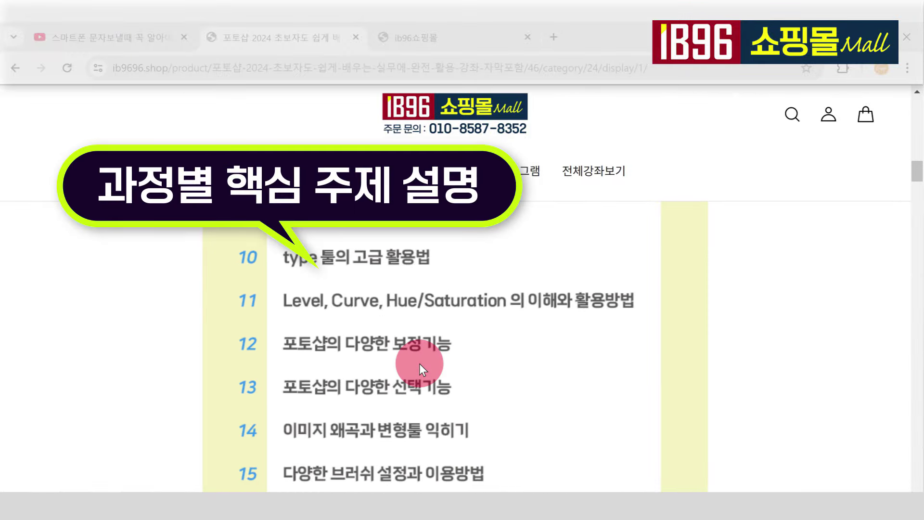
scroll(420, 365, down, 10)
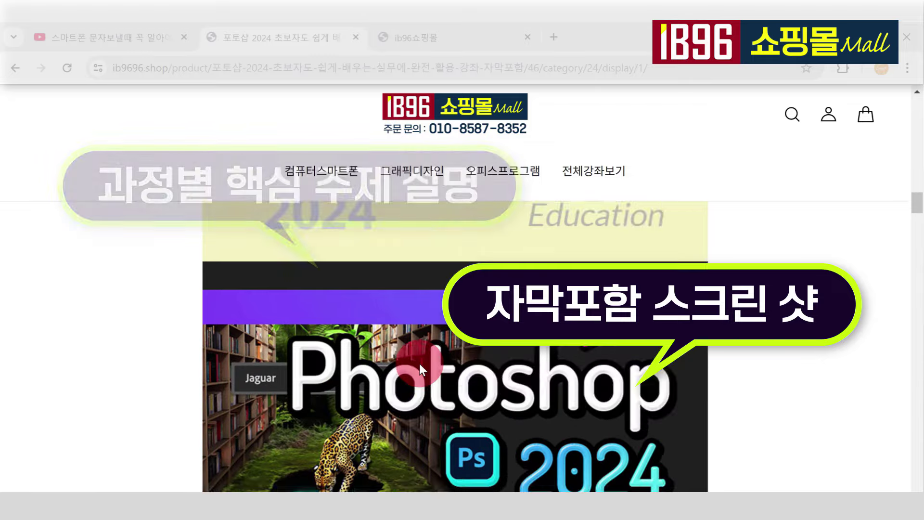
scroll(420, 365, down, 5)
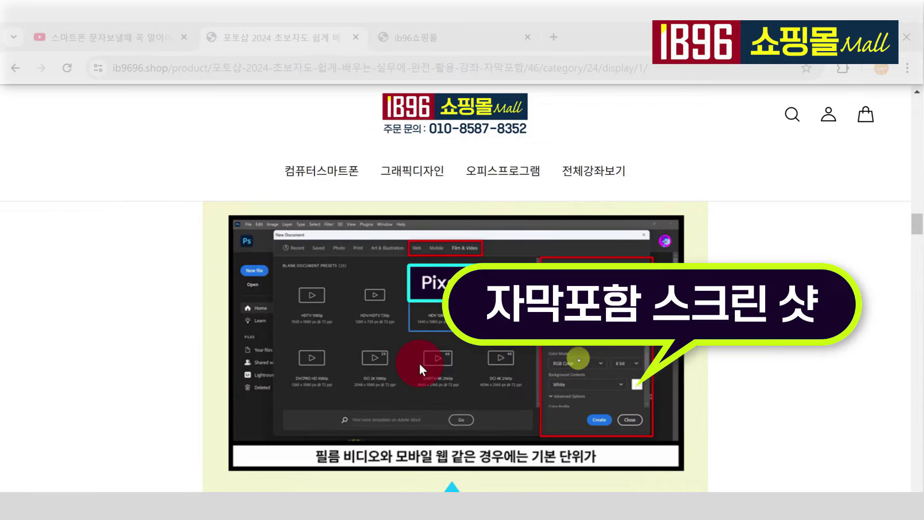
scroll(419, 365, down, 2)
scroll(420, 363, down, 7)
scroll(420, 363, up, 6)
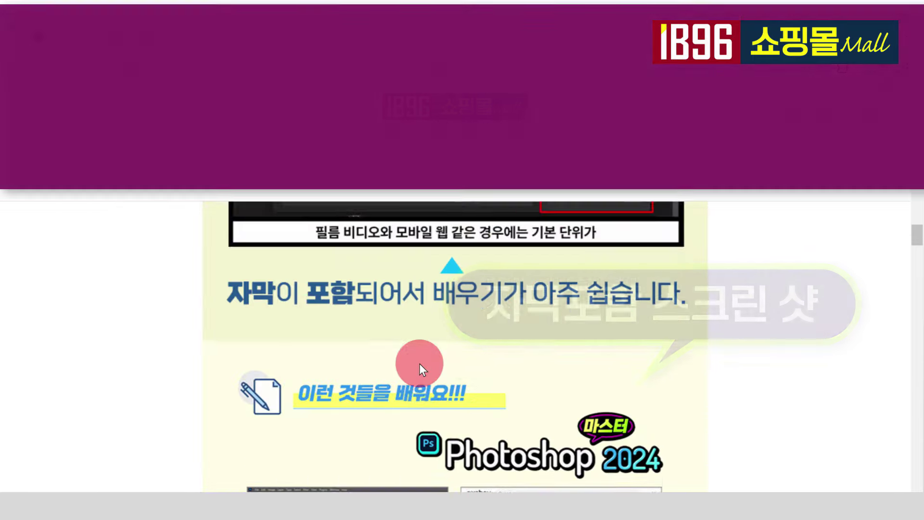
scroll(420, 363, down, 1)
scroll(420, 363, down, 3)
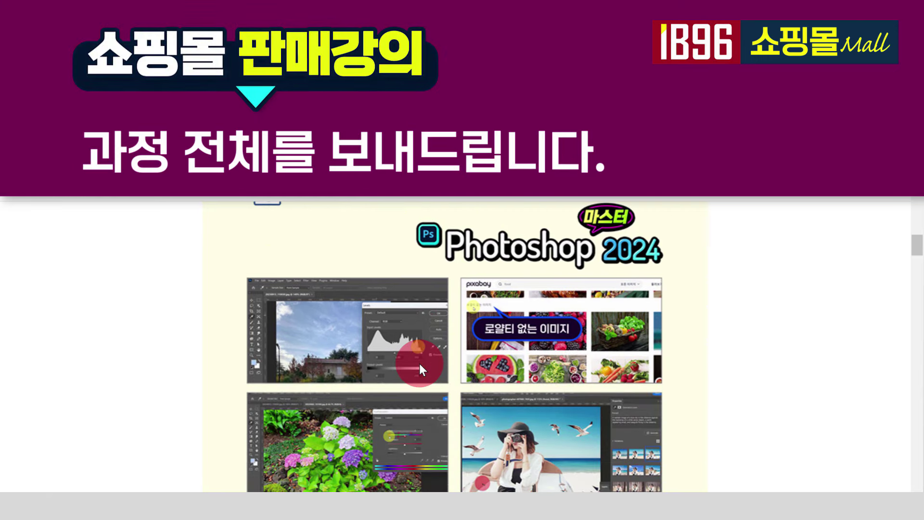
scroll(420, 363, down, 2)
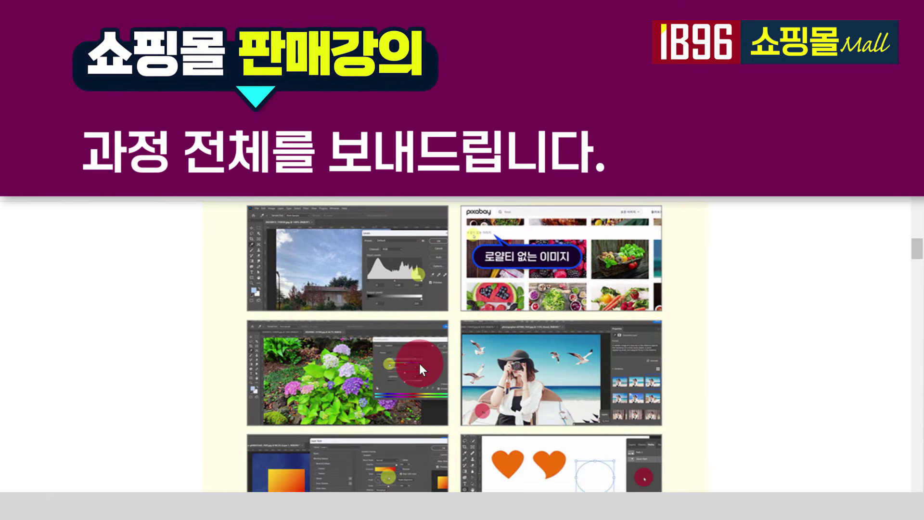
scroll(610, 370, down, 2)
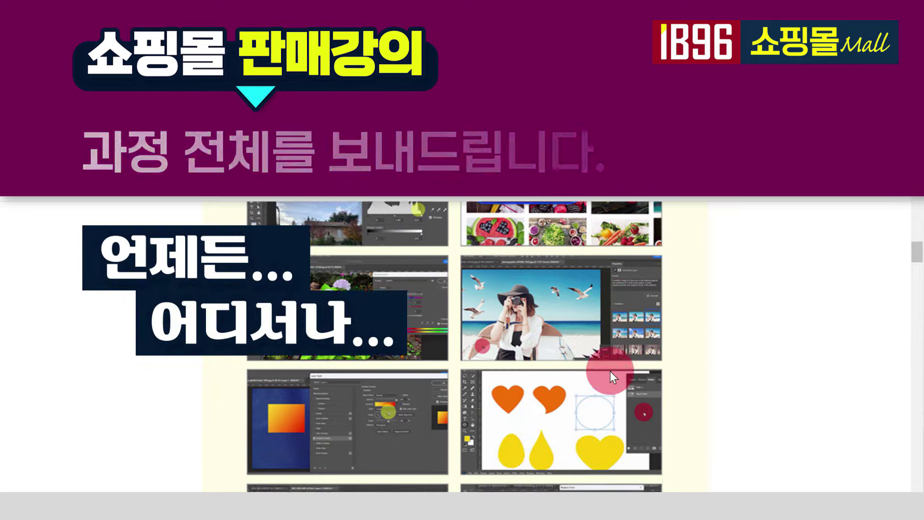